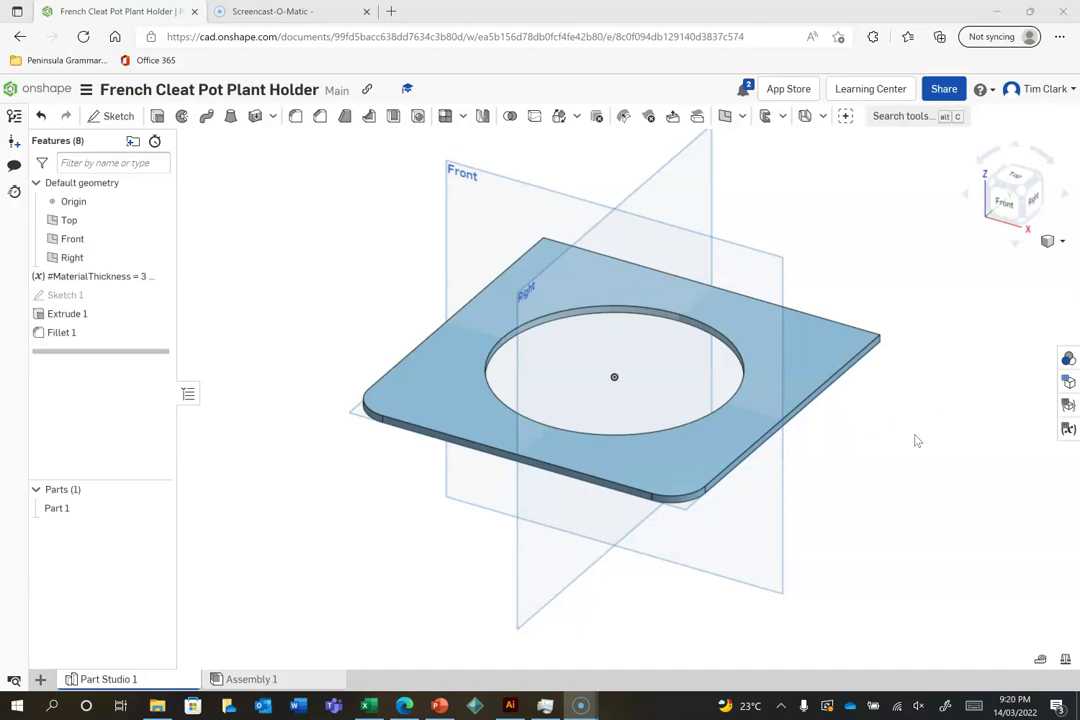
- Start a sketch on the plate's straight side face and view it squarely from the right
scroll(827, 427, "up", 5)
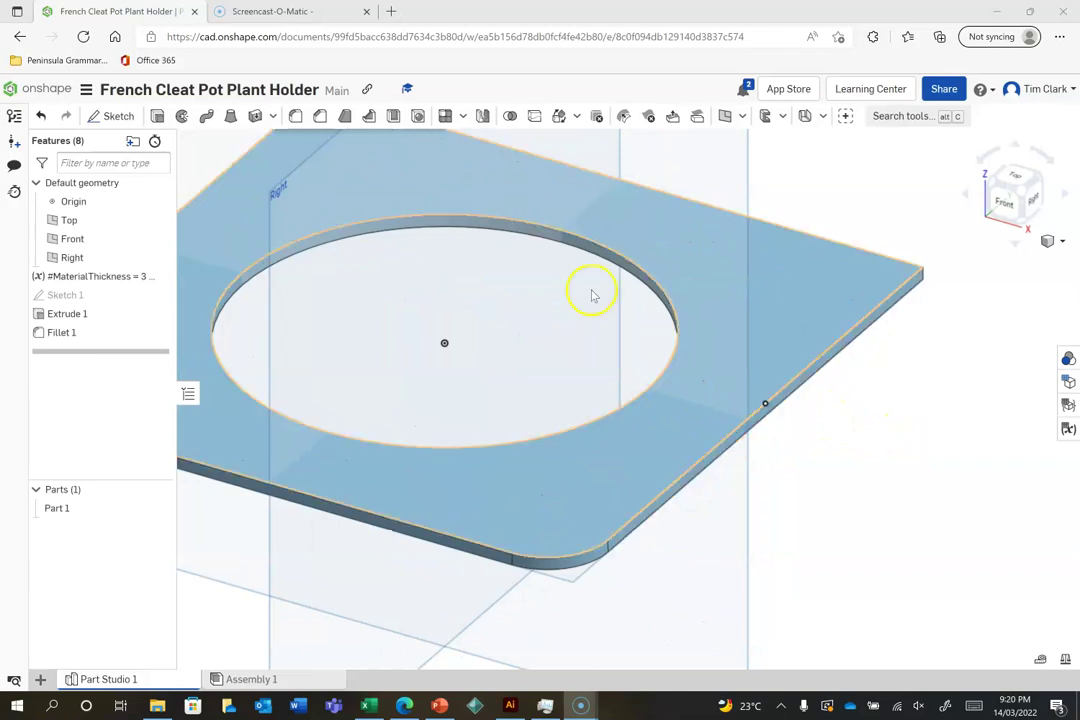
left_click(110, 116)
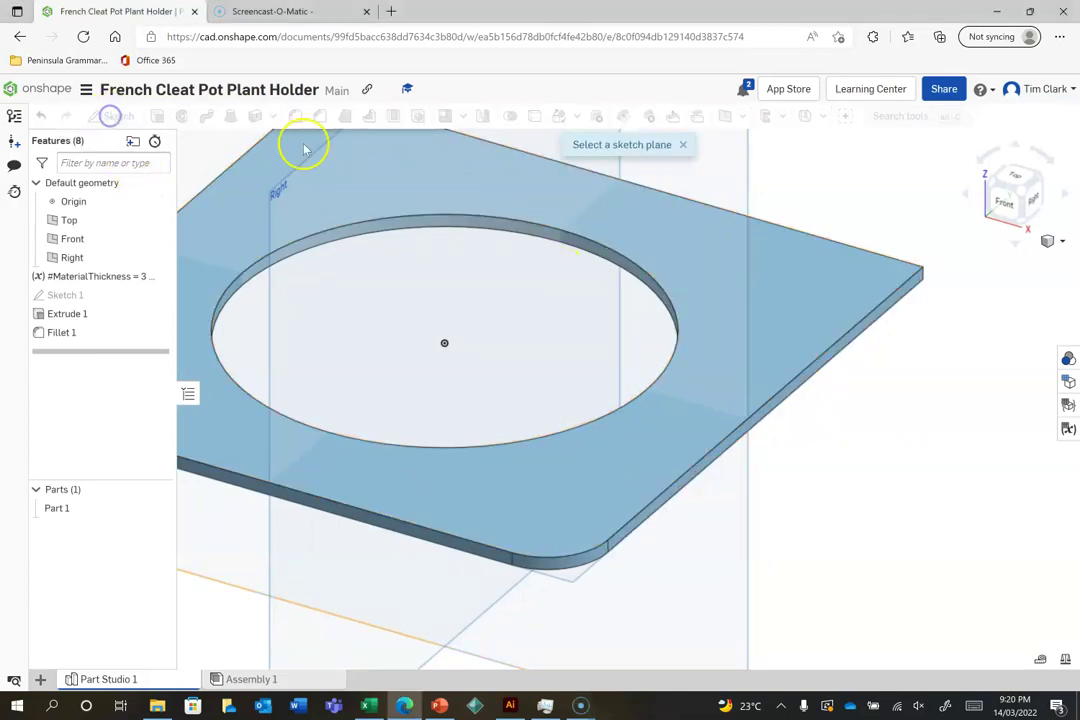
left_click(761, 420)
left_click(627, 383)
key("f")
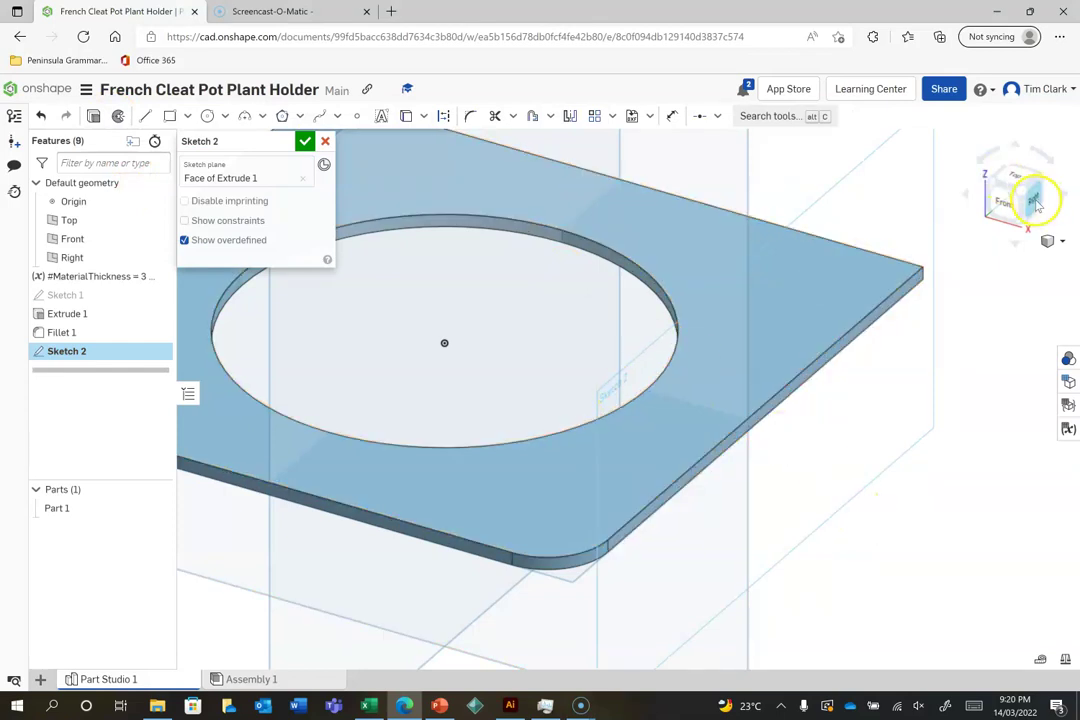
left_click(1030, 199)
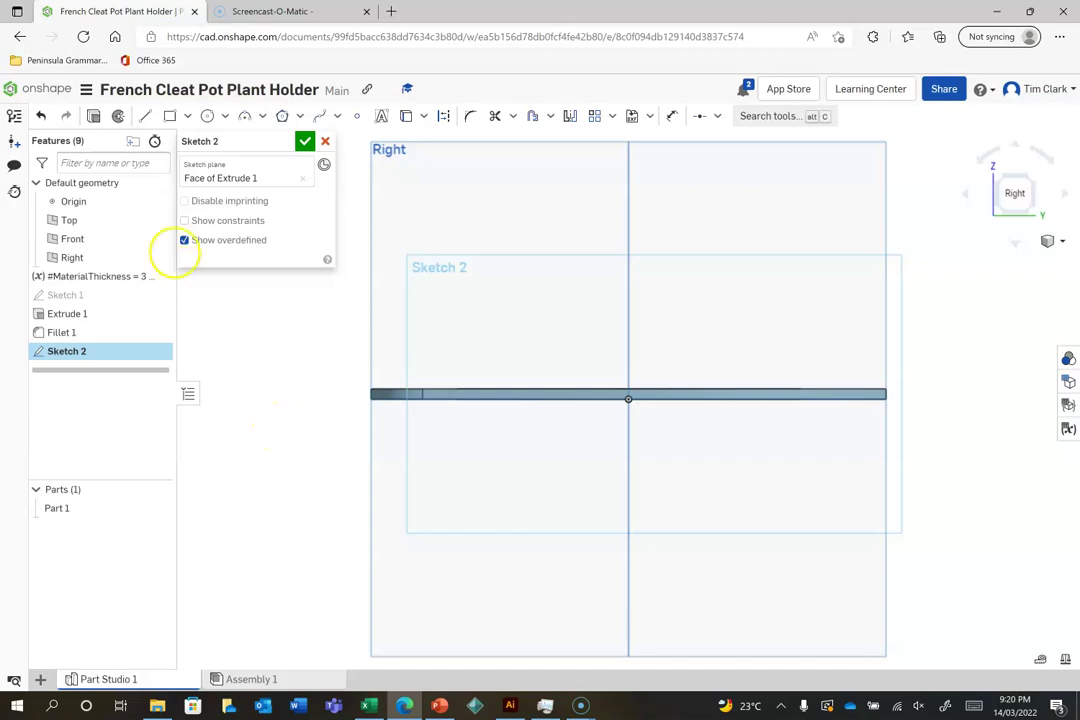
- Sketch a closed triangle under the plate, from the fillet's end to the back edge, with a vertical back side about 58 mm long
left_click(145, 113)
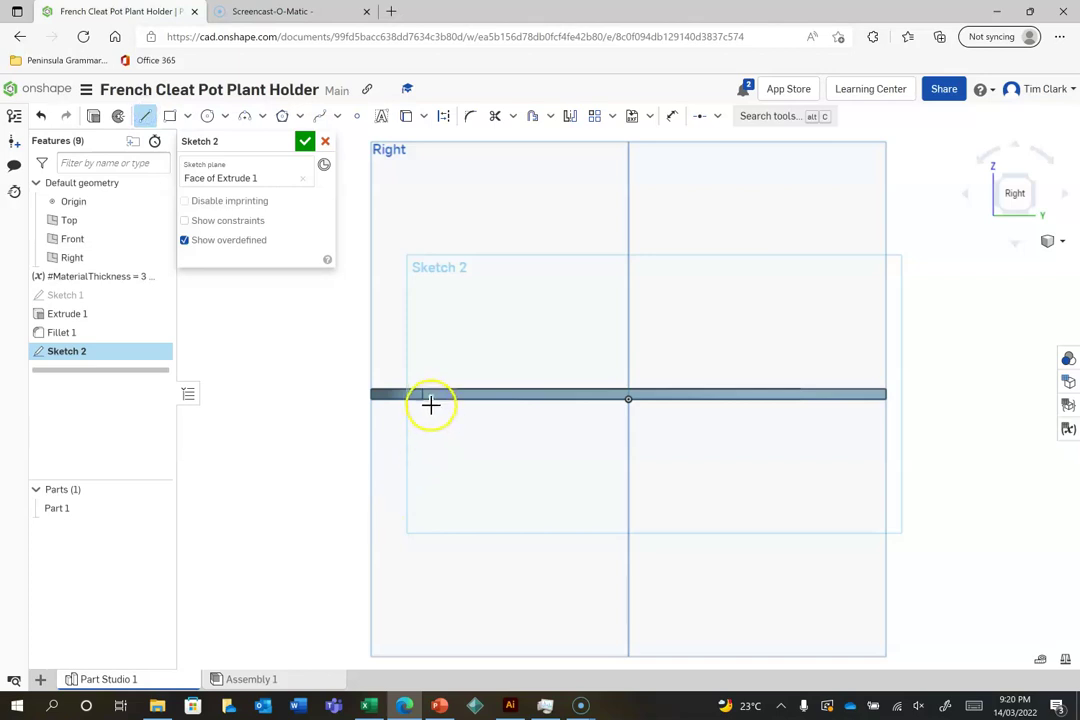
mouse_move(424, 400)
left_mouse_down()
mouse_move(535, 518)
mouse_move(771, 583)
mouse_move(844, 590)
mouse_move(871, 427)
mouse_move(887, 400)
mouse_move(885, 603)
mouse_move(937, 511)
mouse_move(878, 406)
mouse_move(885, 400)
left_mouse_up()
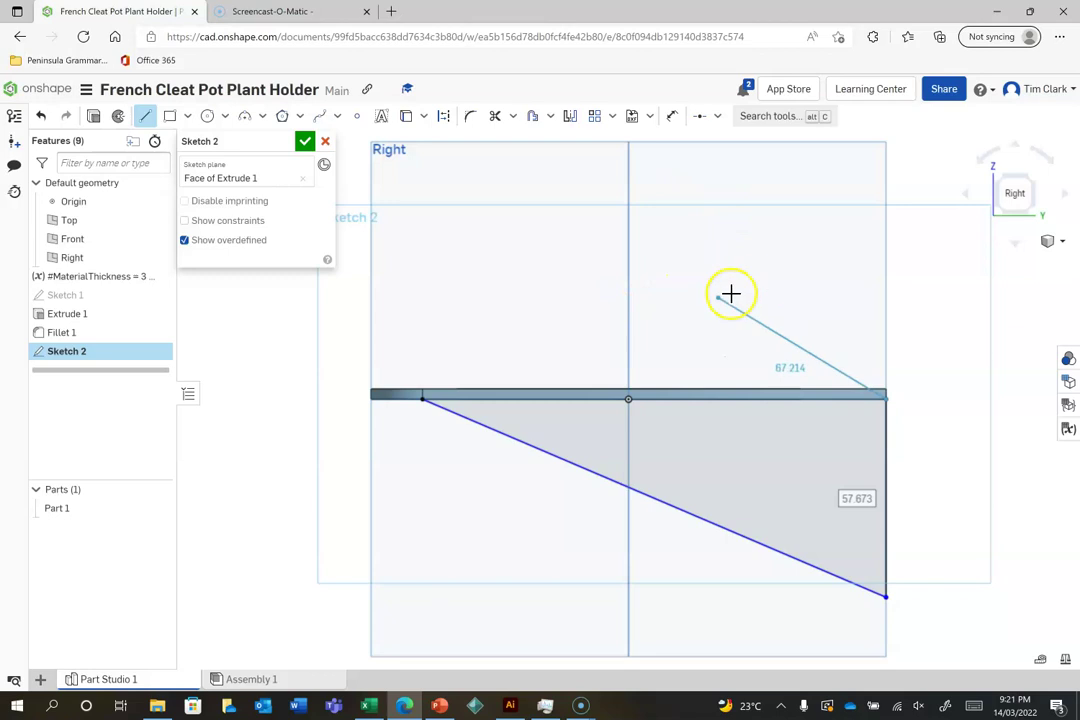
key("Escape")
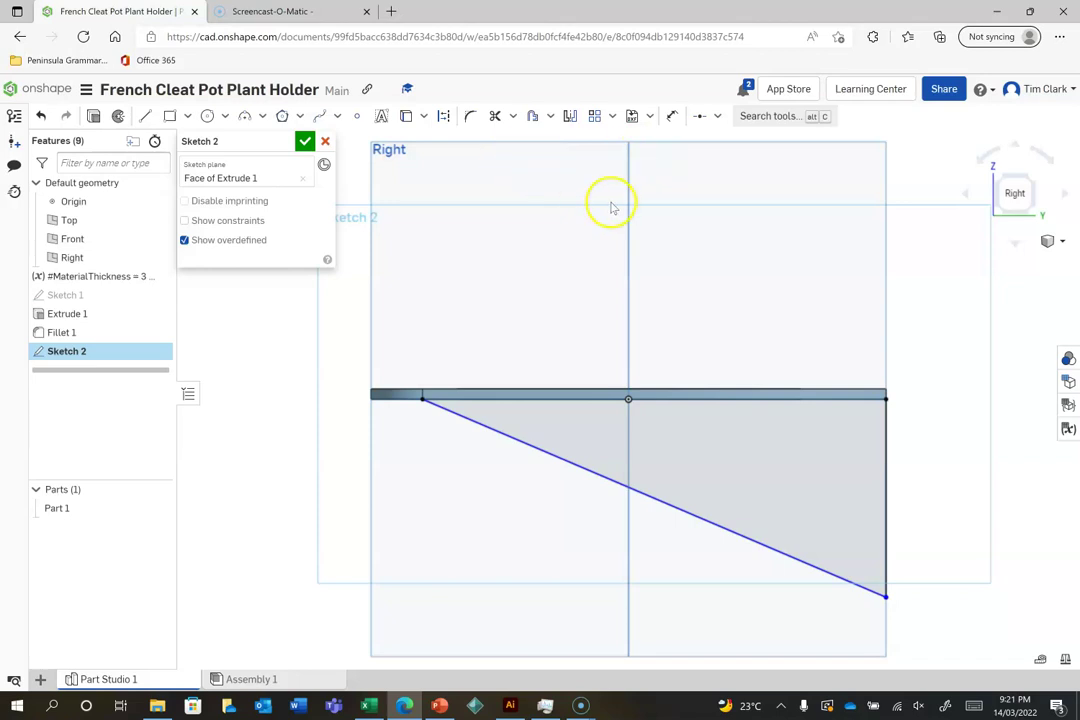
- Dimension the angle between the triangle's upper edge and its sloping edge as 30°
left_click(673, 116)
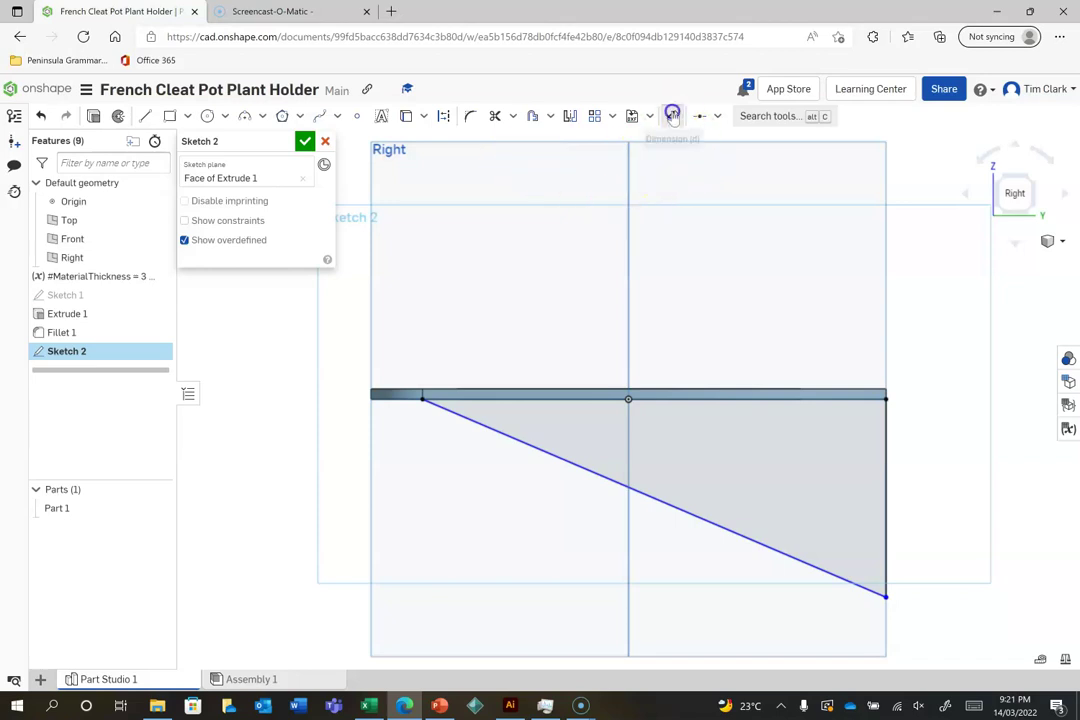
left_click(515, 399)
left_click(516, 440)
left_click(555, 423)
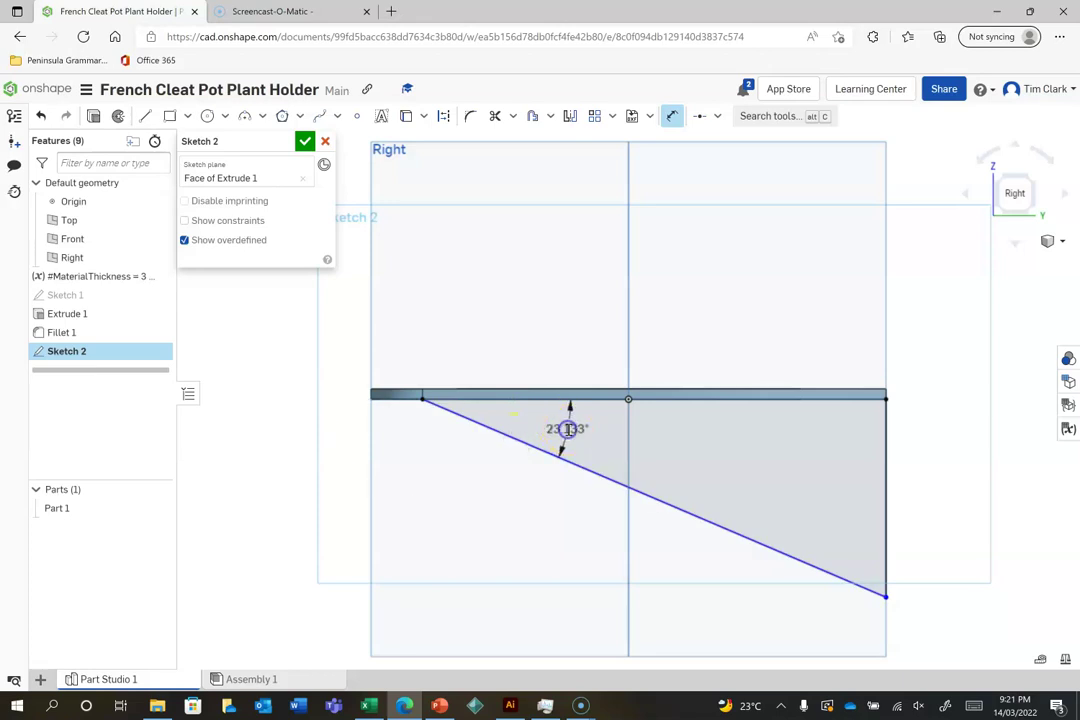
left_click(567, 429)
type("30")
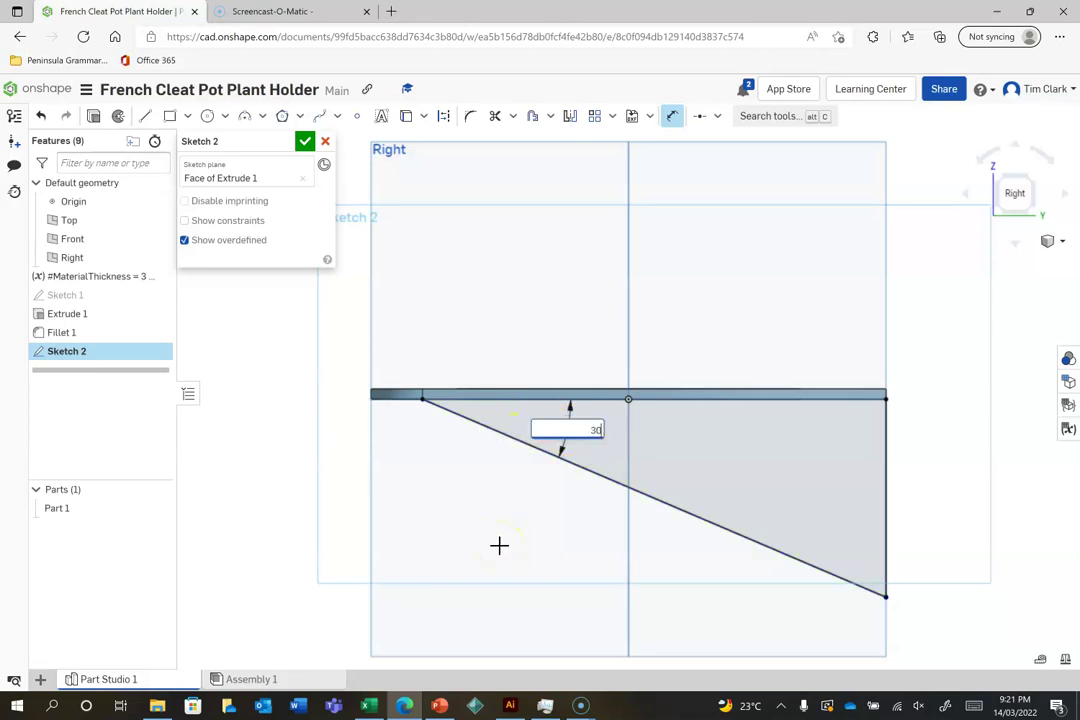
key("Return")
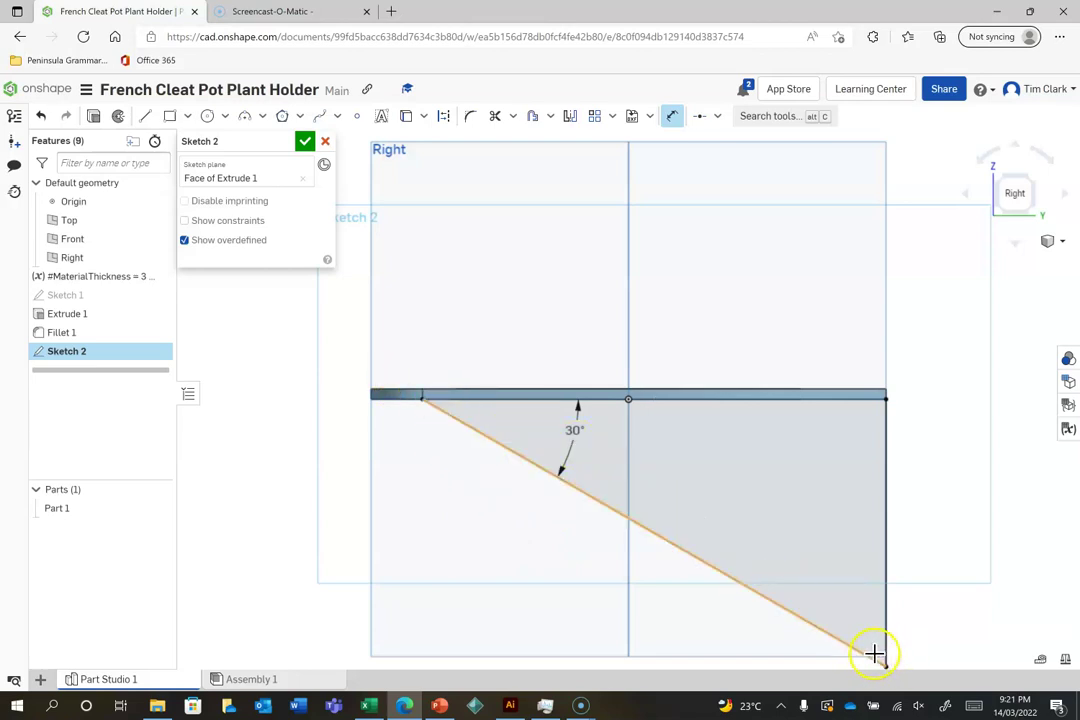
- Draw a horizontal line about 11 mm long across the triangle's lower tip, from the sloping edge to the vertical edge
scroll(875, 655, "up", 3)
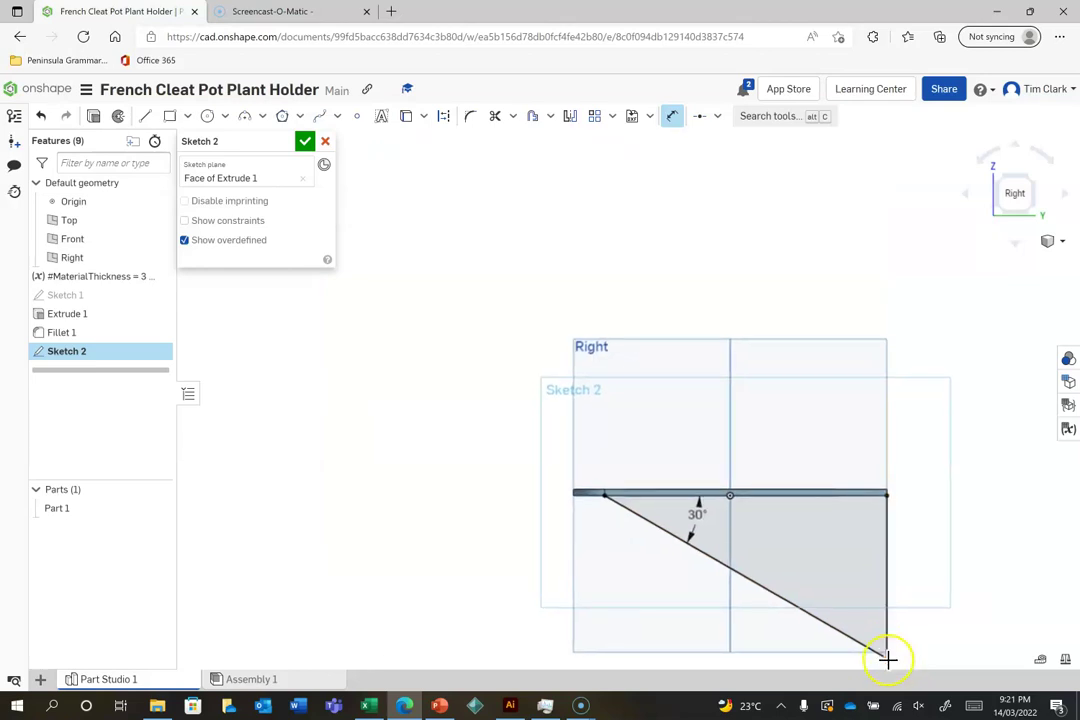
scroll(887, 658, "down", 5)
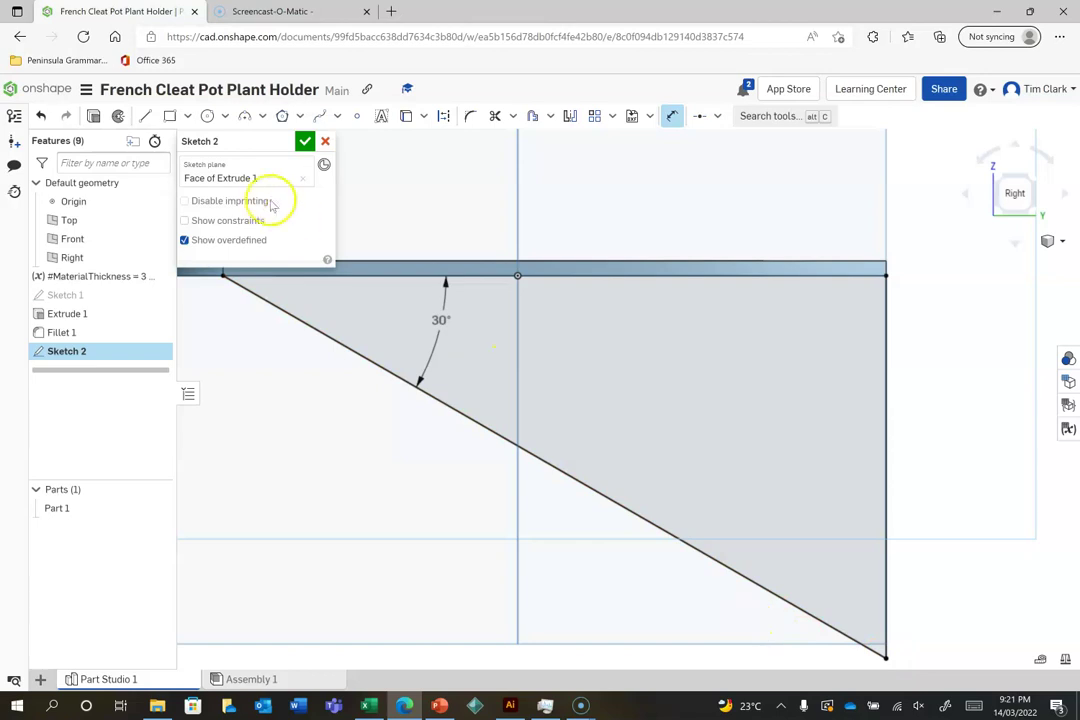
left_click(145, 116)
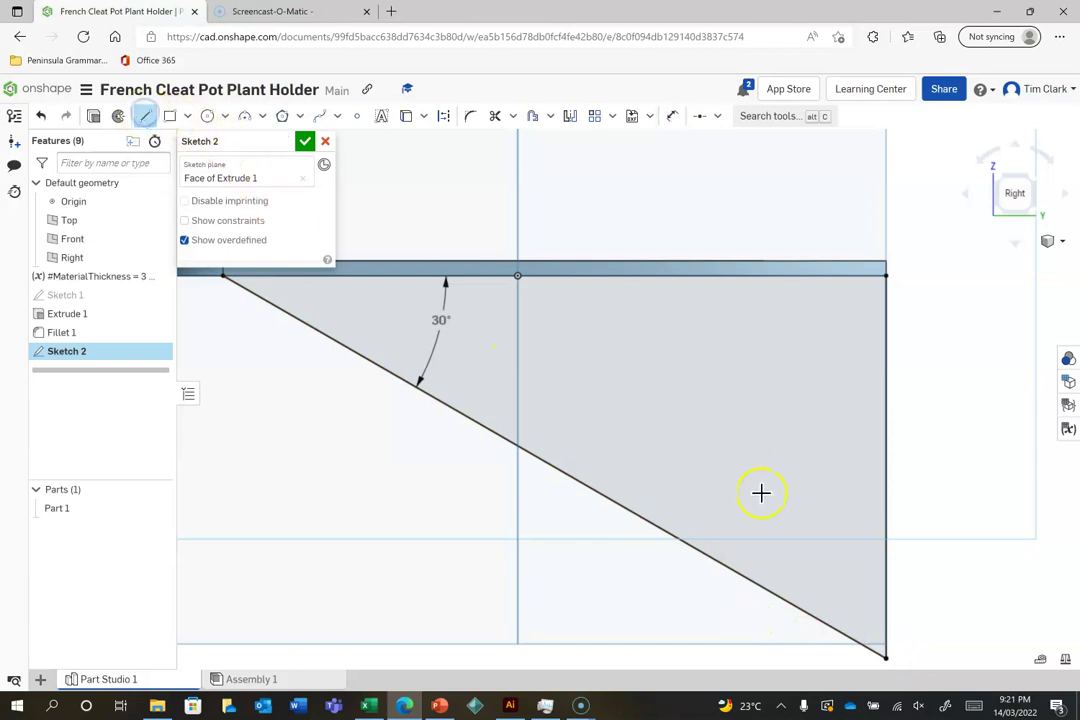
left_click_drag(834, 627, 885, 628)
left_click(886, 627)
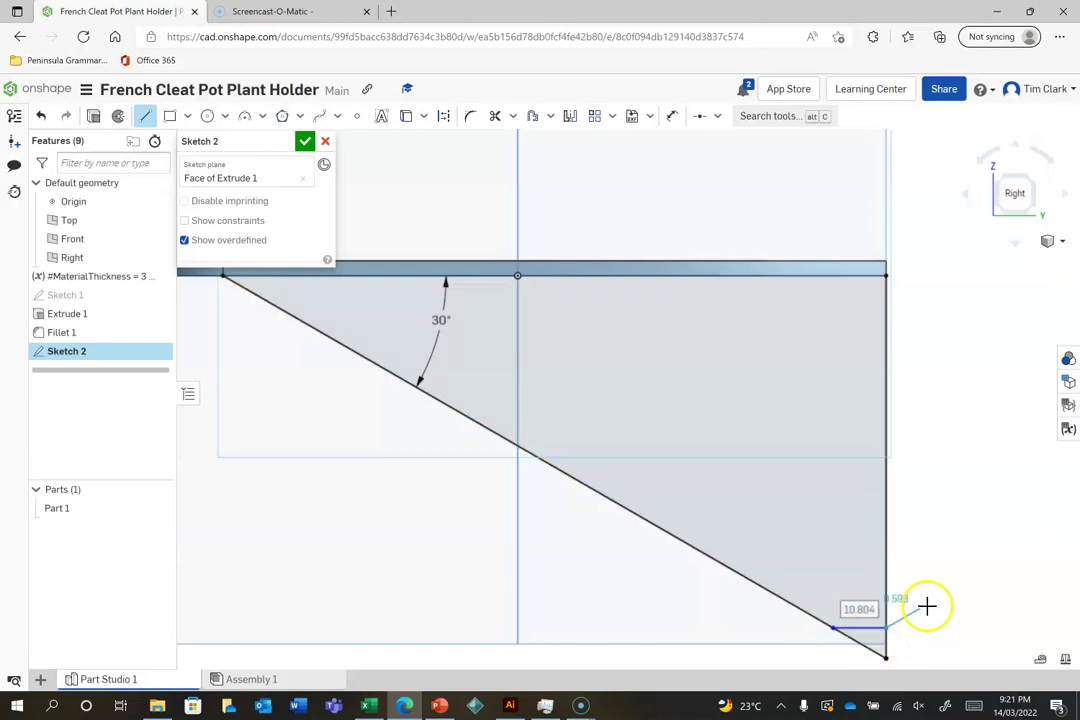
key("Escape")
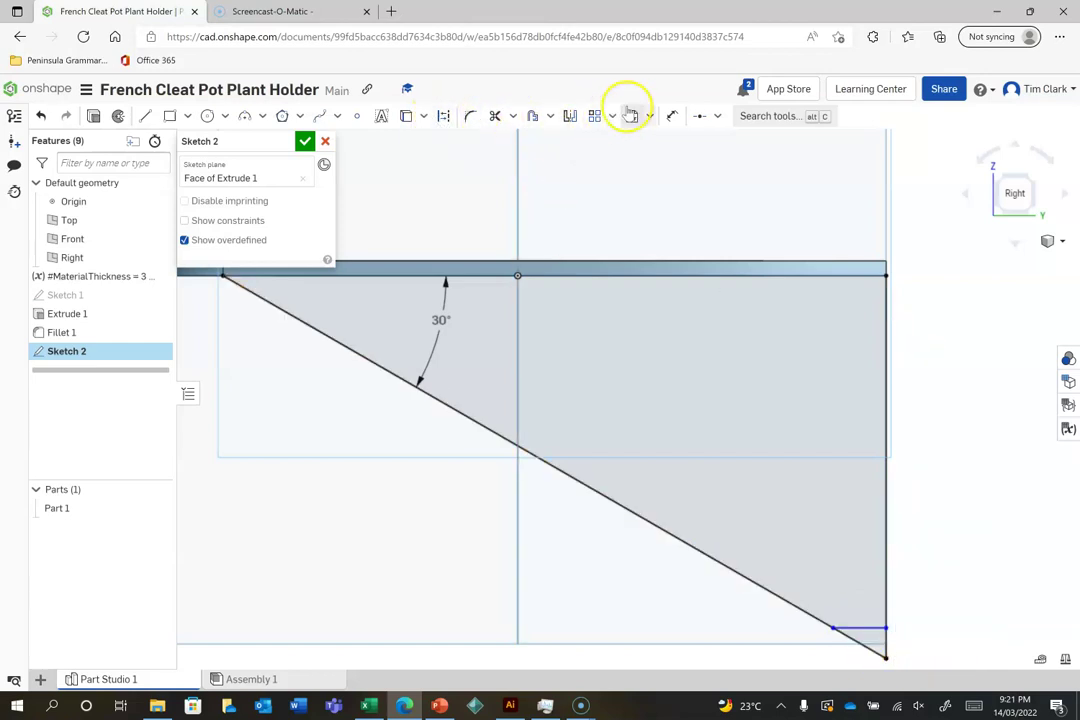
- Dimension the vertical distance from the triangle's upper back corner to the short horizontal line as 70 mm
key("d")
left_click_drag(862, 626, 893, 276)
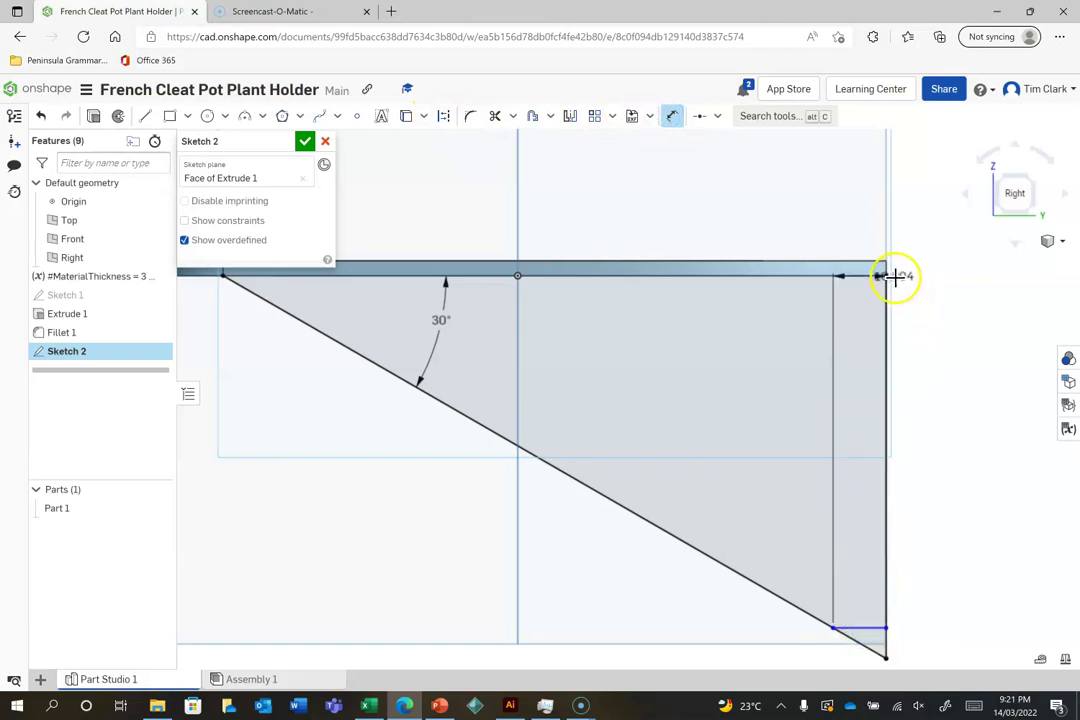
left_click(890, 275)
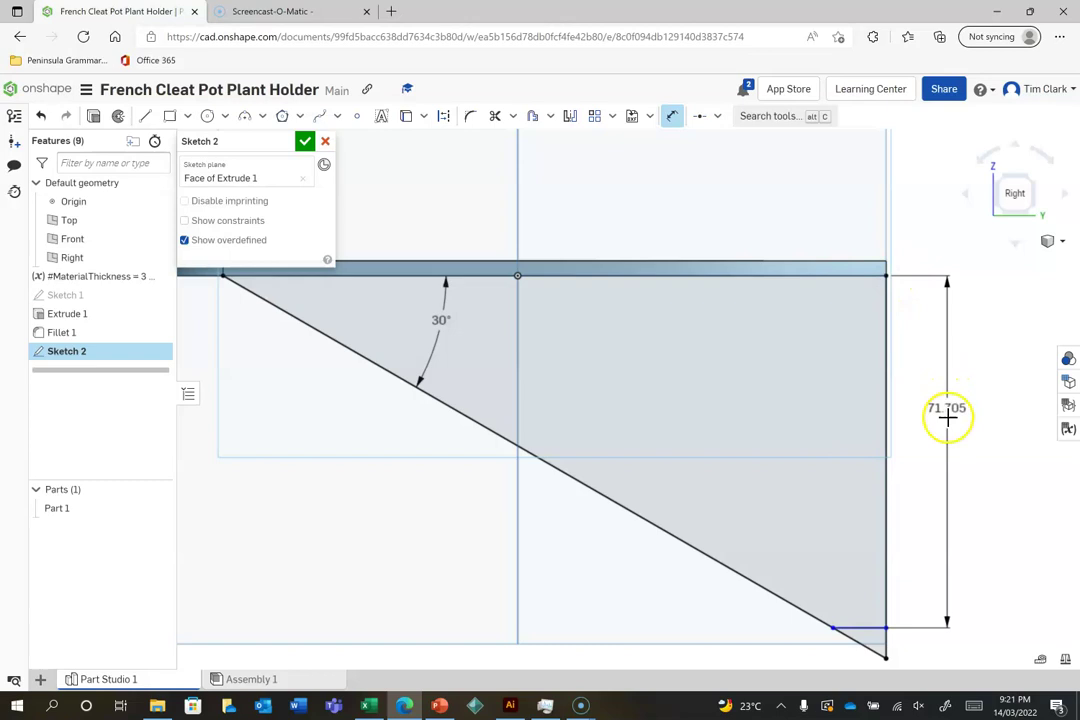
left_click(942, 450)
type("70")
key("Return")
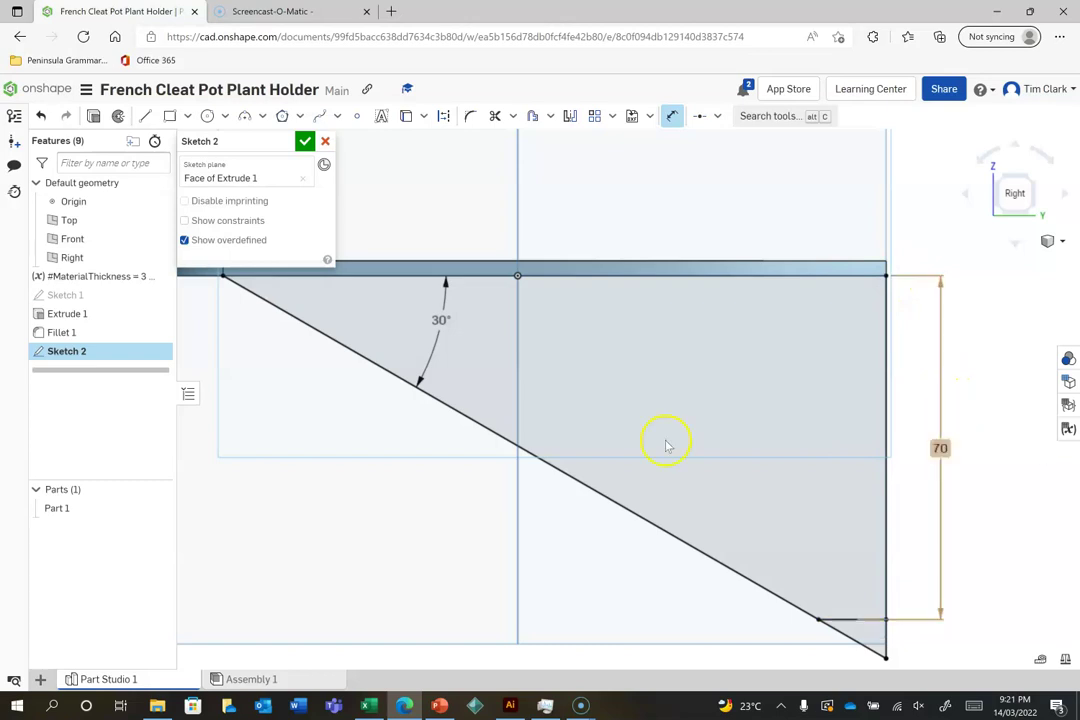
- Trim off the triangle's tip below the short horizontal line and delete the leftover point
left_click(494, 117)
left_click(828, 630)
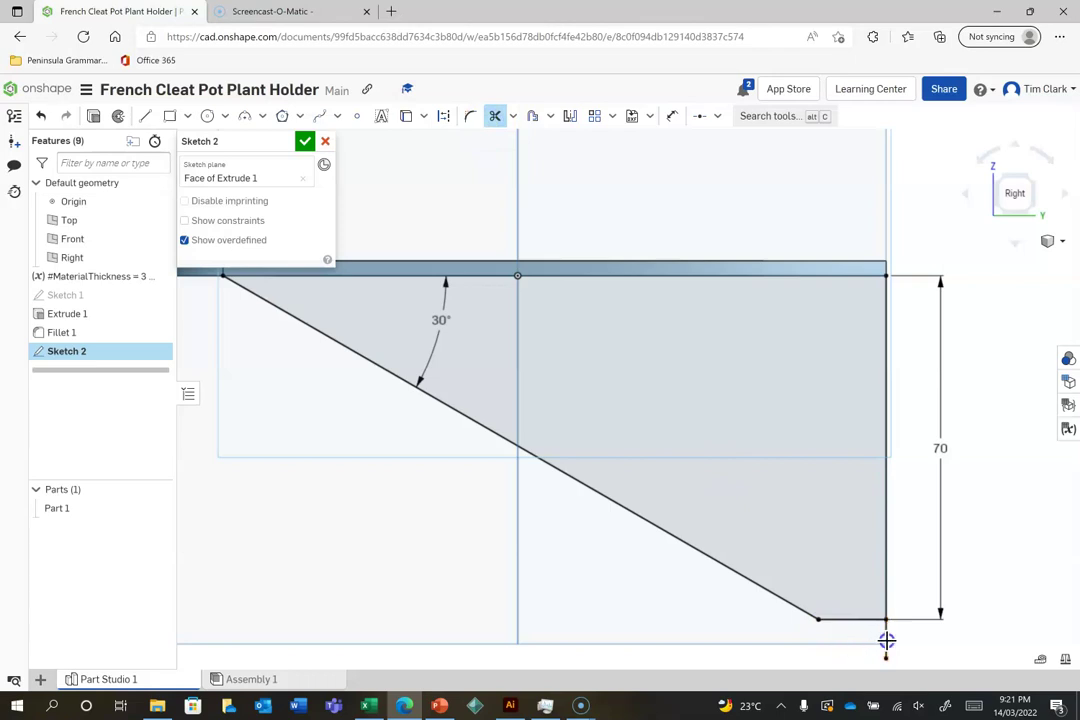
left_click(884, 652)
left_click(816, 644)
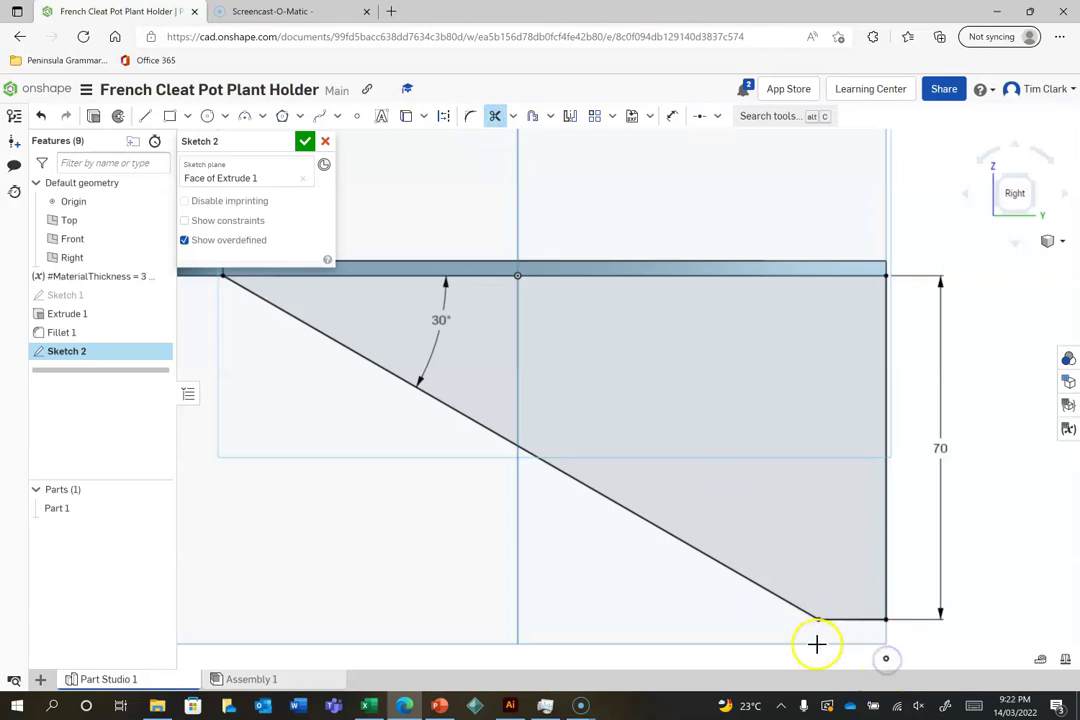
left_click(885, 658)
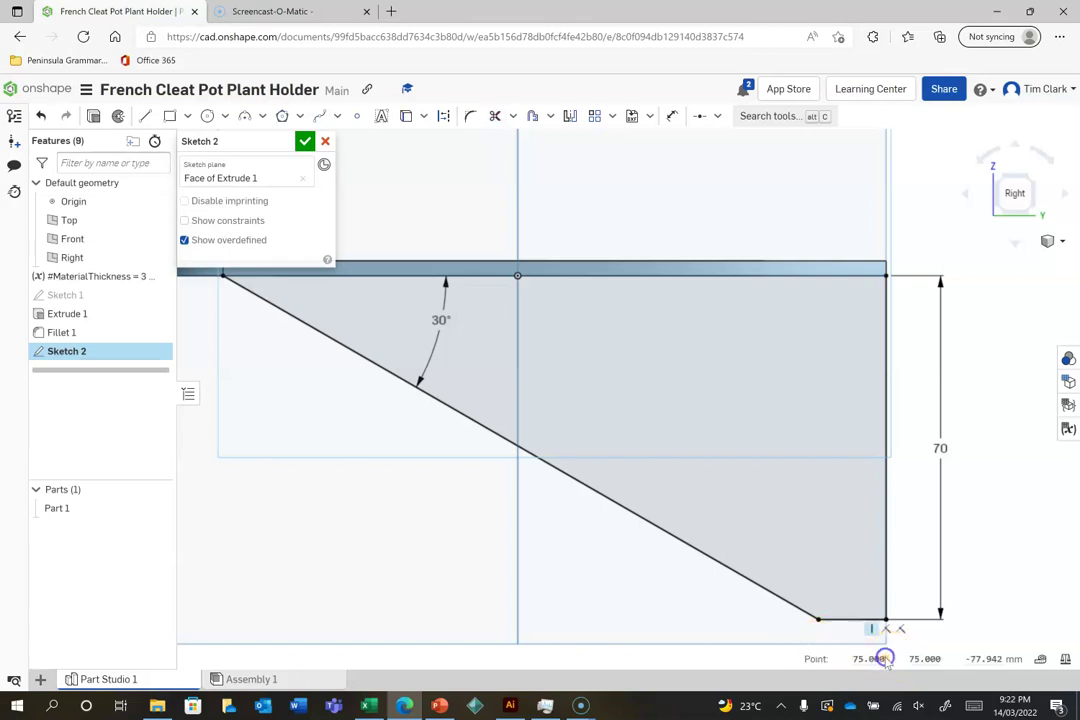
key("Delete")
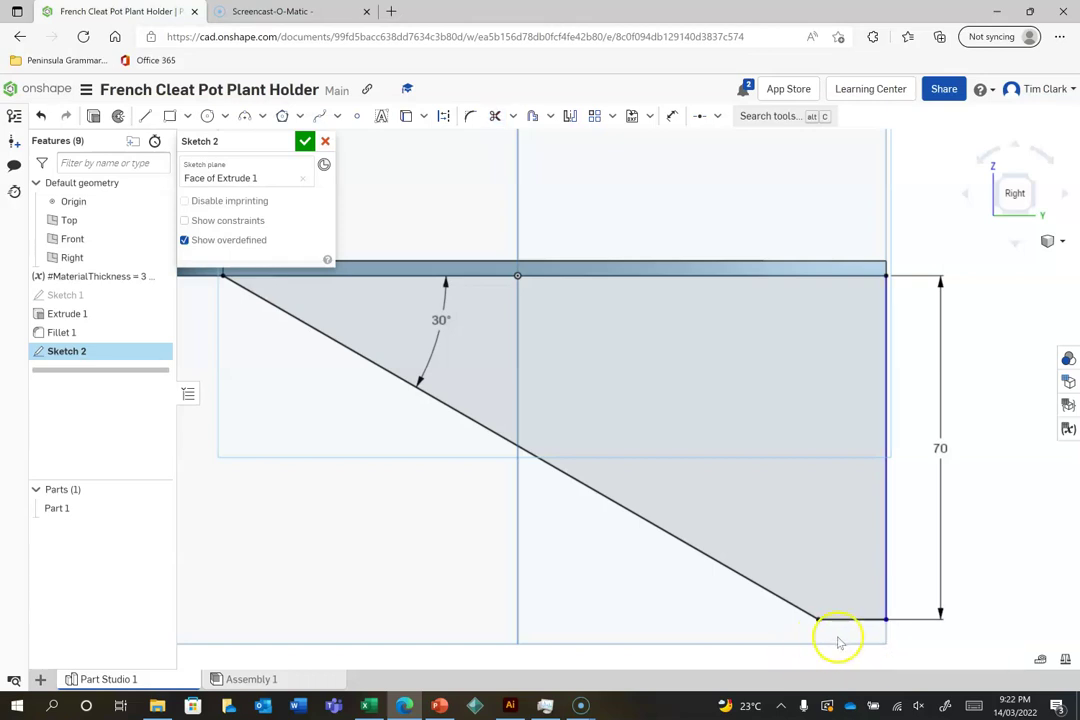
- Apply a Vertical constraint to the 70 mm back edge of the bracket profile
left_click(885, 587)
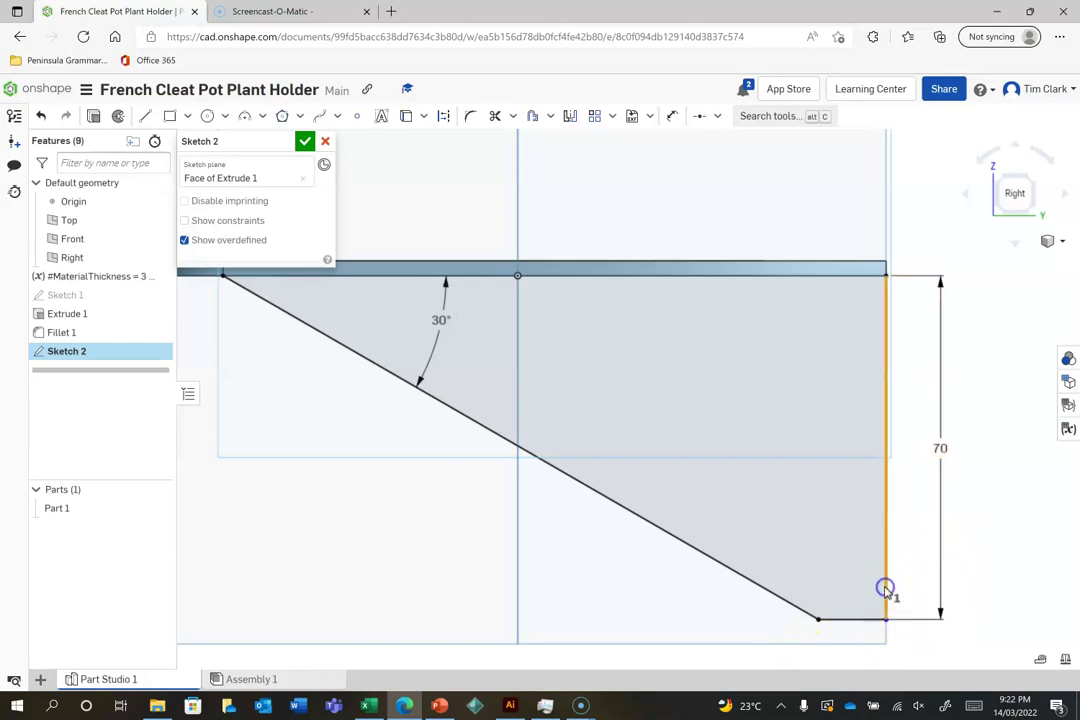
left_click(718, 116)
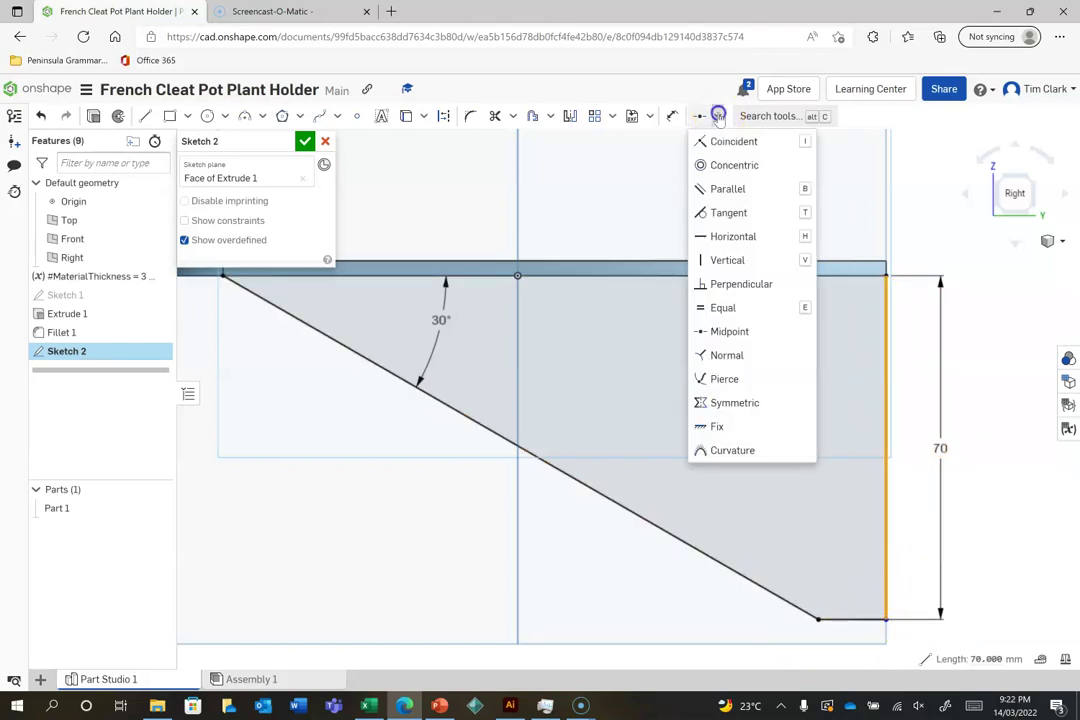
left_click(727, 260)
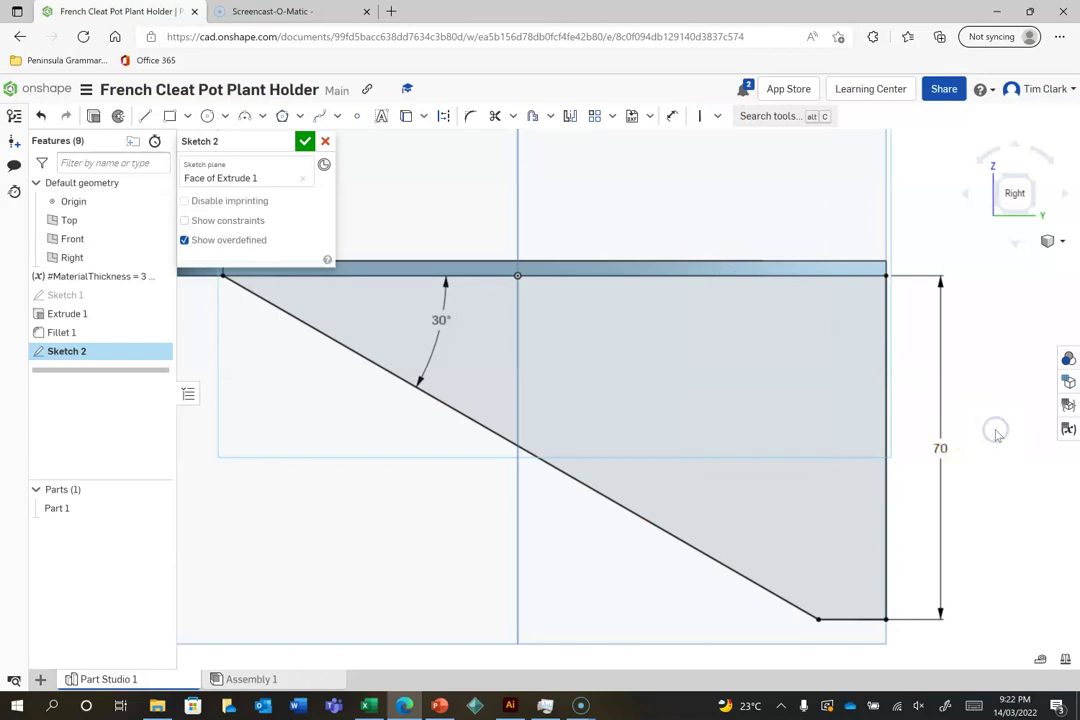
left_click(752, 498)
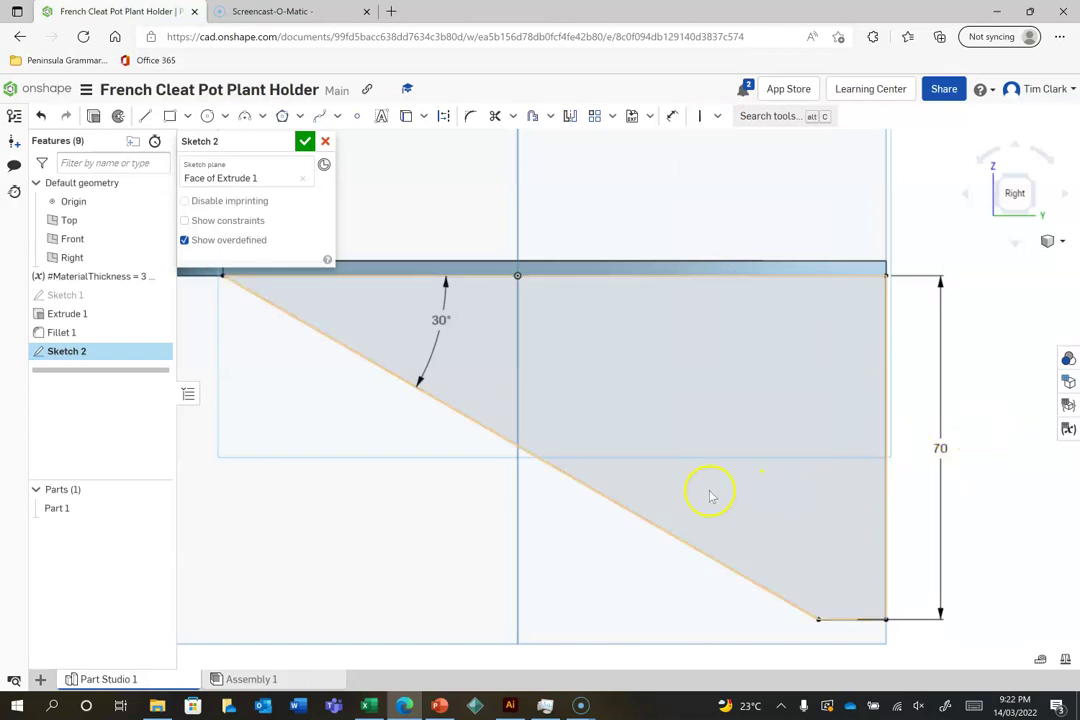
scroll(710, 495, "down", 2)
left_click(619, 431)
left_click(680, 318)
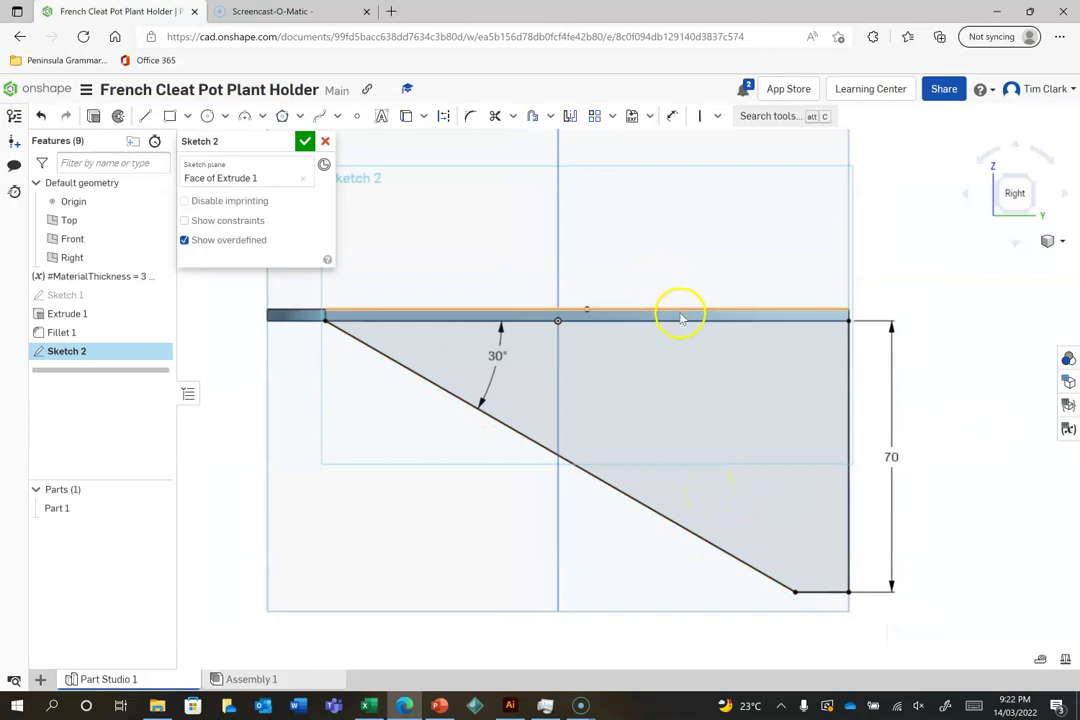
left_click(735, 405)
scroll(735, 408, "up", 1)
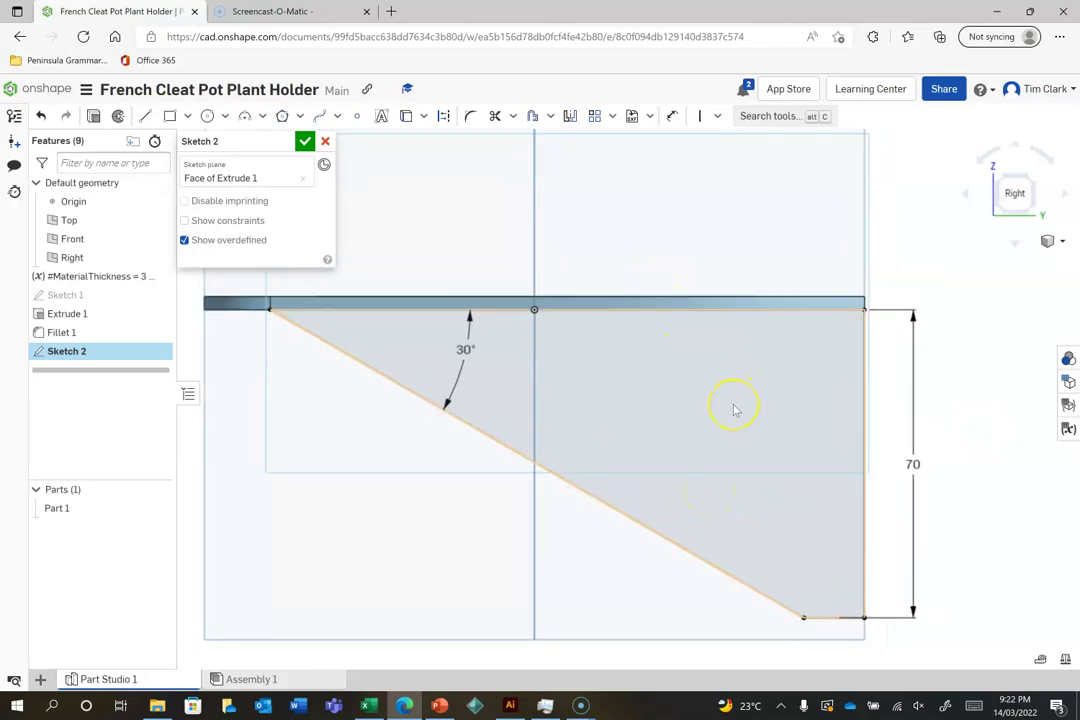
scroll(735, 408, "down", 1)
left_click(702, 468)
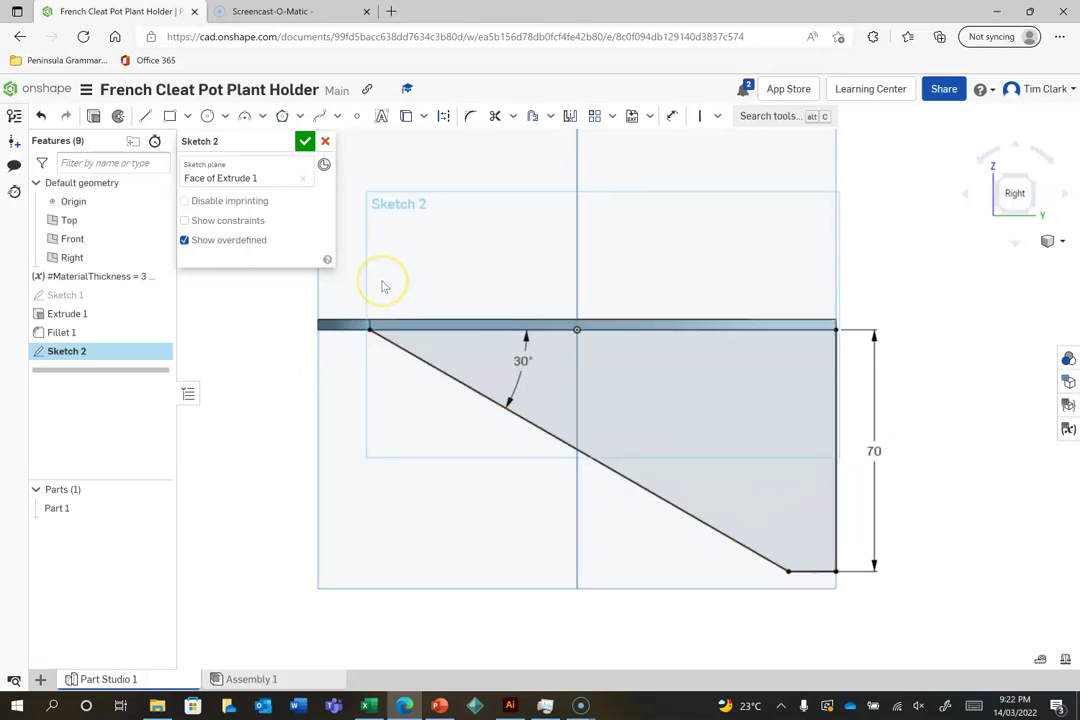
- Draw a vertical line about 11 mm long upward from the plate's upper surface, directly above the profile's front corner
scroll(381, 287, "up", 2)
scroll(381, 287, "down", 1)
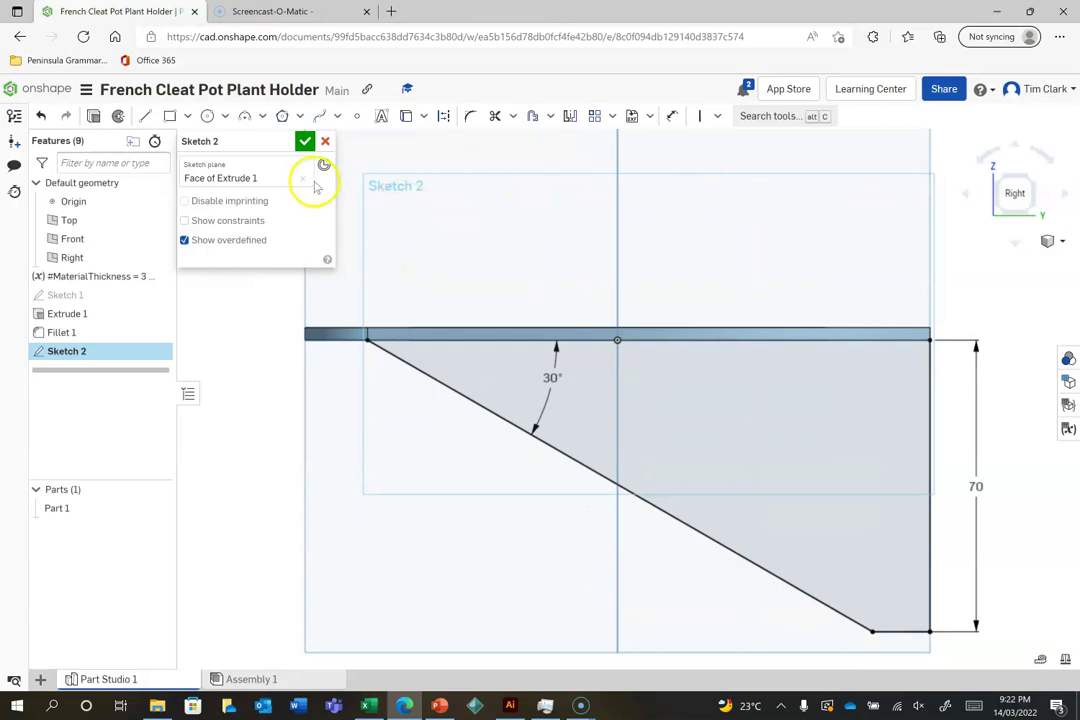
left_click(145, 117)
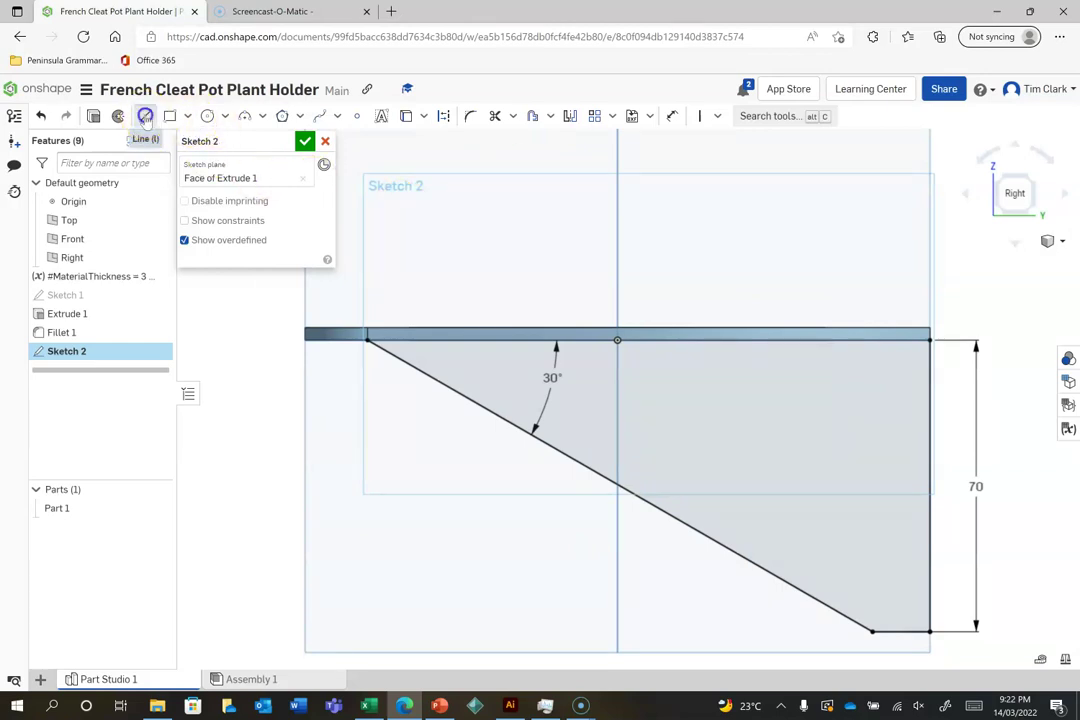
left_click(367, 328)
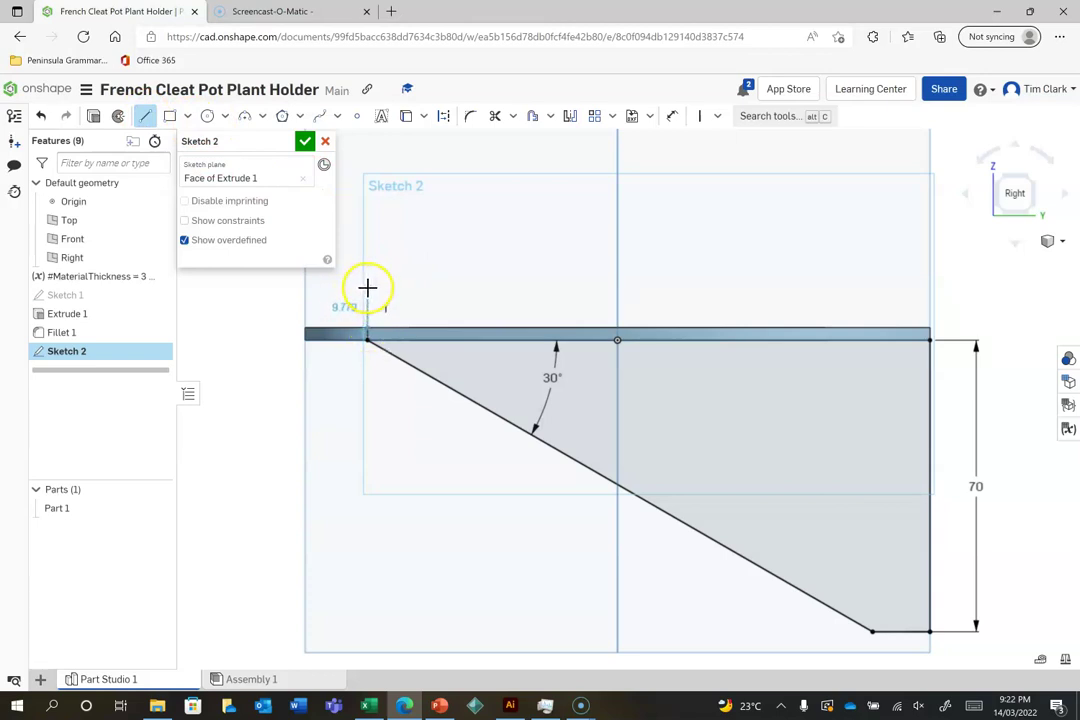
left_click(367, 281)
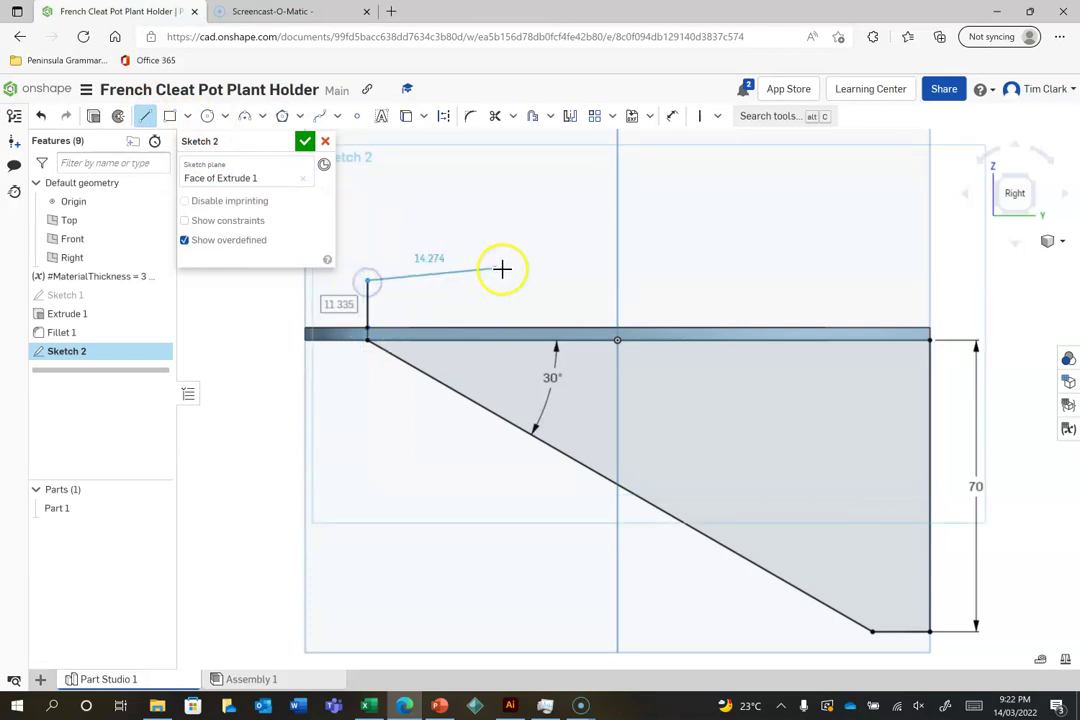
key("Escape")
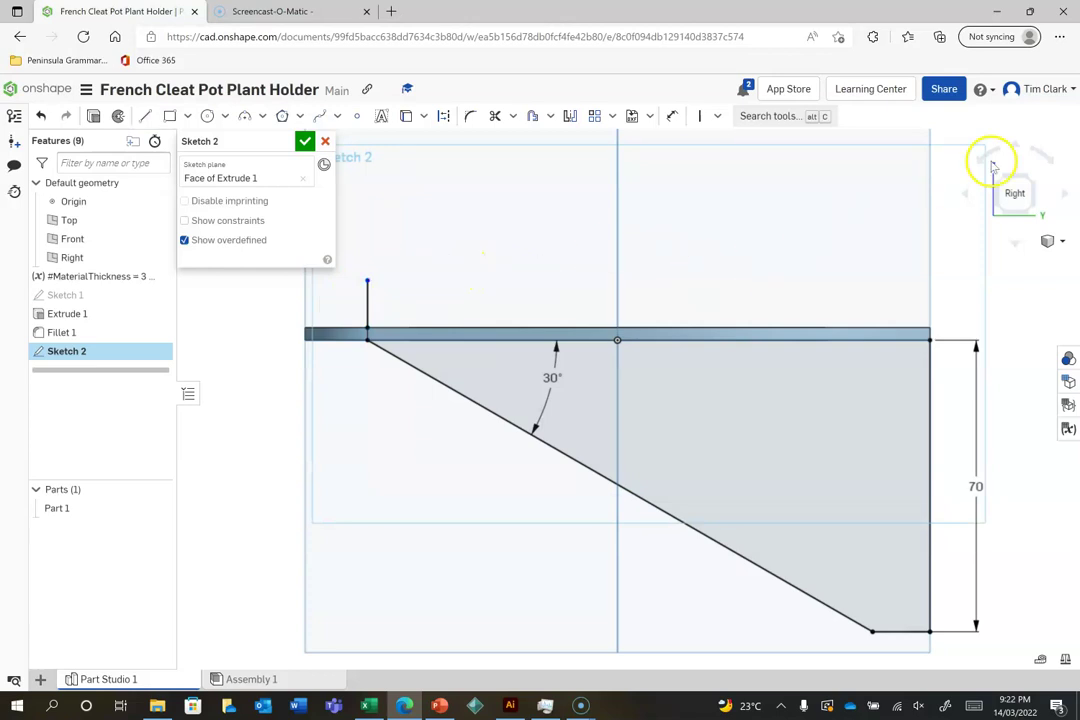
- Draw a vertical line about 66 mm up from the plate's upper back corner, ending in a horizontal line about 14 mm long toward the front
scroll(993, 162, "up", 2)
scroll(883, 222, "down", 3)
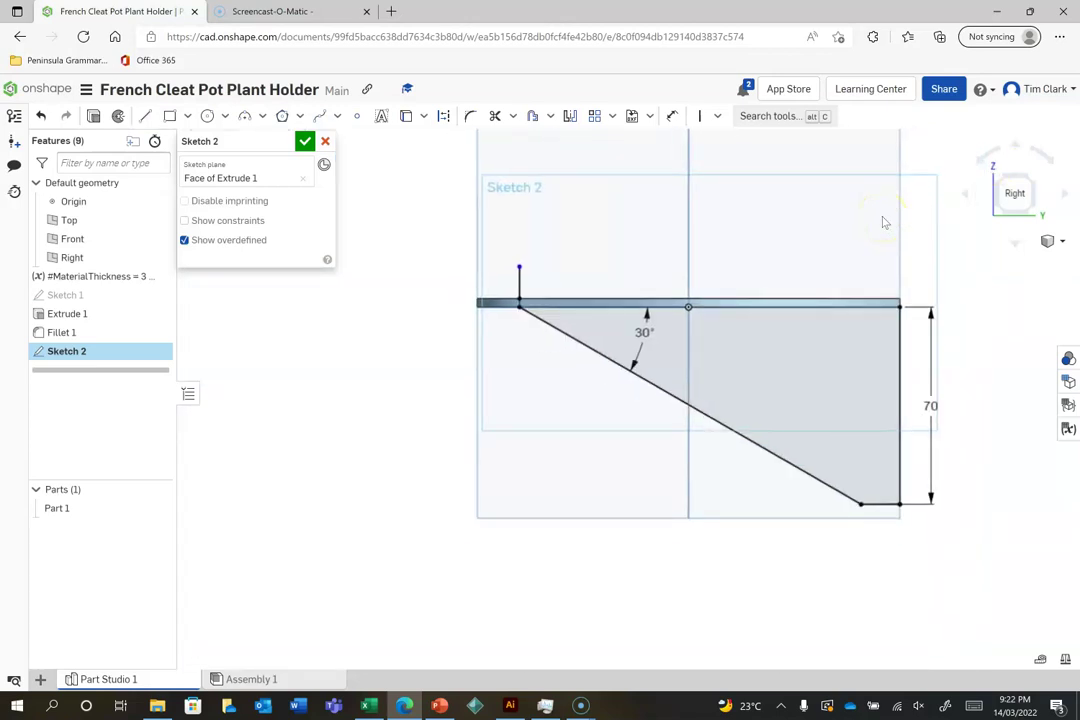
key("f")
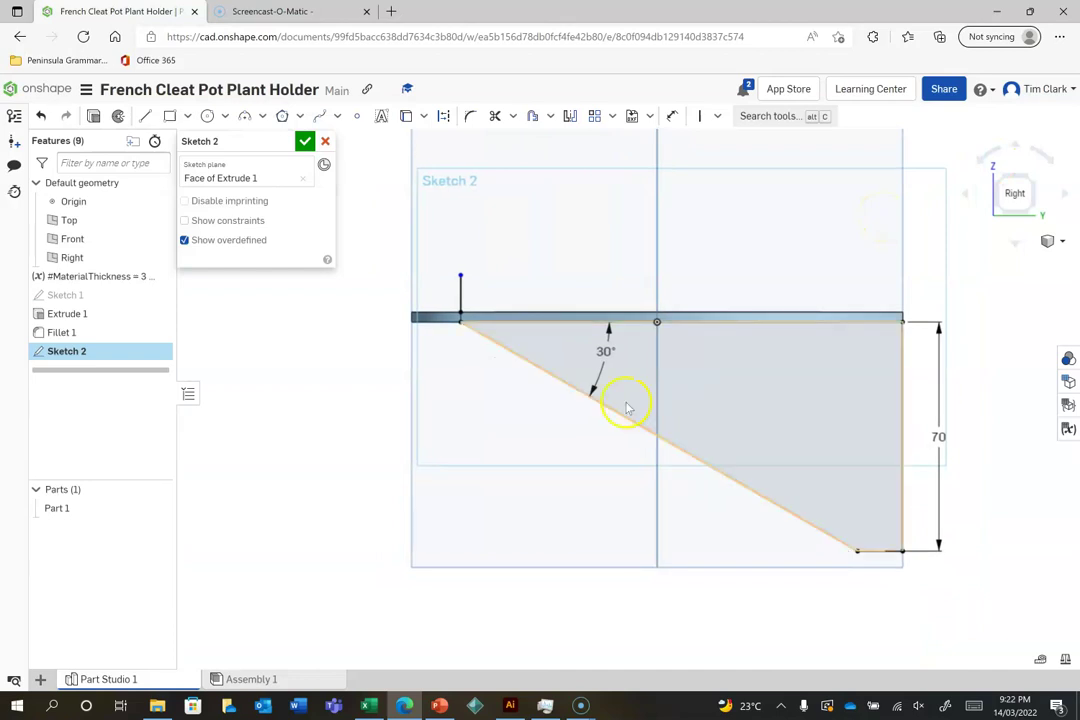
scroll(509, 393, "down", 2)
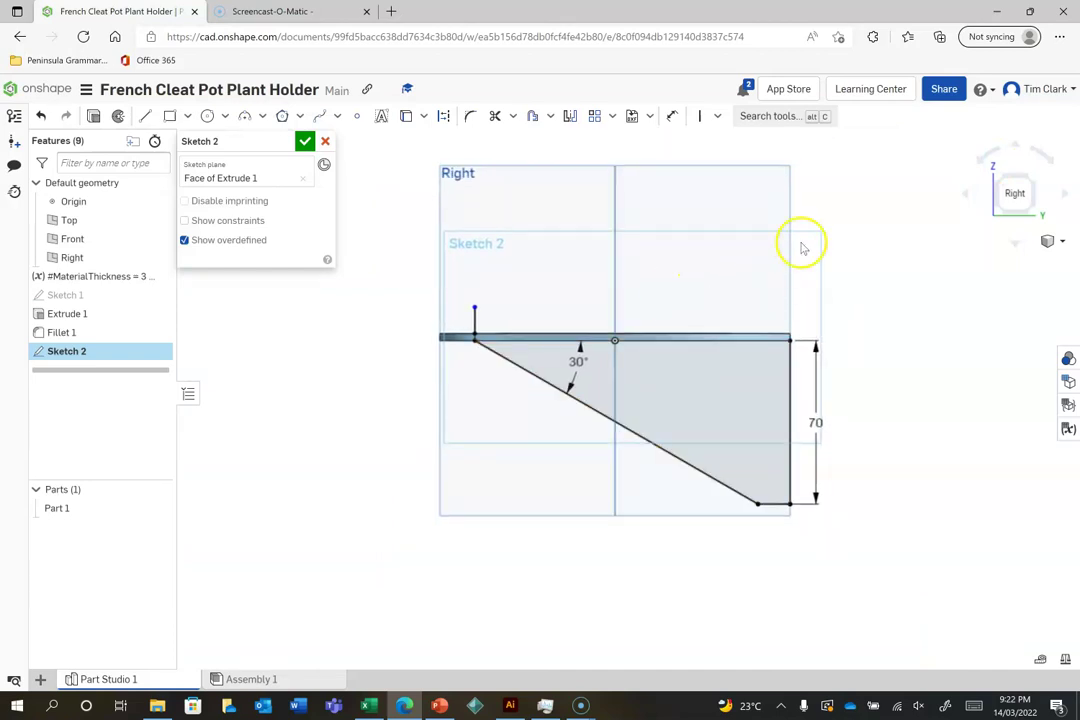
scroll(783, 236, "up", 2)
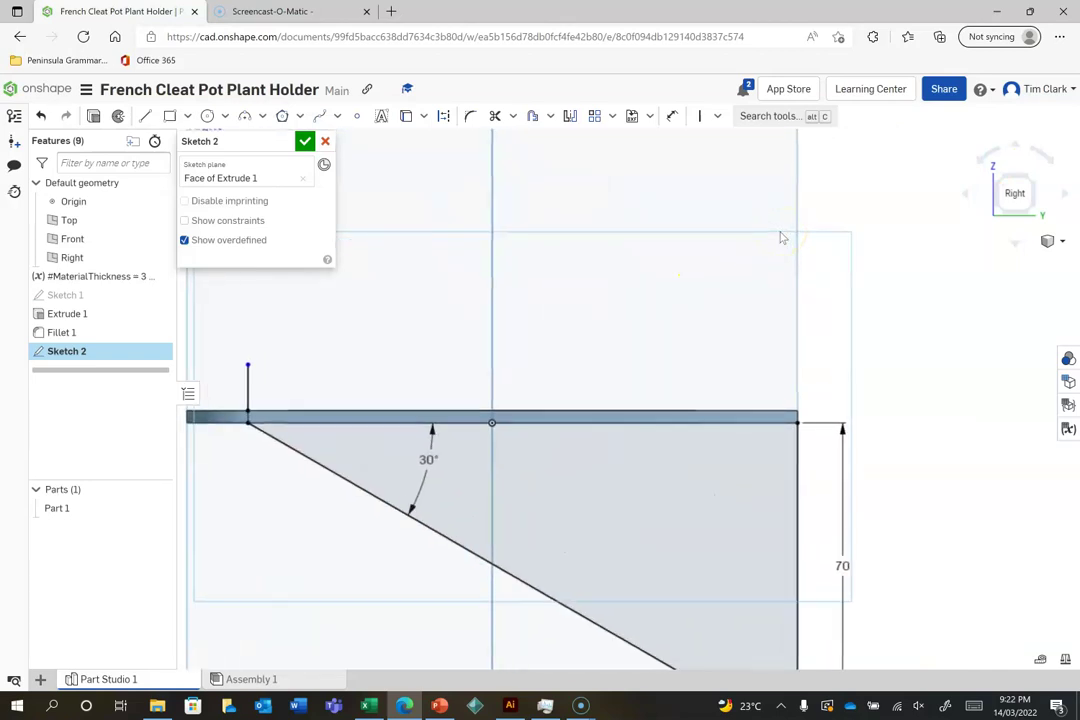
left_click(145, 114)
left_click(797, 405)
left_click(798, 150)
left_click(797, 145)
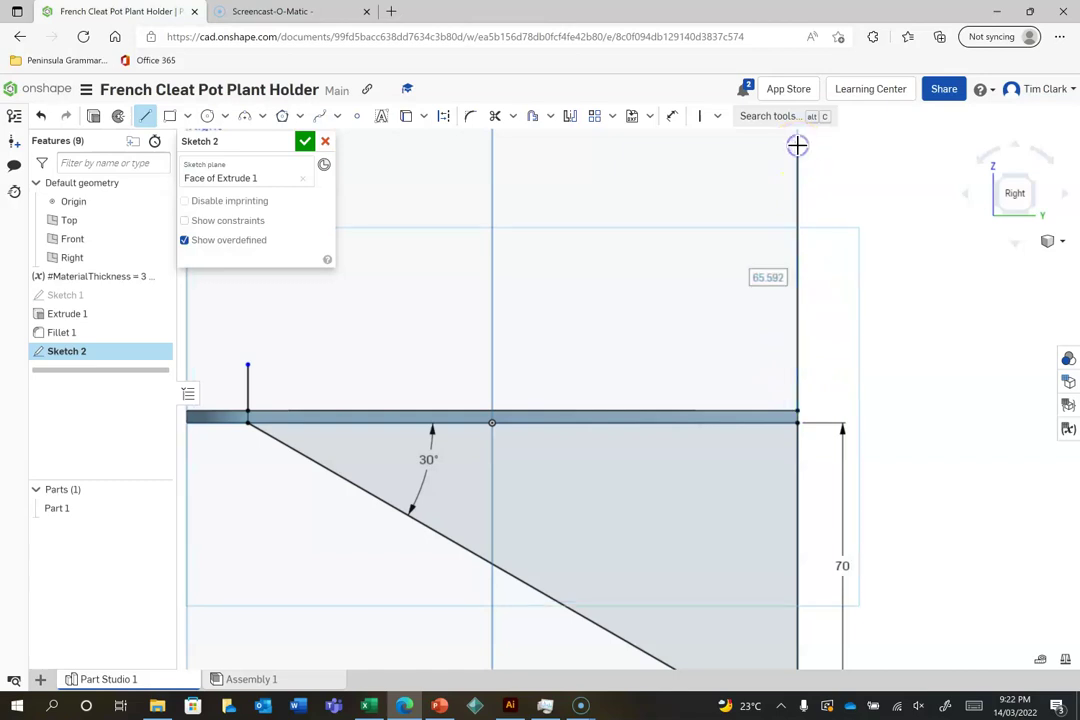
left_click(740, 146)
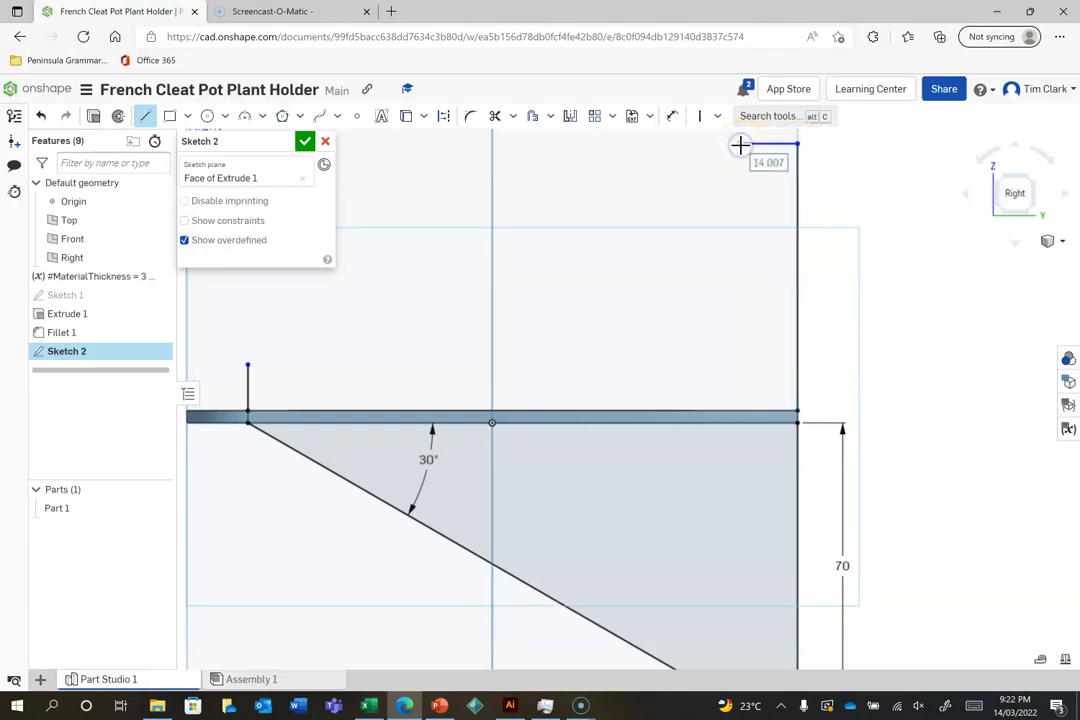
key("Escape")
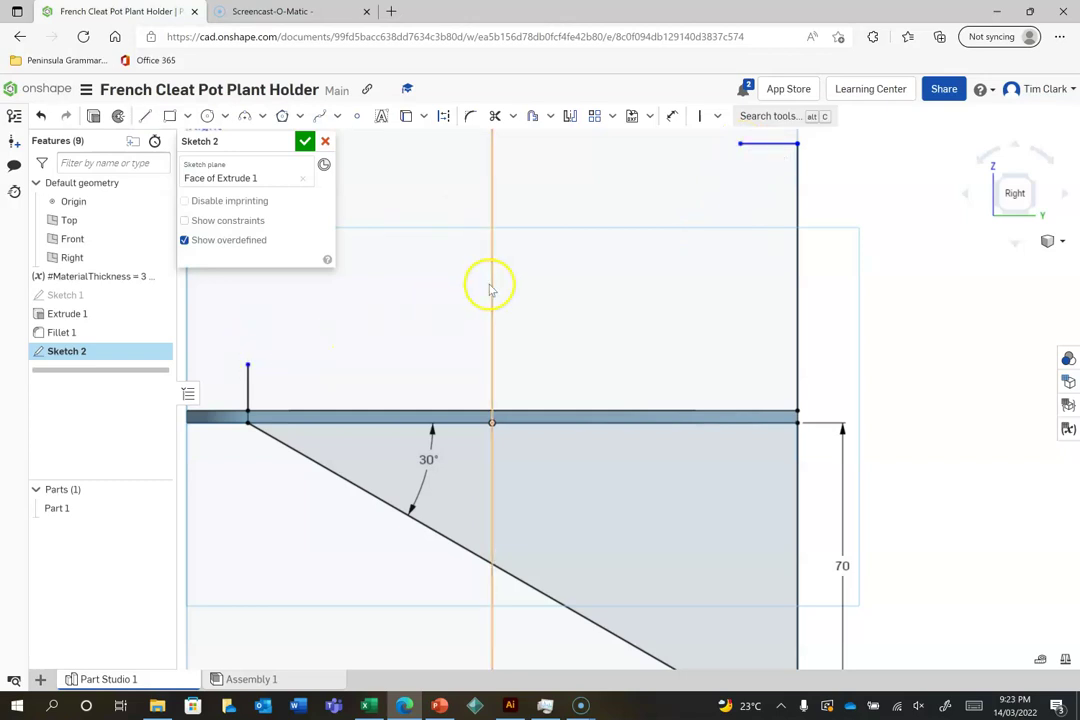
- Draw a concave spline from the top of the short front vertical line through one intermediate point to the free end of the upper horizontal line
left_click(319, 116)
left_click(248, 366)
left_click(529, 309)
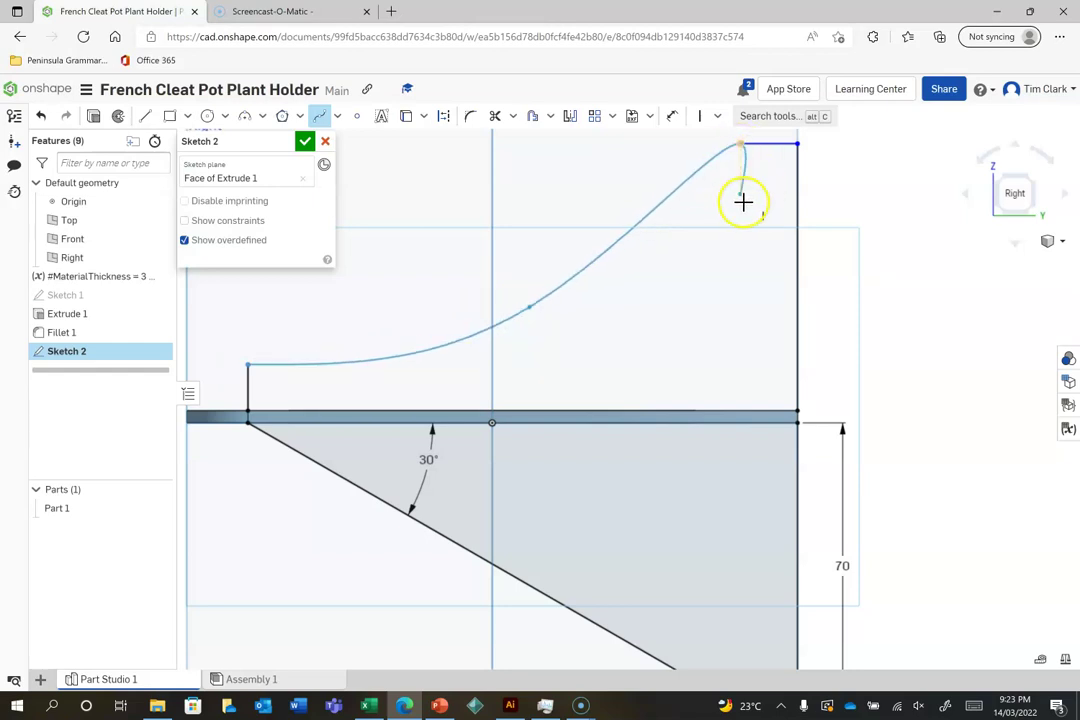
left_click(756, 138)
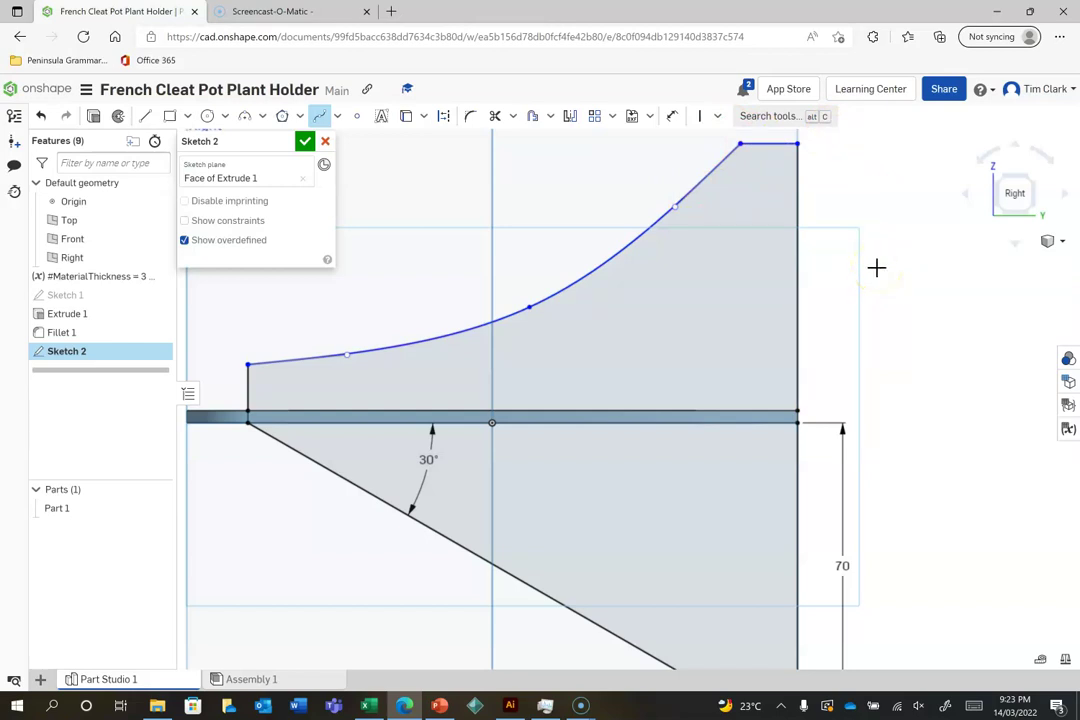
scroll(866, 333, "down", 1)
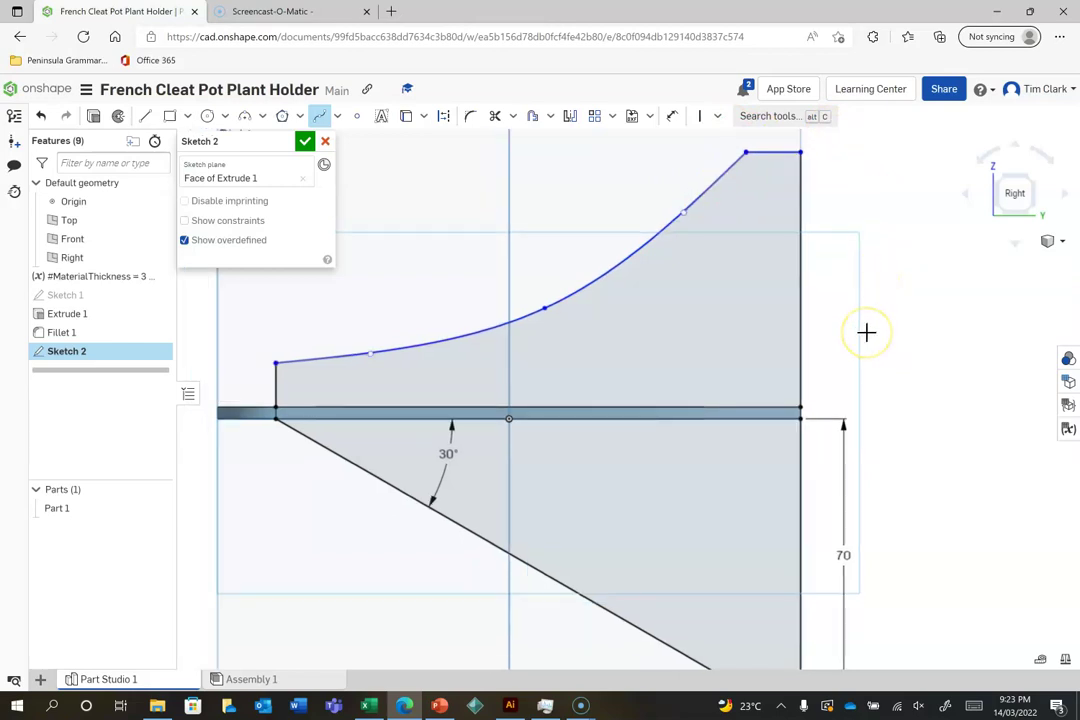
scroll(866, 333, "up", 2)
scroll(866, 333, "down", 1)
scroll(866, 333, "down", 1)
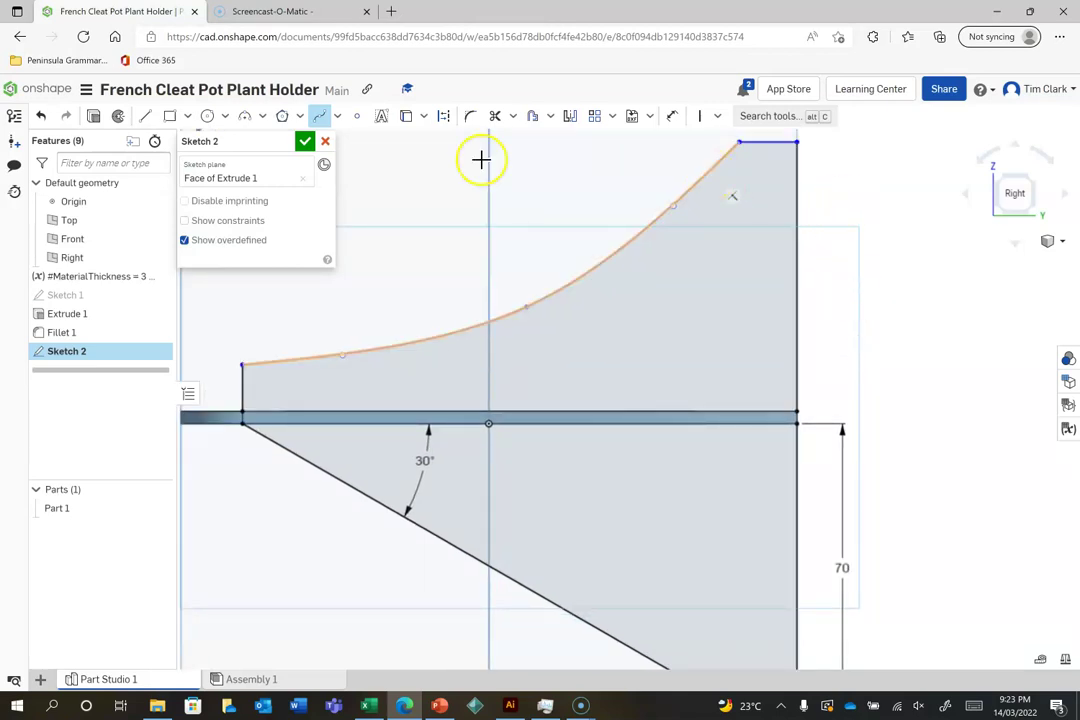
- Draw a corner rectangle about 13 mm wide and 24 mm high behind the back edge, starting at the profile's top back corner
left_click(169, 116)
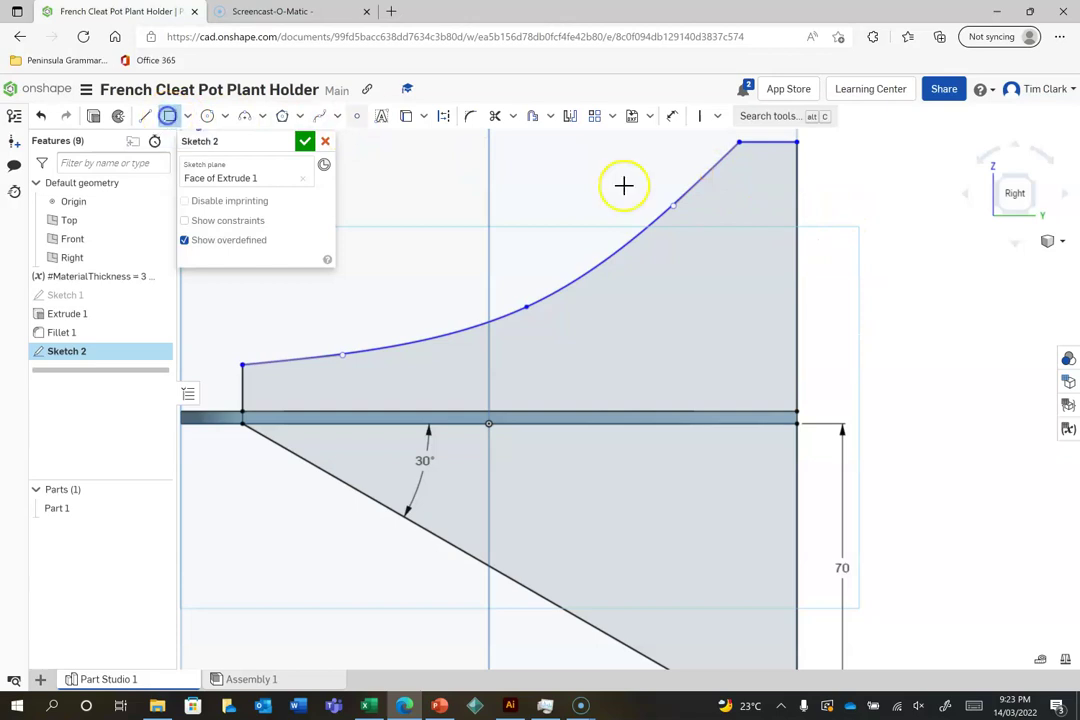
left_click(797, 143)
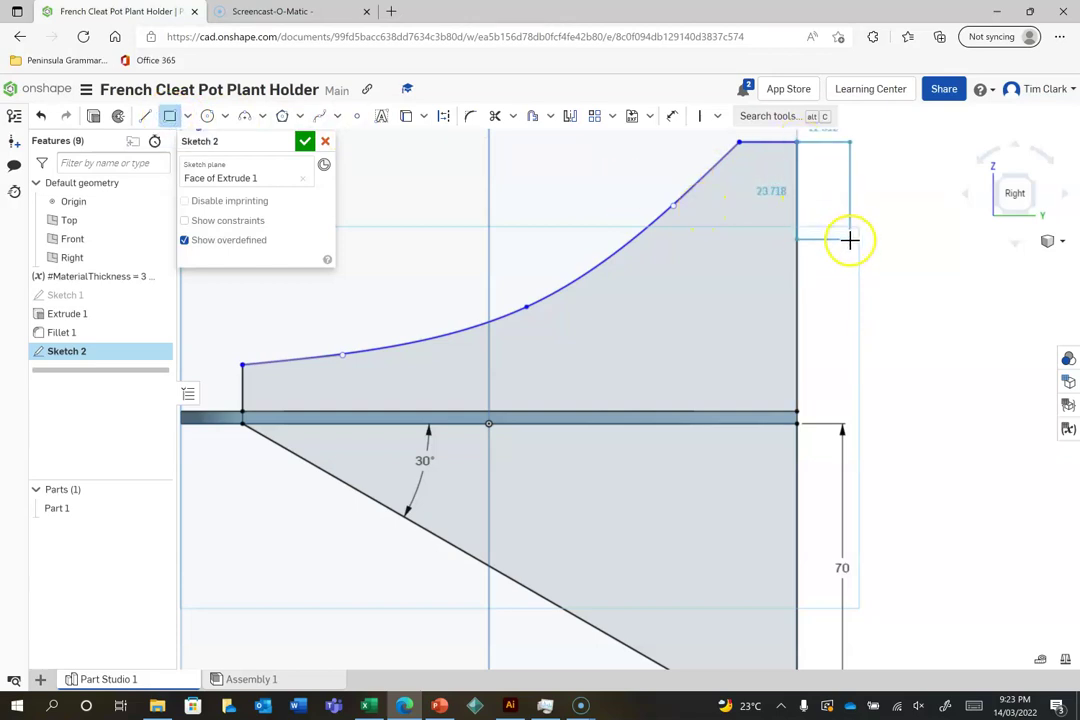
left_click(849, 240)
scroll(892, 205, "down", 2)
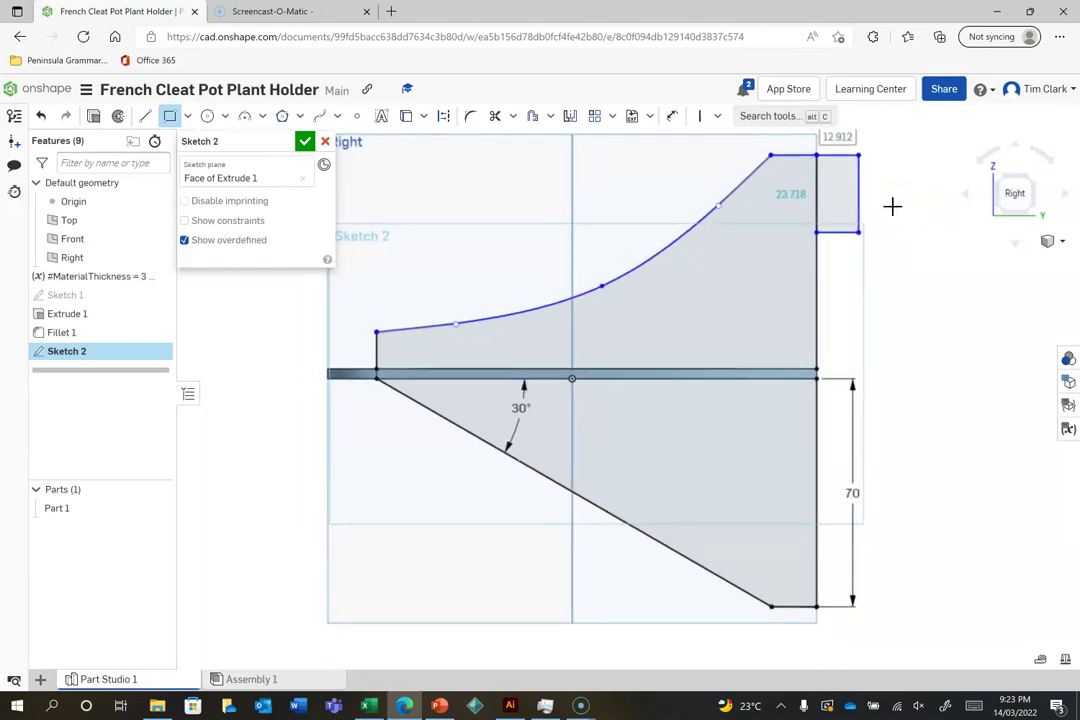
scroll(892, 205, "down", 2)
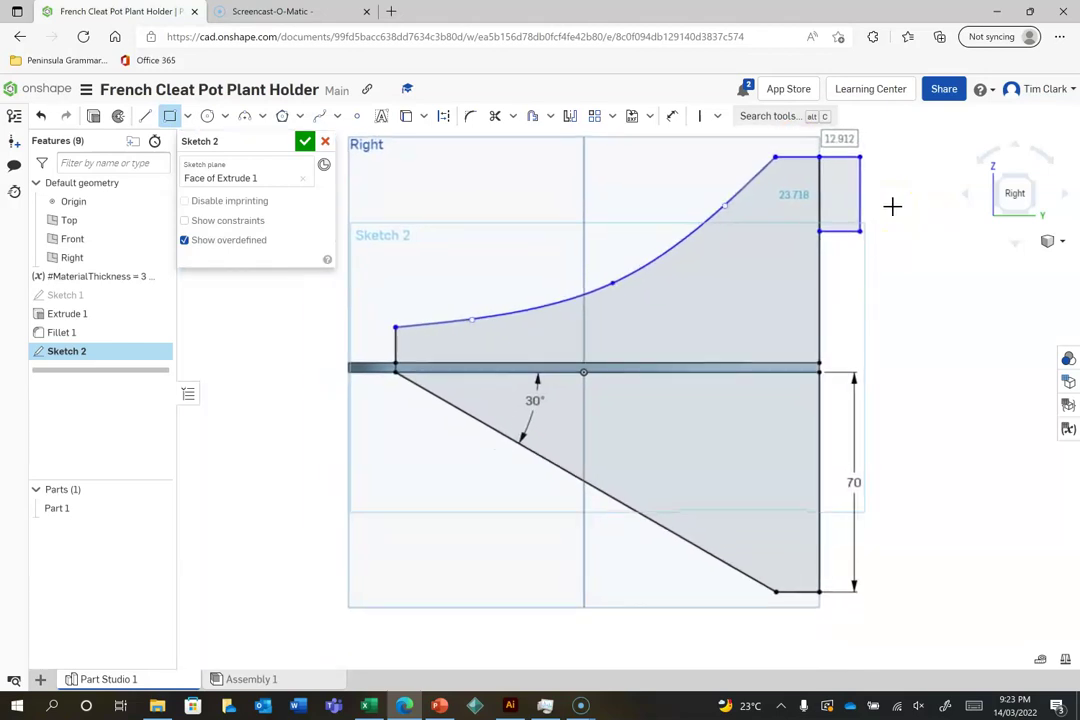
scroll(874, 136, "up", 4)
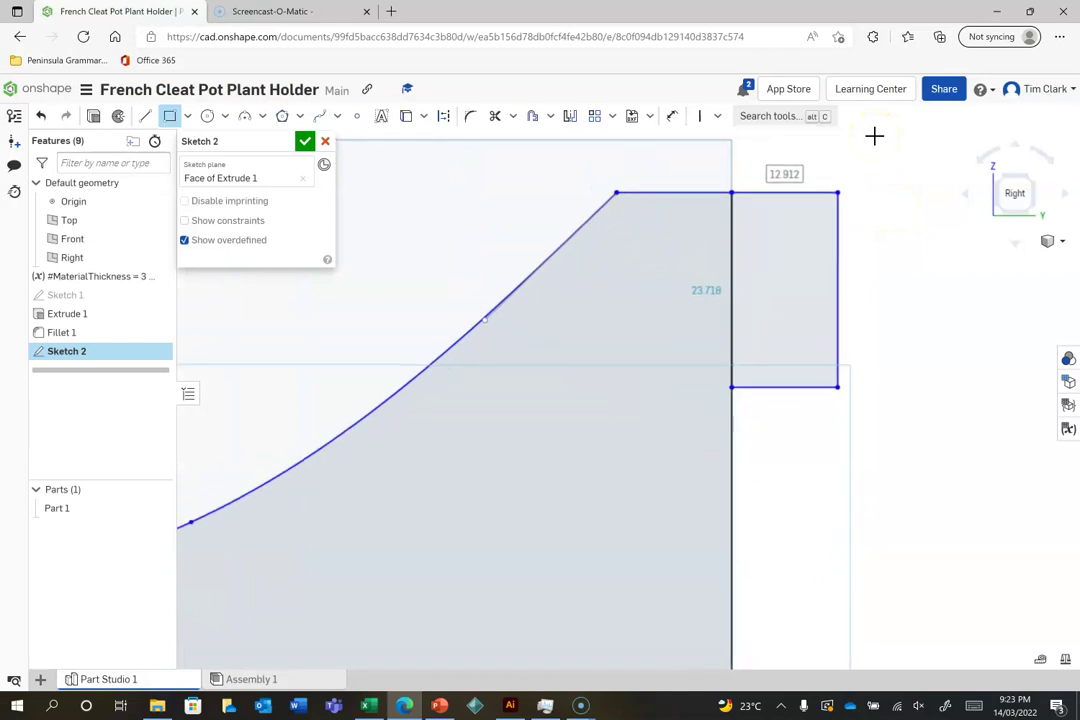
- Dimension the rectangle behind the bracket as 12 mm wide and 20 mm high
left_click(671, 115)
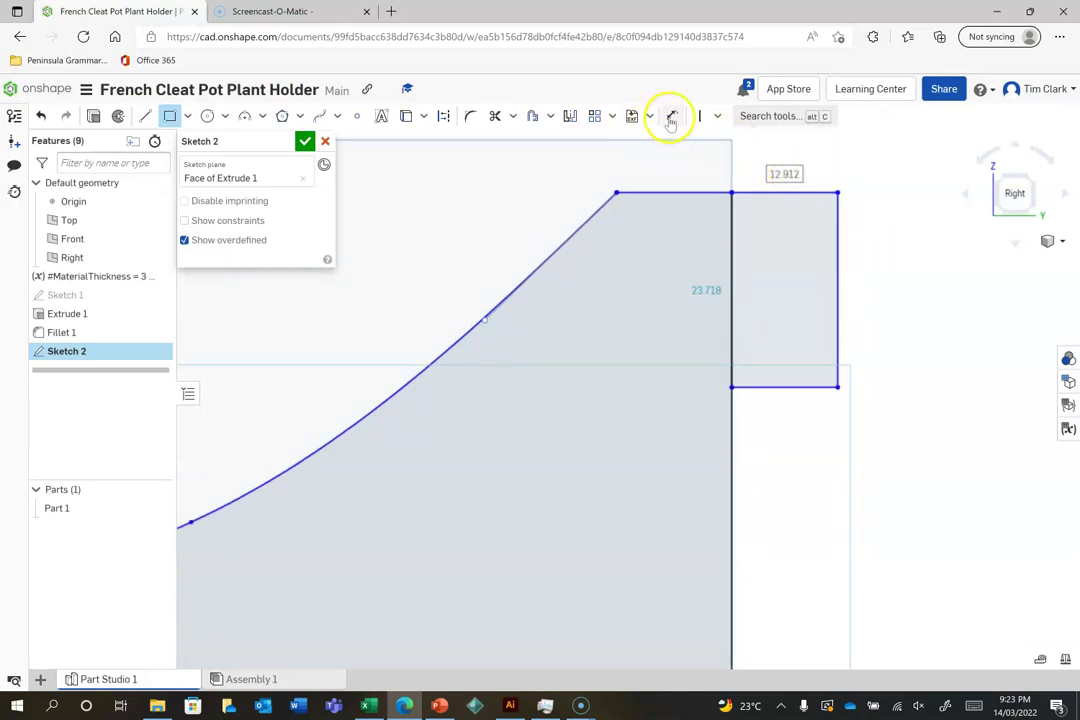
left_click(796, 193)
left_click(795, 164)
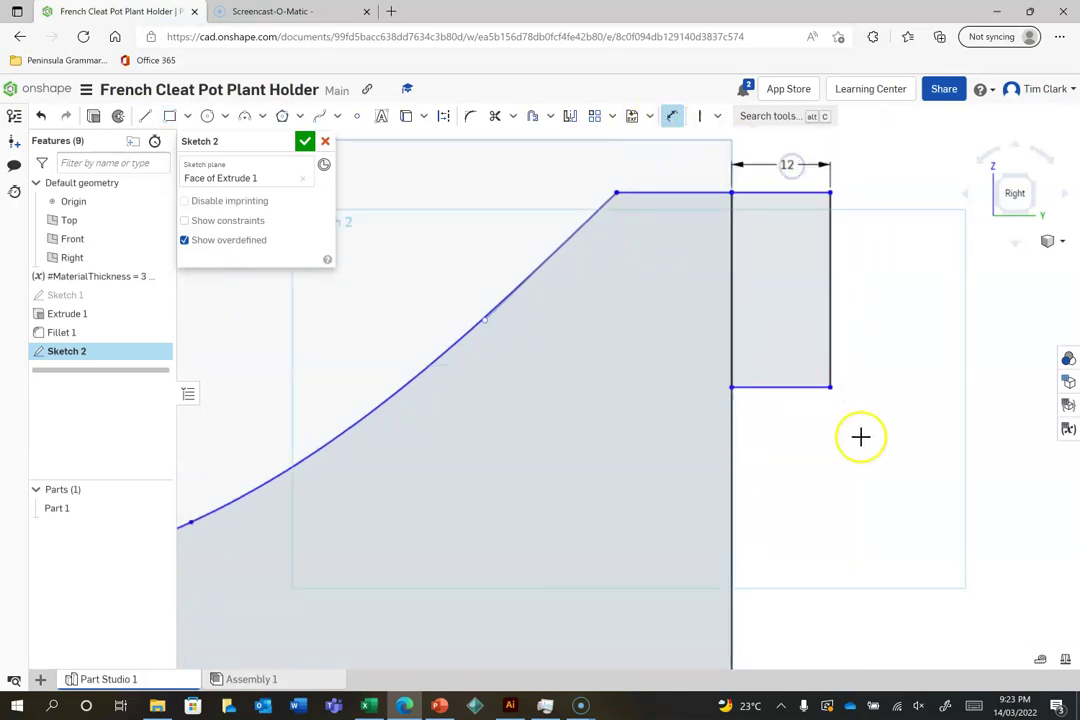
scroll(861, 437, "down", 1)
scroll(861, 437, "down", 2)
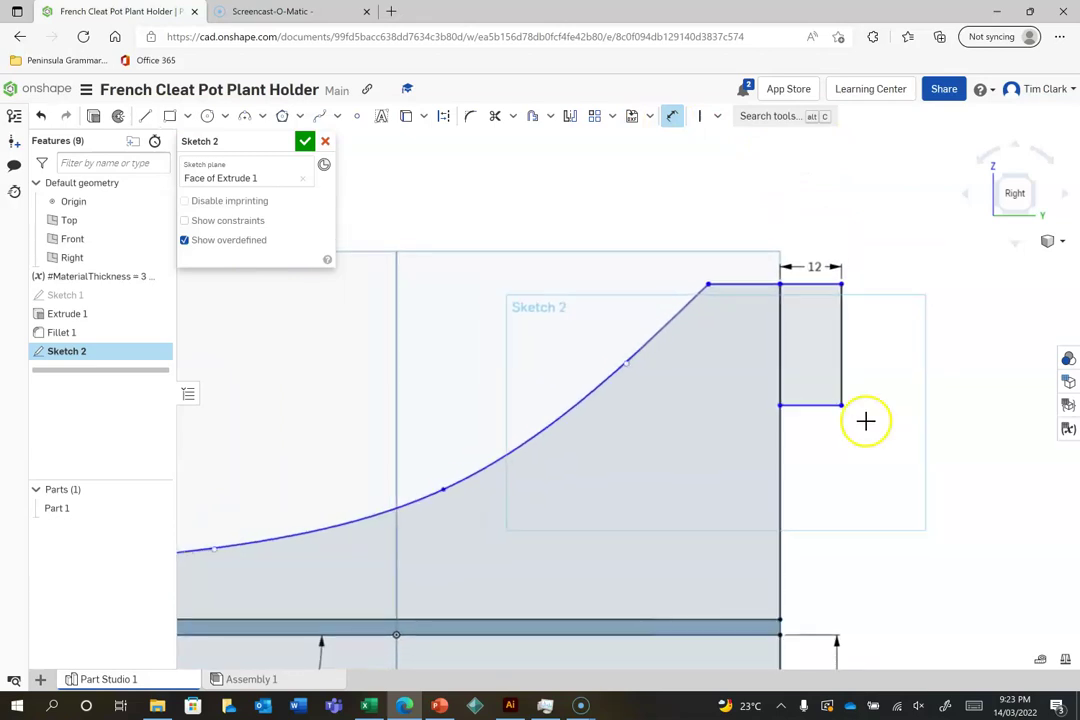
left_click(884, 356)
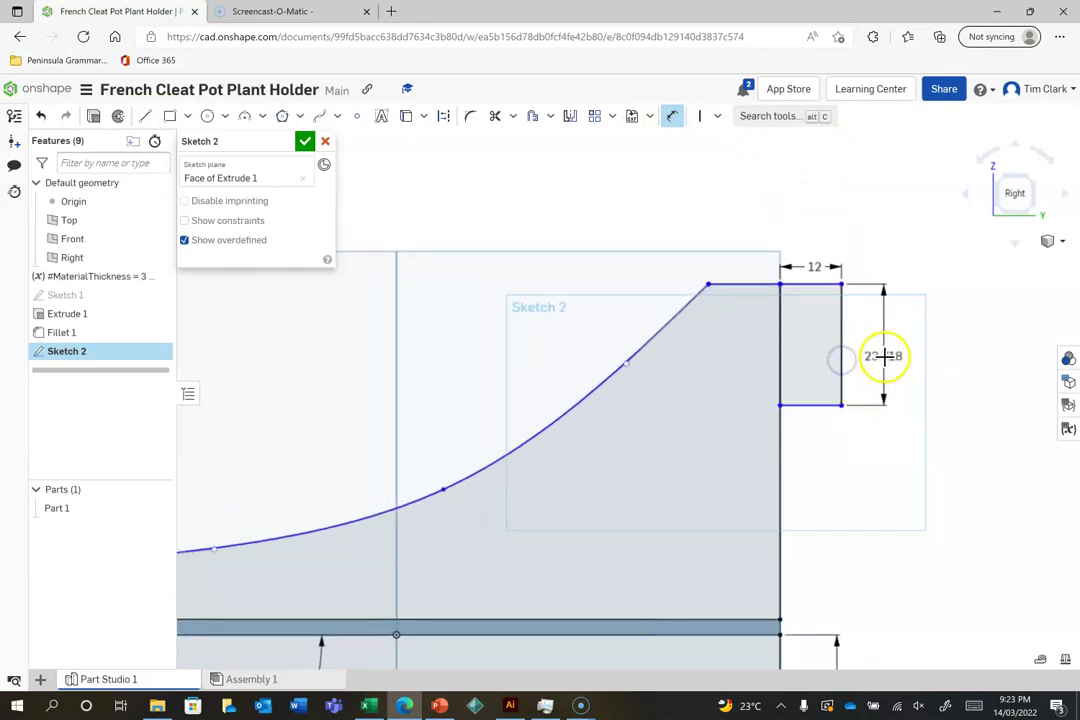
left_click(910, 355)
type("20")
key("Return")
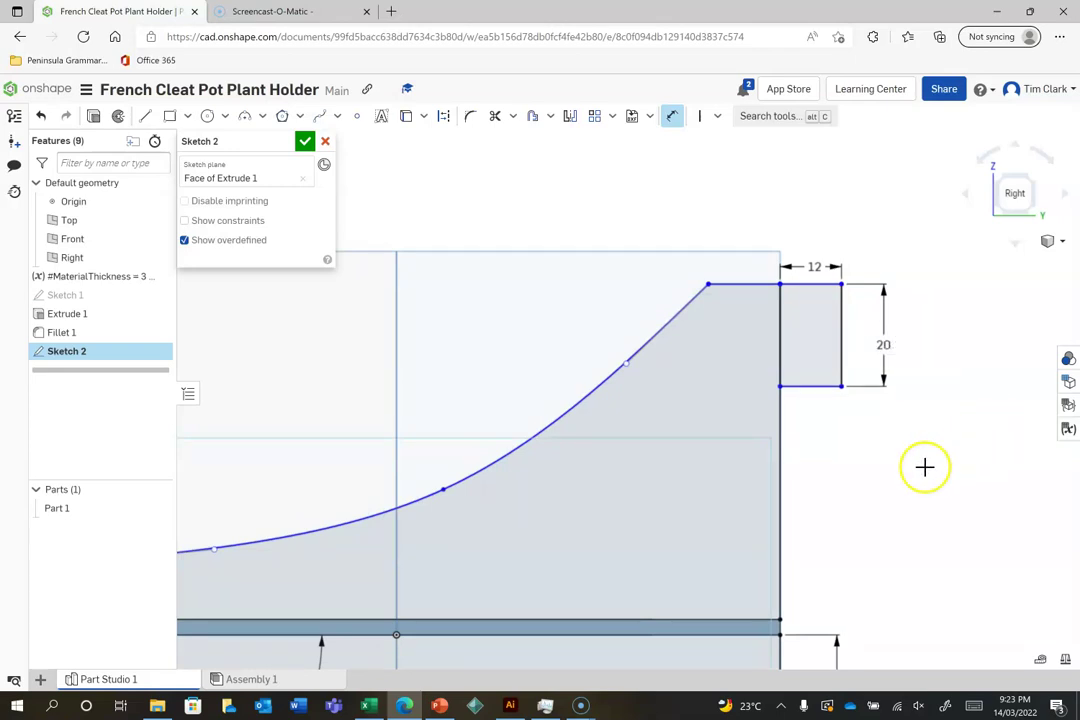
- Draw a vertical line about 13 mm down from the rectangle's lower back corner and close it diagonally to the rectangle's lower front corner
left_click(146, 116)
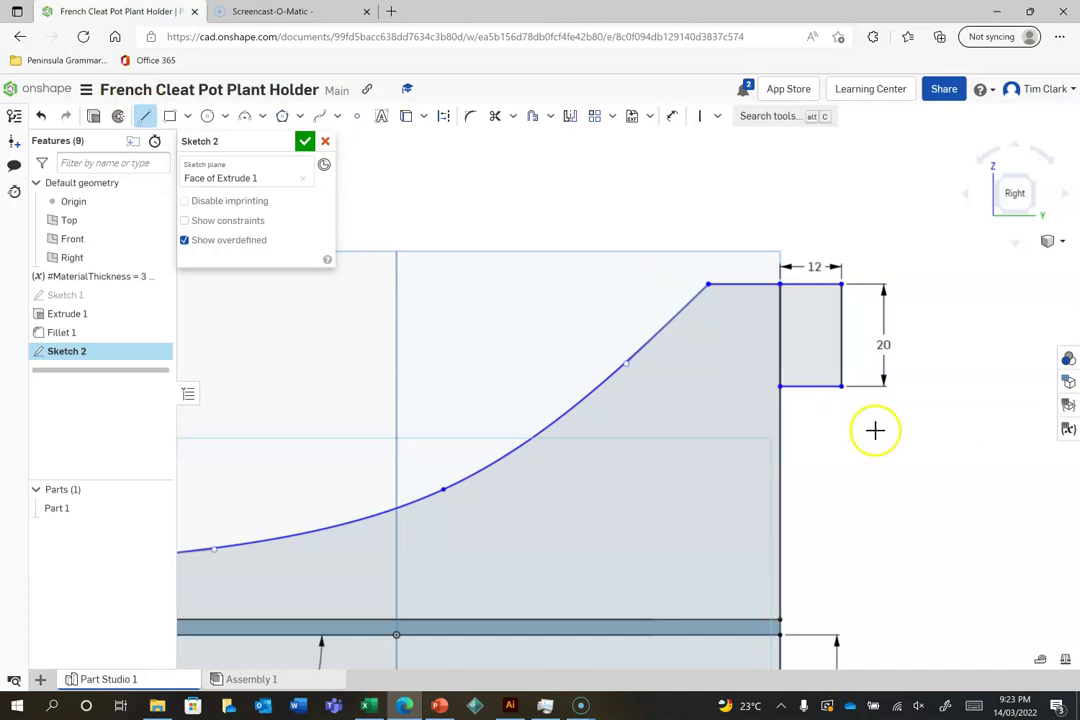
left_click(842, 387)
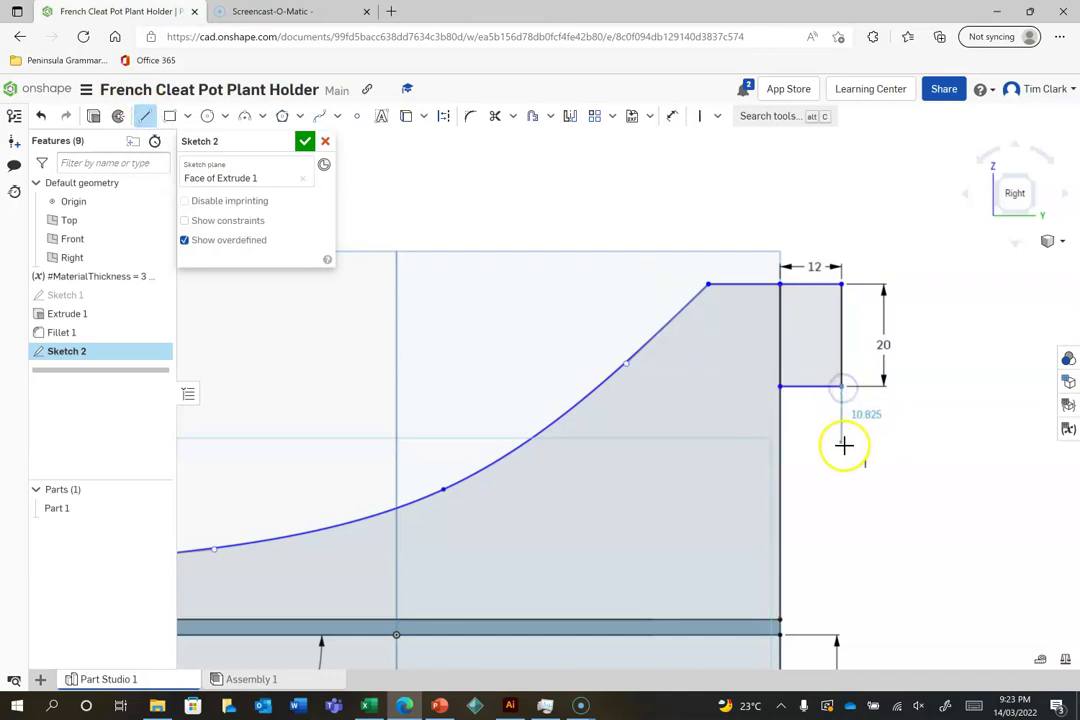
left_click(842, 454)
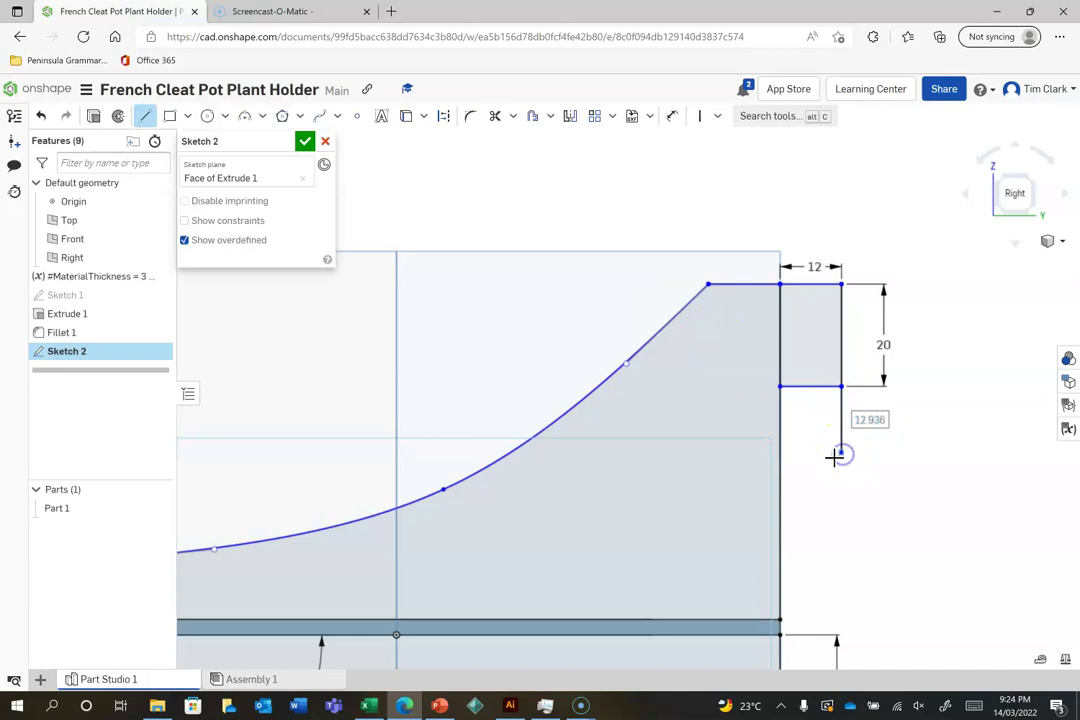
left_click(781, 389)
key("Escape")
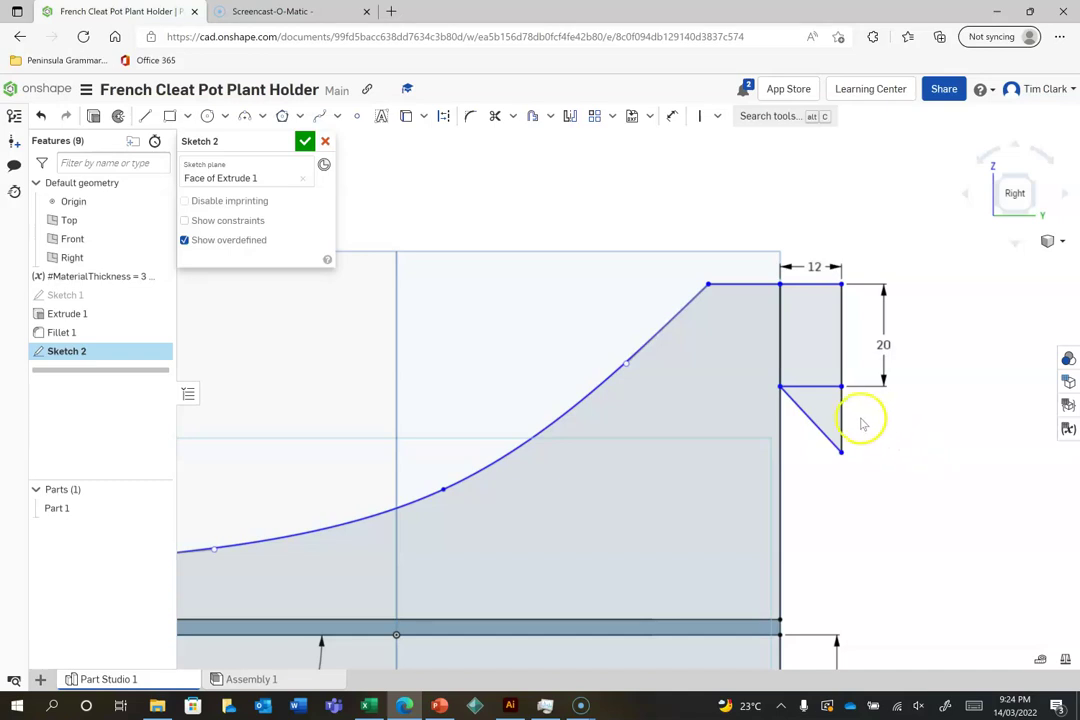
- Dimension the vertical edge of the small triangle below the rectangle as 12 mm
left_click(673, 116)
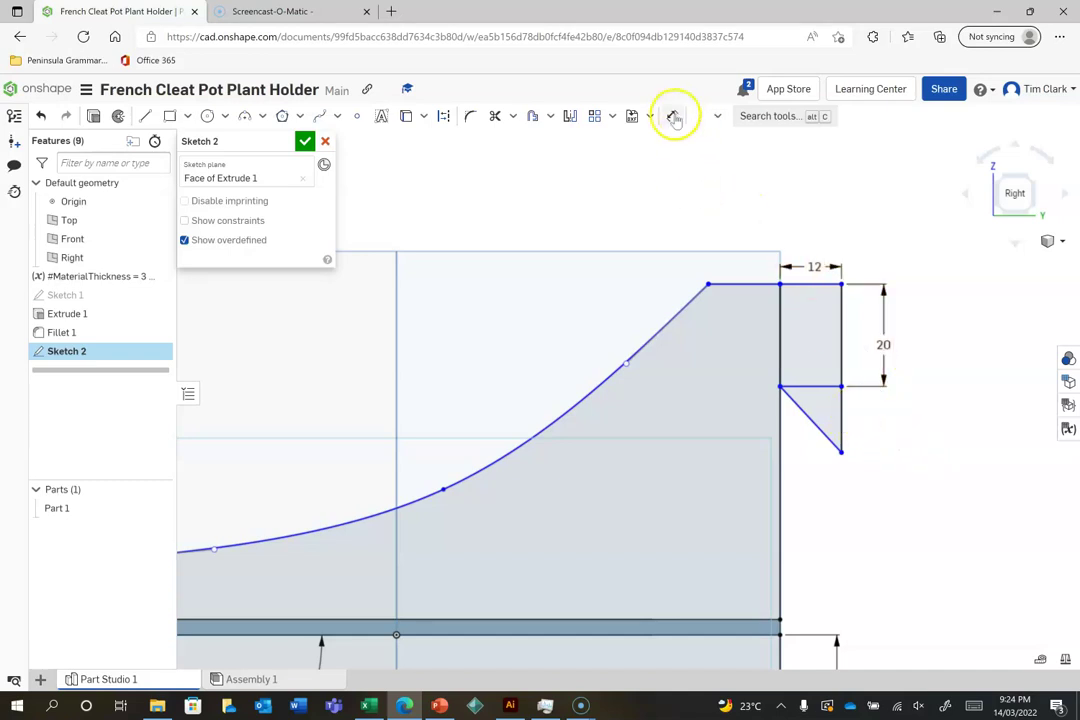
left_click(843, 424)
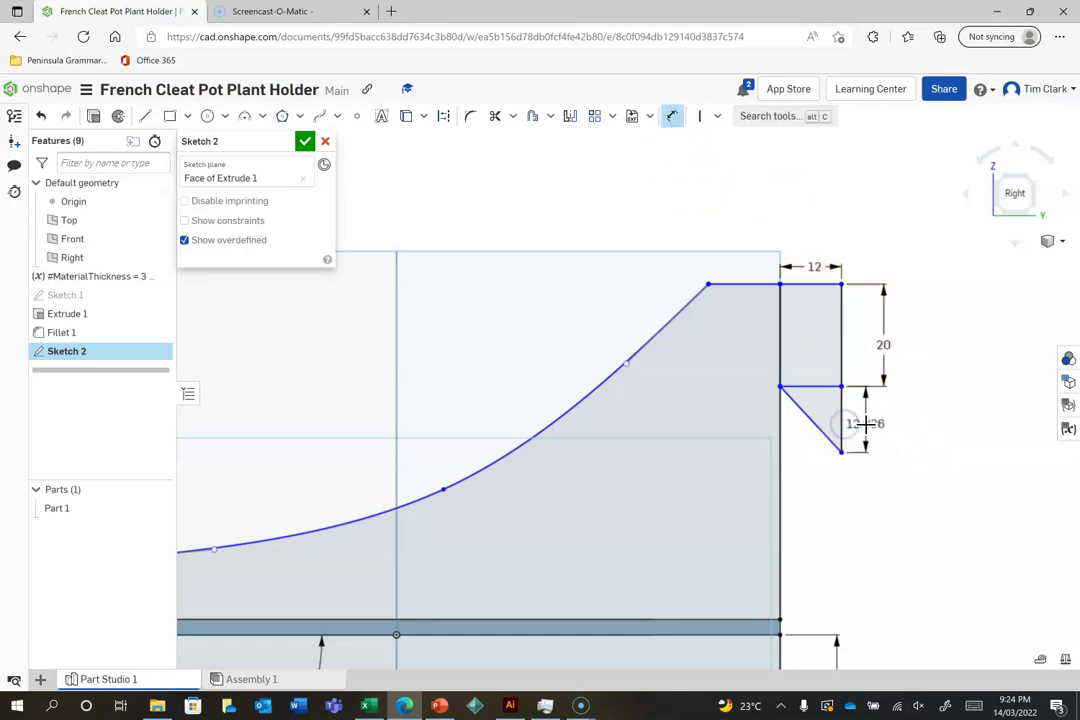
left_click(879, 425)
type("12")
key("Return")
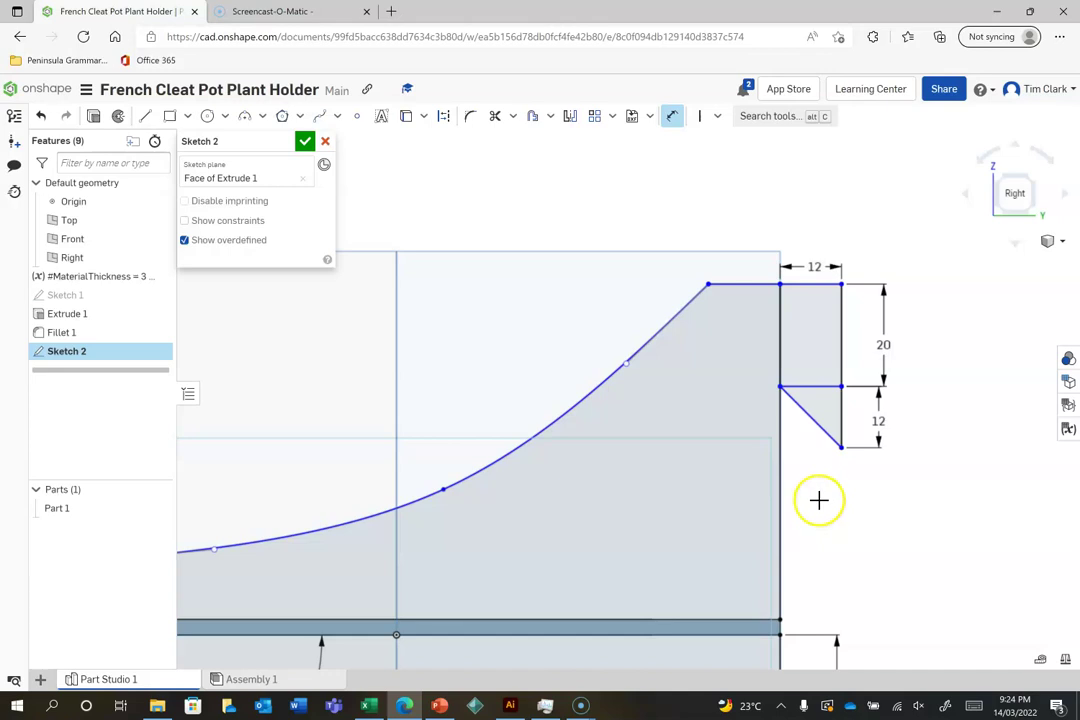
- Dimension the short horizontal edge between the spline and the vertical back edge as 12 mm
scroll(559, 279, "down", 2)
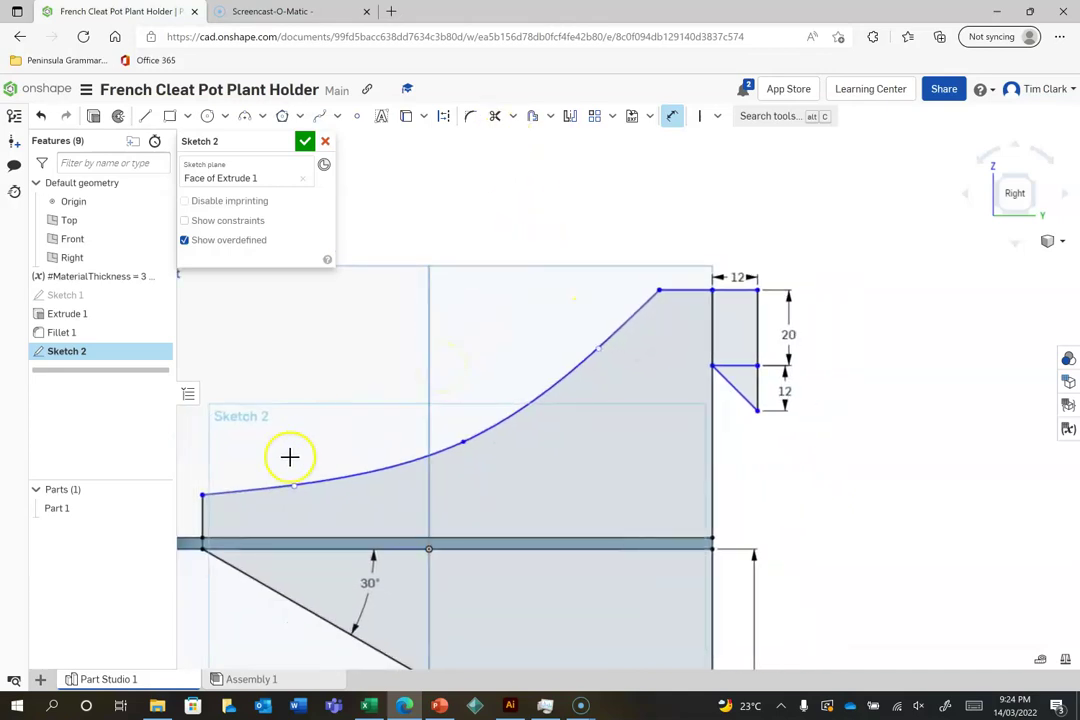
scroll(289, 457, "up", 2)
scroll(289, 457, "down", 1)
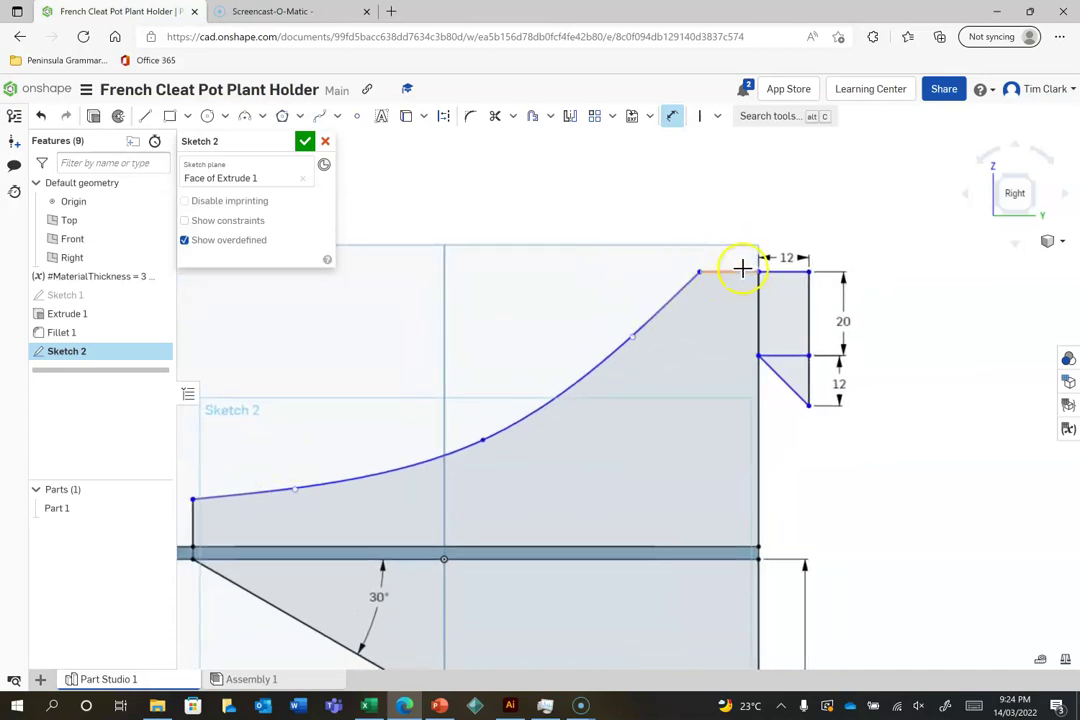
left_click(670, 116)
left_click(736, 273)
left_click(728, 234)
type("12")
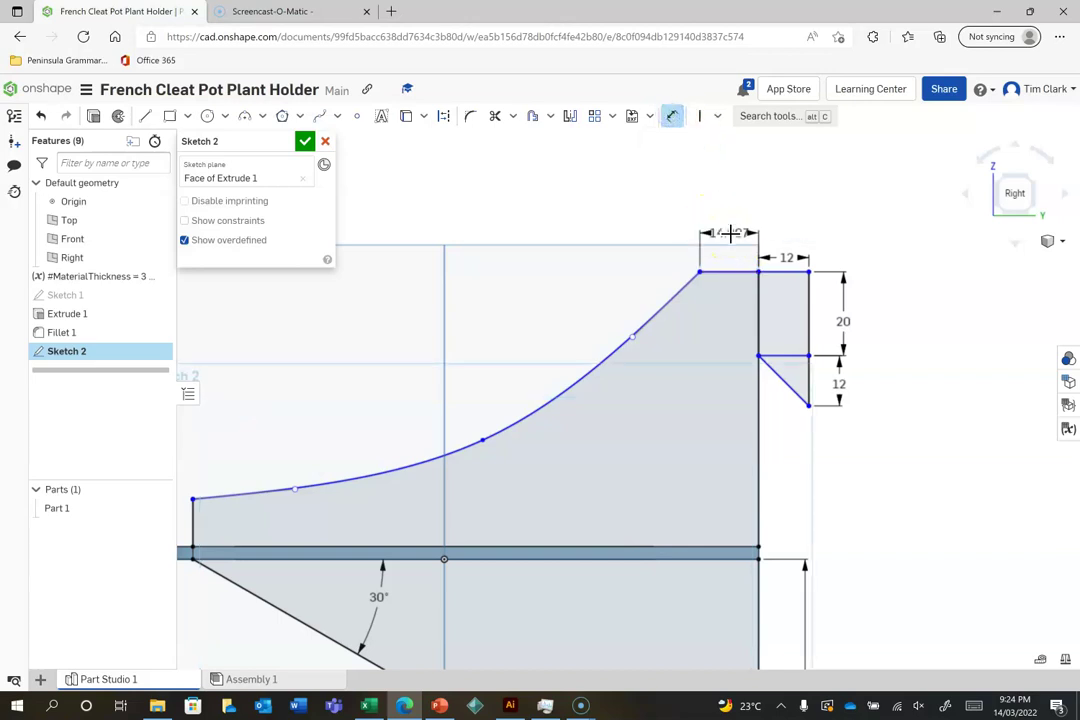
key("Return")
left_click(807, 404)
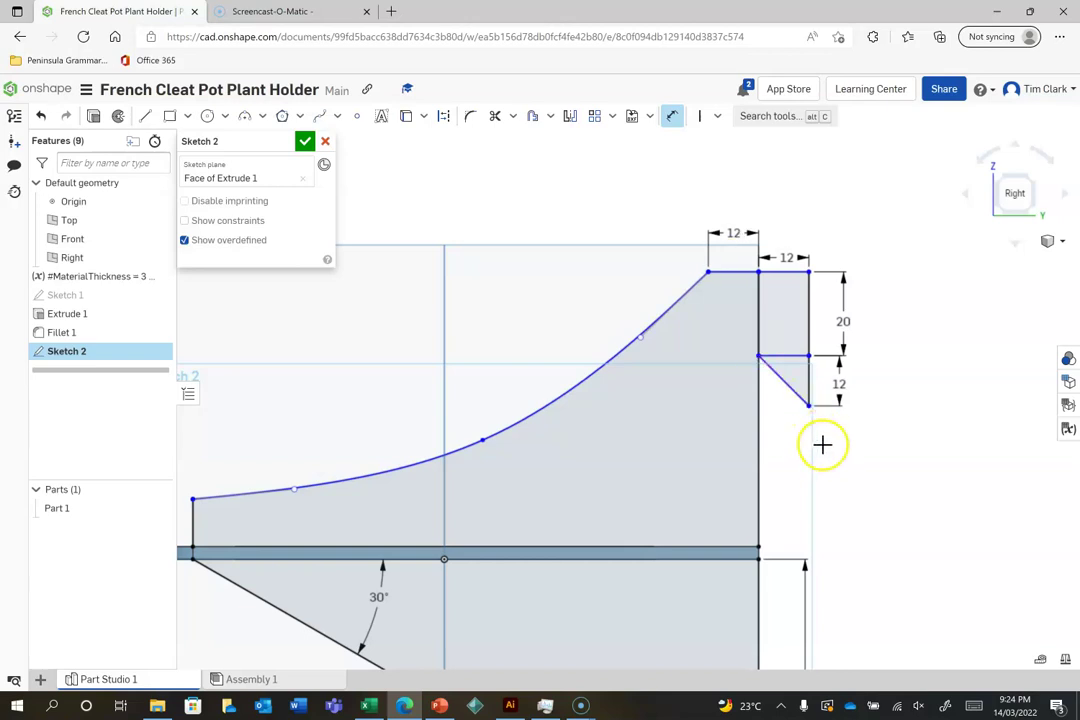
- Finish the bracket profile sketch and show the model in an isometric view
scroll(845, 485, "down", 2)
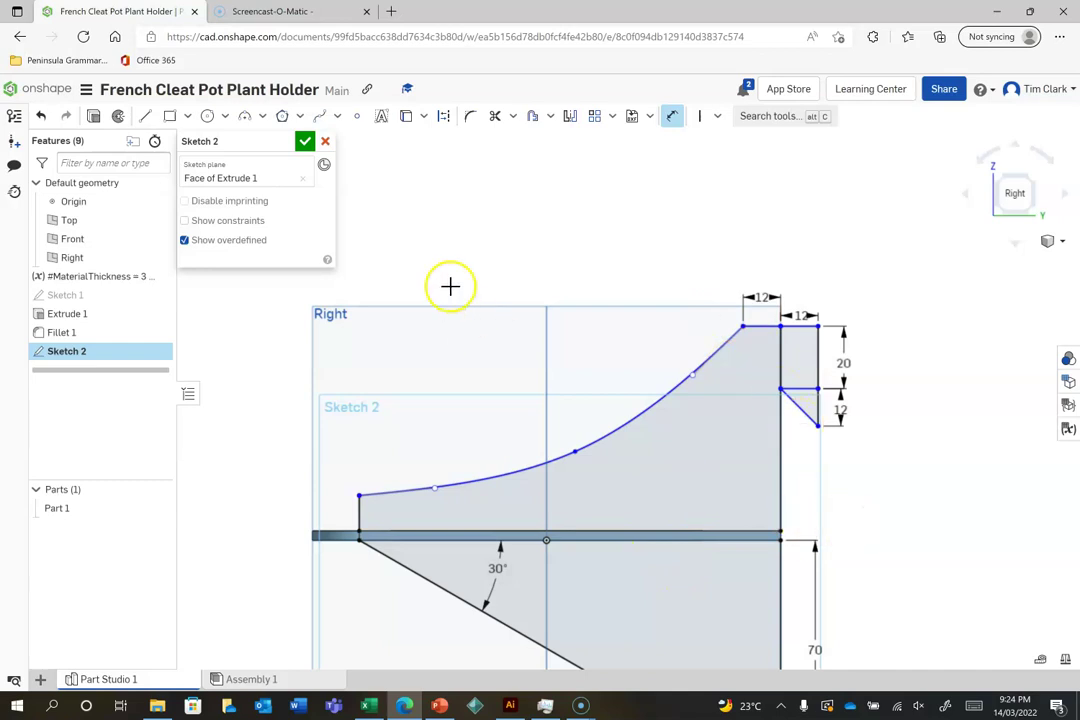
left_click(305, 141)
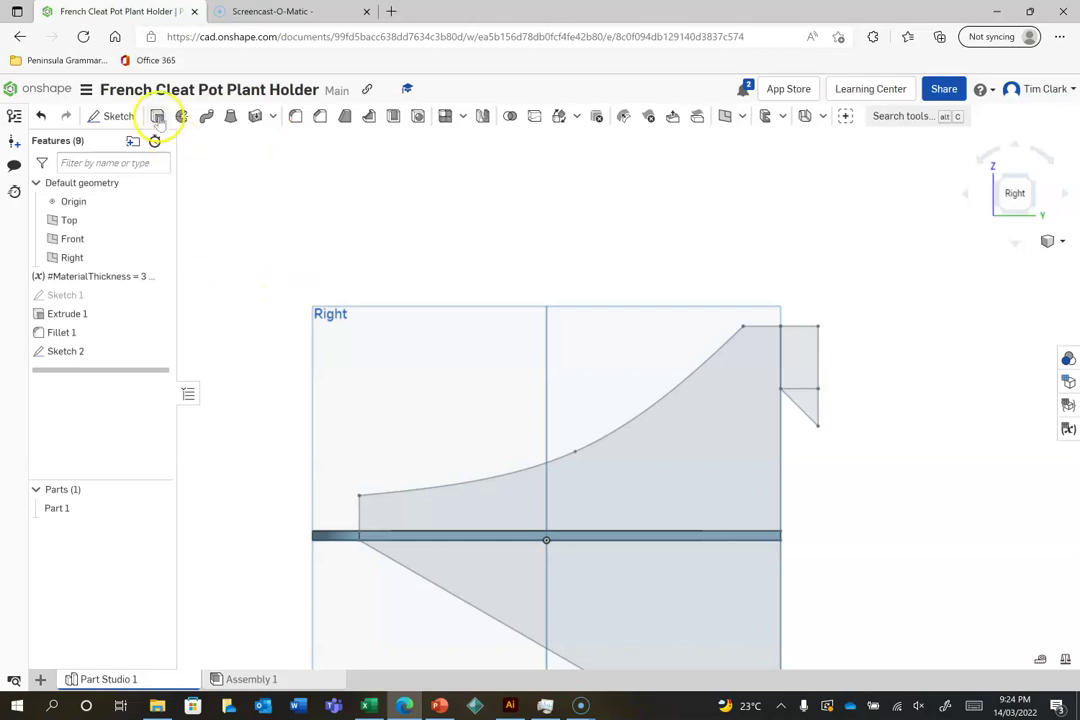
left_click(997, 181)
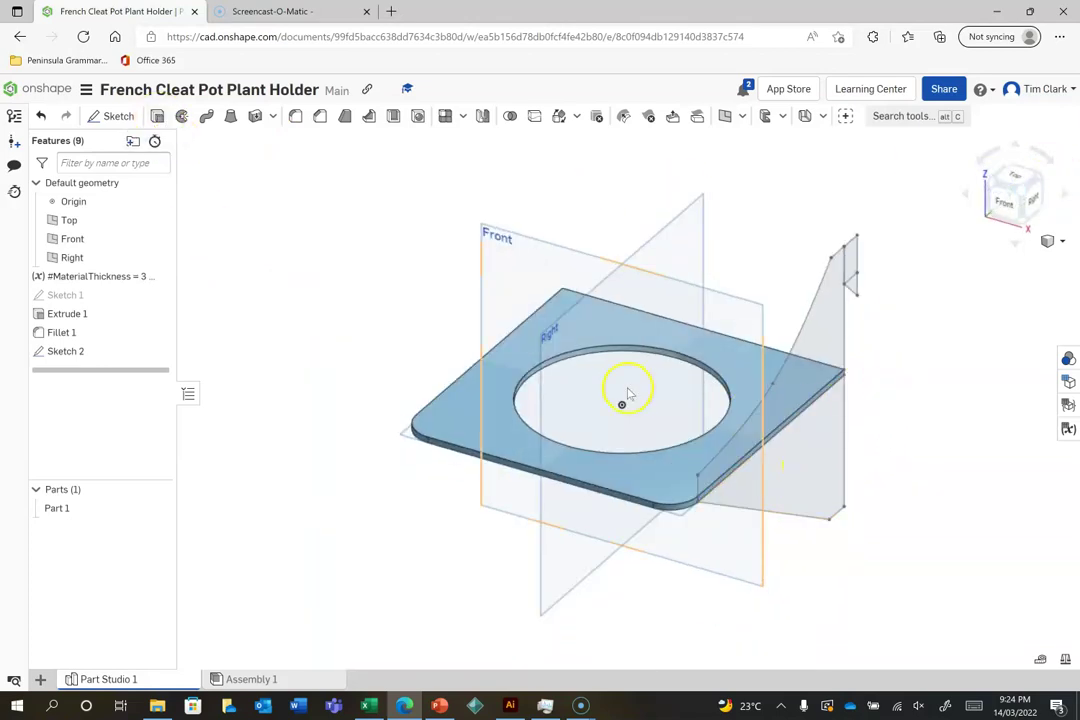
- Start an Extrude with all five regions of the bracket sketch selected, including the two cleat hook regions
left_click(157, 116)
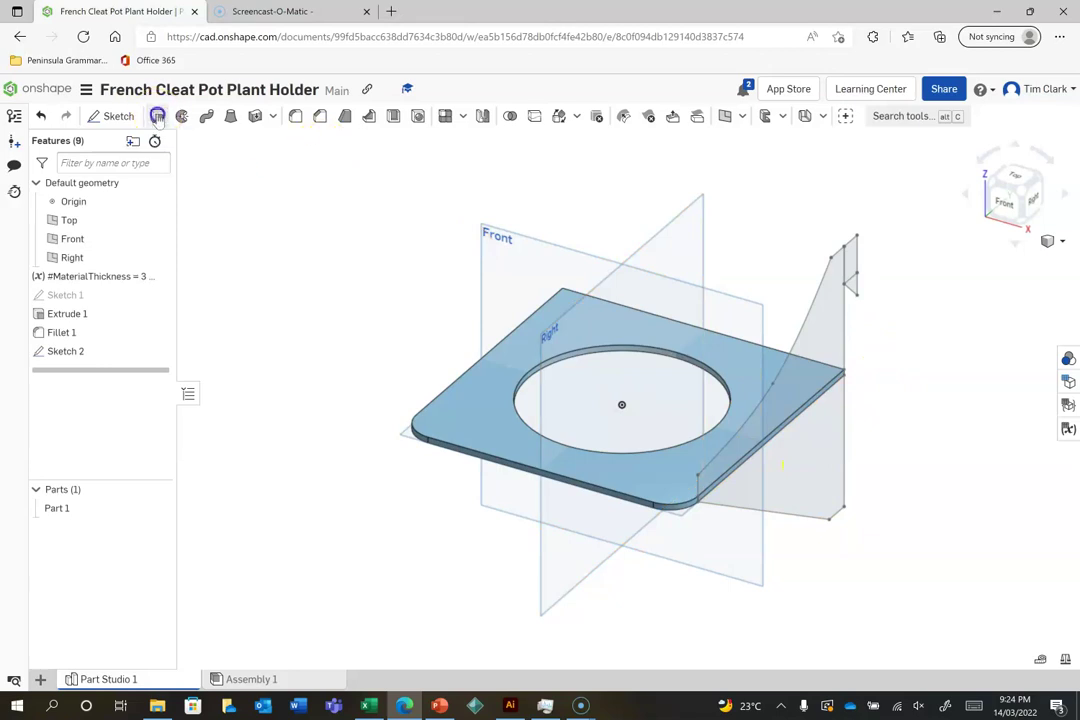
left_click(831, 470)
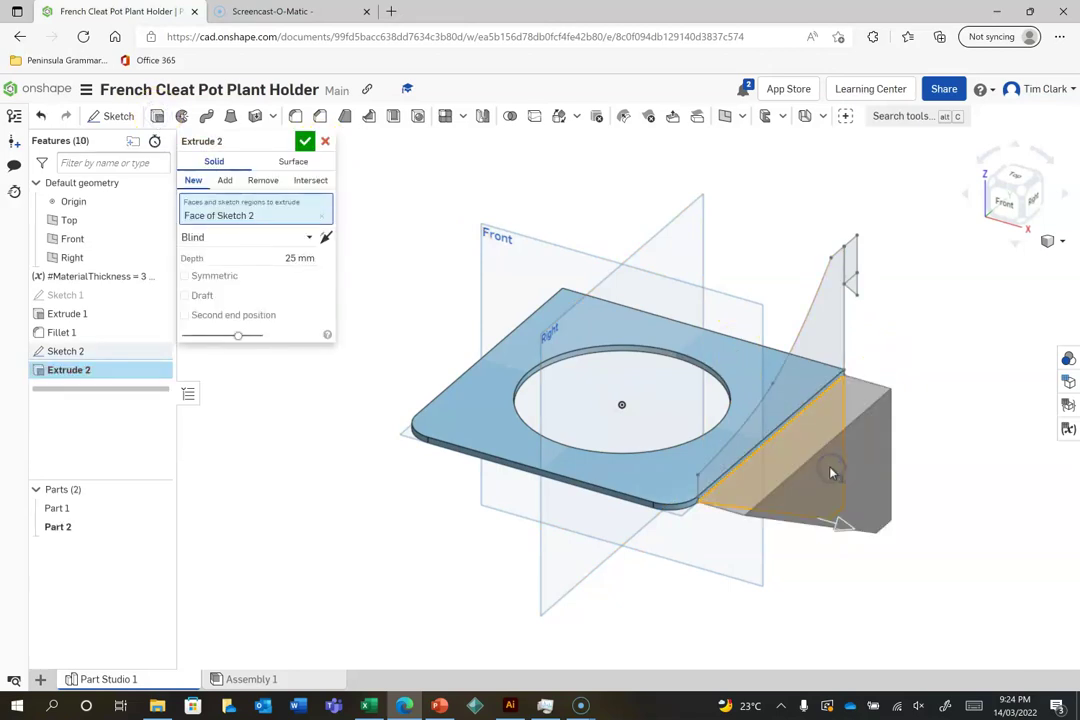
scroll(834, 470, "down", 3)
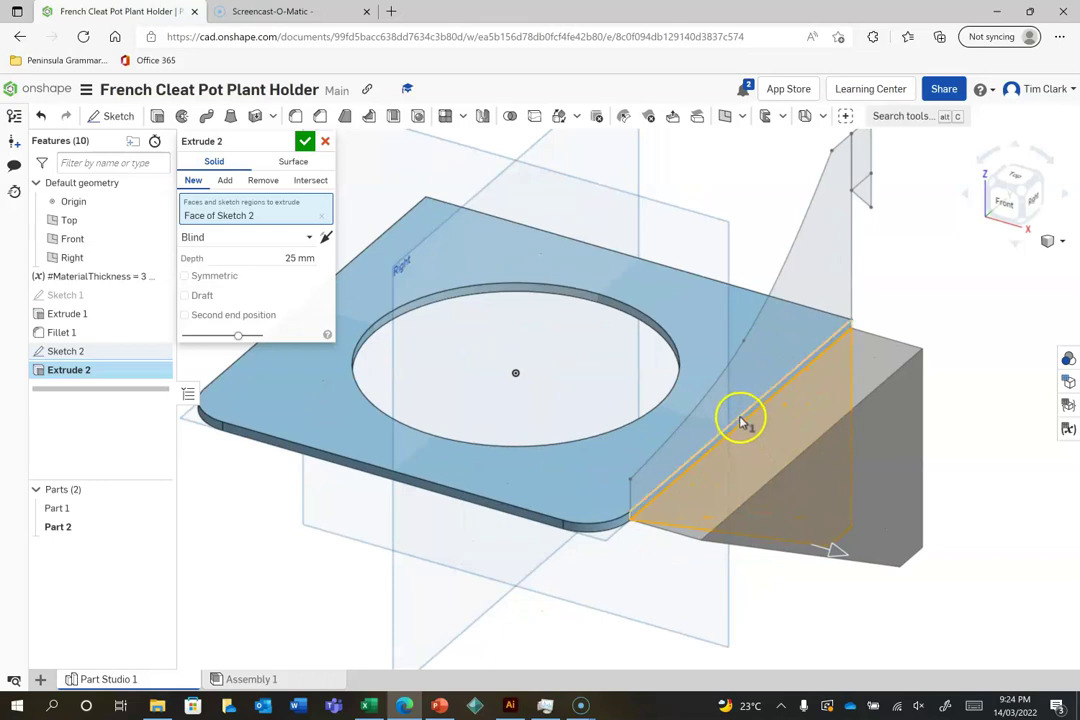
left_click(741, 423)
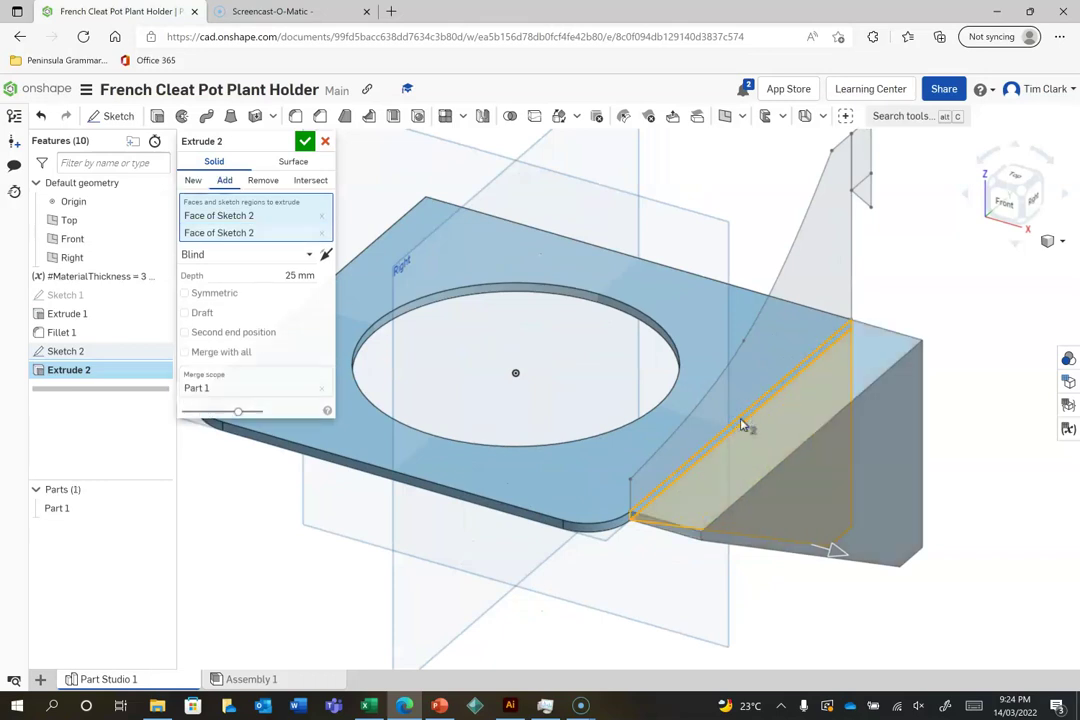
left_click(770, 356)
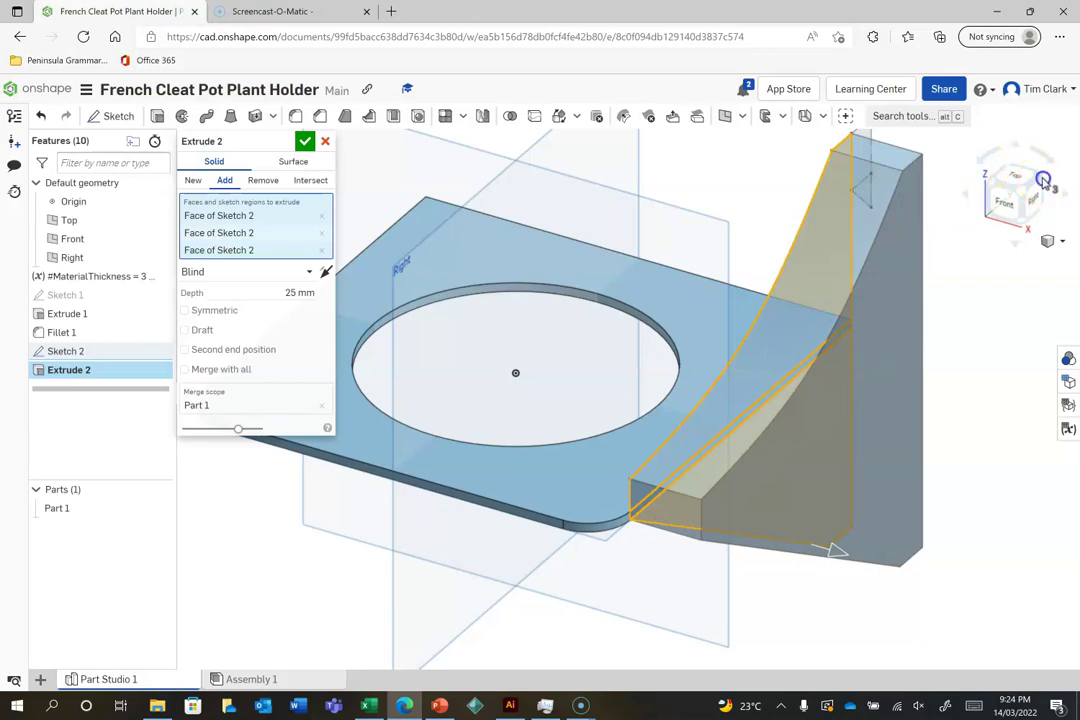
left_click(1043, 180)
left_click_drag(663, 398, 704, 424)
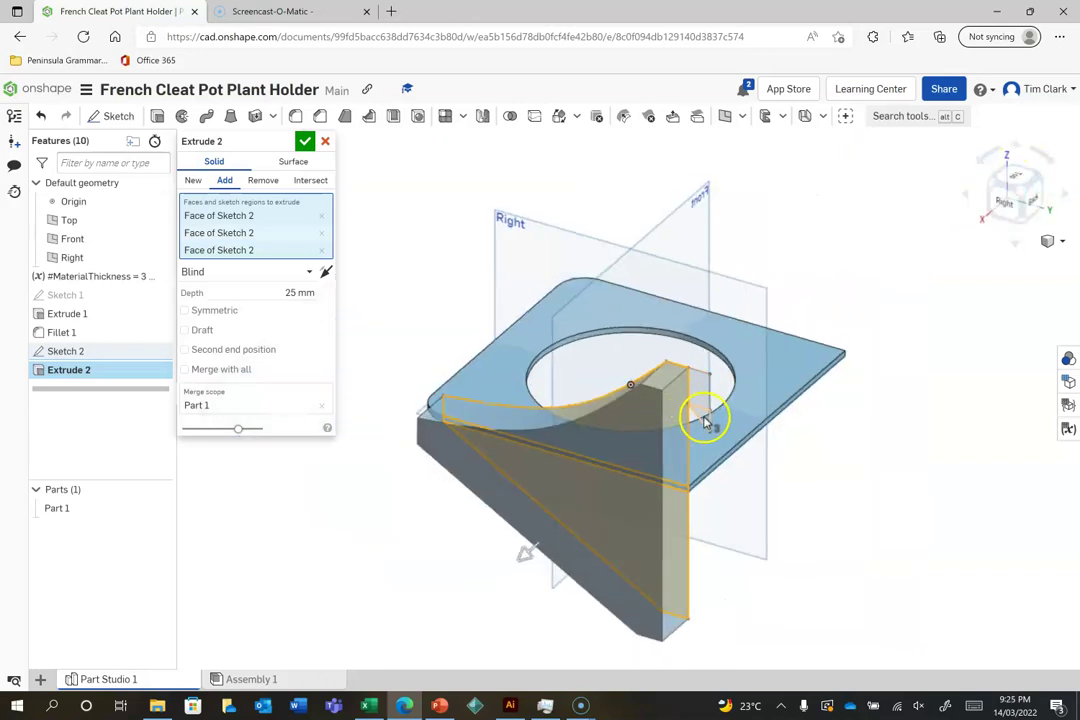
left_click(704, 424)
left_click(704, 397)
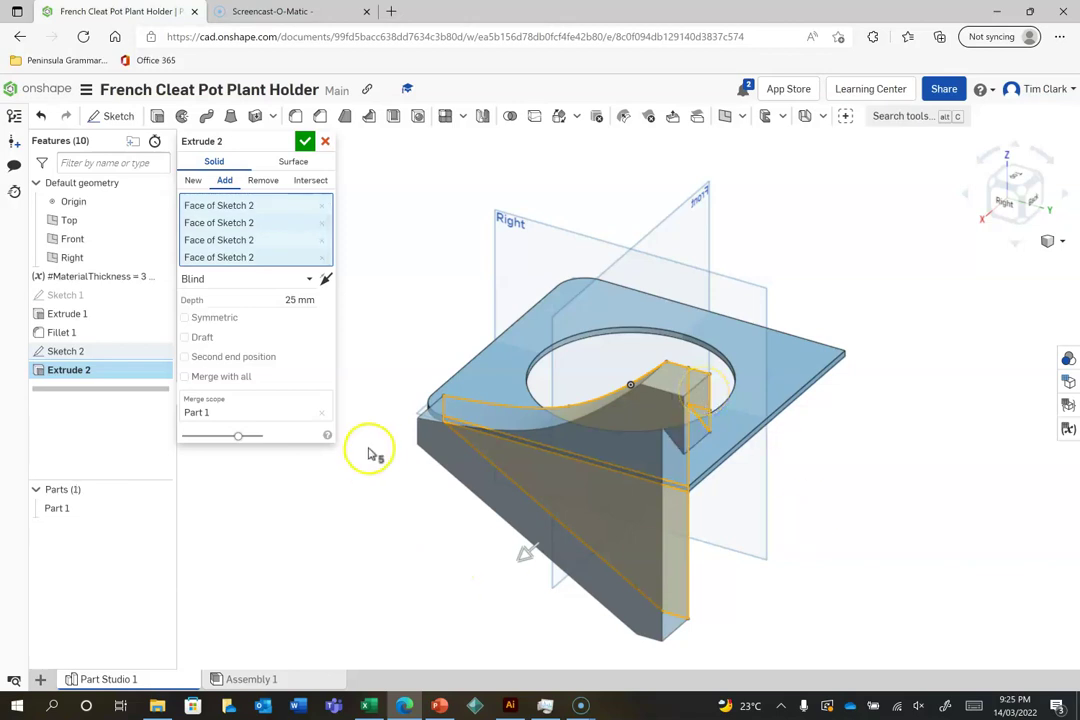
- Reverse the bracket extrusion towards the plate, set its depth to #MaterialThickness, and finish the extrusion
left_click(1040, 178)
left_click(1040, 178)
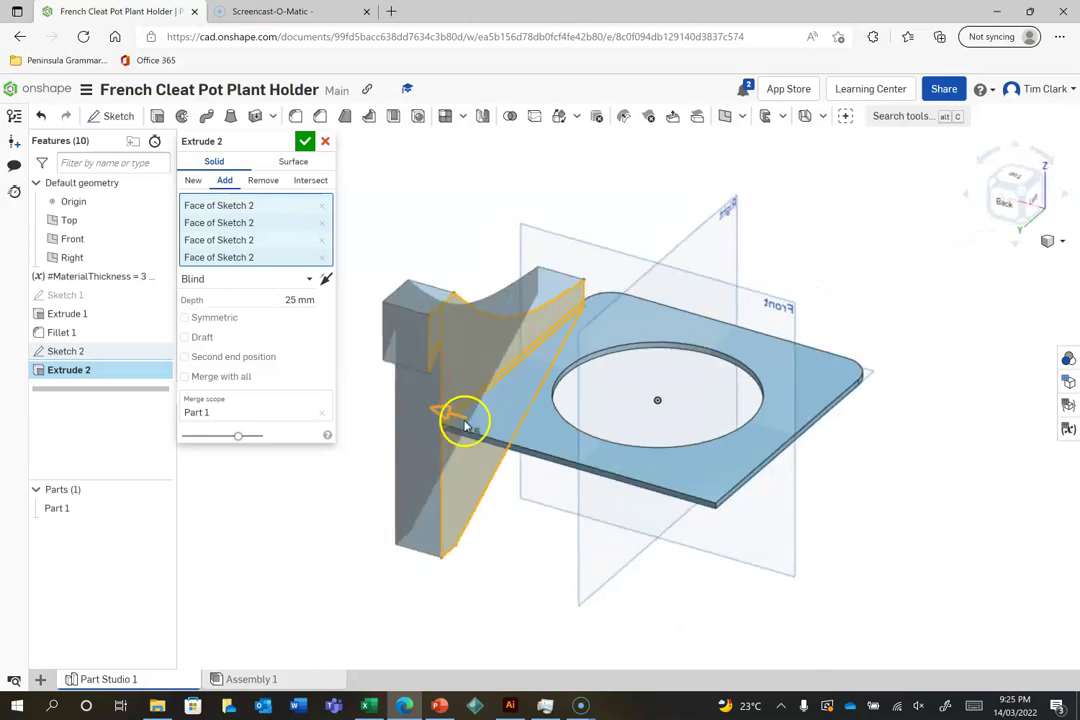
left_click(324, 281)
left_click(284, 299)
type("mat")
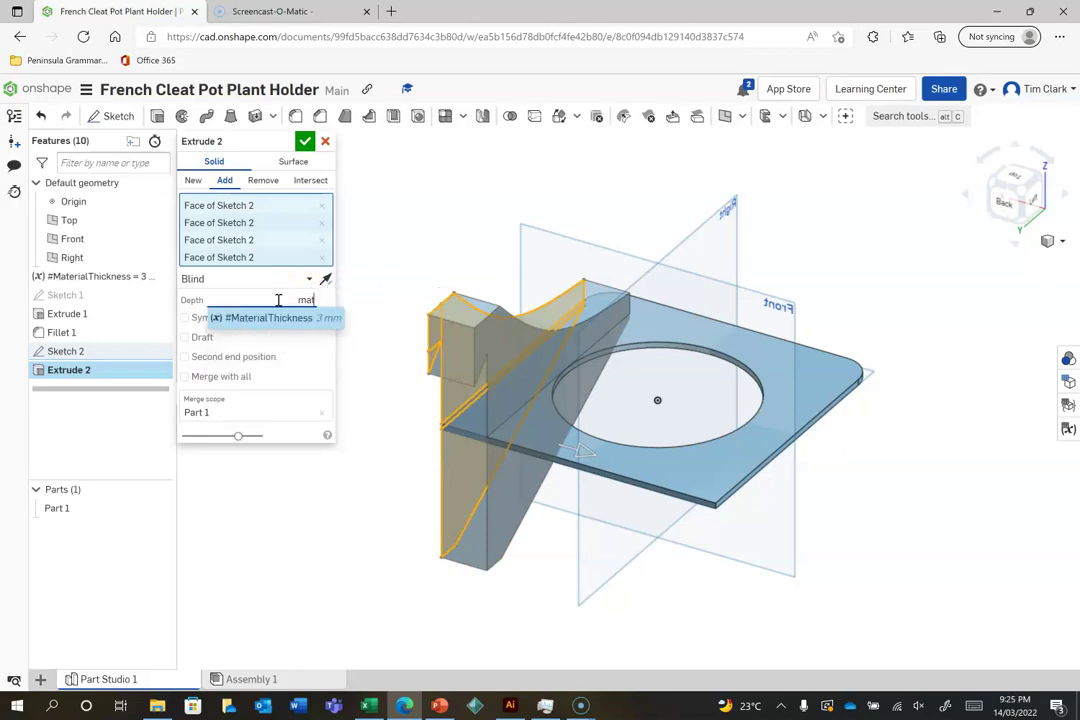
left_click(268, 318)
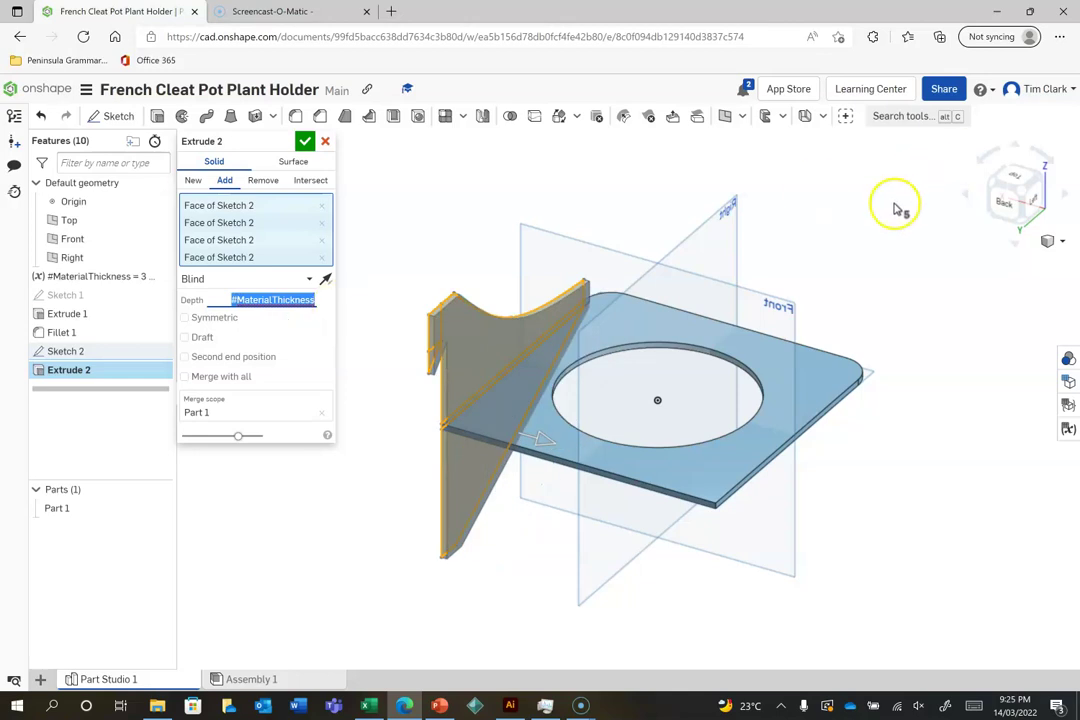
left_click(997, 185)
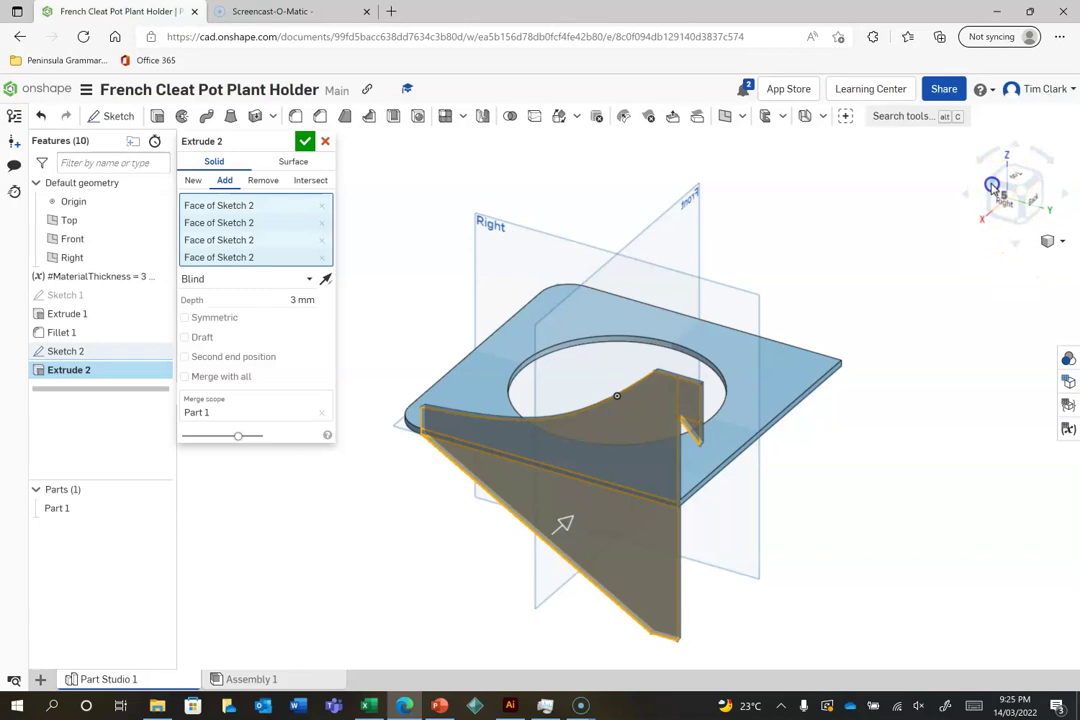
left_click(993, 187)
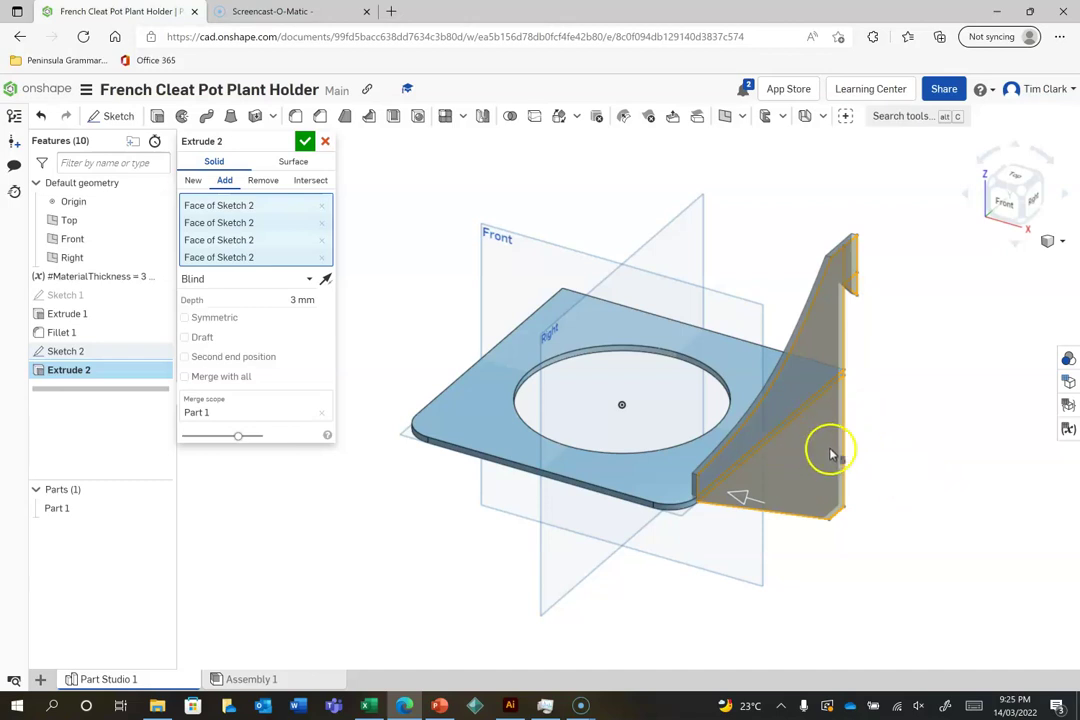
scroll(885, 476, "up", 1)
scroll(885, 476, "down", 1)
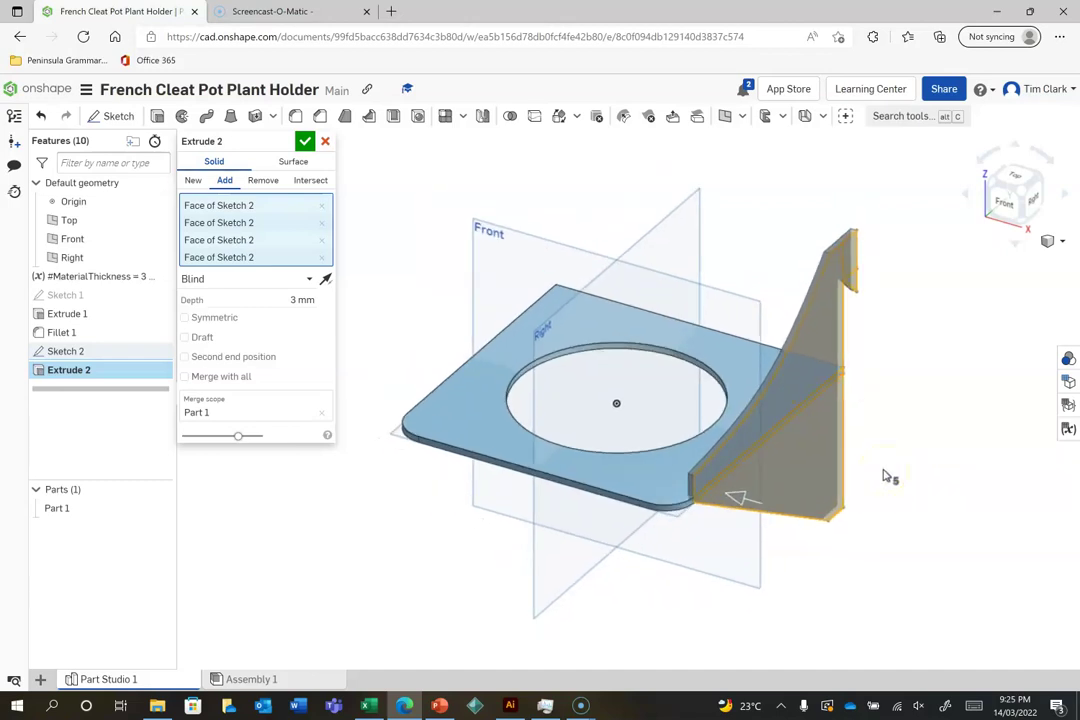
left_click(304, 141)
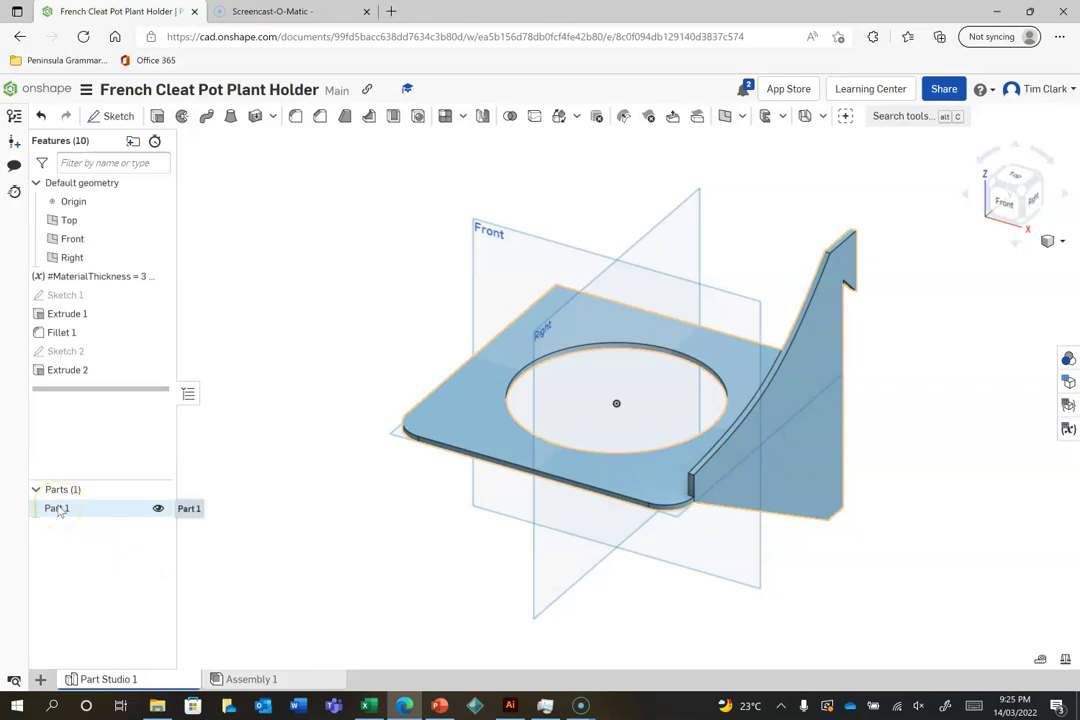
- Edit the bracket extrusion so it creates a new separate part instead of joining the plate
double_click(52, 370)
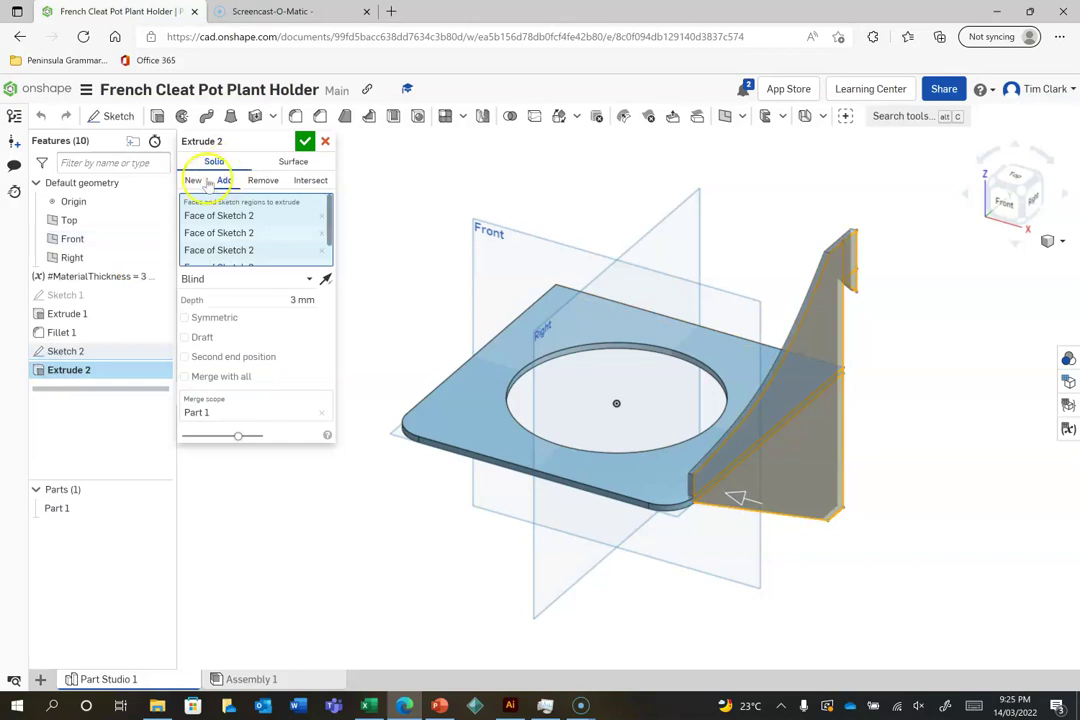
left_click(193, 179)
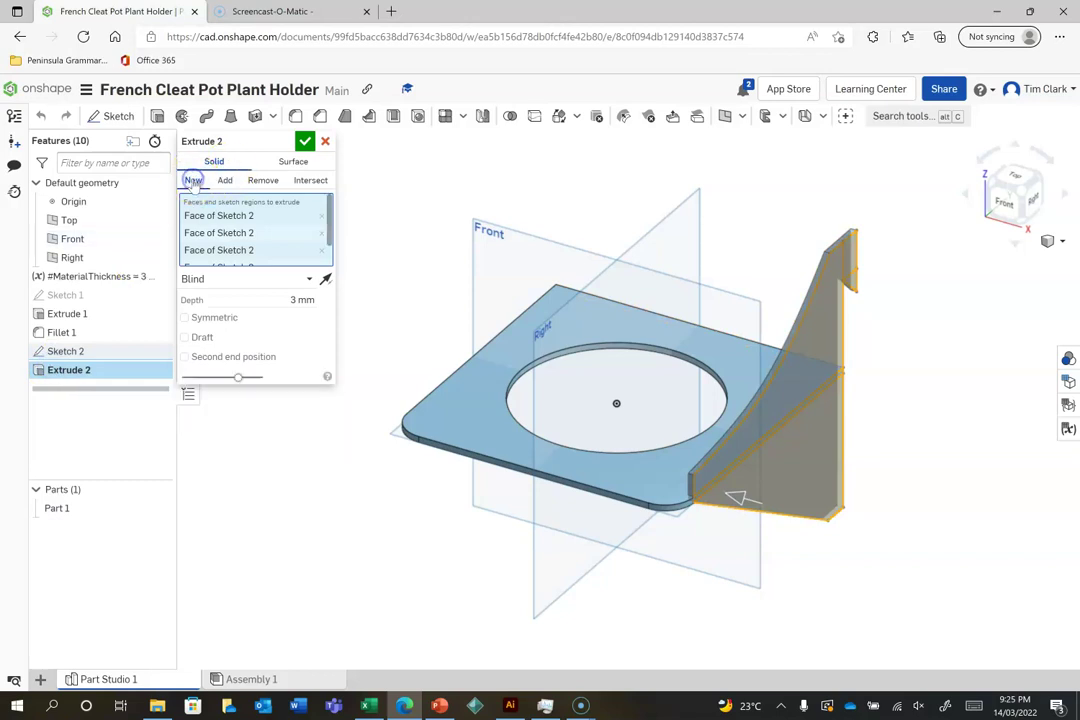
left_click(306, 142)
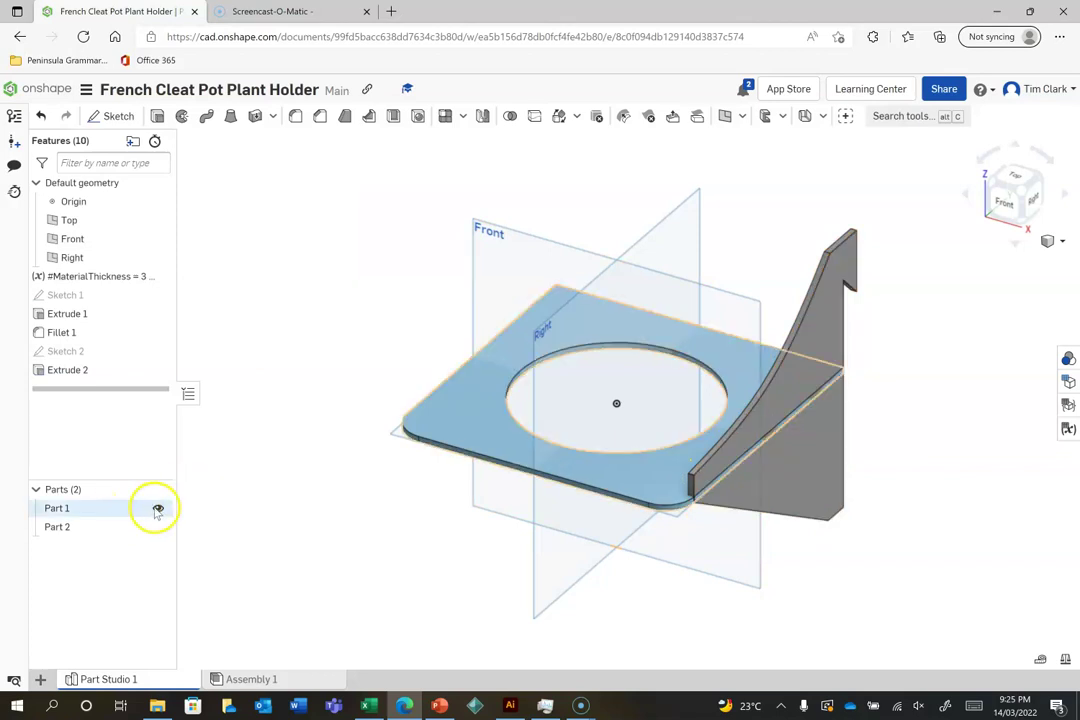
left_click(157, 507)
left_click(157, 507)
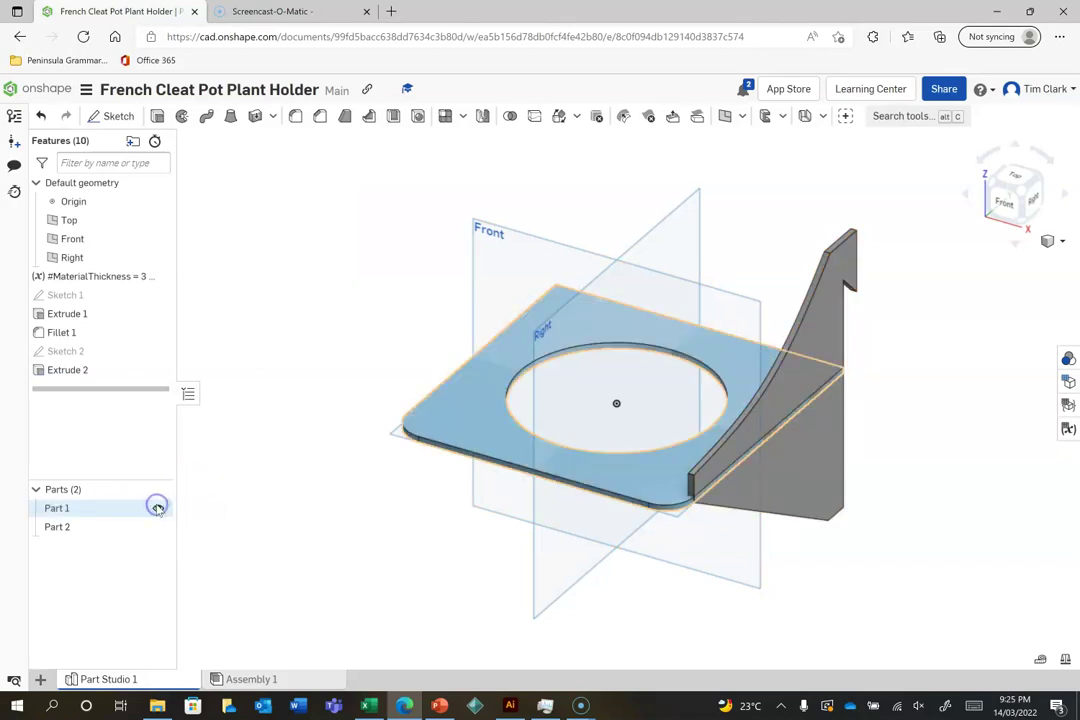
- Rename the plate part as Shelf and the bracket part as Side
right_click(57, 509)
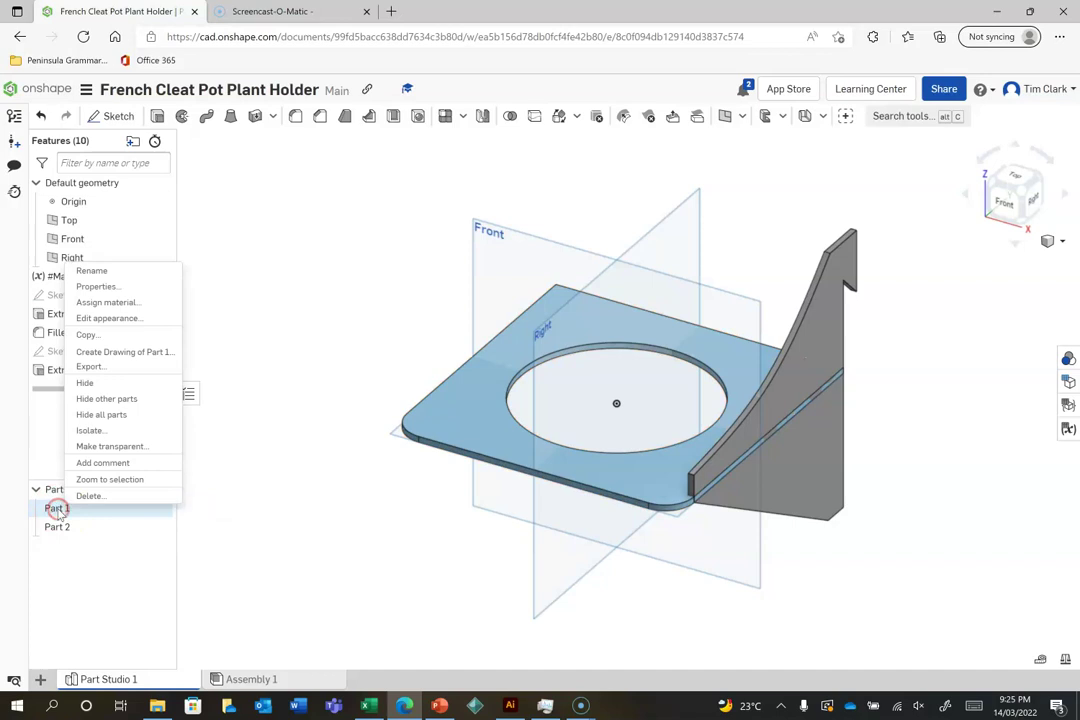
left_click(94, 270)
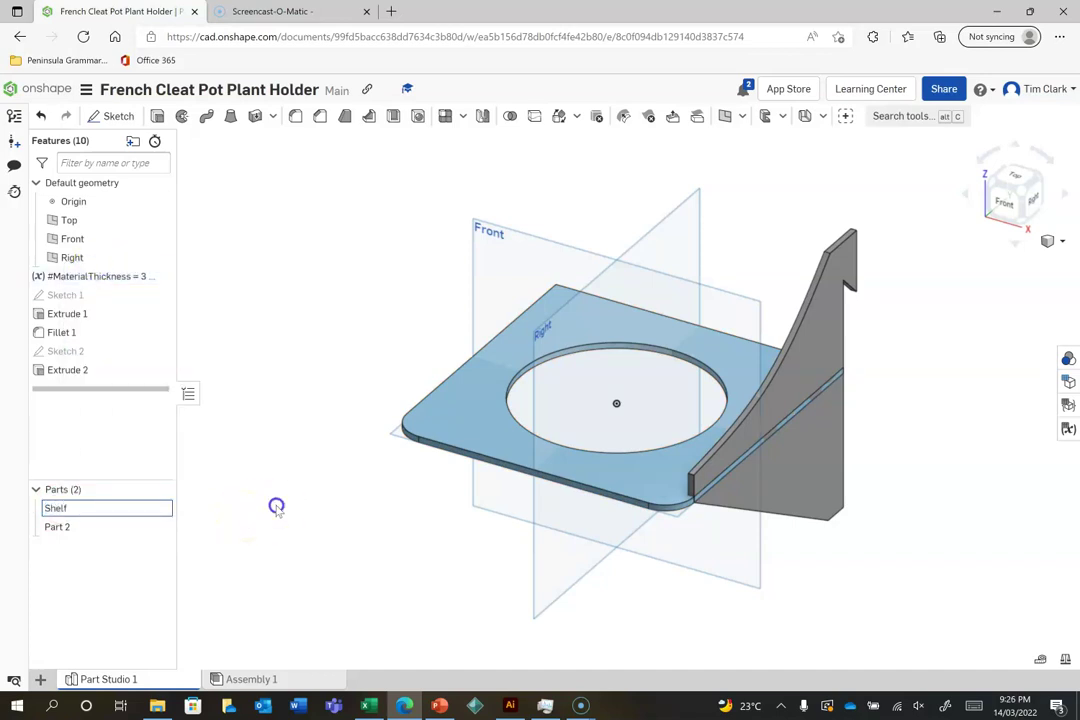
left_click(57, 527)
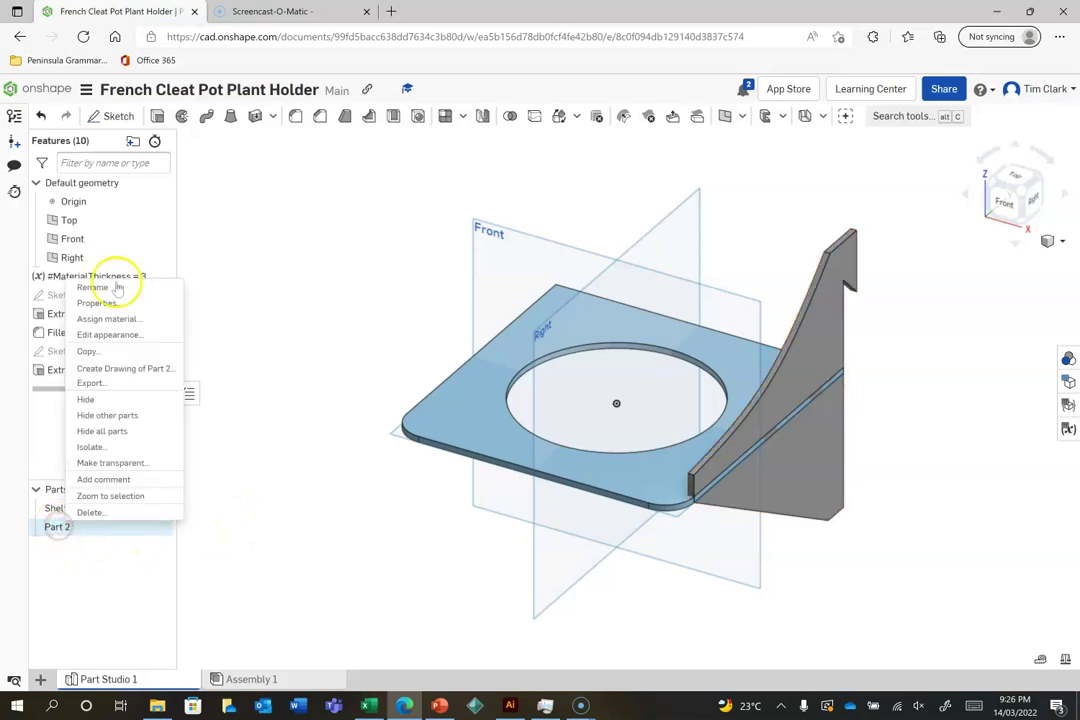
left_click(92, 288)
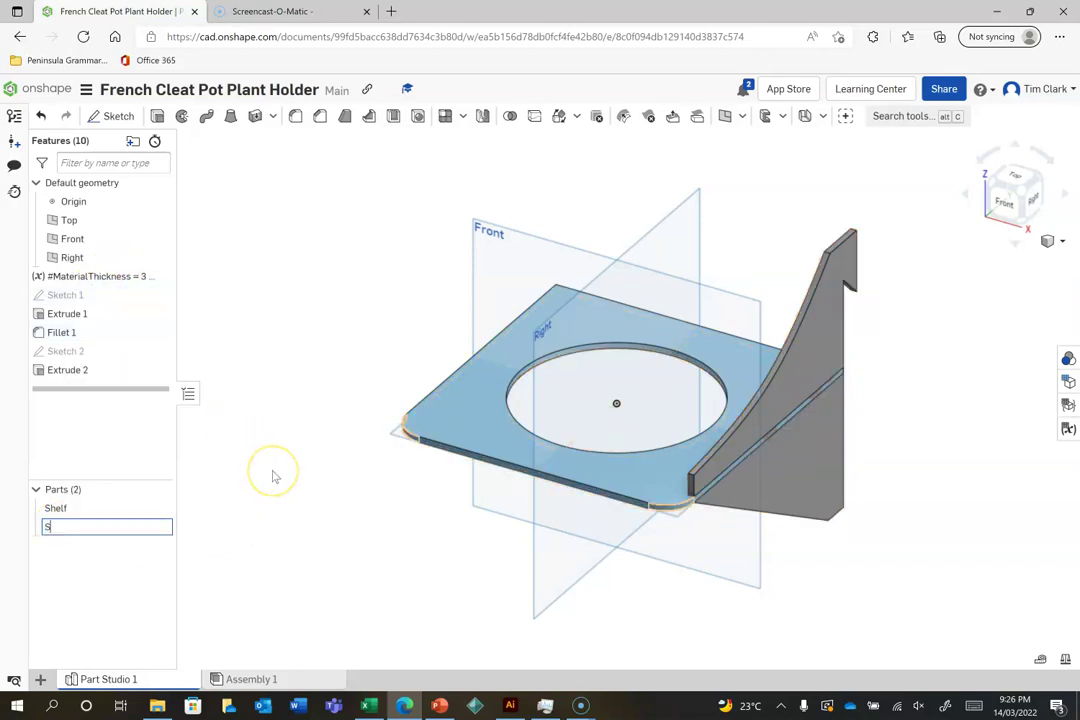
type("Side")
left_click(259, 543)
- Fillet the Side part's front corner edge and the edge at the top of its curve with a 10 mm radius
scroll(952, 489, "up", 3)
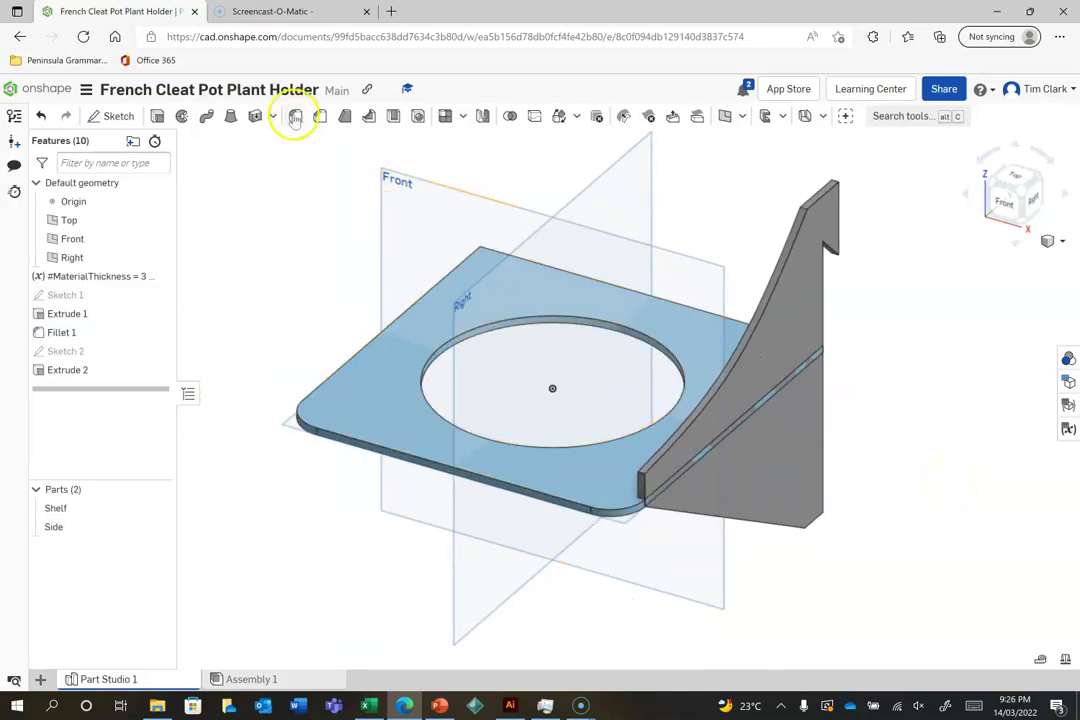
left_click(645, 478)
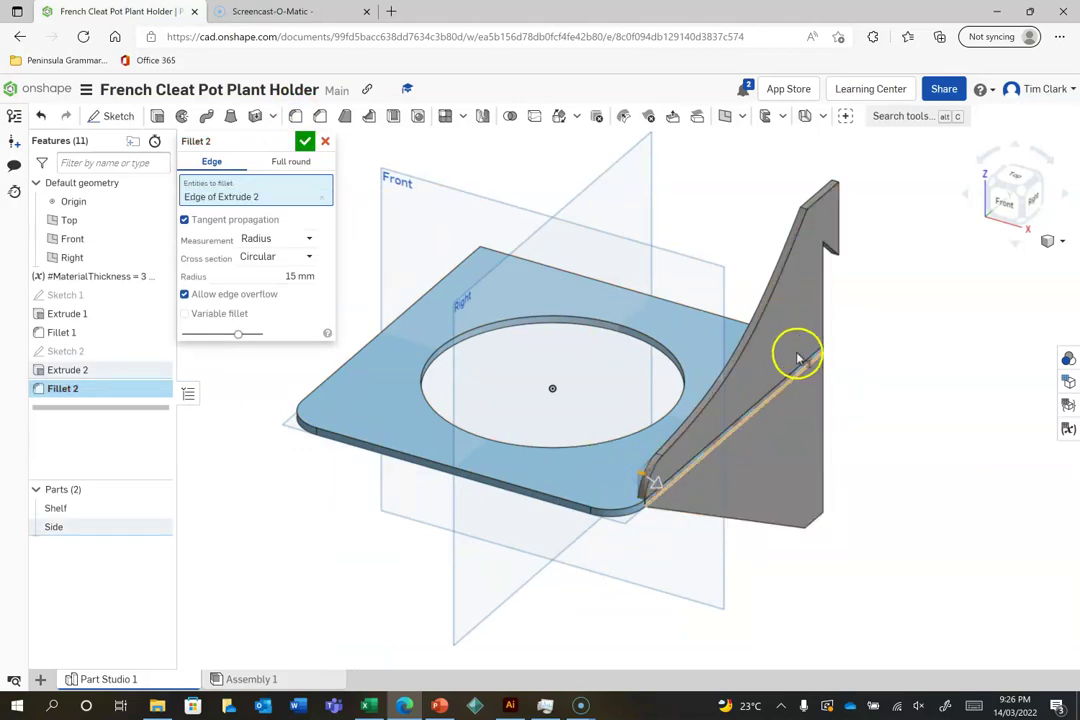
left_click(806, 213)
left_click(806, 213)
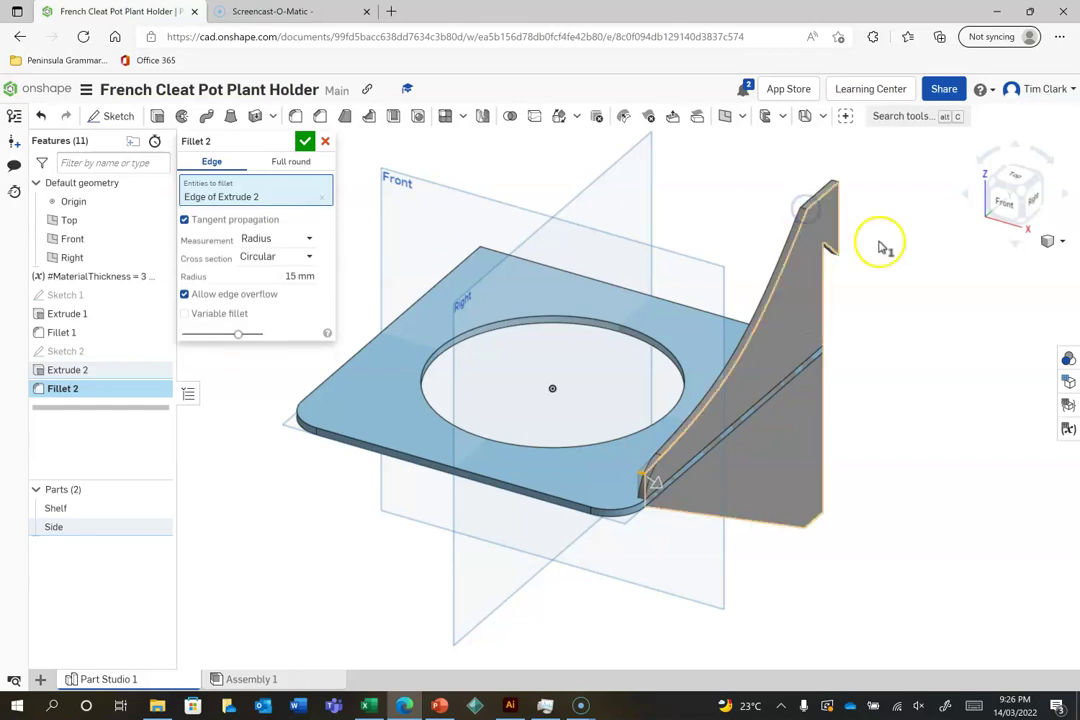
scroll(815, 225, "up", 5)
left_click(797, 203)
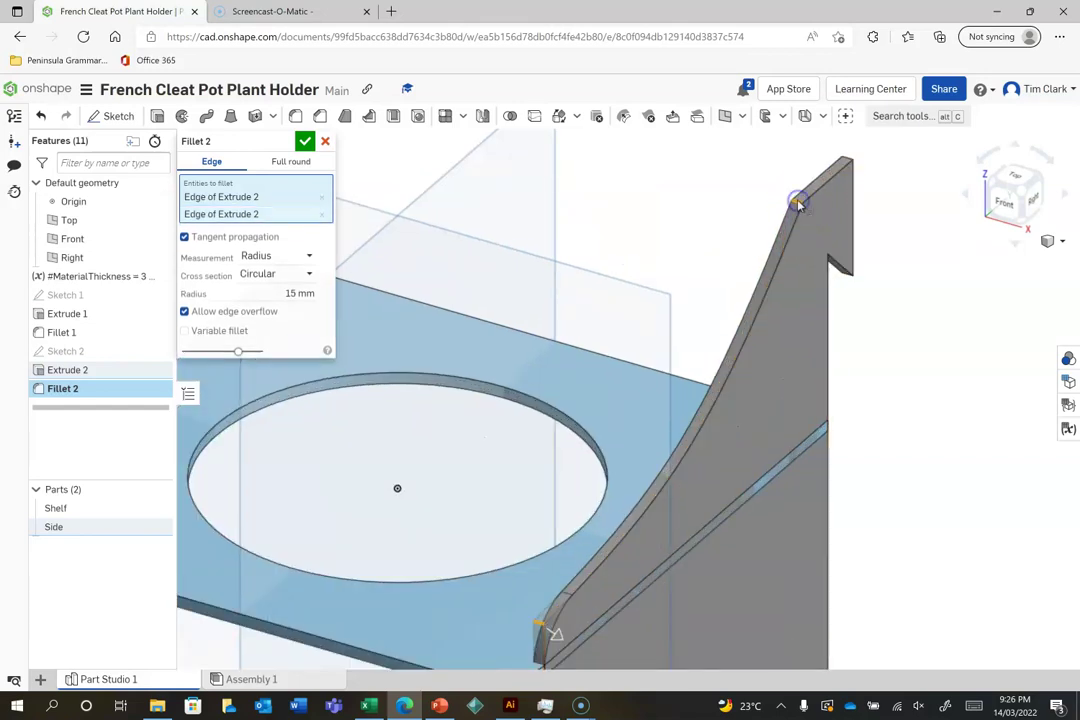
scroll(762, 432, "down", 5)
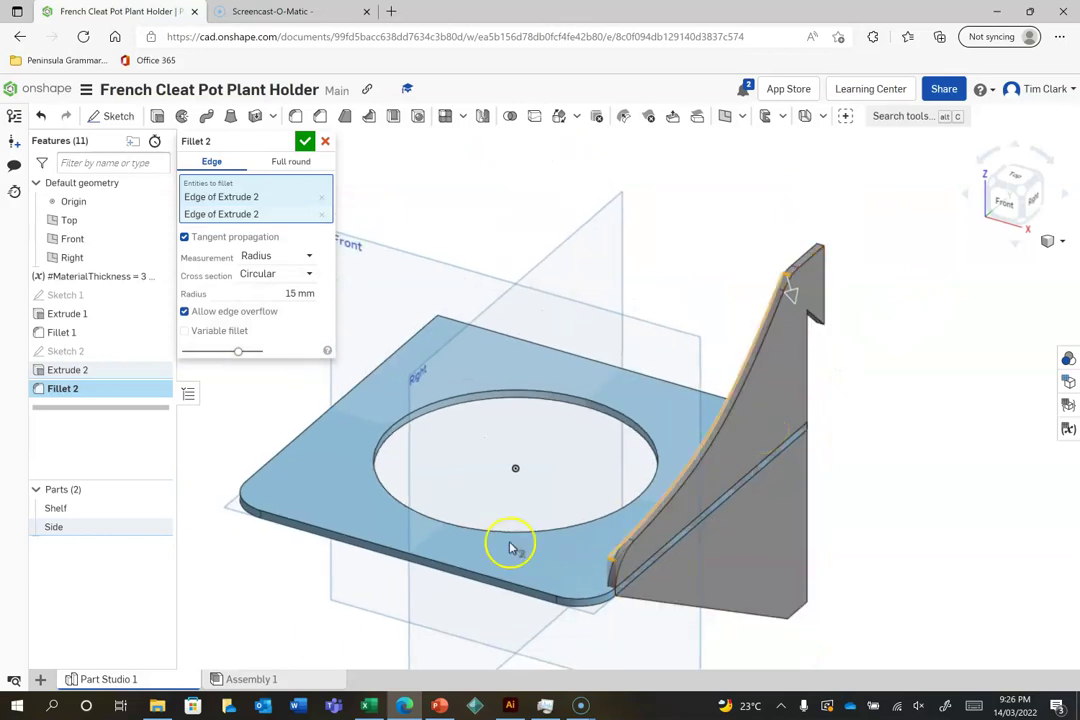
left_click(278, 292)
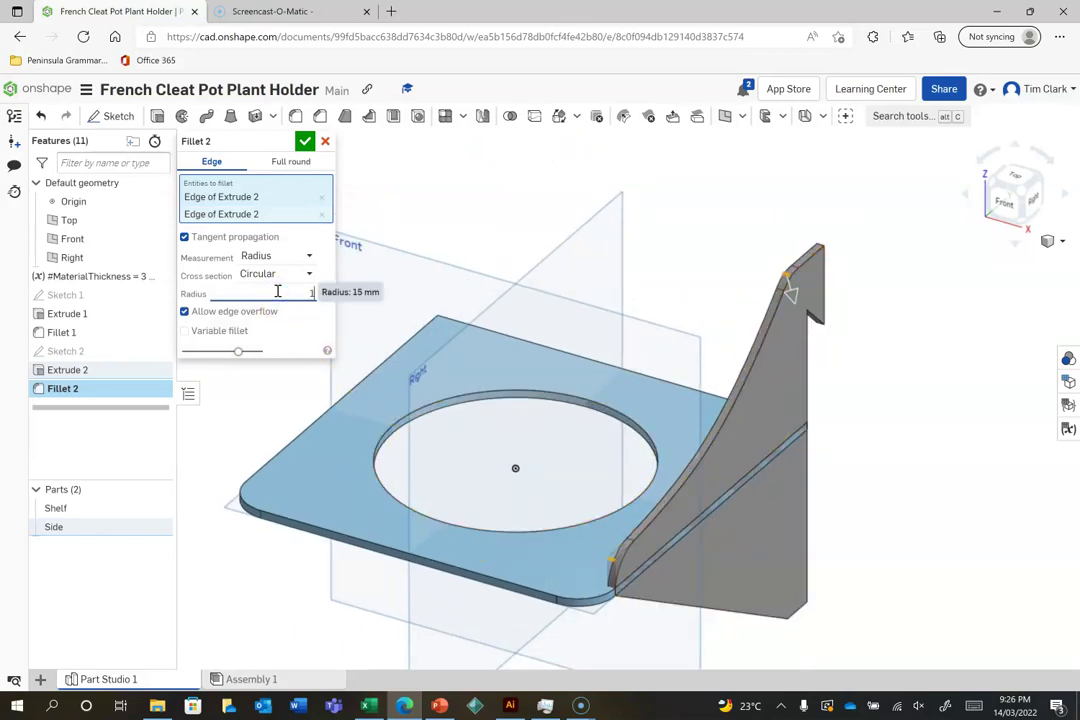
key("Return")
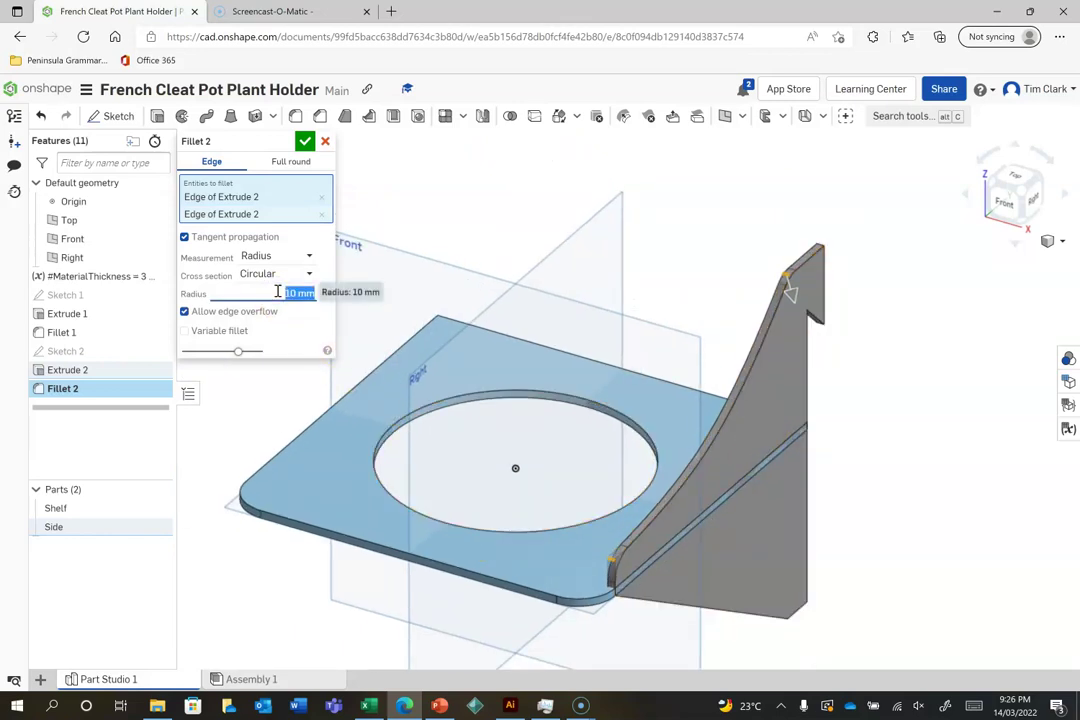
left_click(305, 143)
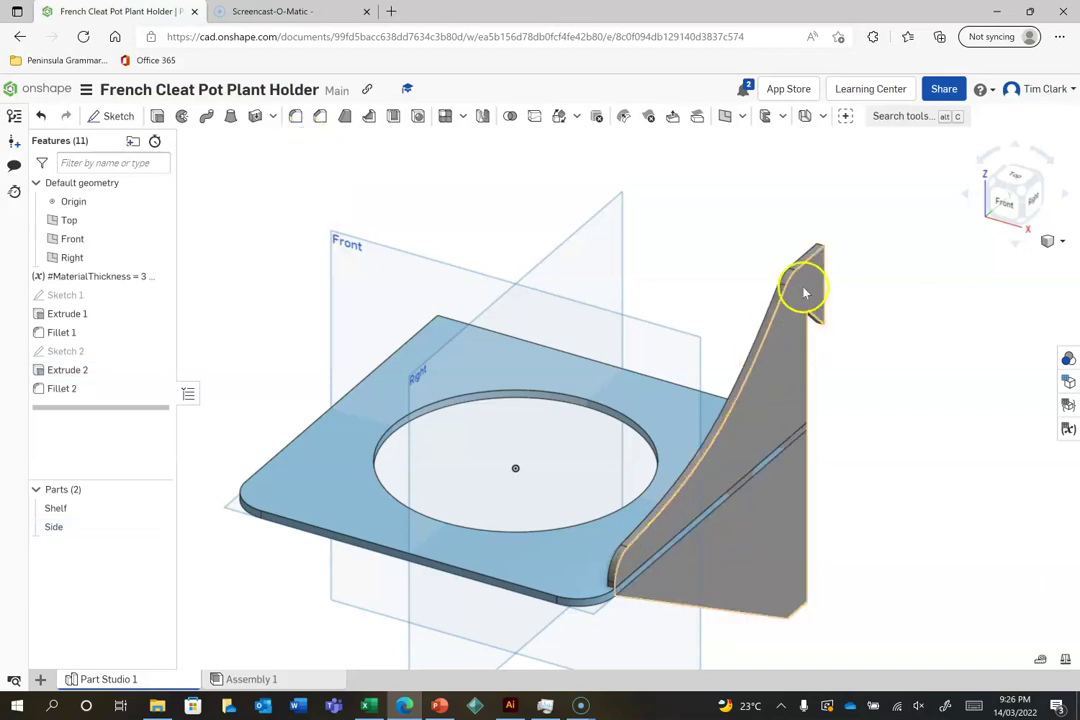
left_click(1041, 177)
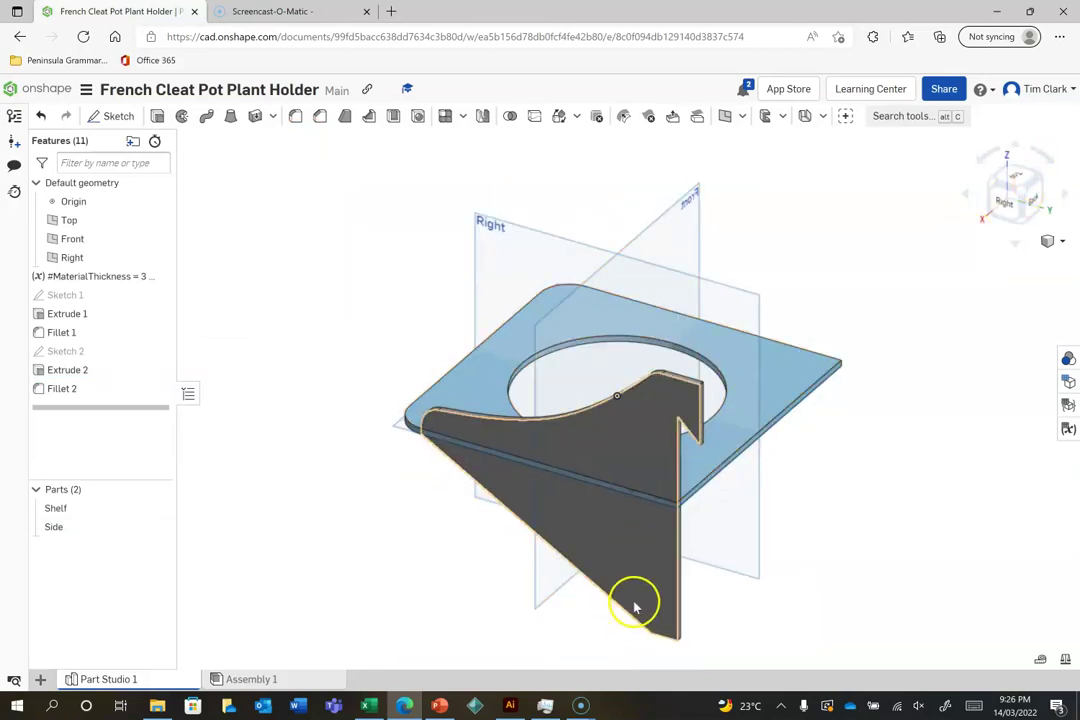
left_click(993, 185)
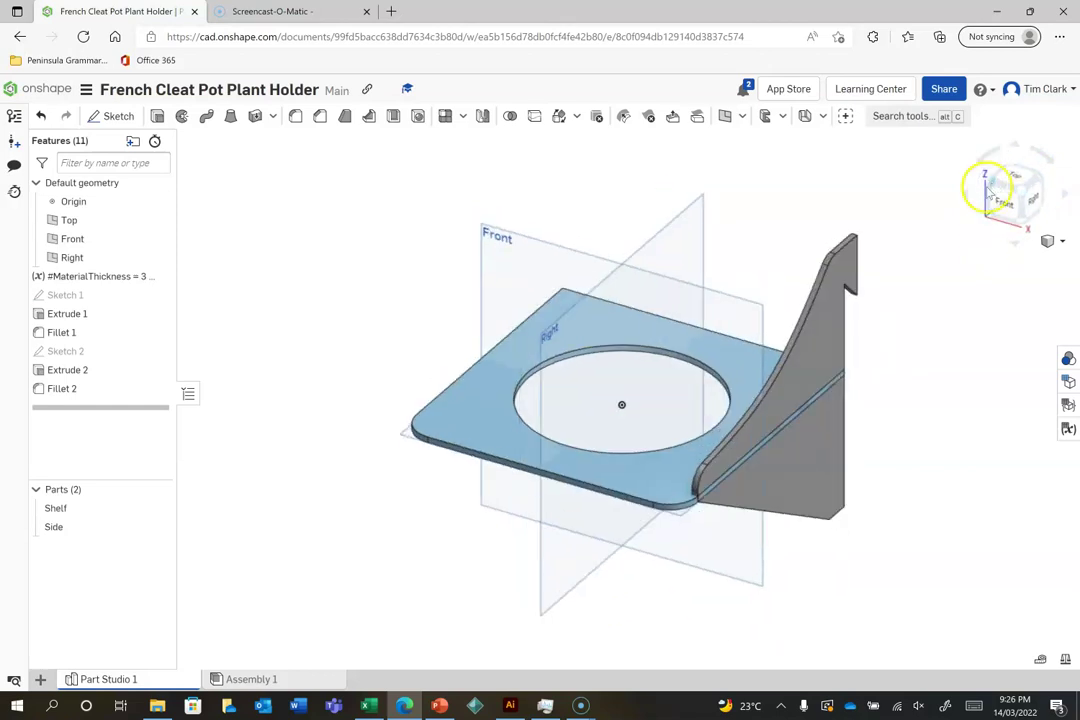
left_click(992, 185)
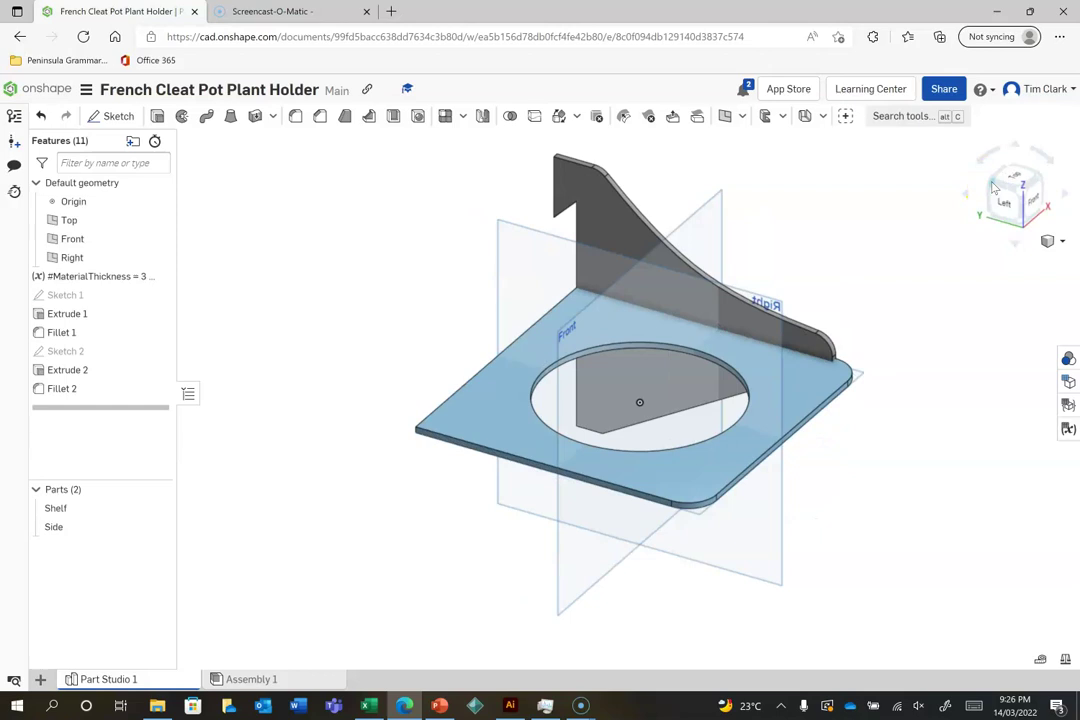
left_click(1041, 178)
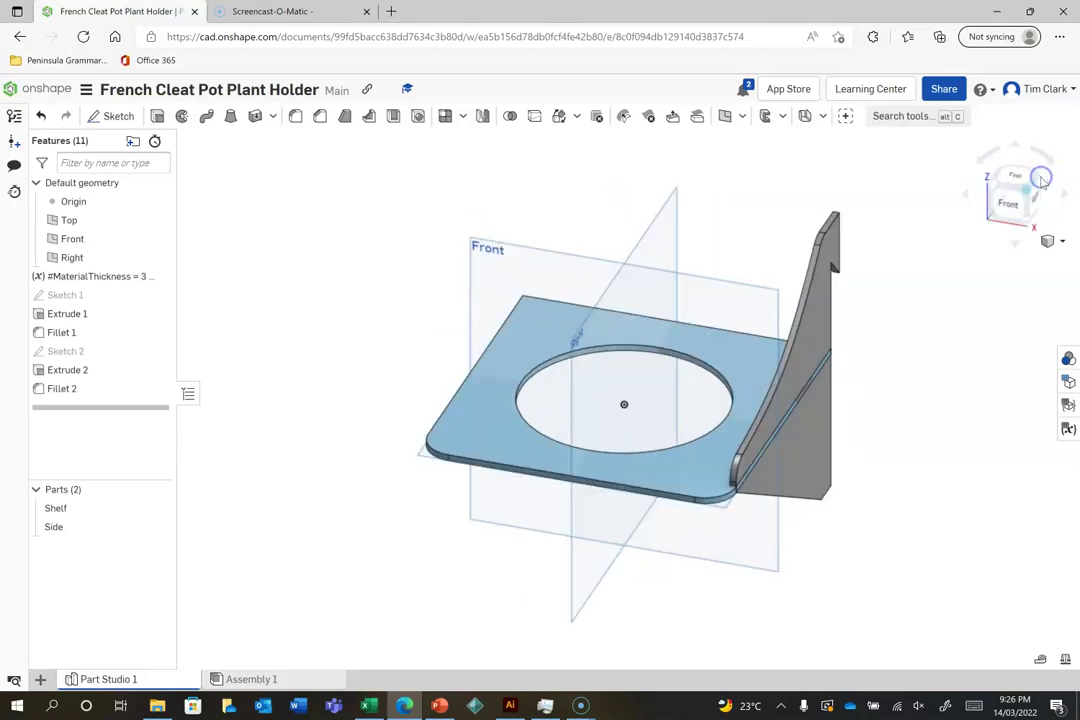
left_click(1041, 178)
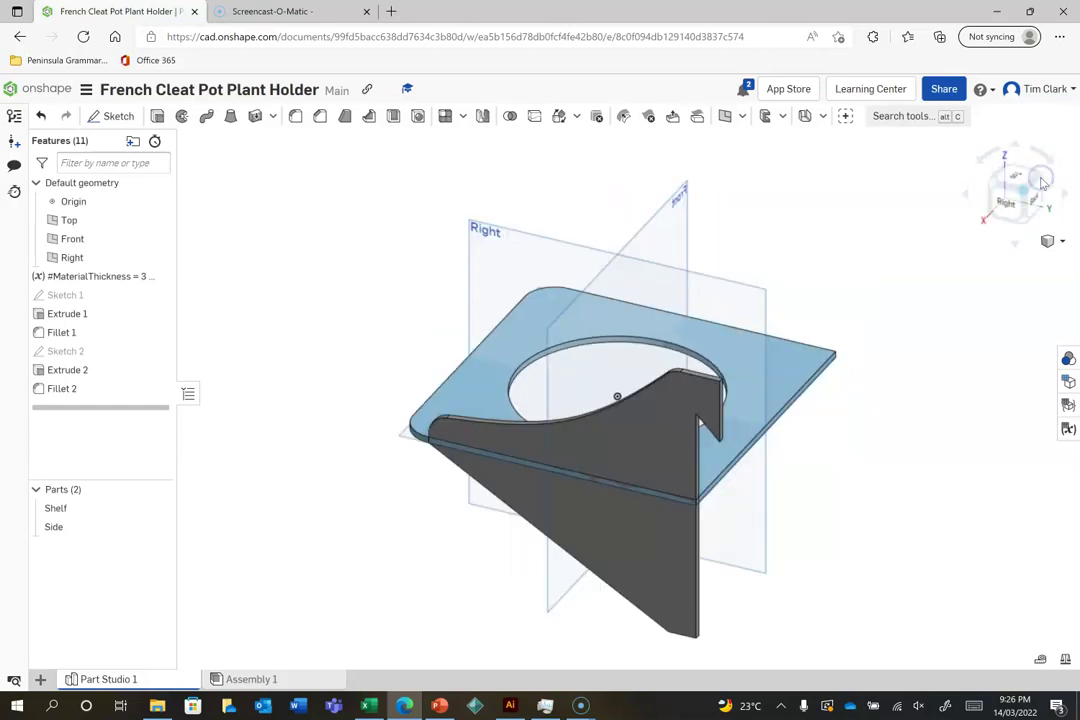
- Sketch a right triangle about 77 mm wide and 38 mm tall on the Side part's outer face, below the shelf
left_click(113, 116)
left_click(548, 492)
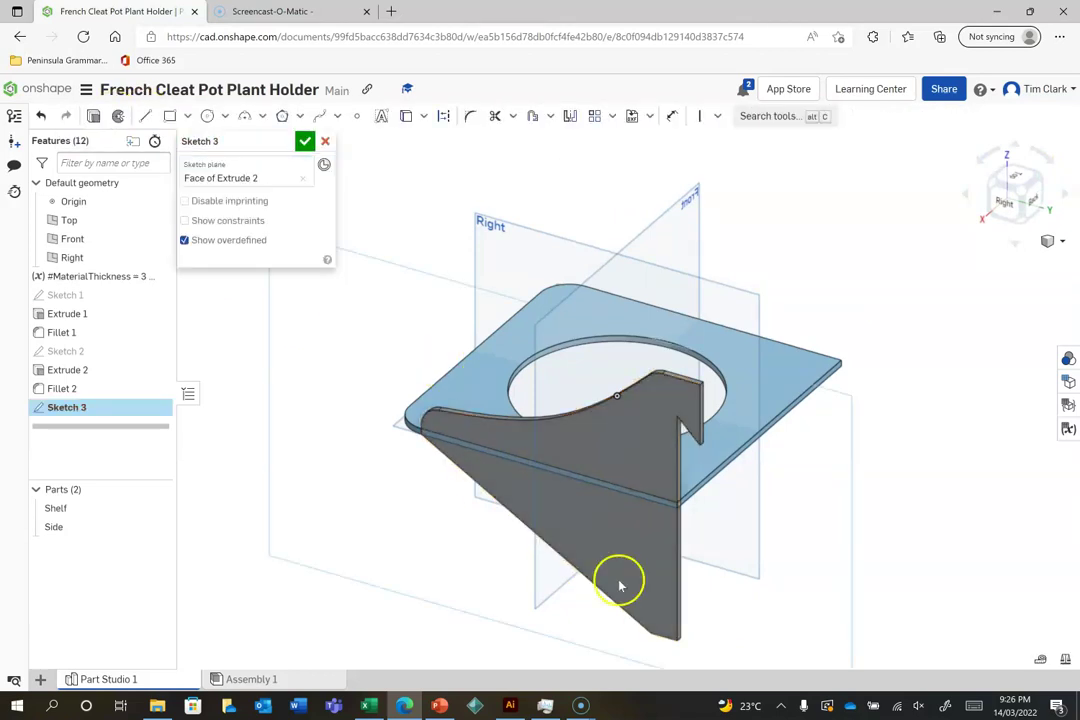
key("n")
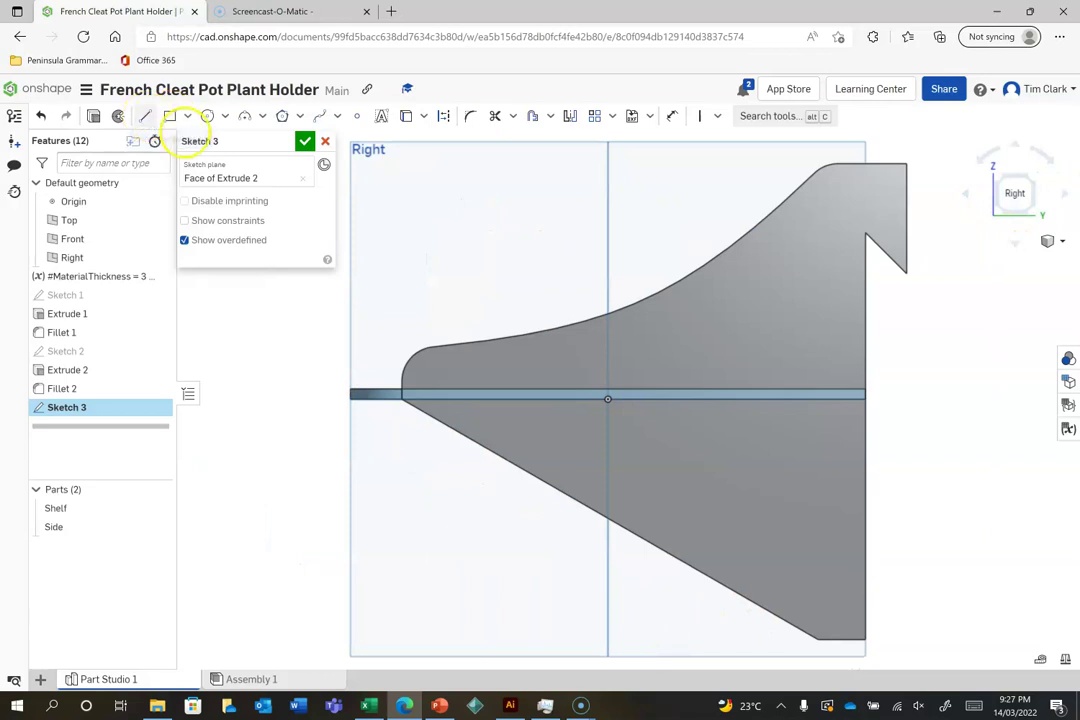
left_click(145, 116)
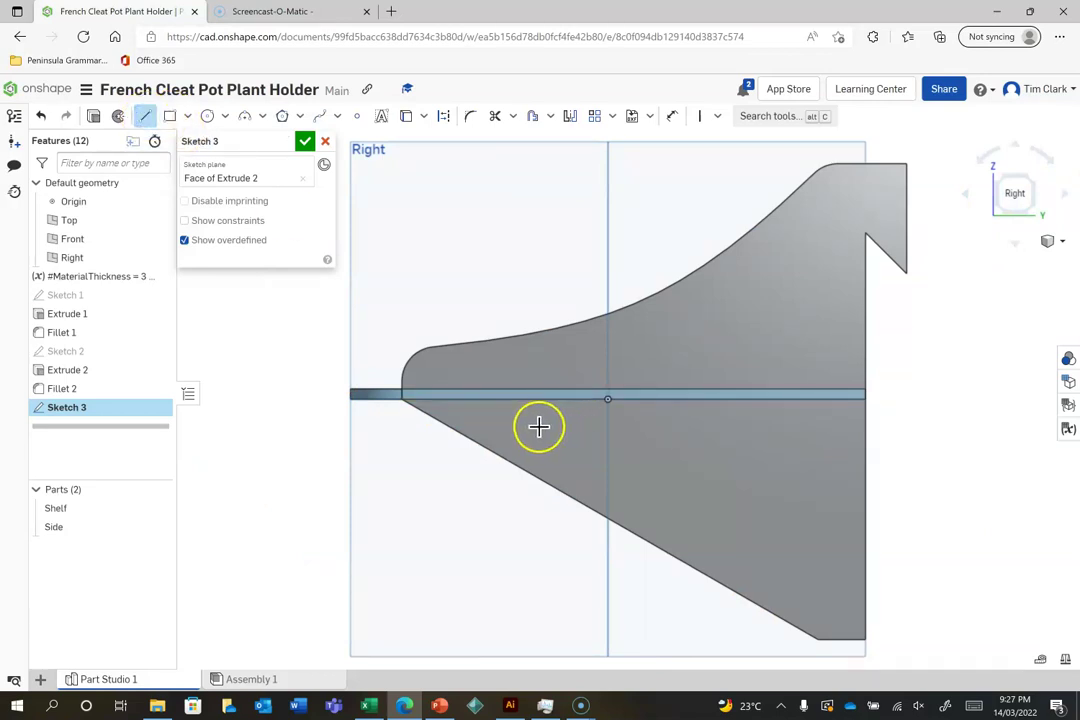
left_click(801, 428)
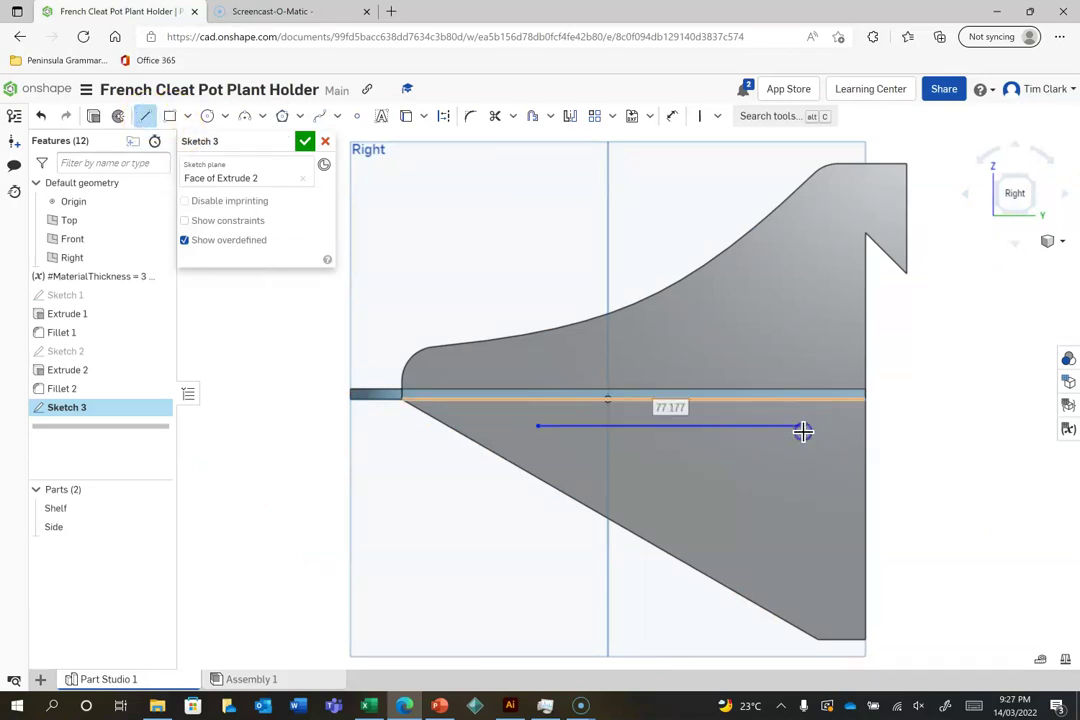
left_click(804, 550)
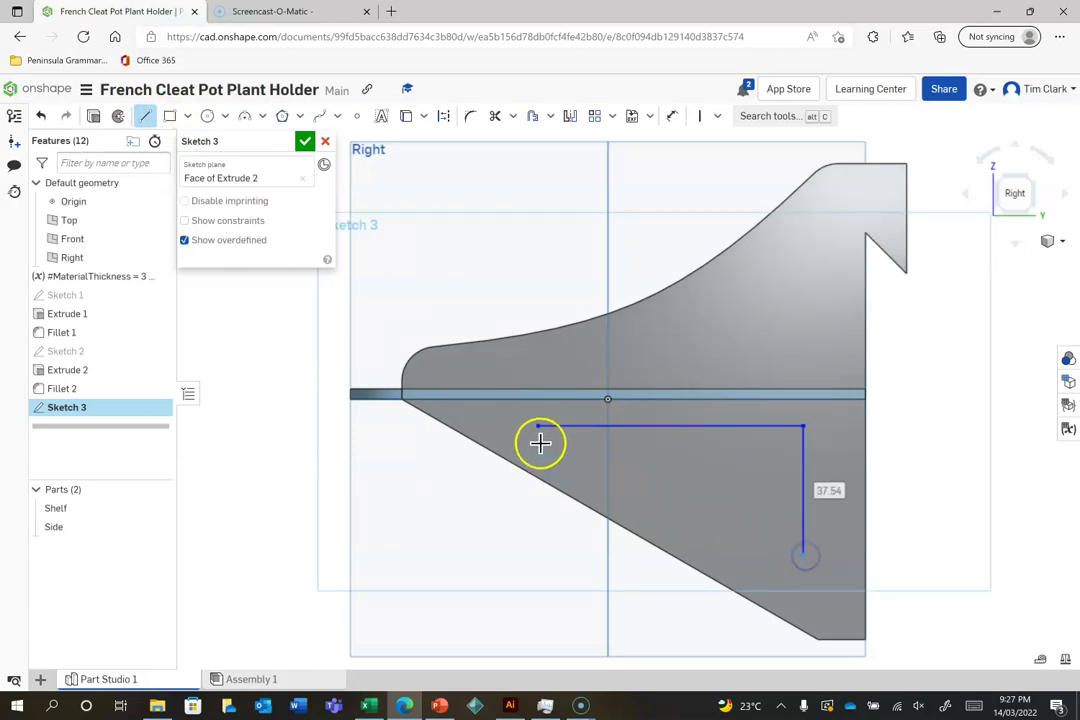
left_click(539, 427)
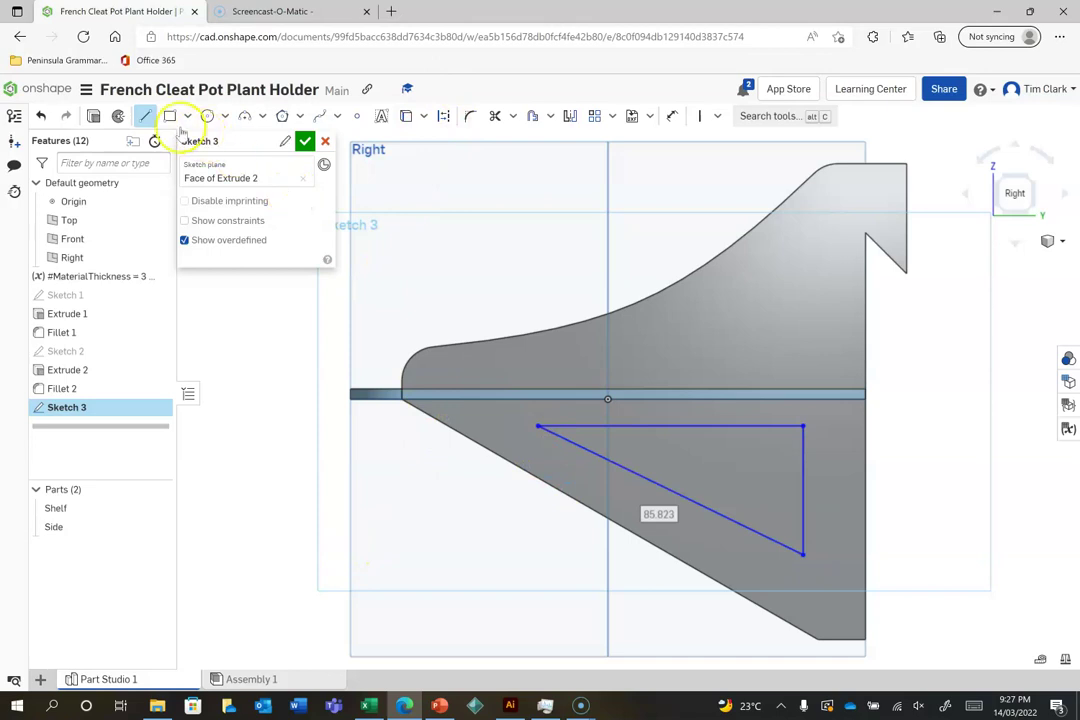
left_click(672, 116)
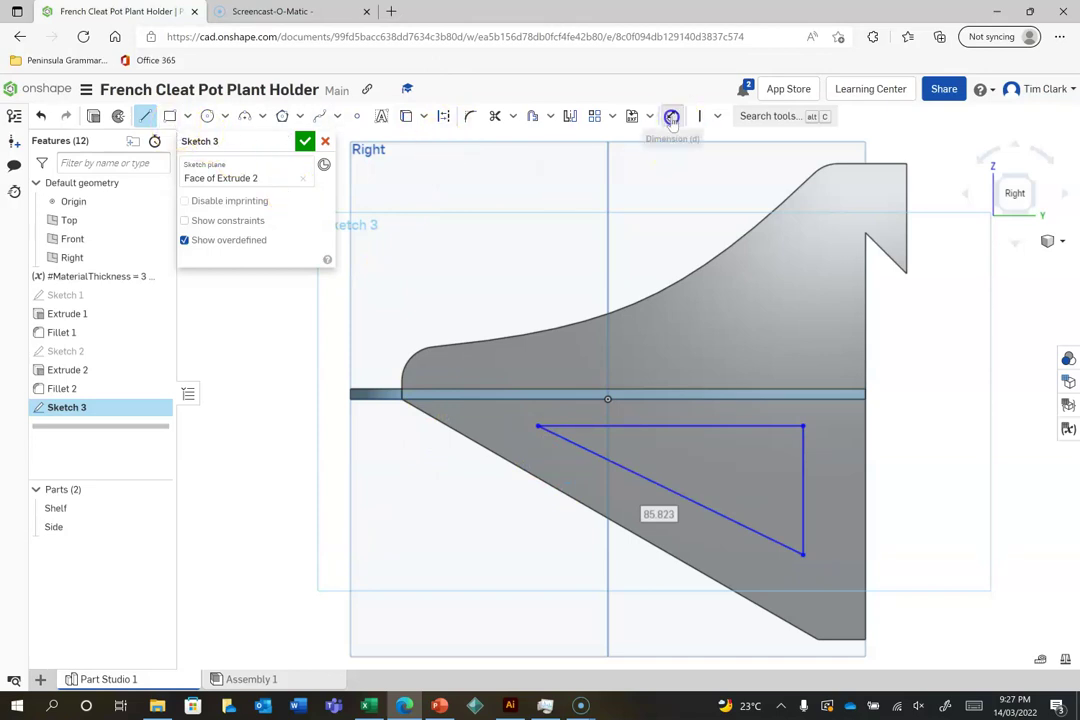
left_click(632, 474)
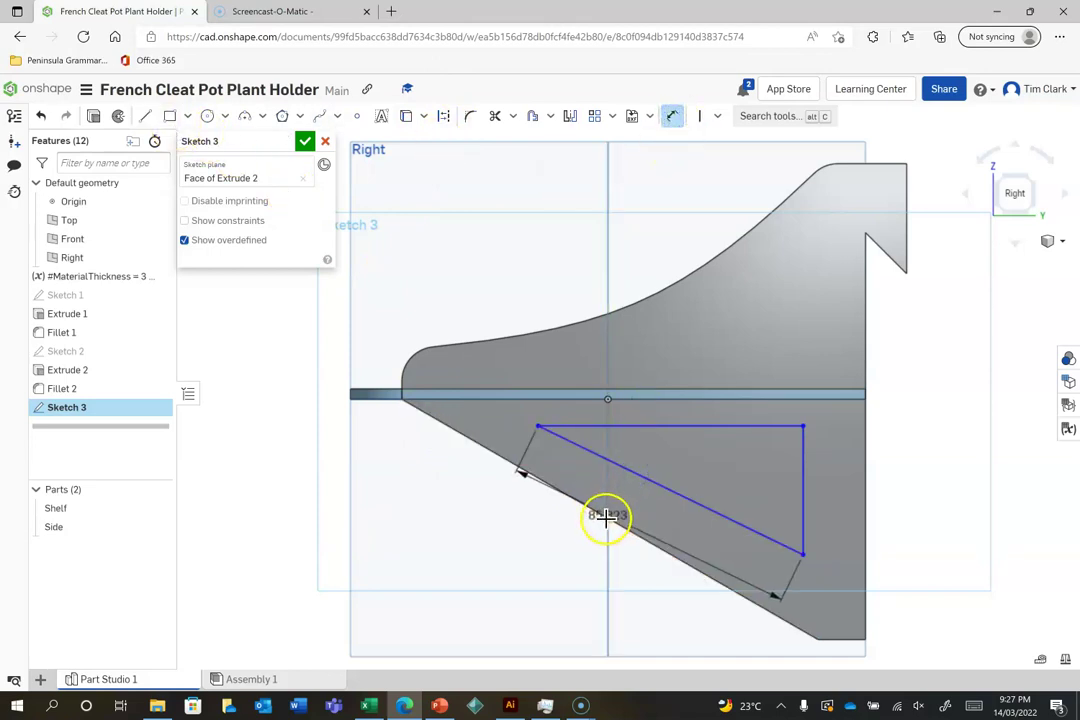
key("Escape")
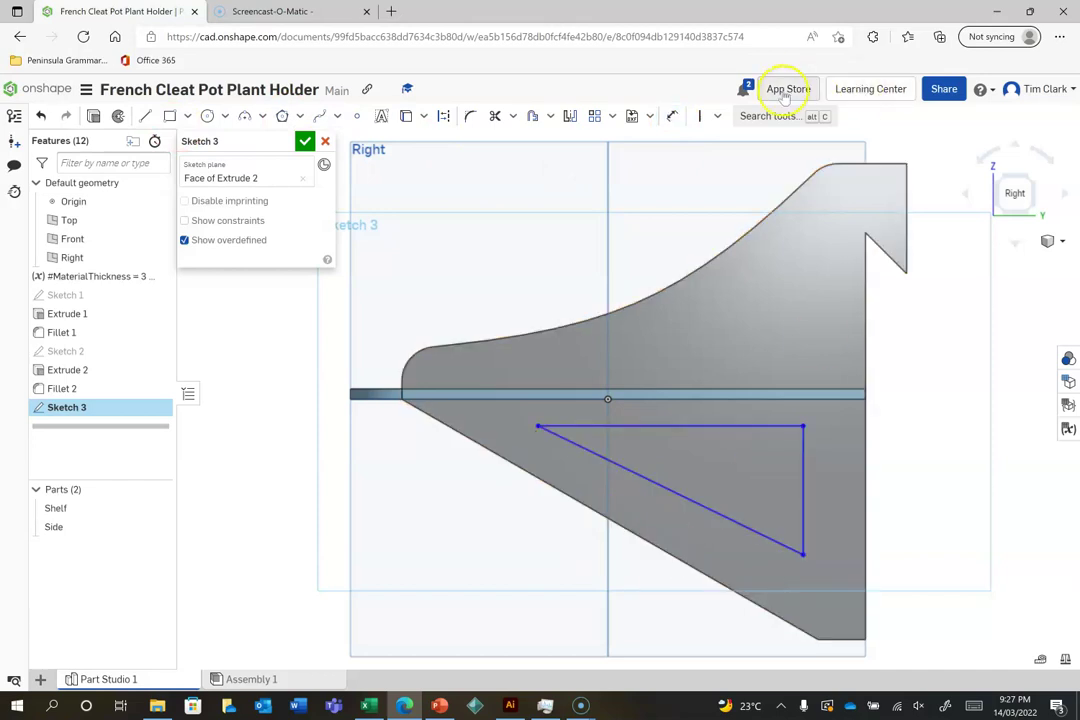
- Make the triangle's sloped line parallel to the sloped lower edge of the Side part
left_click(717, 116)
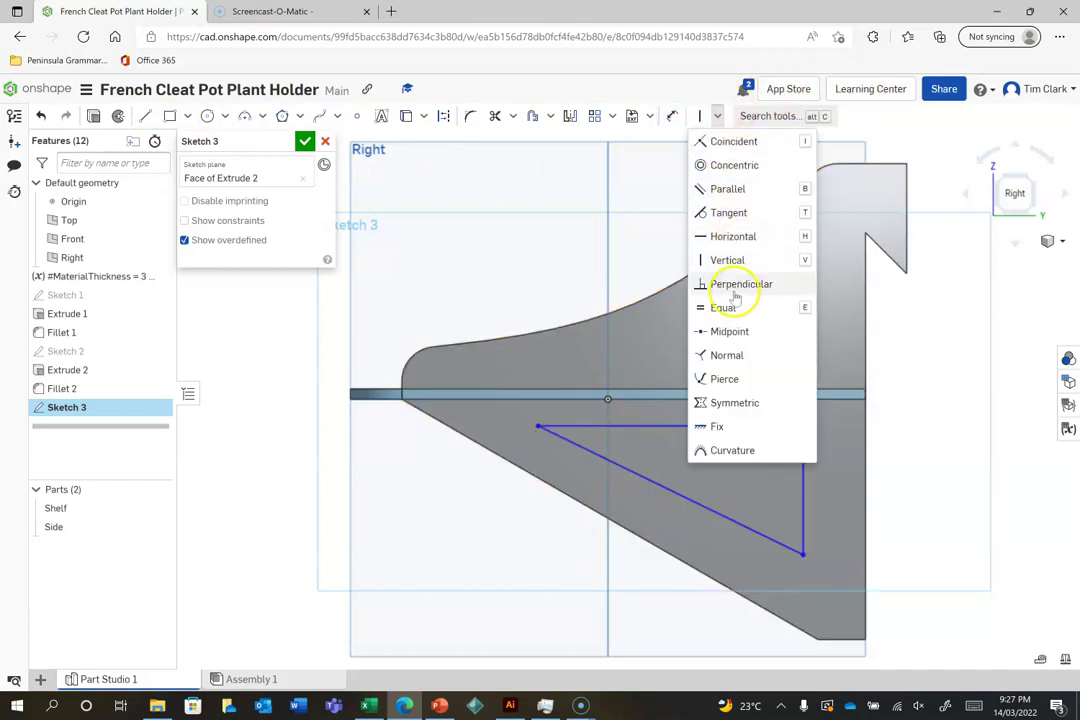
left_click(727, 186)
left_click(682, 490)
left_click(651, 544)
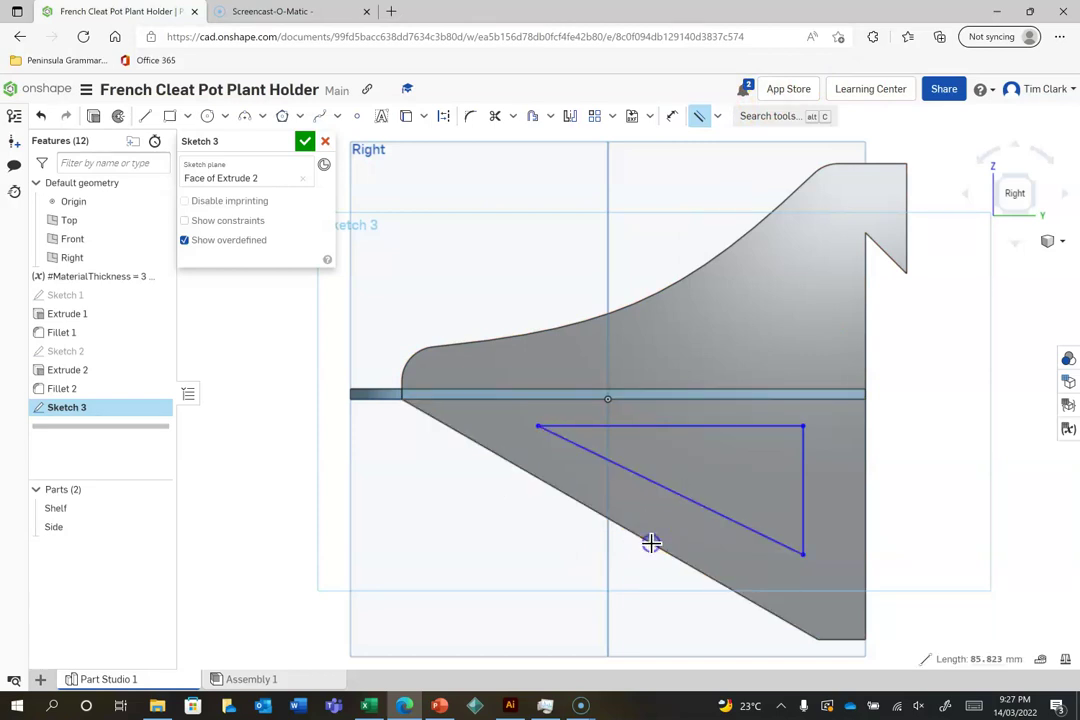
- Dimension the gap between the triangle's horizontal line and the shelf's lower edge
left_click(672, 116)
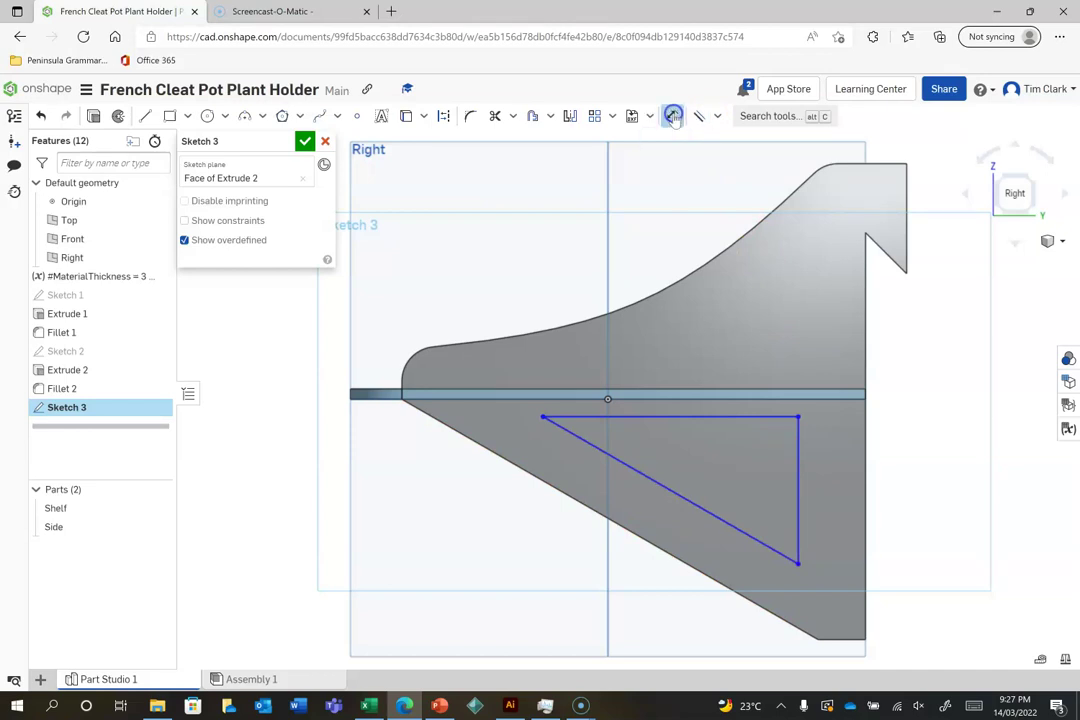
left_click(742, 415)
left_click(742, 400)
left_click(910, 413)
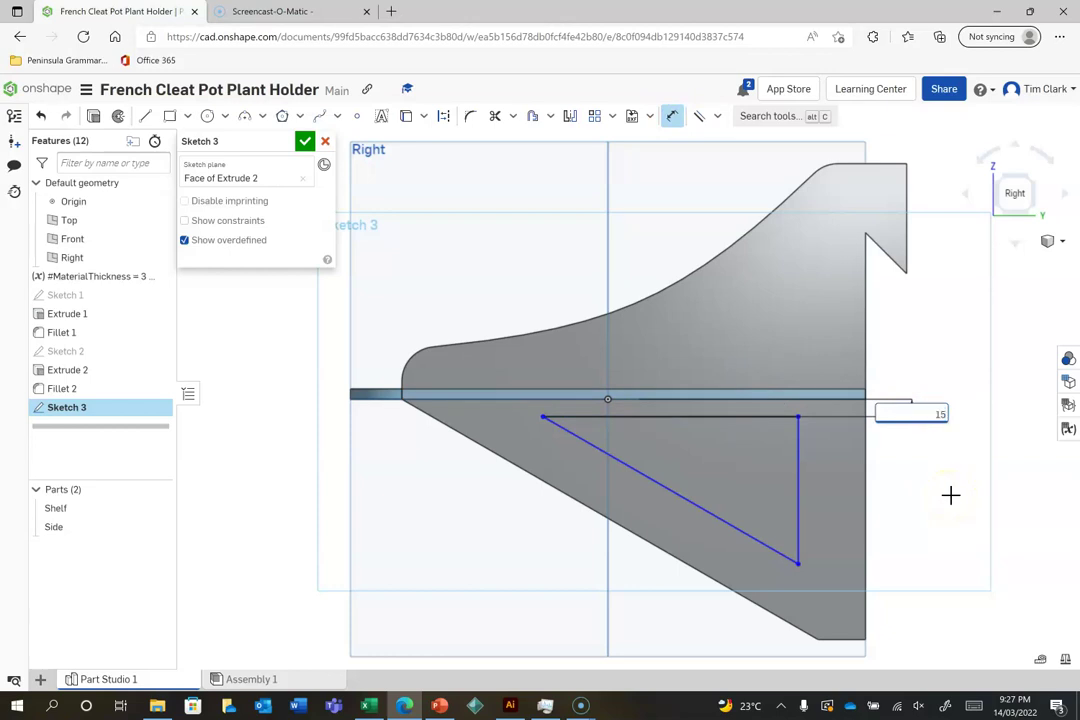
- Try a 15 mm gap between the triangle and the shelf's lower edge, and undo that value
type("15")
key("Return")
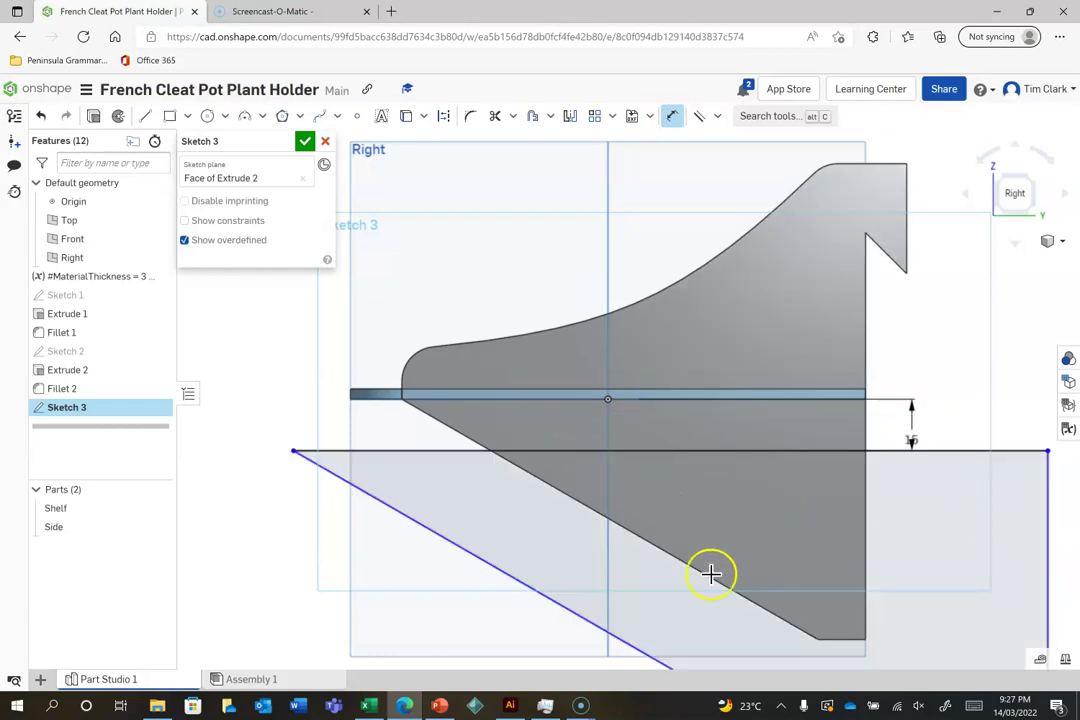
scroll(712, 573, "down", 5)
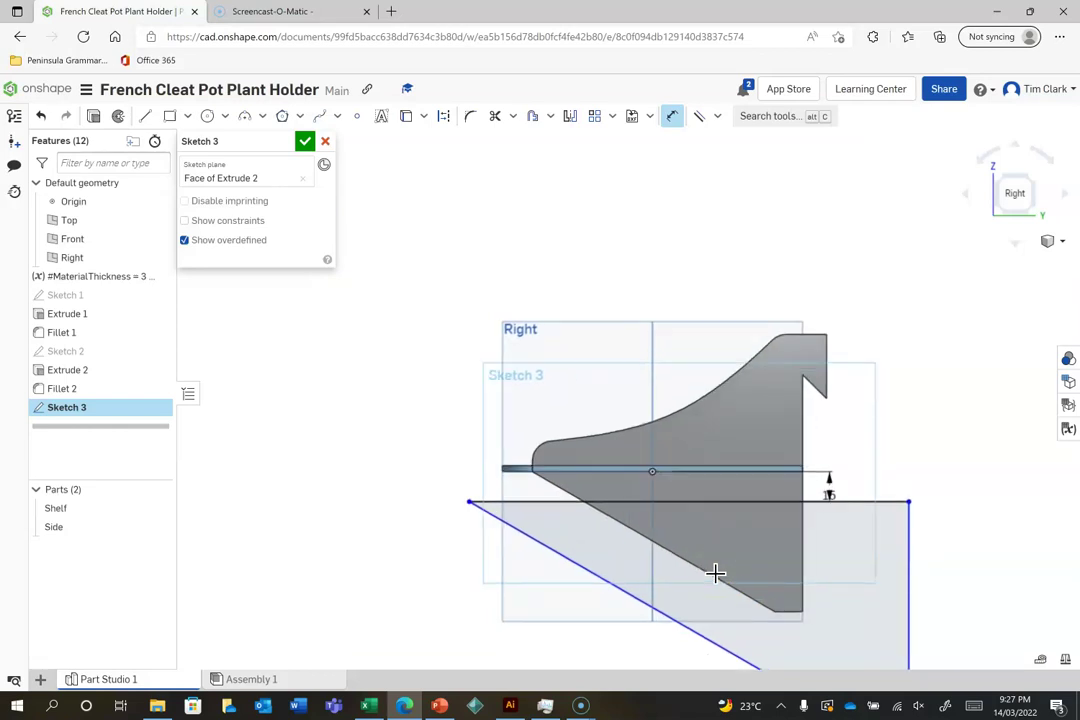
scroll(715, 573, "up", 4)
key("ctrl+z")
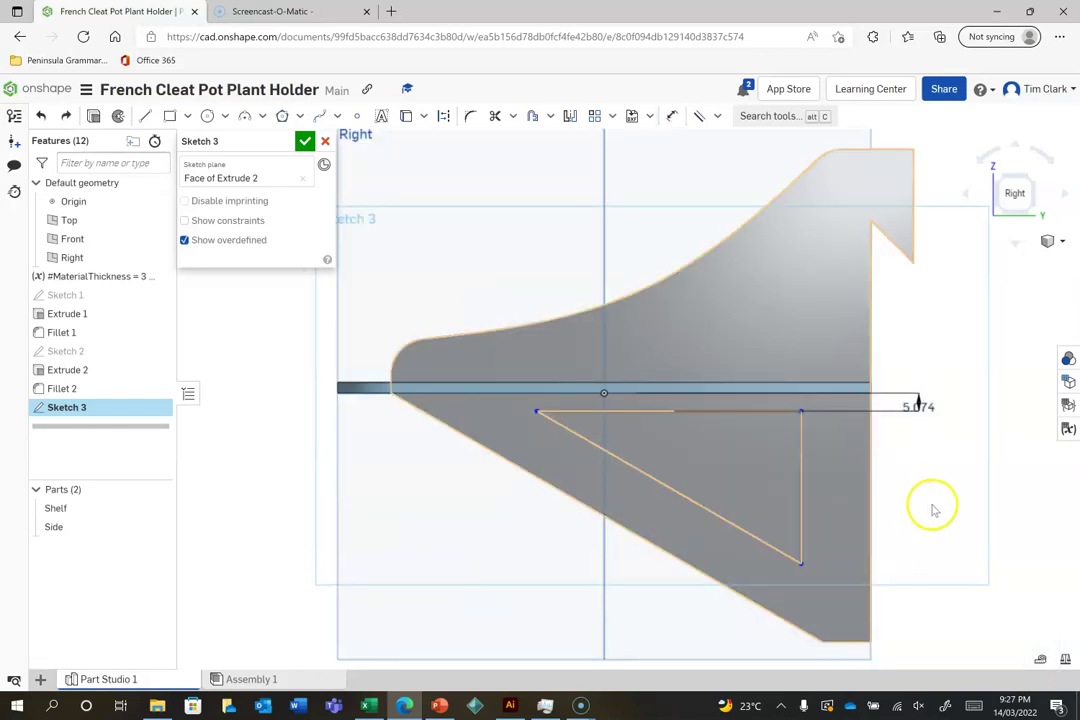
- Dimension the gaps from the triangle's sloped line to the Side's sloped edge and from its vertical line to the Side's back edge
left_click(656, 481)
left_click(627, 527)
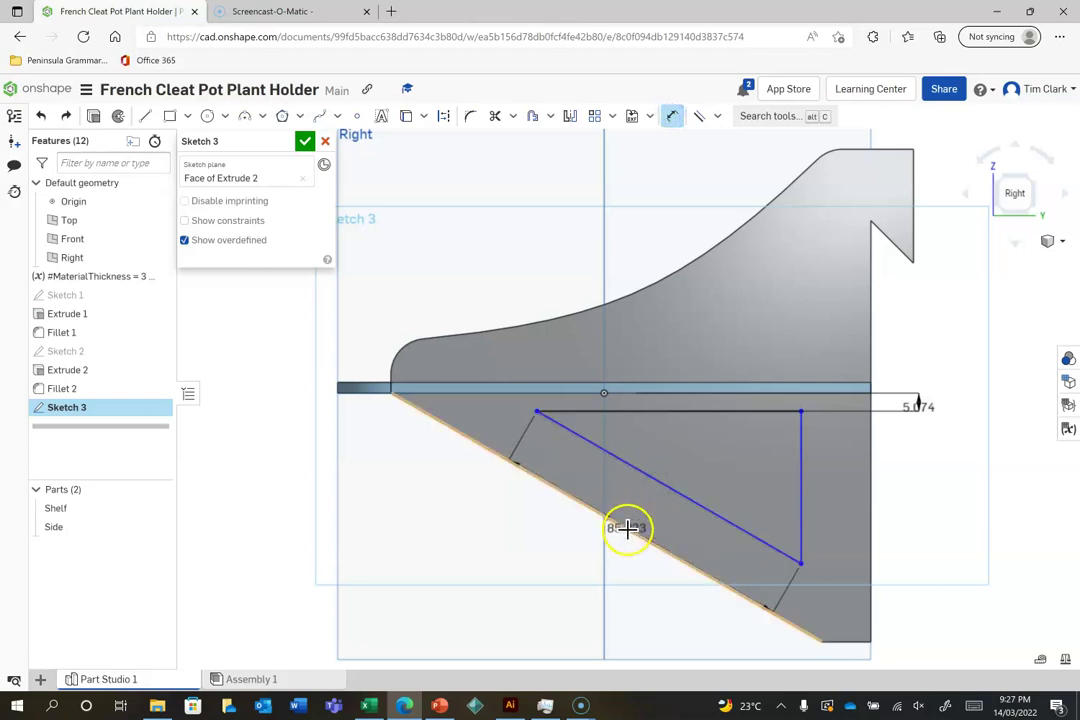
left_click(591, 477)
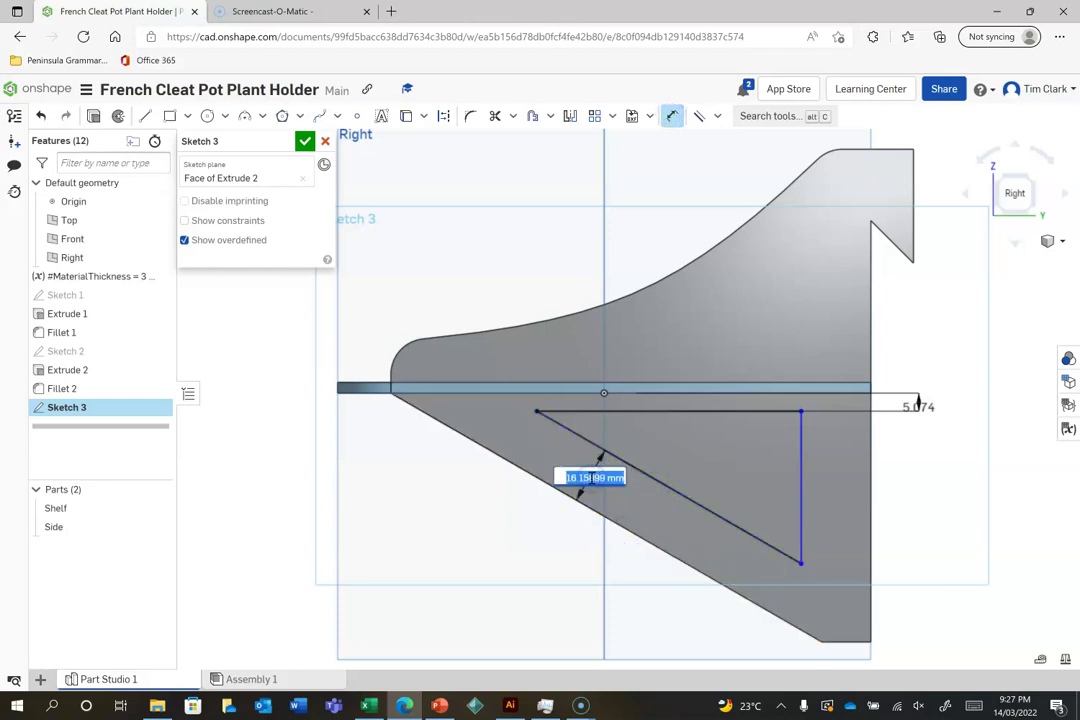
key("Return")
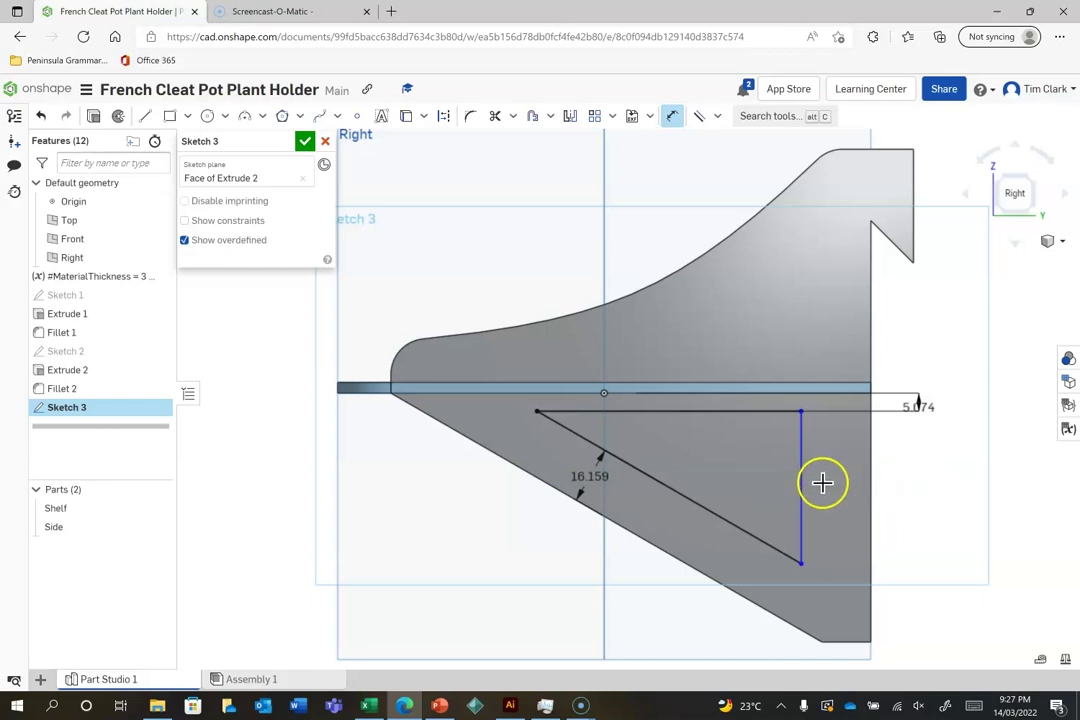
left_click(799, 484)
left_click(868, 487)
left_click(839, 511)
key("Return")
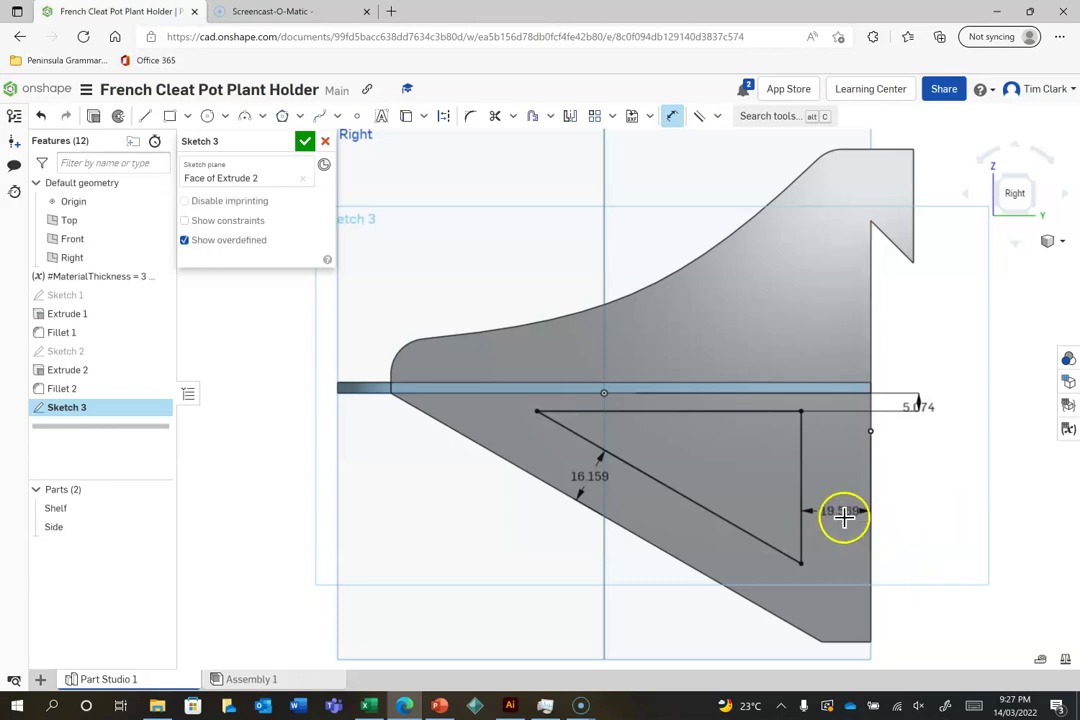
- Set the triangle's gaps to the Side's back edge, the shelf's lower edge and the Side's sloped edge to 15 mm each
double_click(839, 511)
type("1")
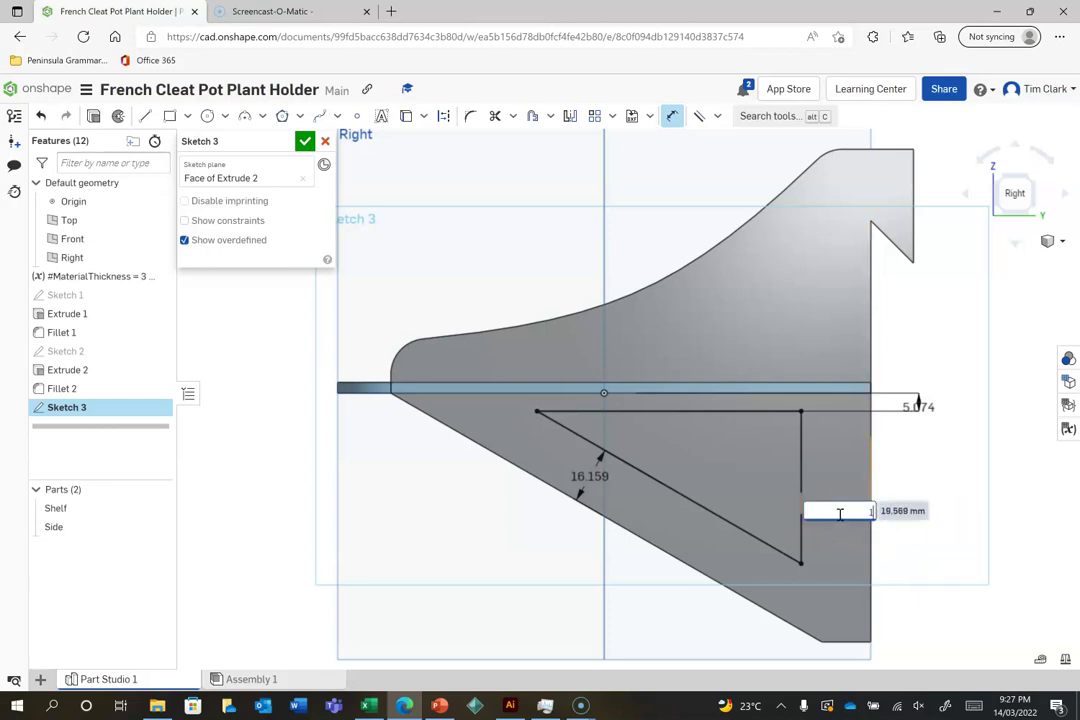
type("5")
key("Return")
double_click(920, 406)
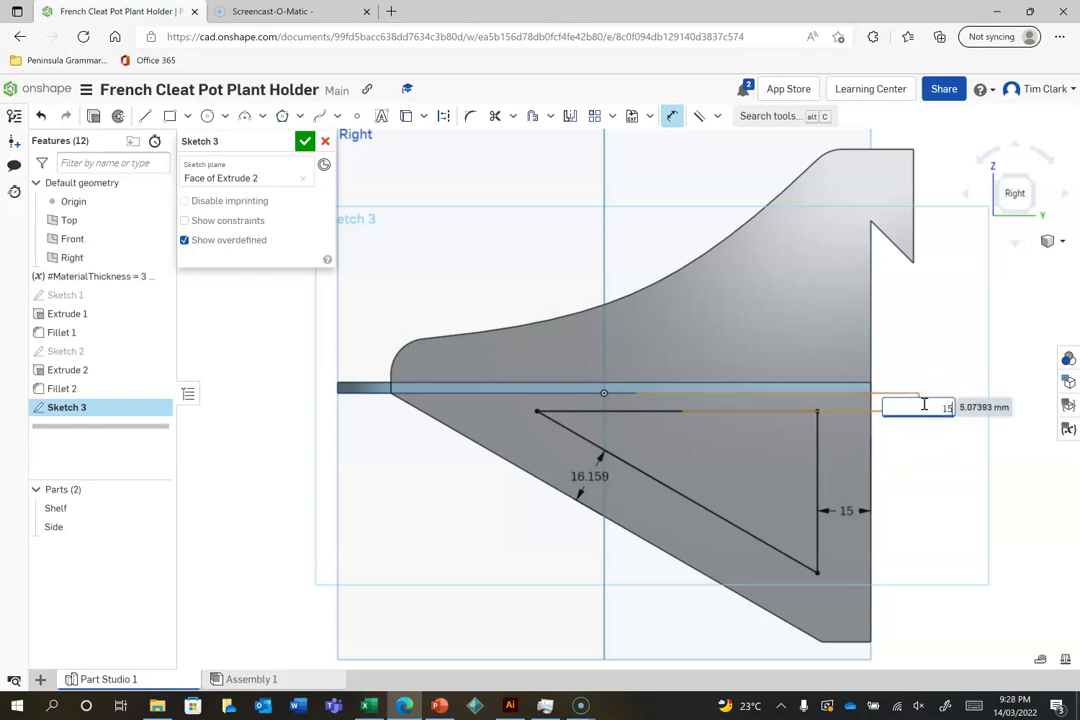
key("Return")
double_click(597, 474)
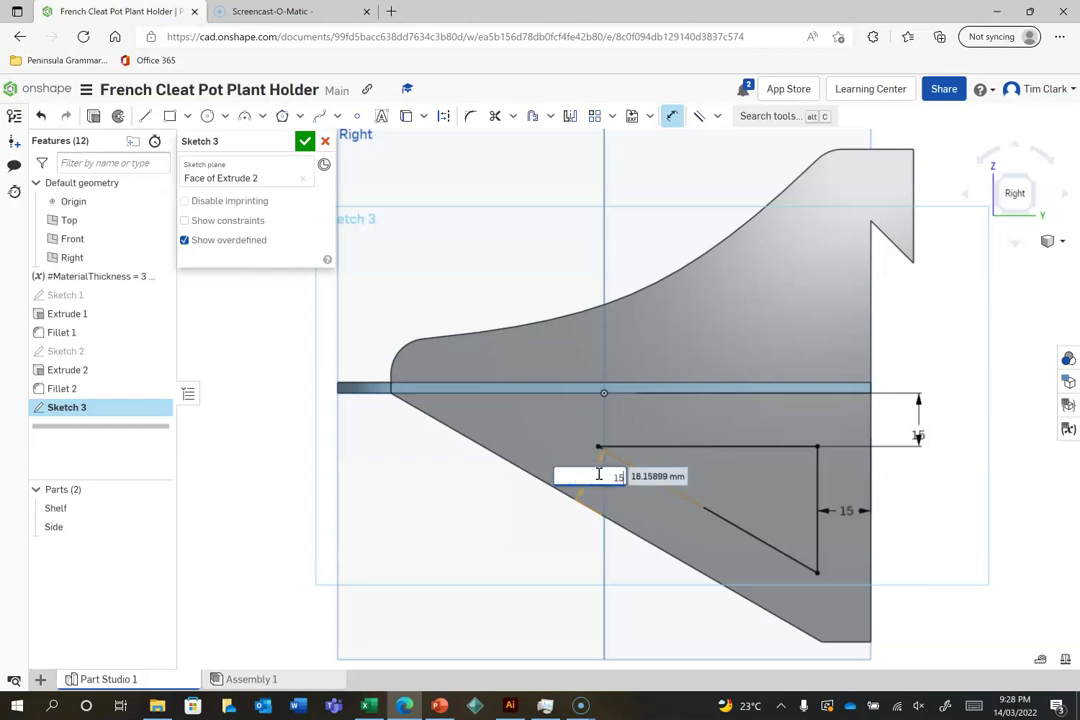
key("Return")
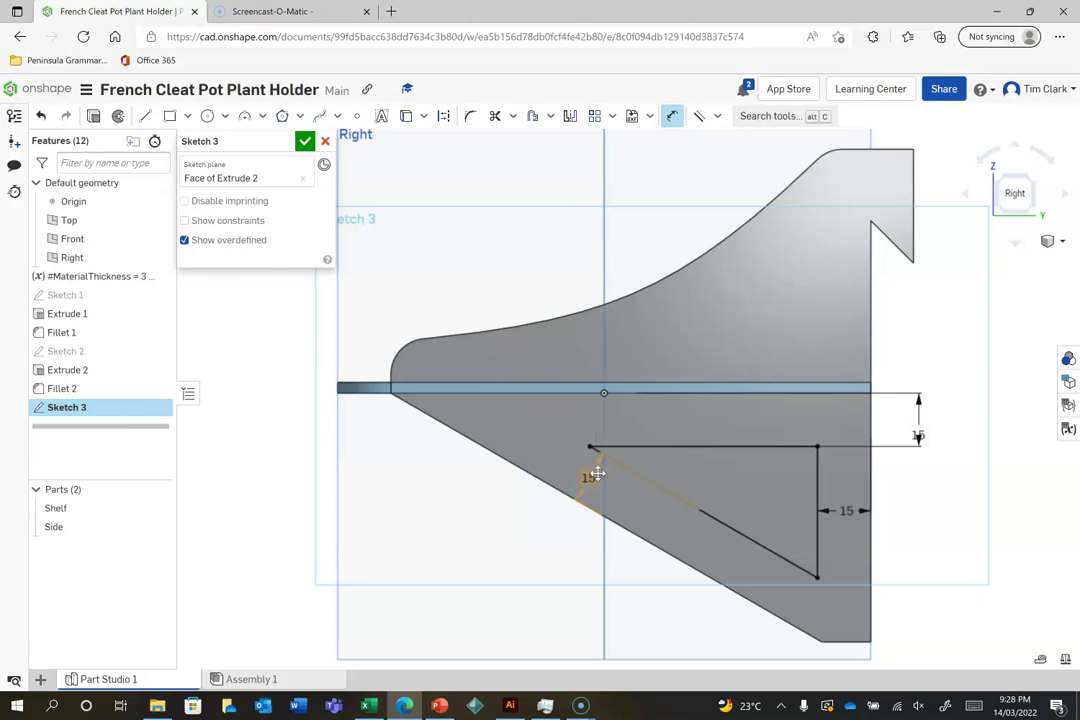
- Set the triangle's gap below the shelf to 10 mm and finish the sketch
double_click(920, 434)
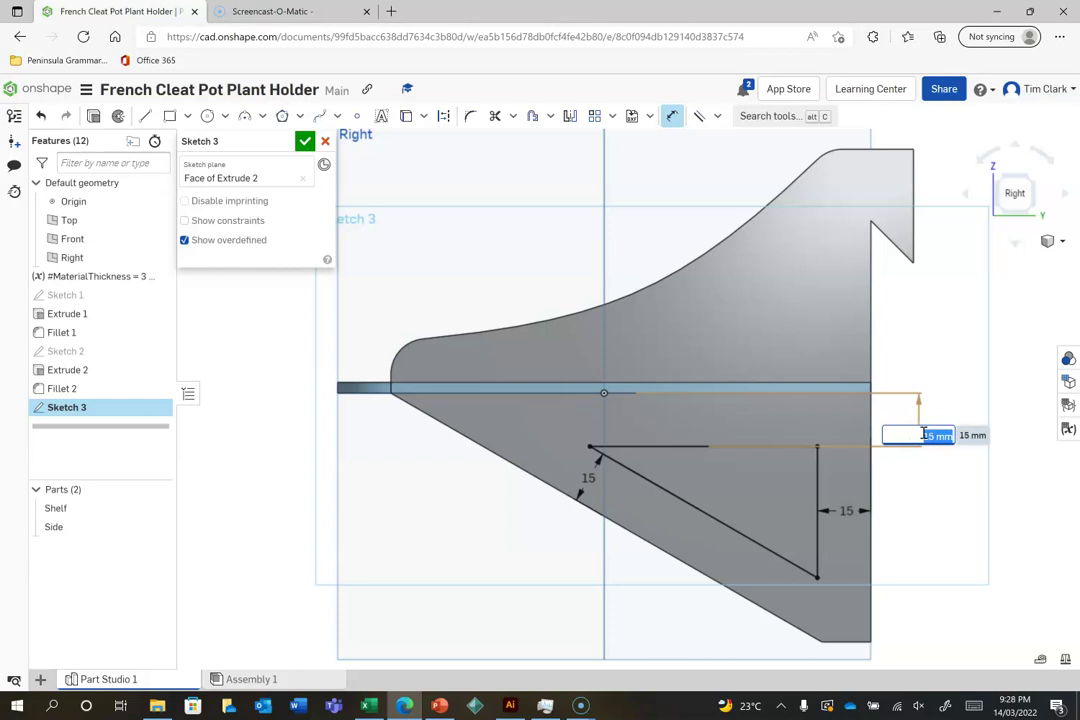
type("10")
key("Return")
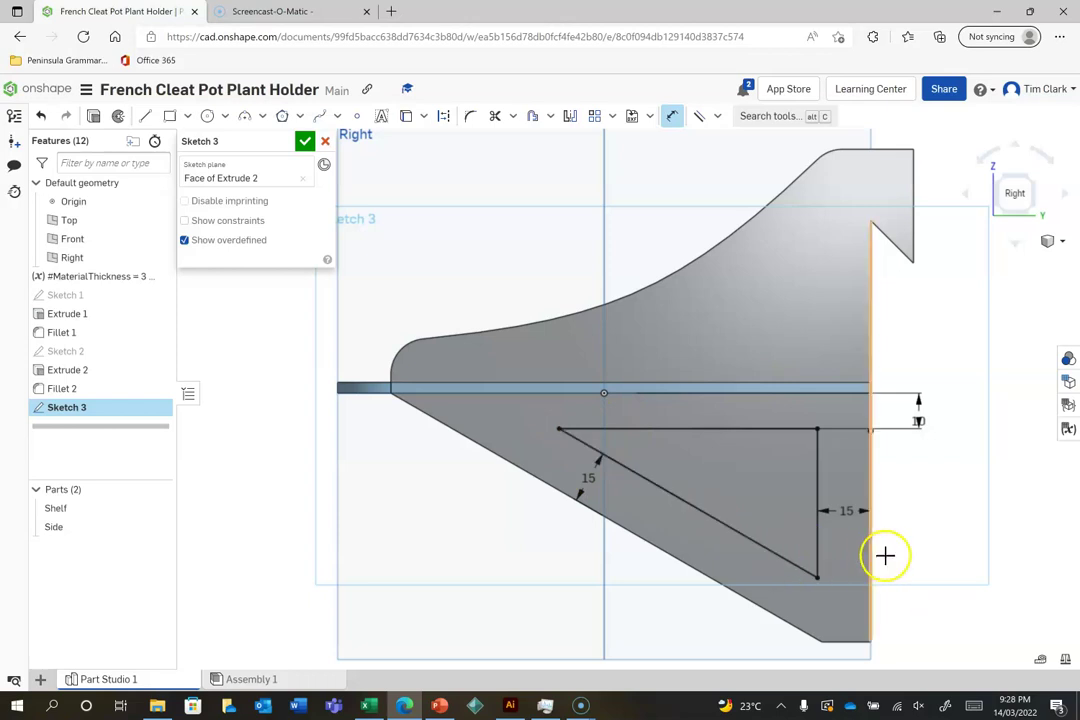
left_click(304, 141)
- Cut the triangle out of the Side part with a 25 mm blind Remove extrusion
left_click(158, 116)
left_click(709, 468)
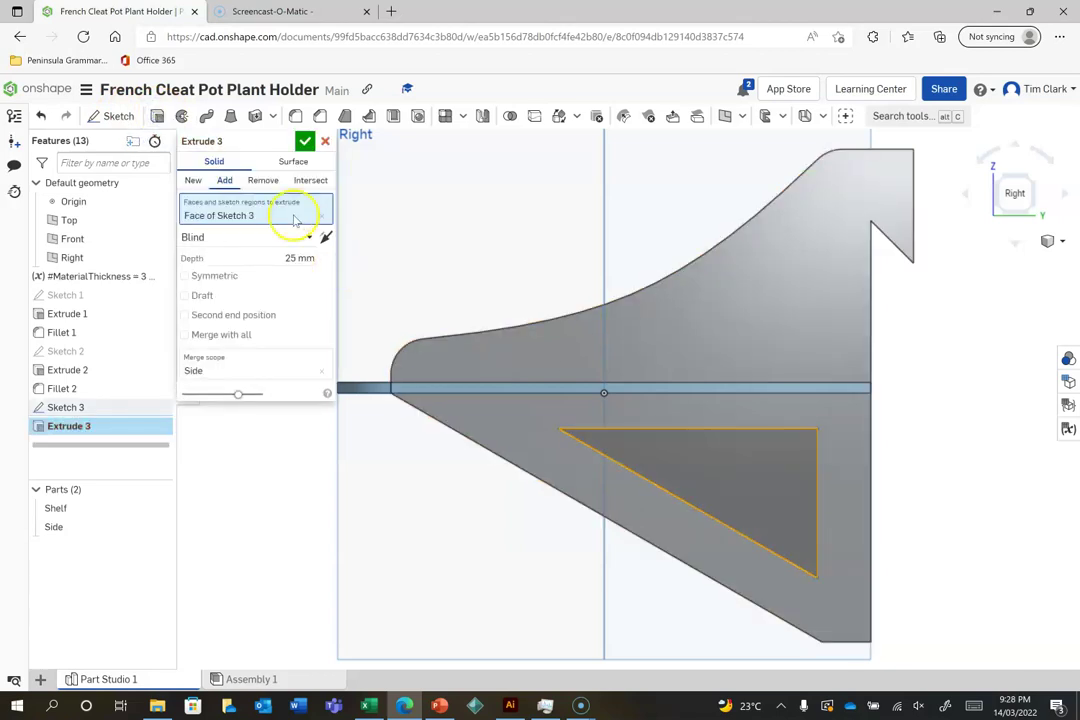
left_click(260, 180)
left_click(304, 141)
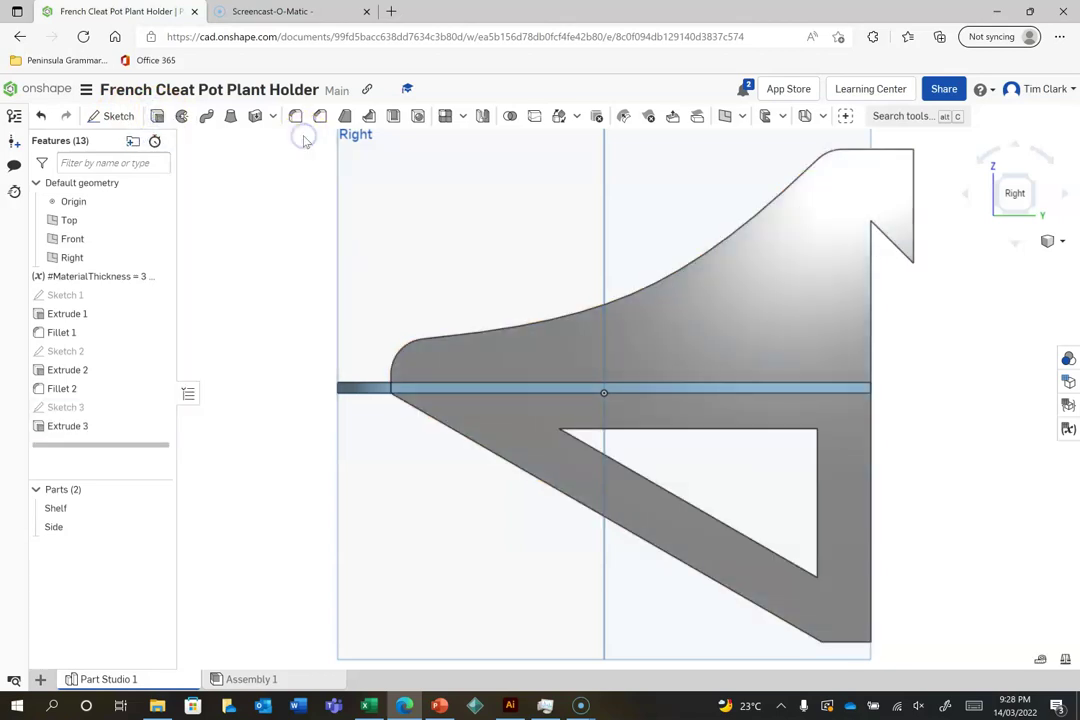
- Mirror the Side part about the Right plane as a new part
left_click(1010, 200)
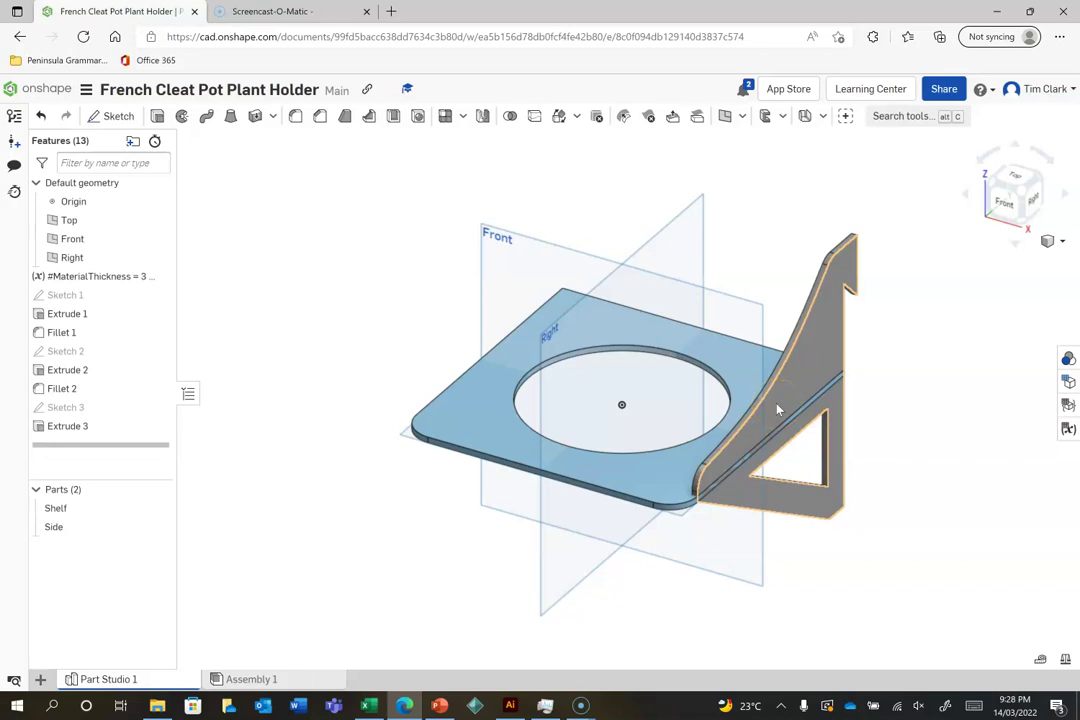
left_click(485, 198)
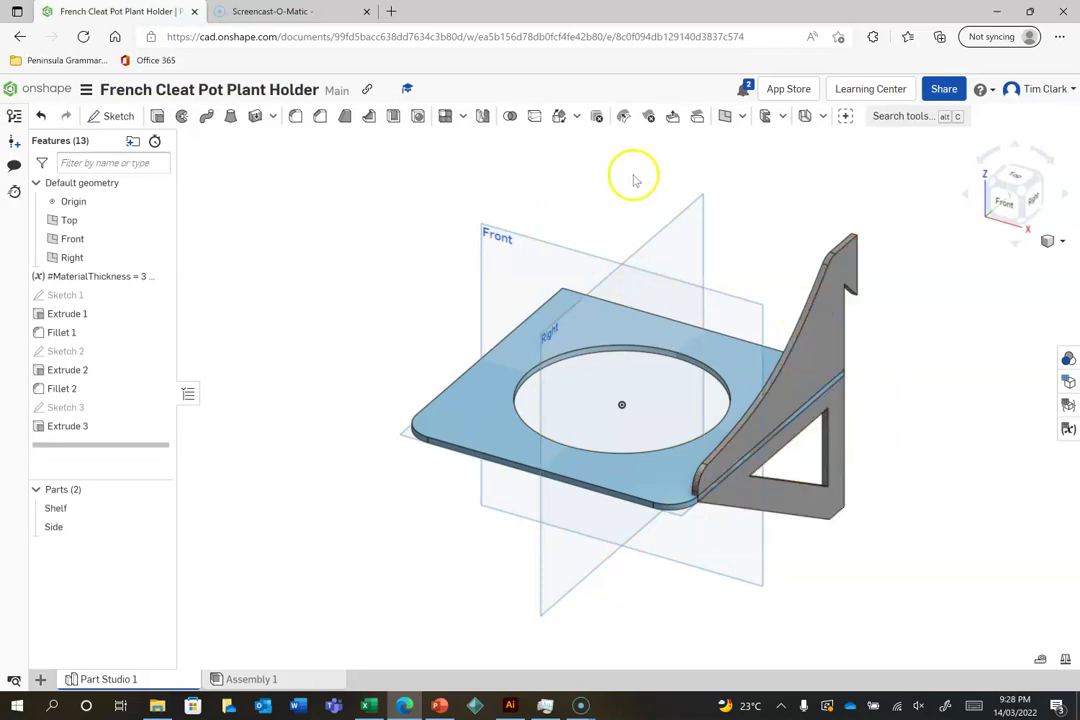
left_click(483, 116)
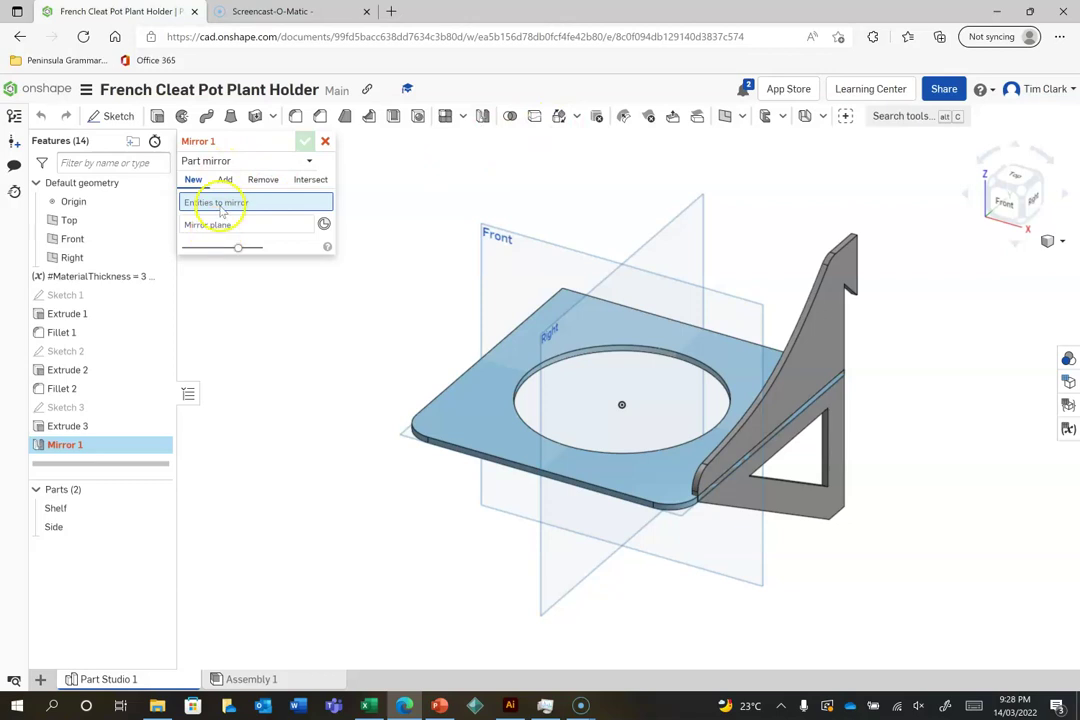
left_click(205, 163)
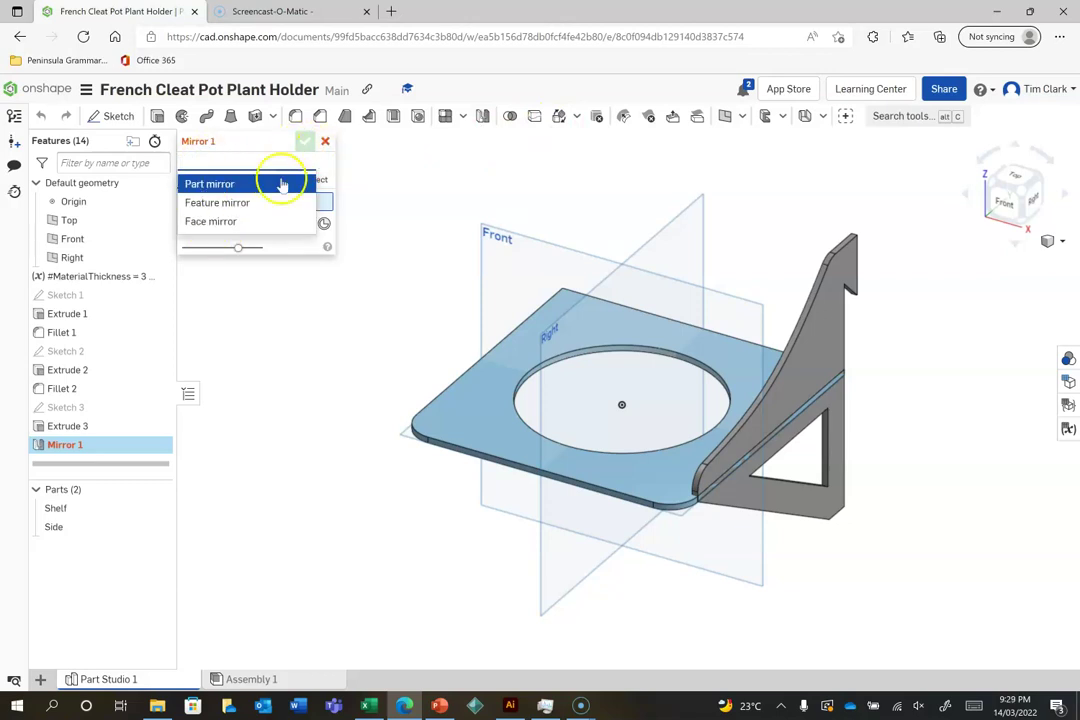
left_click(300, 252)
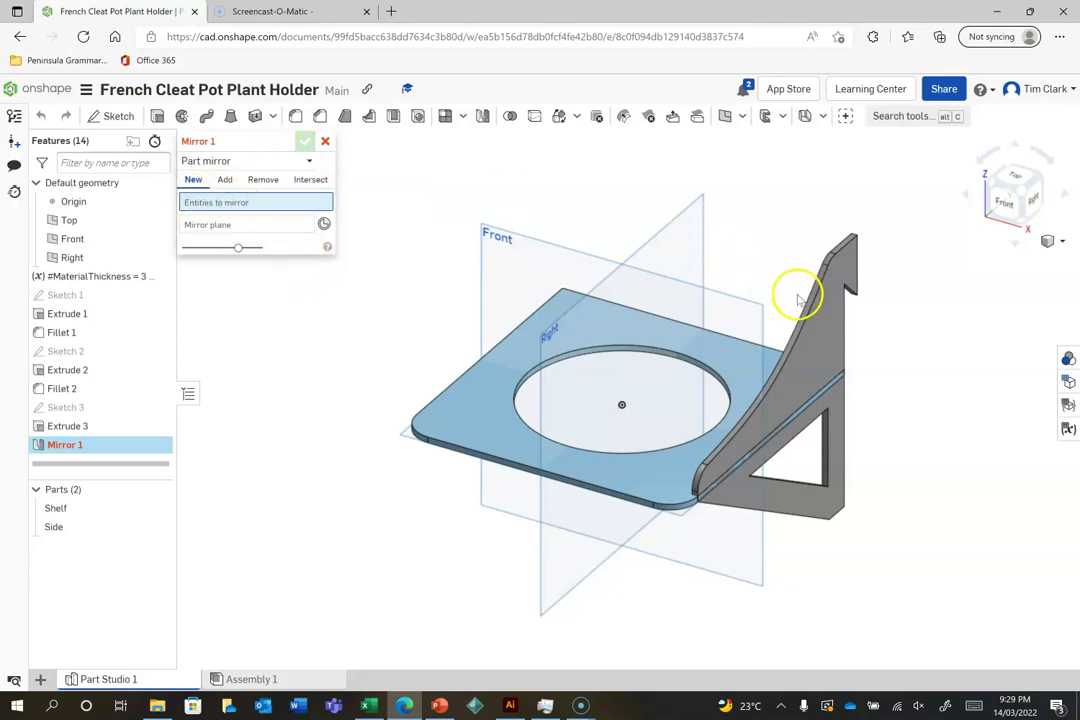
left_click(827, 340)
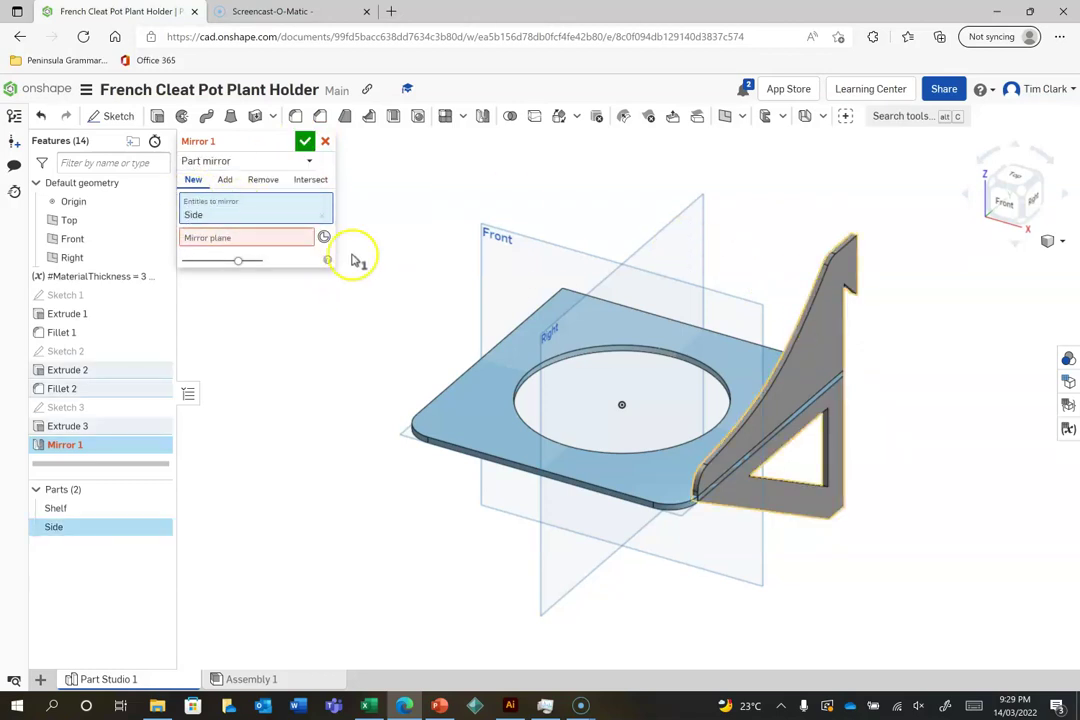
left_click(257, 238)
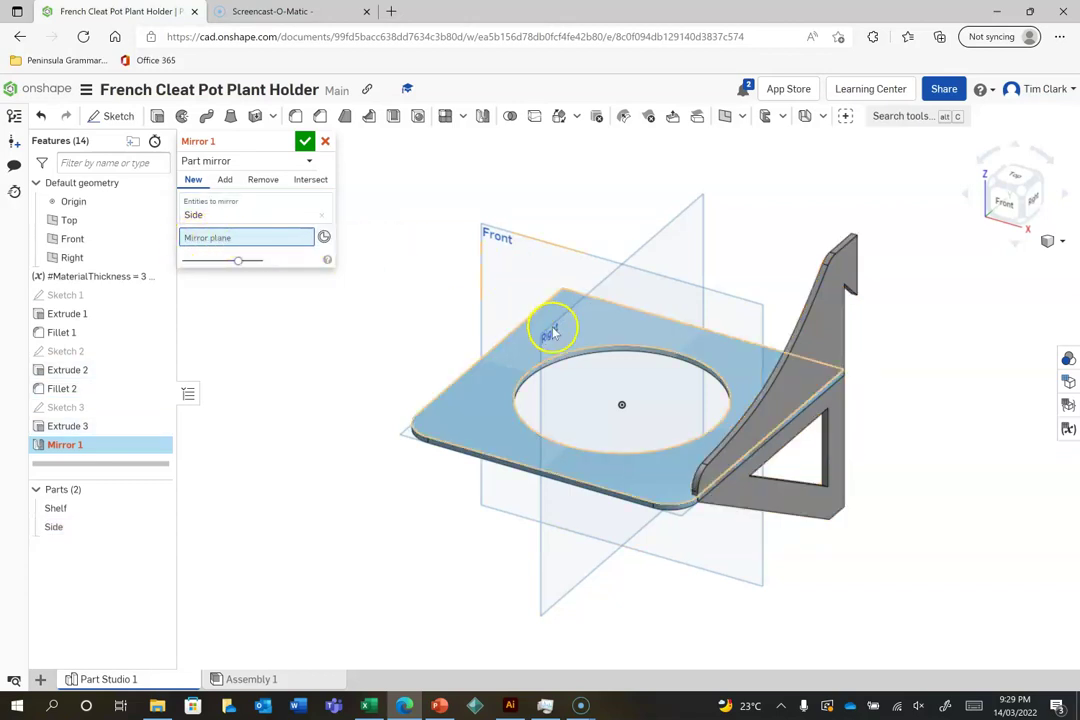
left_click(664, 230)
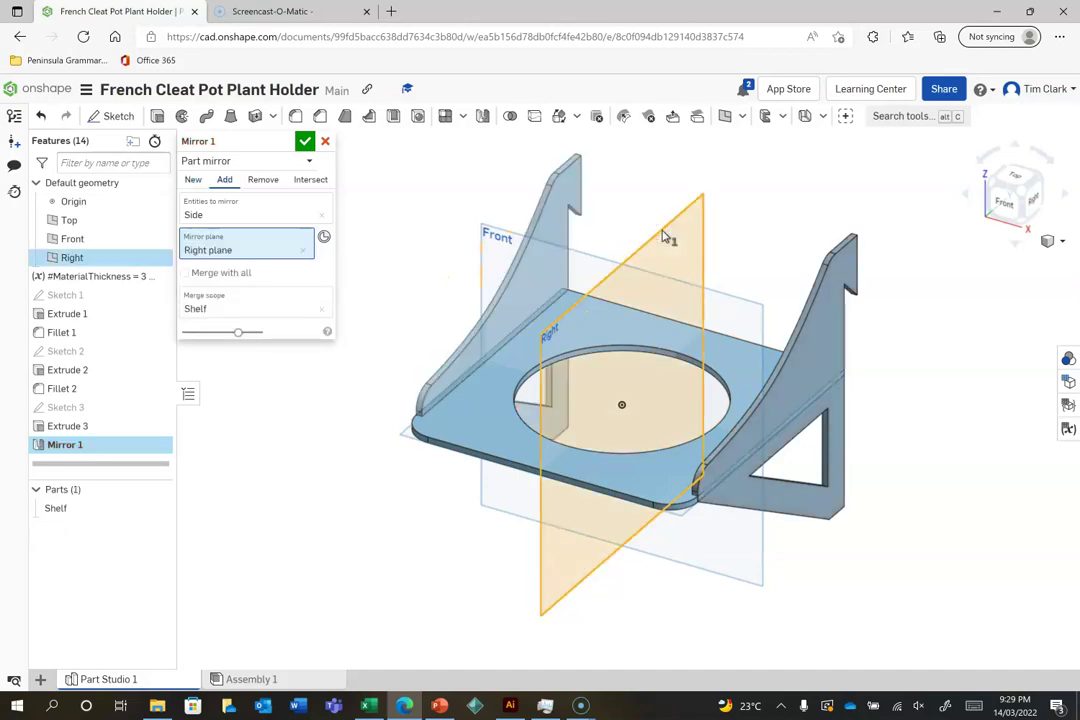
left_click(194, 179)
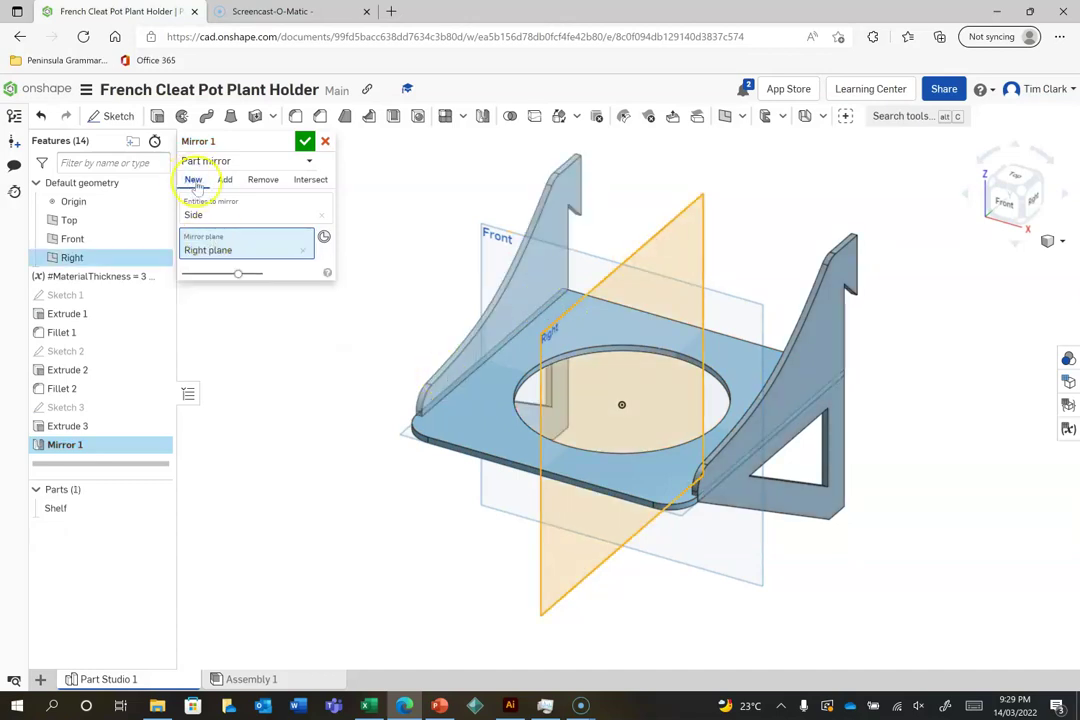
left_click(305, 143)
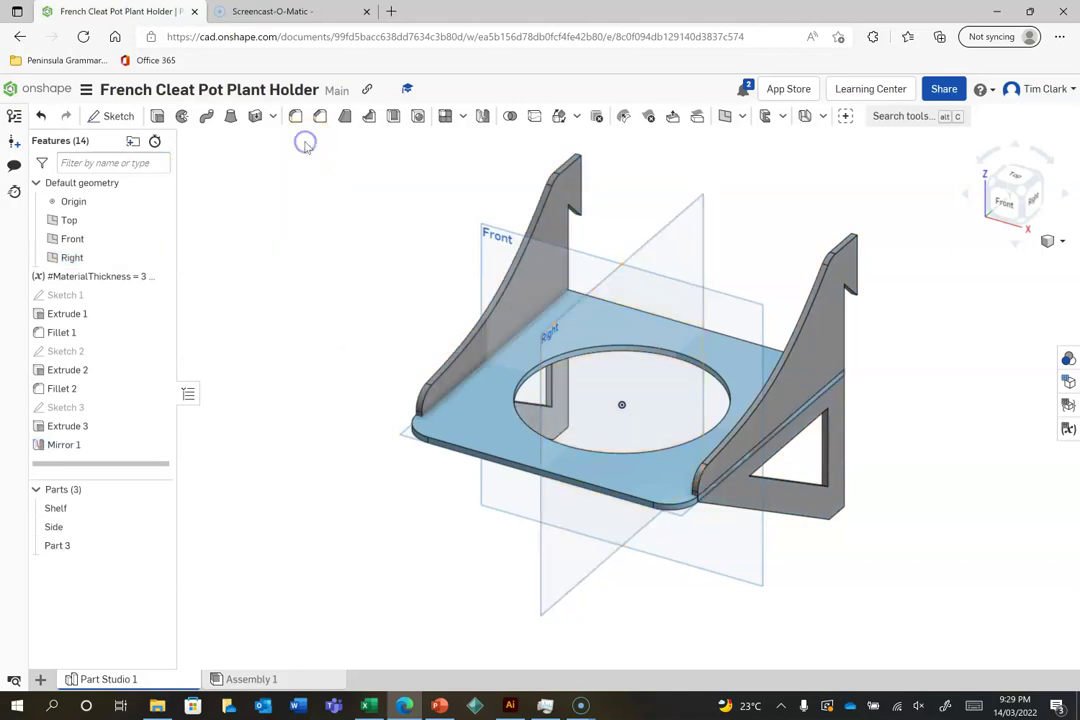
- Rename the mirrored bracket part as Side 2
right_click(60, 547)
left_click(88, 306)
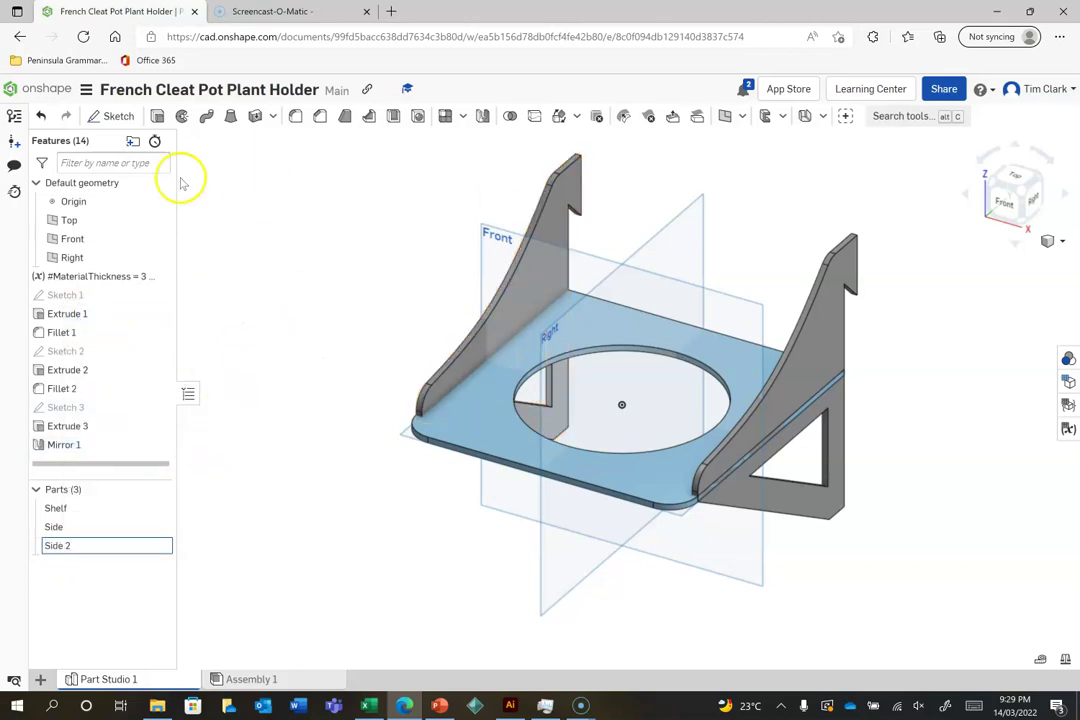
left_click(222, 532)
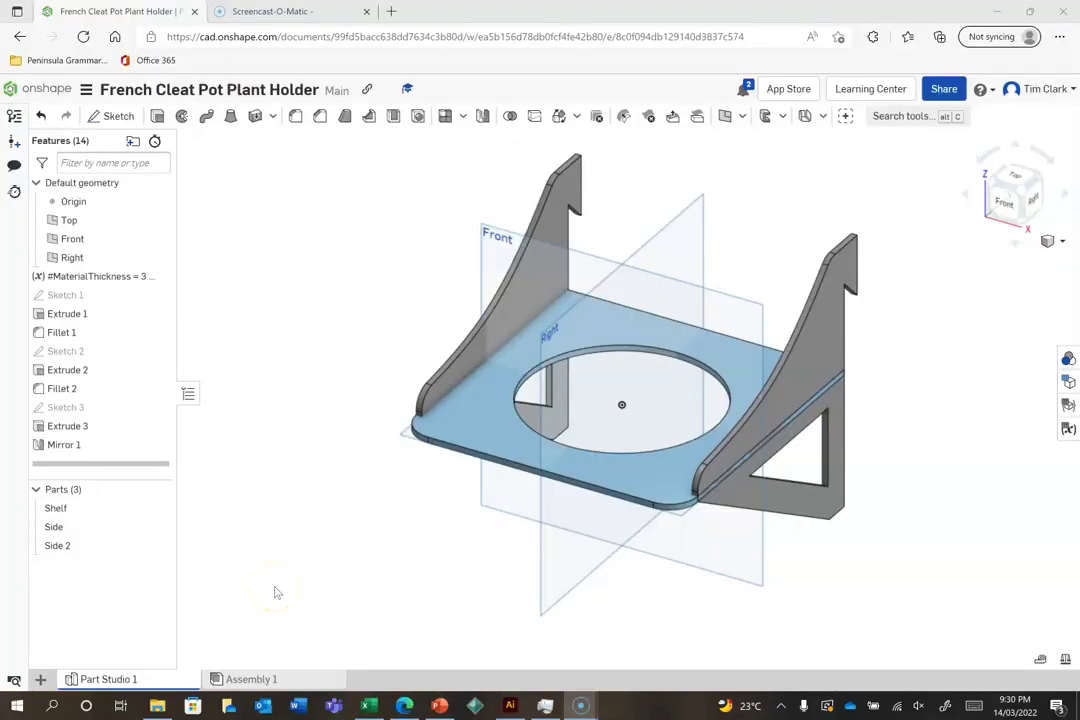
- Sketch a narrow vertical rectangle about 4.2 mm wide and 54 mm tall on the Side's outer face, between the triangular cut-out and back edge
left_click(1038, 182)
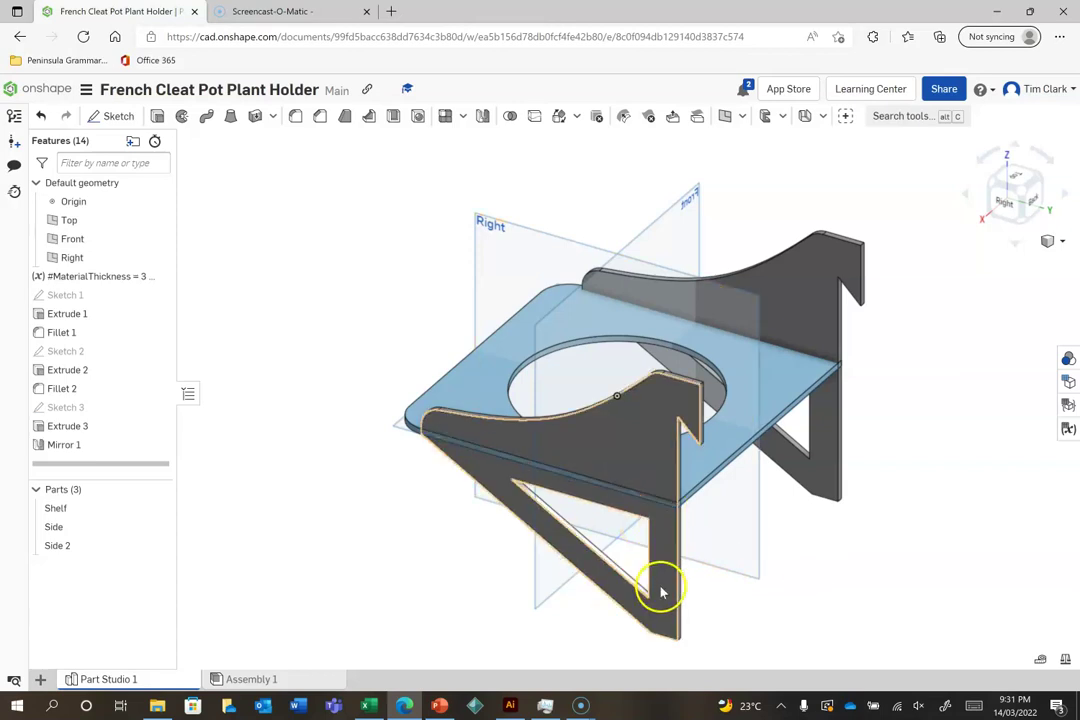
left_click(1004, 205)
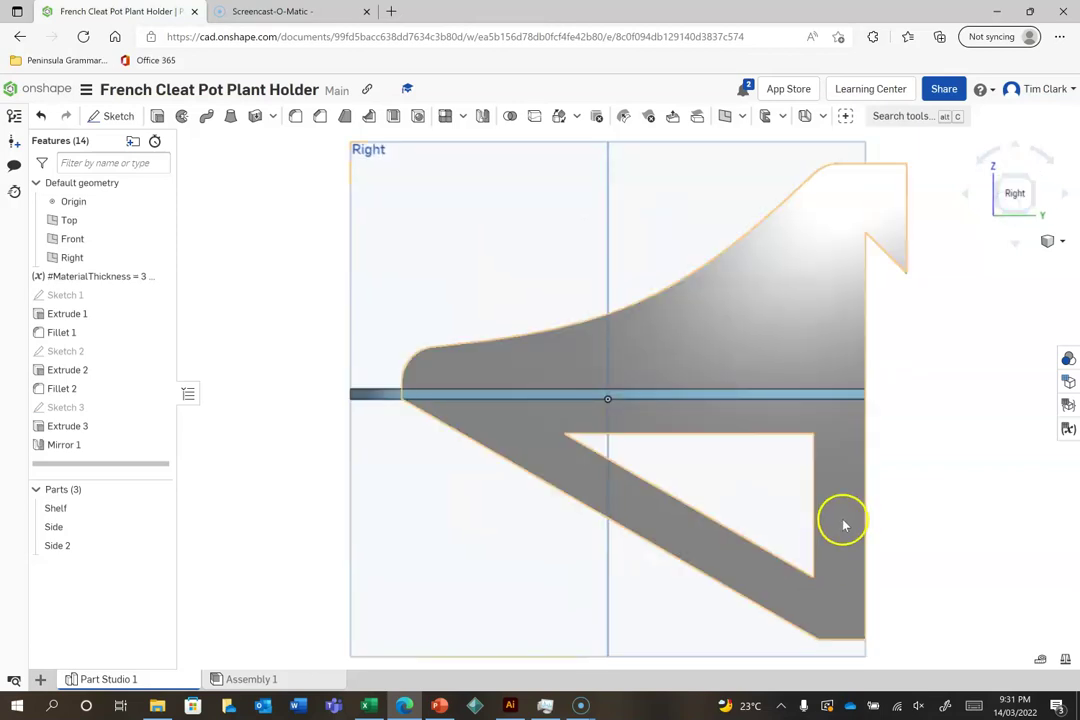
left_click(113, 116)
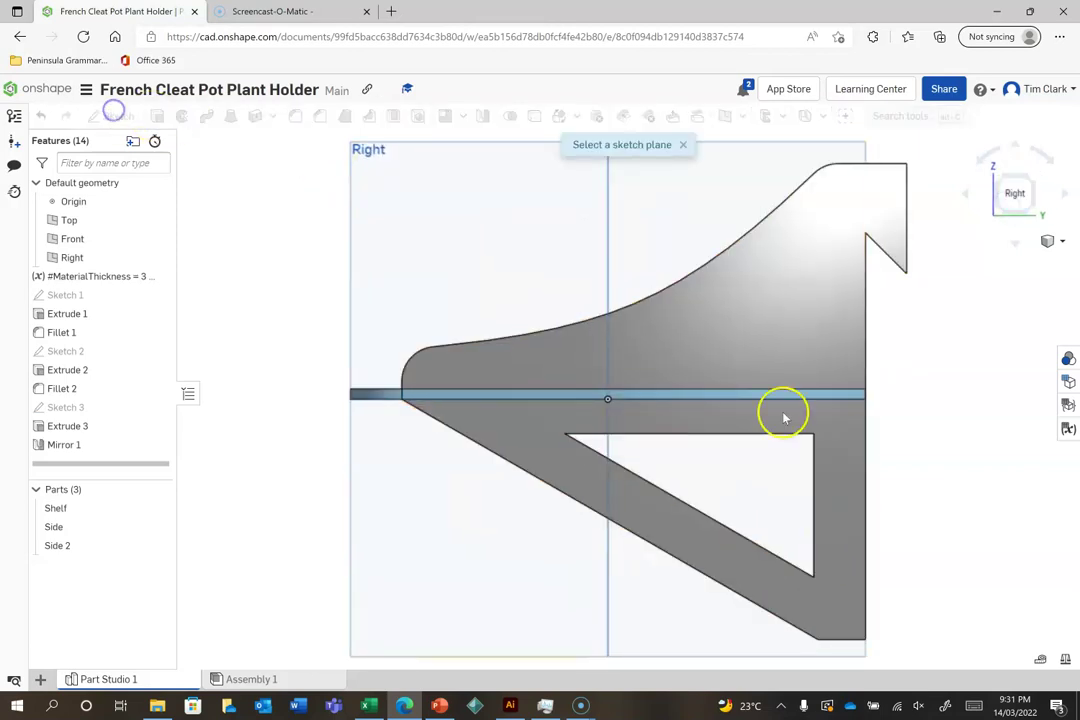
left_click(838, 468)
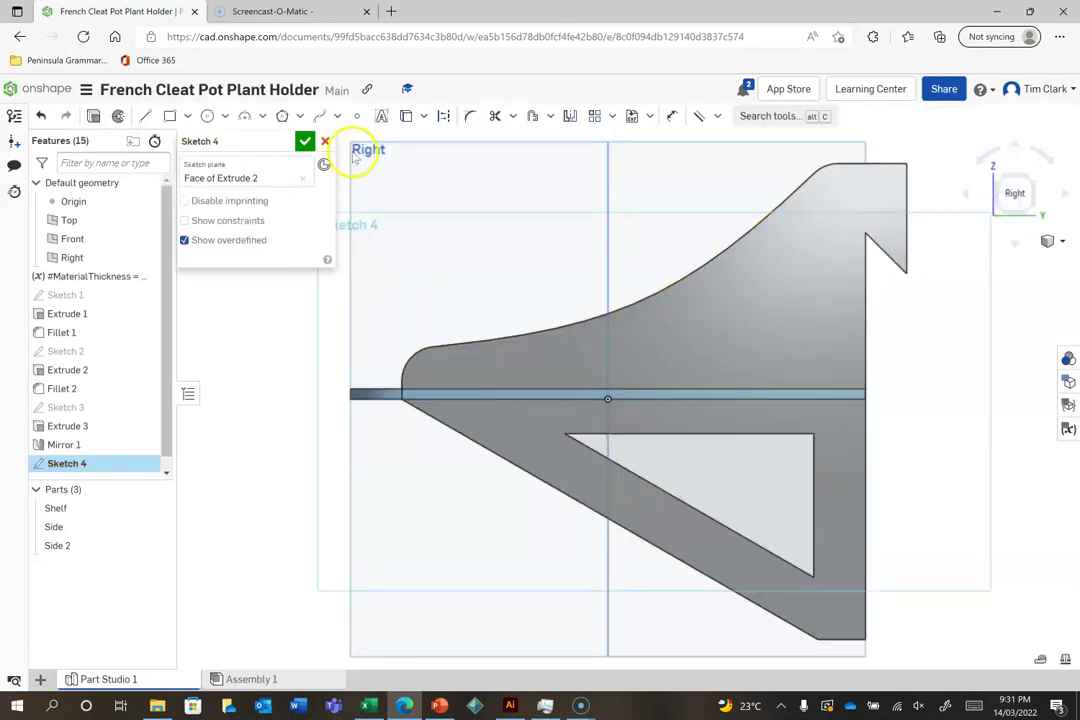
left_click(169, 116)
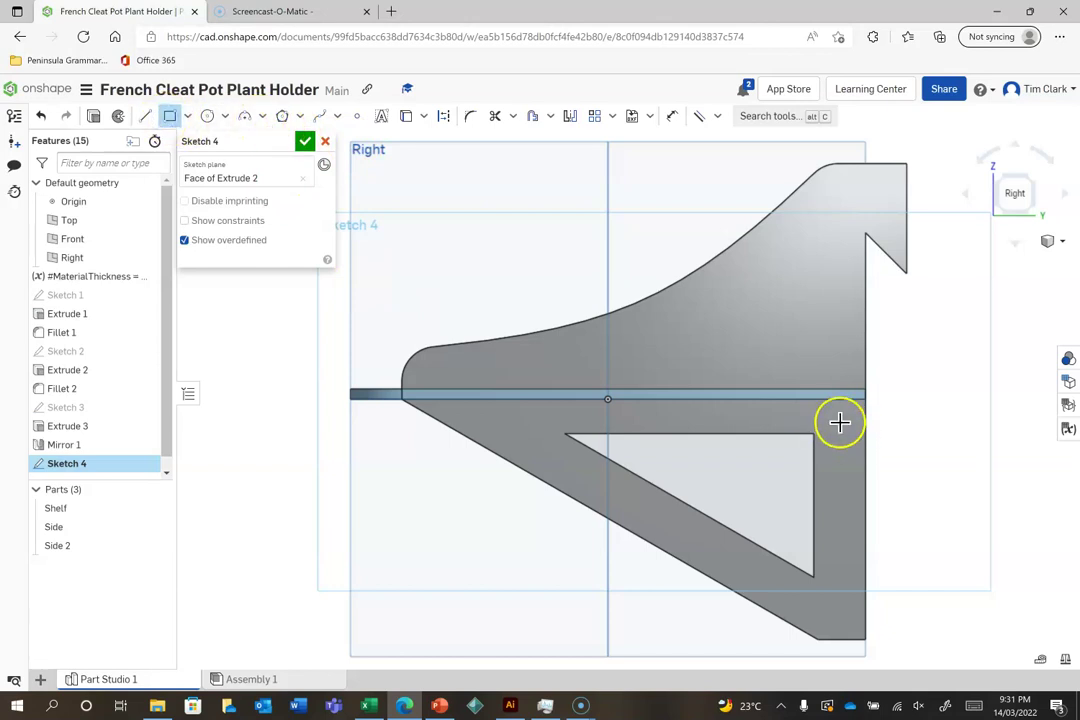
left_click(834, 428)
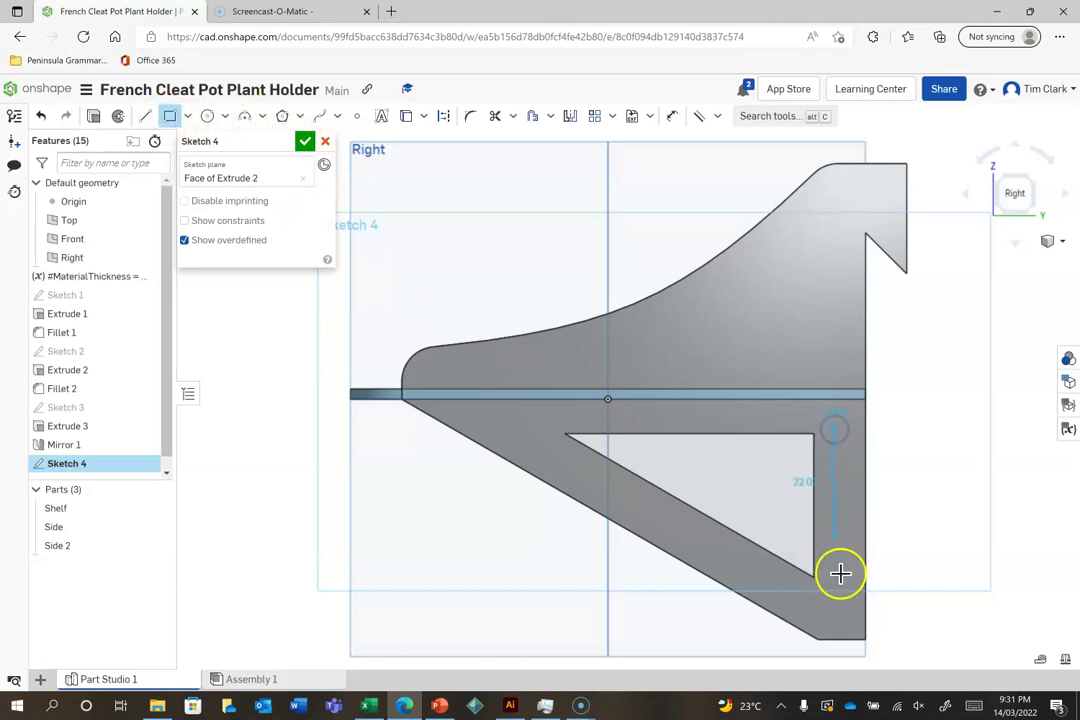
left_click(848, 611)
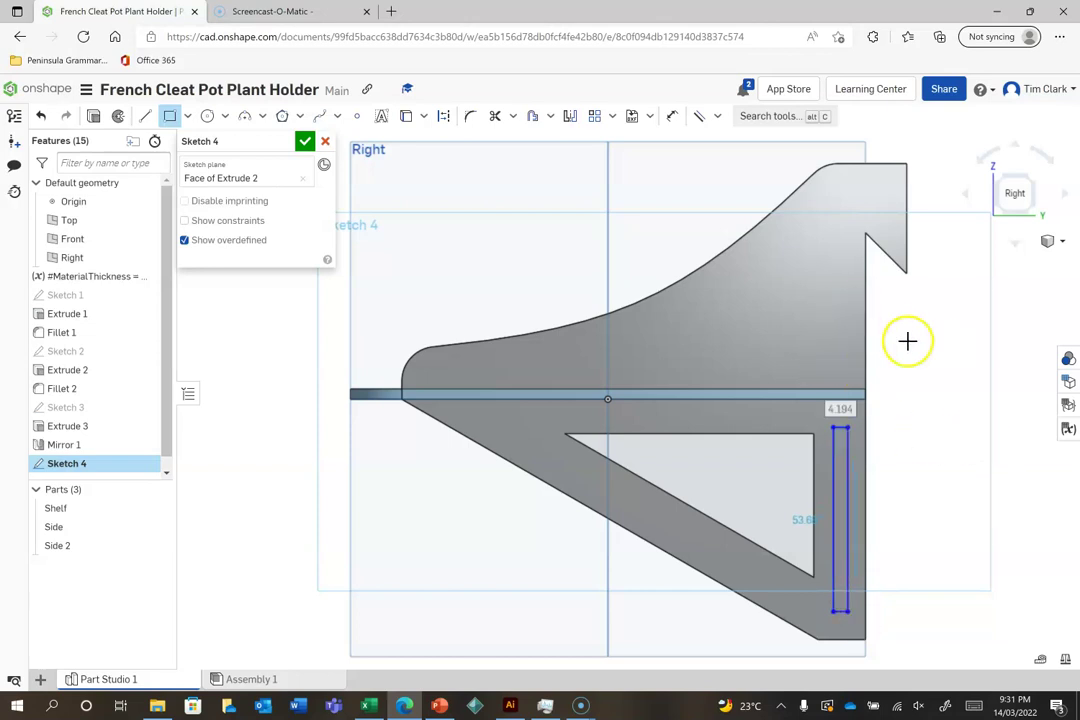
- Dimension the gap between the rectangle's top edge and the shelf's lower edge as #MaterialThickness
left_click(673, 117)
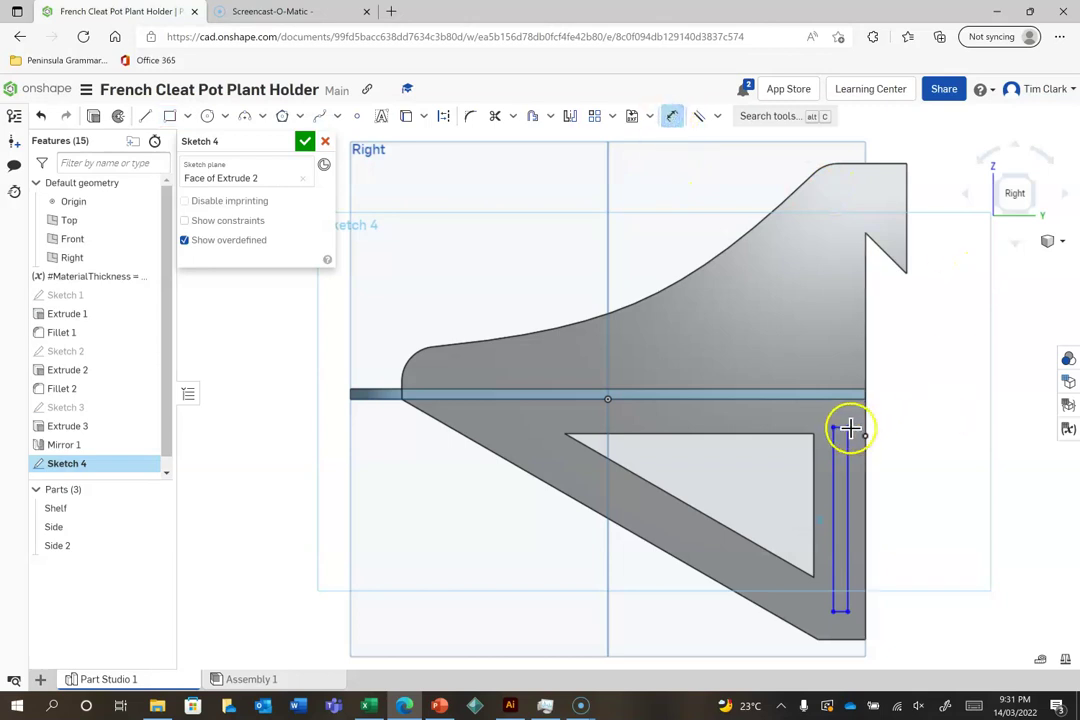
left_click(839, 398)
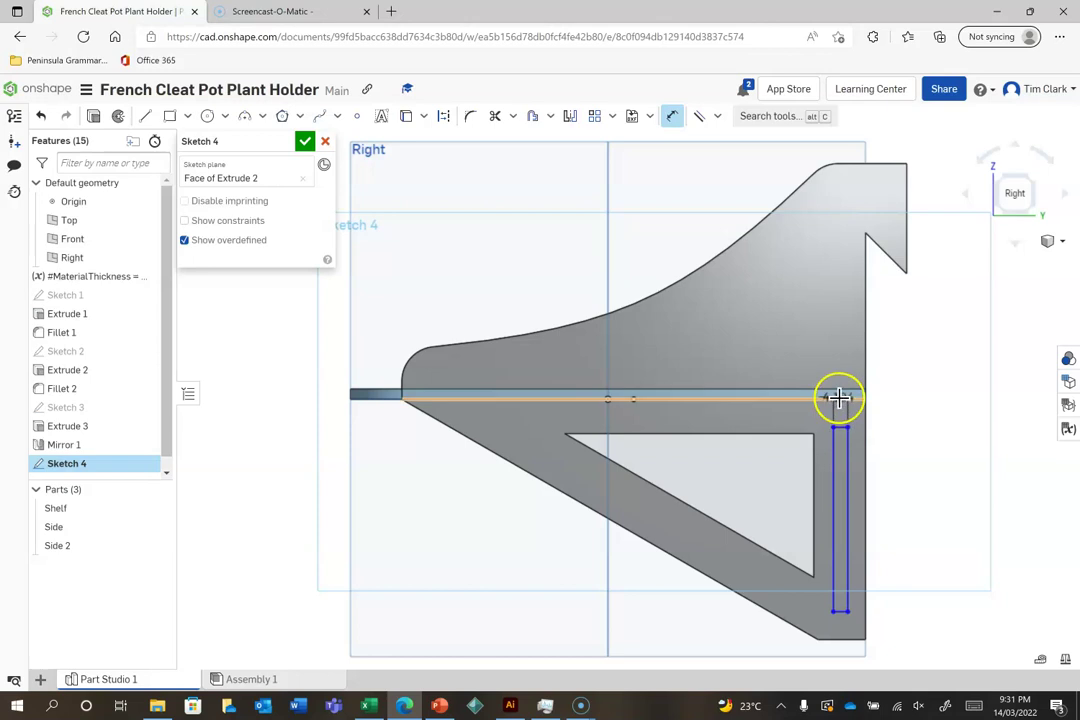
left_click(906, 414)
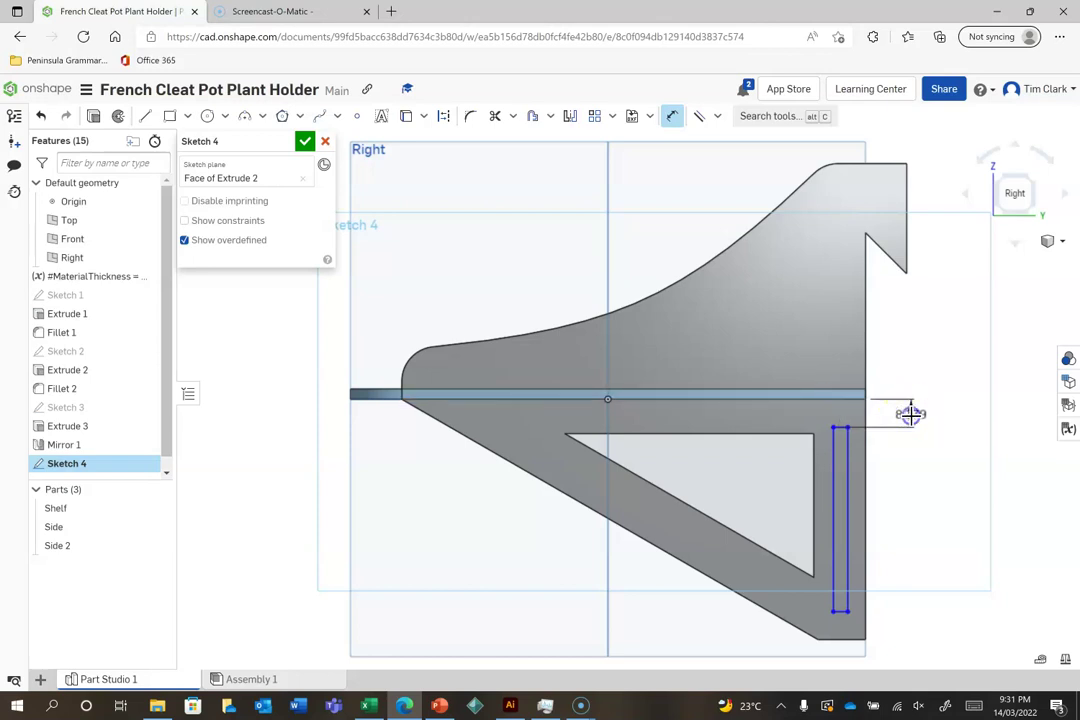
type("m")
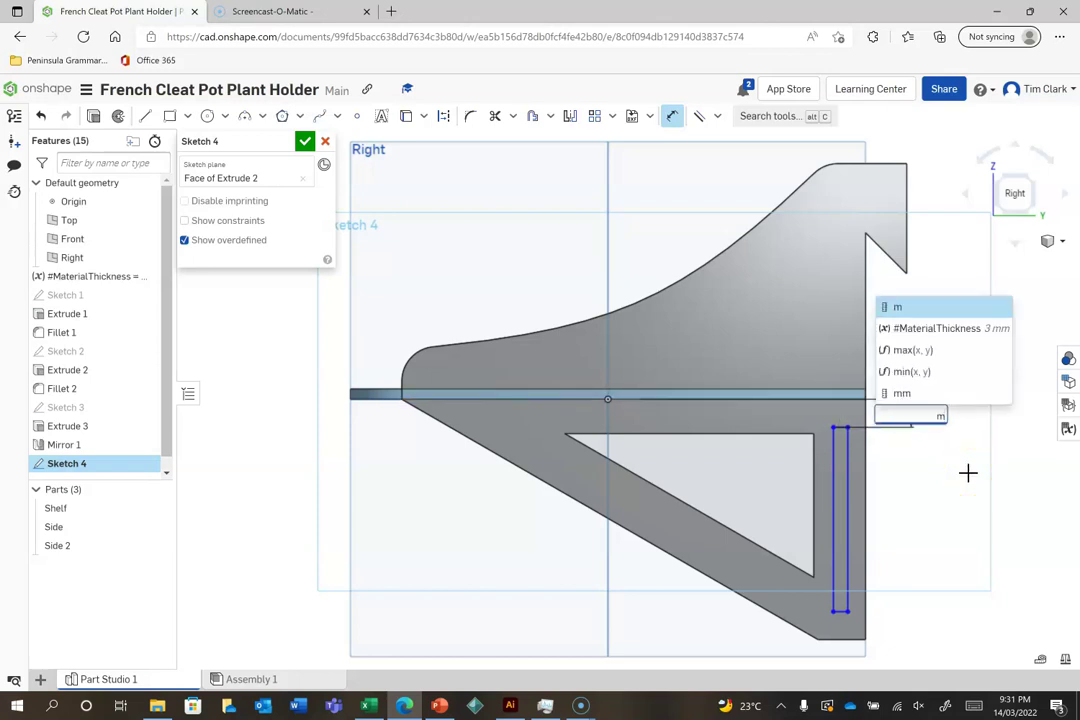
left_click(965, 328)
left_click(962, 355)
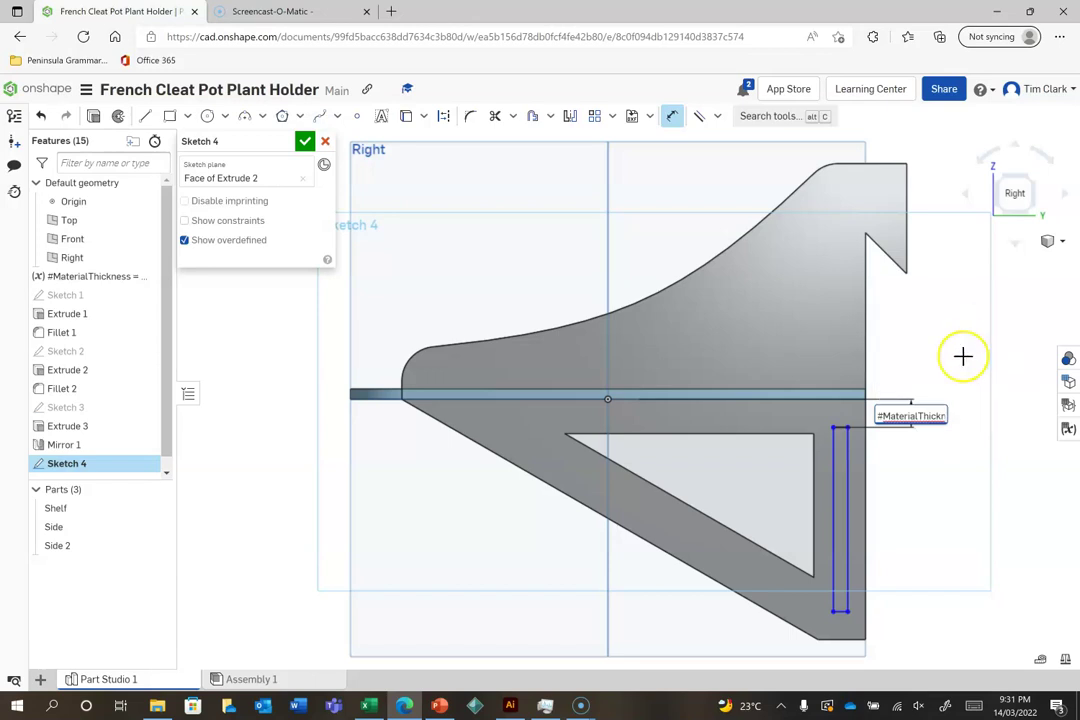
- Dimension the gap between the rectangle's bottom edge and the Side's bottom edge as #MaterialThickness
left_click(845, 480)
left_click(850, 640)
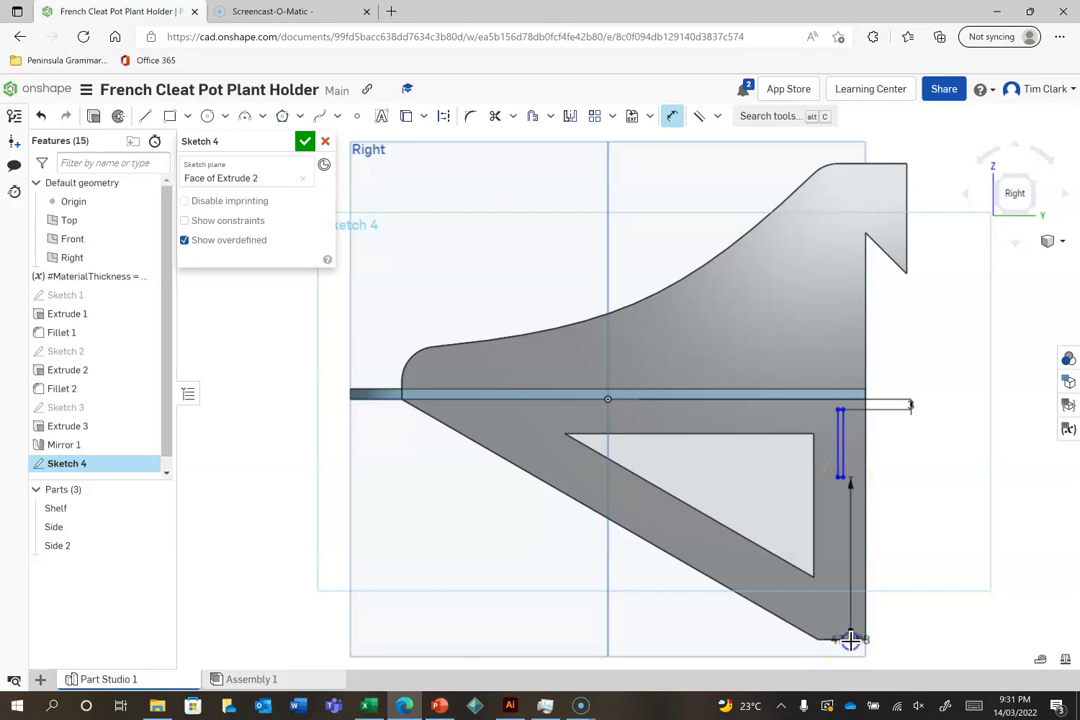
left_click(952, 626)
type("m")
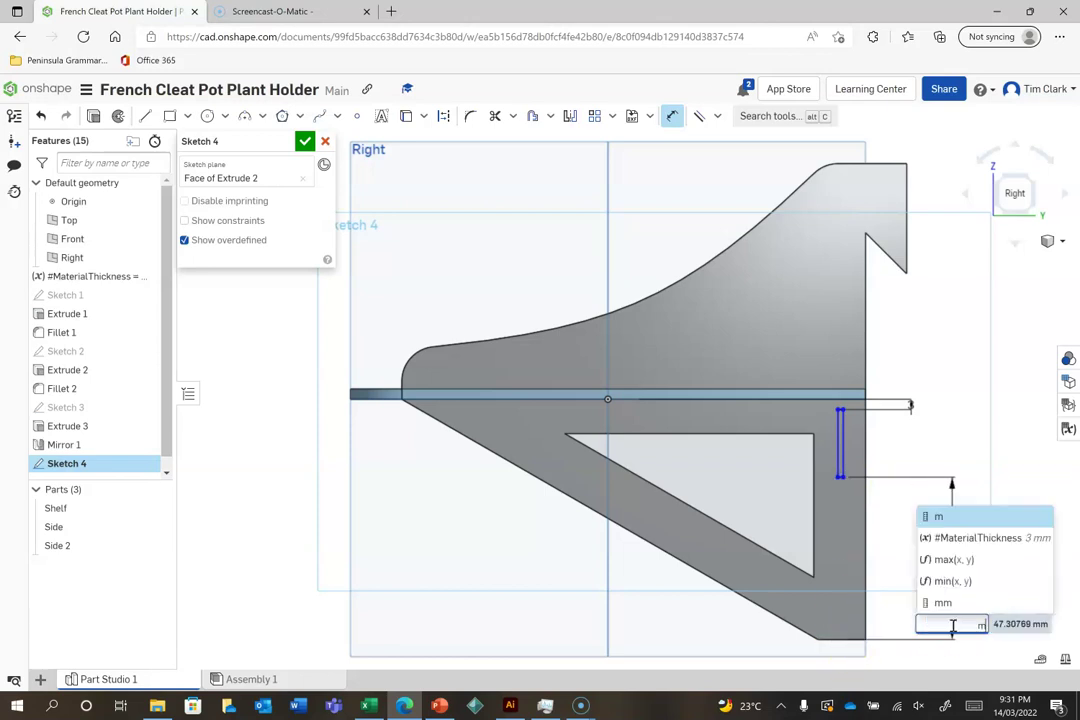
type("a")
key("Return")
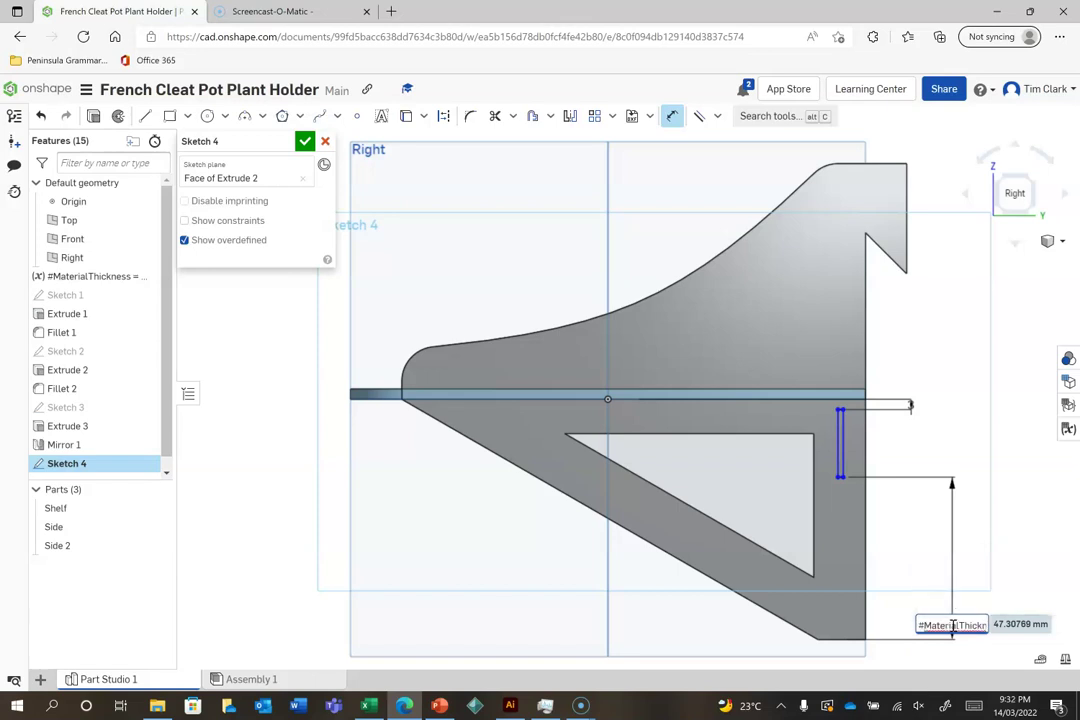
key("Return")
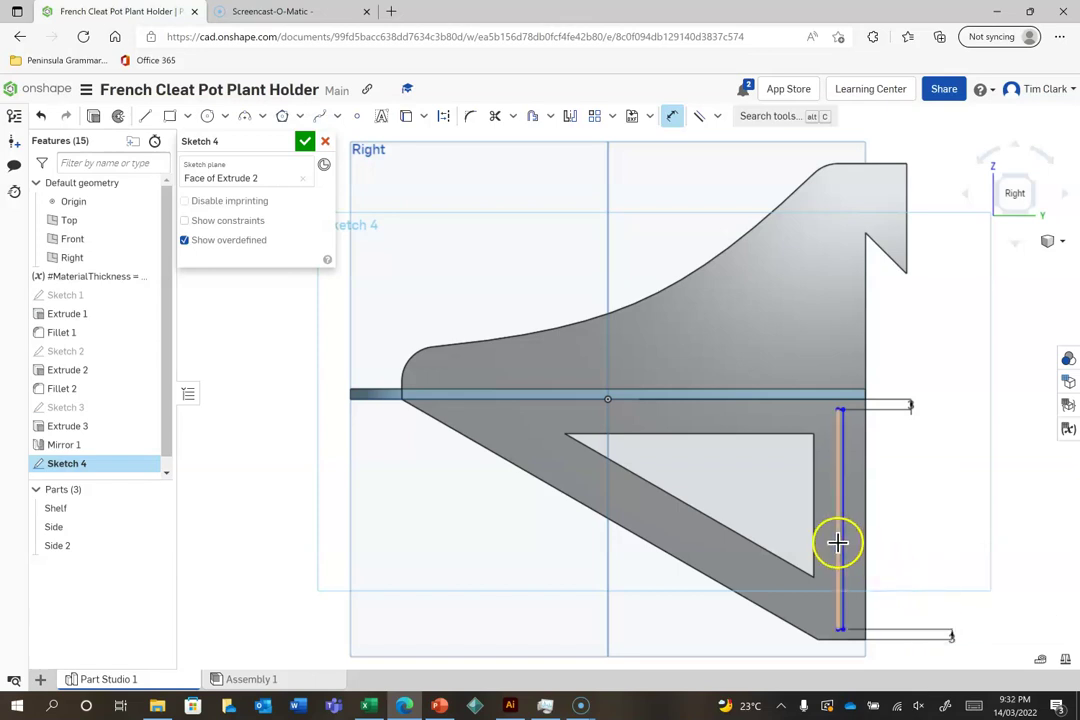
- Dimension the narrow rectangle's width as #MaterialThickness
left_click_drag(845, 542, 840, 654)
left_click(840, 654)
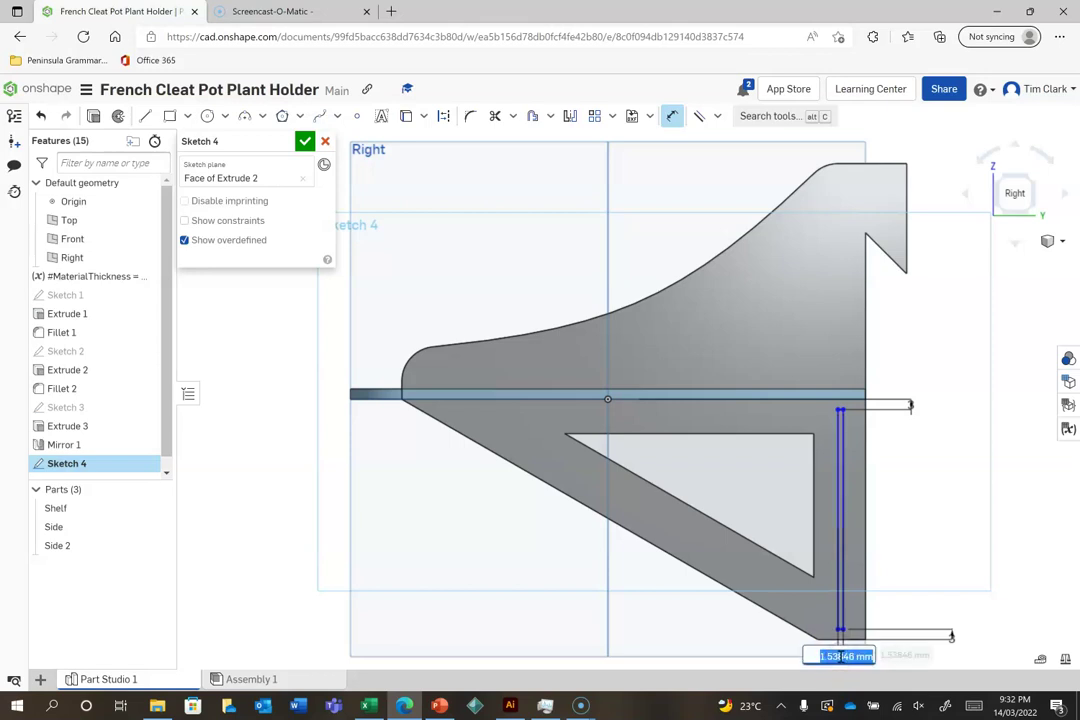
type("mat")
key("Return")
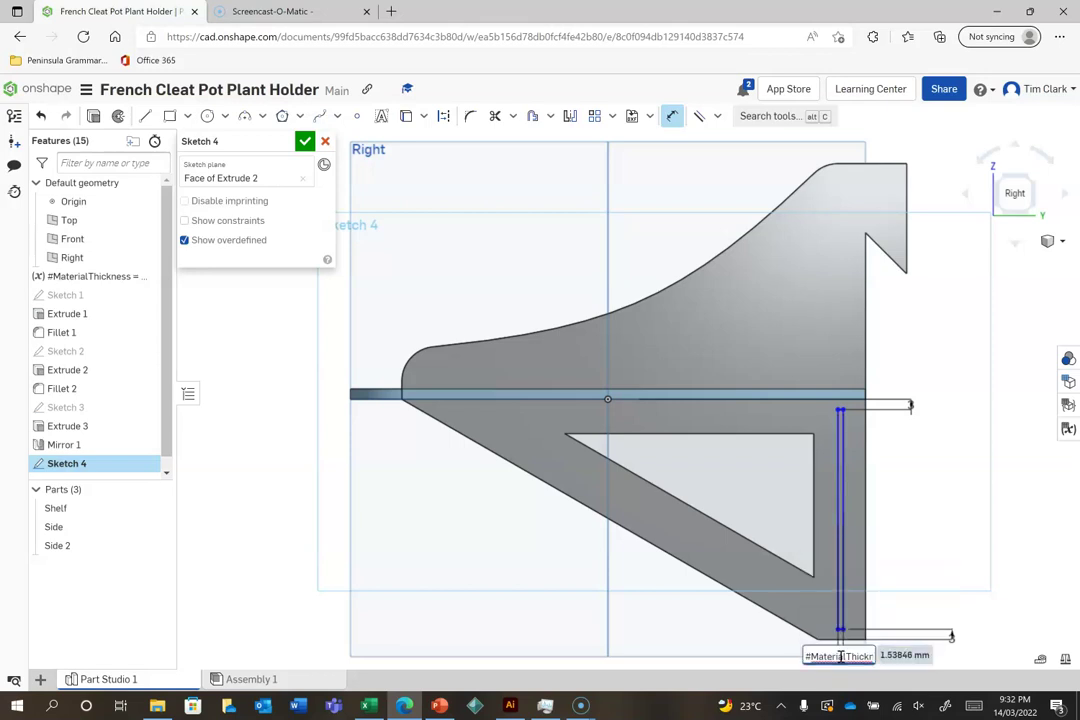
key("Return")
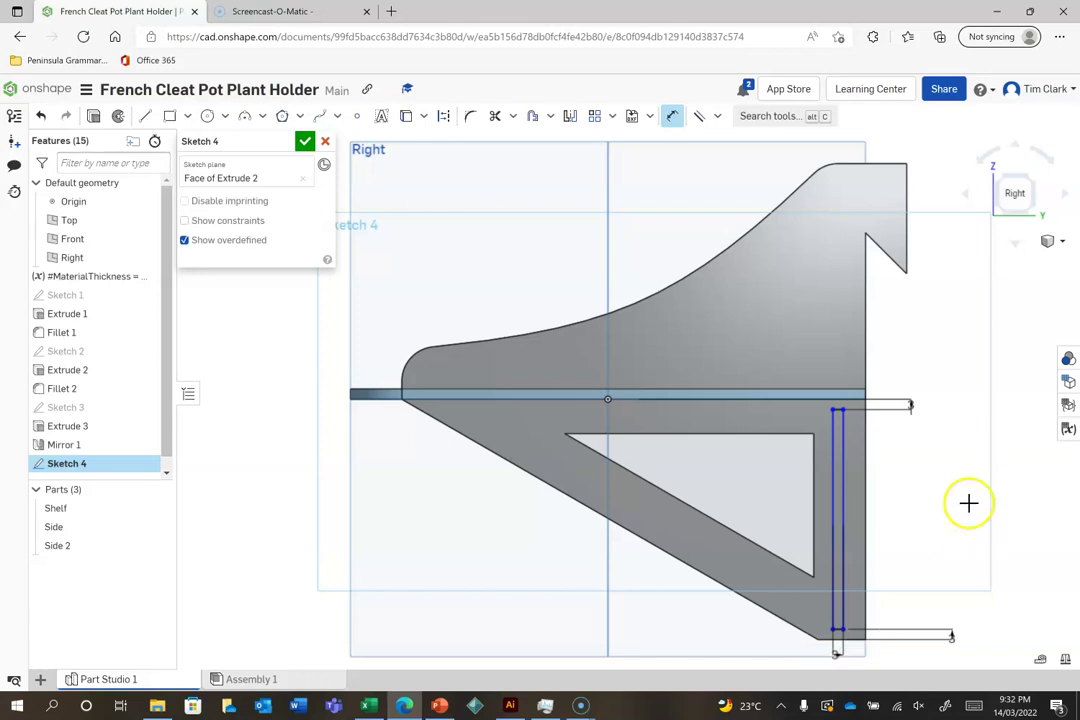
- Draw a construction line about 3.2 mm long from the narrow rectangle's bottom-edge midpoint to the midpoint of the Side's bottom edge
scroll(906, 511, "up", 1)
scroll(906, 511, "down", 1)
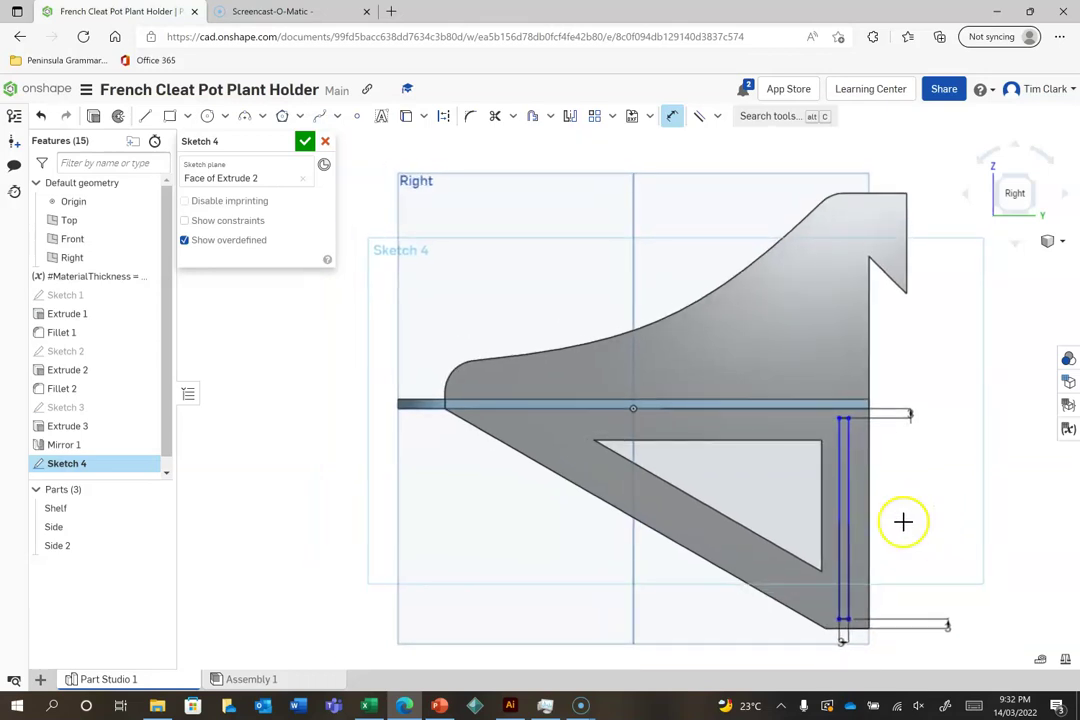
scroll(868, 652, "up", 2)
scroll(868, 652, "up", 4)
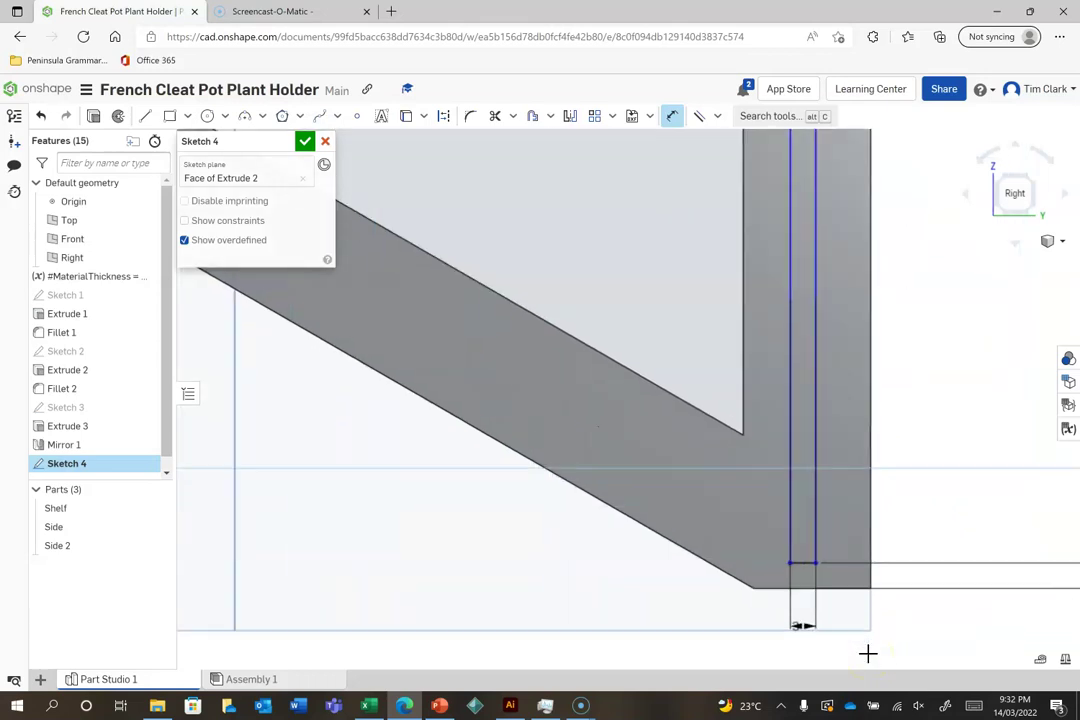
left_click(653, 370)
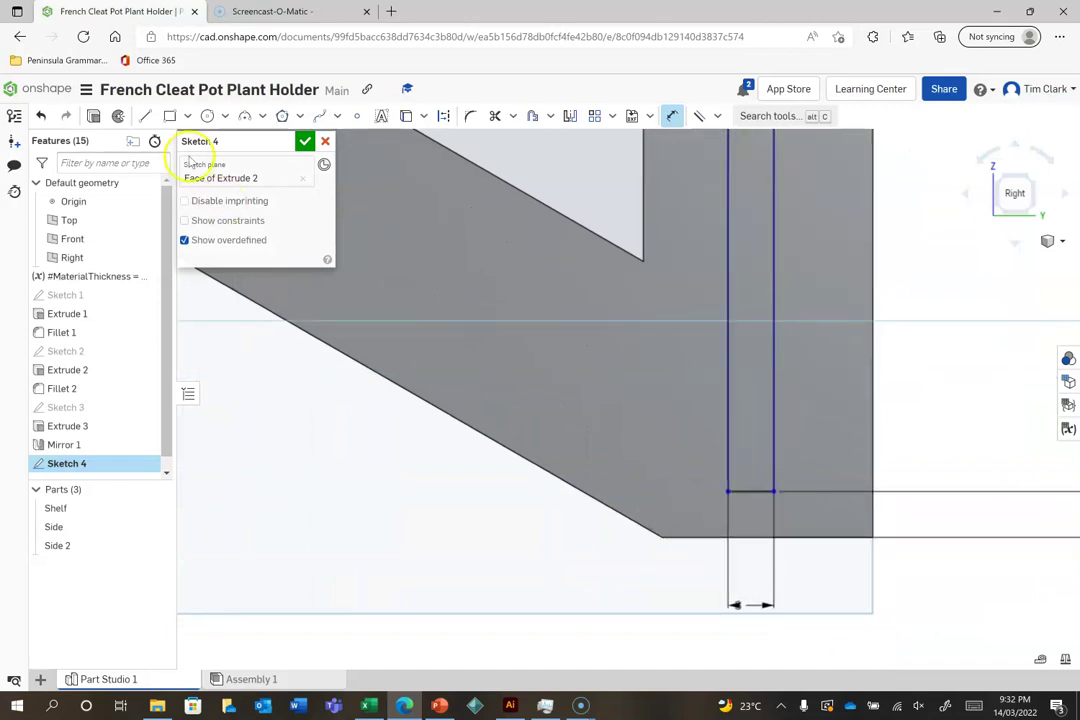
left_click(146, 117)
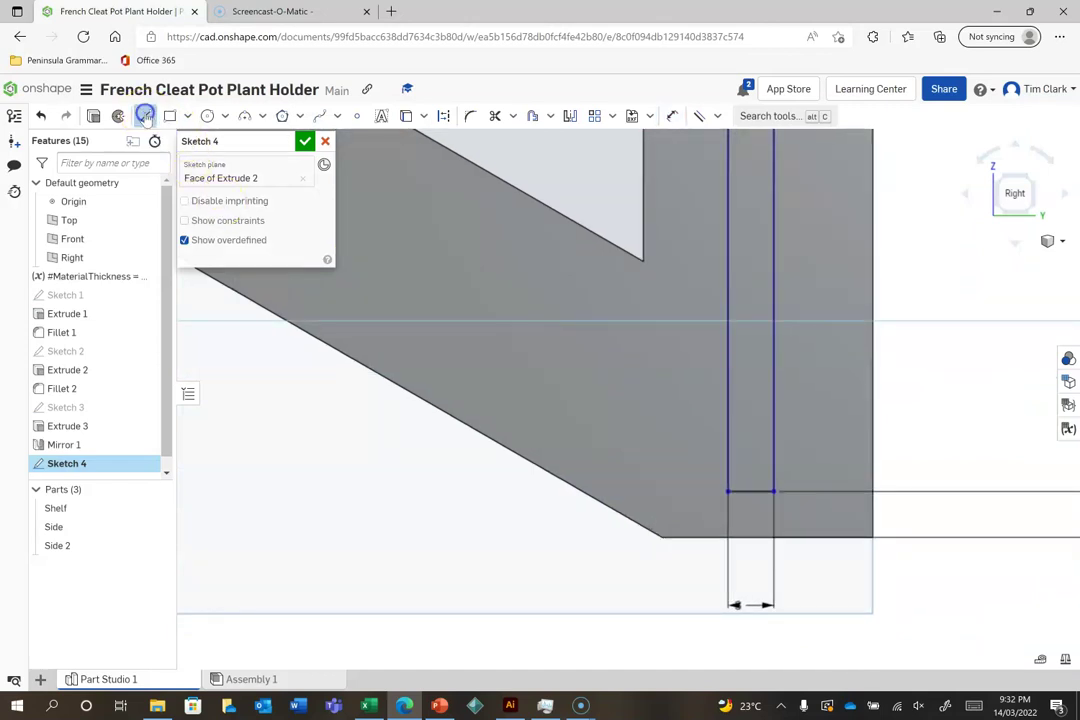
left_click(440, 117)
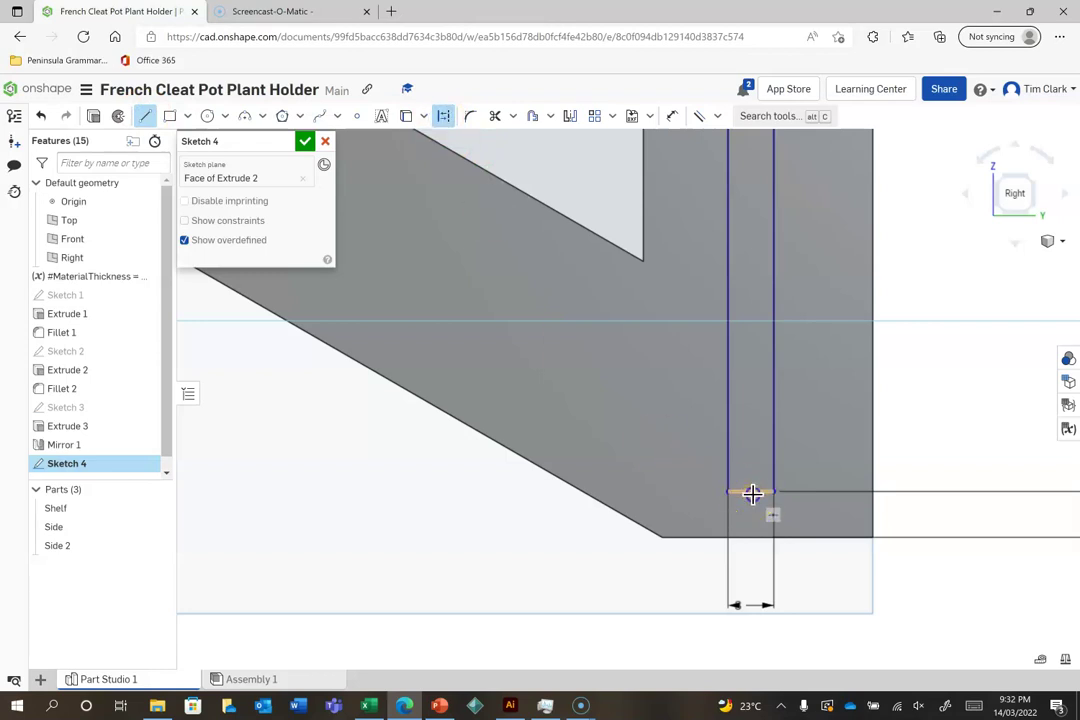
left_click_drag(752, 493, 763, 541)
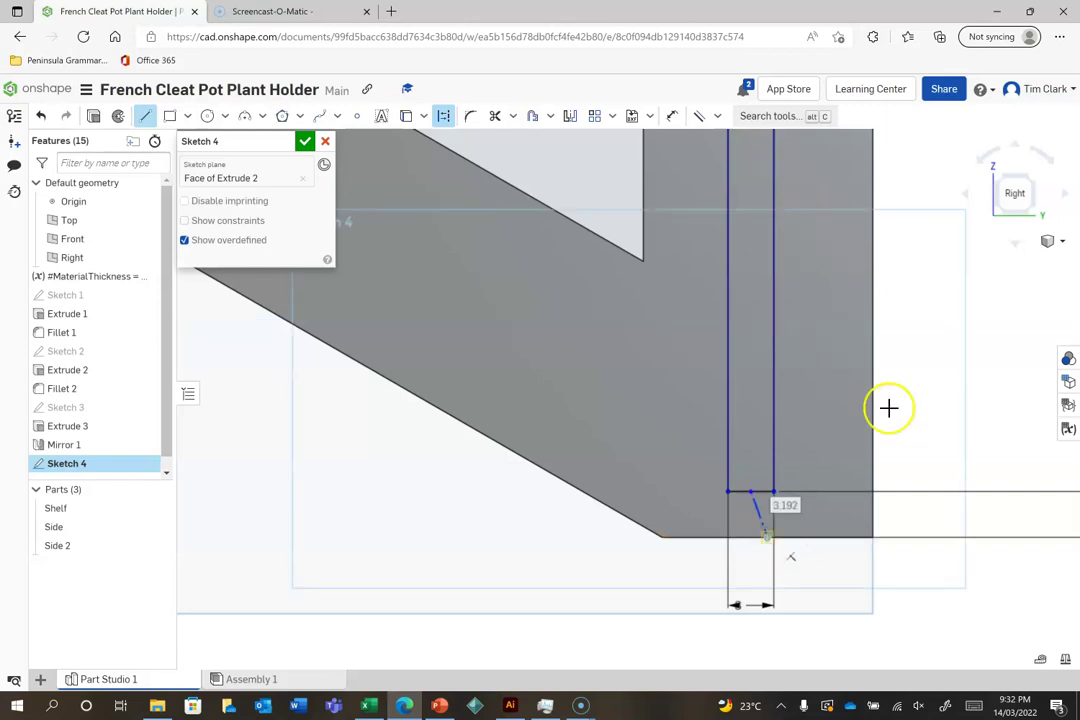
- Constrain the construction line vertical to centre the narrow rectangle over the Side's bottom edge
left_click(716, 116)
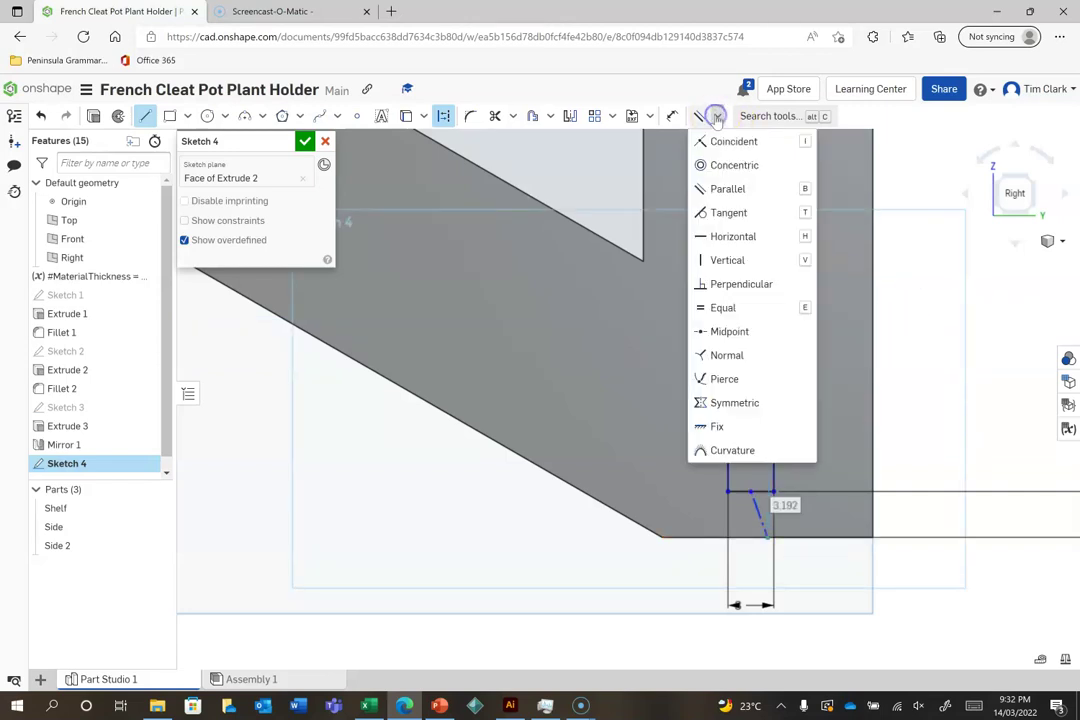
left_click(724, 262)
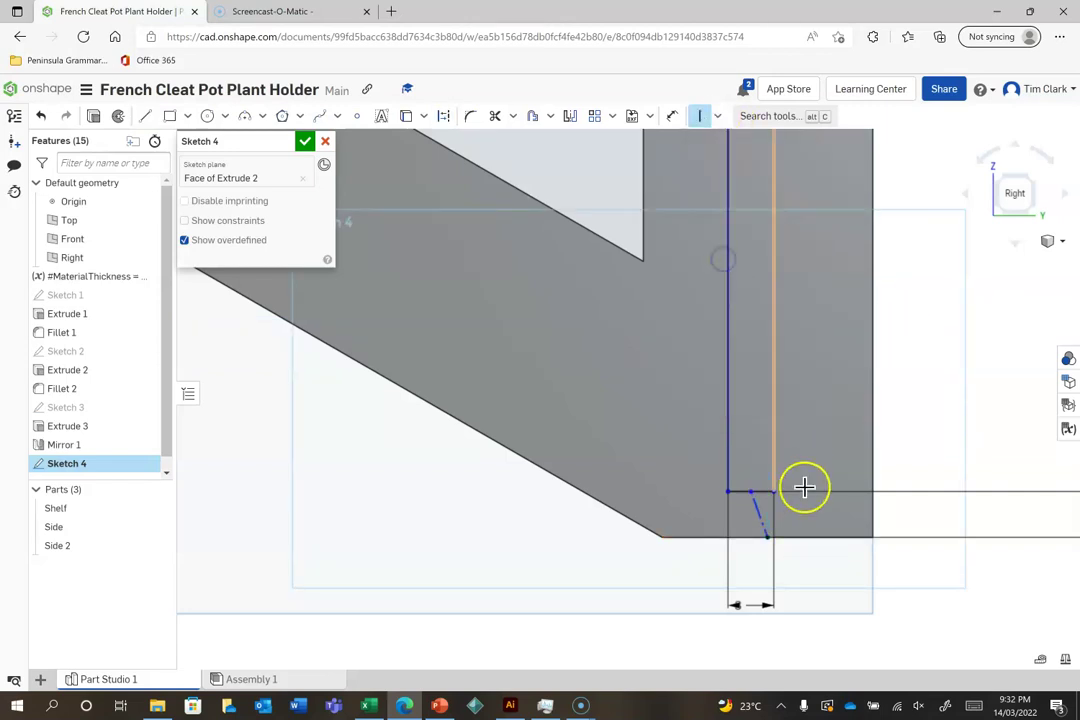
left_click(761, 514)
left_click(1015, 349)
- Examine the narrow rectangle's placement on the Side relative to the shelf, triangular cut-out and back edge
scroll(875, 427, "down", 3)
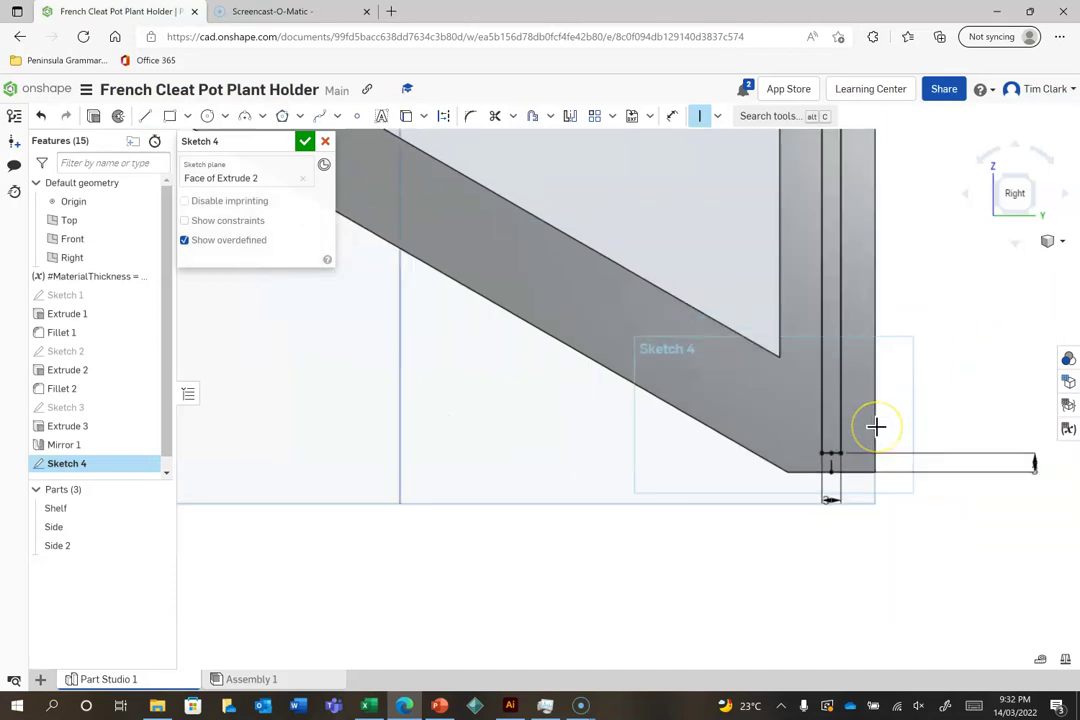
scroll(836, 201, "down", 3)
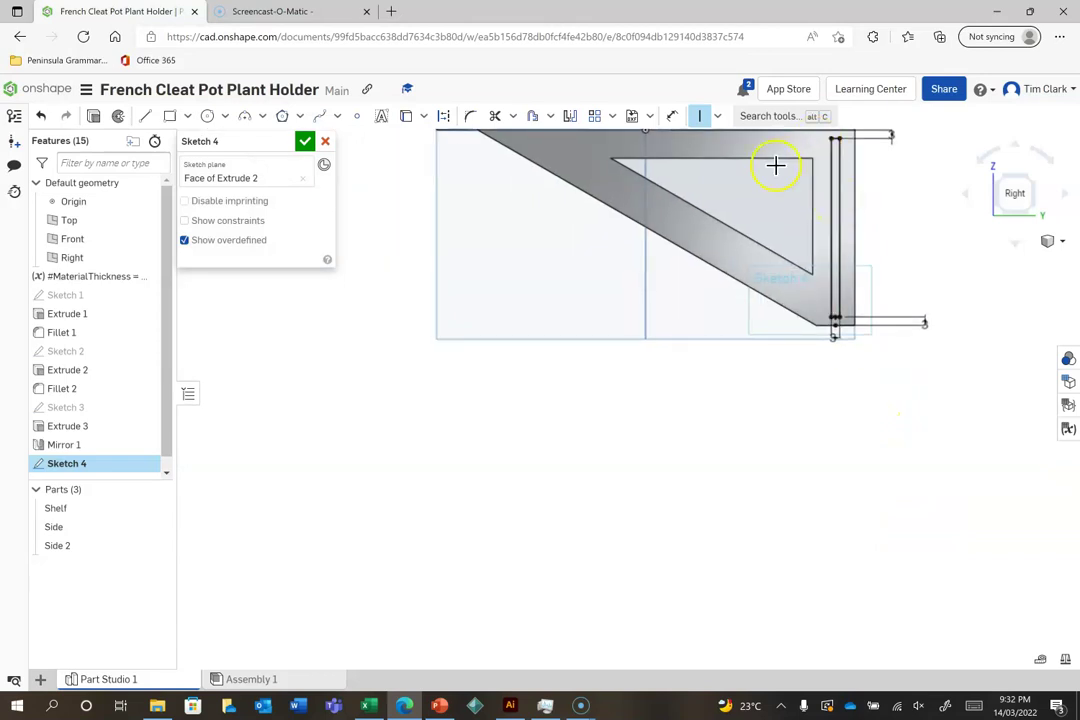
scroll(487, 380, "down", 3)
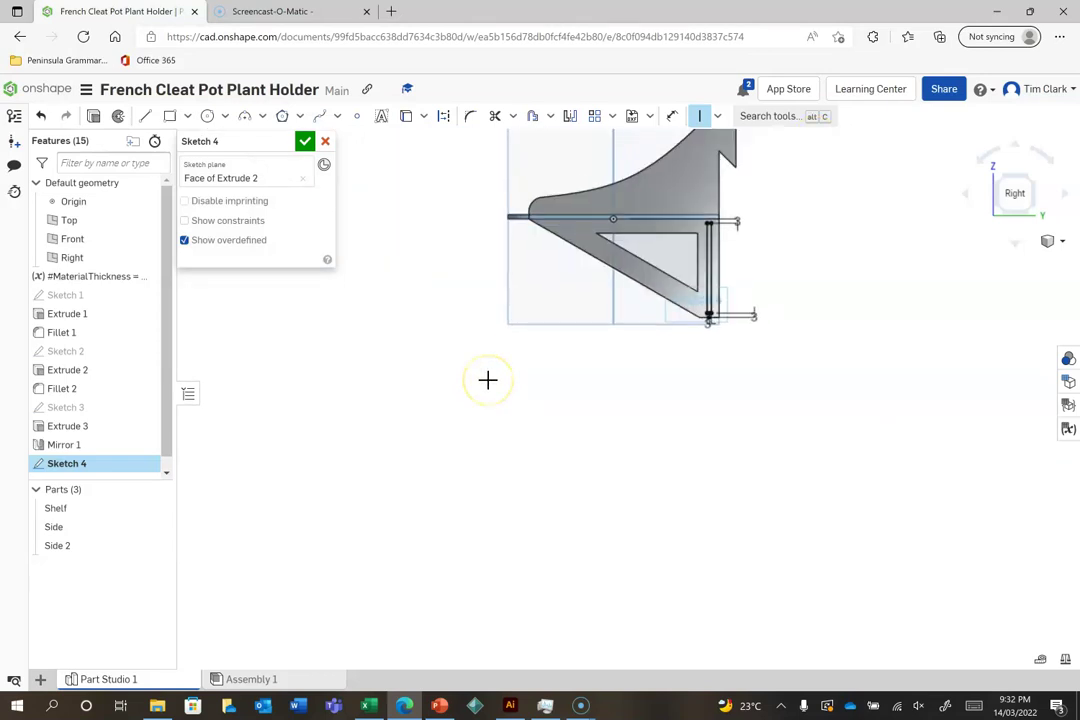
scroll(653, 176, "up", 2)
scroll(653, 176, "down", 2)
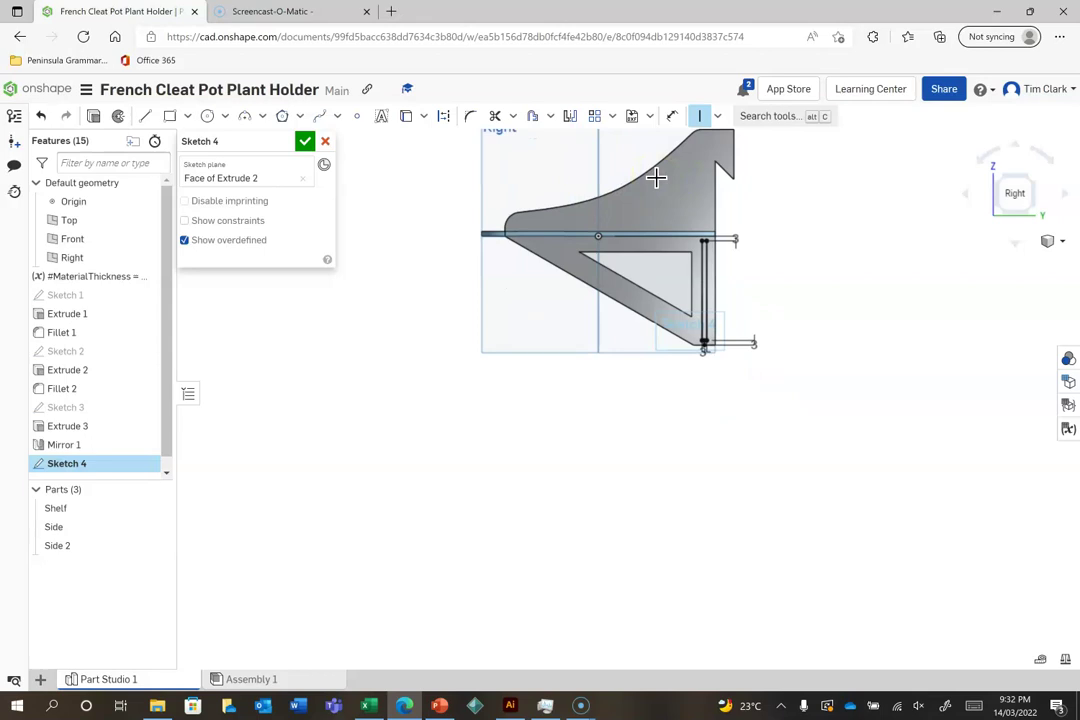
scroll(656, 178, "up", 3)
scroll(422, 210, "down", 1)
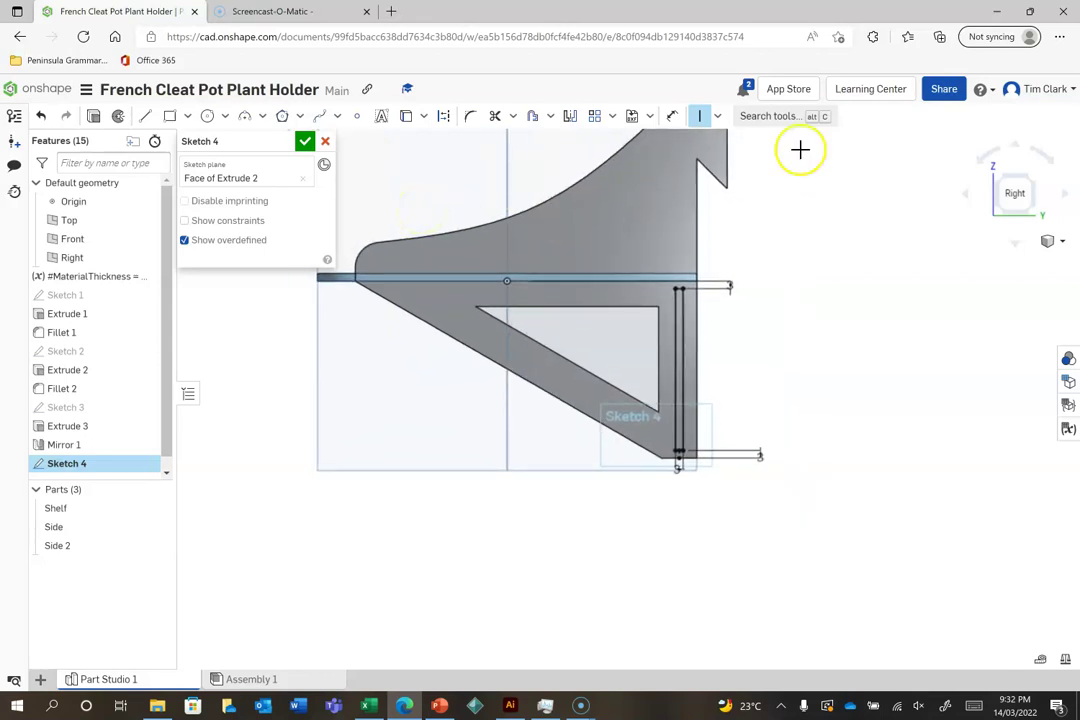
scroll(815, 160, "up", 2)
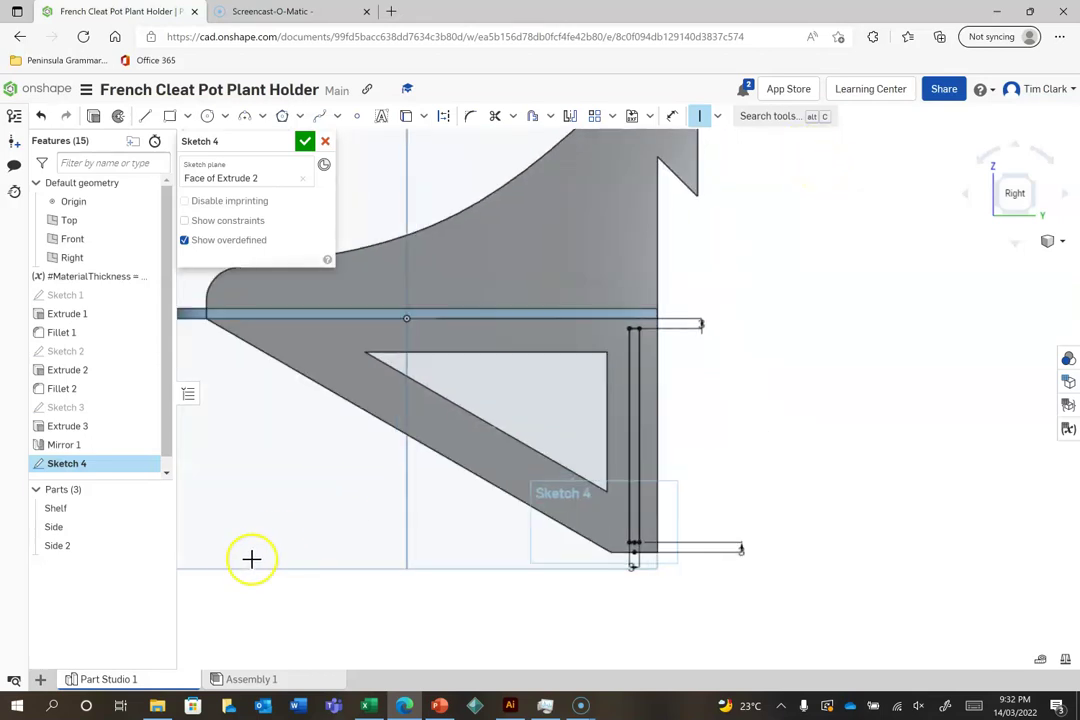
scroll(251, 559, "down", 3)
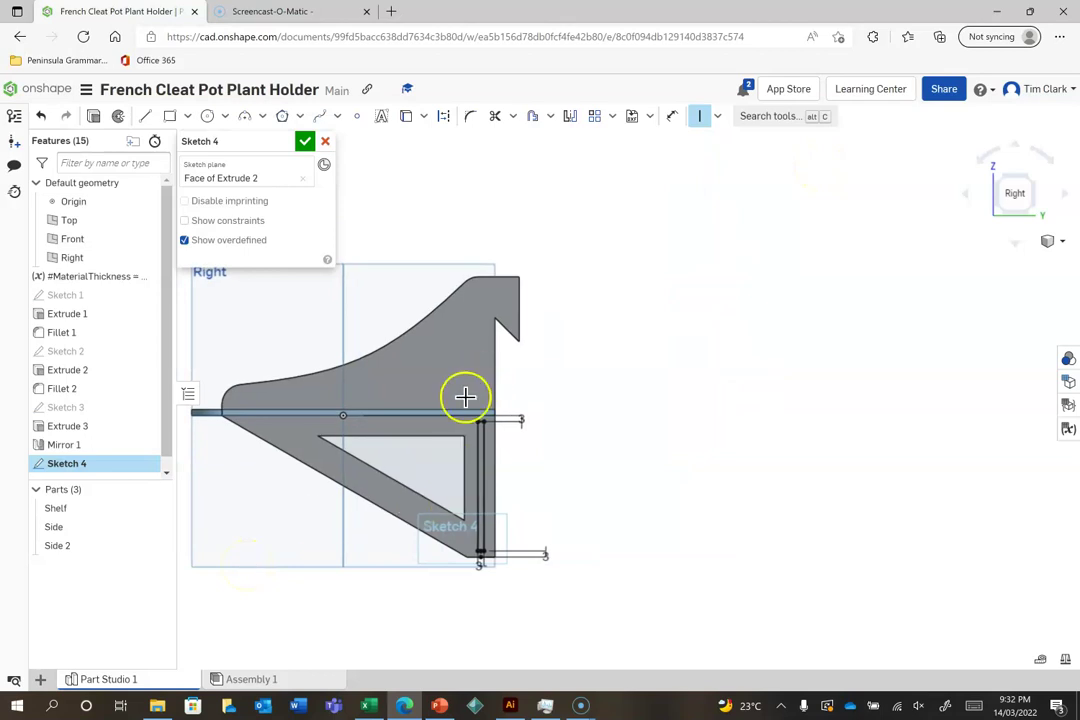
scroll(449, 422, "up", 2)
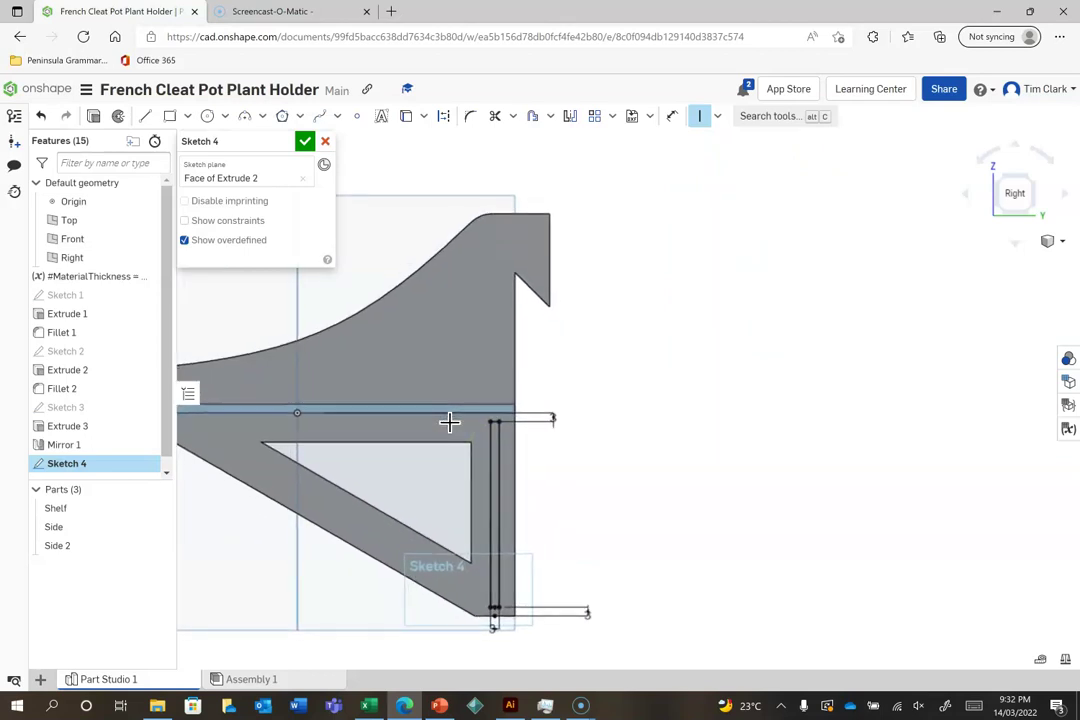
scroll(449, 422, "down", 1)
left_click(493, 465)
left_click(958, 263)
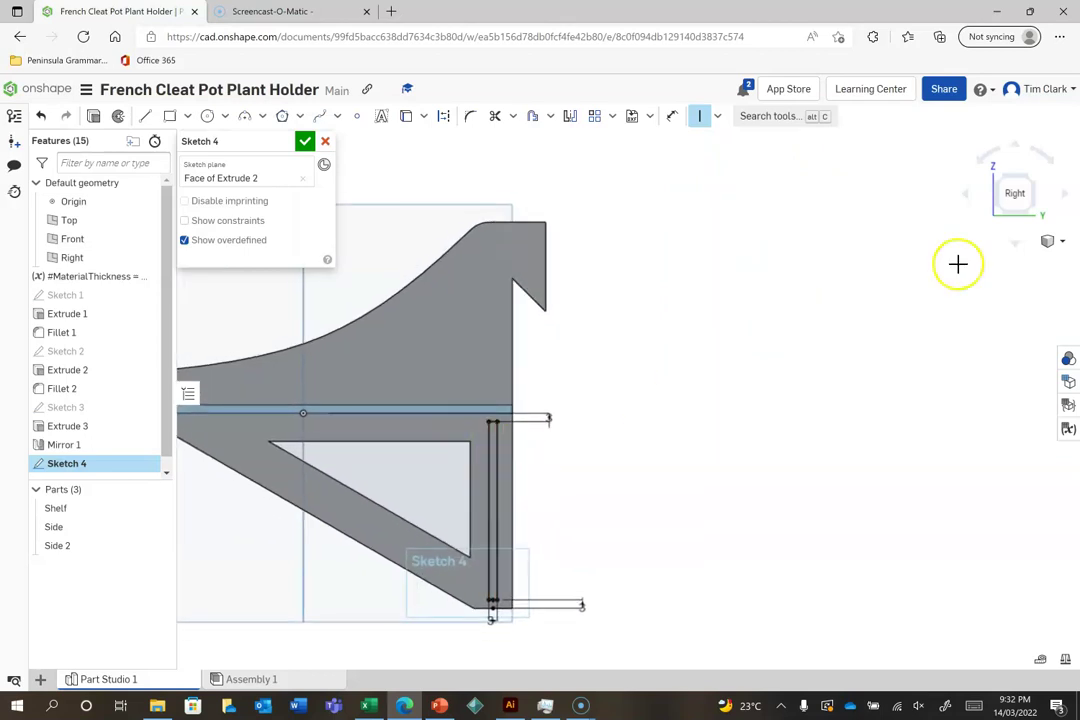
- Finish the slot sketch and extrude its narrow rectangle as a new part up to the outer face of Side 2
left_click(998, 176)
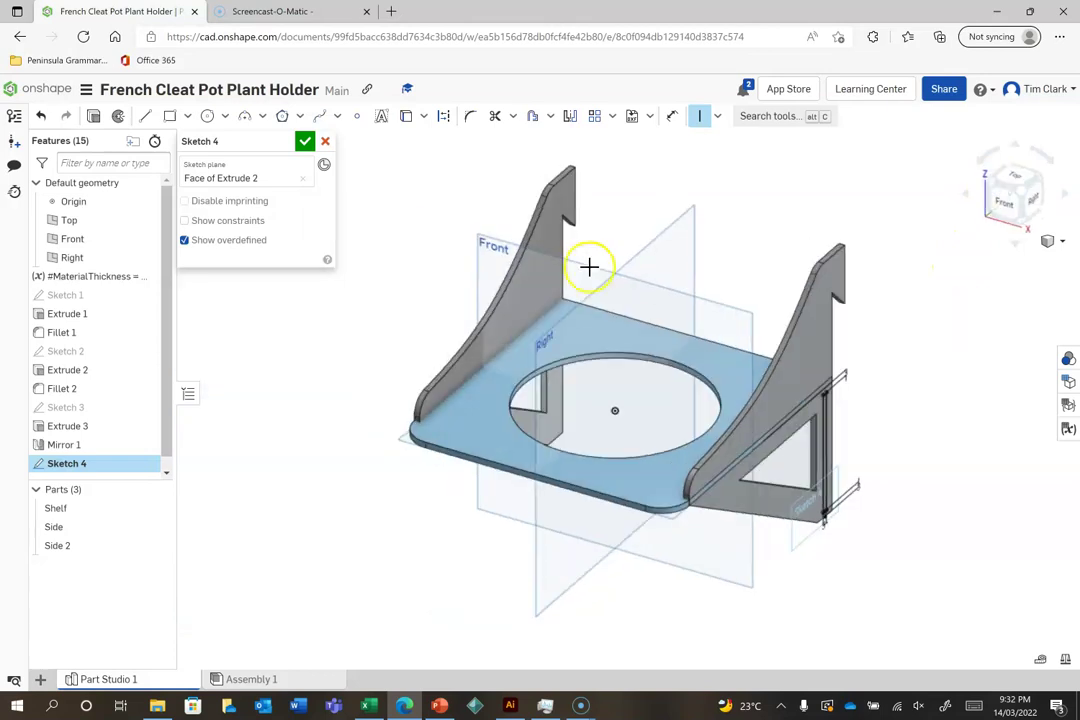
left_click(305, 141)
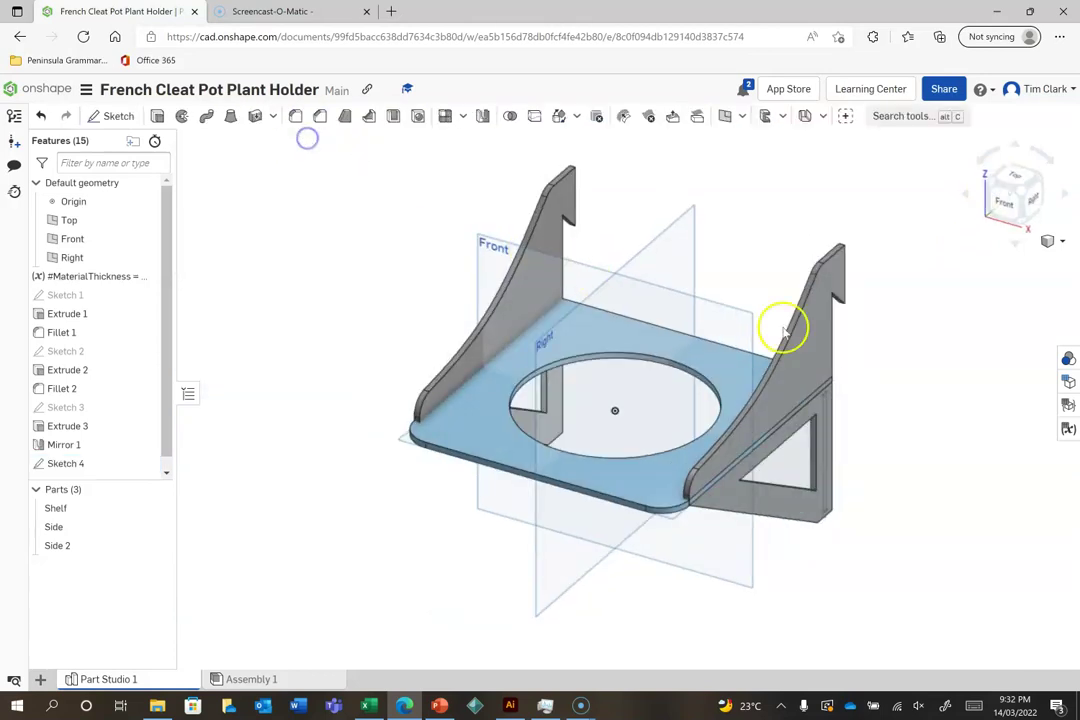
scroll(897, 485, "up", 5)
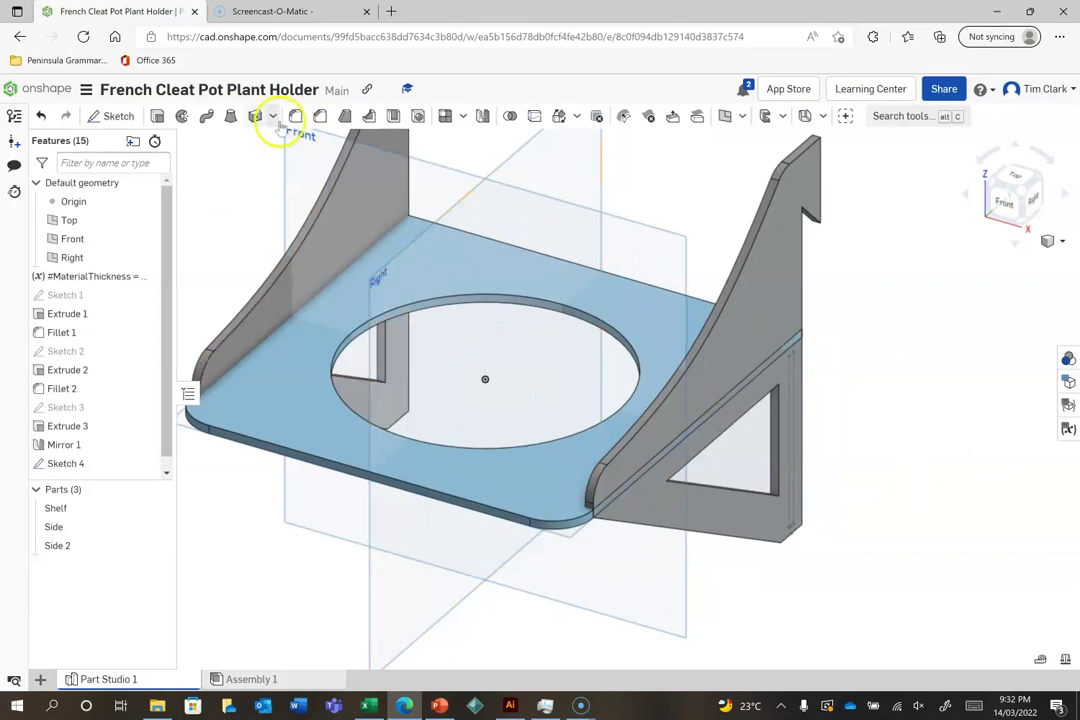
left_click(157, 116)
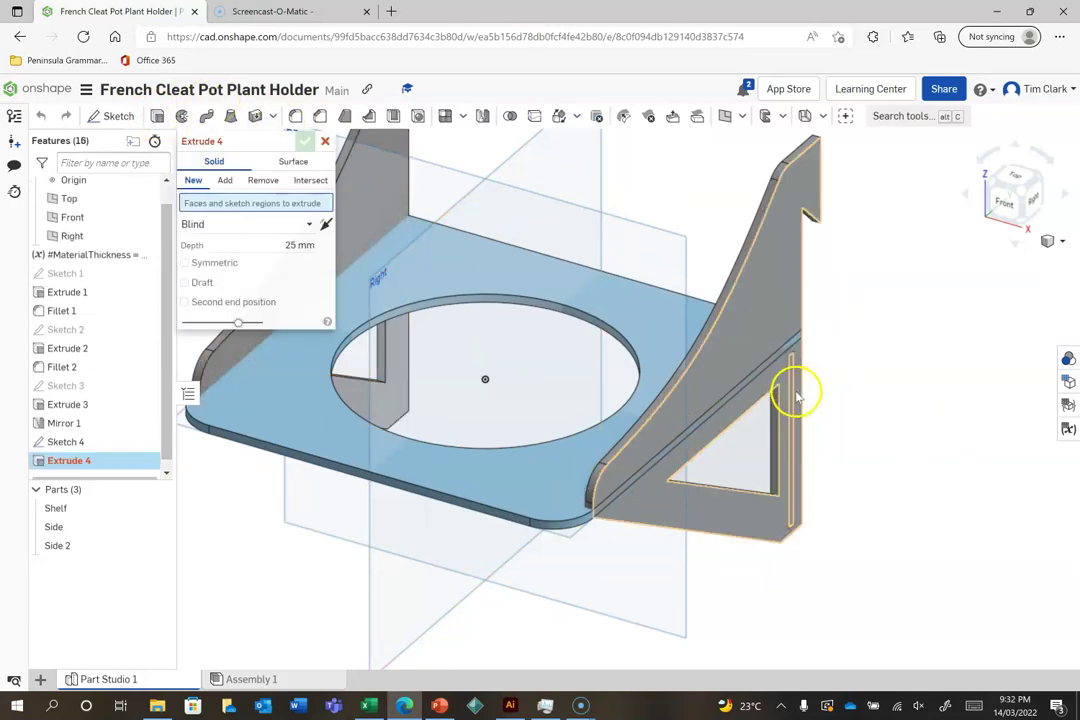
left_click(795, 399)
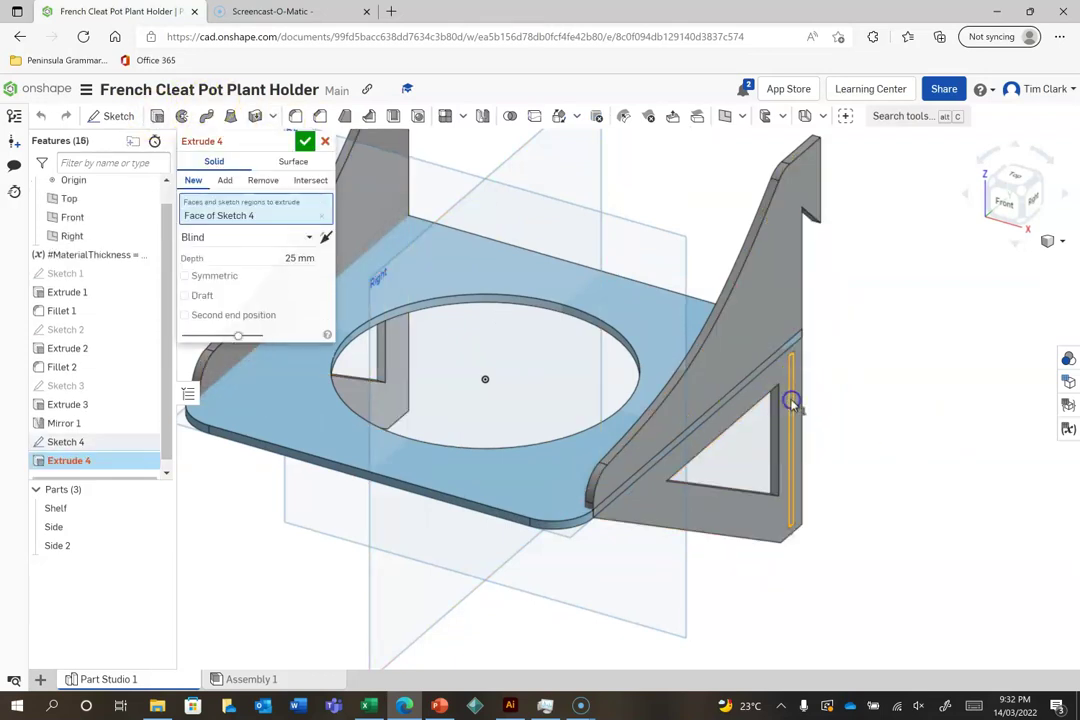
left_click(1040, 182)
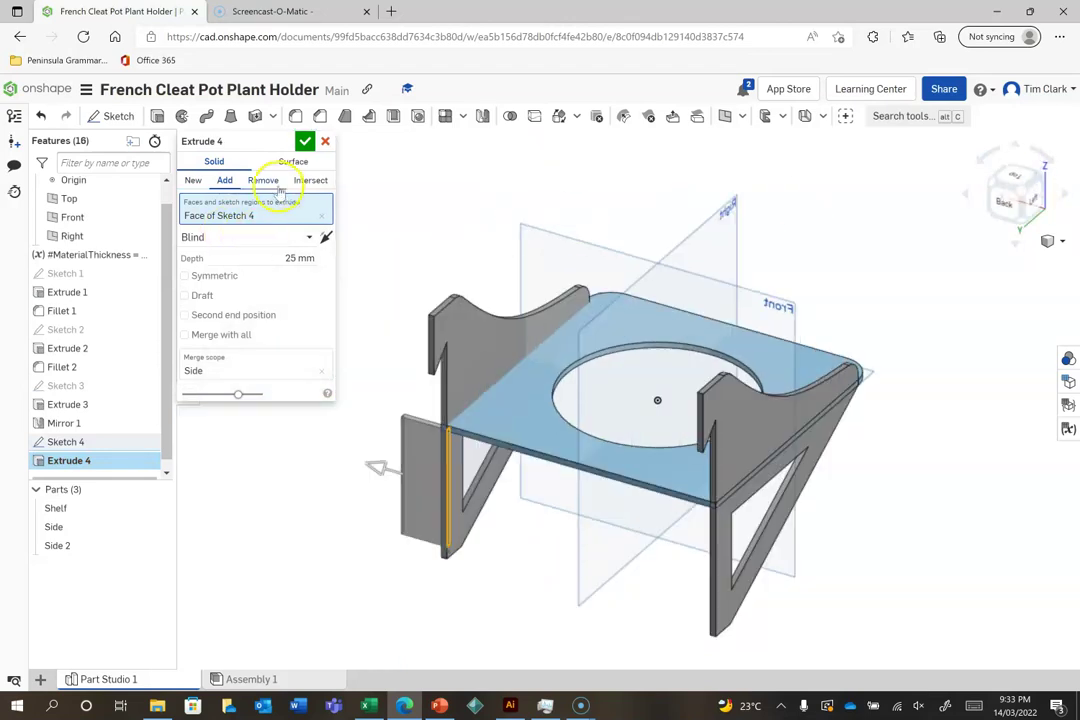
left_click(287, 237)
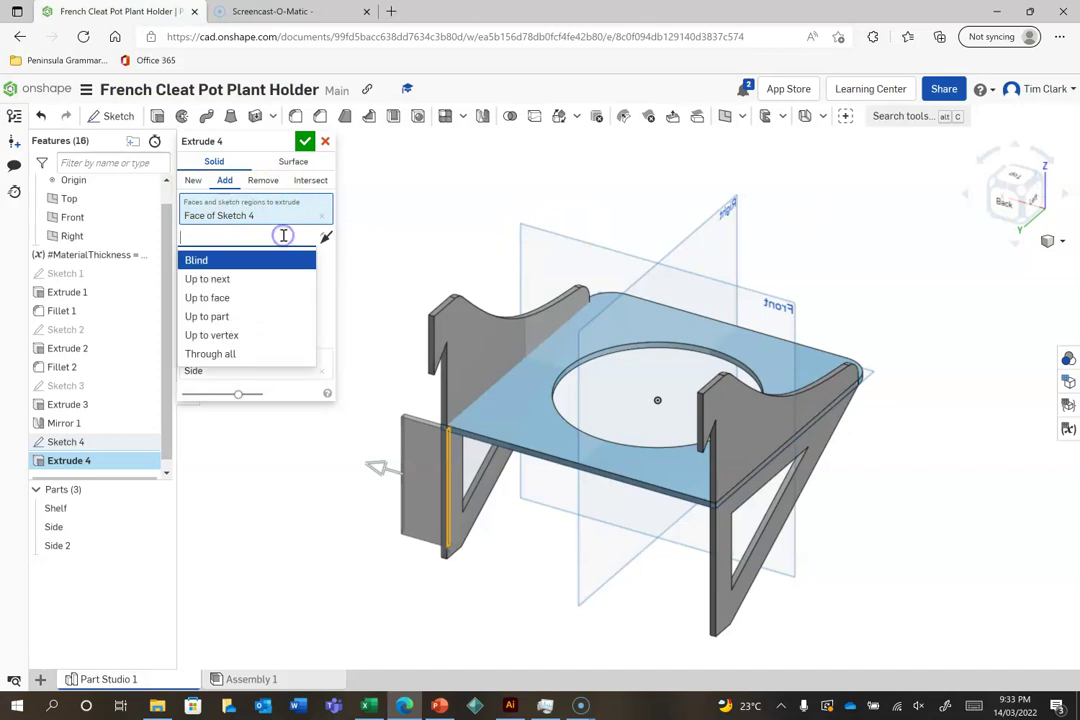
left_click(212, 299)
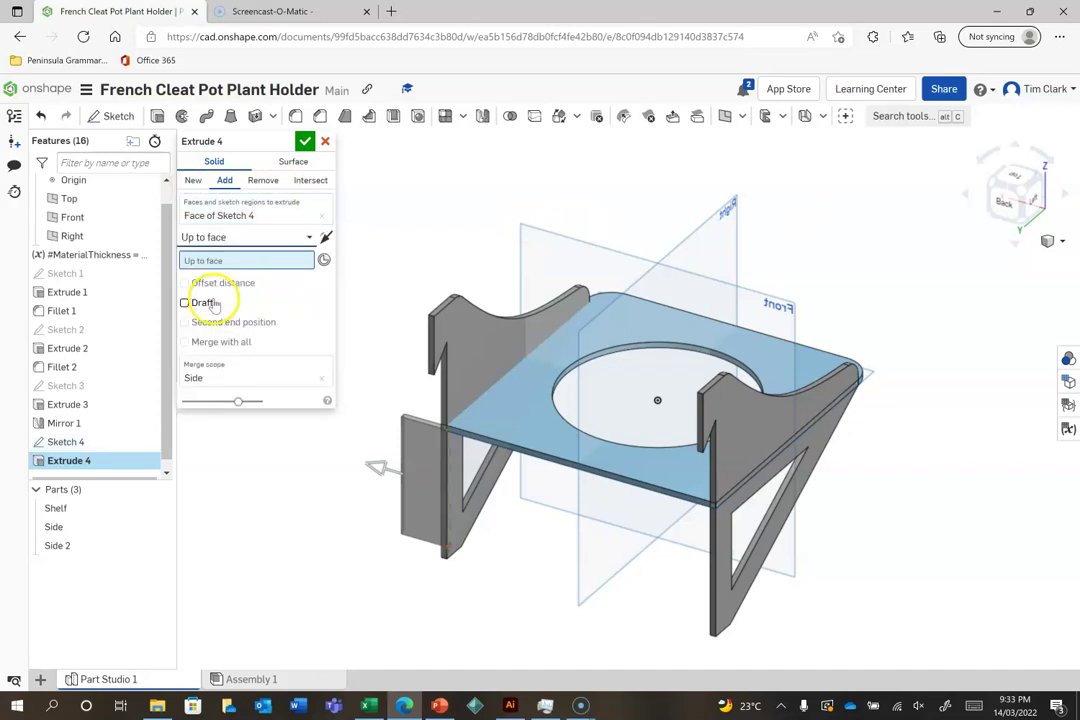
left_click(193, 181)
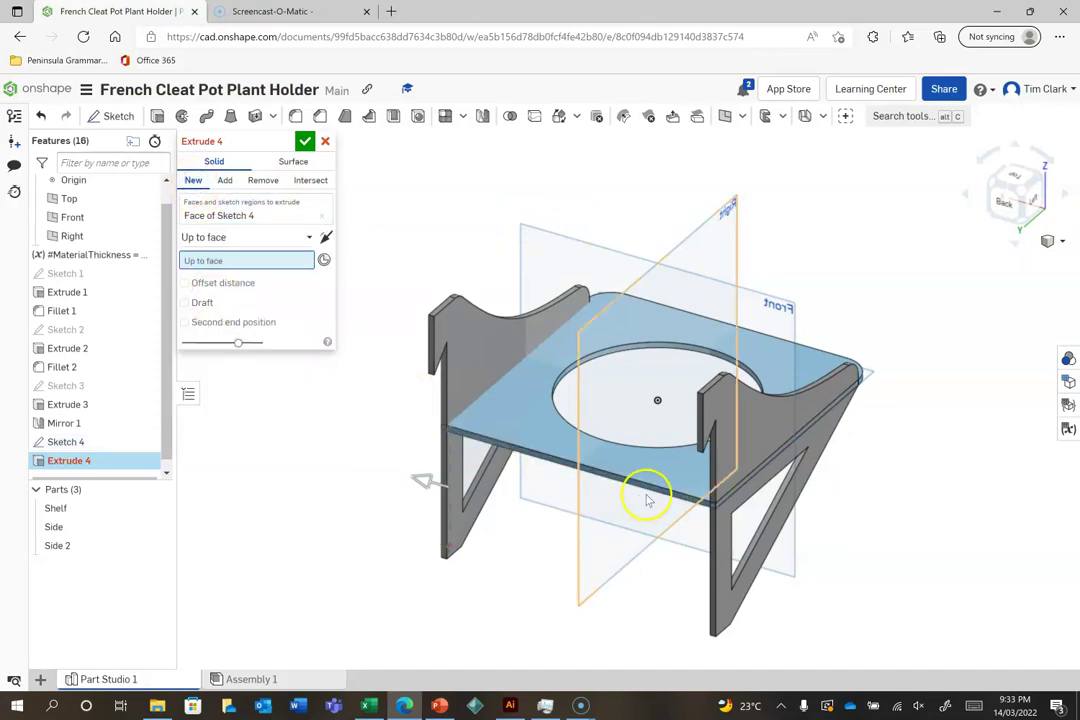
left_click(726, 580)
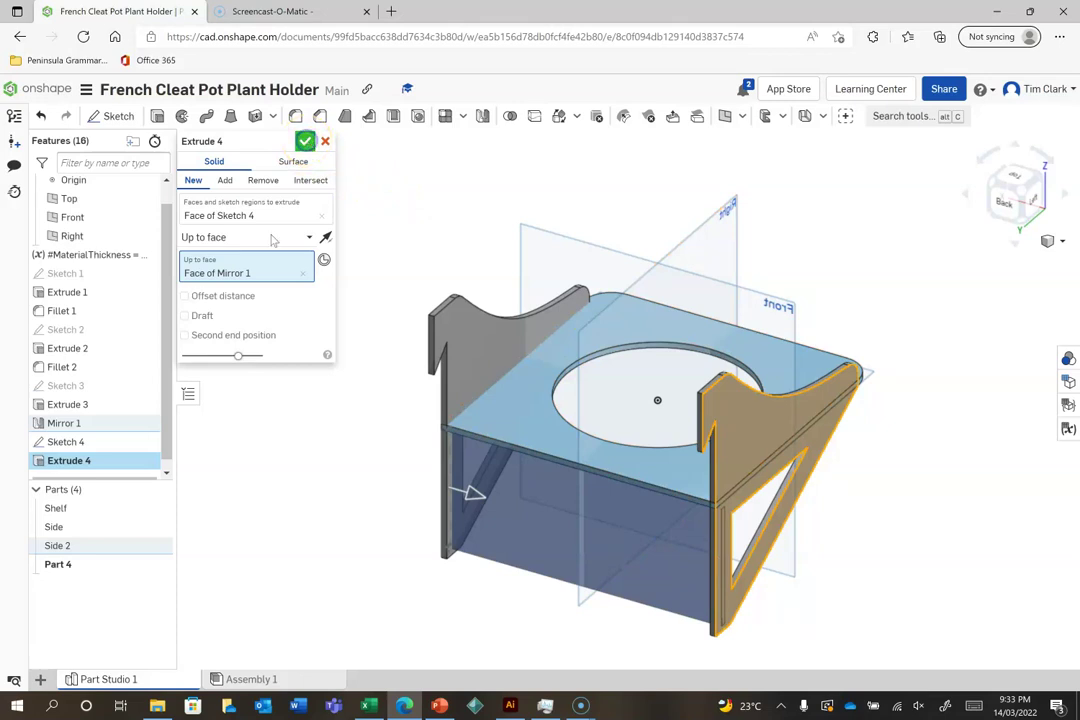
key("Return")
- Rename the newly extruded part as Lower Rear Panel
left_click(66, 565)
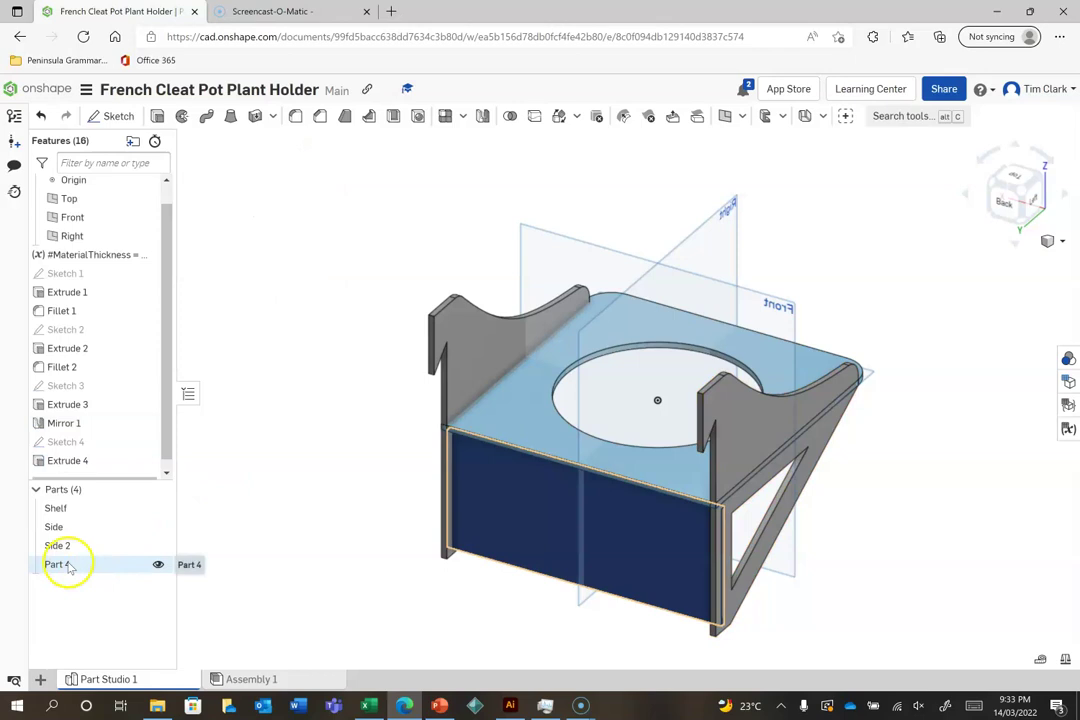
right_click(66, 565)
left_click(118, 321)
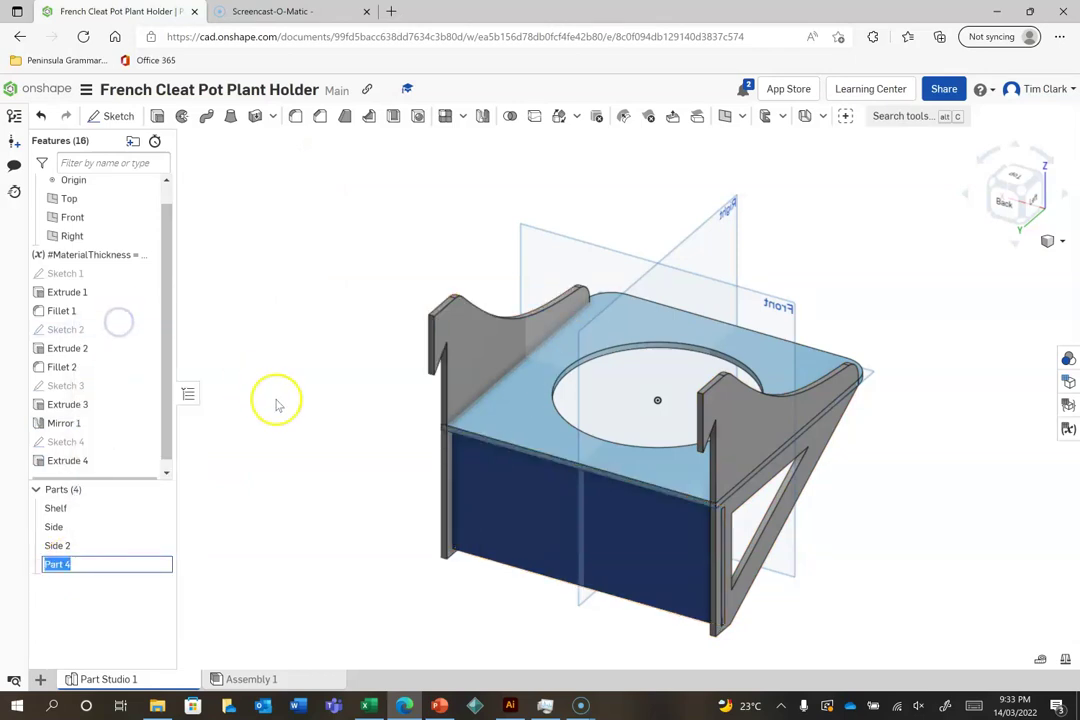
type("Lower Rear Panel")
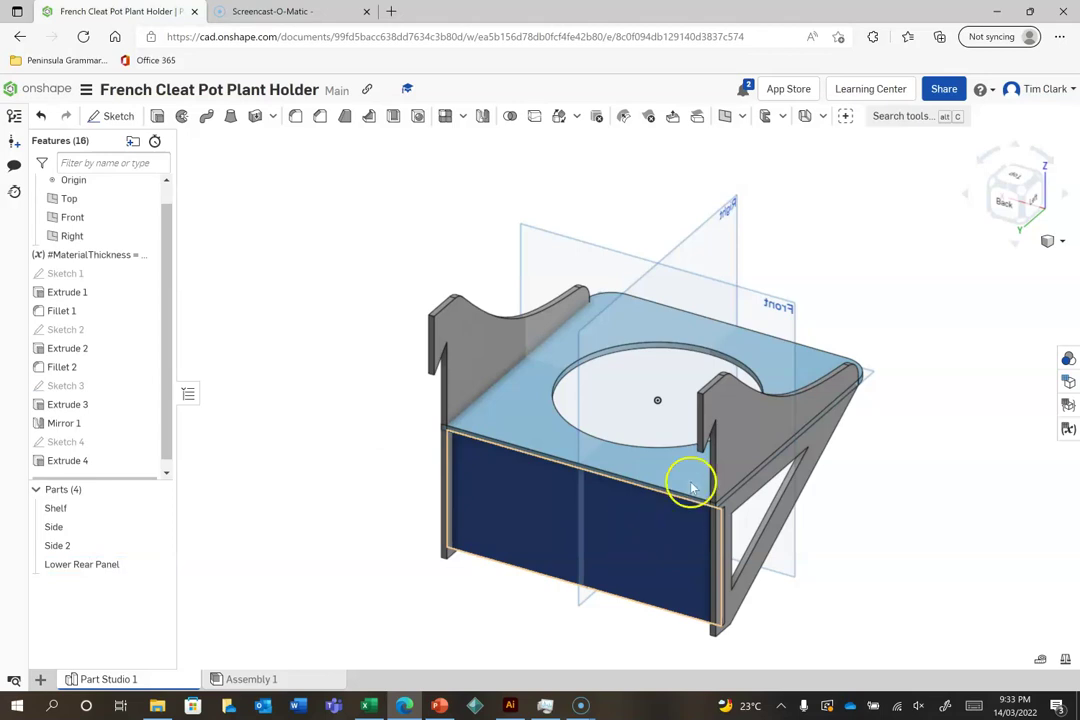
- Inspect how the Lower Rear Panel sits between the two sides from several isometric directions
left_click(1043, 178)
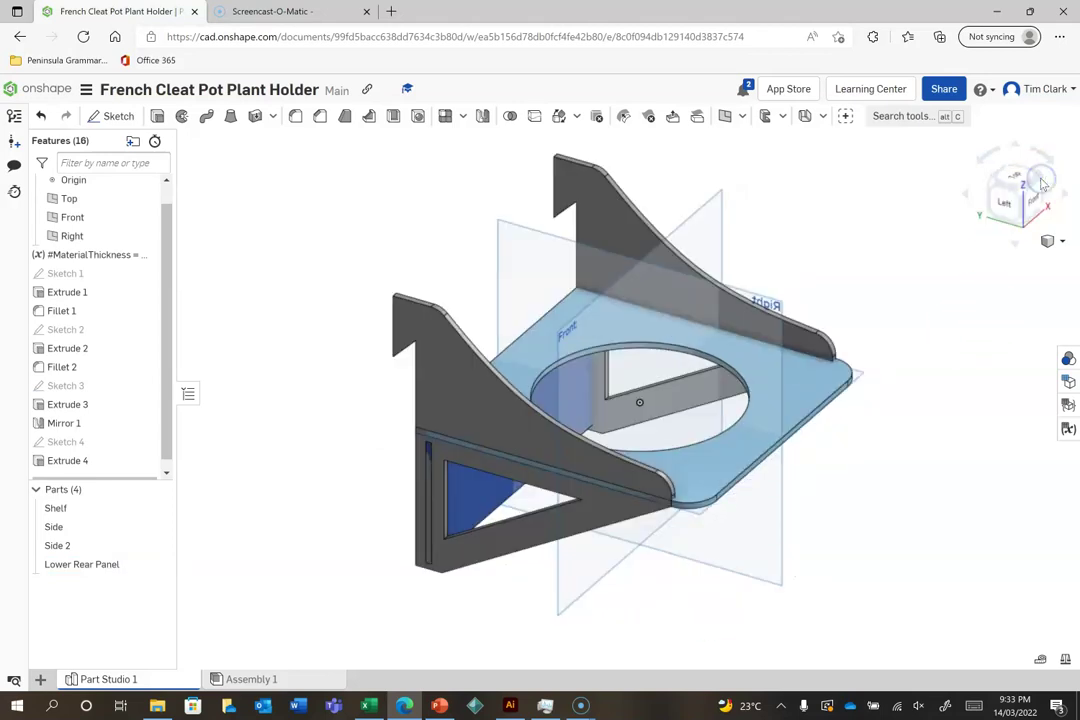
left_click(1043, 184)
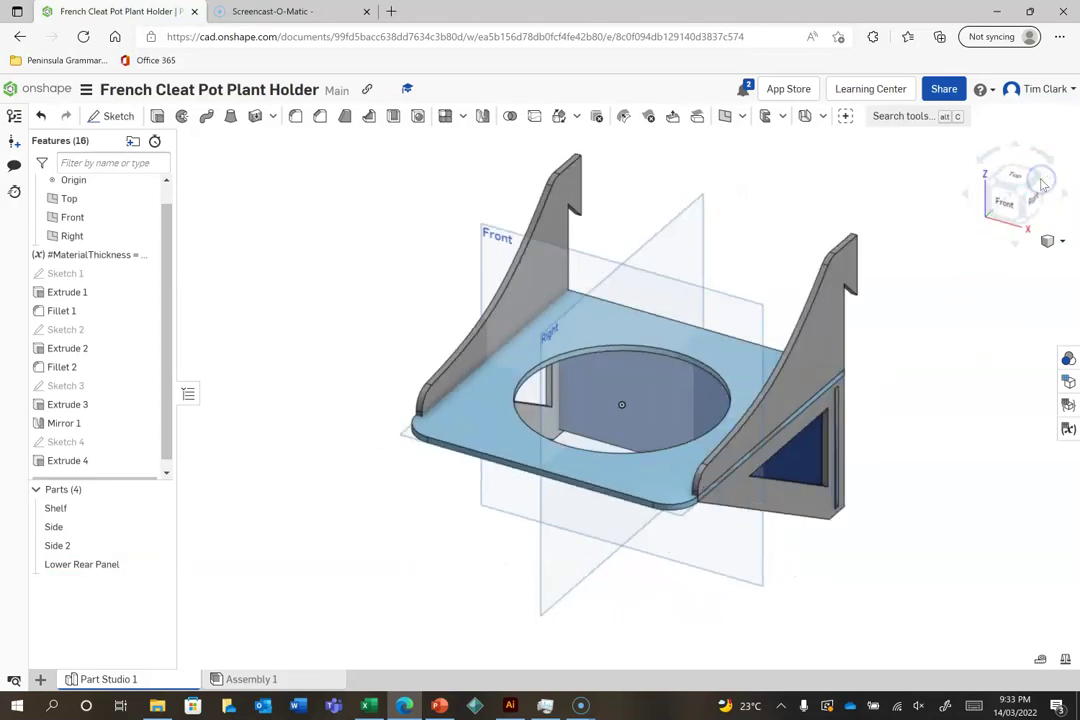
left_click(1043, 184)
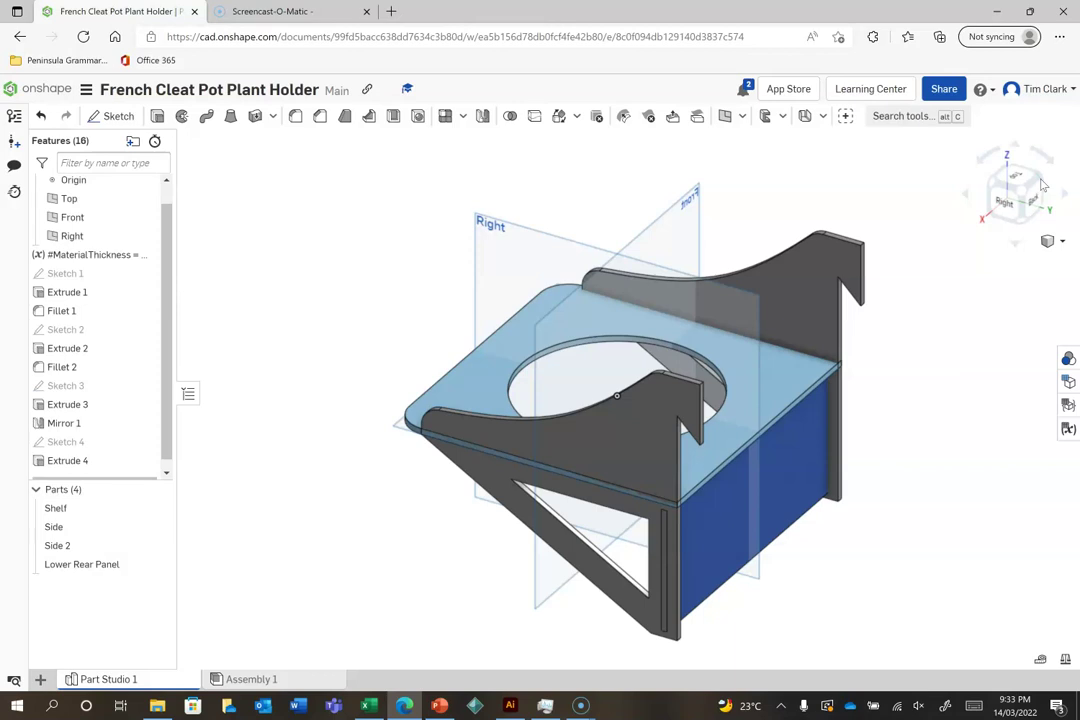
left_click(1043, 184)
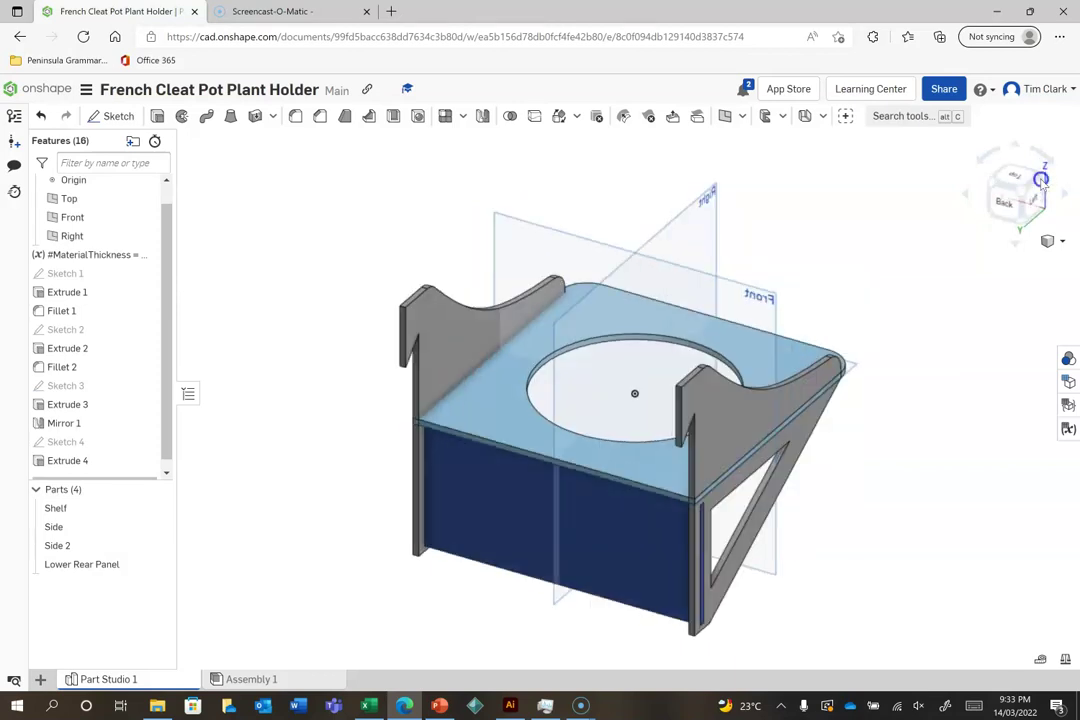
left_click(1042, 182)
left_click(990, 186)
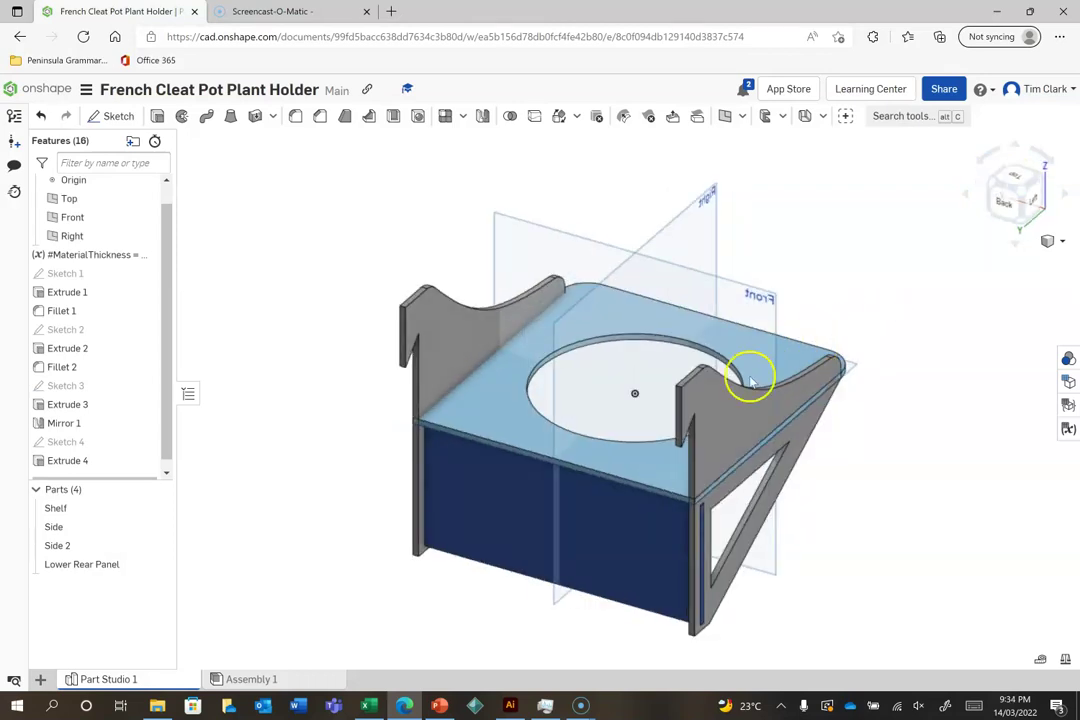
- Hide the Side and Side 2 parts
scroll(503, 481, "up", 4)
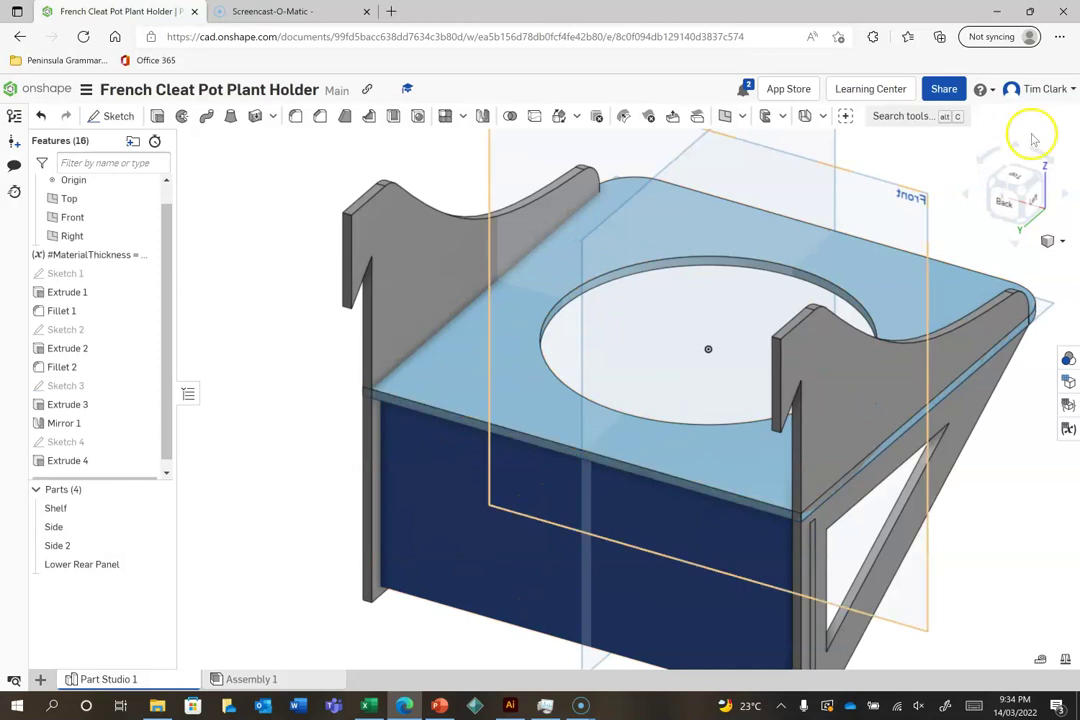
left_click(1006, 205)
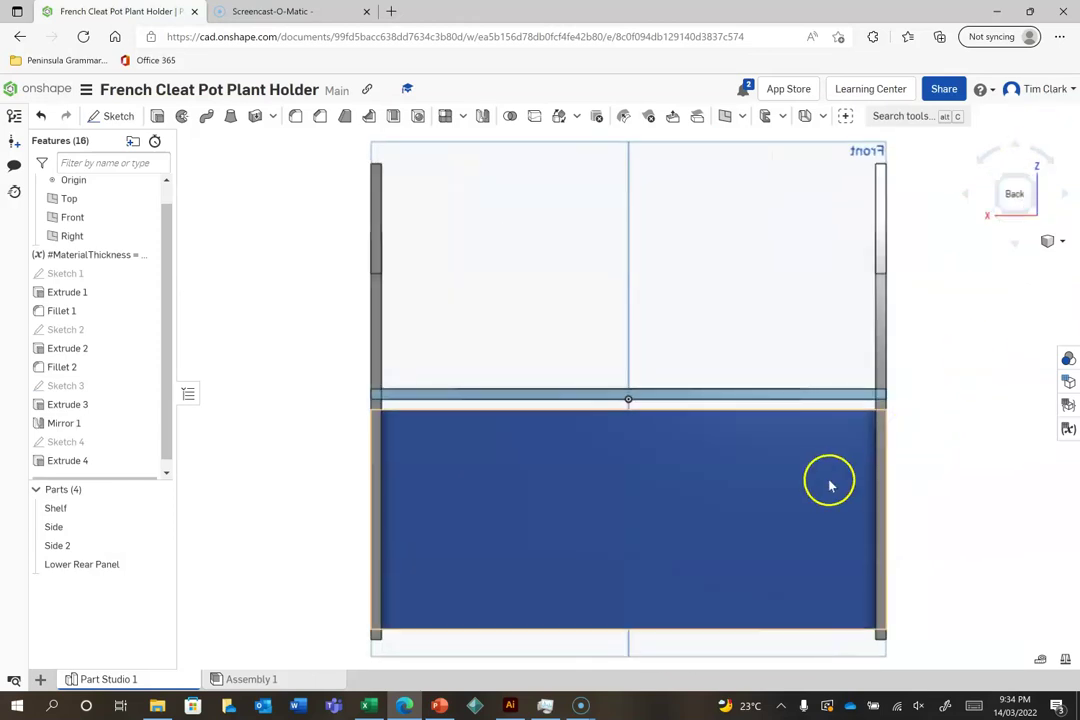
left_click(1031, 177)
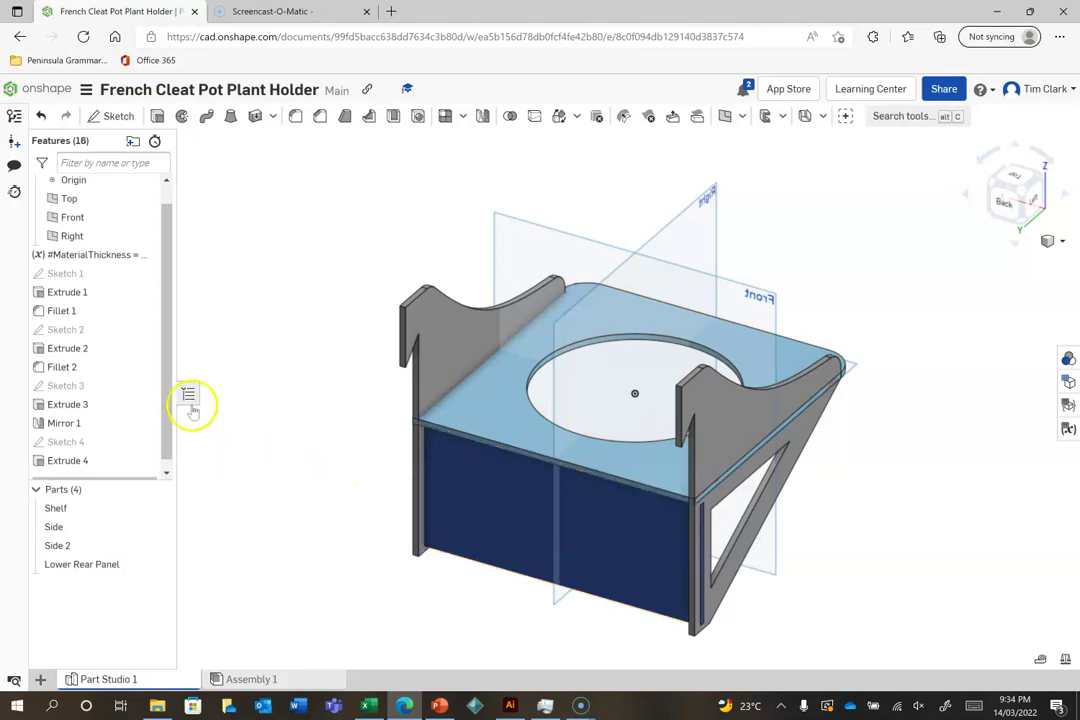
left_click(158, 528)
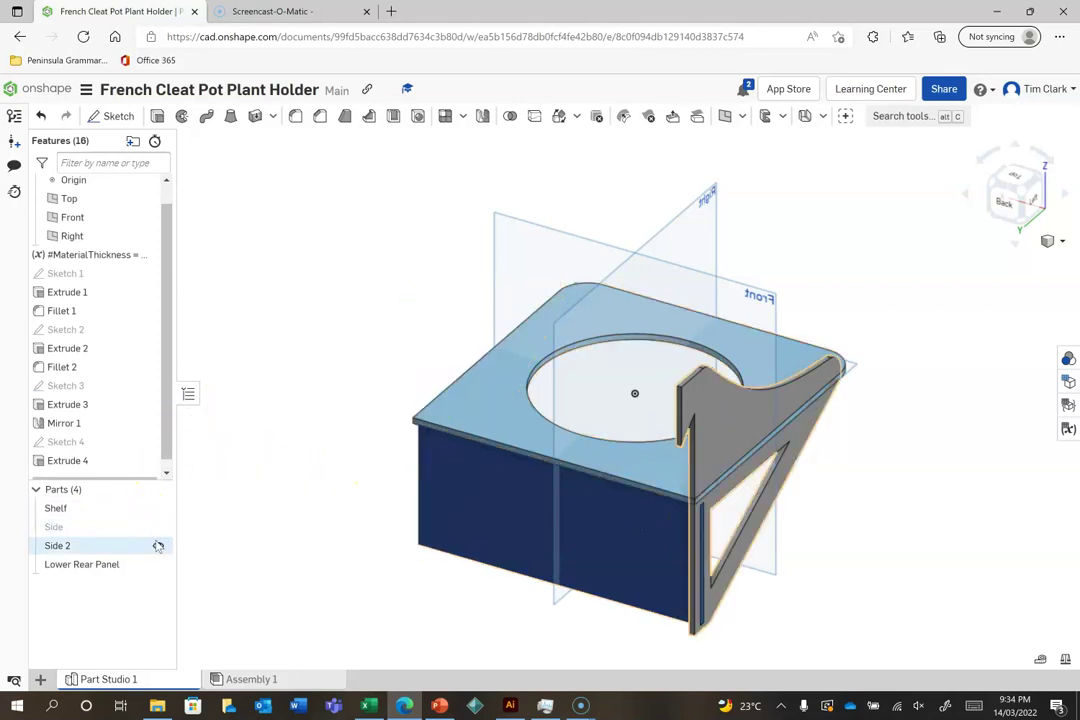
left_click(157, 546)
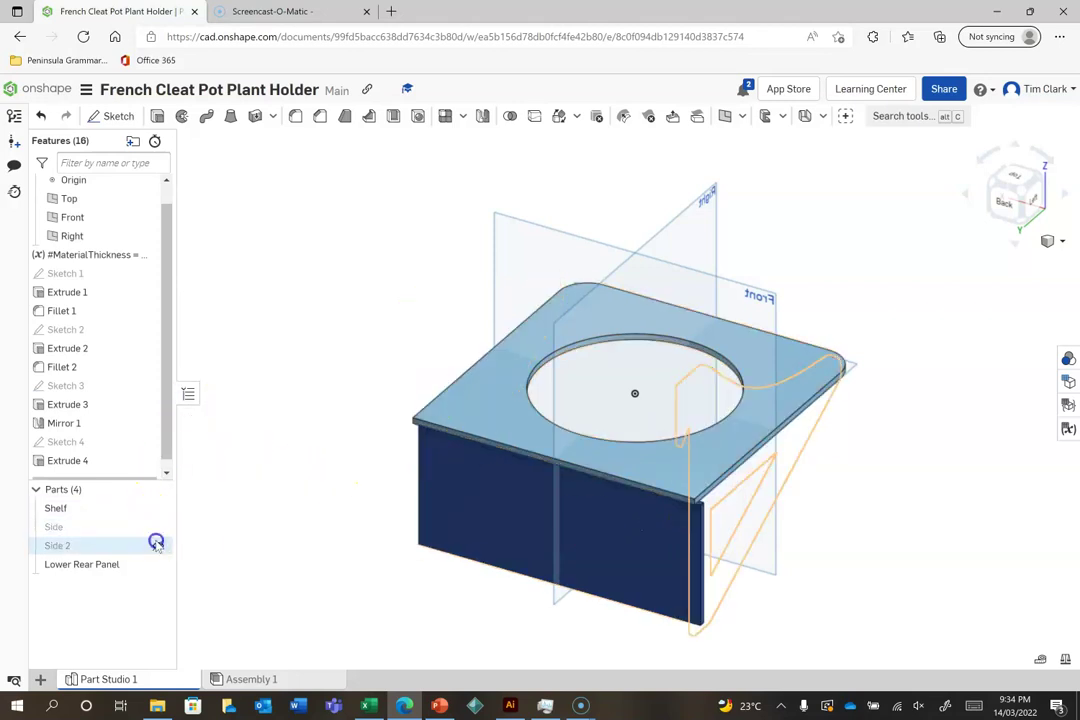
- Create a plane offset 24 mm inward from the shelf's side edge face
left_click(1020, 191)
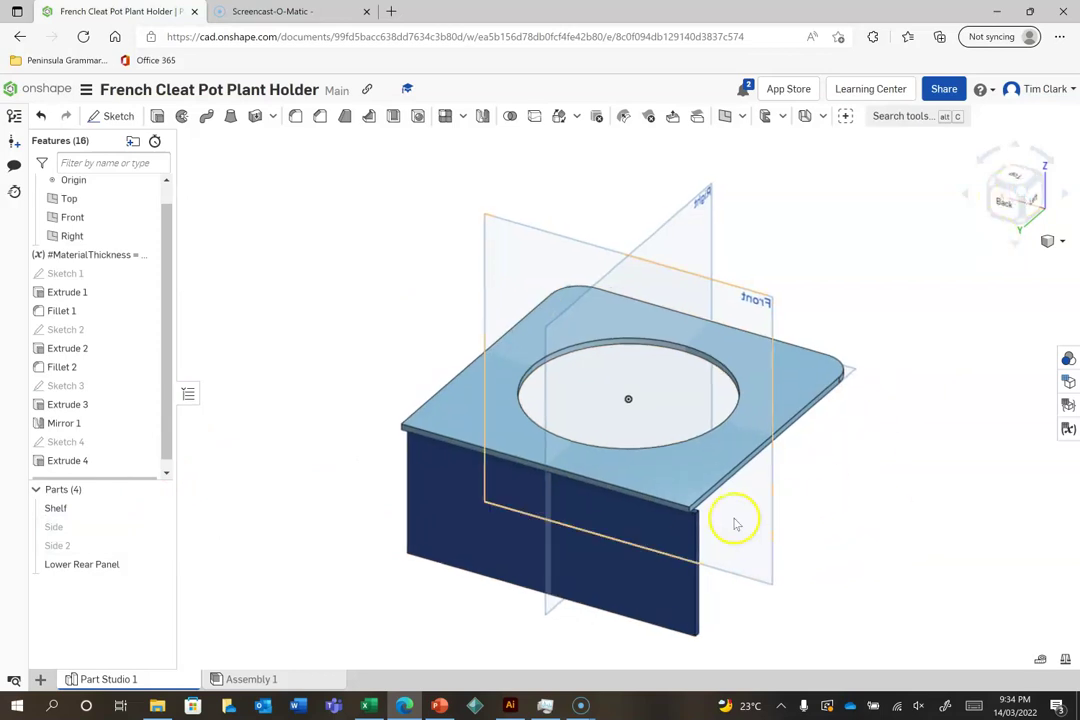
scroll(733, 518, "up", 5)
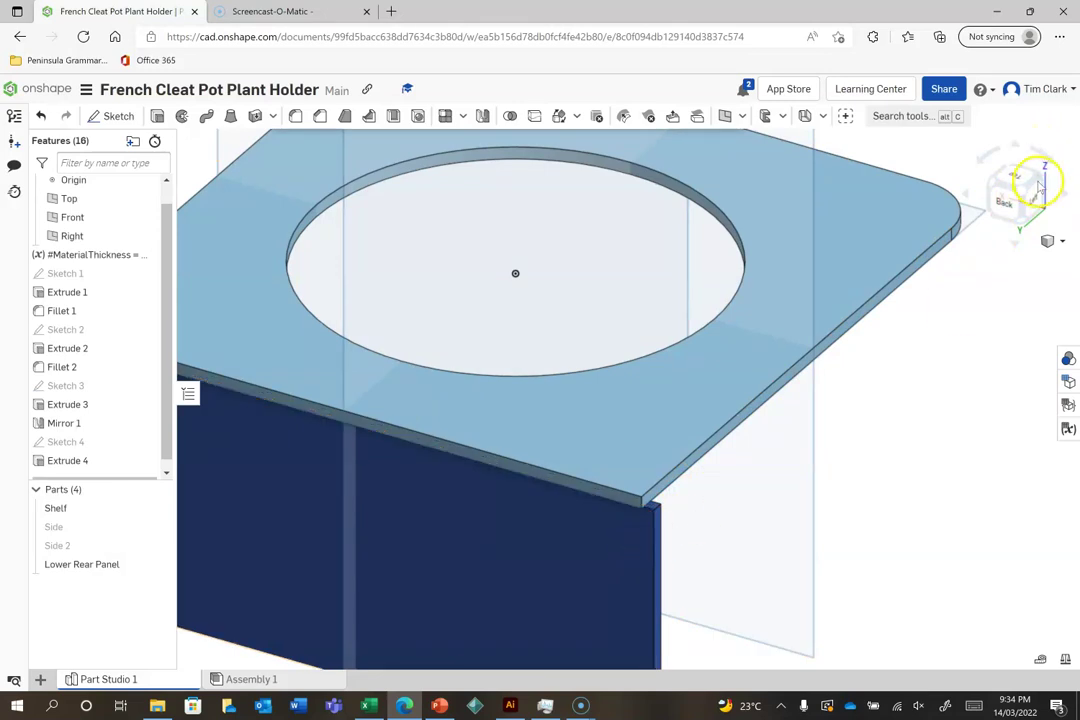
left_click(1042, 190)
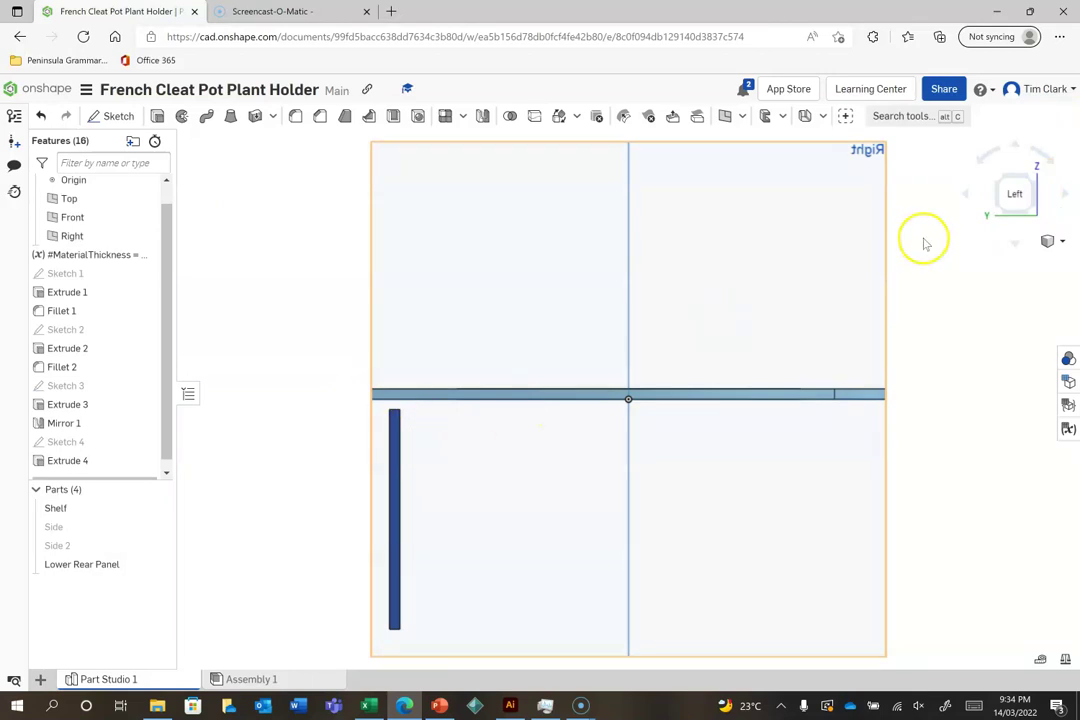
left_click(1012, 181)
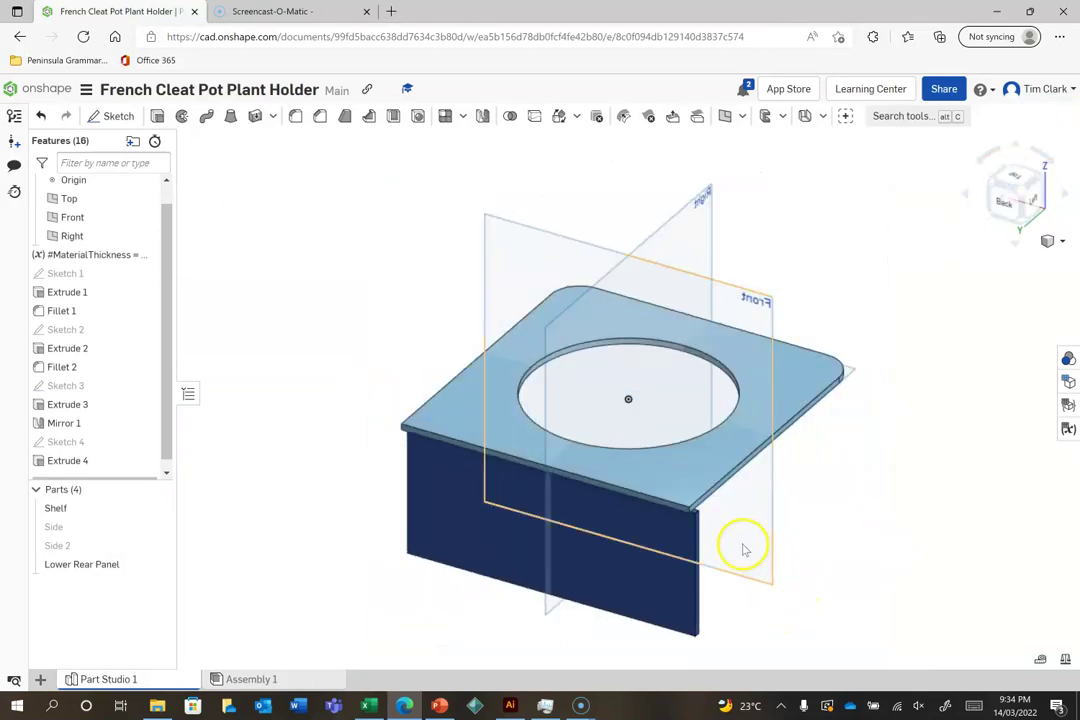
scroll(742, 545, "up", 5)
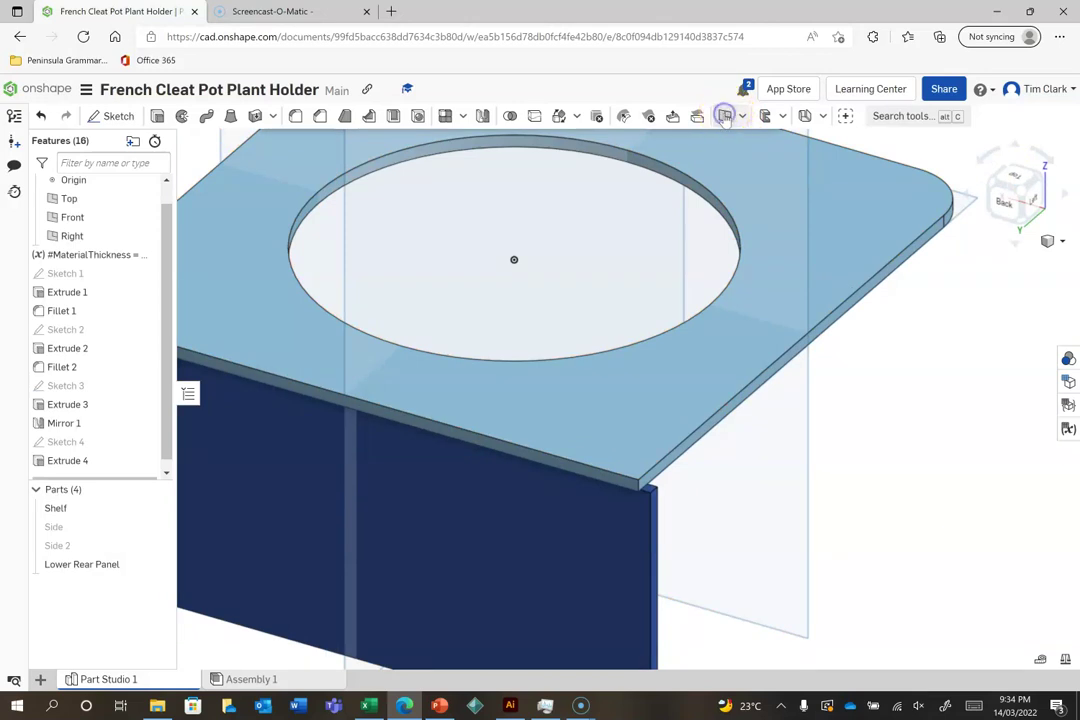
left_click(725, 116)
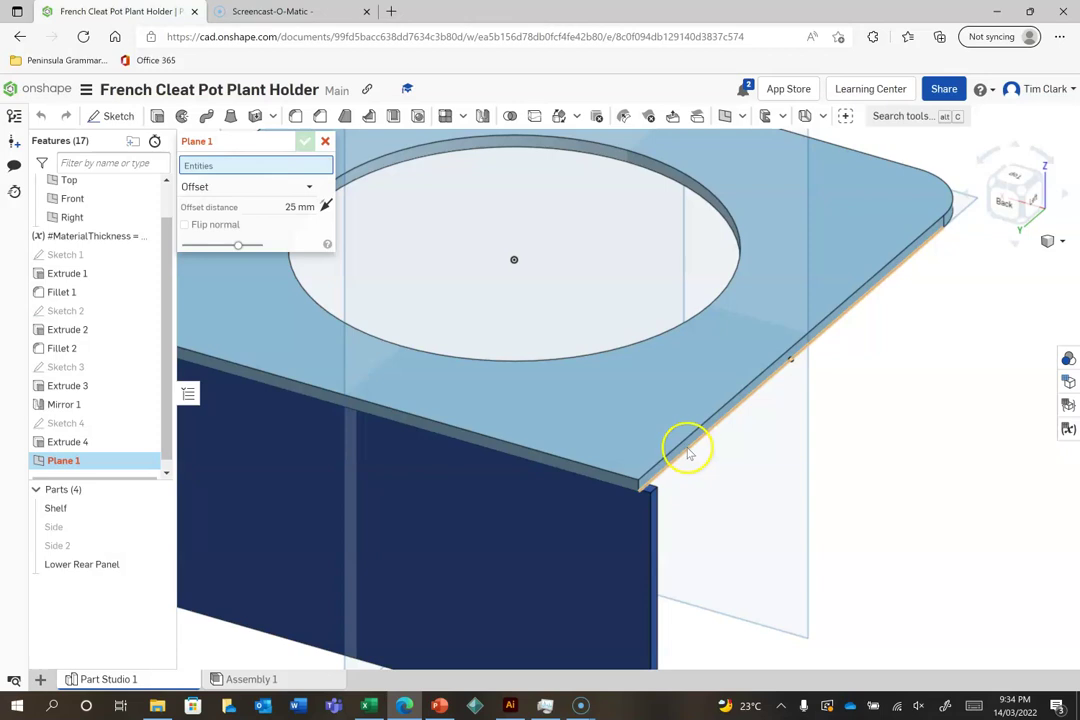
scroll(686, 452, "up", 3)
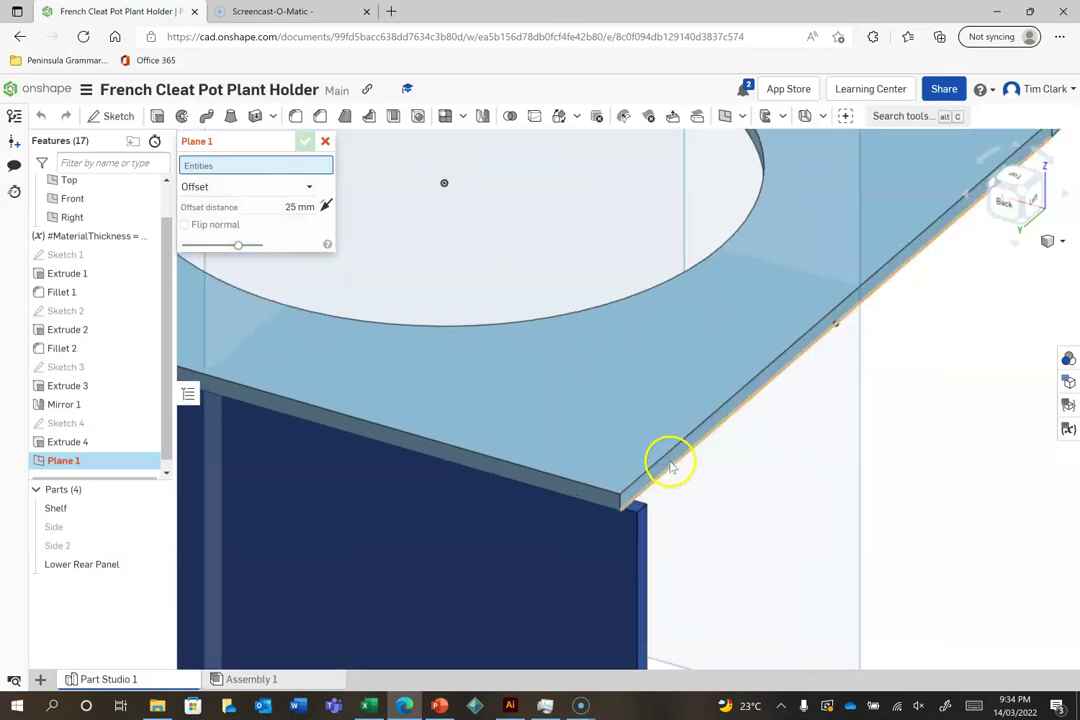
left_click(661, 475)
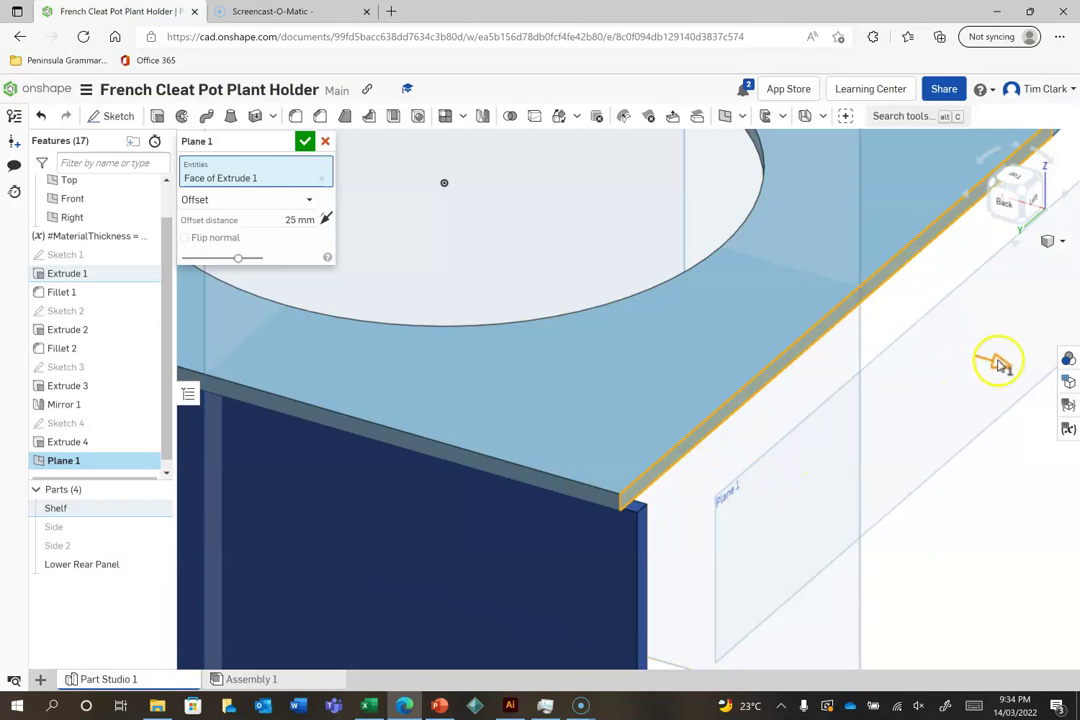
left_click_drag(995, 362, 741, 297)
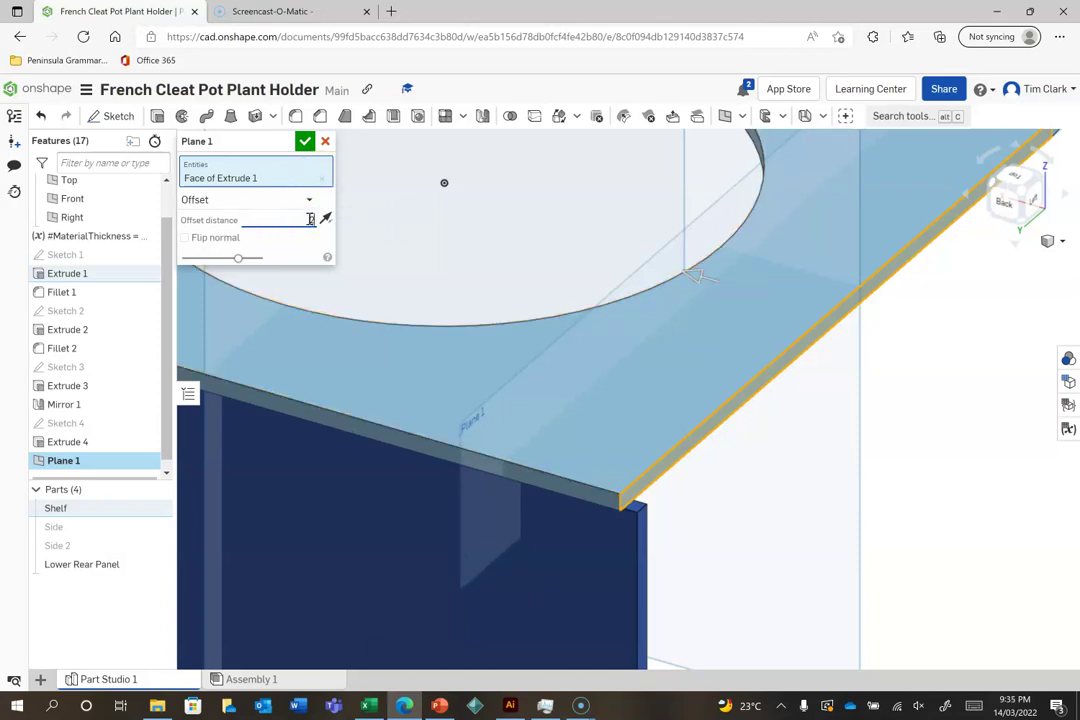
key("Return")
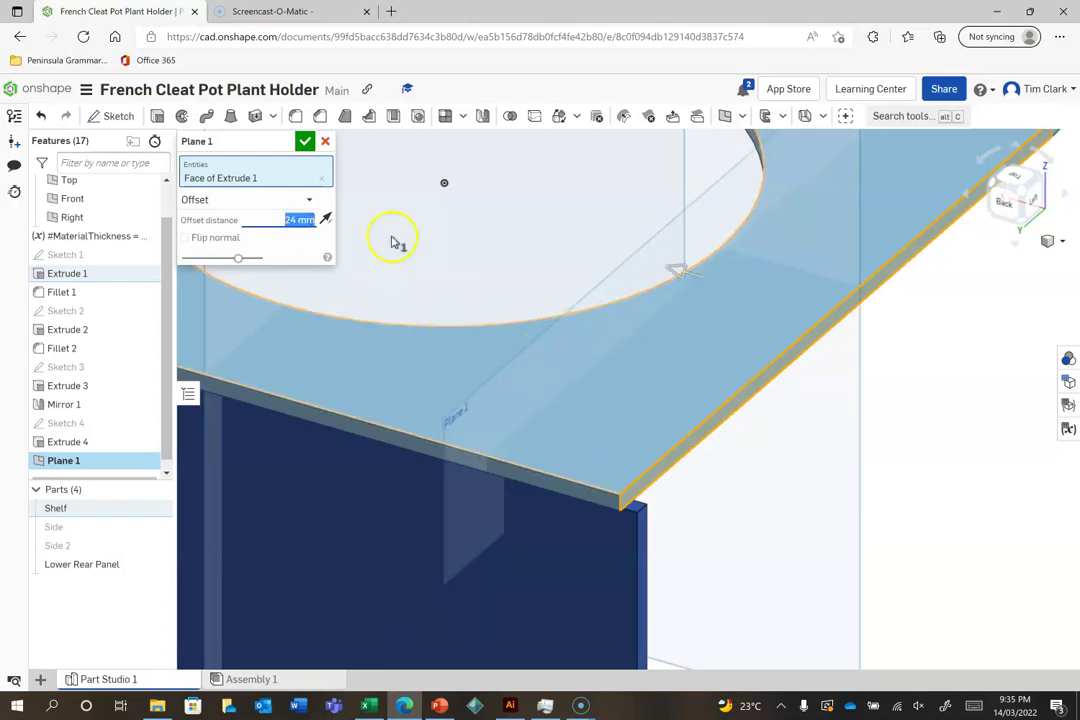
left_click(305, 141)
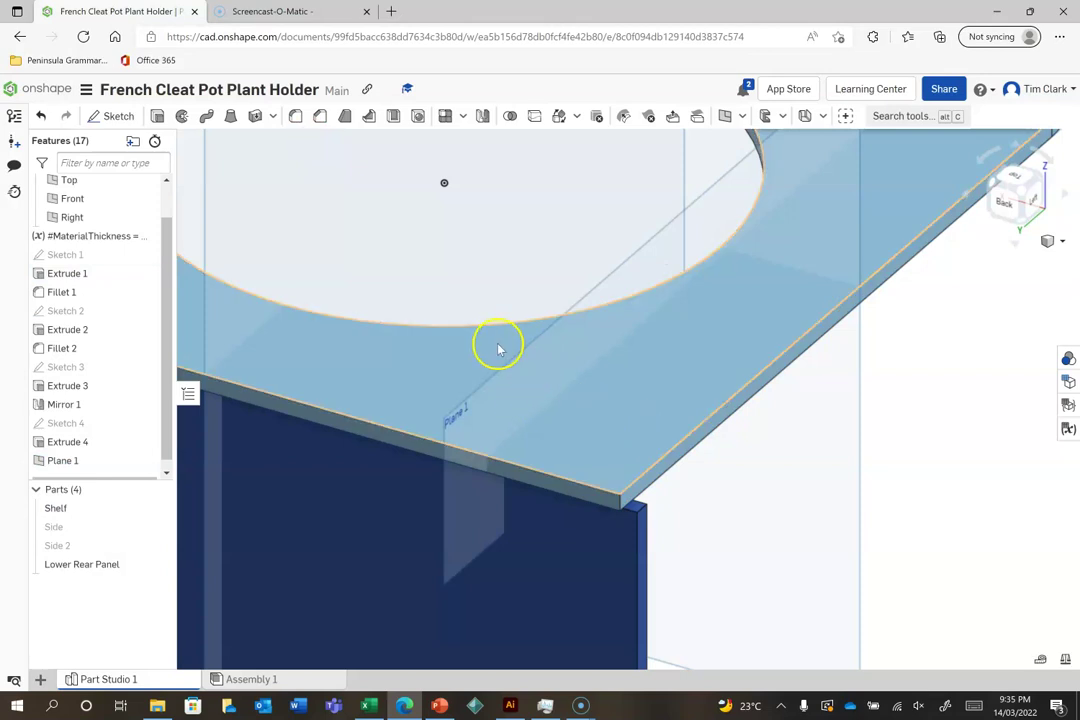
- Start a sketch on Plane 1 and project the shelf's upper and lower edges and both long edges of the Lower Rear Panel
left_click(1031, 196)
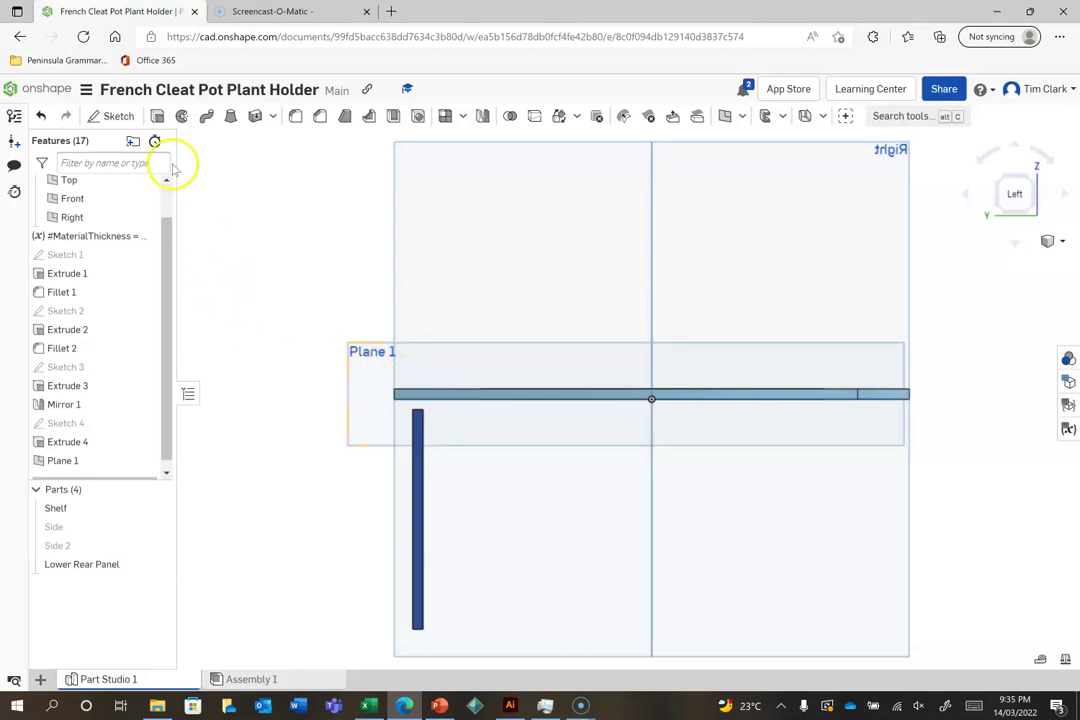
left_click(110, 118)
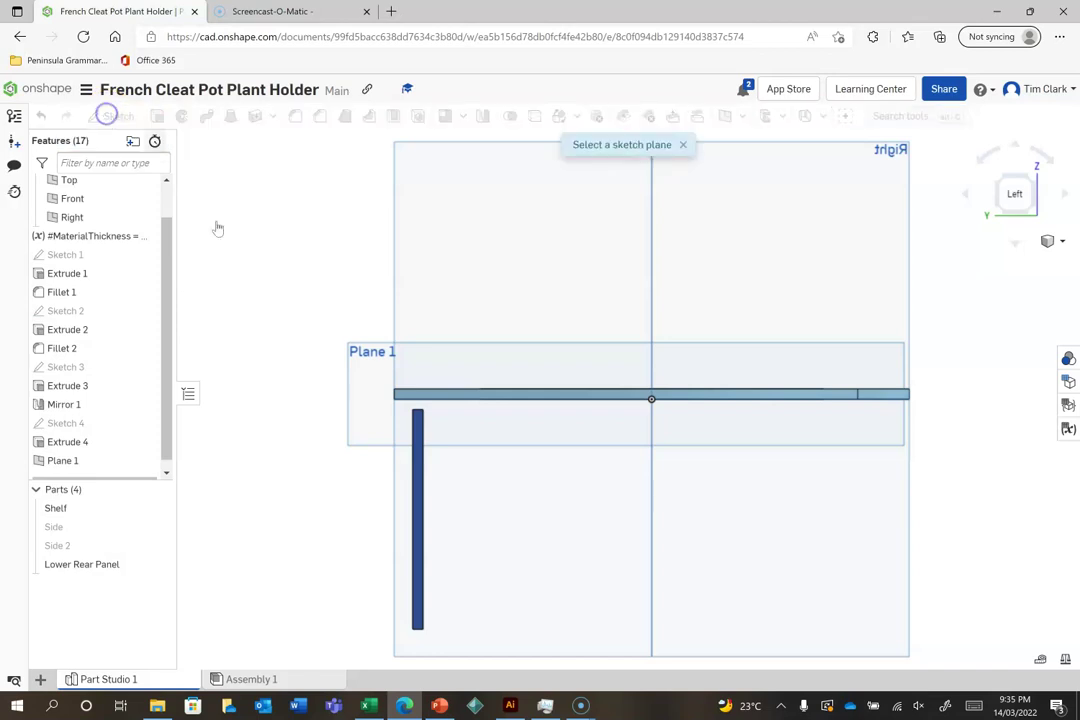
left_click(366, 352)
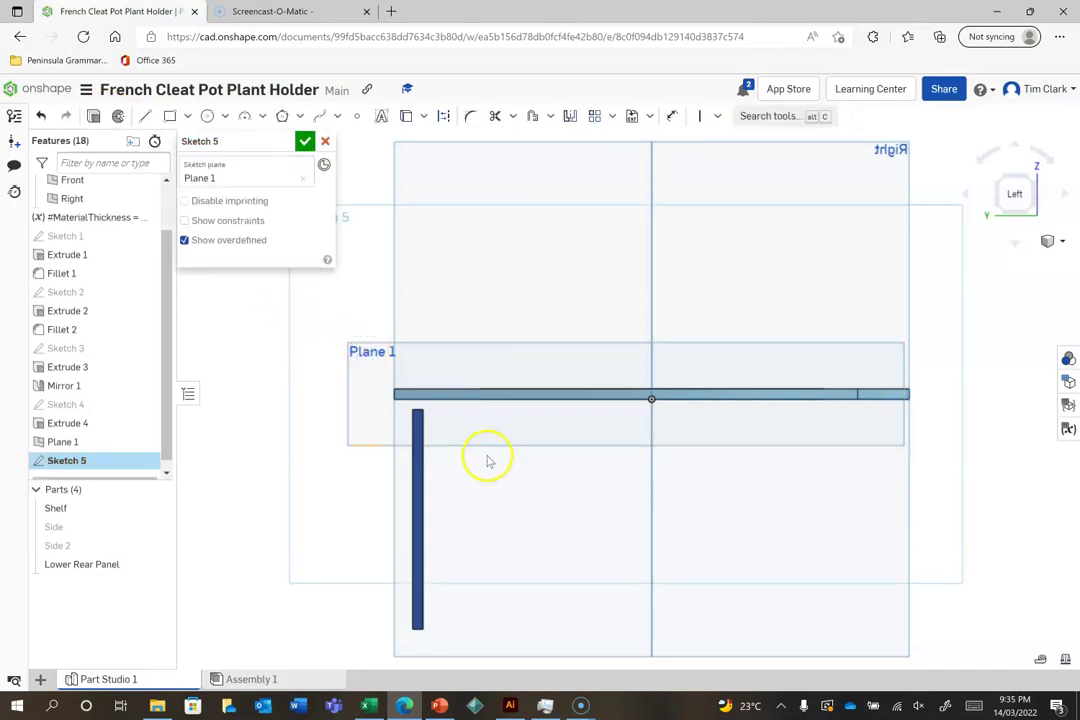
scroll(487, 446, "up", 3)
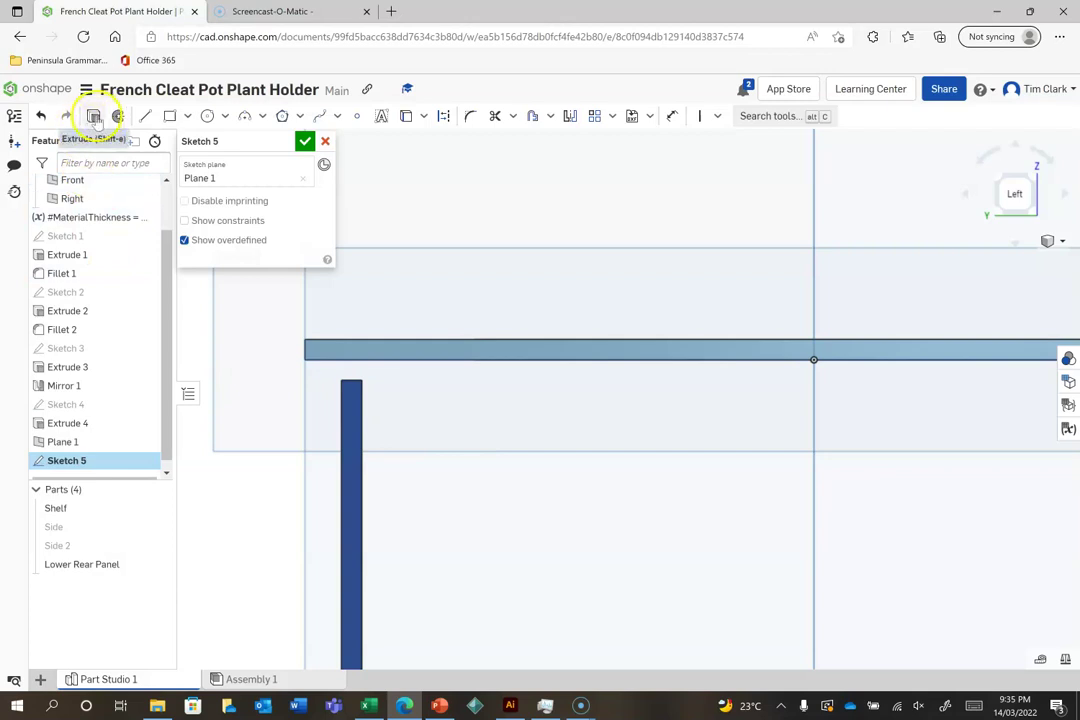
left_click(146, 116)
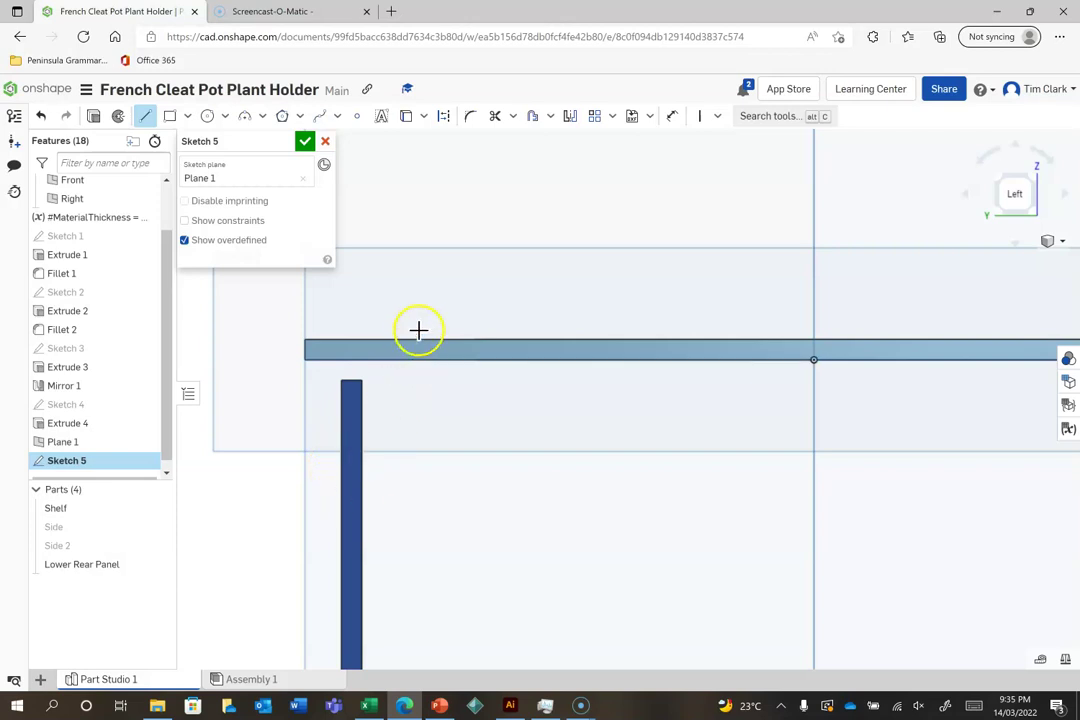
left_click(405, 116)
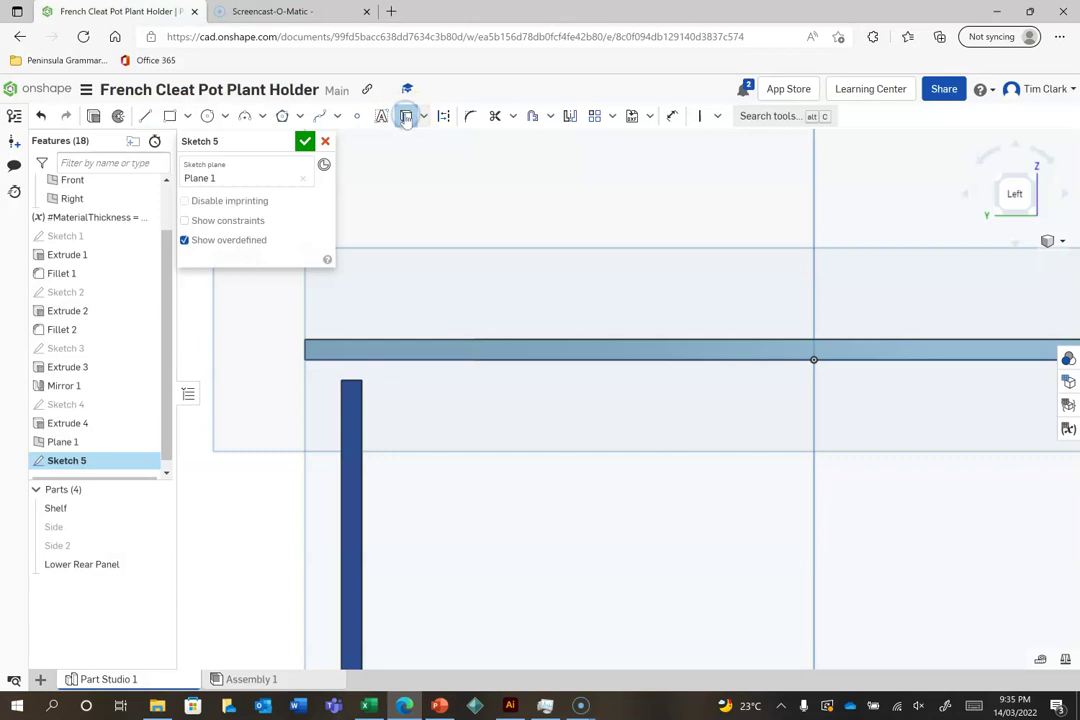
left_click(534, 339)
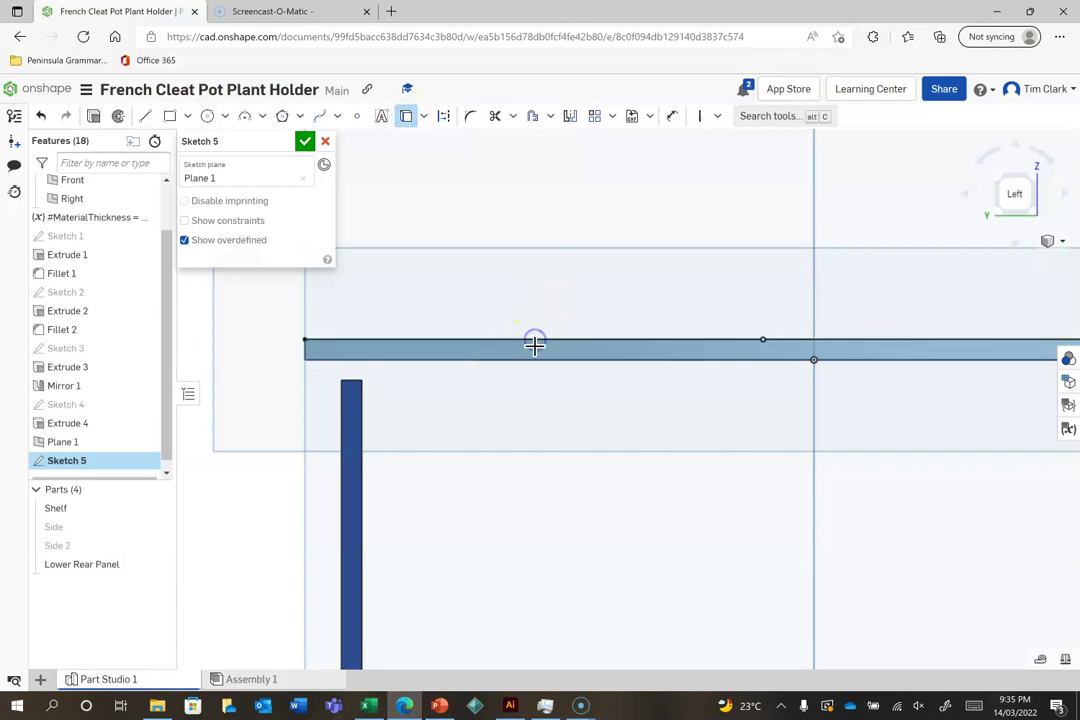
left_click(536, 360)
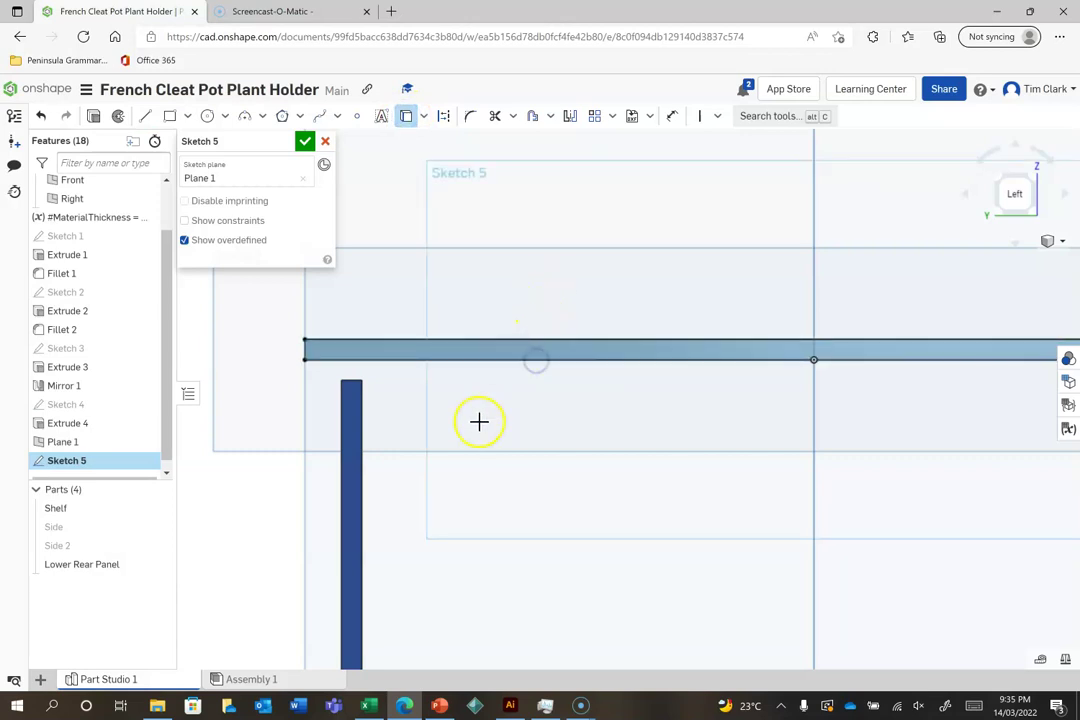
left_click(362, 447)
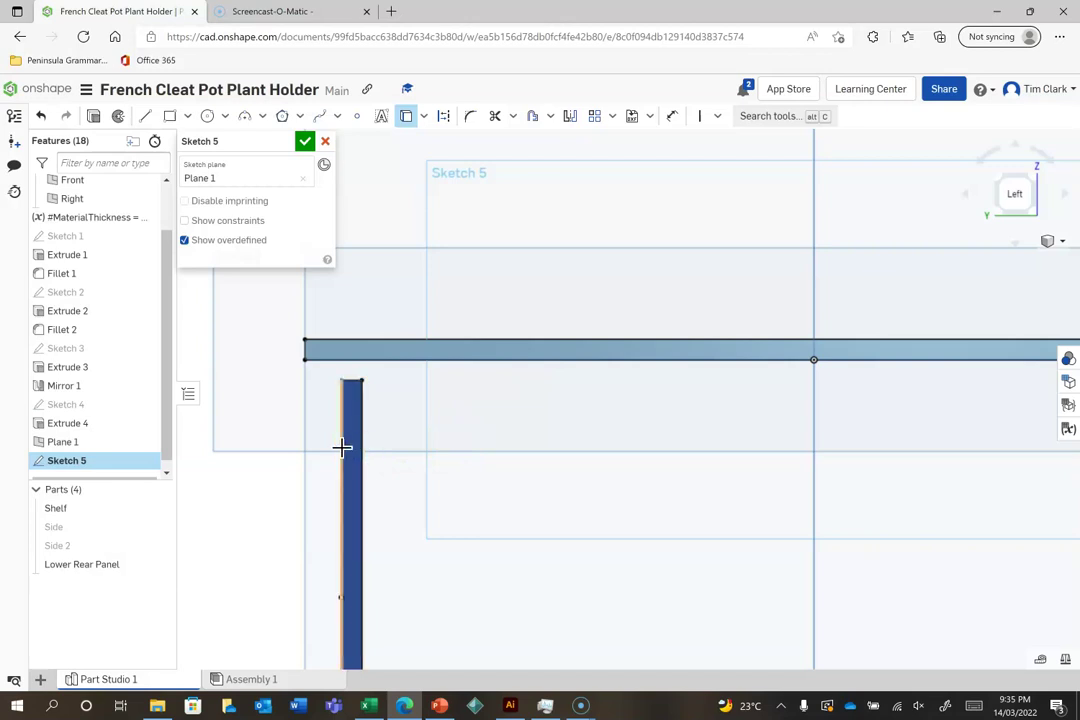
left_click(381, 419)
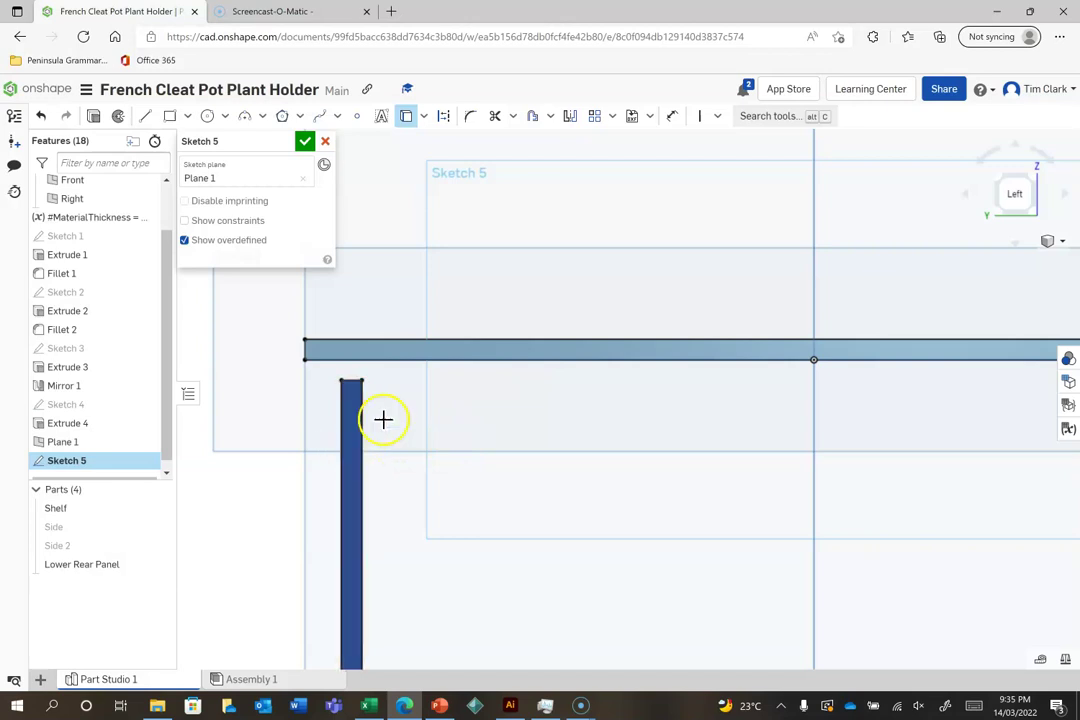
left_click(405, 224)
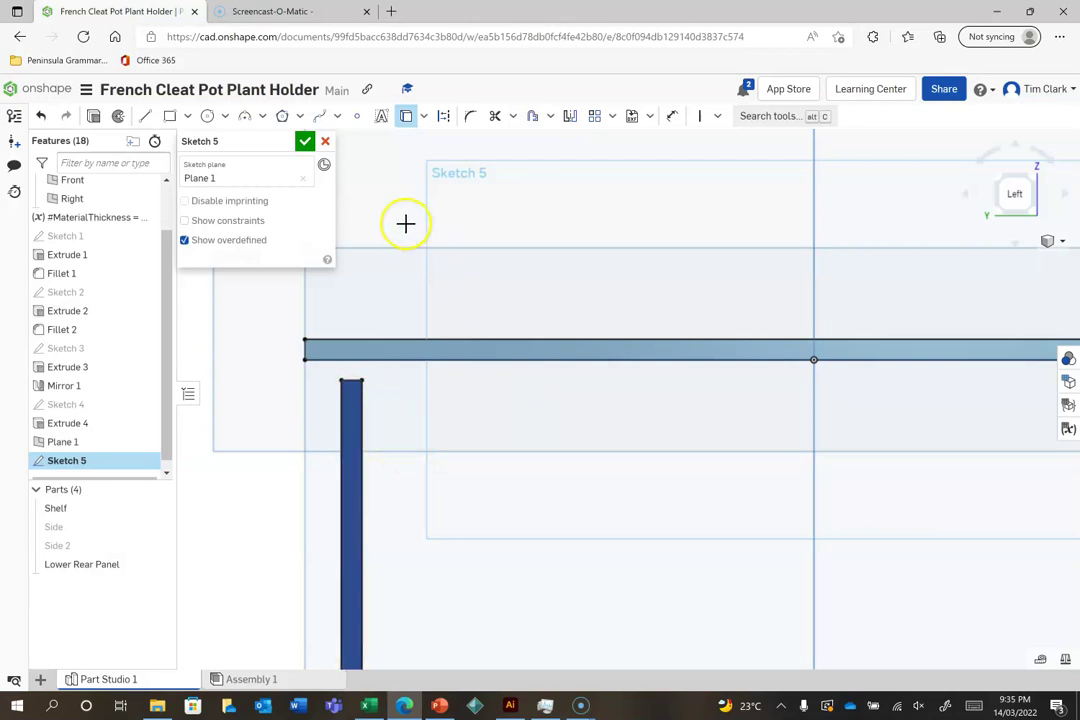
- Sketch a closed diagonal brace profile from the Lower Rear Panel to the shelf, with tabs through both and about 9 mm high at the panel
left_click(146, 117)
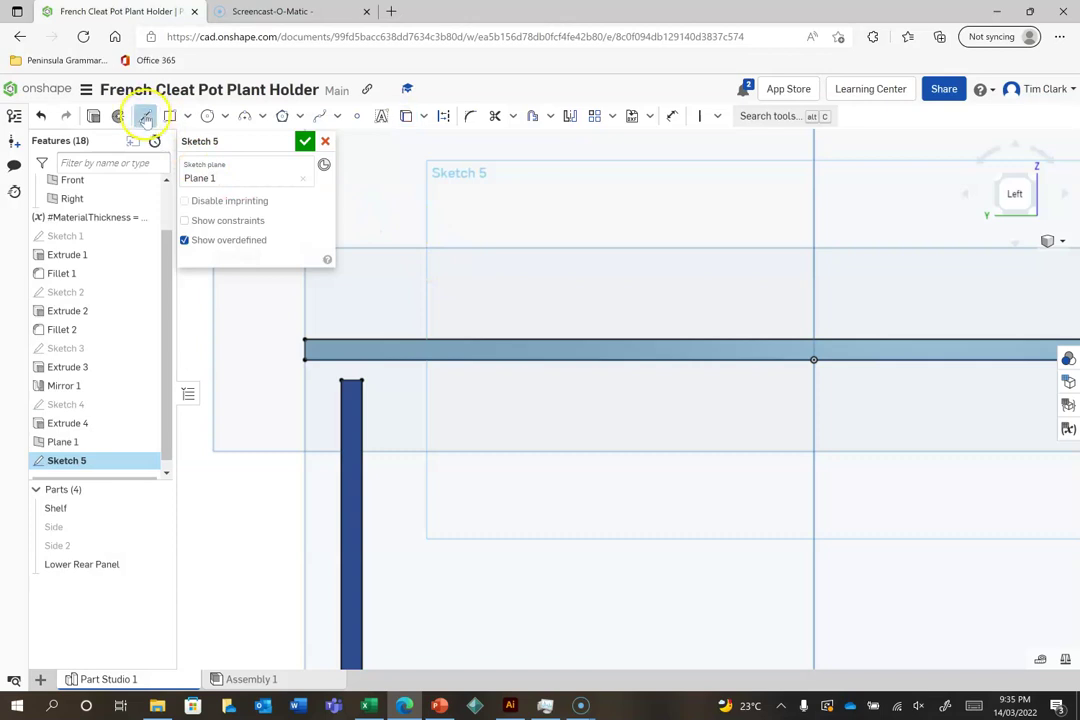
left_click(343, 538)
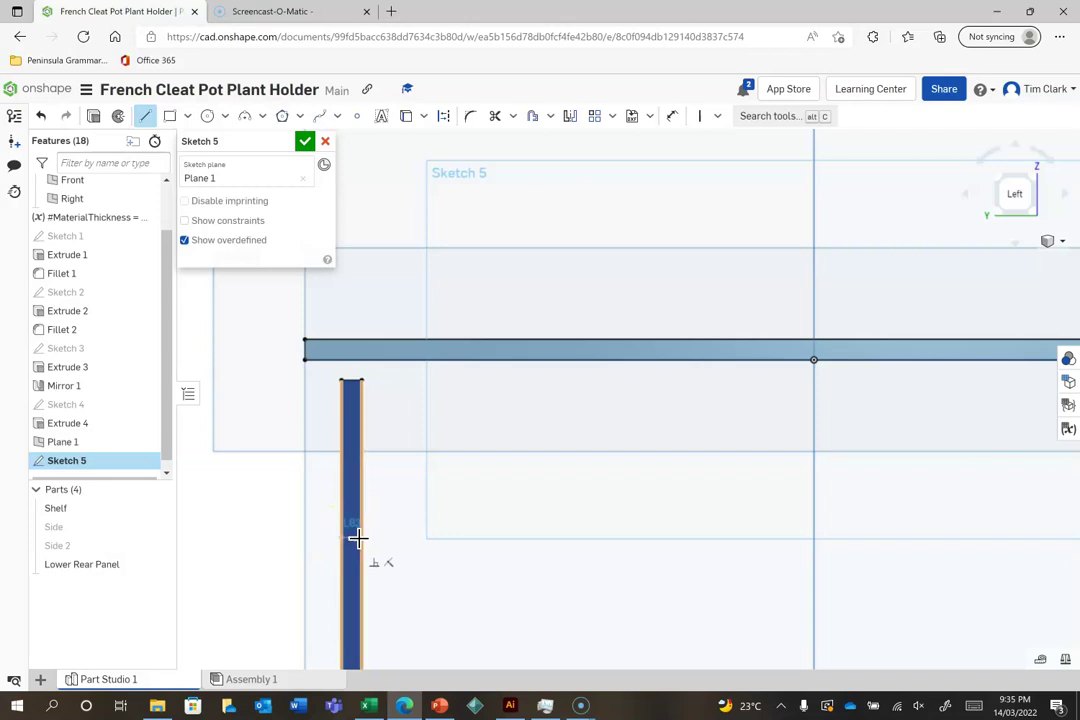
mouse_move(362, 538)
left_mouse_down()
mouse_move(465, 393)
mouse_move(518, 347)
mouse_move(517, 361)
mouse_move(517, 343)
mouse_move(590, 340)
mouse_move(475, 547)
mouse_move(364, 594)
mouse_move(341, 540)
left_mouse_up()
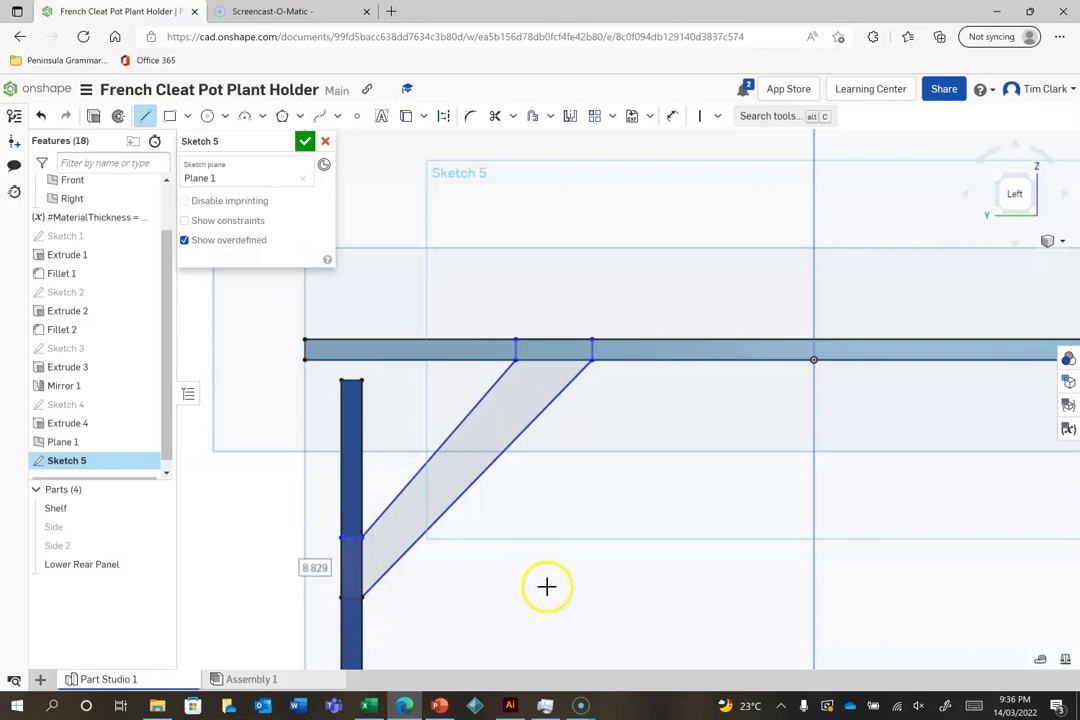
- Constrain the brace profile's two diagonal lines to be parallel
scroll(563, 562, "down", 3)
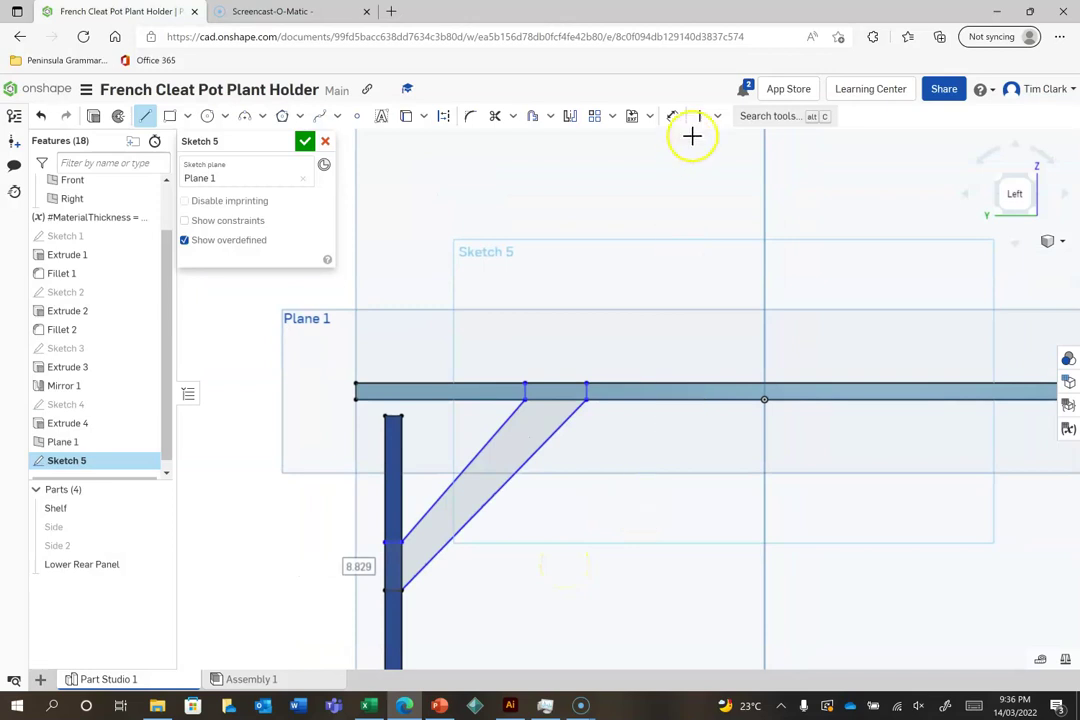
left_click(718, 116)
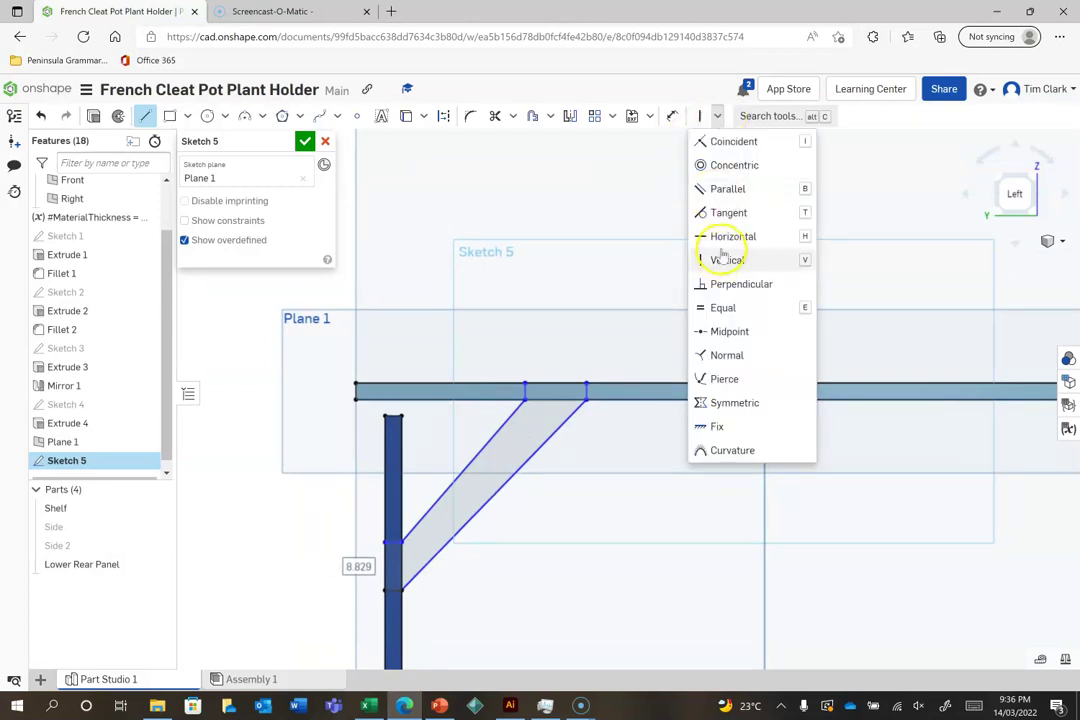
left_click(724, 188)
left_click(510, 479)
left_click(473, 462)
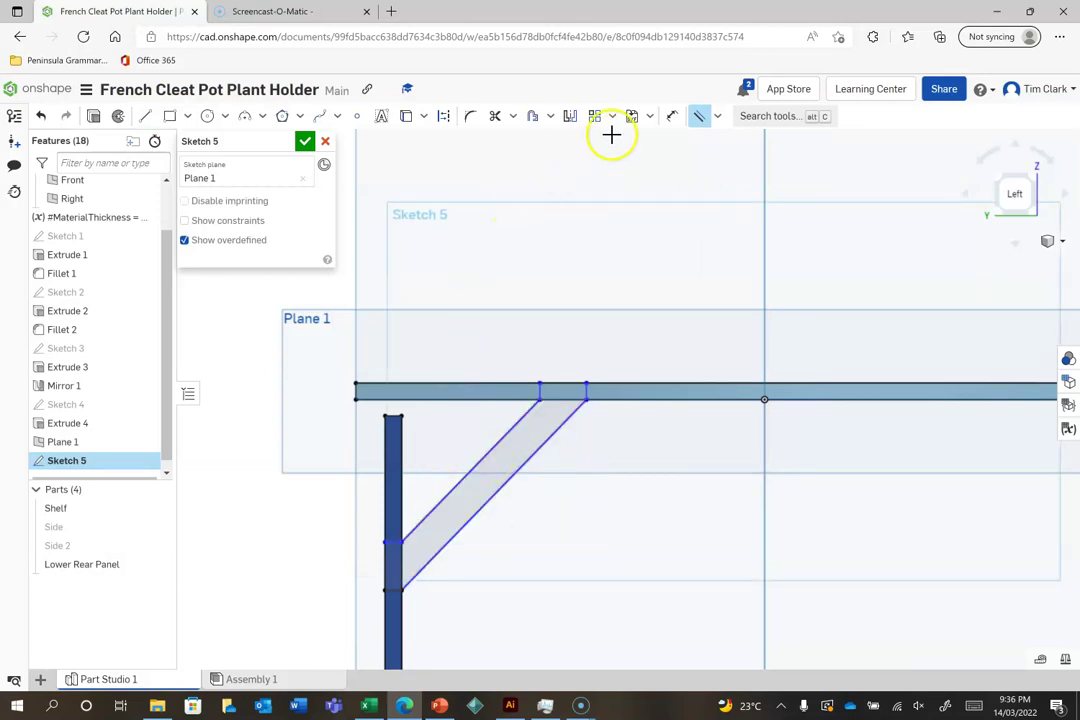
- Dimension the width of the brace's tab through the shelf and set it to 20 mm
left_click(675, 117)
left_click(558, 381)
left_click(560, 340)
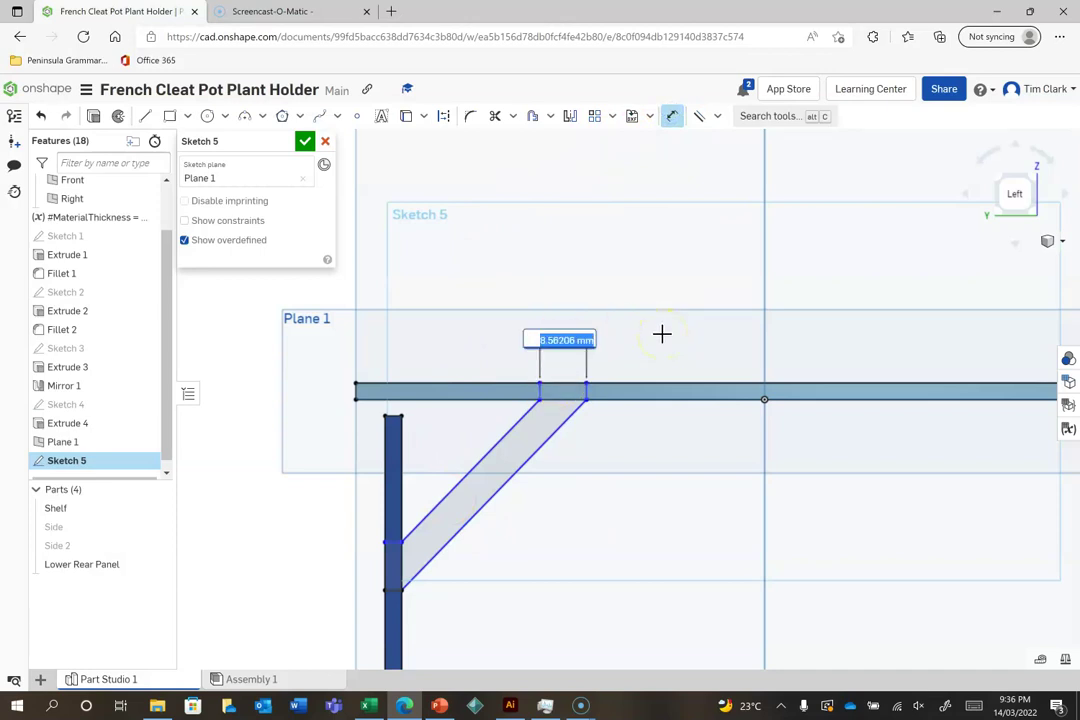
type("20")
key("Return")
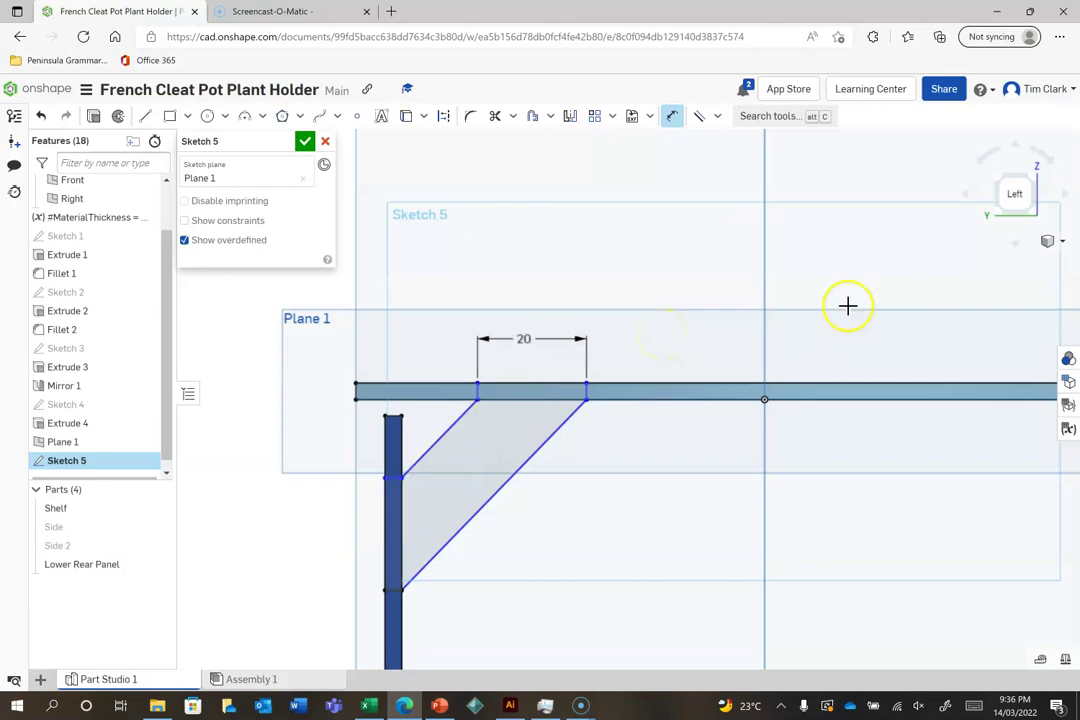
- Dimension the horizontal distance from the Lower Rear Panel's front edge to the brace's shelf tab and set it to 20 mm
left_click(1037, 178)
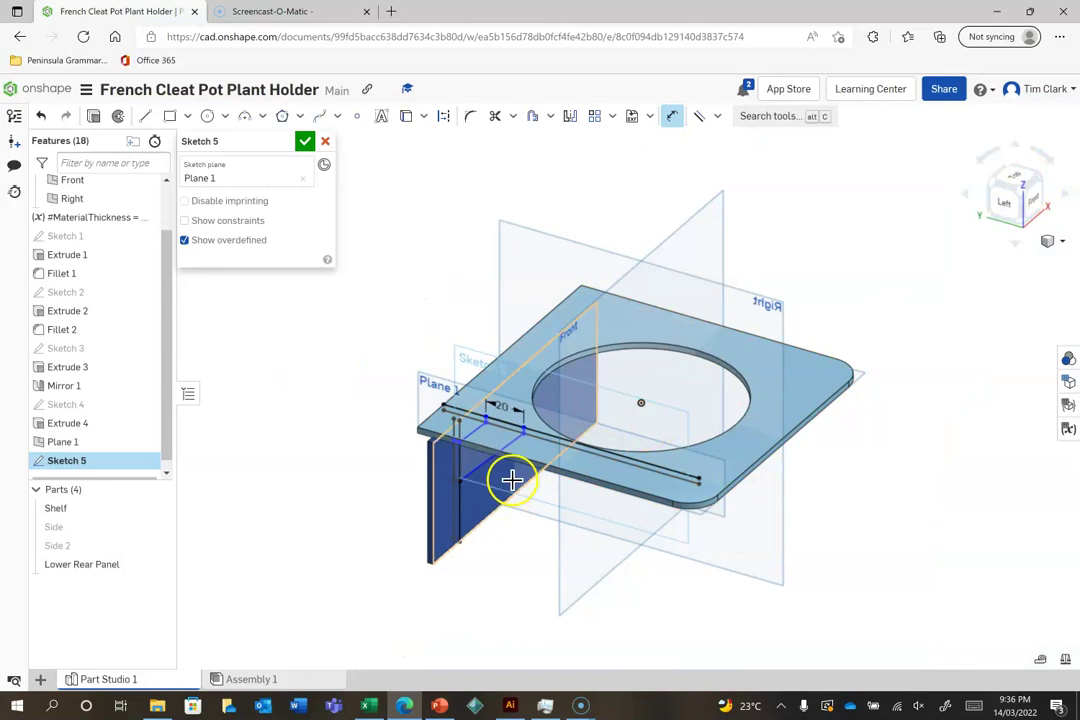
scroll(511, 480, "up", 5)
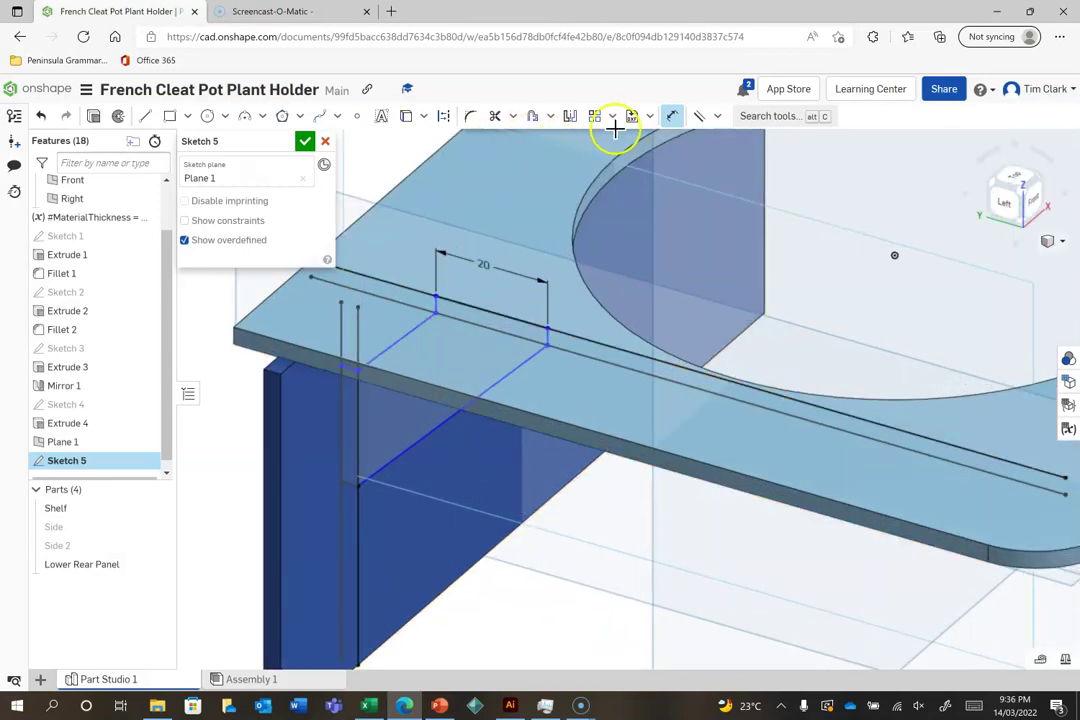
left_click(357, 309)
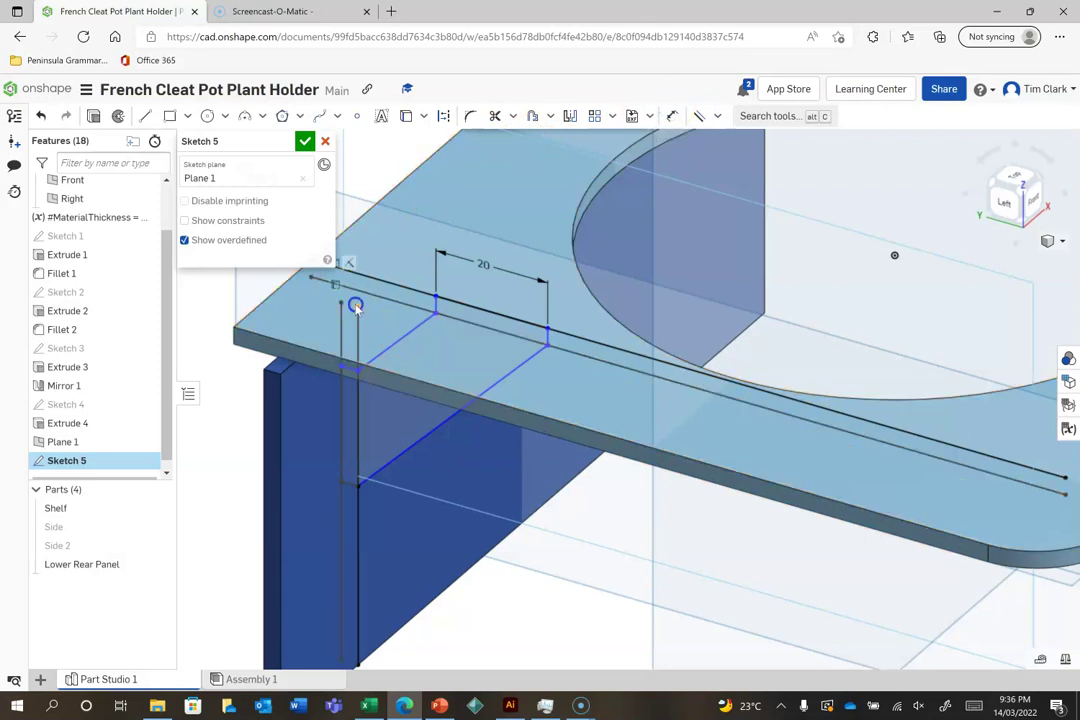
left_click(435, 318)
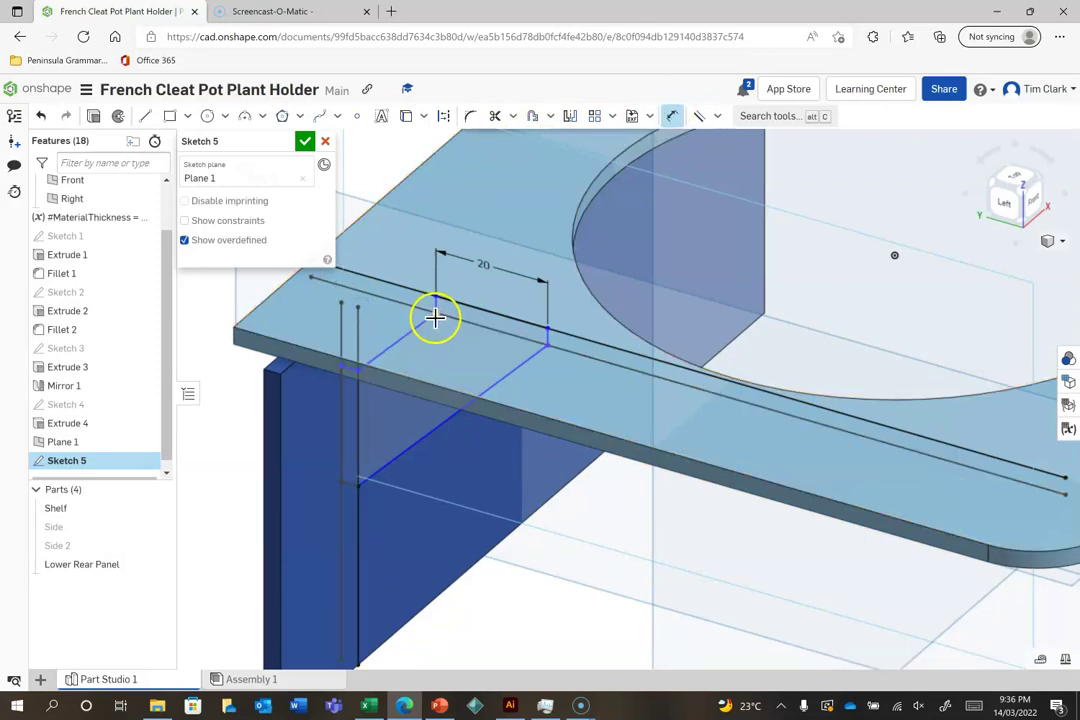
left_click_drag(435, 318, 422, 250)
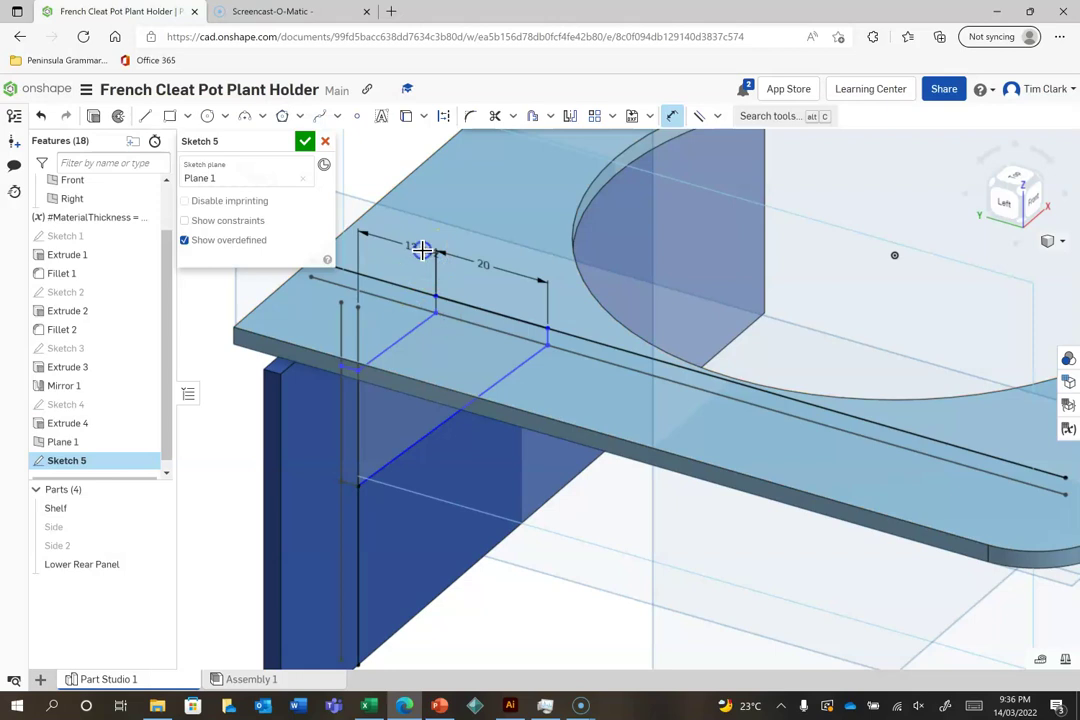
left_click(422, 250)
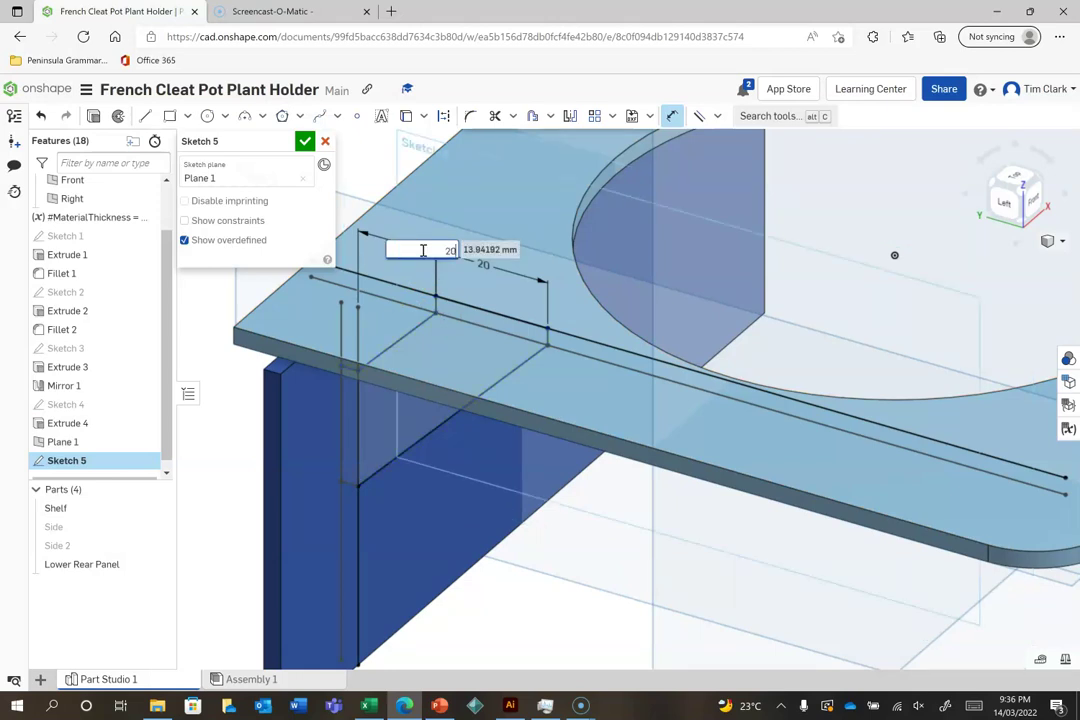
type("20")
key("Return")
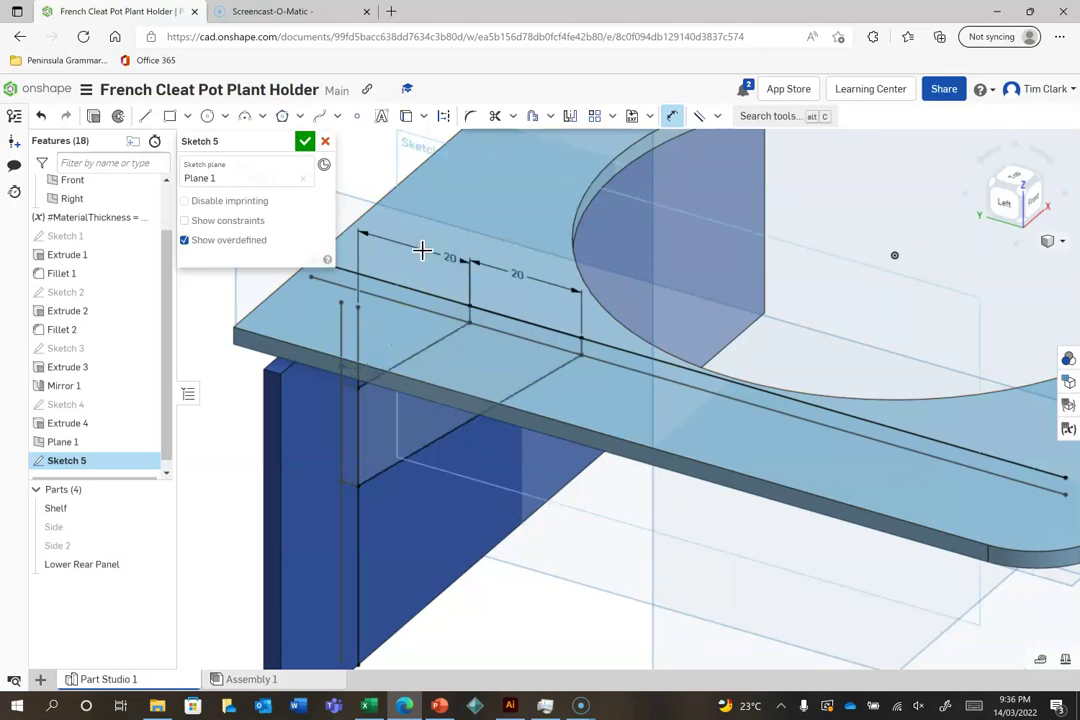
- Sketch a narrower rectangle inside each brace tab, across the thickness of the shelf and of the Lower Rear Panel, inset about 4 mm from the ends
left_click(1010, 204)
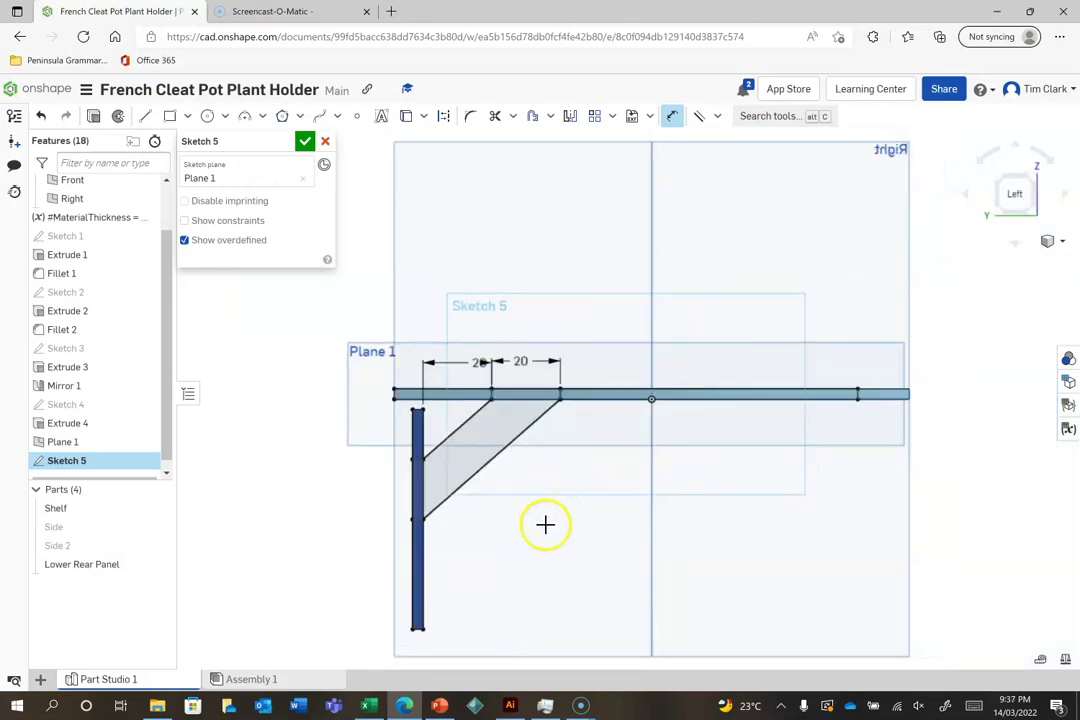
scroll(537, 576, "up", 3)
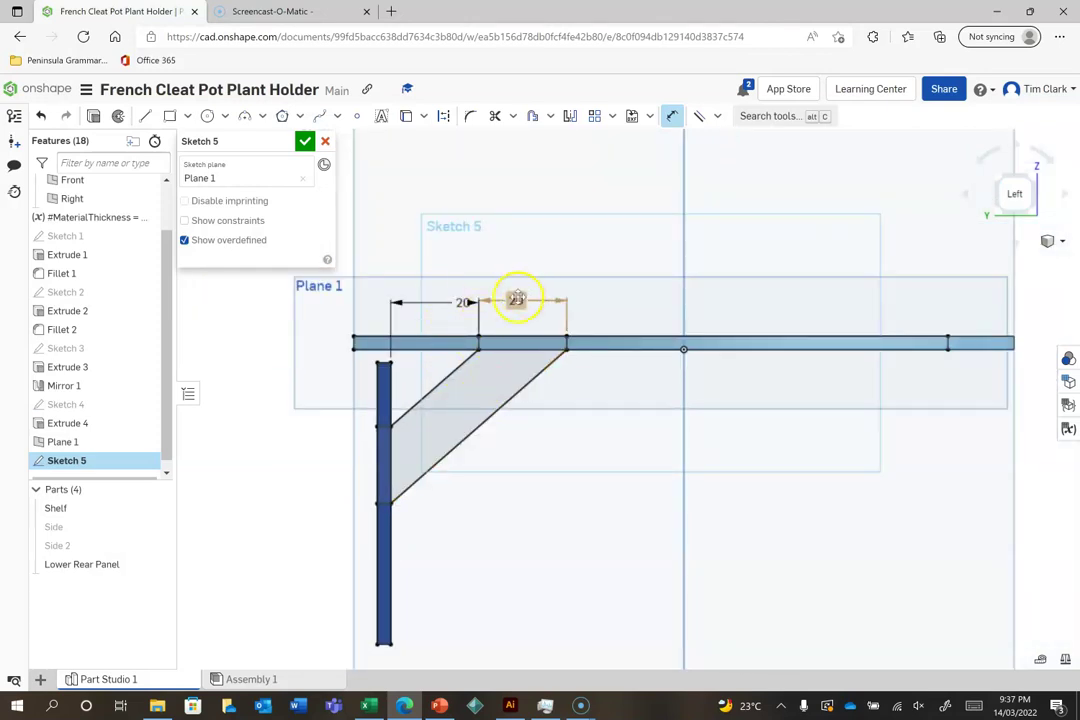
left_click_drag(399, 419, 390, 427)
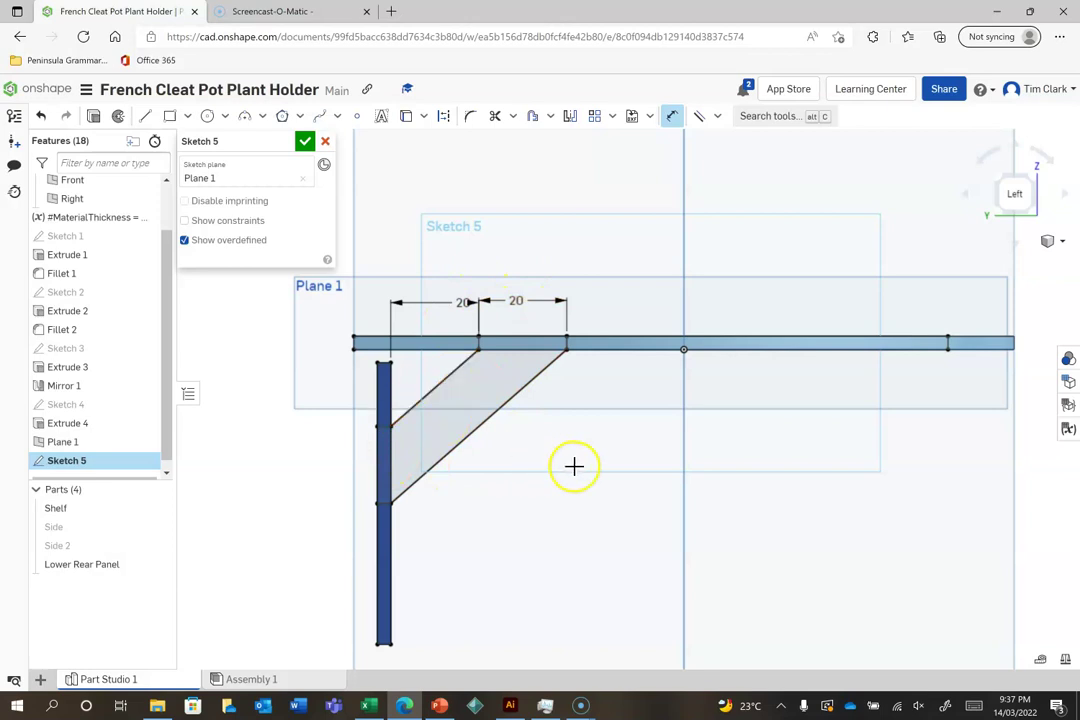
scroll(571, 424, "up", 2)
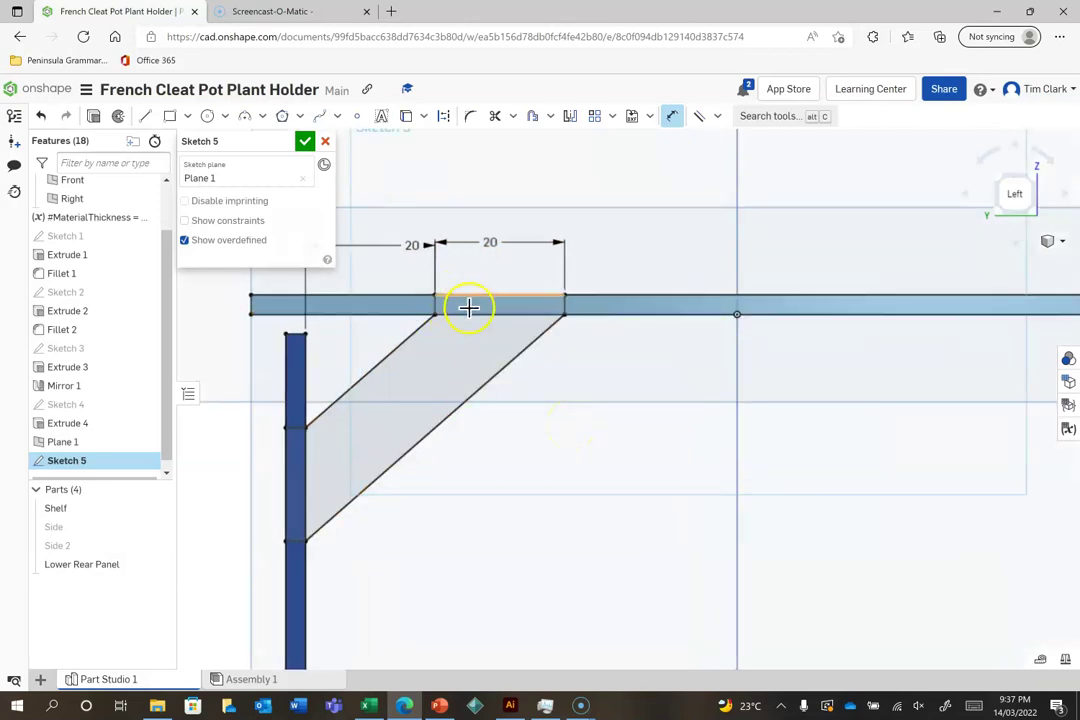
left_click(170, 116)
left_click(461, 296)
left_click(538, 314)
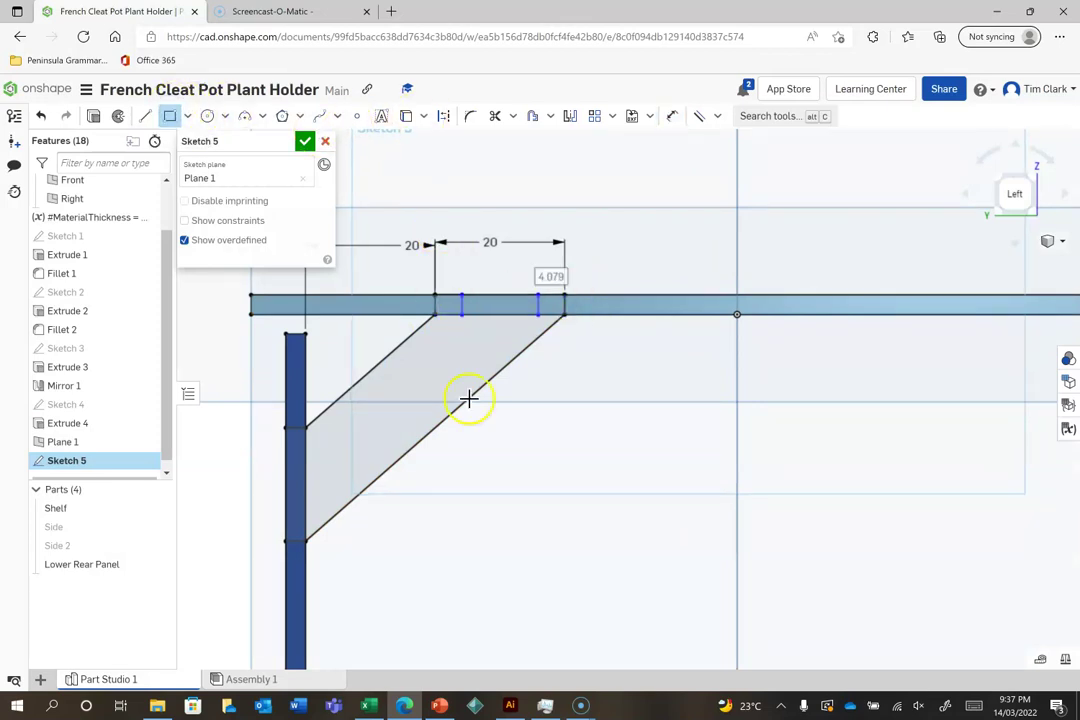
left_click(299, 453)
left_click(306, 516)
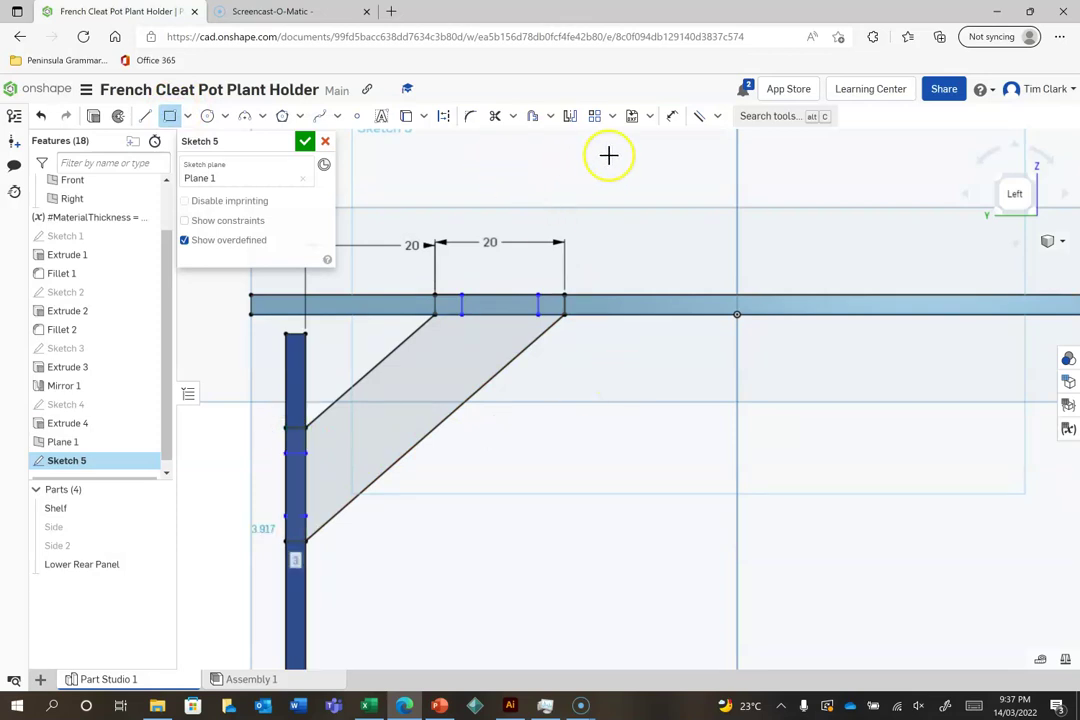
- Dimension the shelf rectangle's two short sides from the ends of the brace's shelf tab and set both distances to 5 mm
left_click(672, 116)
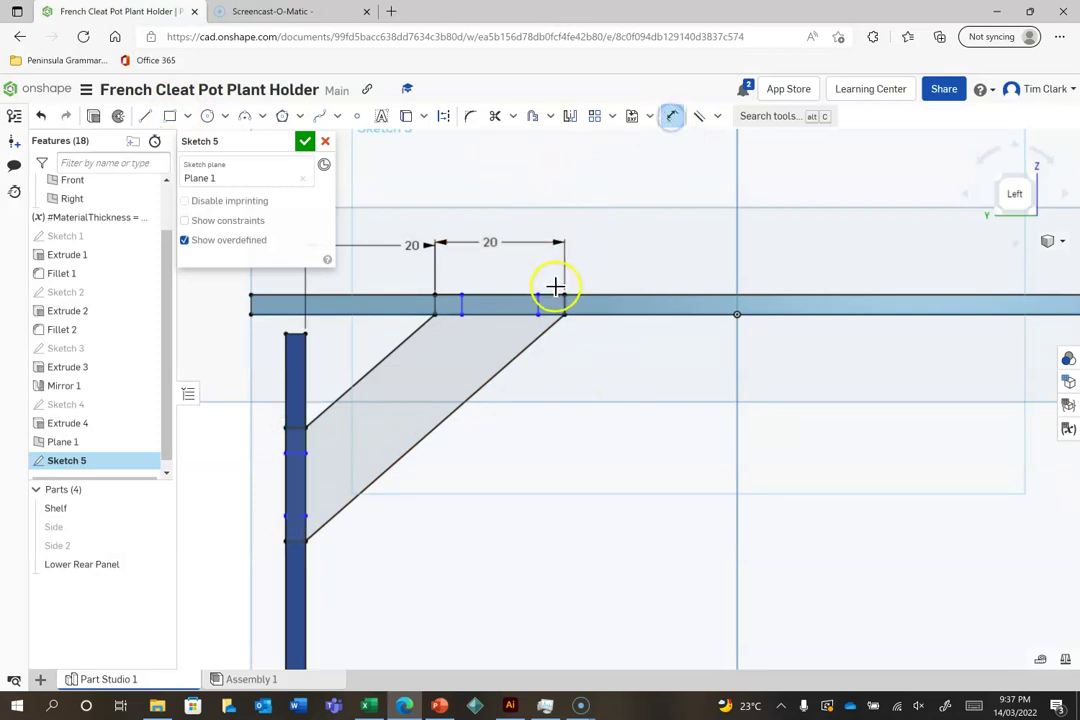
mouse_move(552, 295)
left_mouse_down()
mouse_move(559, 284)
mouse_move(550, 306)
mouse_move(536, 305)
left_mouse_up()
left_click(672, 116)
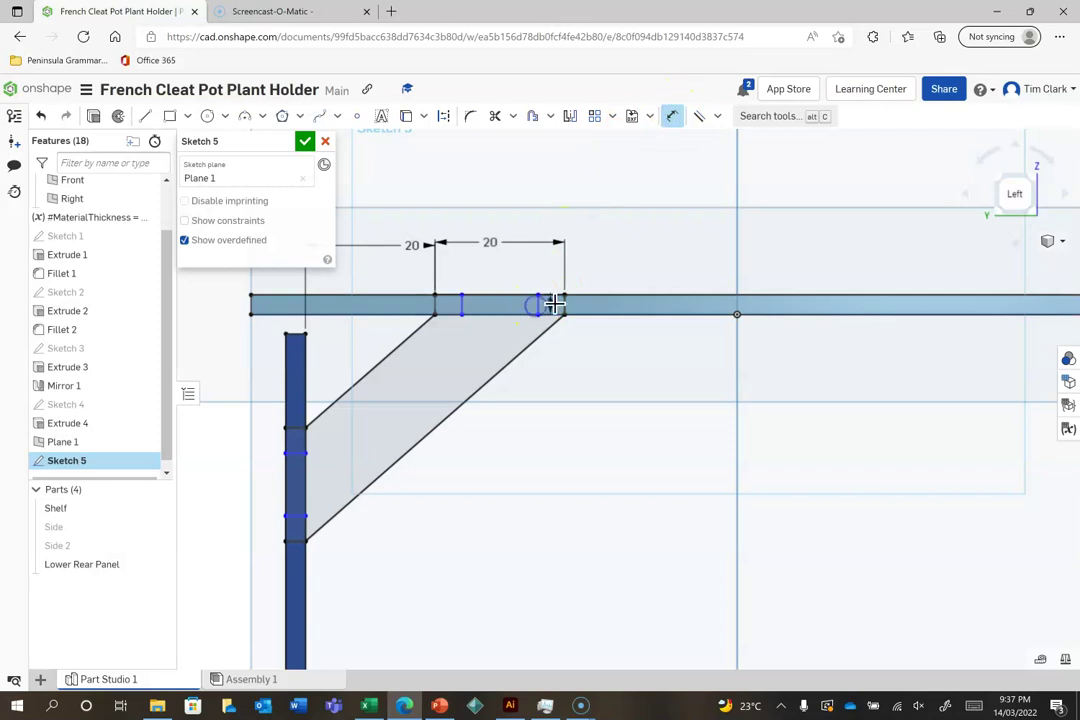
left_click(563, 218)
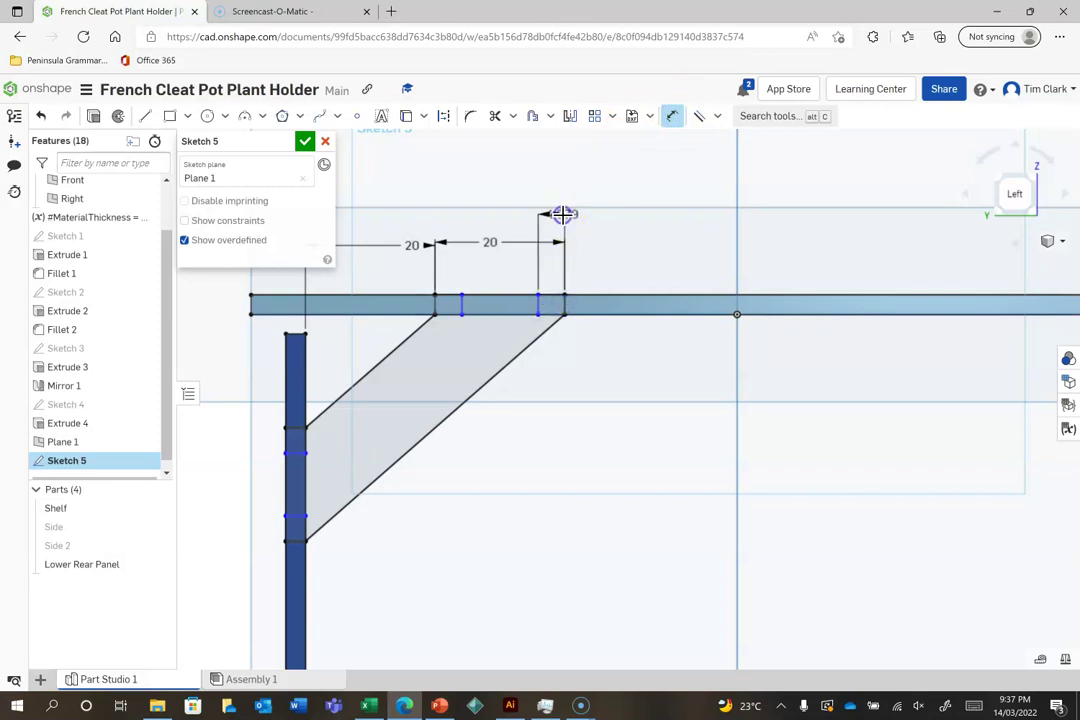
left_click(563, 214)
type("5")
key("Return")
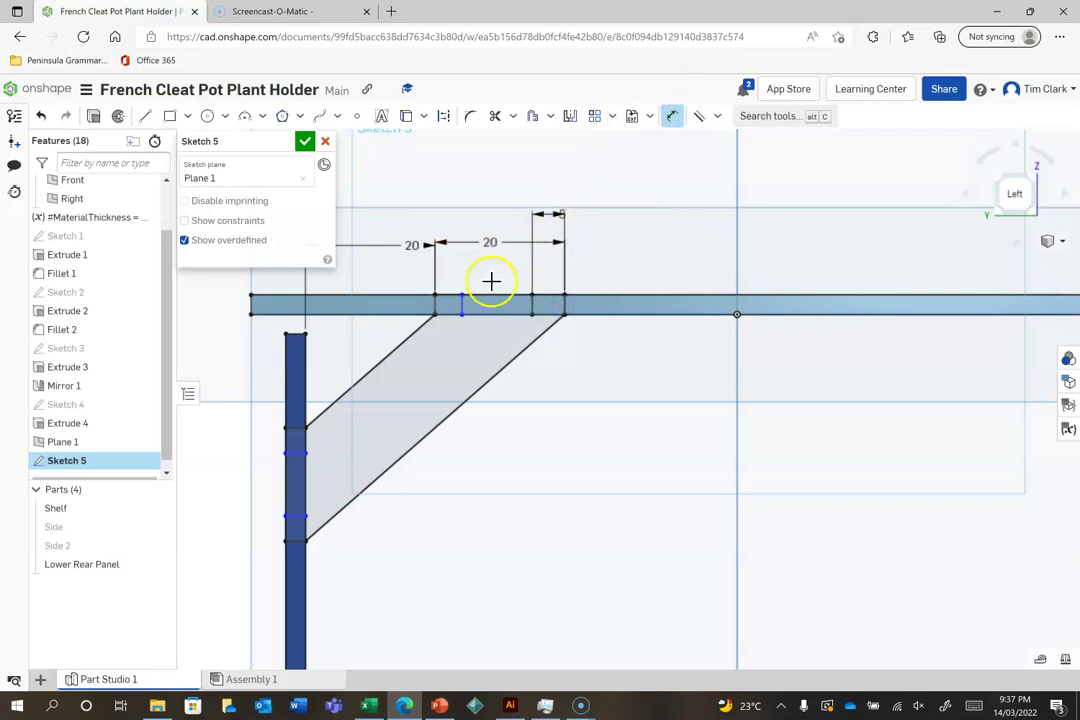
left_click(462, 308)
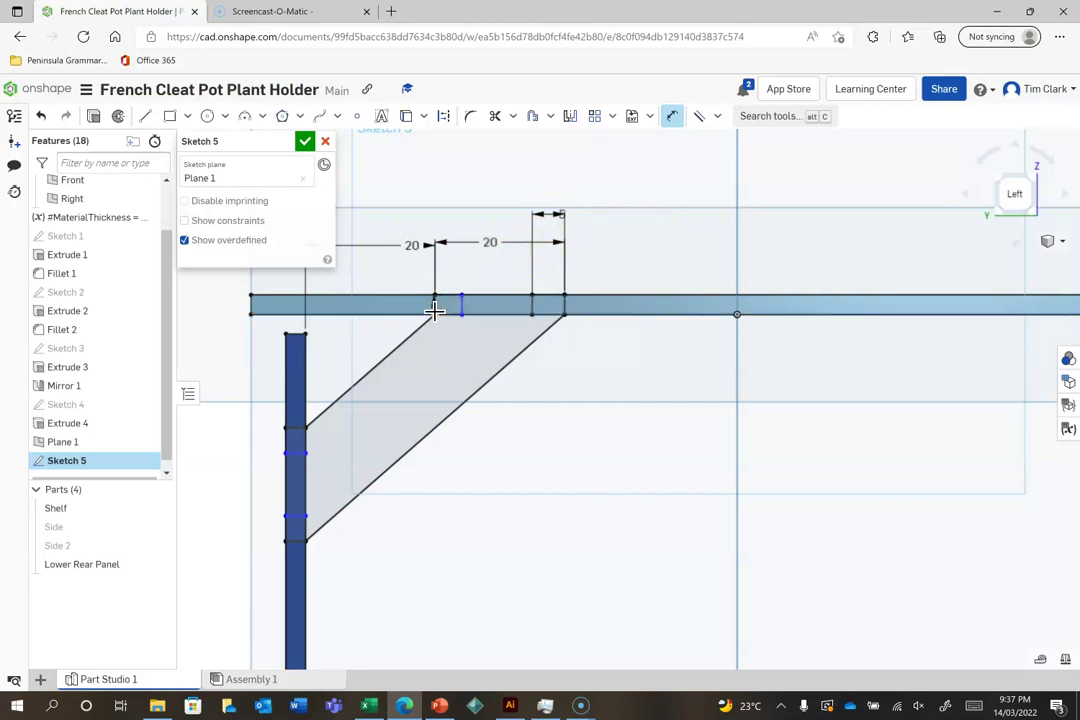
left_click(433, 297)
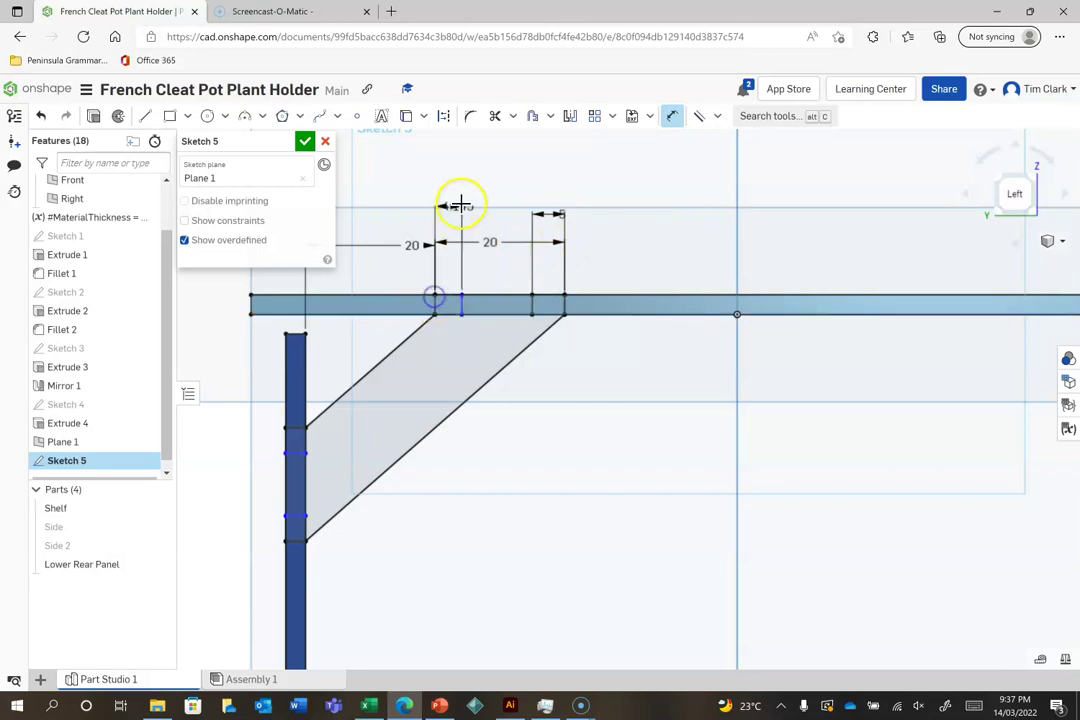
left_click(463, 198)
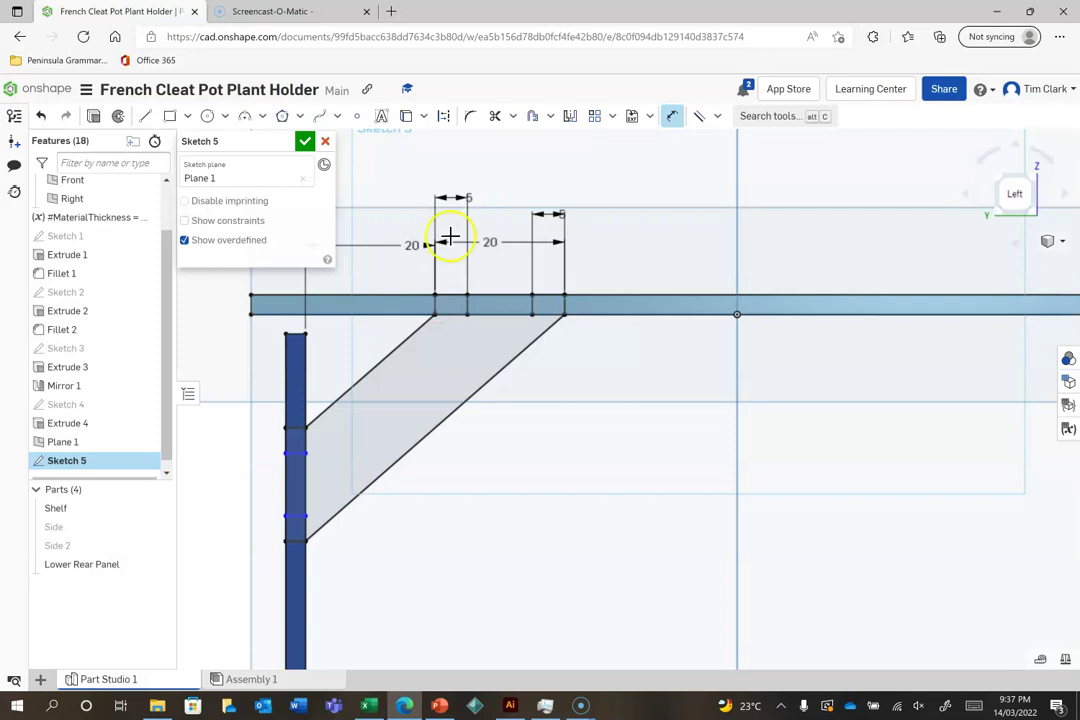
- Dimension the panel rectangle's upper and lower sides from the ends of the brace's panel tab and set both distances to 5 mm
left_click(294, 428)
left_click(241, 443)
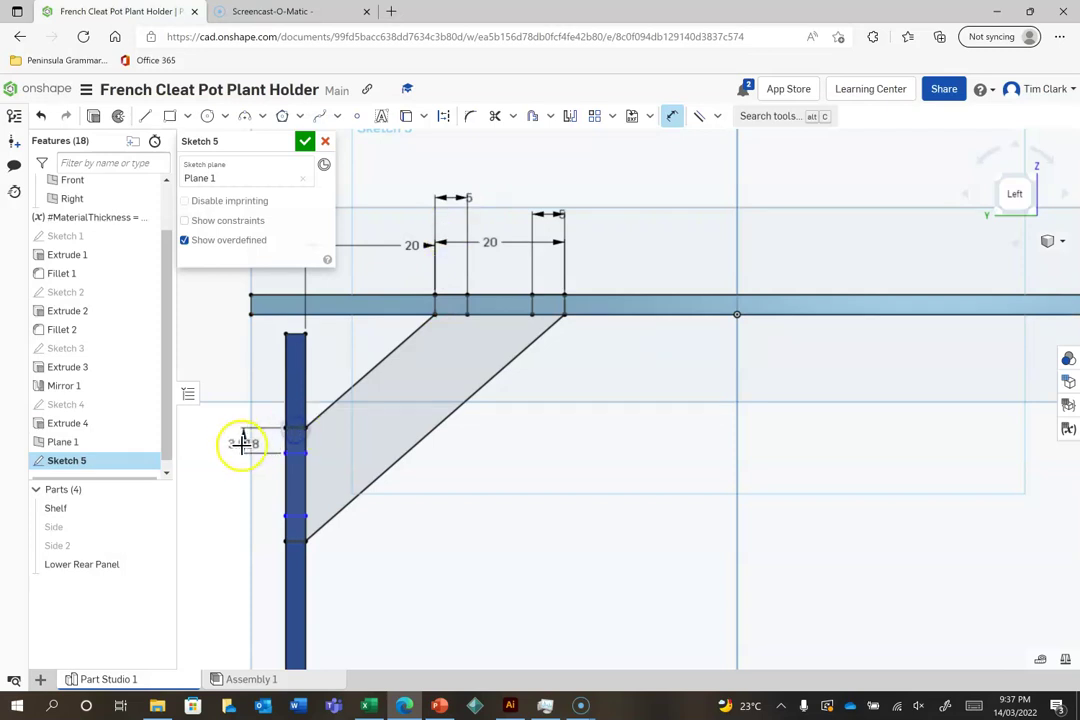
left_click(292, 517)
left_click(294, 541)
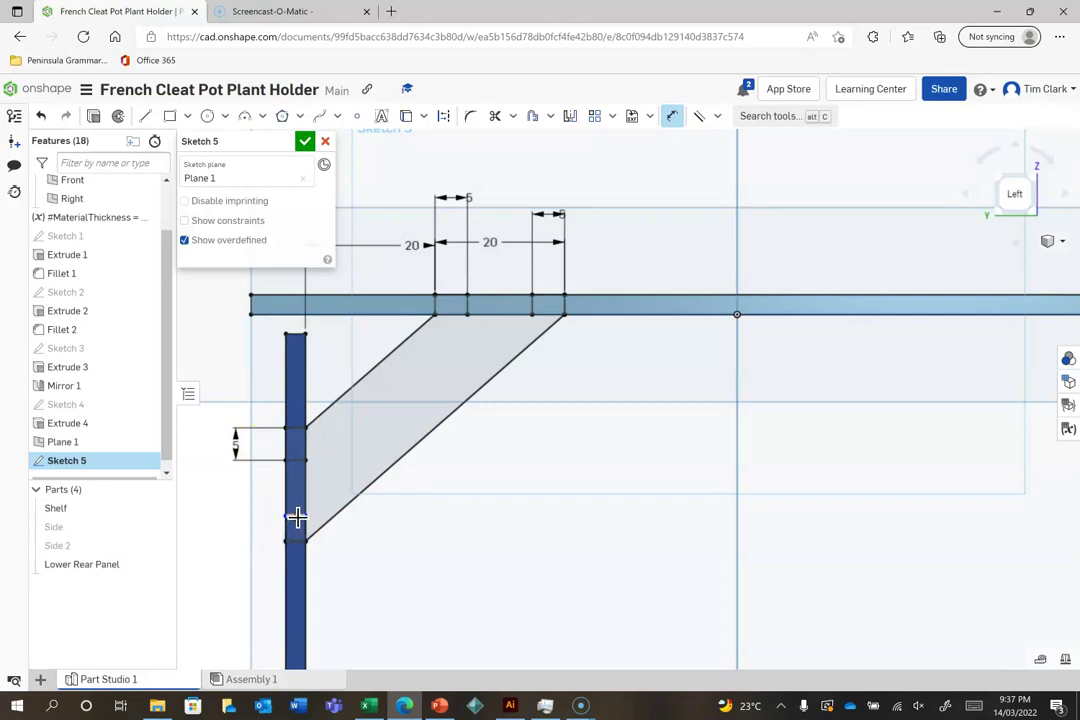
left_click(251, 530)
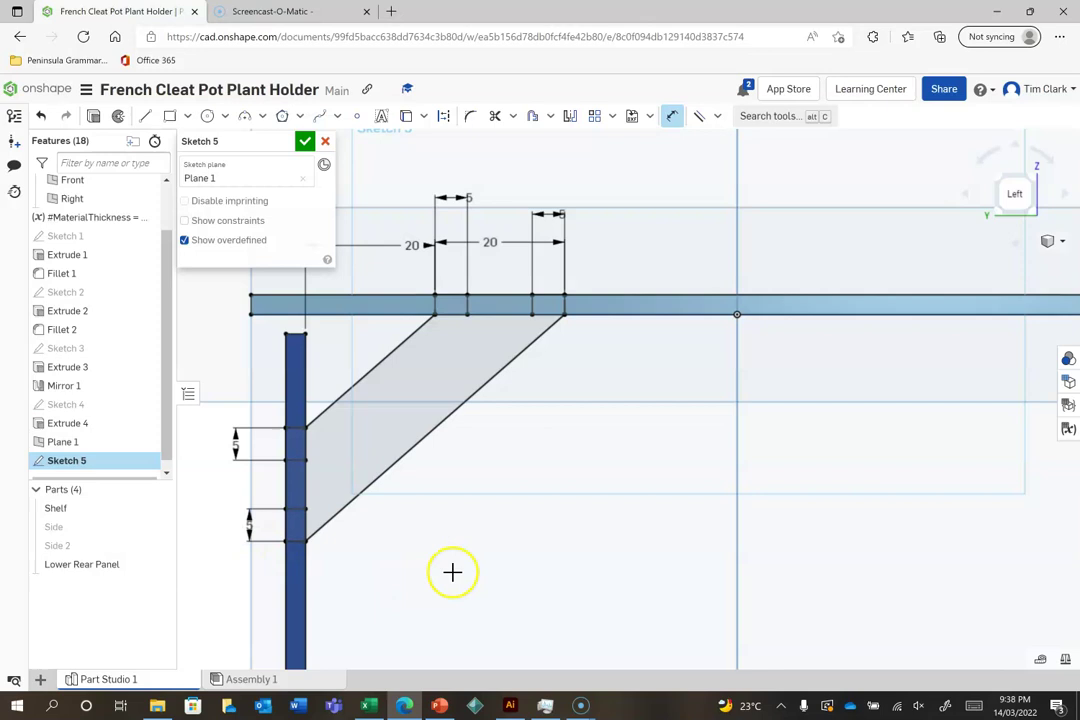
- Hide the Shelf and Lower Rear Panel parts and finish the brace sketch
left_click(158, 508)
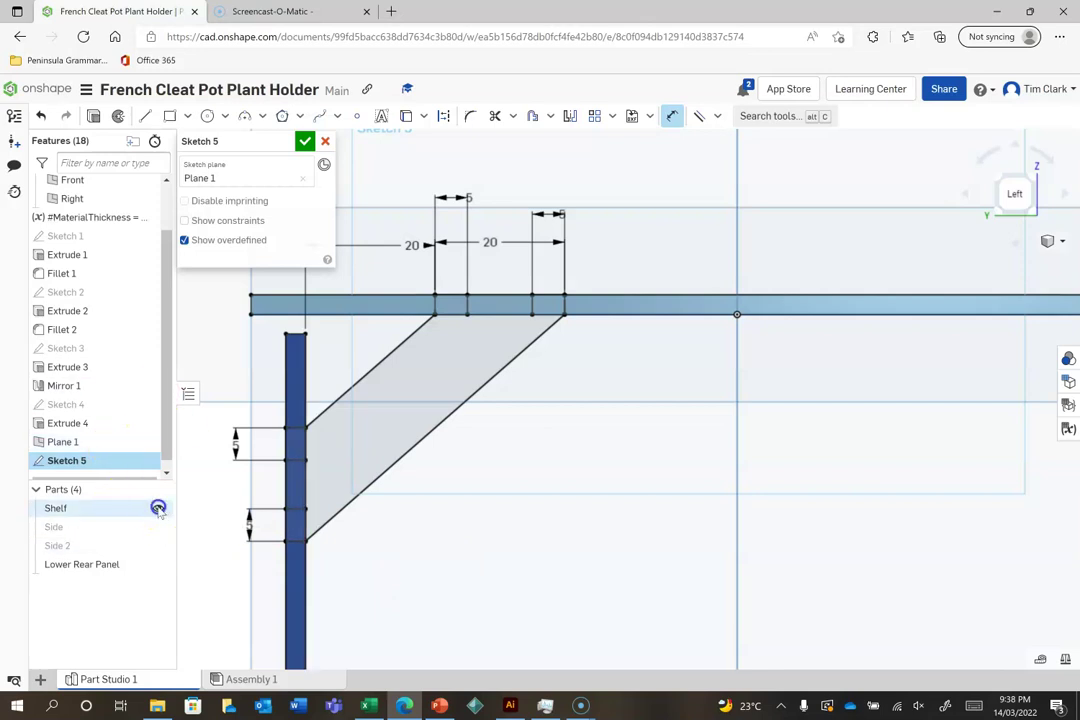
left_click(159, 563)
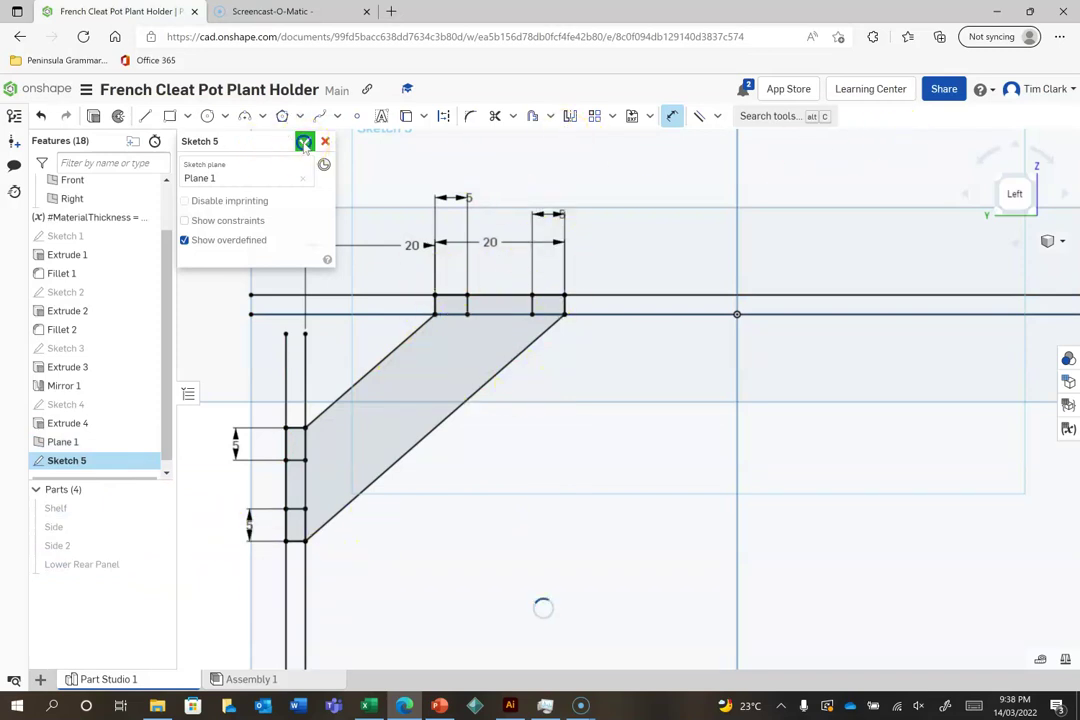
left_click(305, 141)
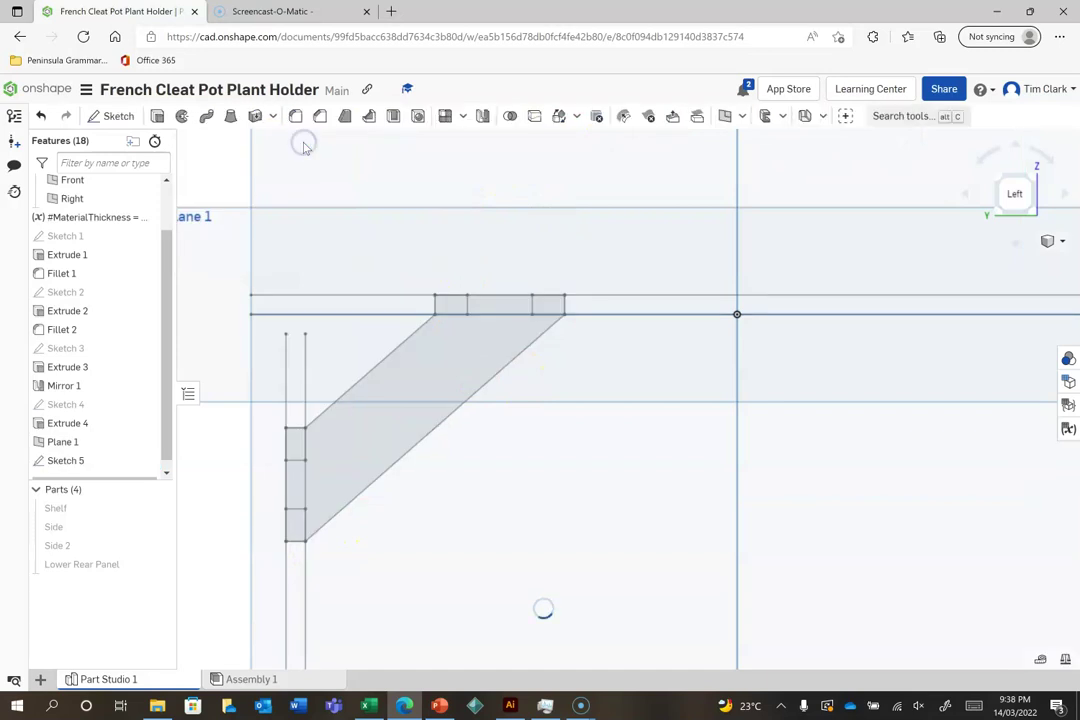
- Extrude the diagonal brace region and the two inner tab rectangles as a new part with a blind depth of #MaterialThickness
left_click(1003, 185)
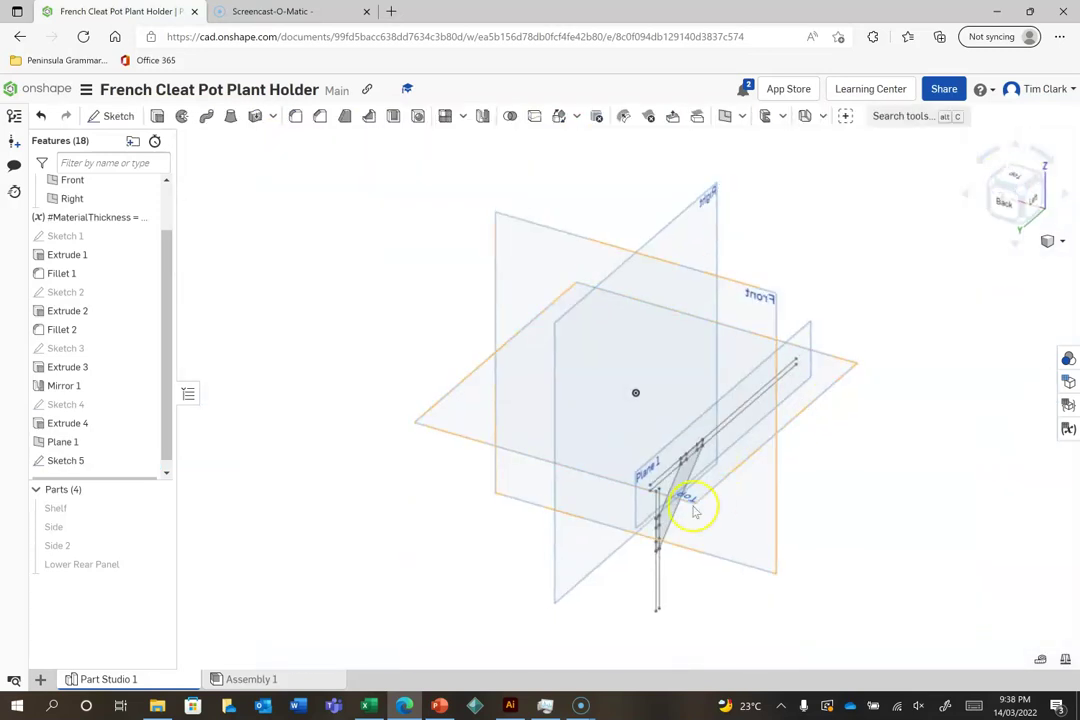
scroll(693, 508, "up", 3)
scroll(693, 510, "up", 2)
scroll(345, 277, "down", 2)
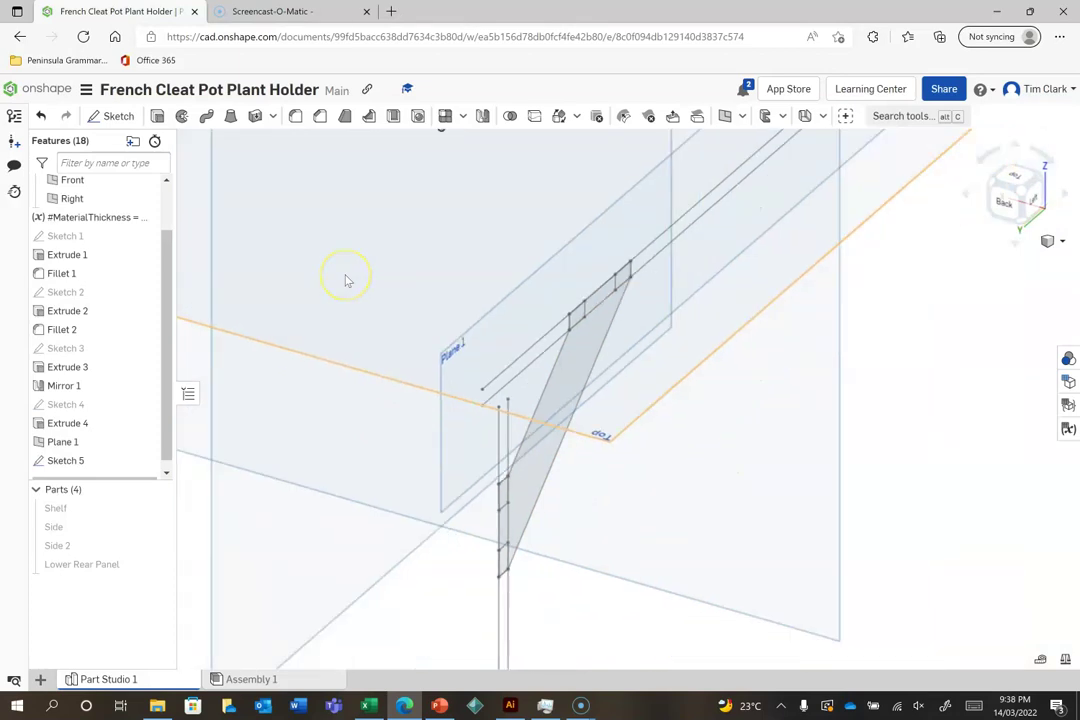
left_click(157, 116)
left_click(568, 388)
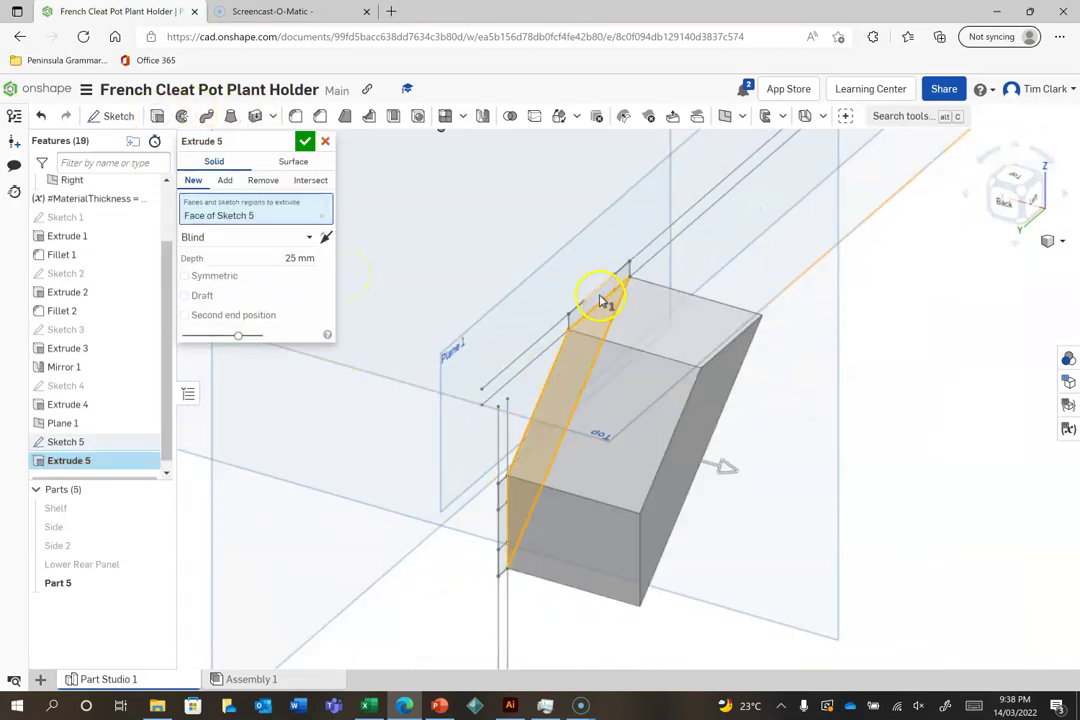
left_click(599, 296)
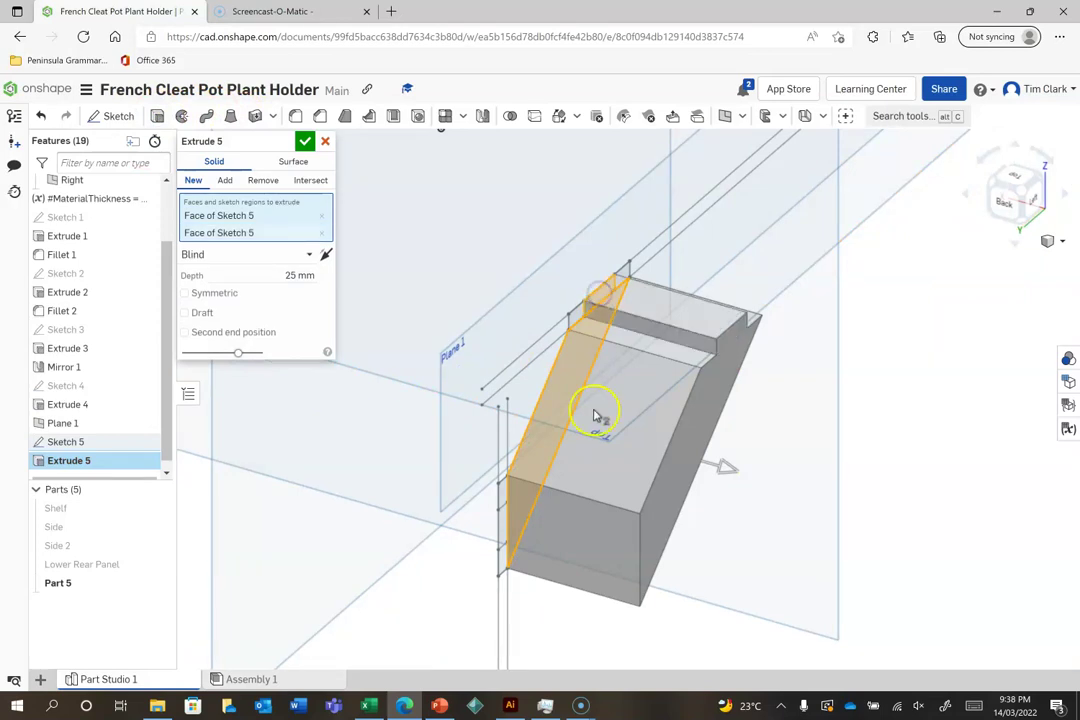
left_click(502, 532)
left_click(284, 291)
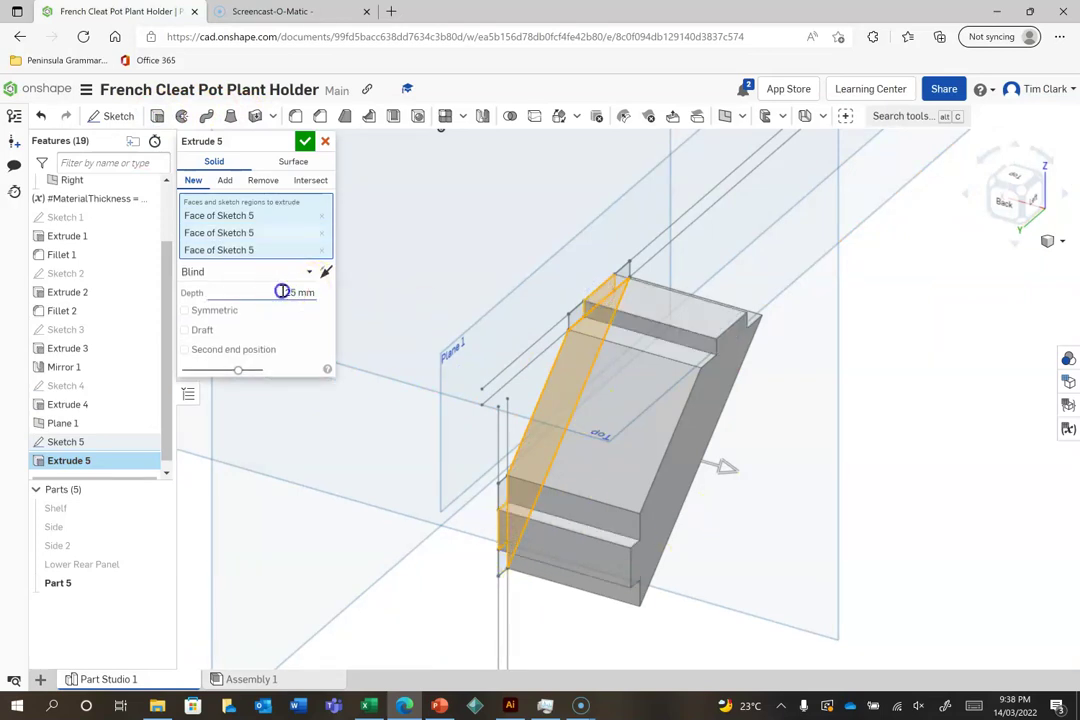
type("mat")
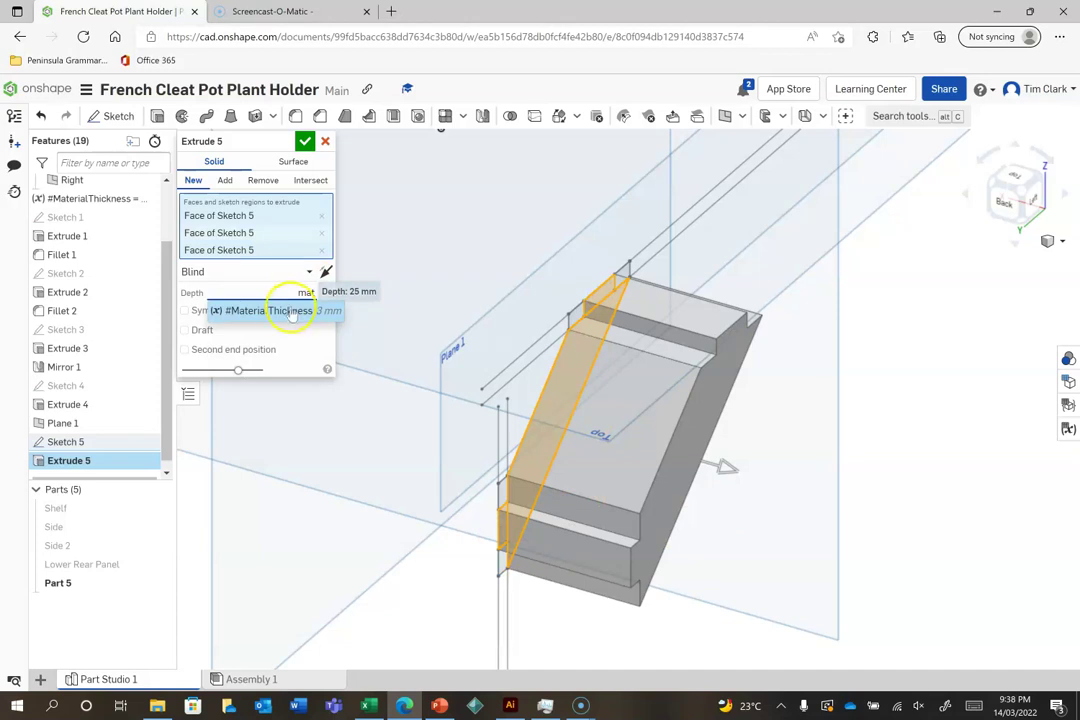
left_click(291, 312)
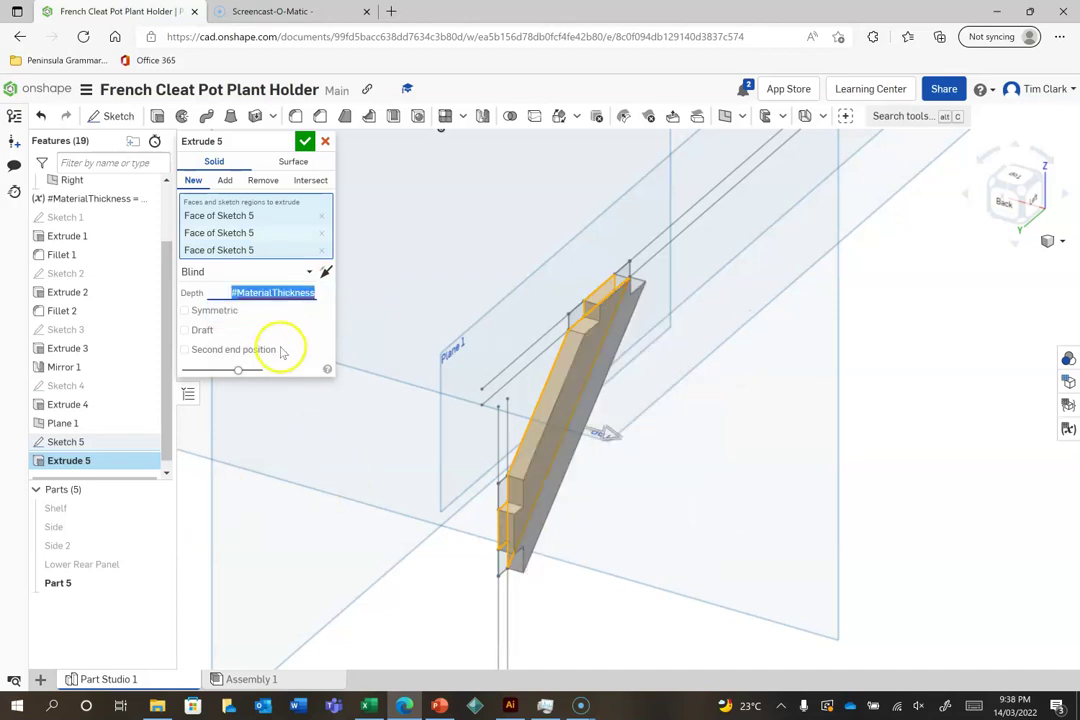
left_click(304, 141)
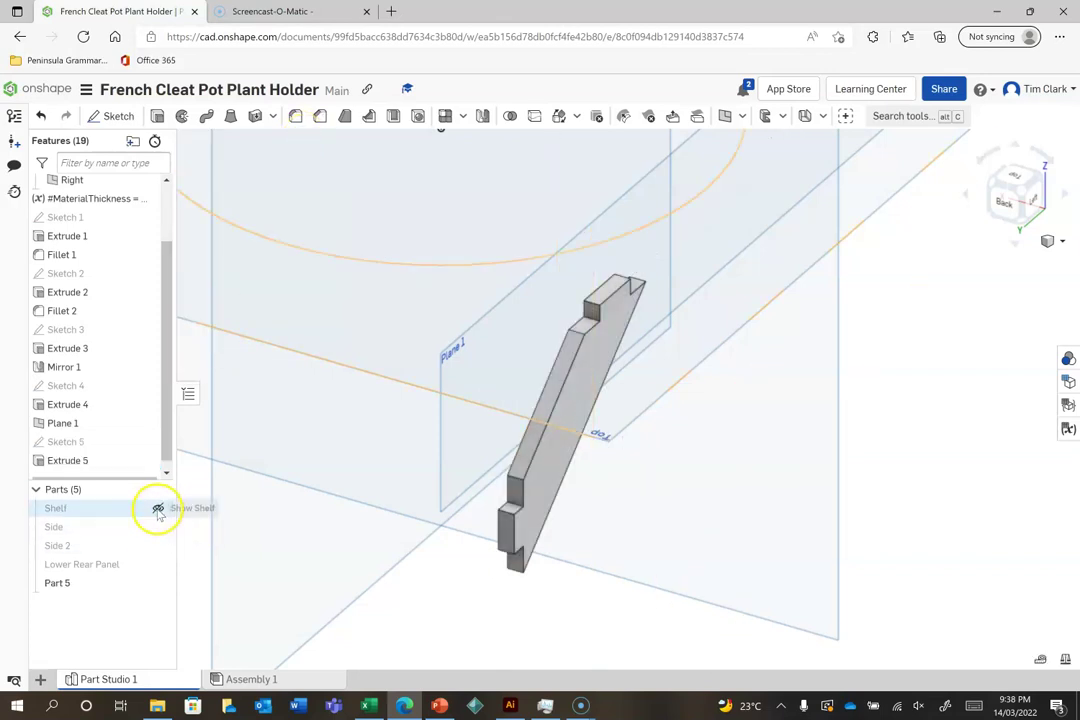
- Show the hidden Shelf, Side, Side 2 and Lower Rear Panel parts again
left_click(157, 509)
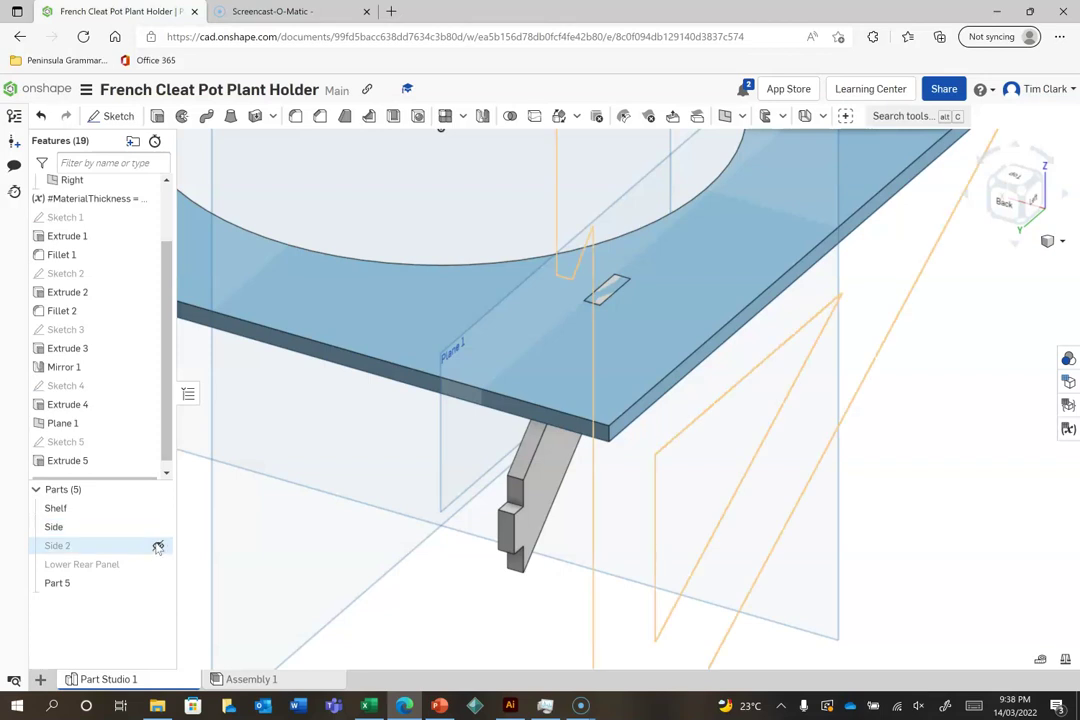
left_click(157, 546)
left_click(157, 564)
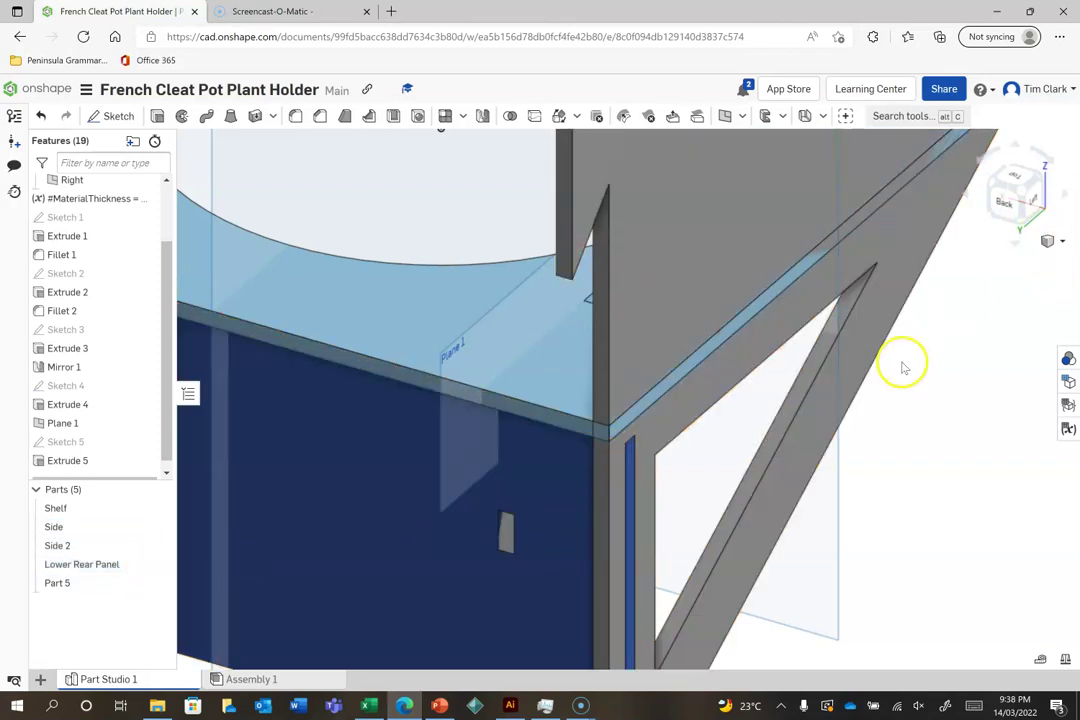
- Mirror the diagonal brace (Part 5) across the Right plane as a new part
left_click(1042, 183)
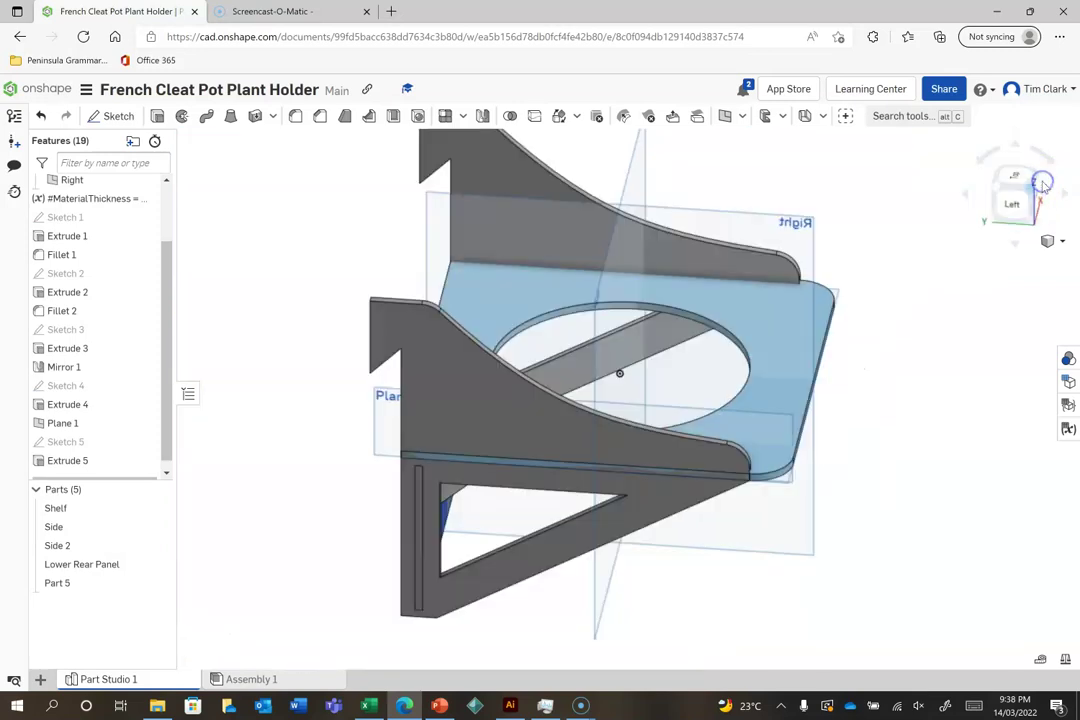
left_click(1042, 183)
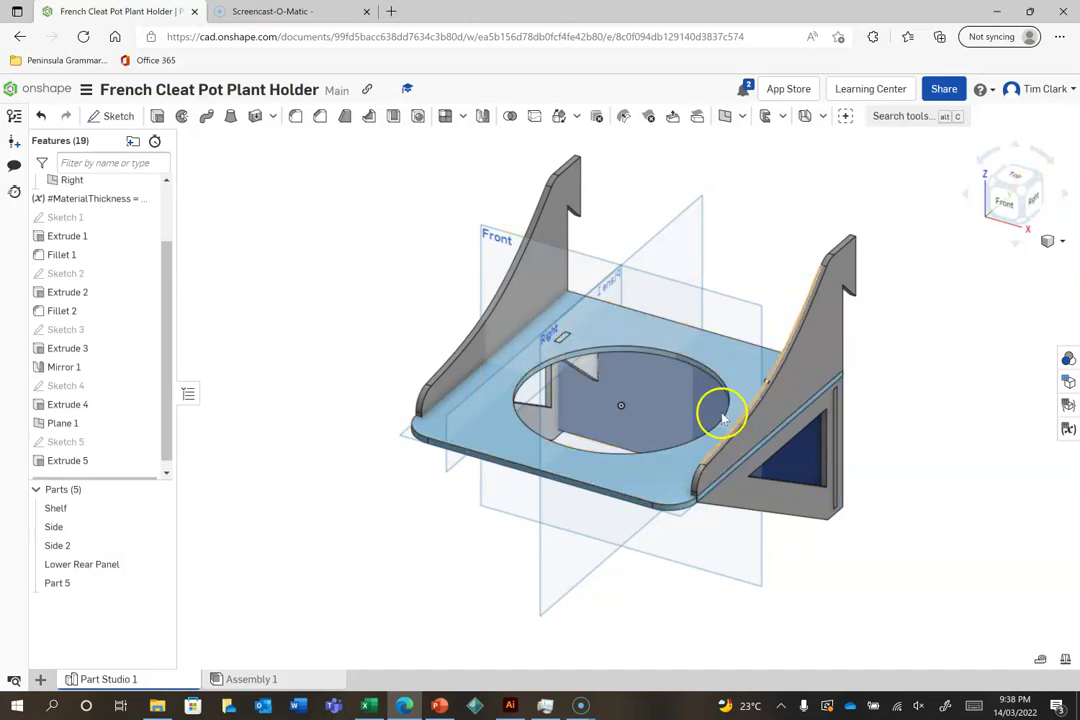
scroll(718, 410, "up", 3)
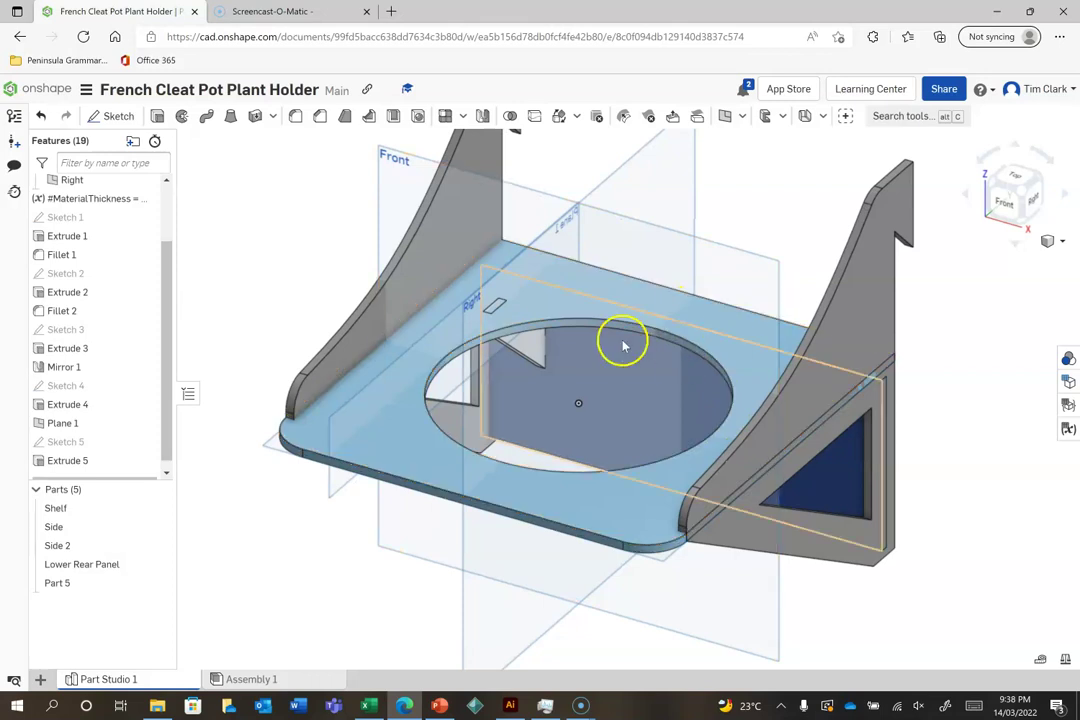
left_click(482, 116)
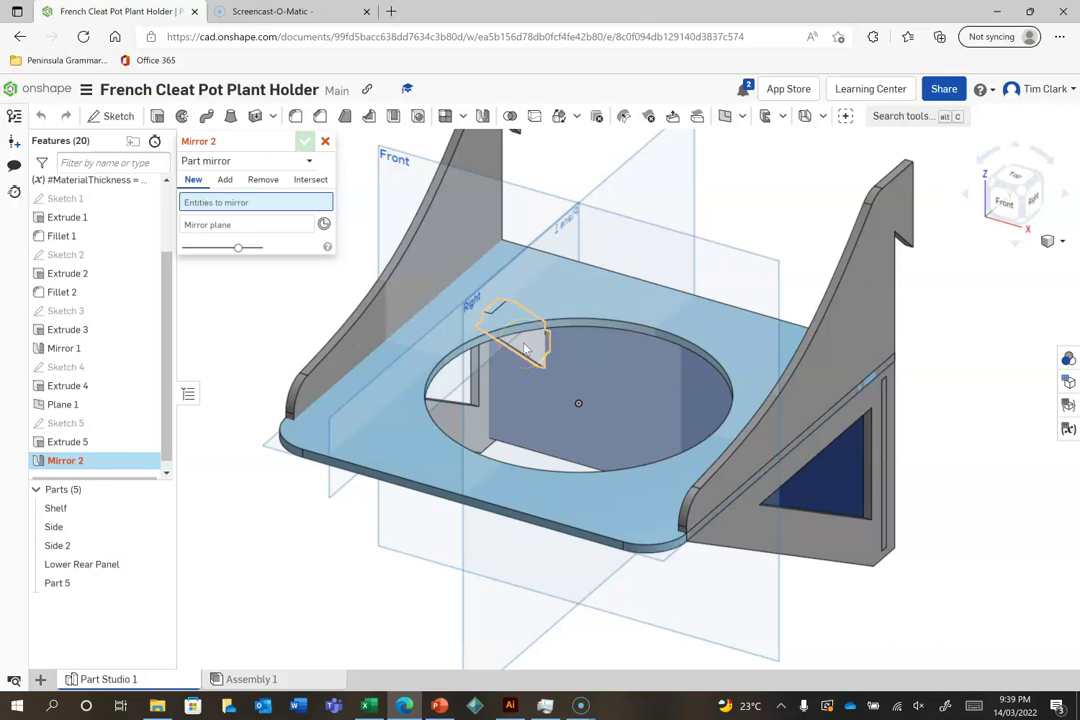
left_click(525, 340)
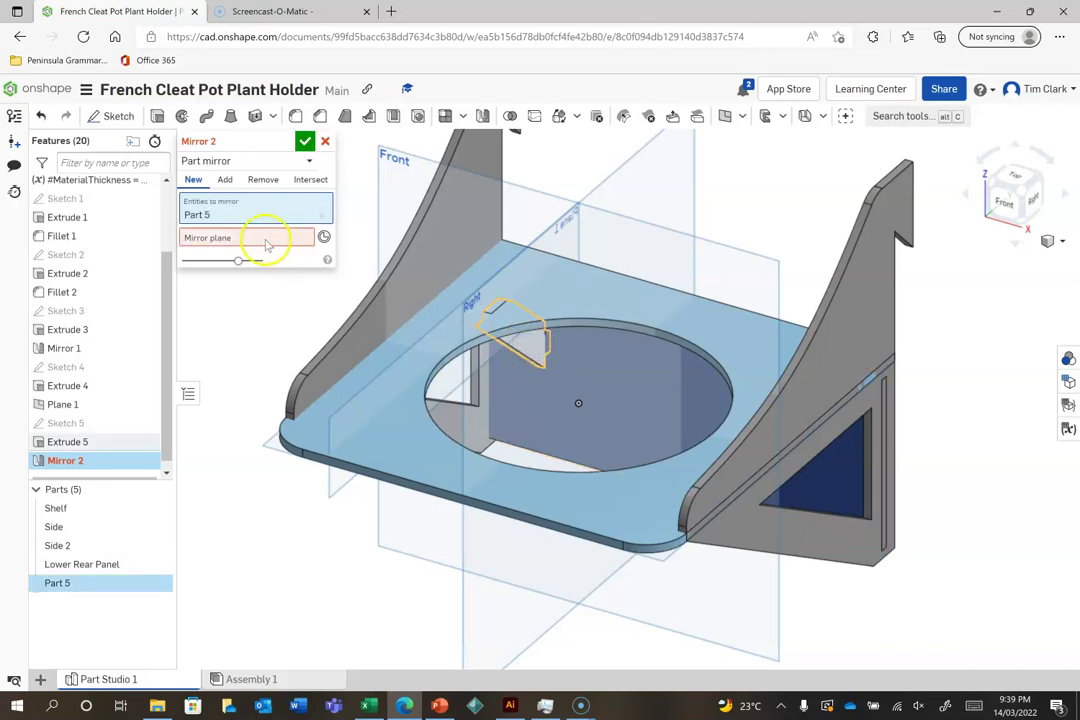
left_click(234, 238)
left_click(606, 181)
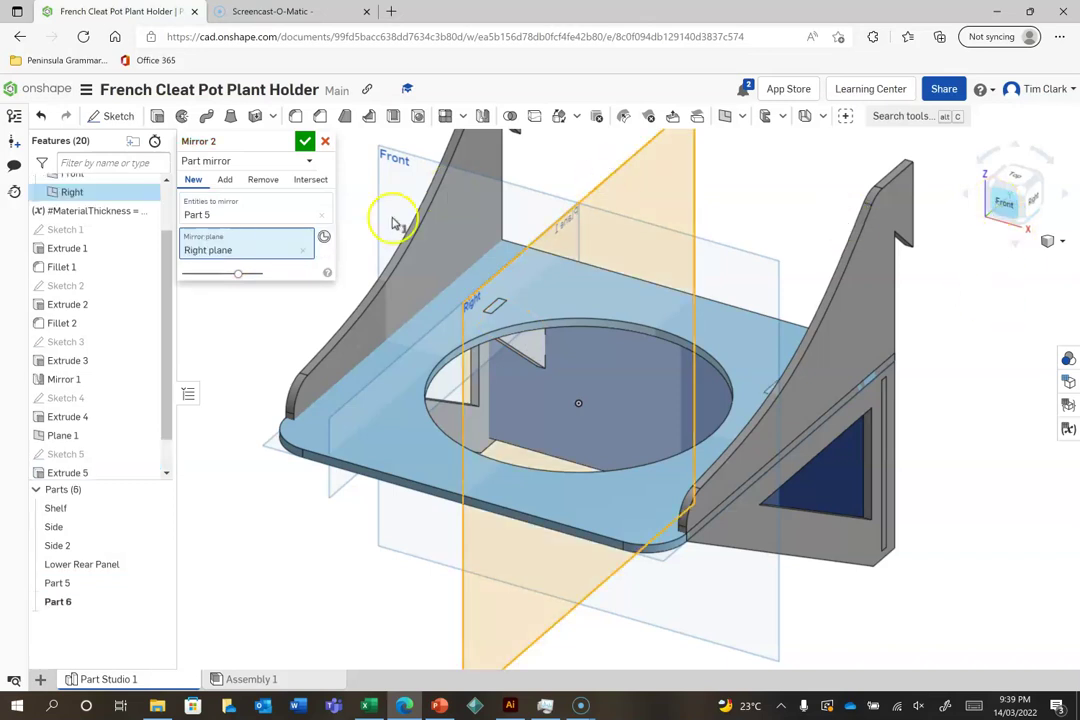
- Mirror Part 5 across the Right plane as a new part and view the model from its front-left corner
left_click(306, 142)
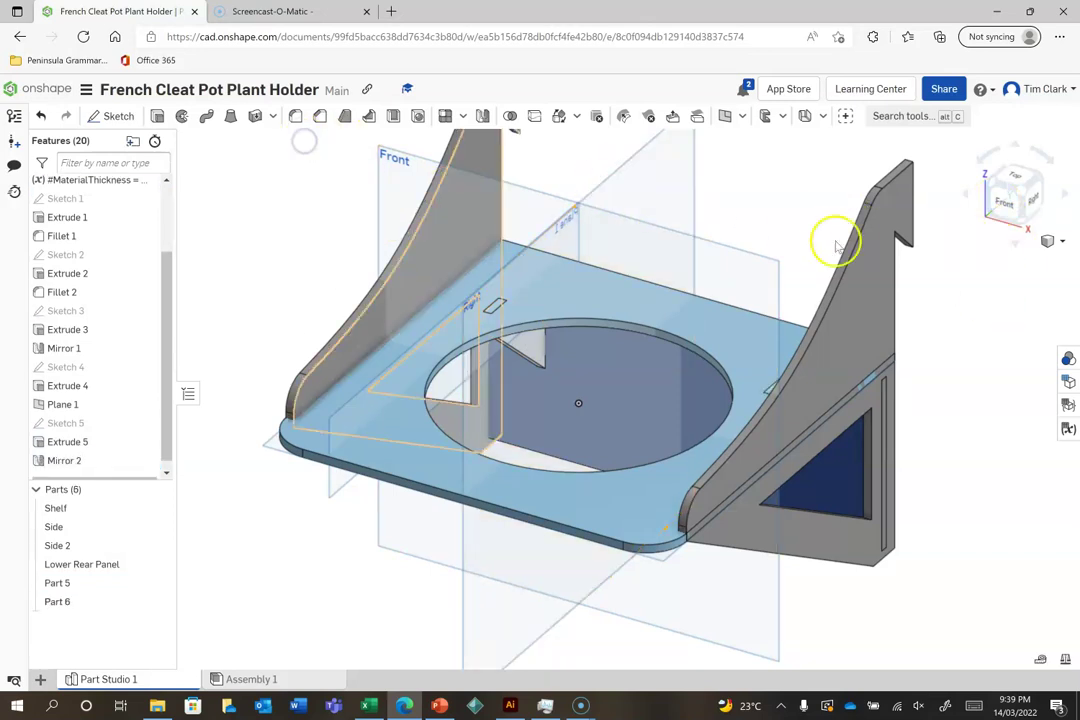
left_click(990, 185)
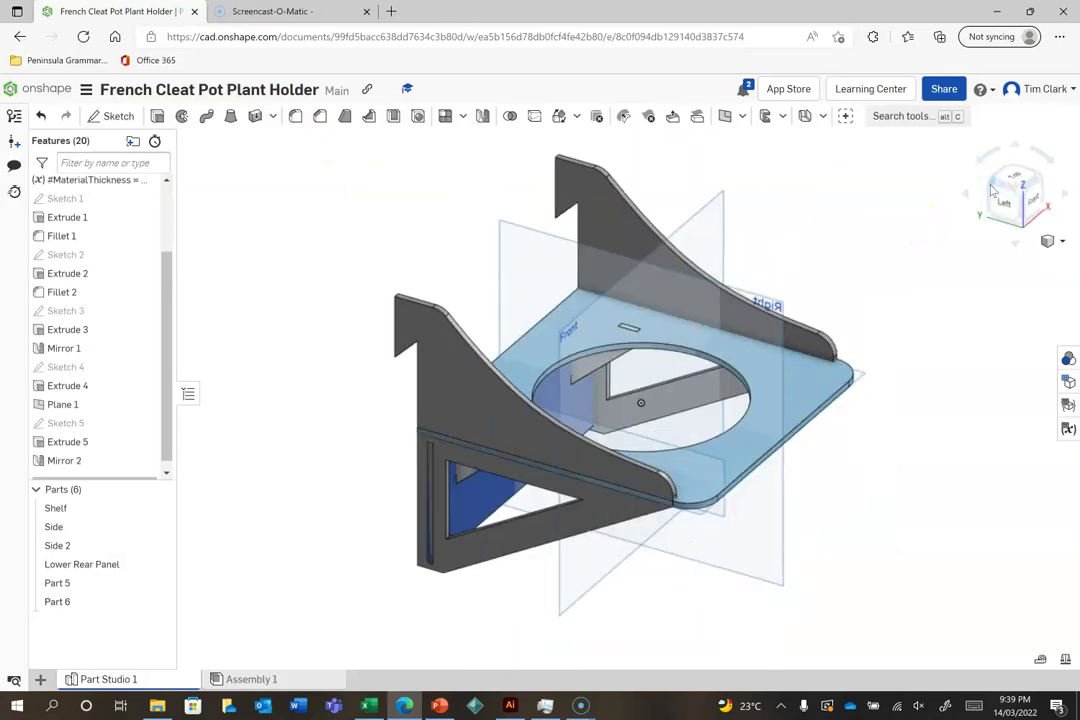
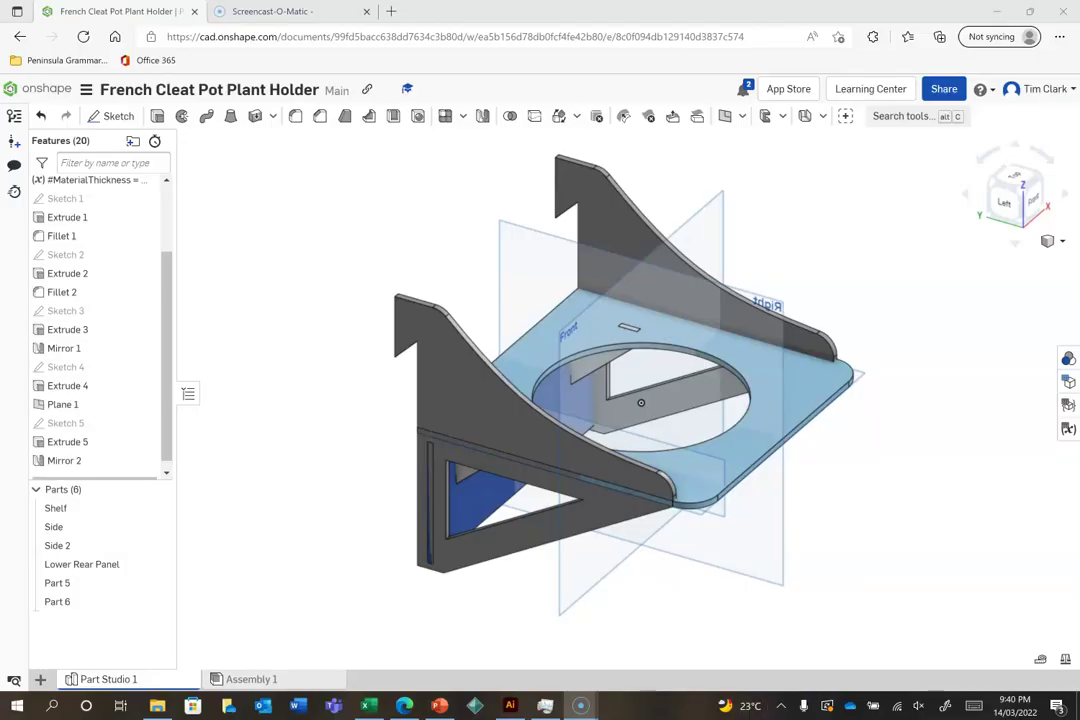
left_click(572, 400)
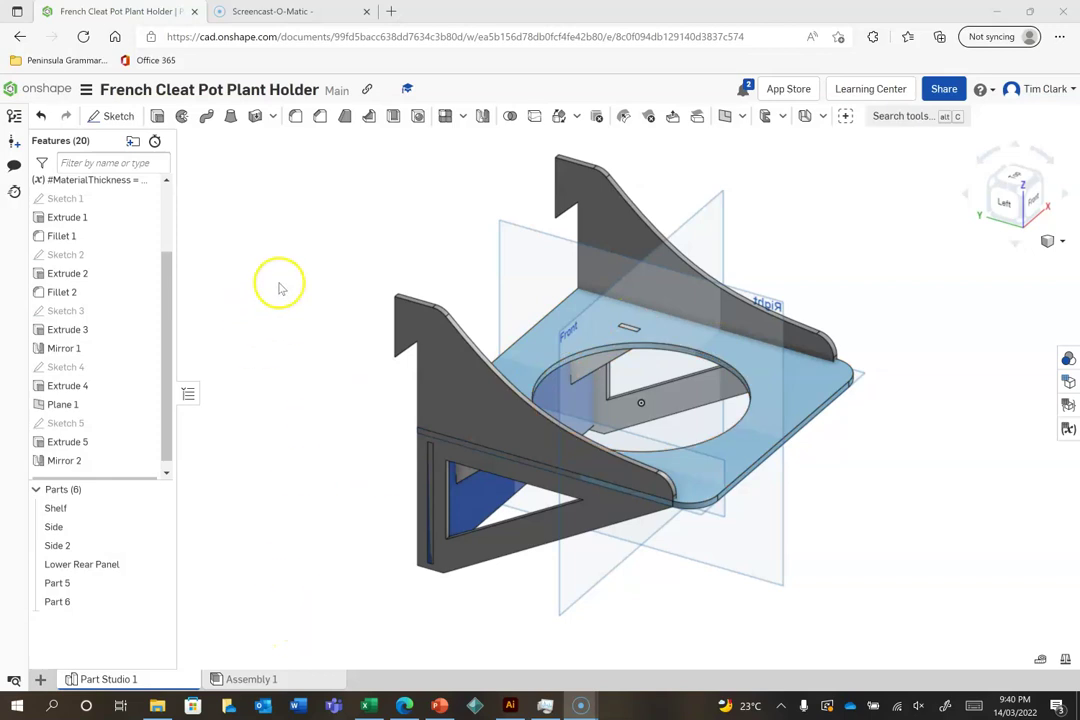
- Subtract Part 6 and Part 5 from the Lower Rear Panel and the Shelf with a Boolean, keeping the tools
left_click(511, 116)
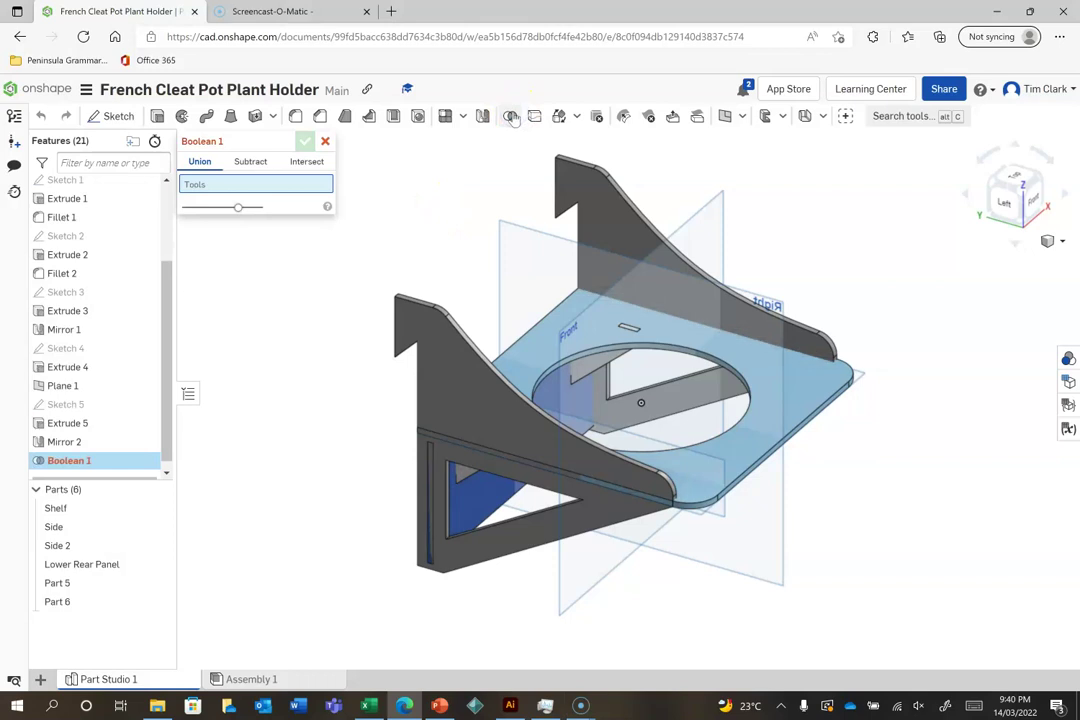
left_click(250, 162)
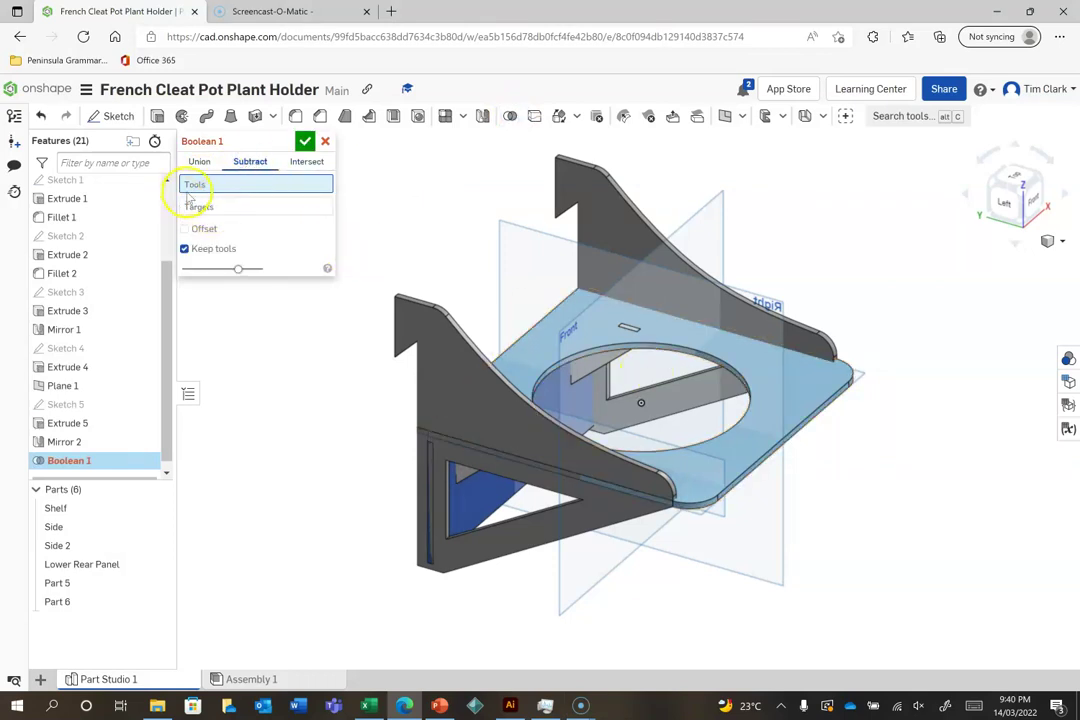
left_click(601, 364)
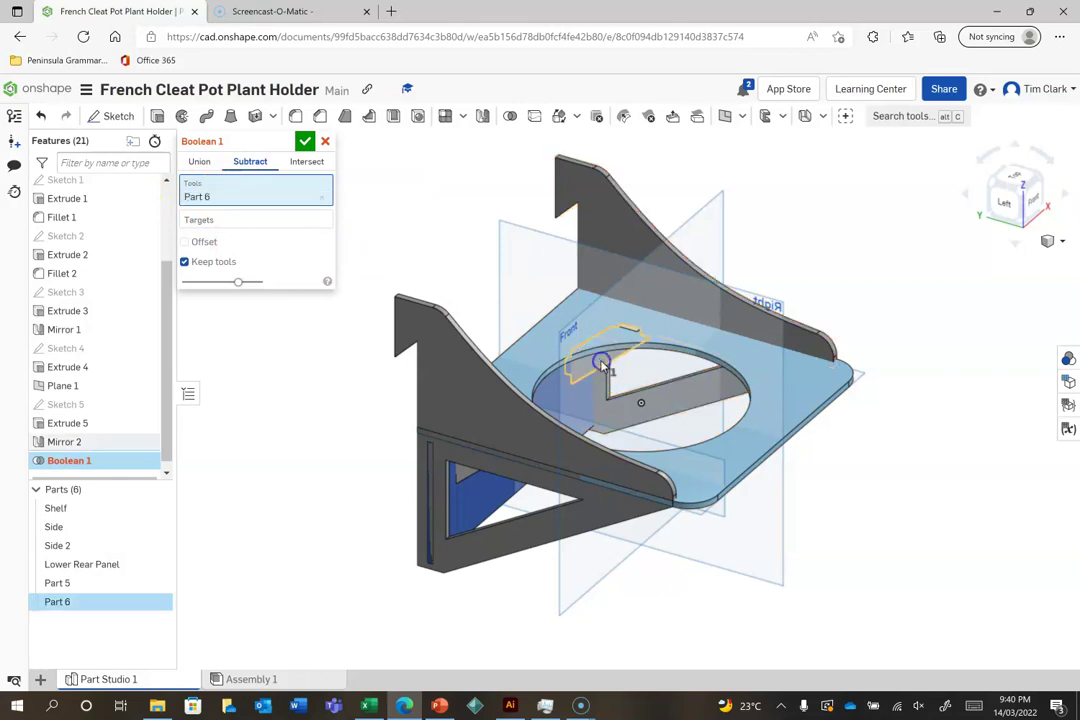
left_click(57, 583)
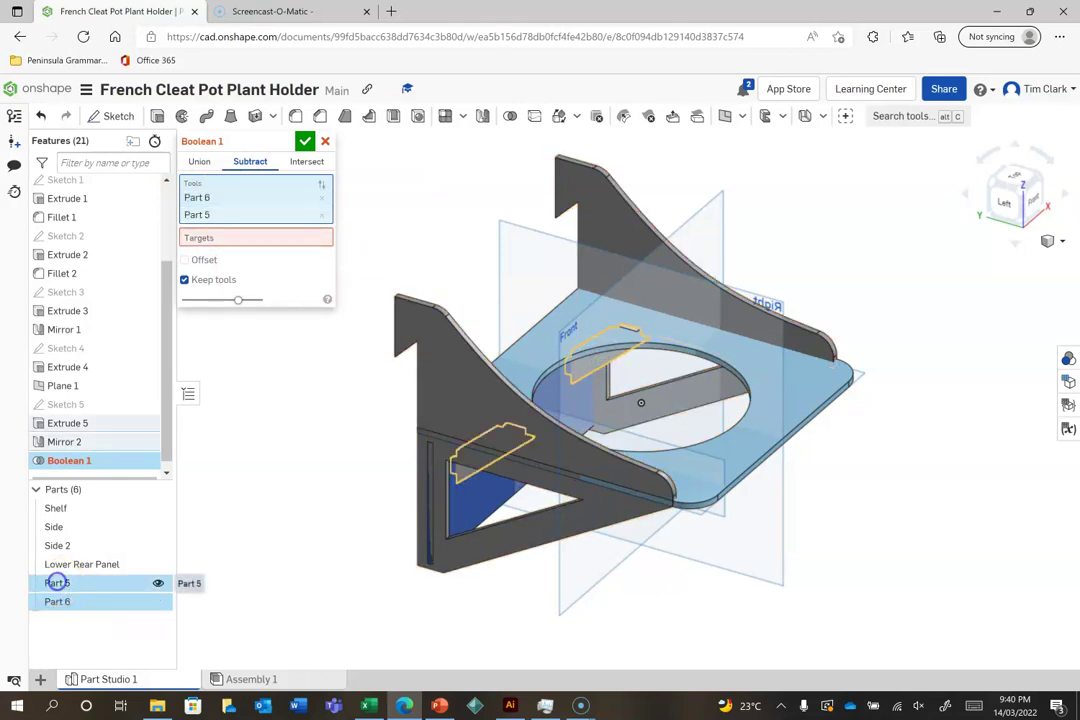
left_click(200, 238)
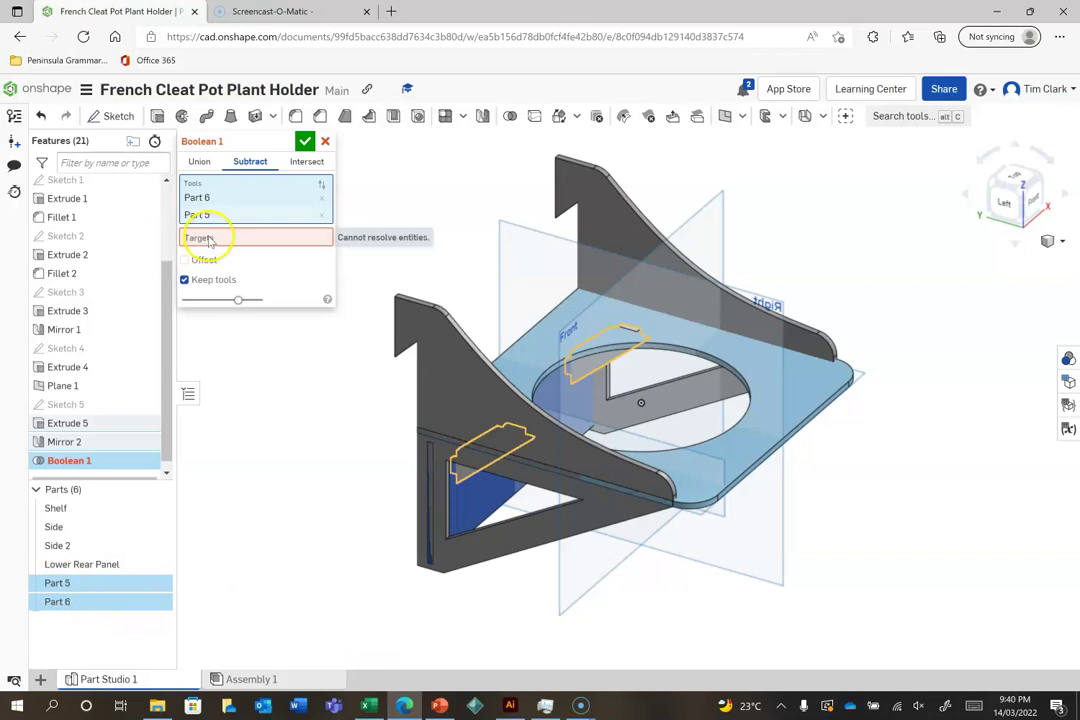
left_click(62, 566)
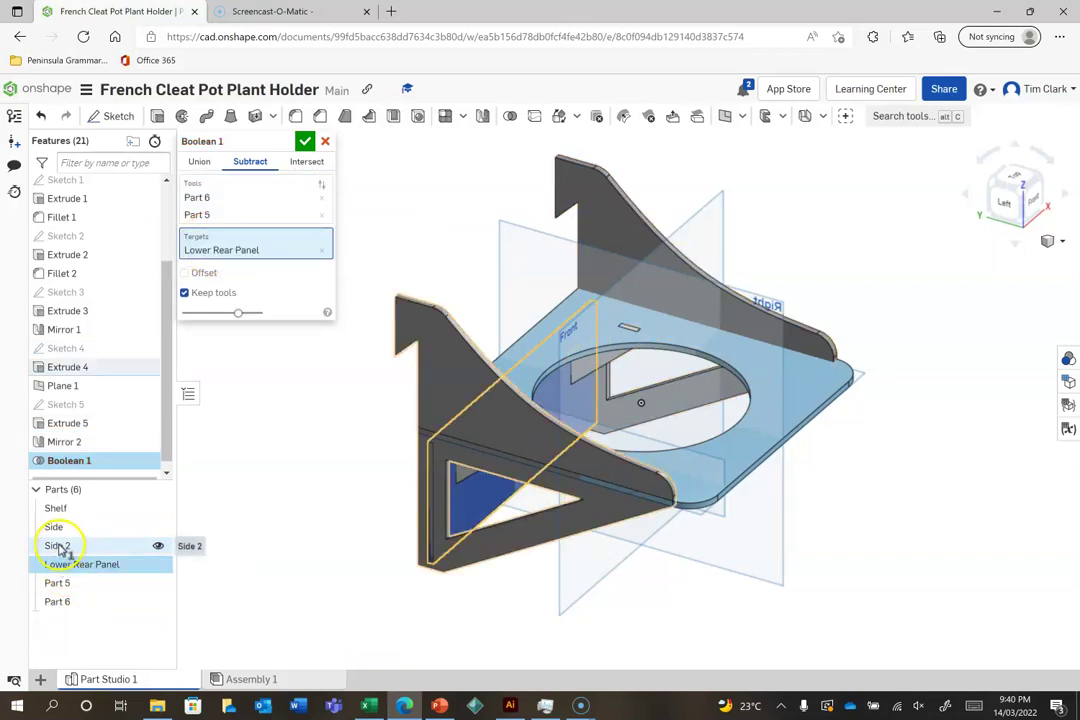
left_click(55, 509)
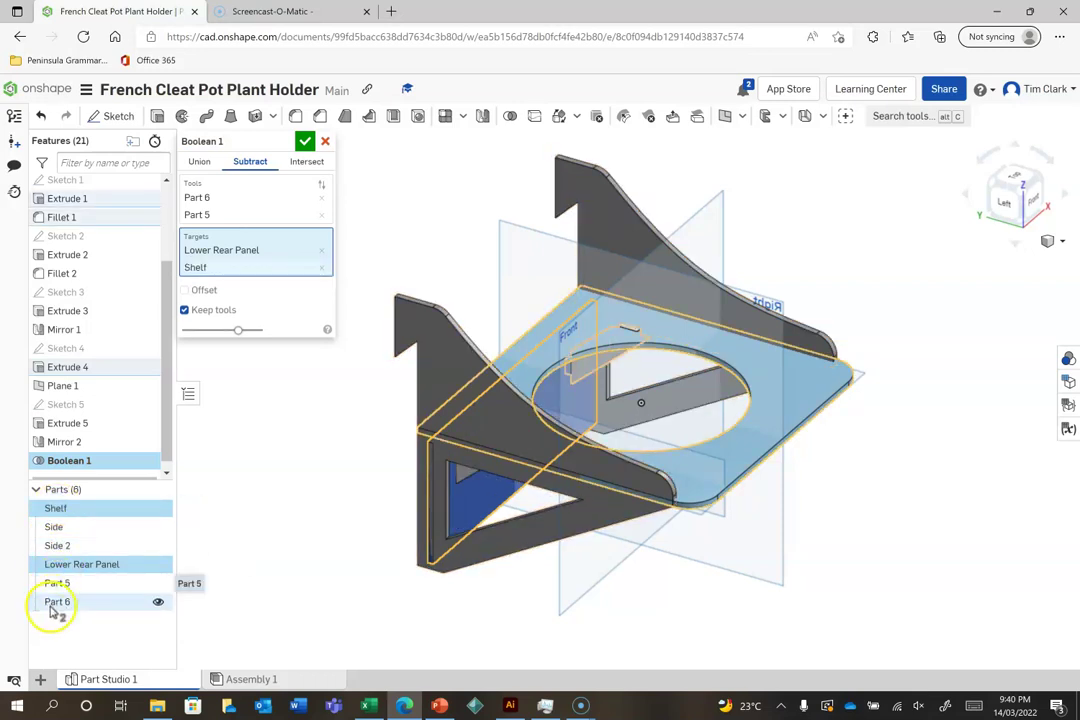
left_click(306, 143)
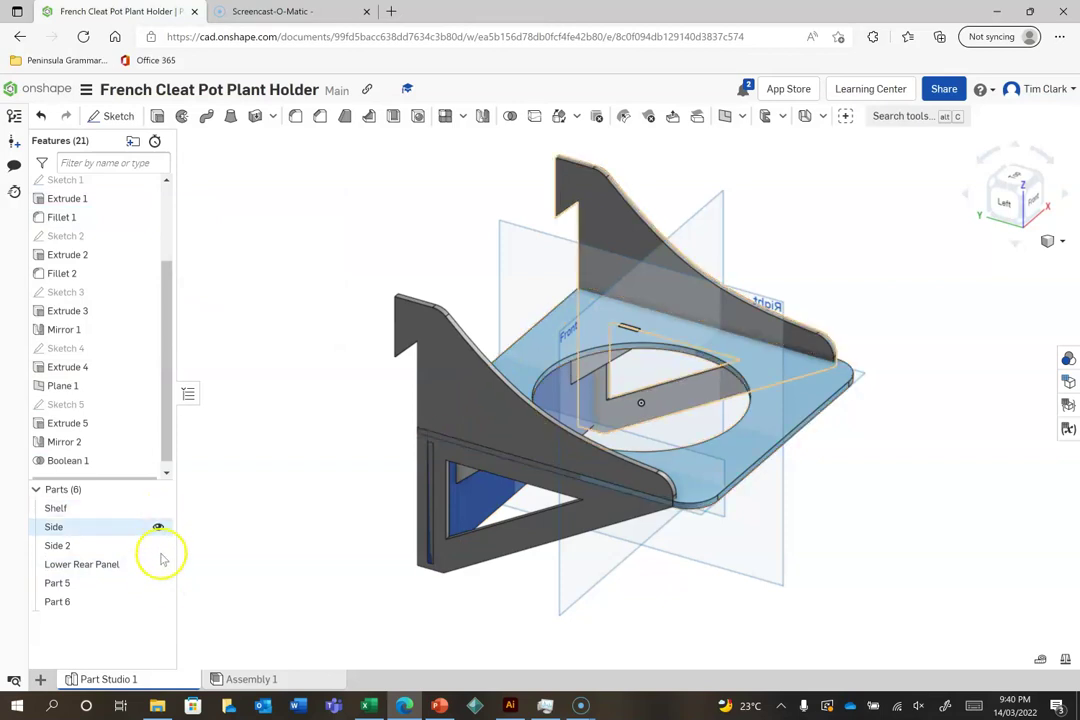
- Hide Part 5 and Part 6 and check the slots cut in the shelf and the lower rear panel
left_click(159, 584)
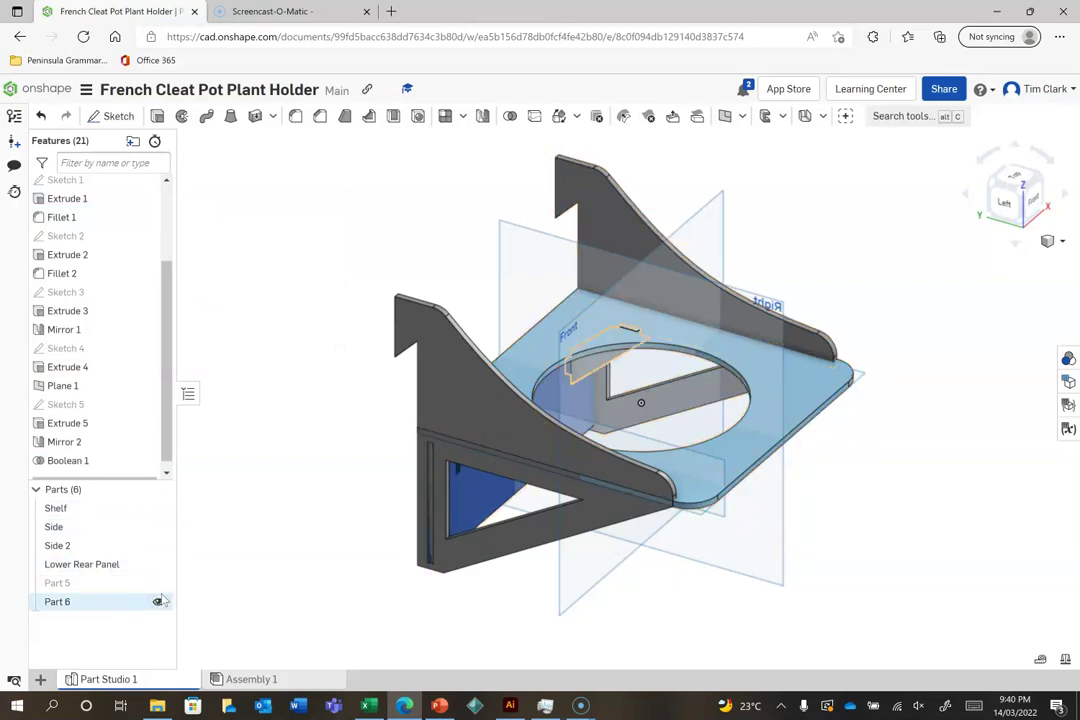
left_click(161, 602)
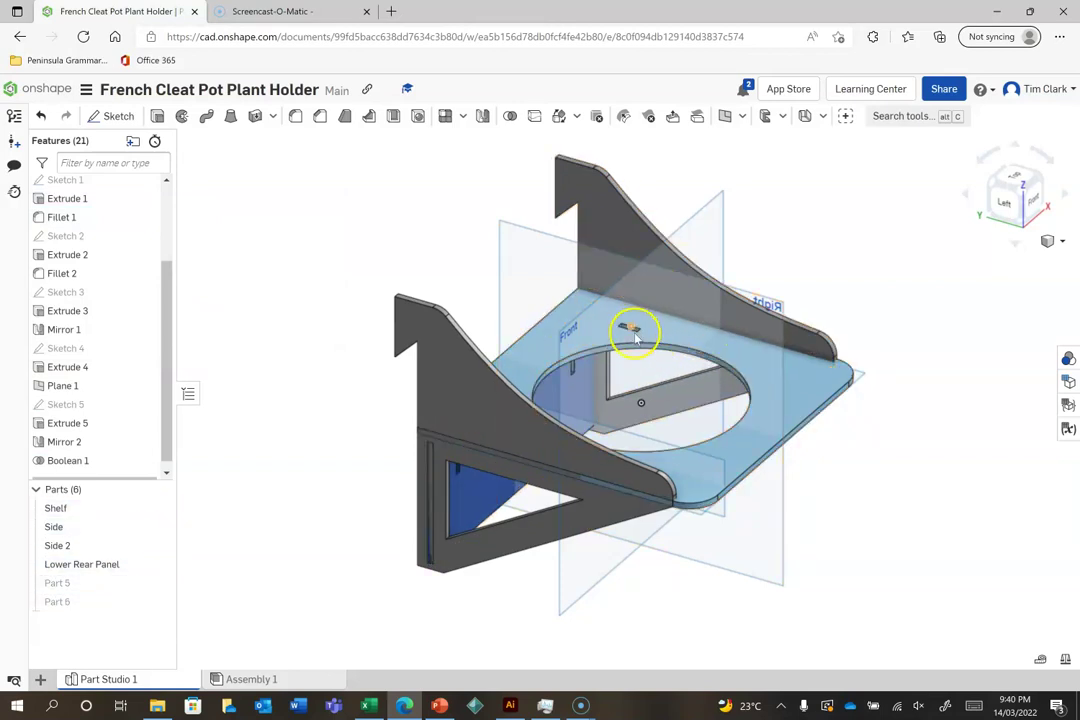
scroll(635, 338, "up", 3)
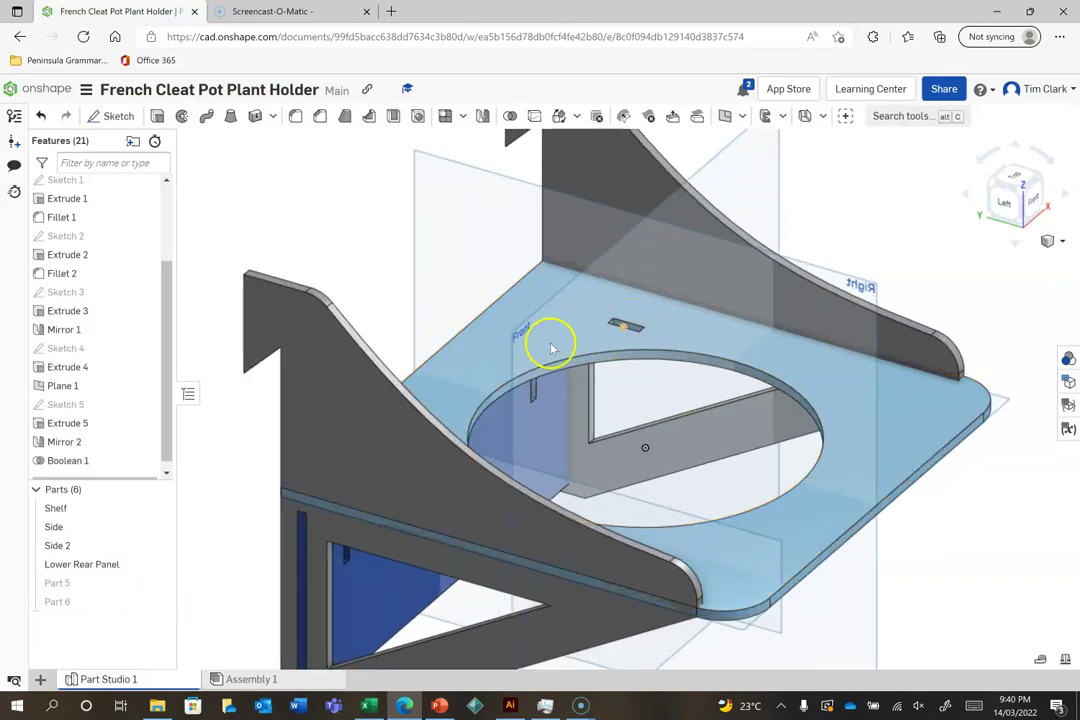
scroll(225, 603, "down", 1)
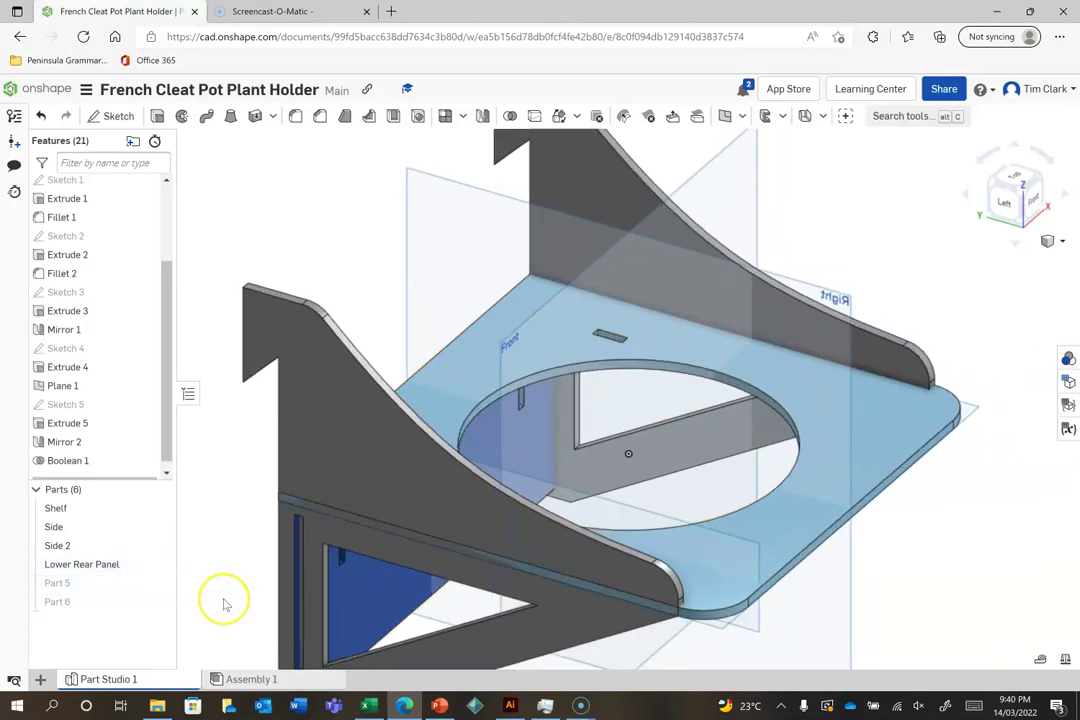
scroll(225, 603, "down", 2)
scroll(225, 603, "up", 3)
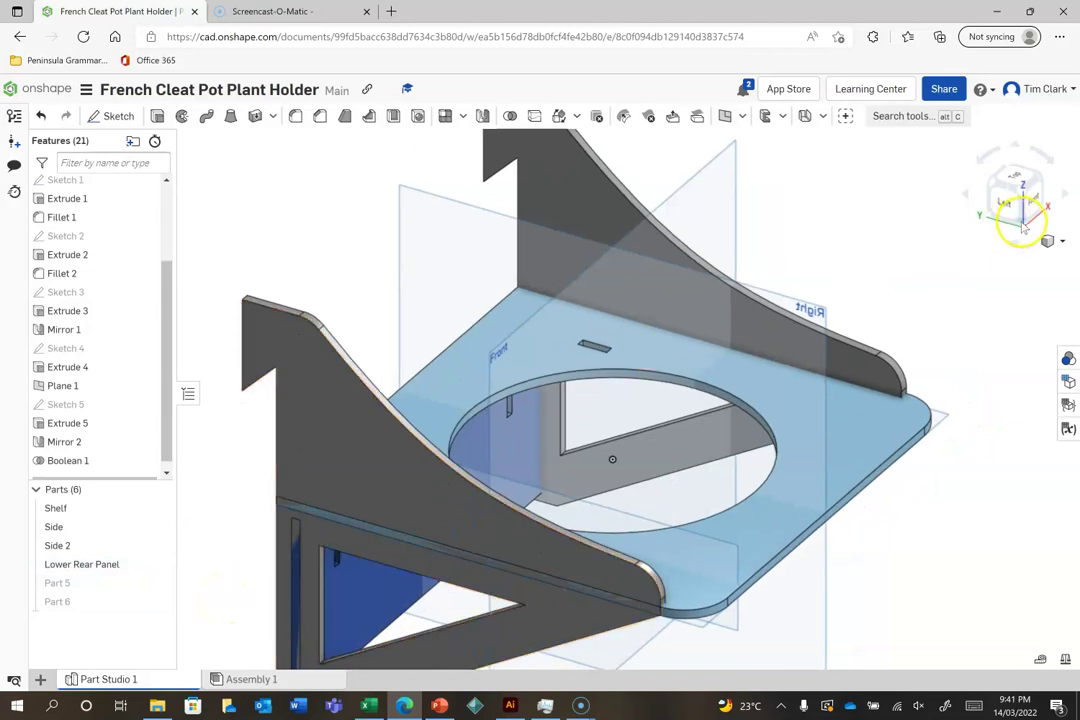
key("f")
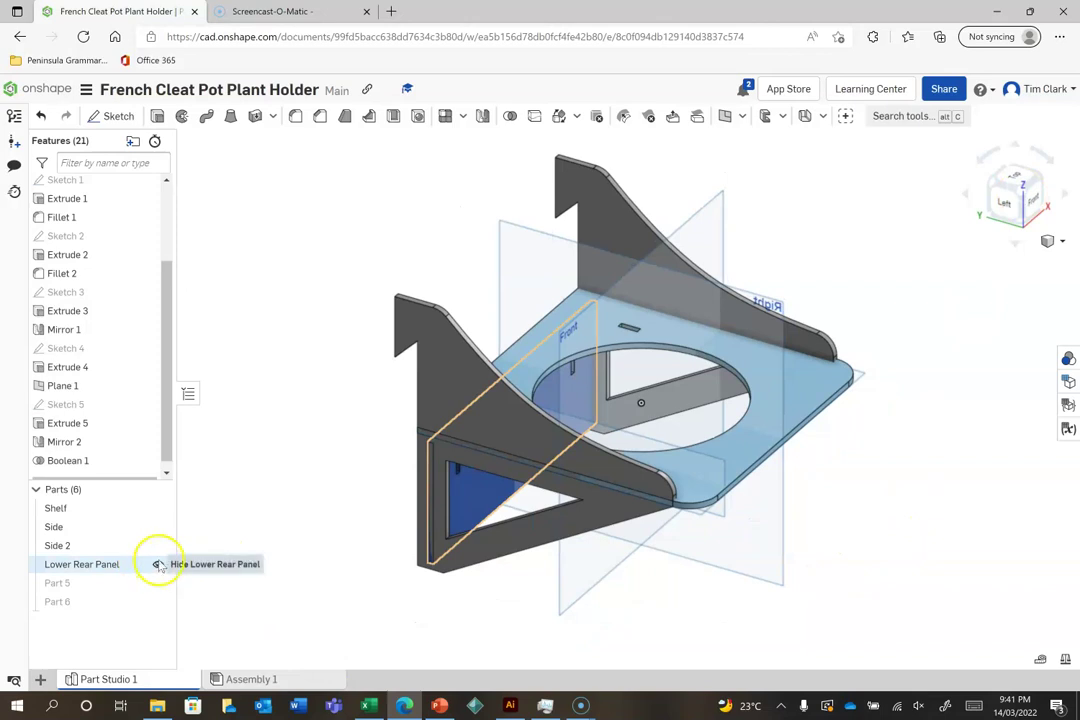
- Hide Side 2, Side and the Lower Rear Panel, and look straight down on the Shelf
left_click(159, 546)
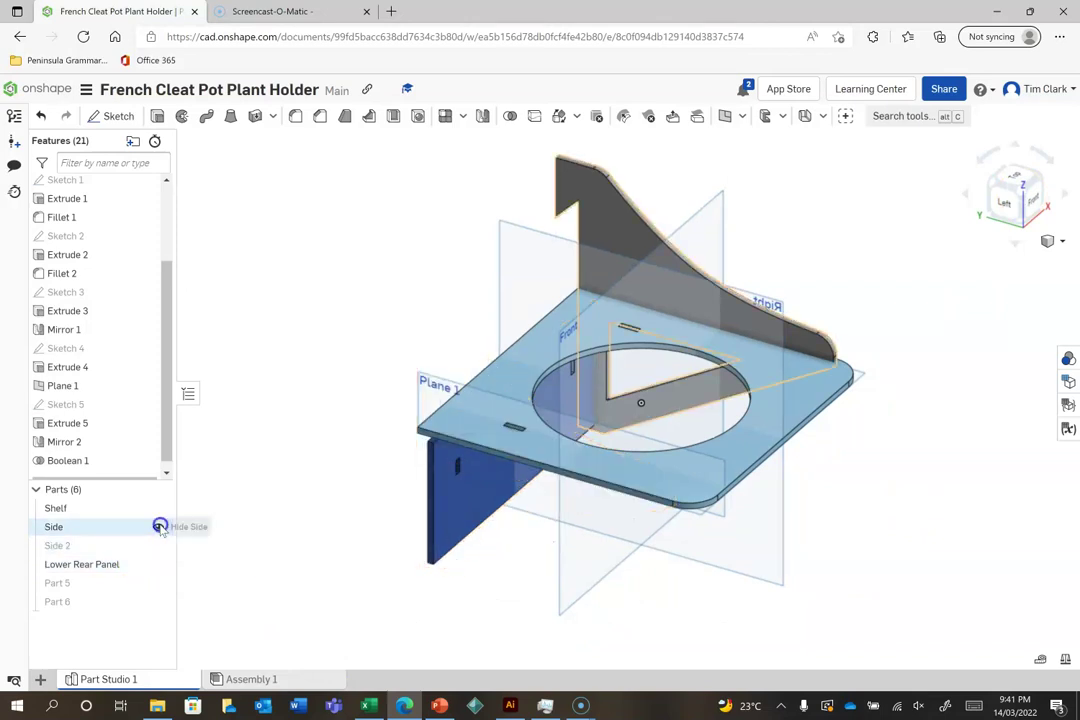
left_click(160, 527)
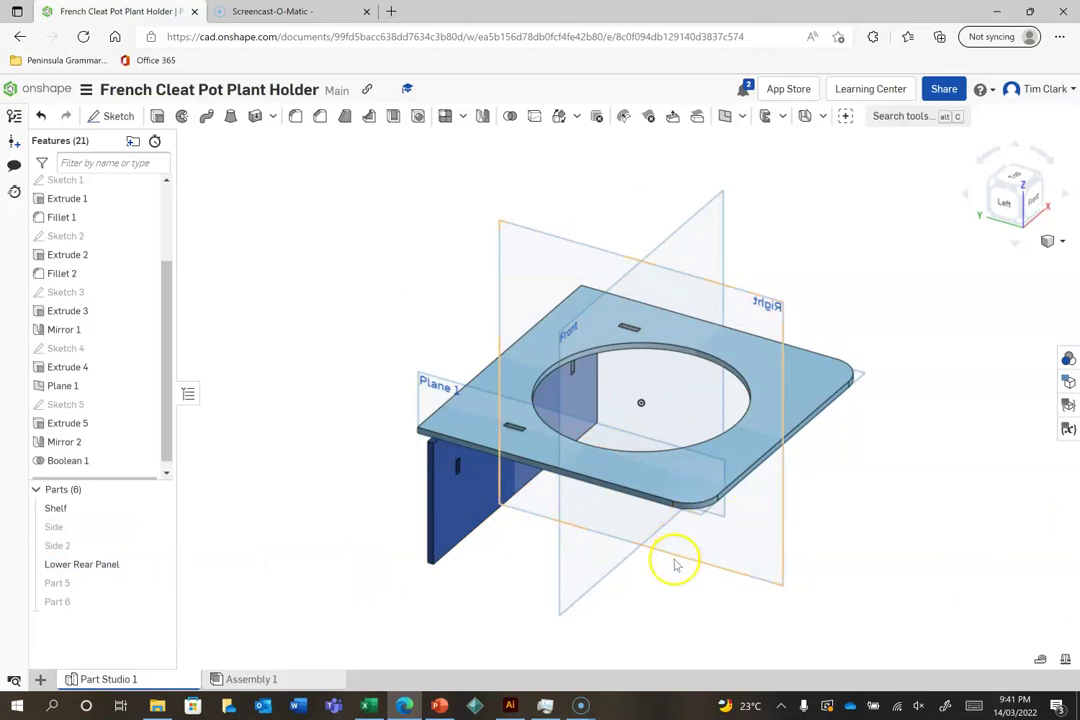
left_click(1016, 178)
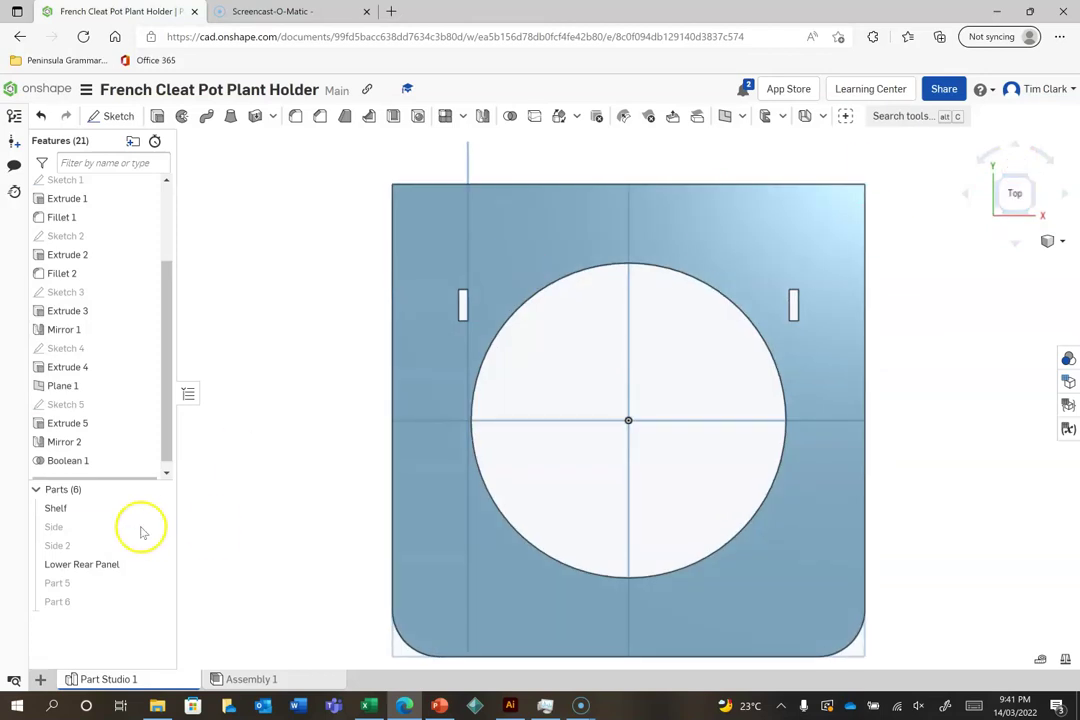
left_click(158, 564)
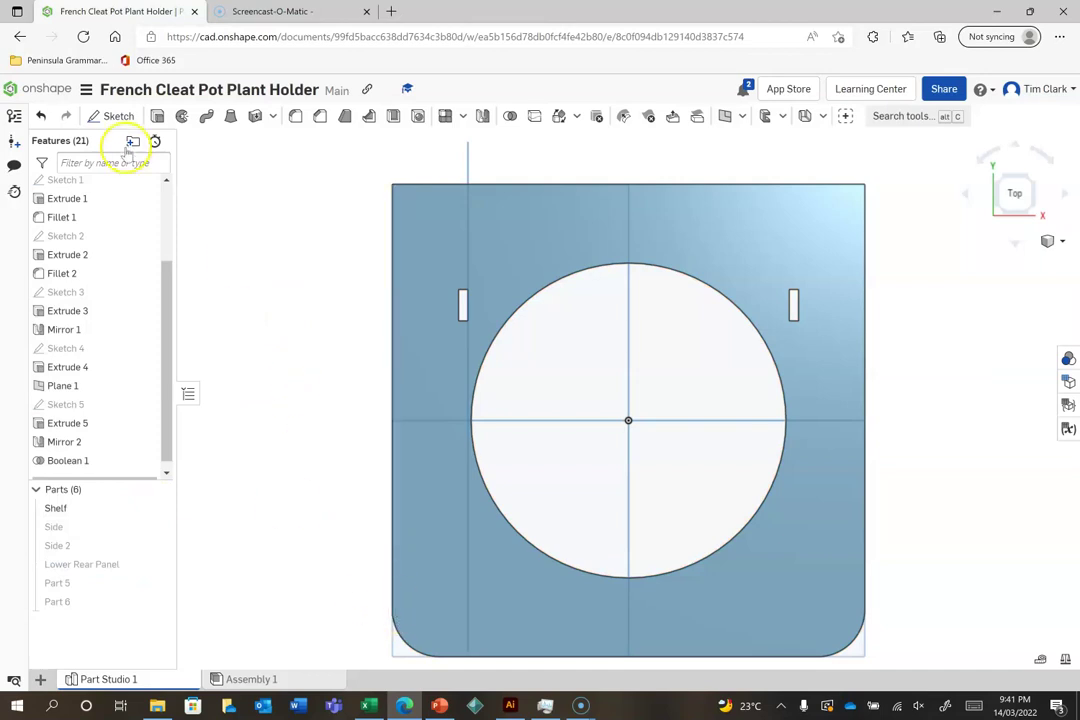
- Start a sketch on the shelf's top face and draw five rectangles about 8 mm wide along its left edge, the uppermost in the rear corner
left_click(112, 116)
left_click(417, 233)
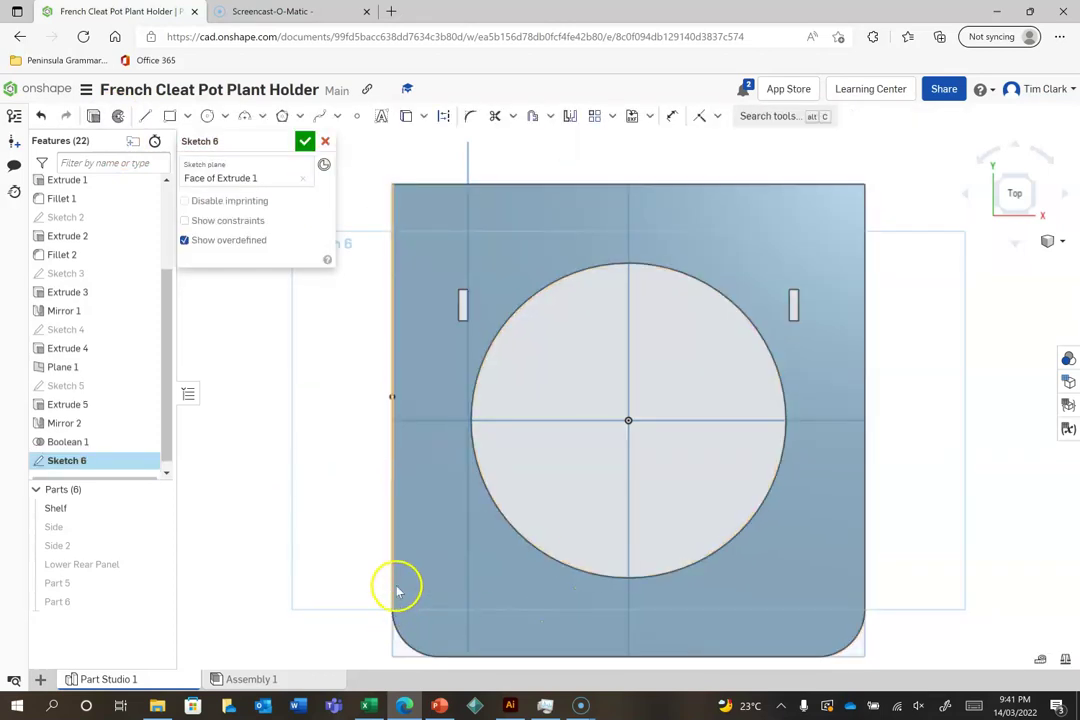
left_click(170, 116)
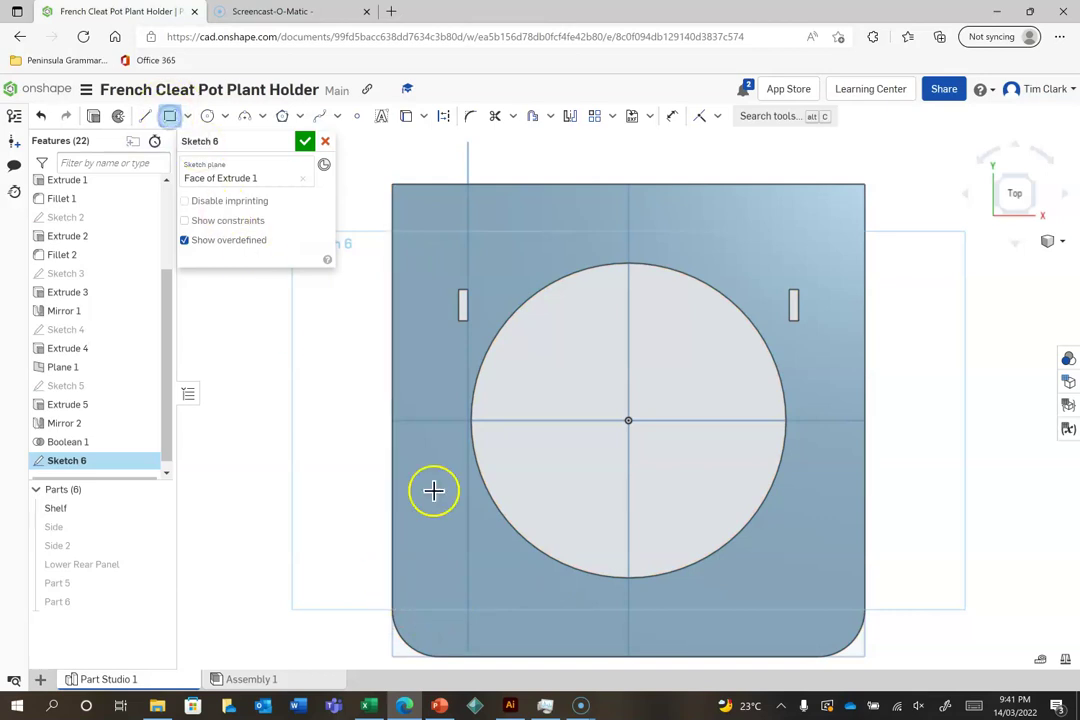
left_click(395, 577)
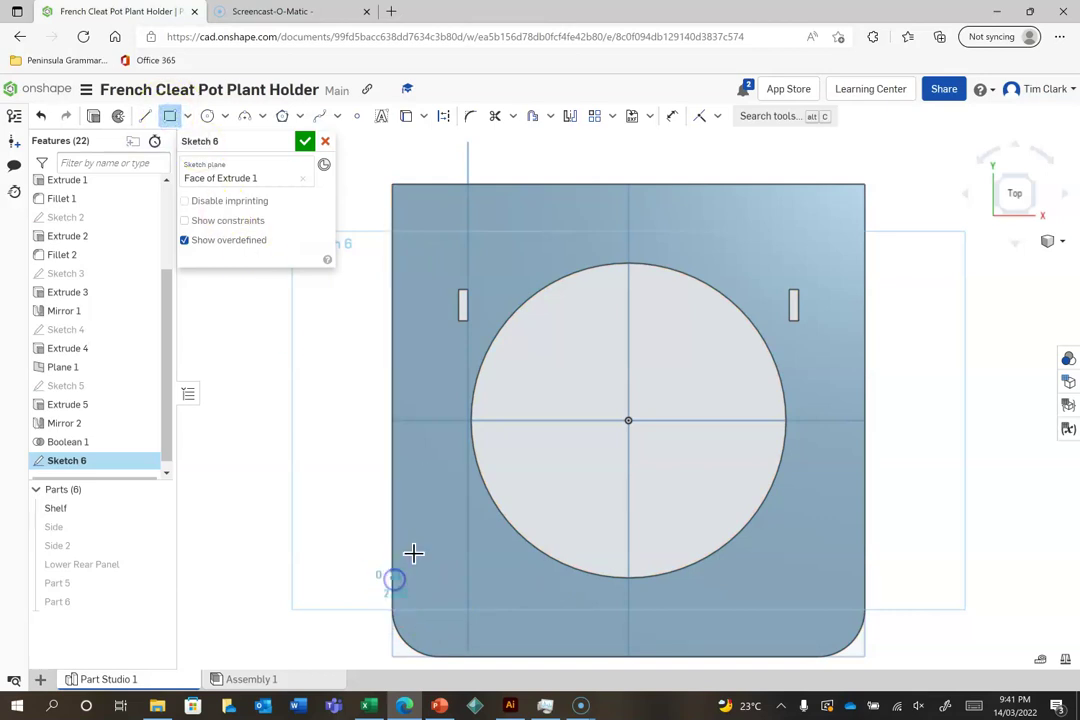
left_click(418, 521)
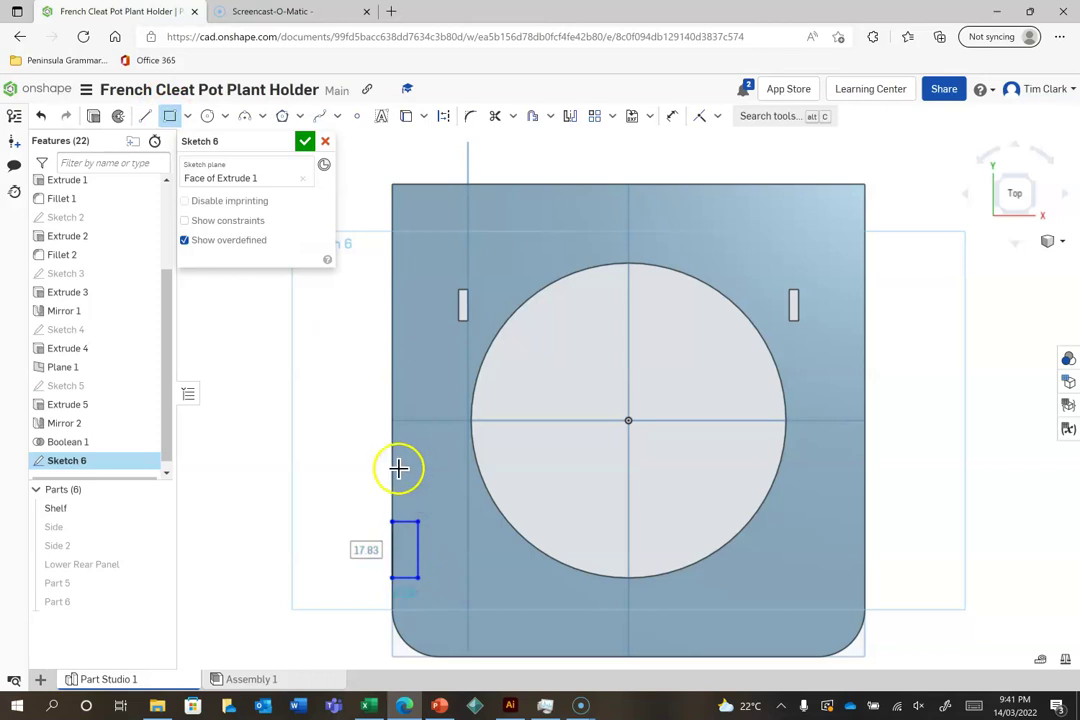
left_click(393, 470)
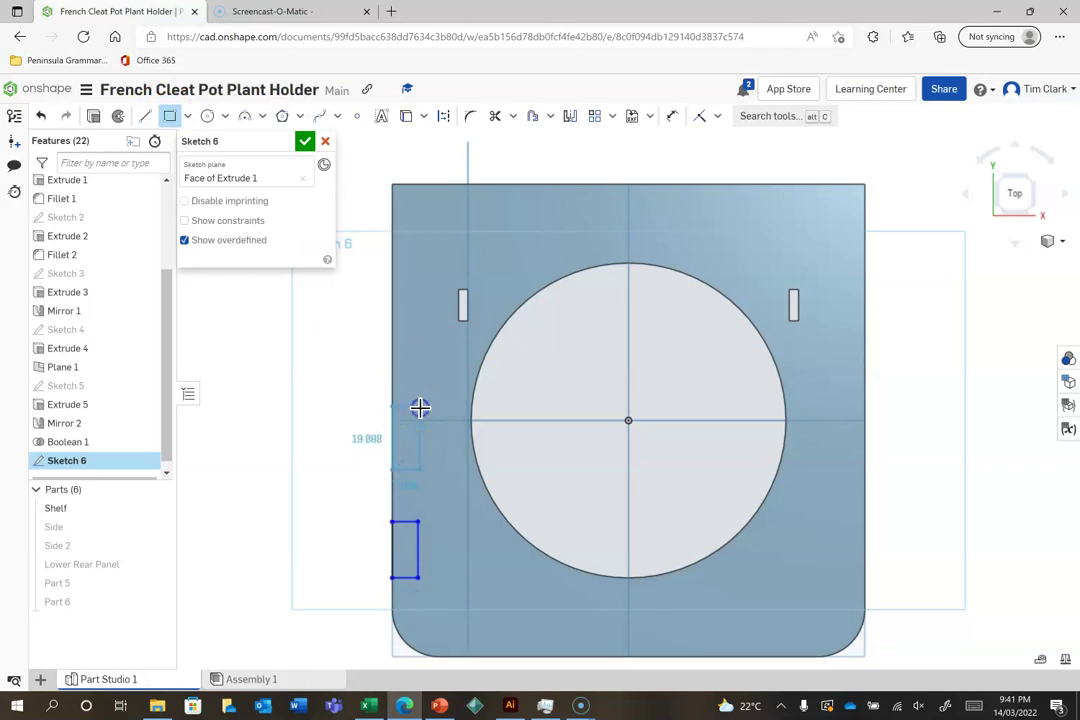
left_click(420, 408)
left_click(393, 379)
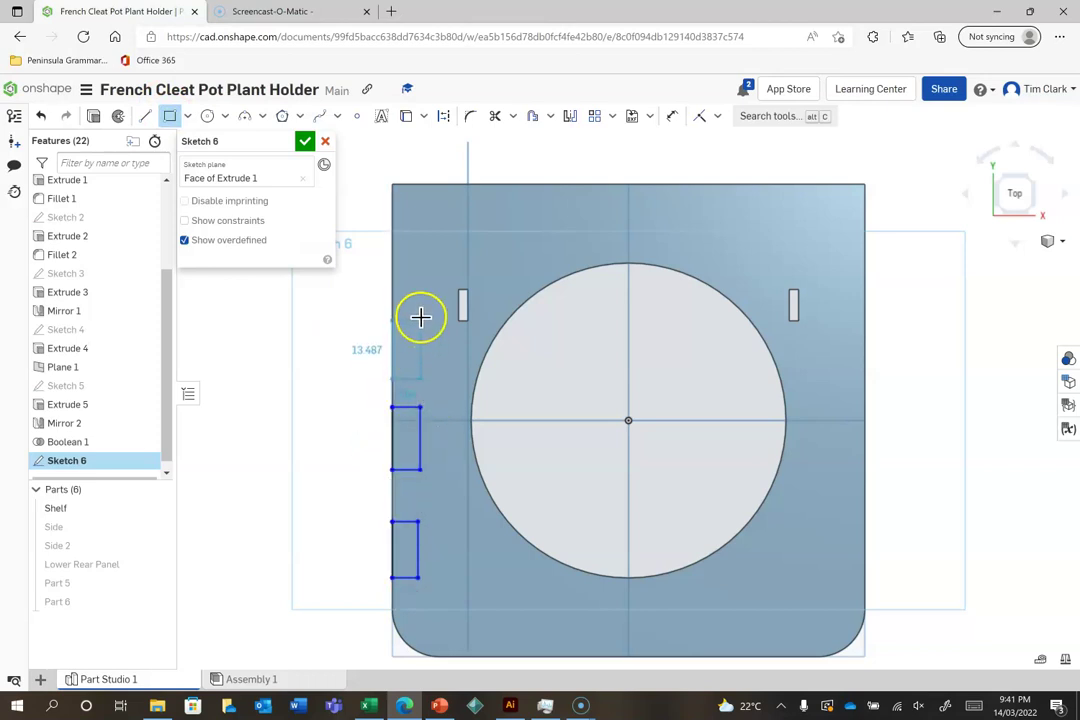
left_click(420, 316)
left_click_drag(412, 279, 419, 252)
left_click(420, 252)
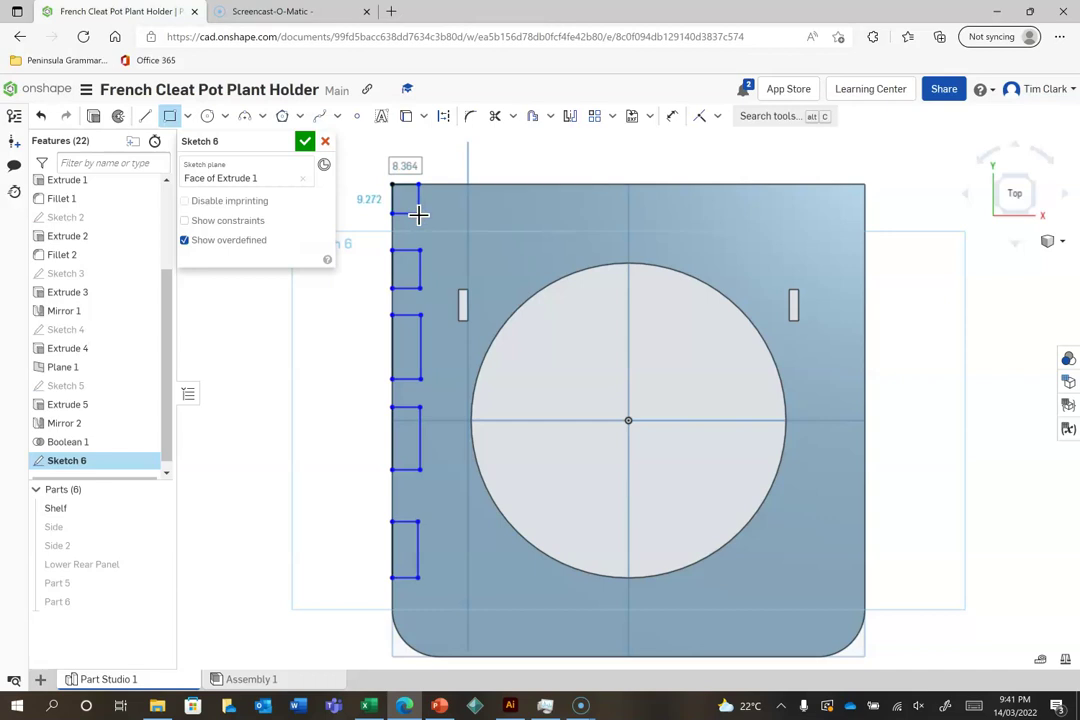
- Add two rectangles about 8.4 mm wide on the left edge: one 5.5 mm high at its front end, one 4.8 mm high below the corner rectangle
left_click(396, 610)
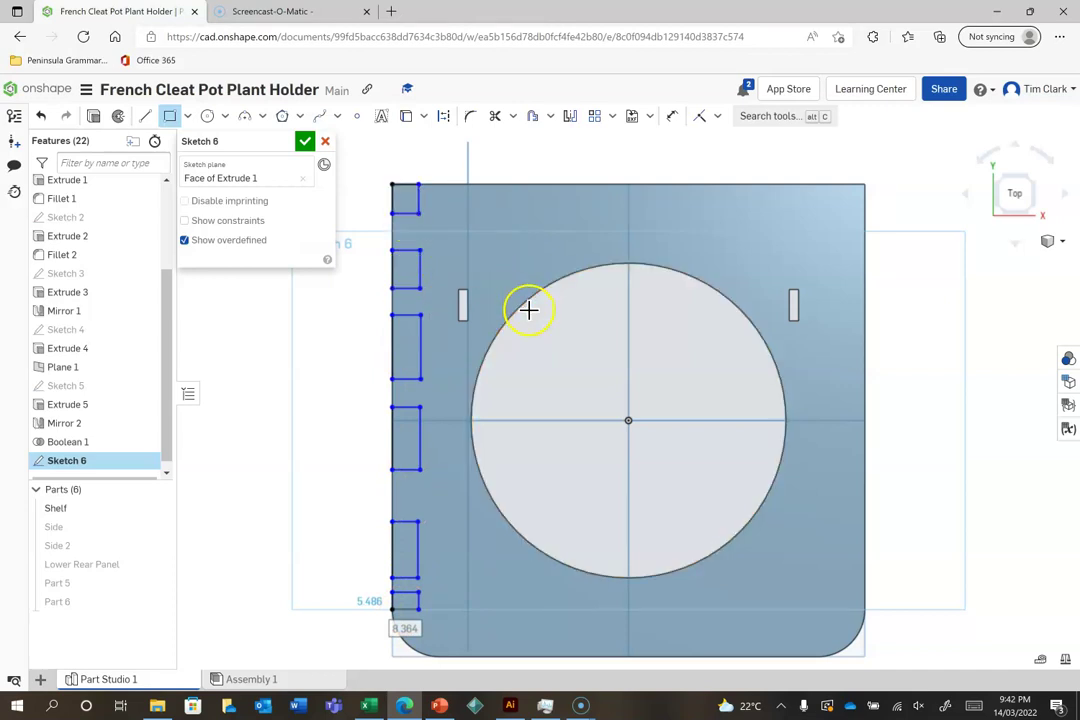
left_click(428, 250)
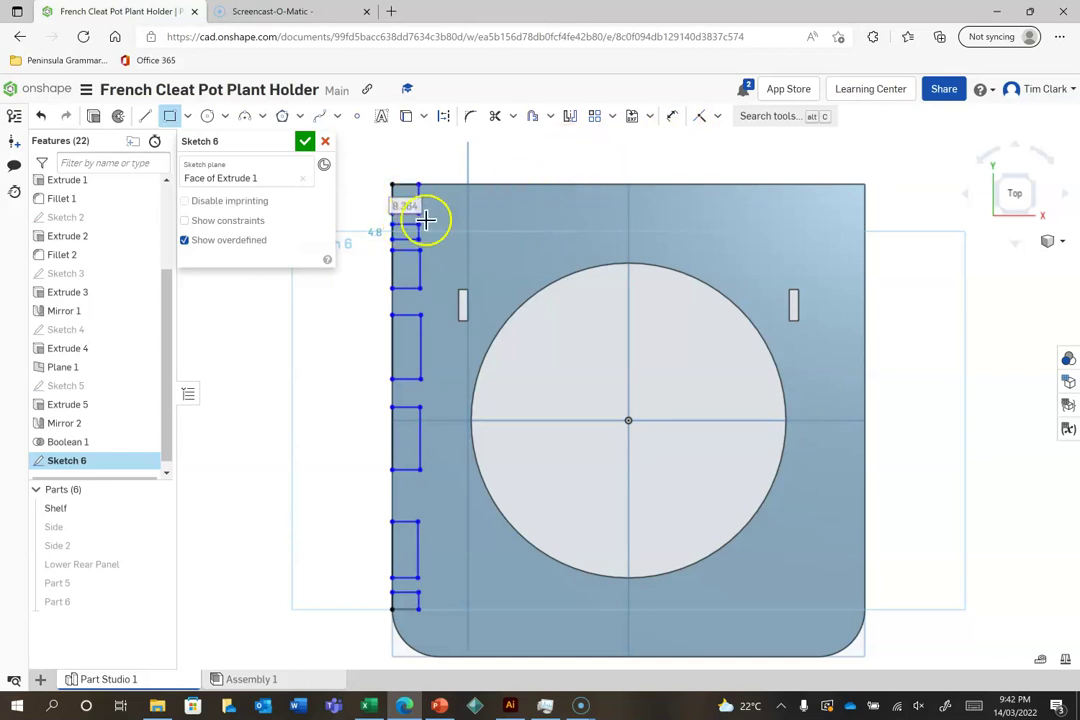
scroll(308, 412, "up", 2)
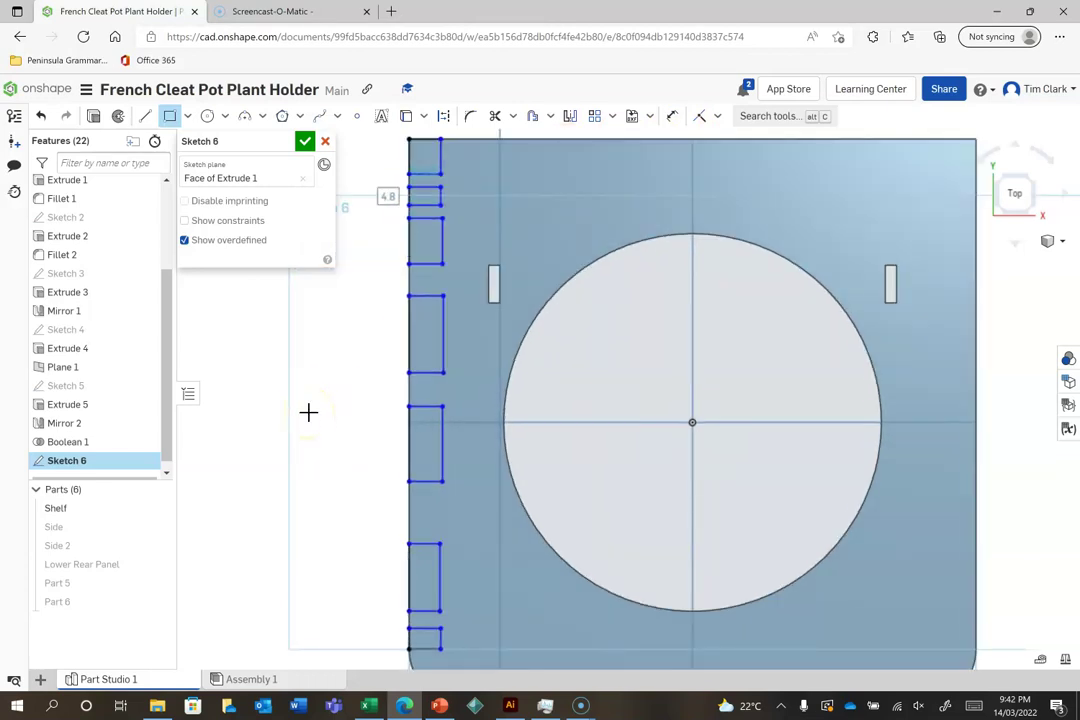
scroll(308, 412, "down", 1)
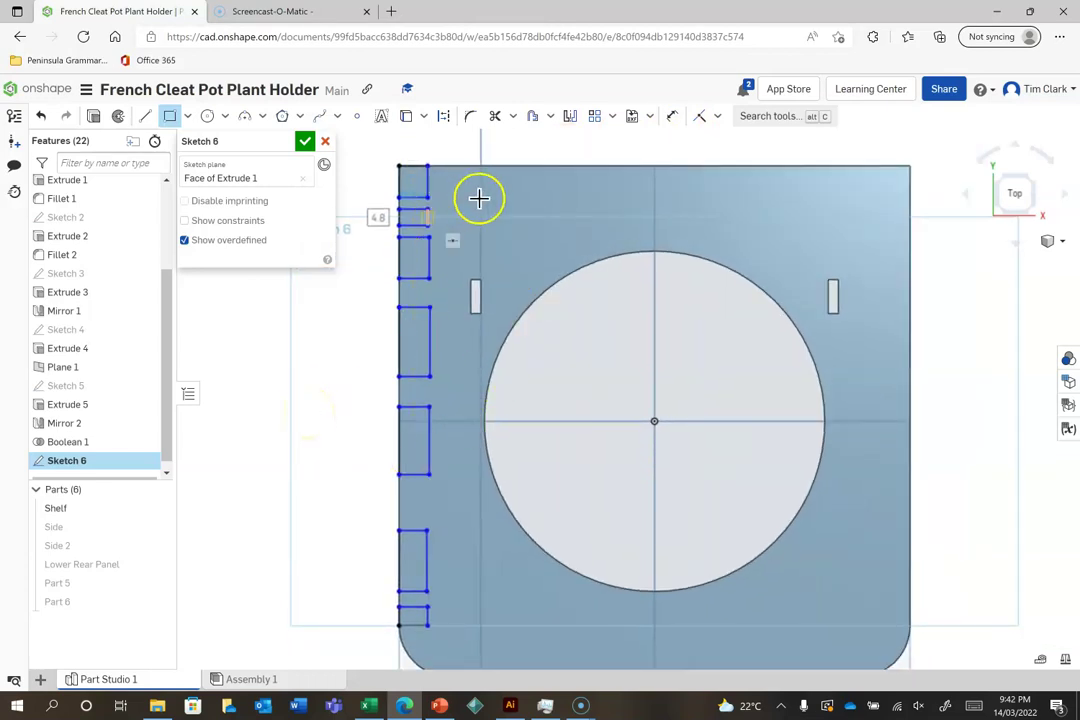
- Dimension the gap between the corner rectangle and the second rectangle, and the gap between the second and third rectangles
left_click(672, 116)
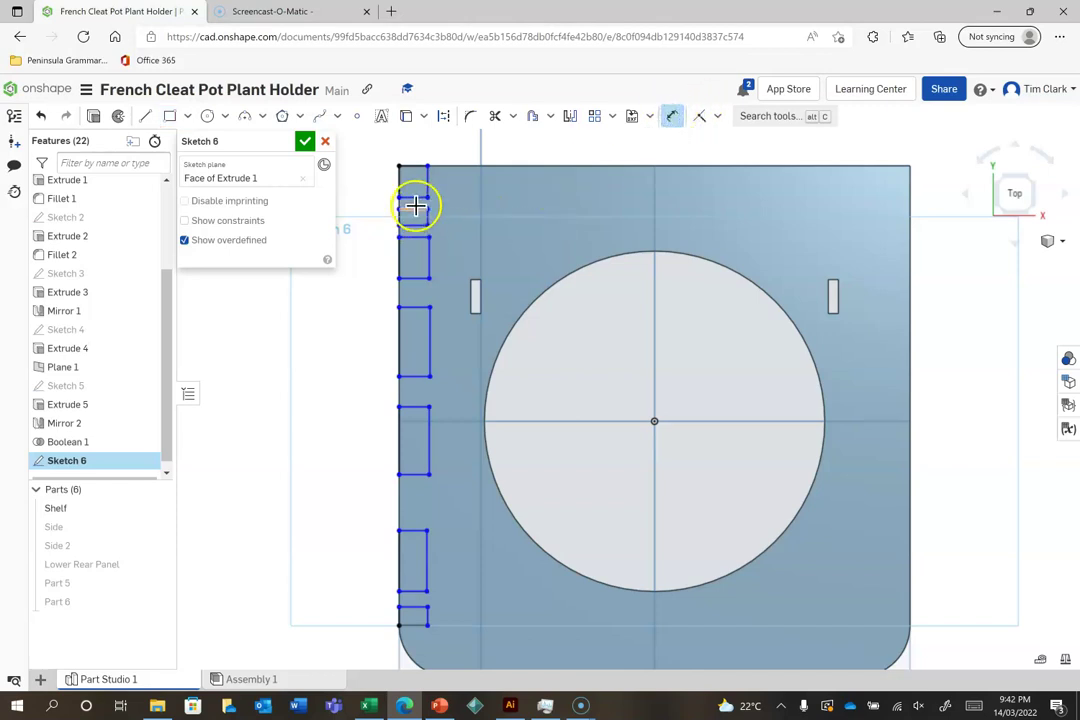
left_click(412, 208)
left_click(372, 205)
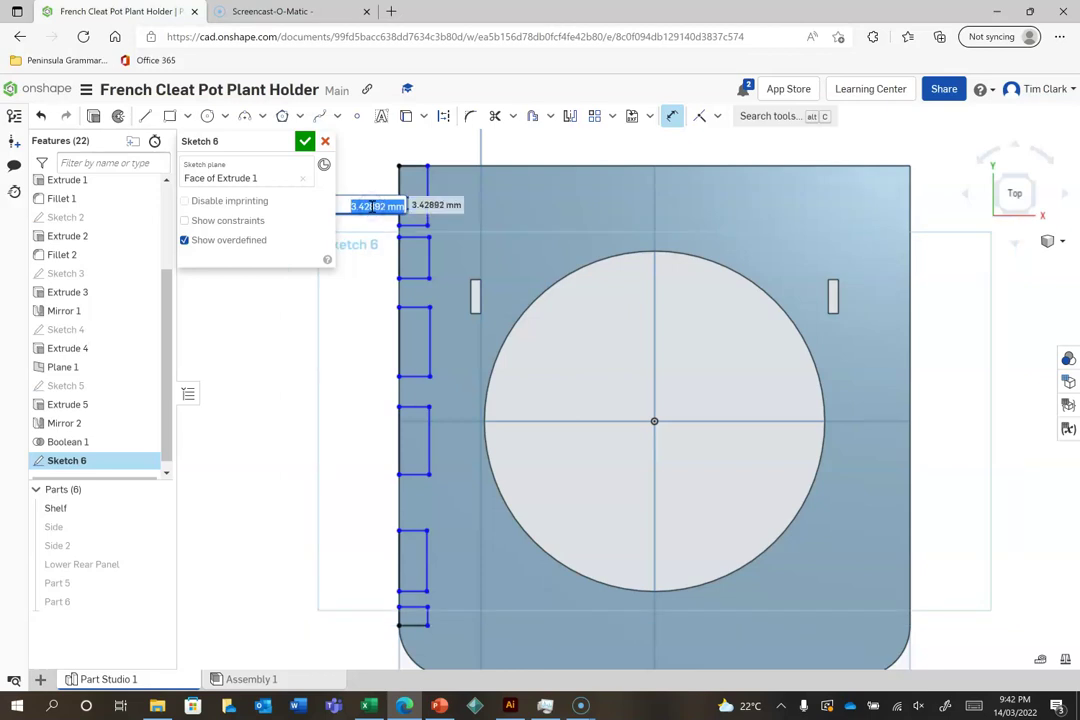
left_click(405, 212)
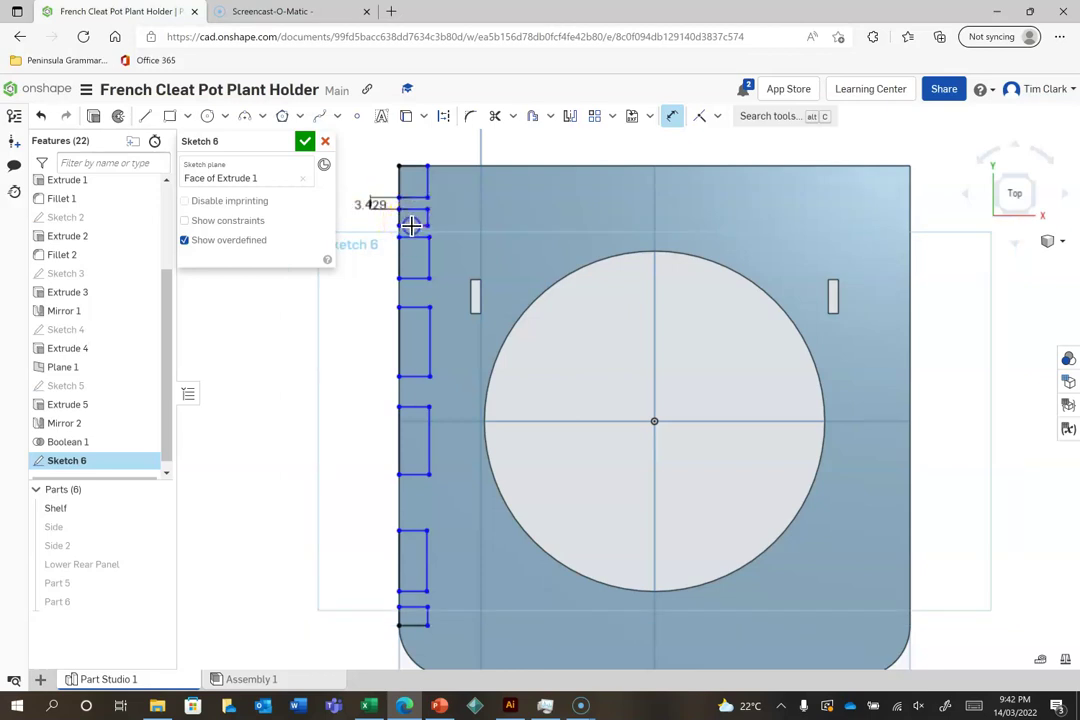
left_click(419, 235)
left_click(362, 232)
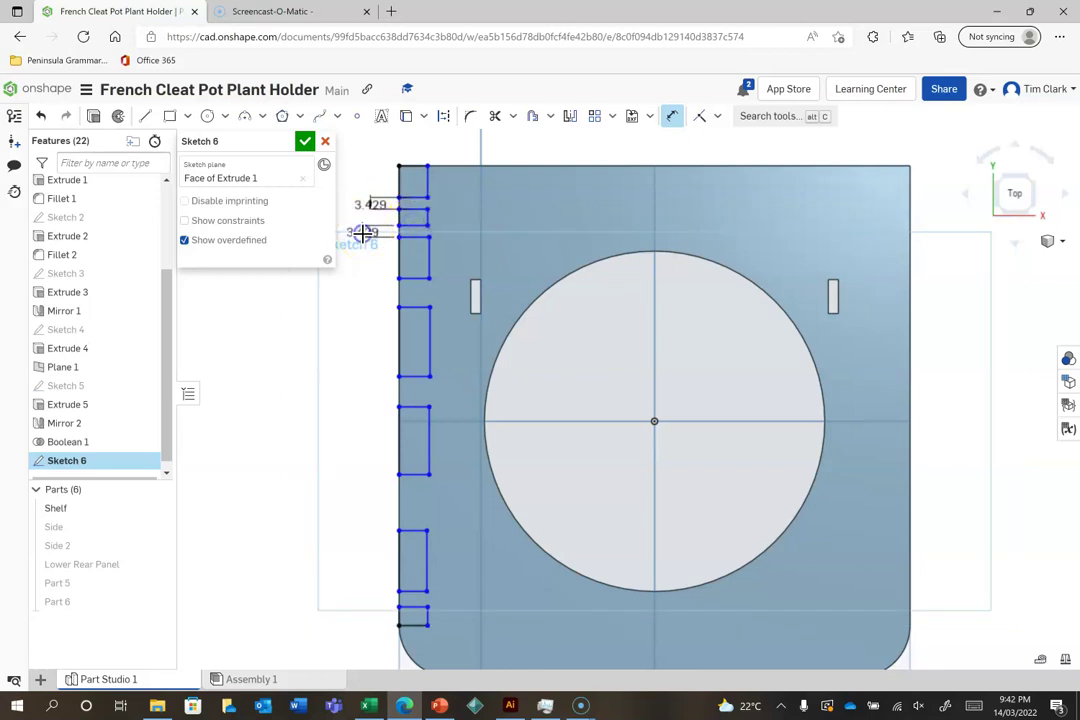
key("Return")
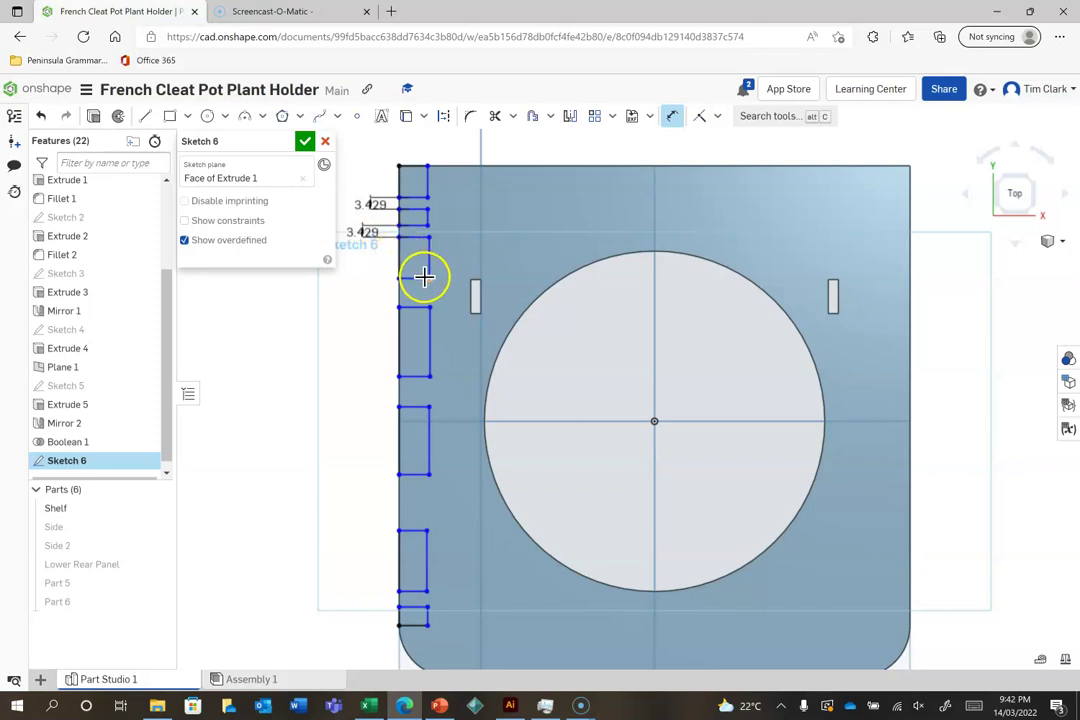
- Dimension the gaps between the third and fourth rectangles and between the fourth and fifth rectangles
left_click(364, 298)
left_click(409, 361)
left_click(414, 403)
left_click(365, 392)
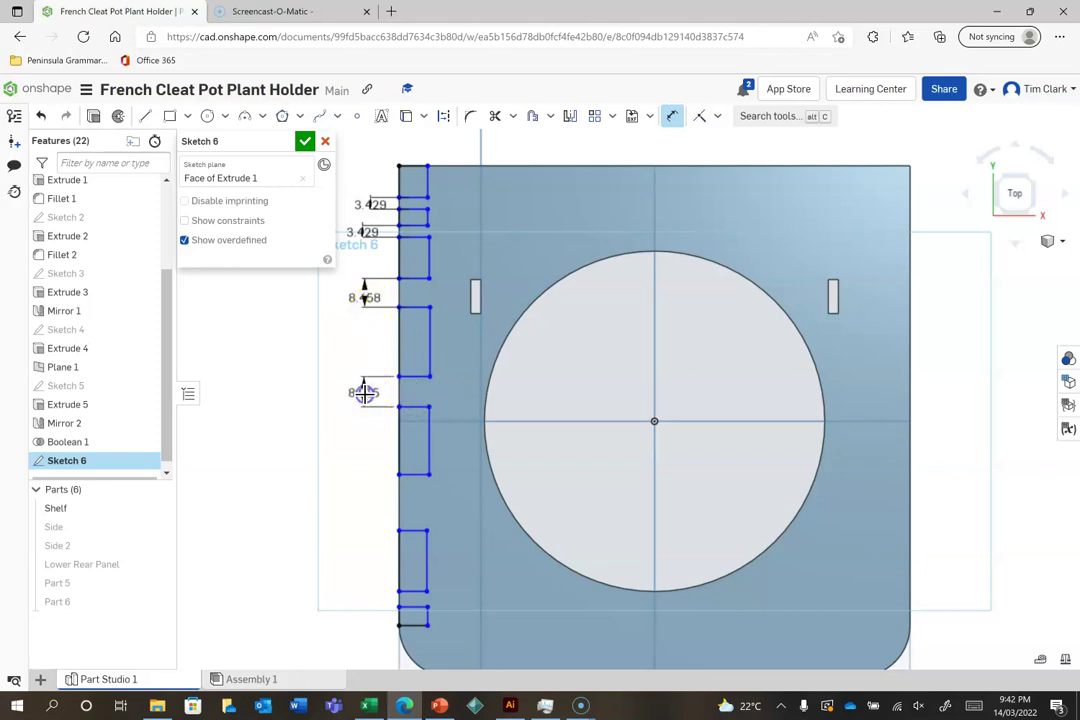
key("Return")
- Dimension the gaps between the fifth and sixth rectangles and between the sixth and frontmost rectangles
left_click(415, 475)
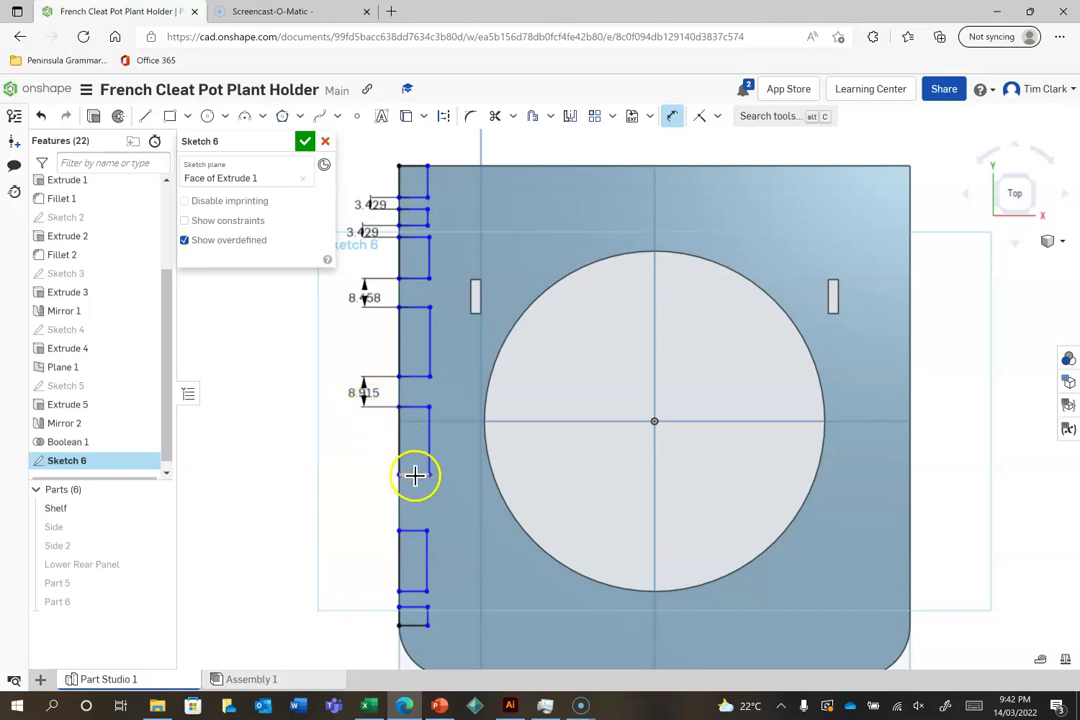
left_click(415, 530)
left_click(355, 502)
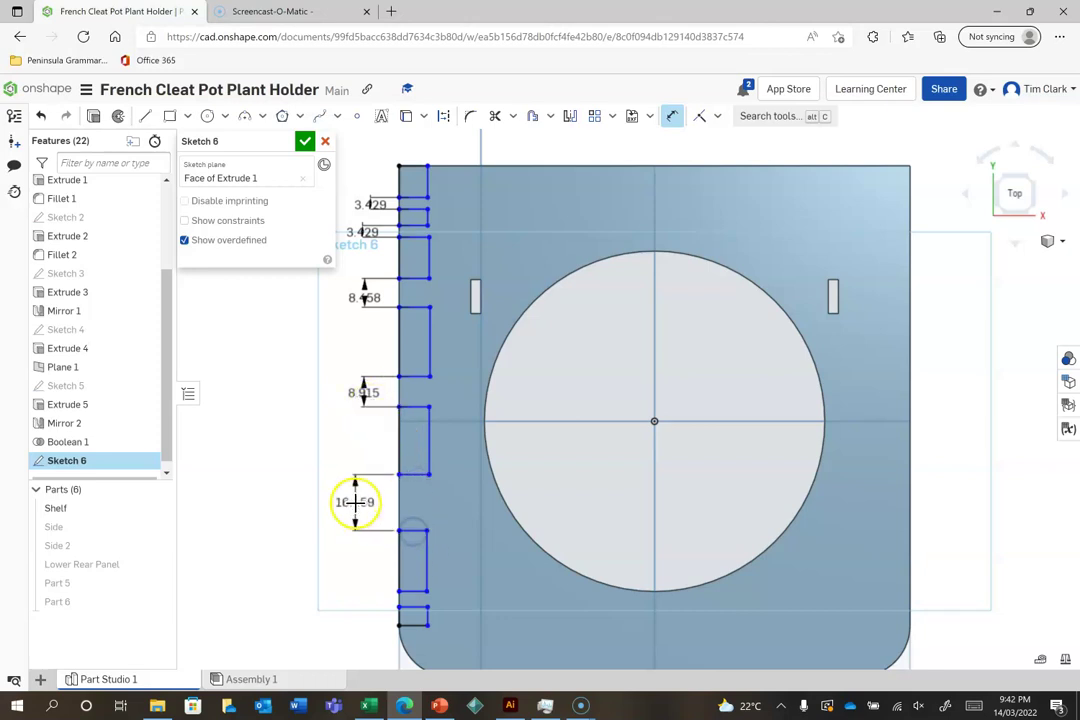
left_click(405, 588)
left_click(424, 557)
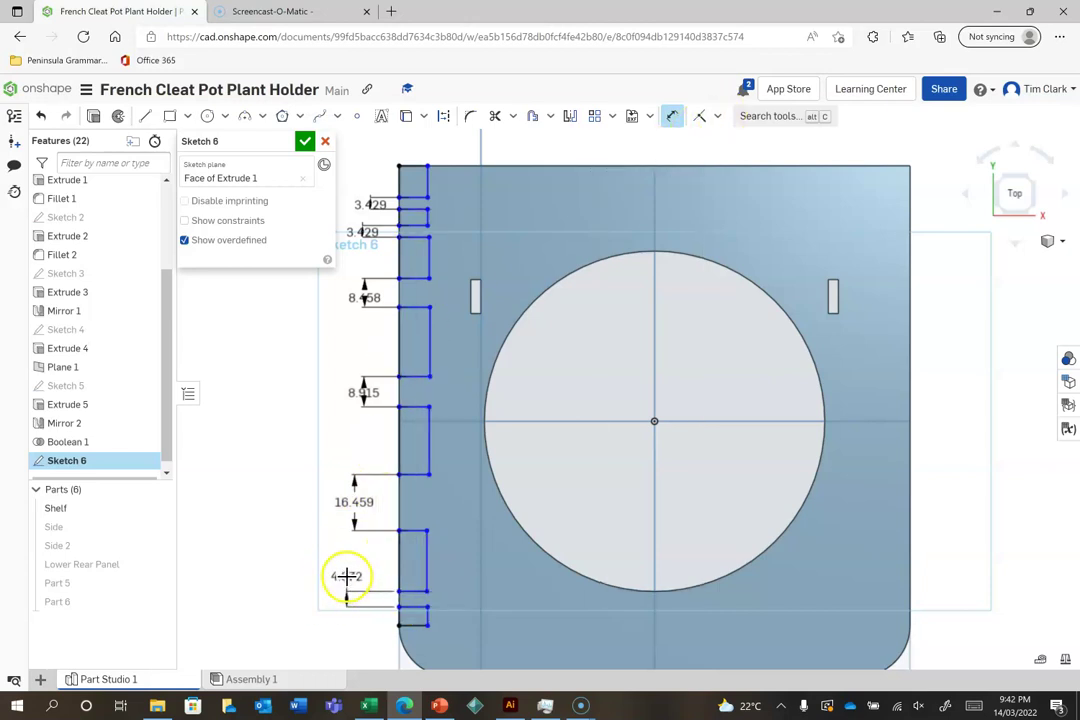
key("Return")
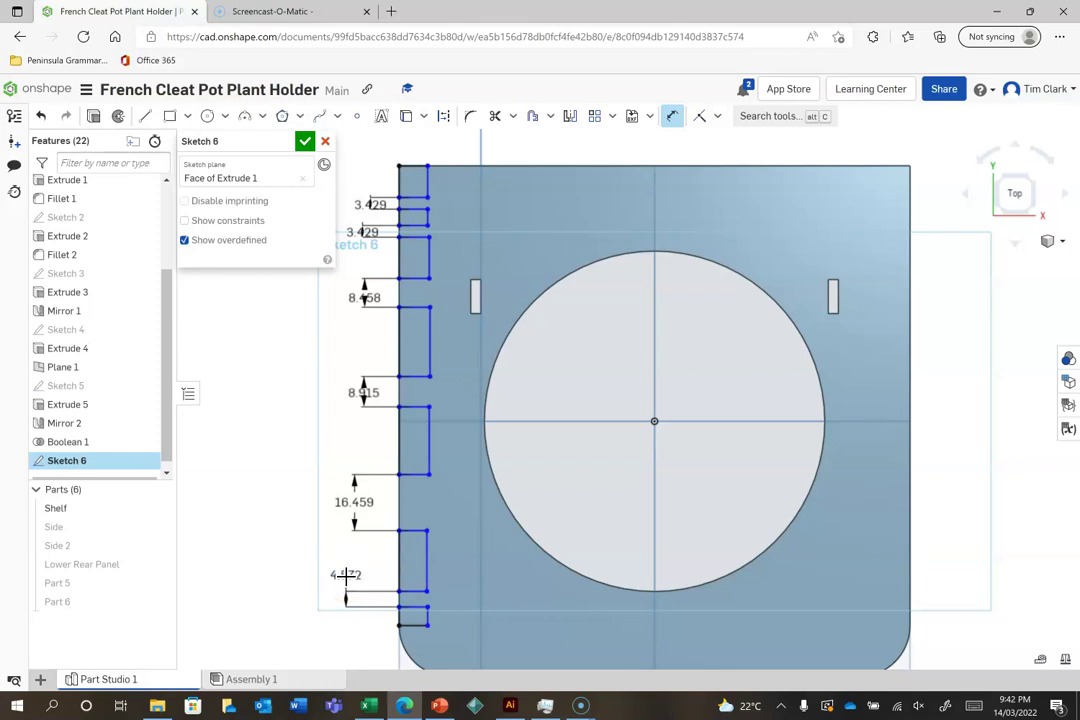
- Apply Equal constraints to the inner vertical edges of the front four rectangles so they match the frontmost one
left_click(717, 116)
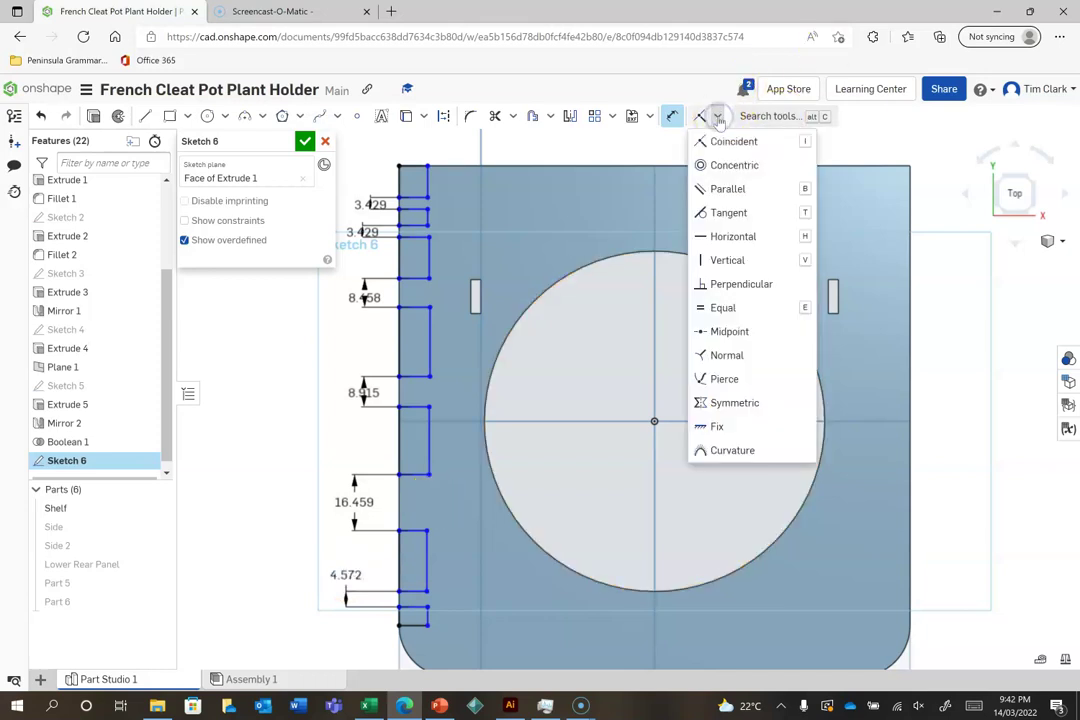
left_click(722, 308)
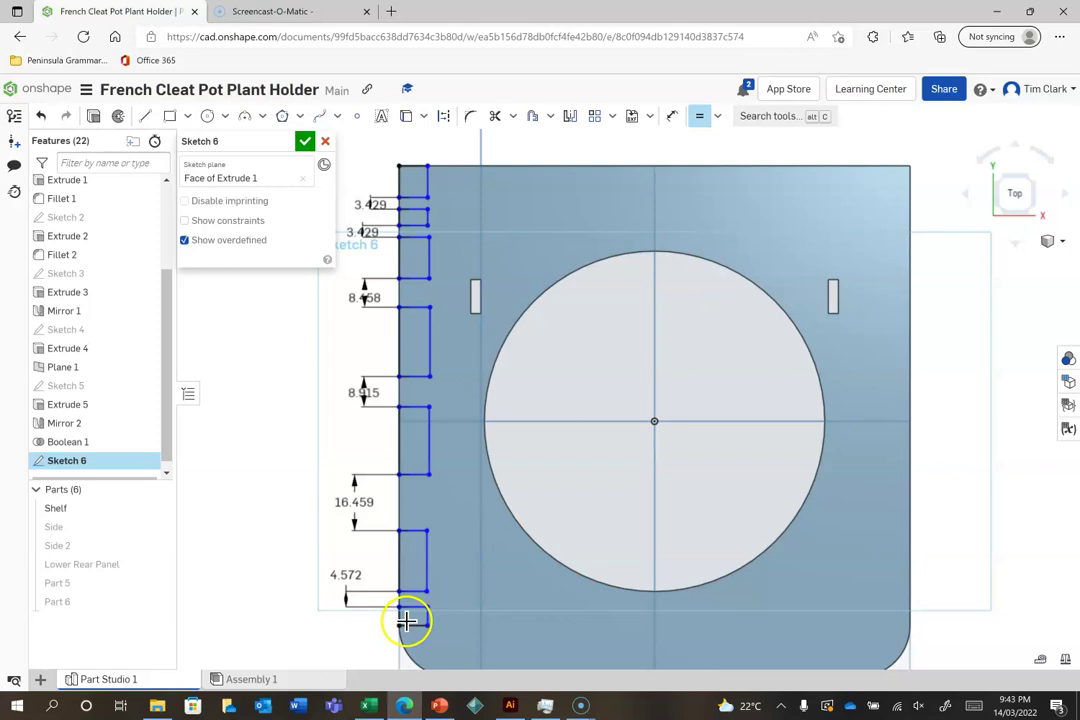
left_click(427, 618)
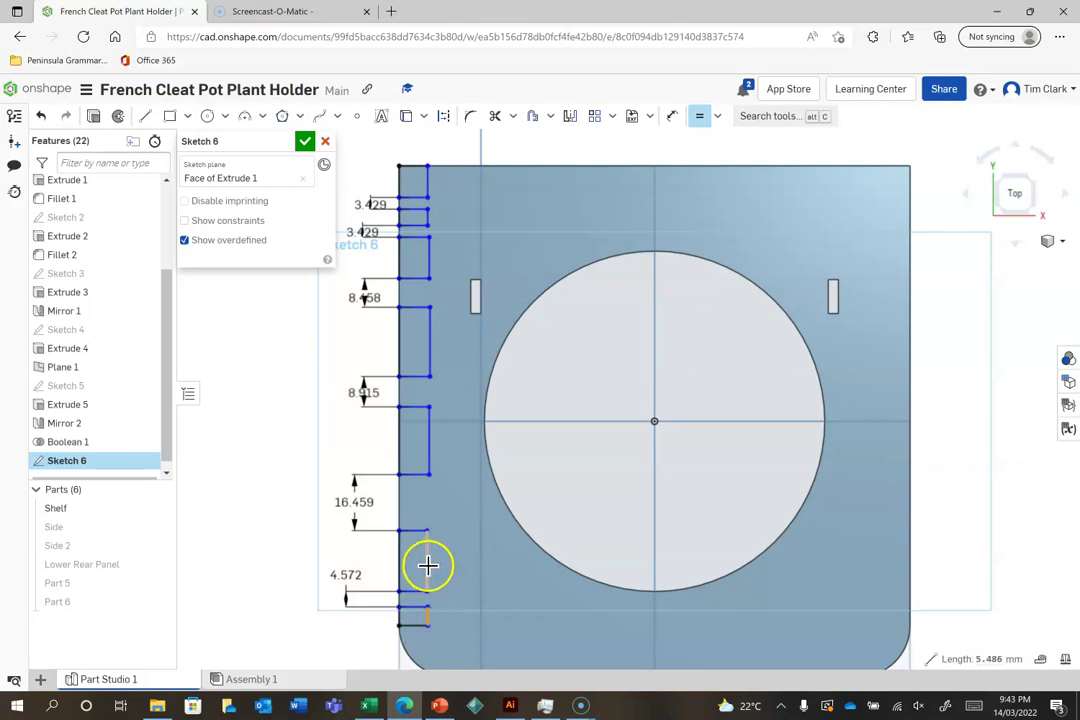
left_click(429, 565)
left_click(430, 481)
left_click(436, 432)
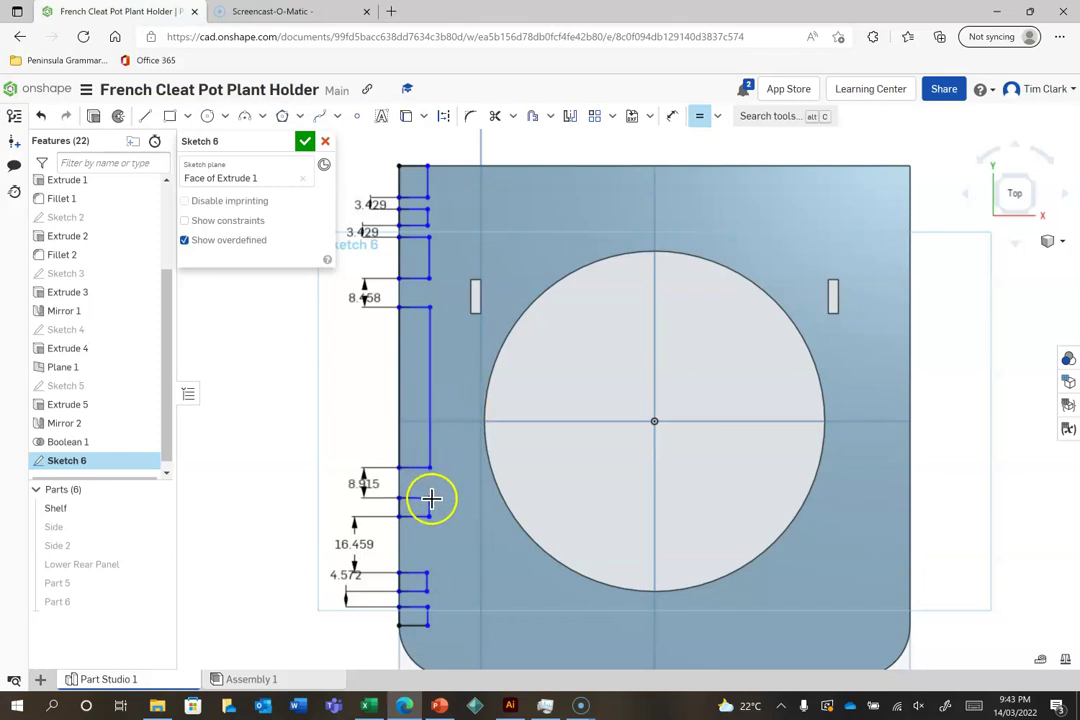
left_click(430, 422)
left_click(434, 381)
- Try to make the inner vertical edges of the second and third rectangles from the rear corner equal
left_click(429, 382)
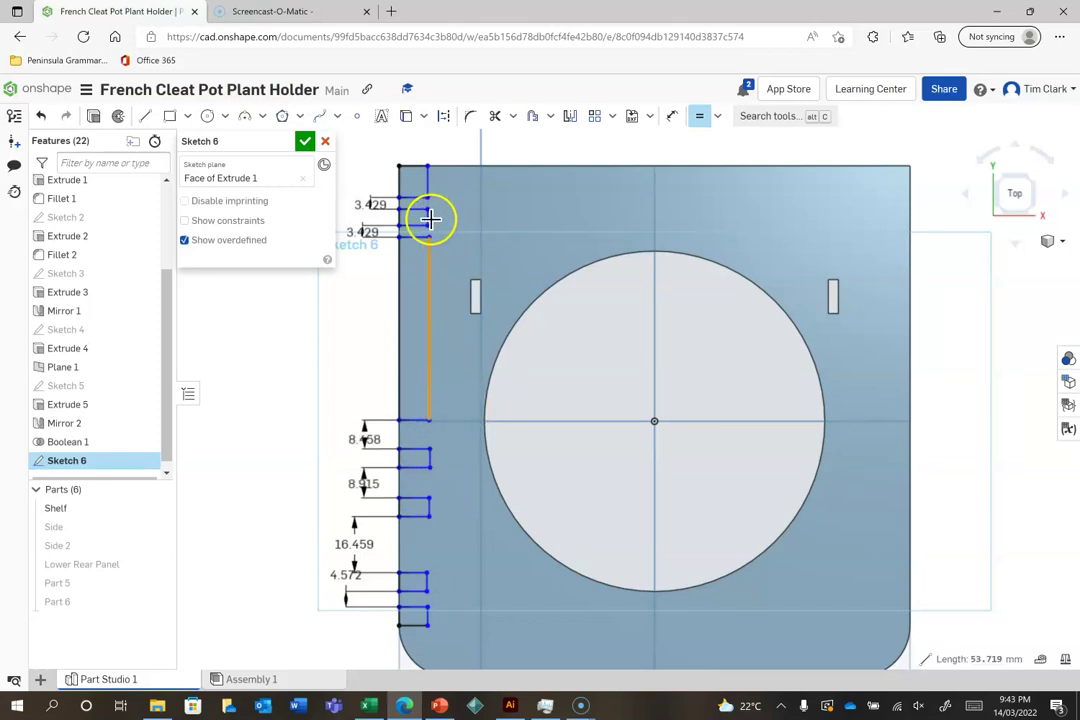
left_click(494, 193)
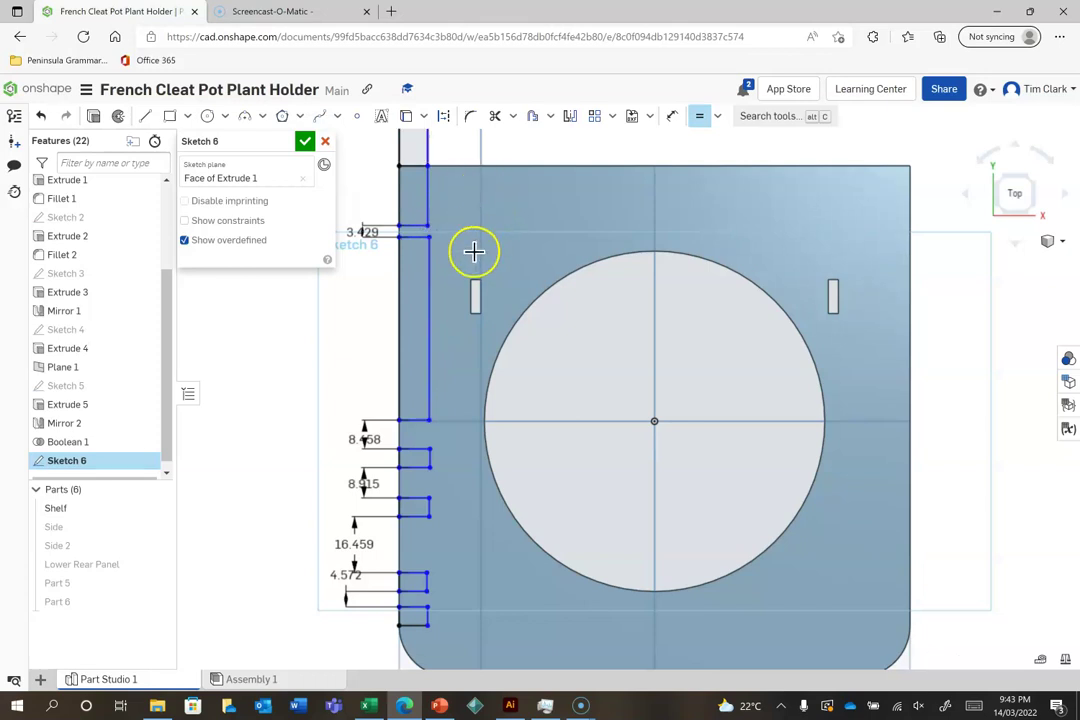
scroll(474, 250, "down", 3)
scroll(474, 250, "down", 3)
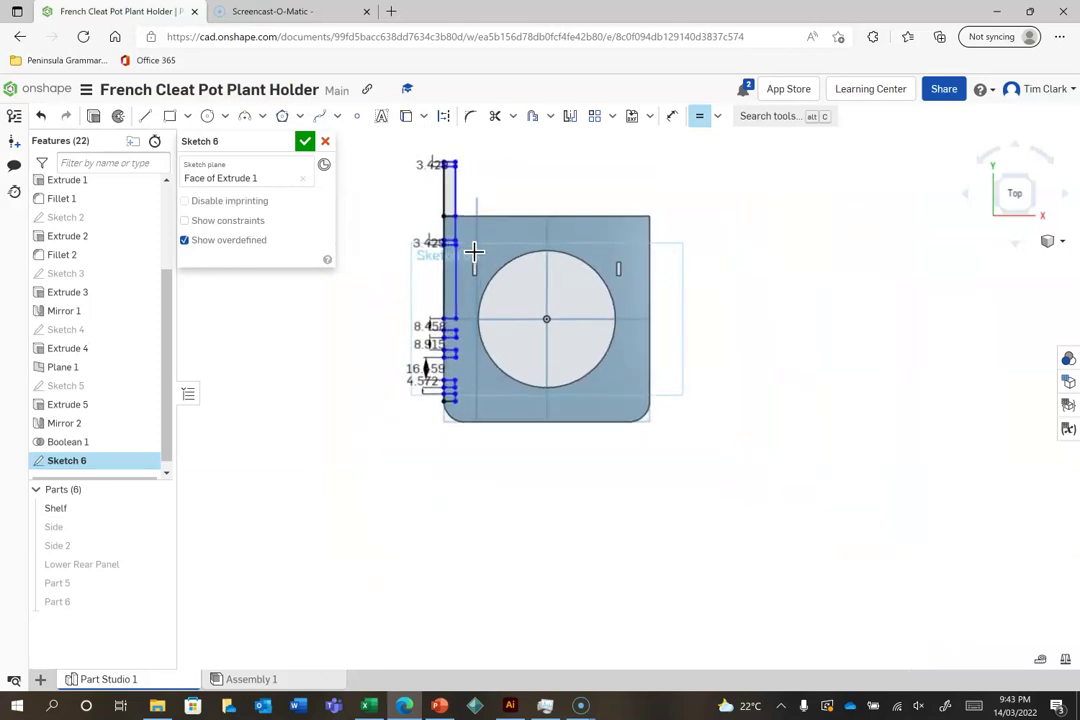
scroll(461, 176, "up", 5)
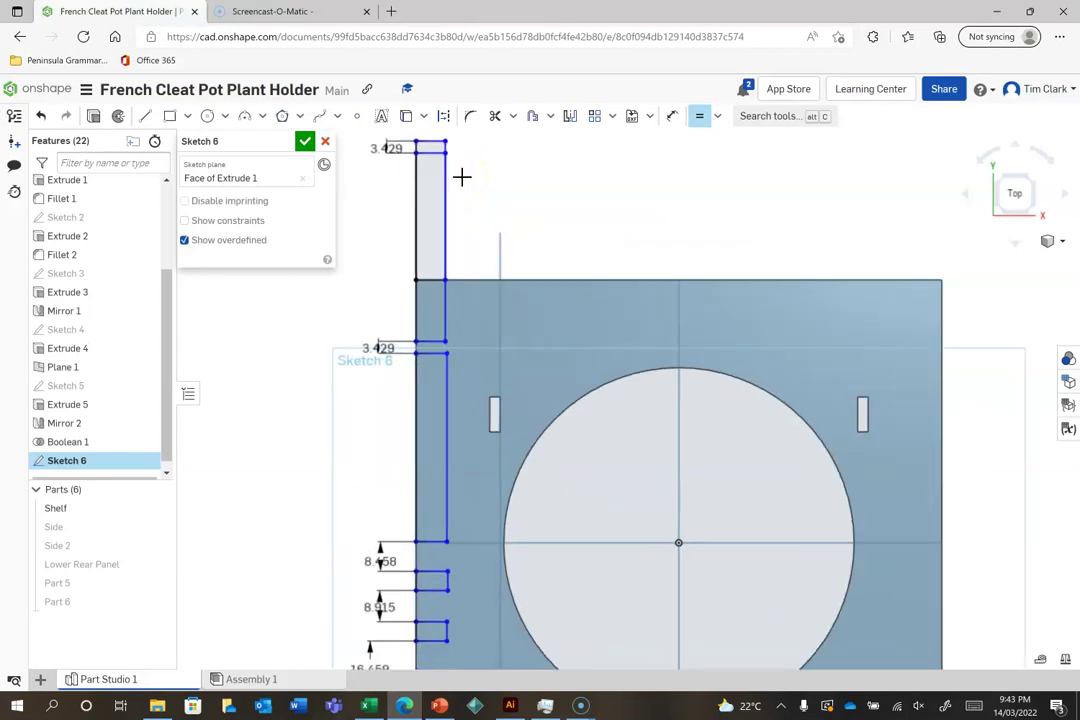
scroll(461, 176, "down", 1)
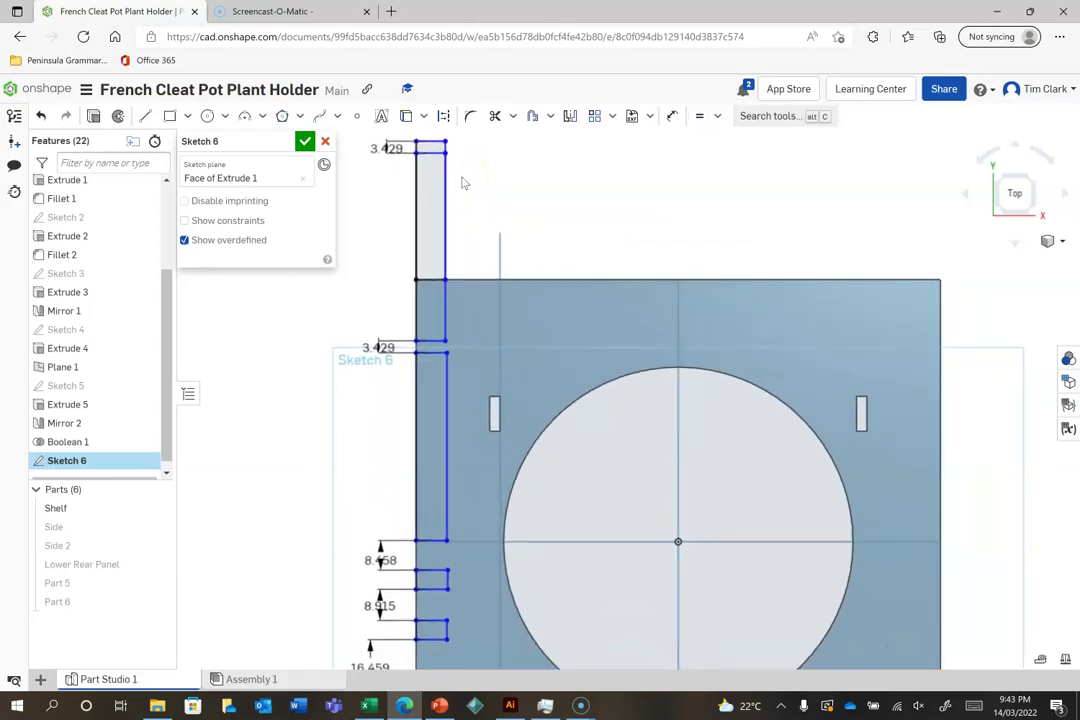
- Apply Equal constraints to the inner vertical edges of the corner, second and third rectangles
left_click(700, 117)
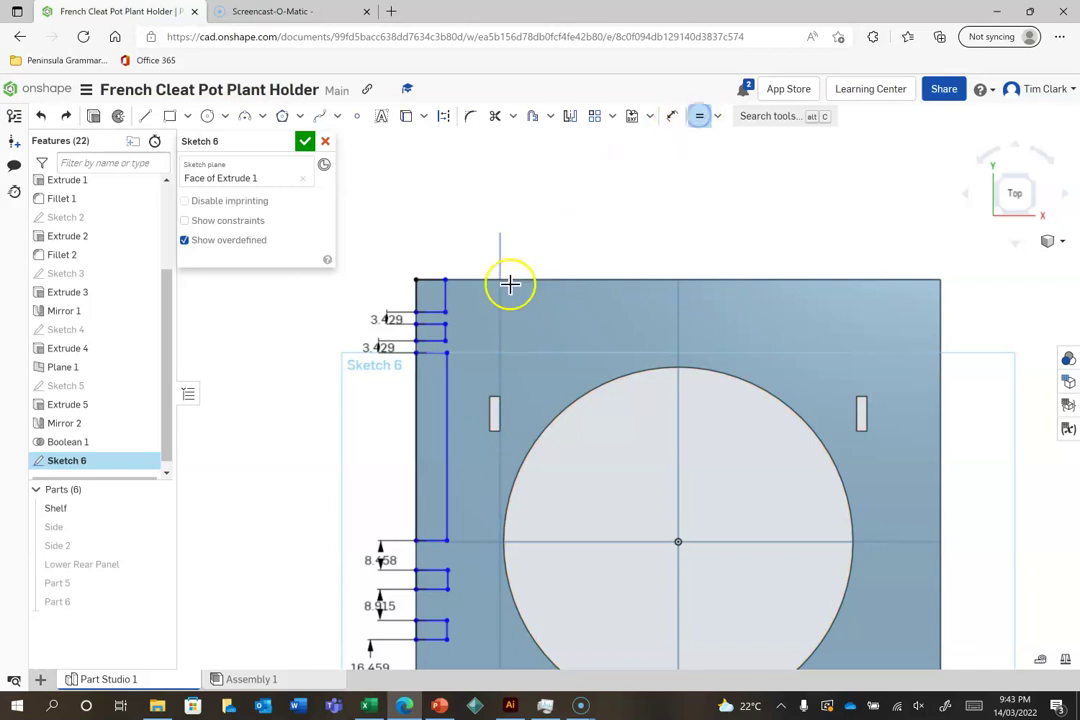
left_click(447, 298)
left_click(446, 333)
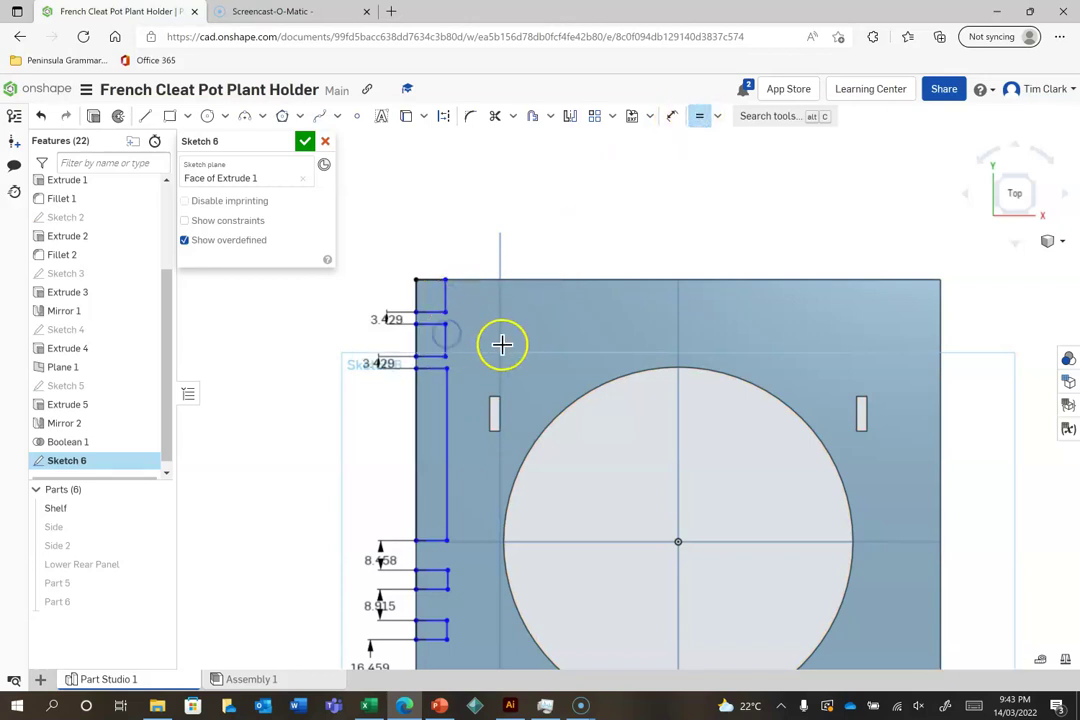
left_click(445, 345)
left_click(450, 405)
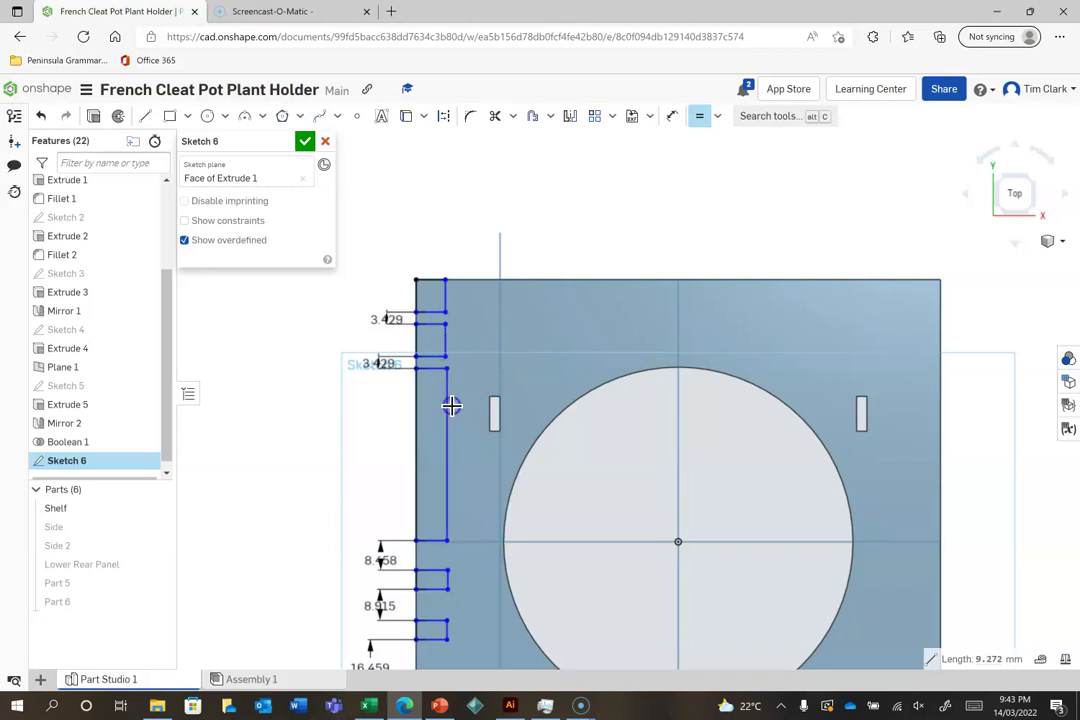
- Make the inner vertical edge of the third rectangle equal to the fourth's, linking the heights of all seven rectangles
scroll(458, 513, "down", 3)
scroll(458, 515, "up", 1)
scroll(470, 591, "up", 3)
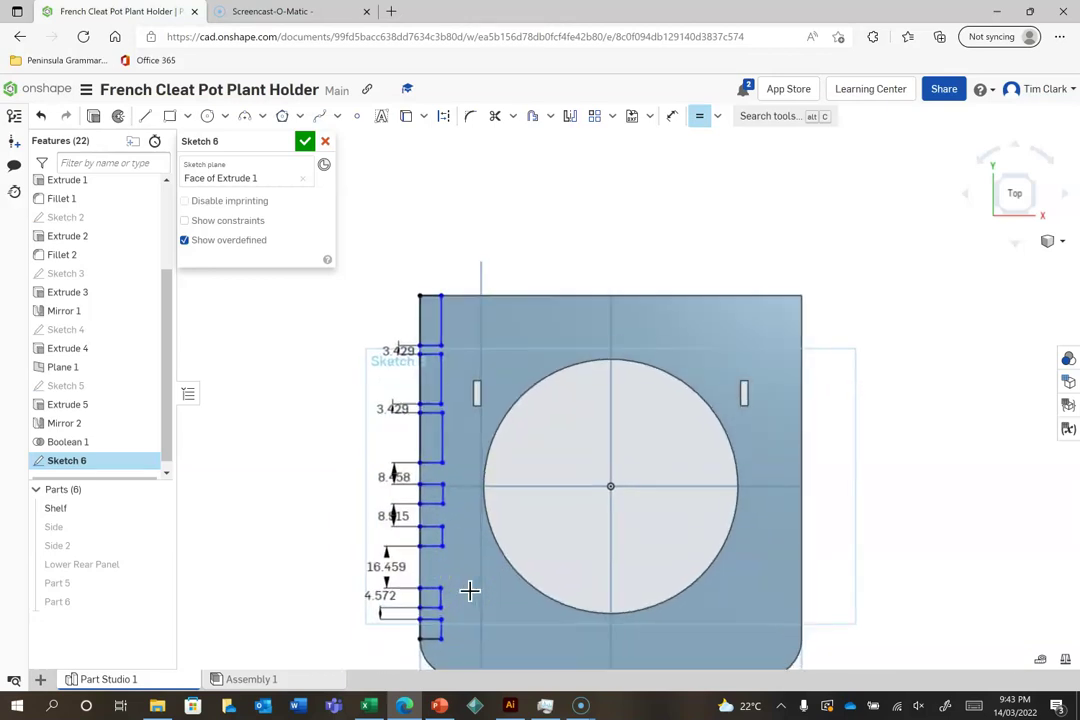
left_click(439, 425)
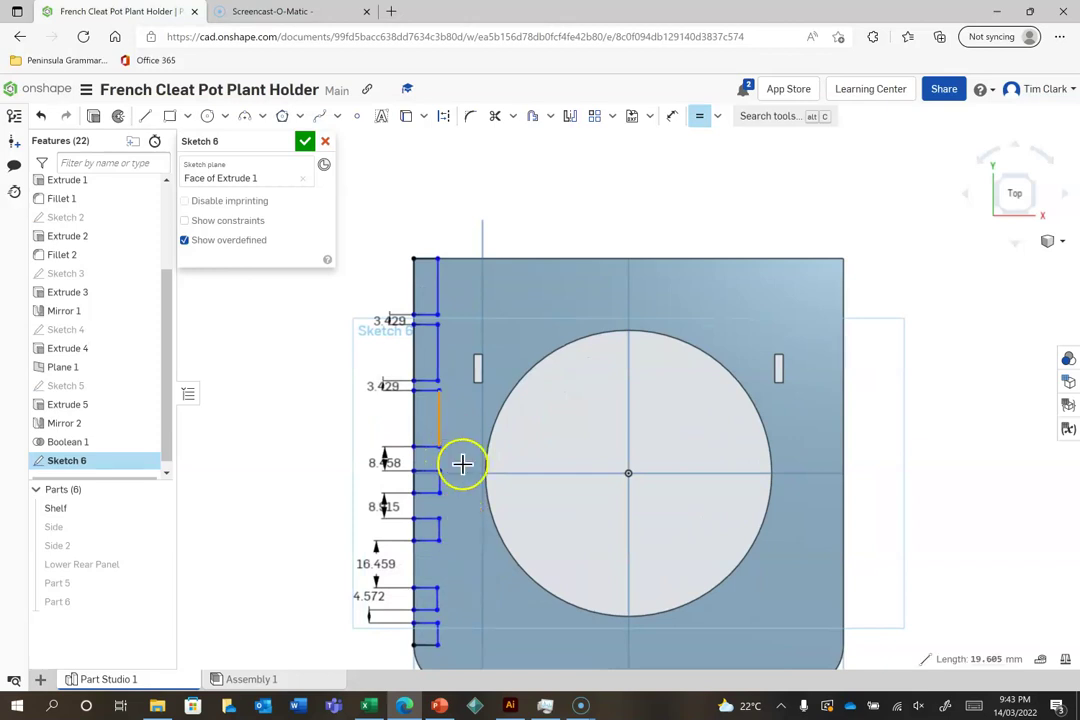
mouse_move(437, 486)
left_mouse_down()
mouse_move(477, 501)
mouse_move(468, 540)
left_mouse_up()
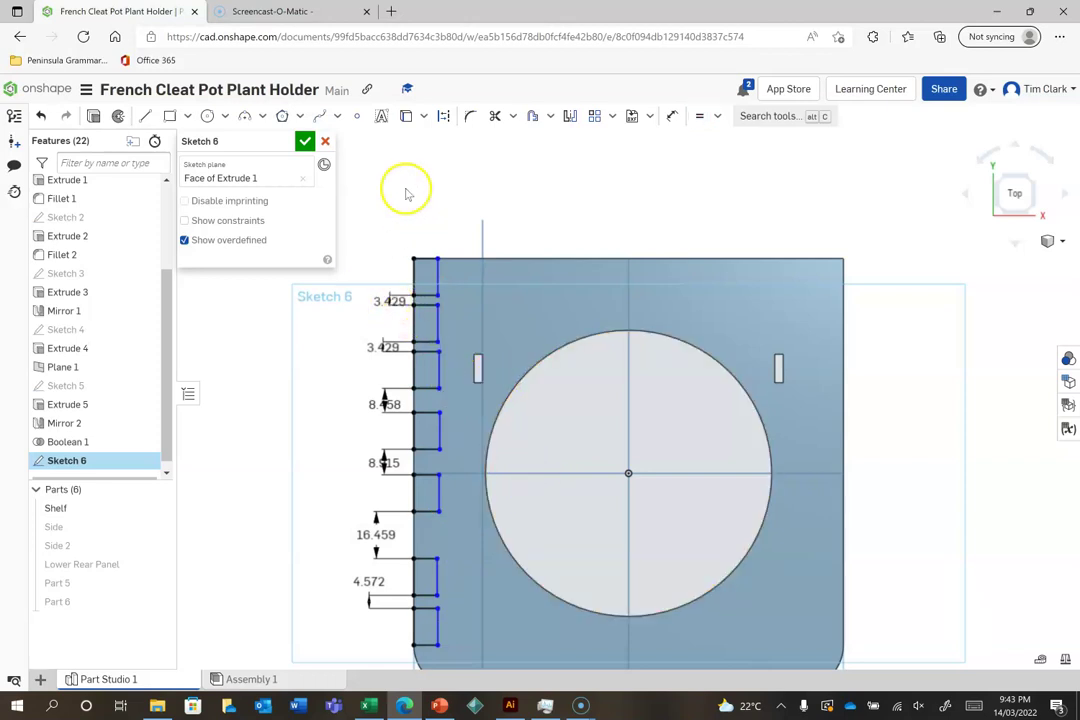
- Set the two rearmost gaps between the edge rectangles to 10 mm each
double_click(389, 303)
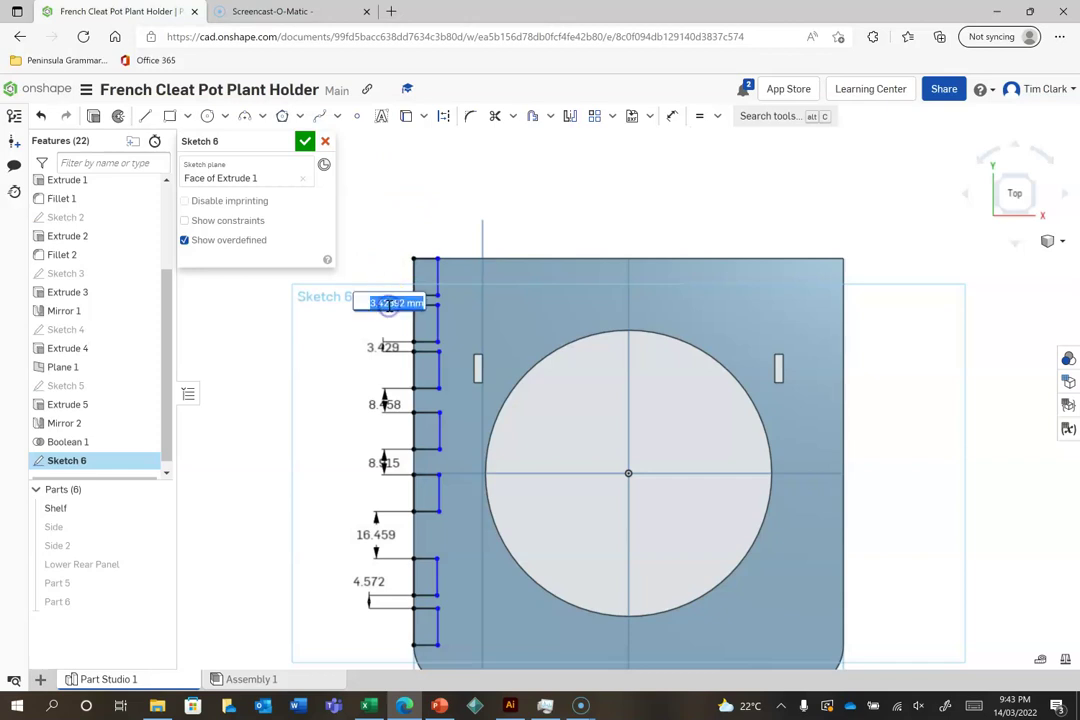
type("10")
key("Return")
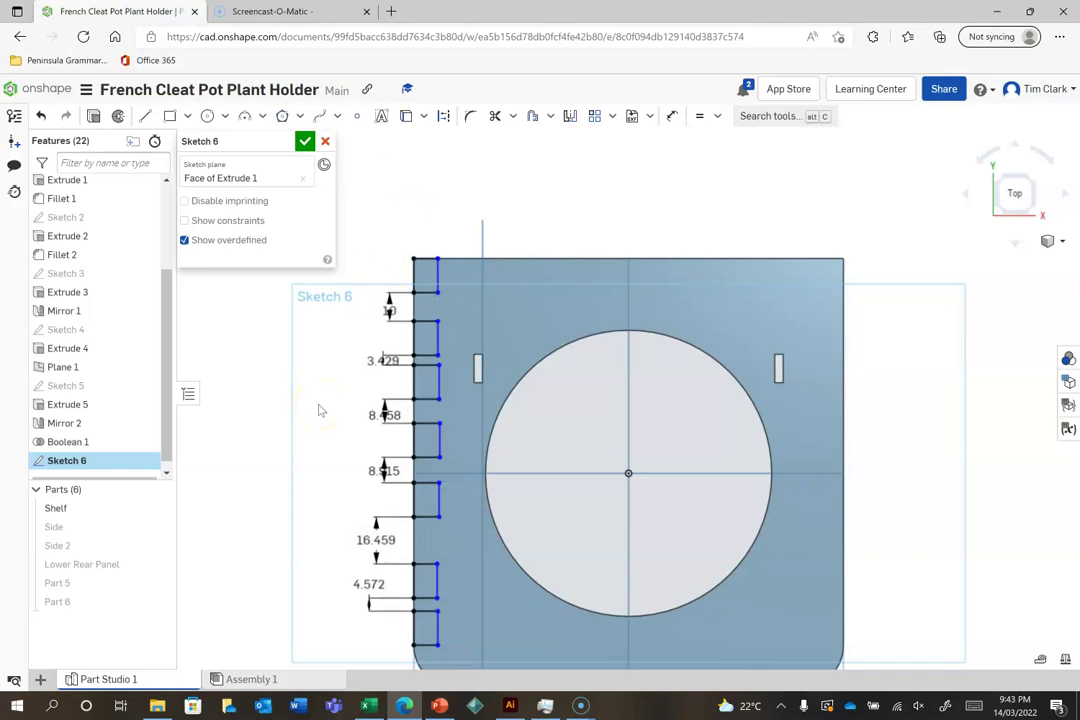
double_click(382, 360)
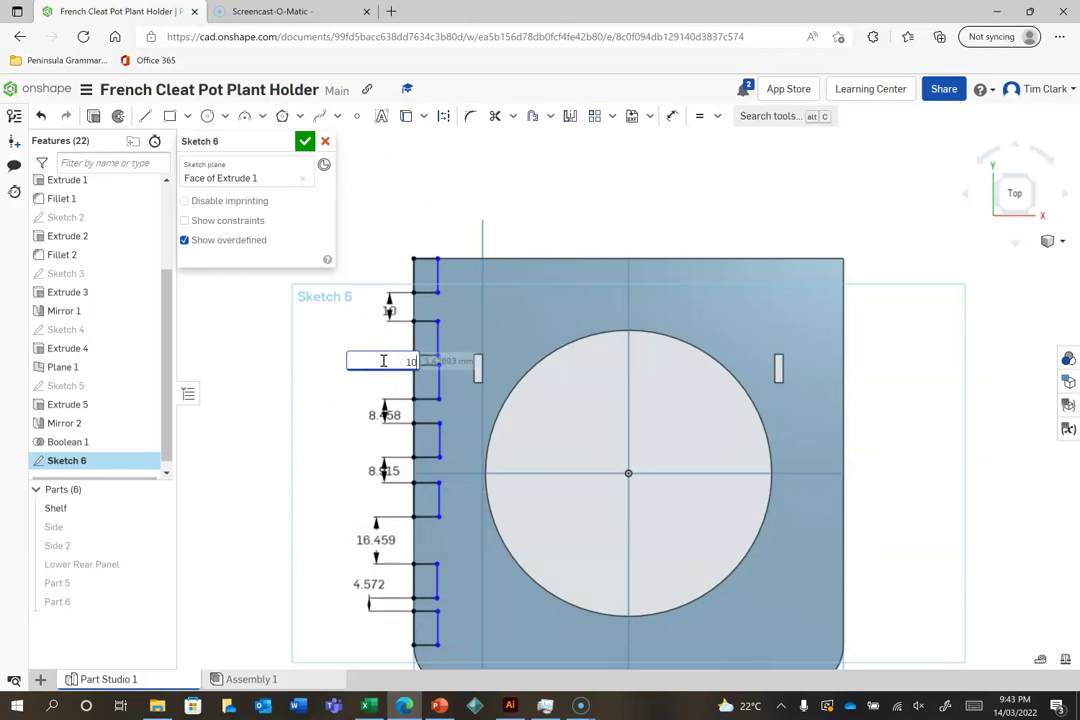
type("15")
key("Return")
- Set the two middle gaps, on either side of the fourth rectangle, to 10 mm each
double_click(386, 424)
type("10")
key("Return")
double_click(390, 480)
type("10")
key("Return")
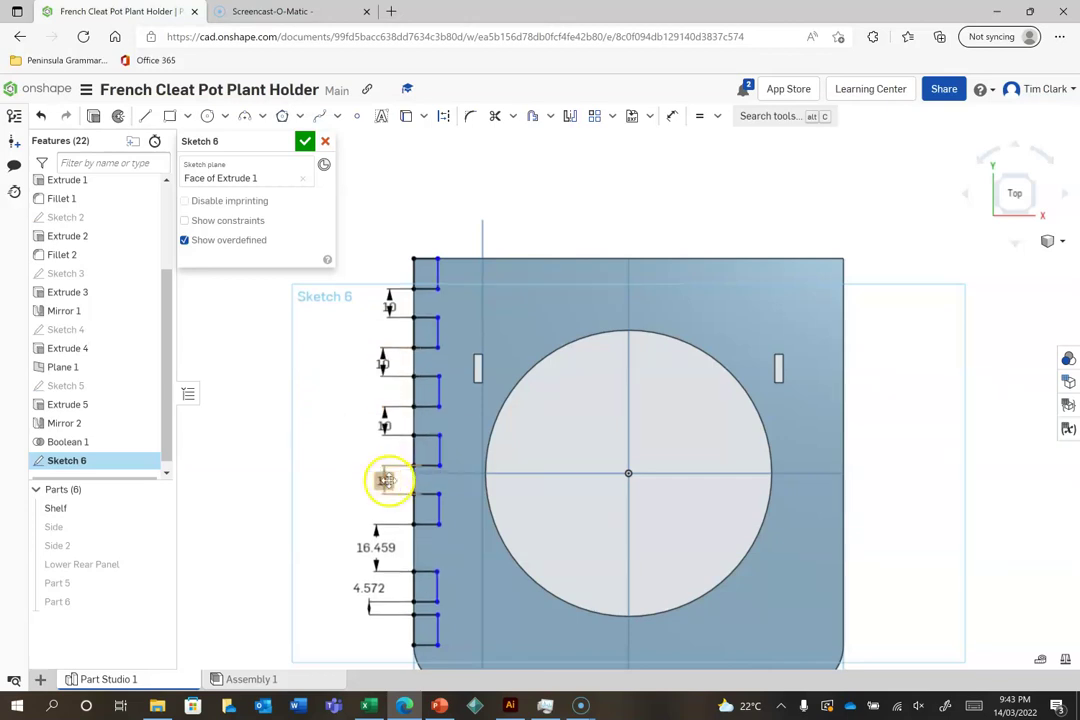
- Set the two front gaps, on either side of the sixth rectangle, to 10 mm each
double_click(373, 547)
type("10")
key("Return")
double_click(369, 588)
type("10")
key("Return")
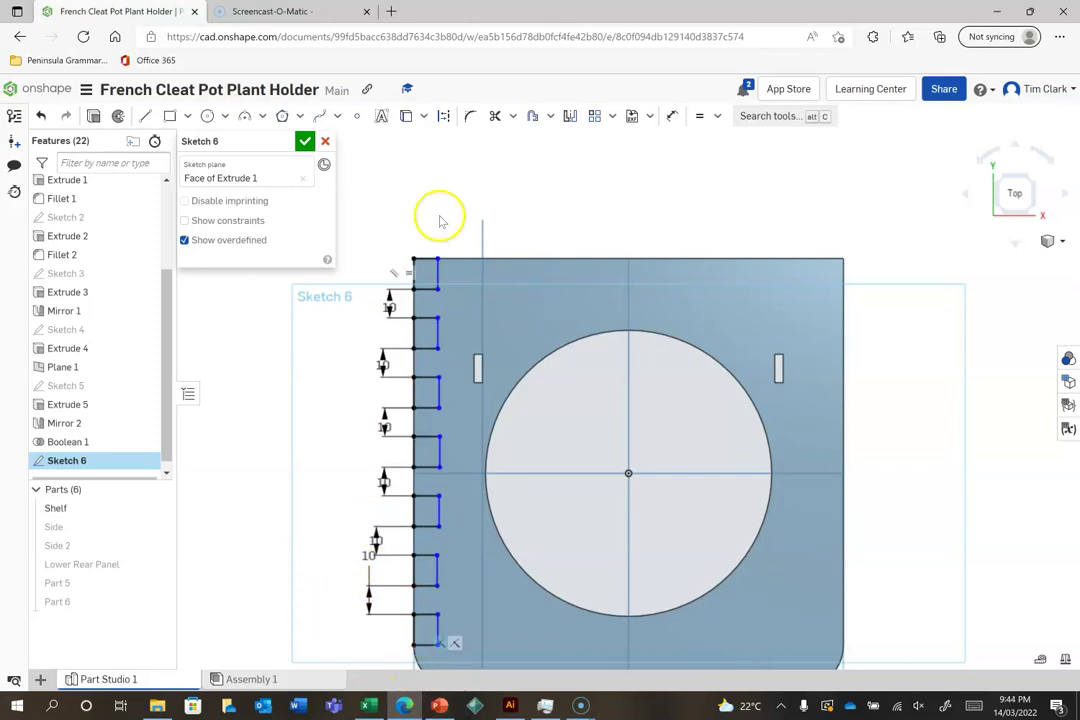
- Dimension the width of the rear corner rectangle with the variable #MaterialThickness
left_click(673, 116)
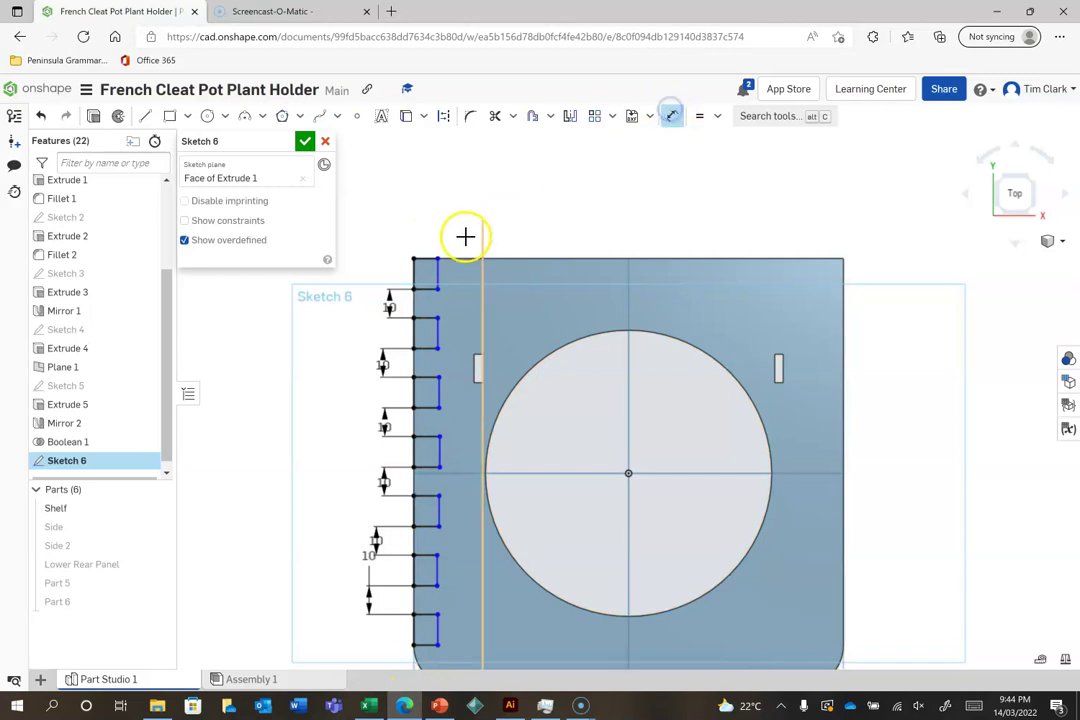
left_click(417, 265)
left_click(432, 193)
type("#mat")
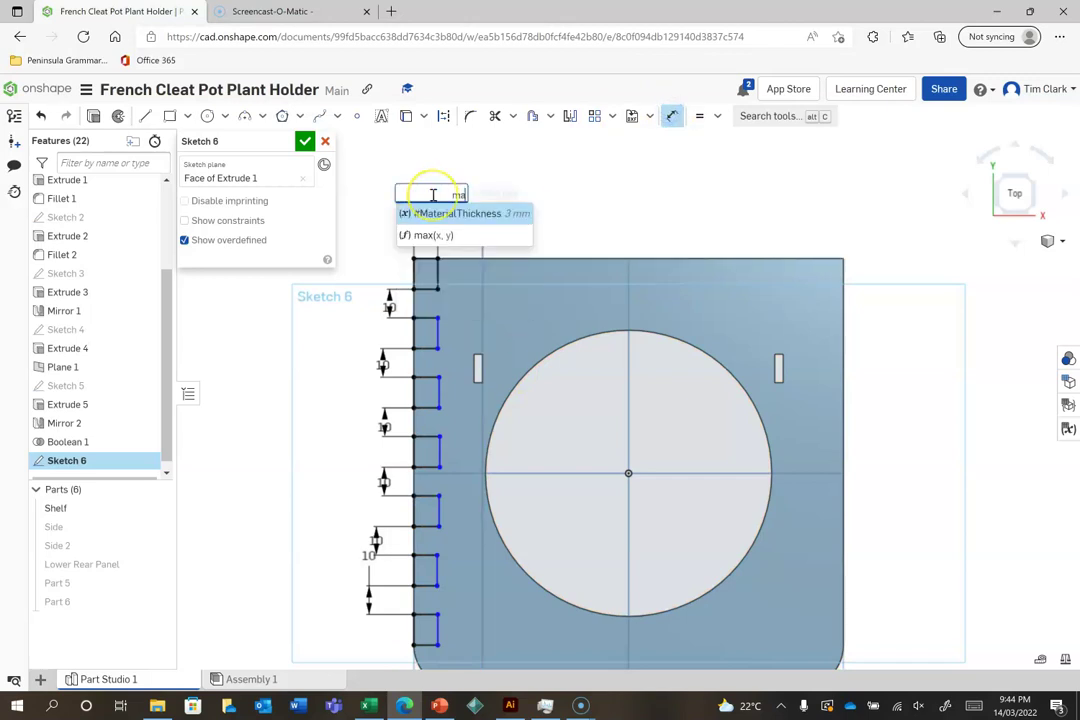
key("Return")
key("Return")
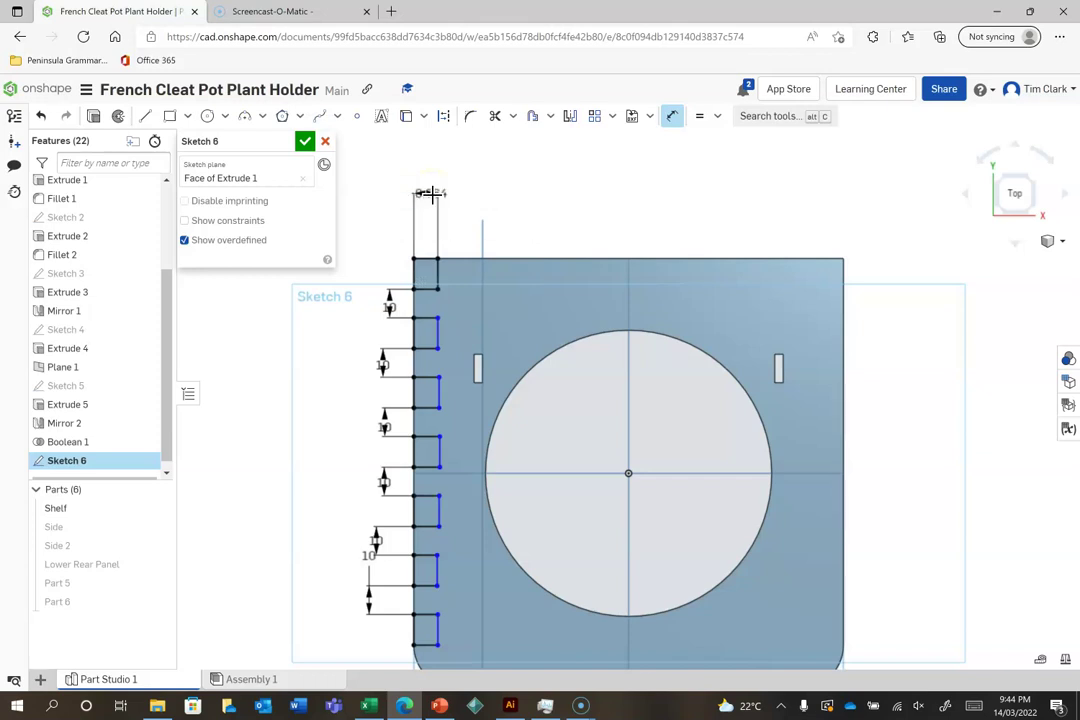
- Vertically align the inner corners of the remaining edge rectangles with the rear corner rectangle using Vertical constraints
left_click(717, 116)
left_click(723, 262)
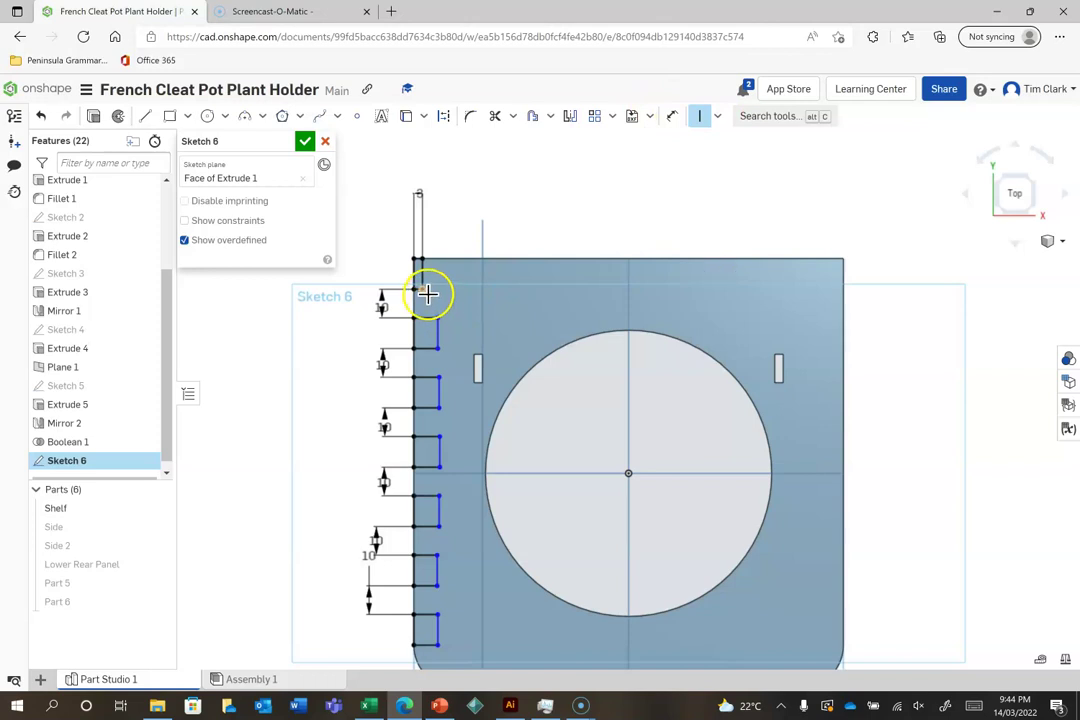
left_click(423, 290)
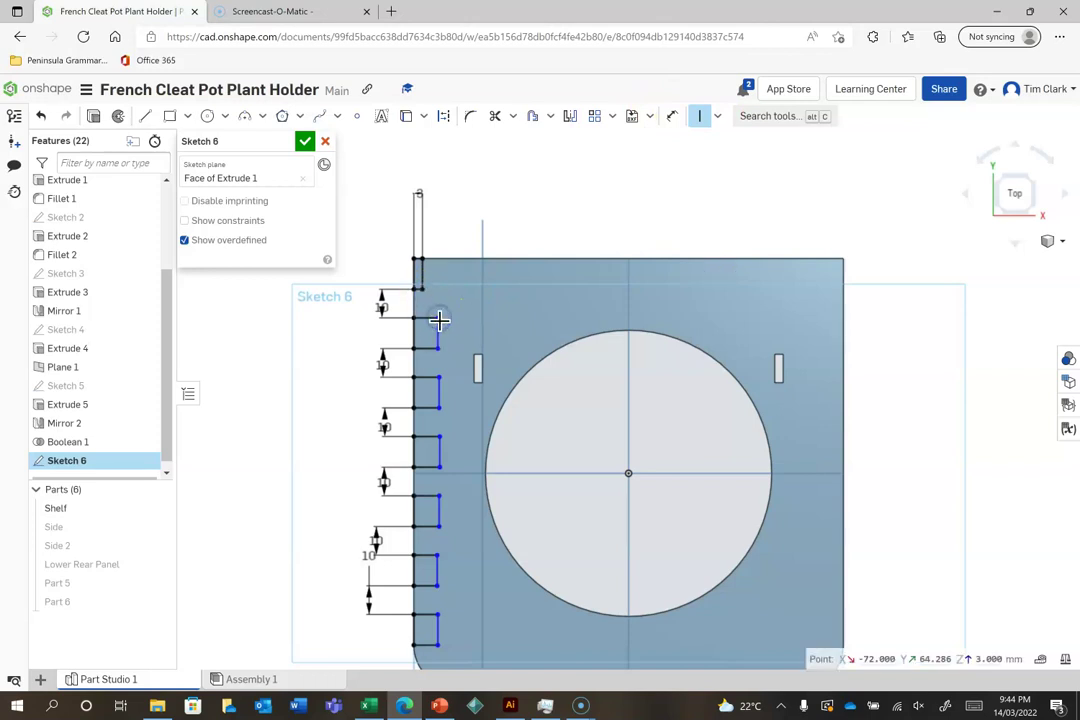
left_click(425, 347)
left_click(424, 348)
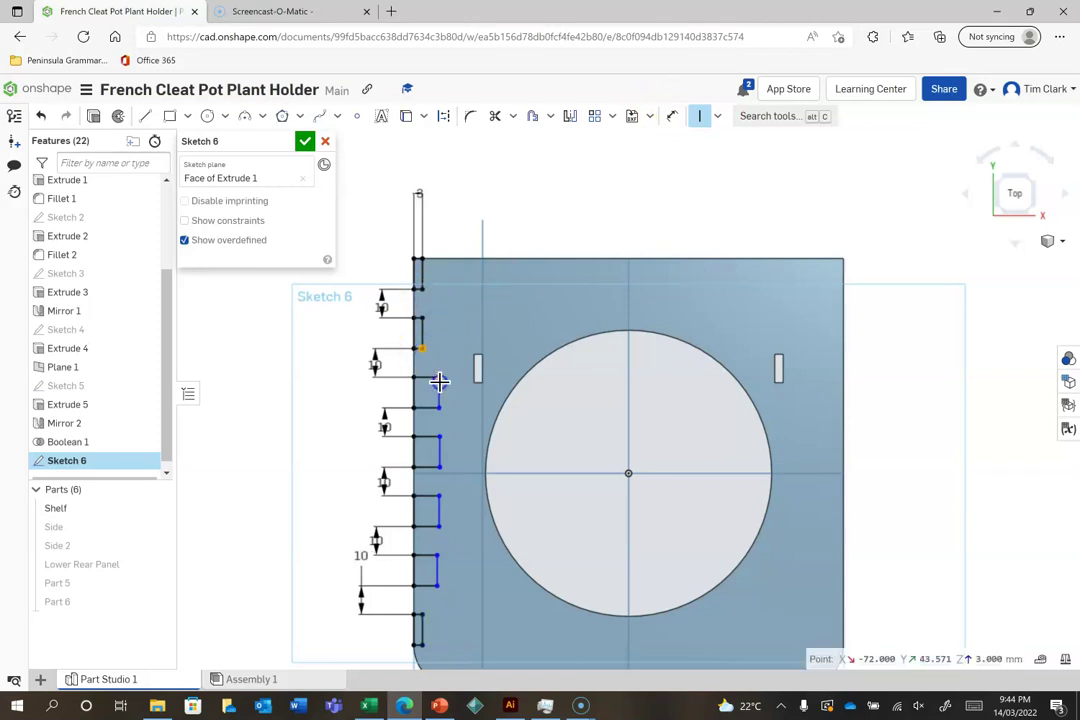
left_click(421, 407)
left_click(438, 436)
left_click(439, 465)
left_click(441, 494)
left_click(442, 498)
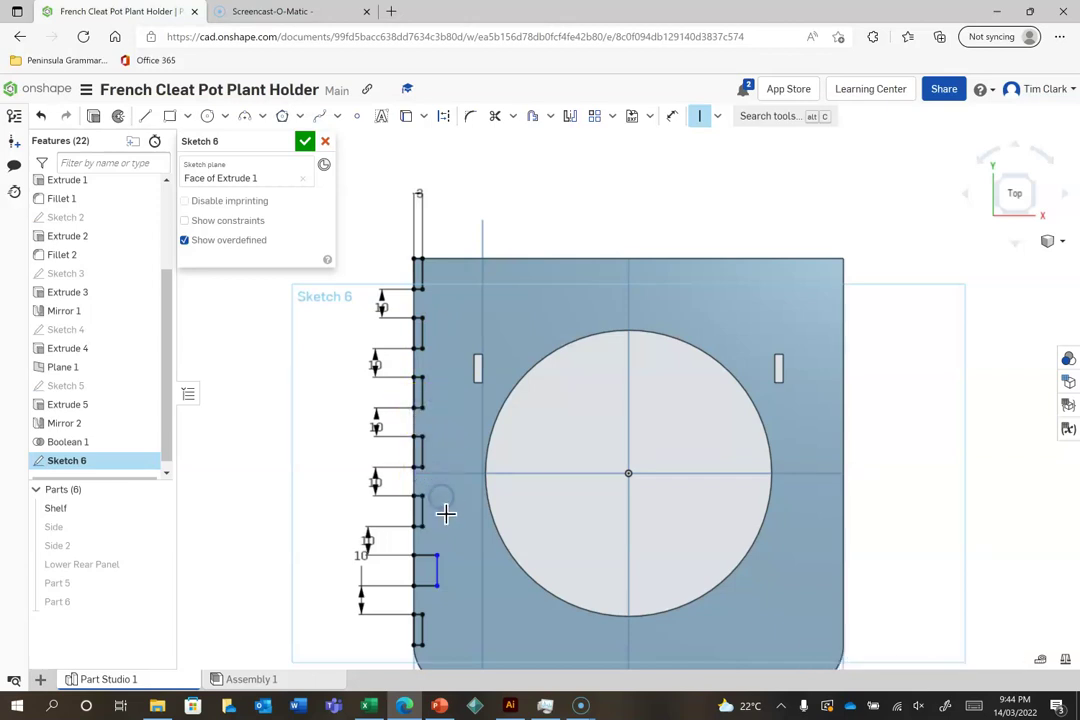
left_click(424, 527)
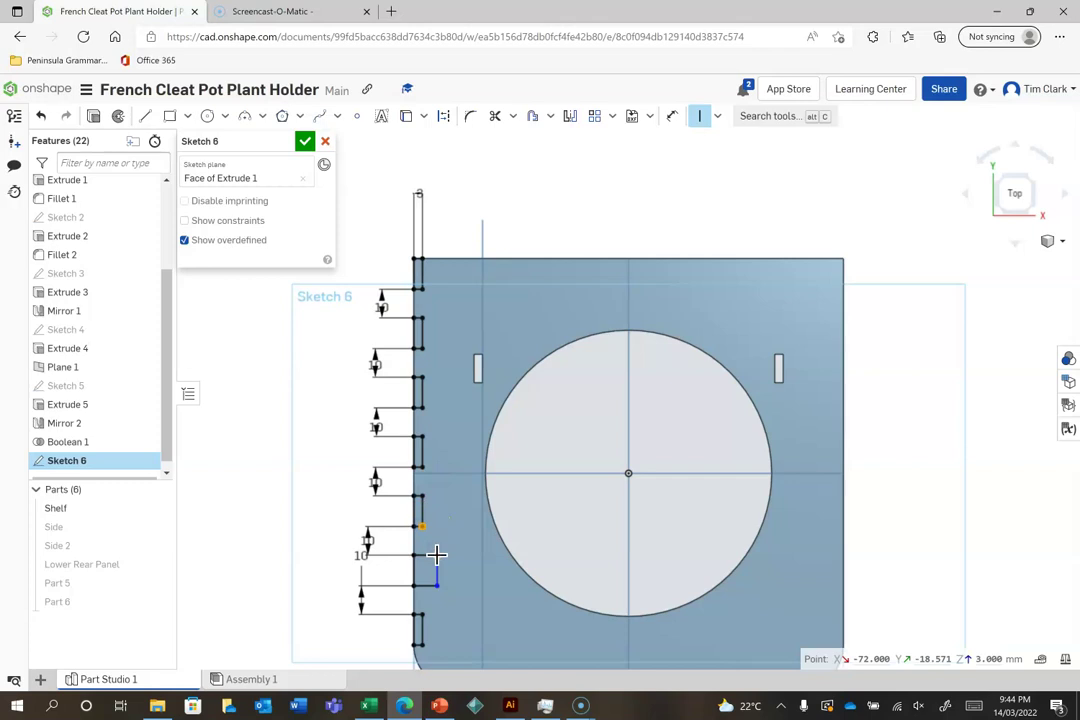
left_click(436, 555)
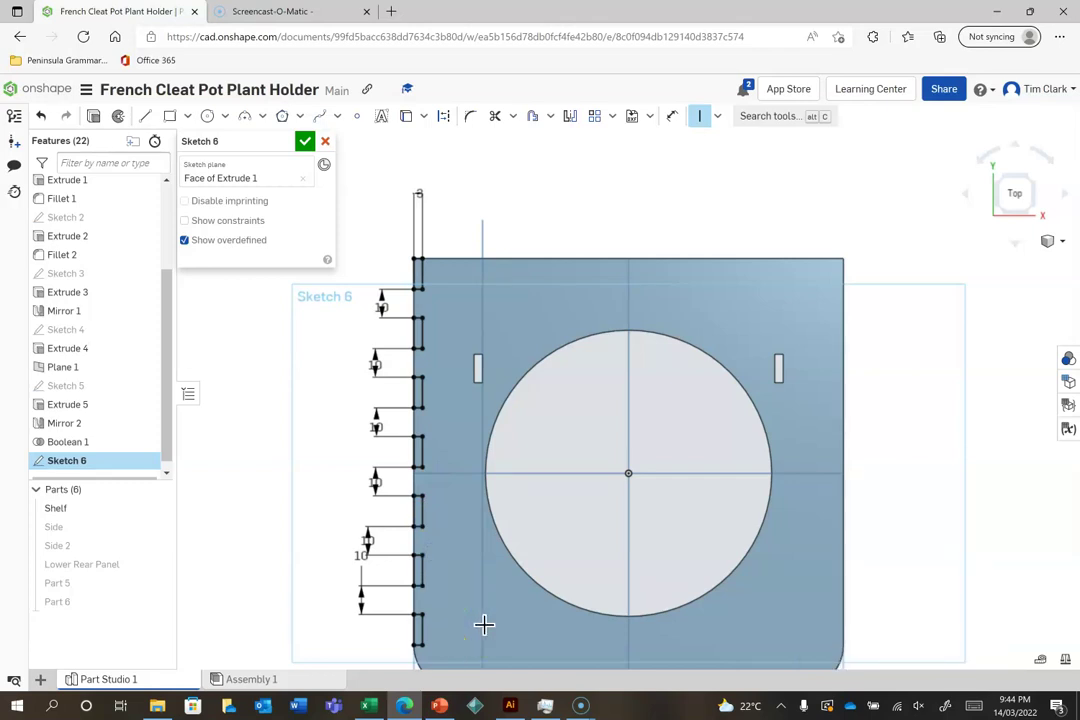
- Draw a vertical construction line from the midpoint of the shelf's rear edge to the origin
scroll(637, 664, "down", 2)
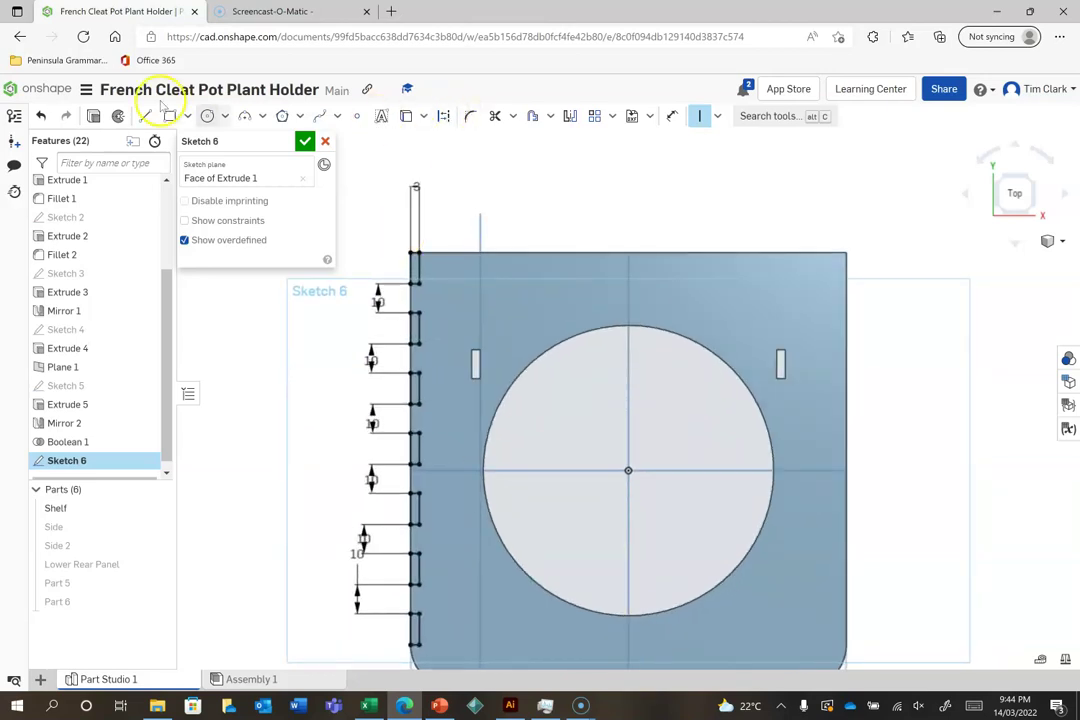
left_click(145, 115)
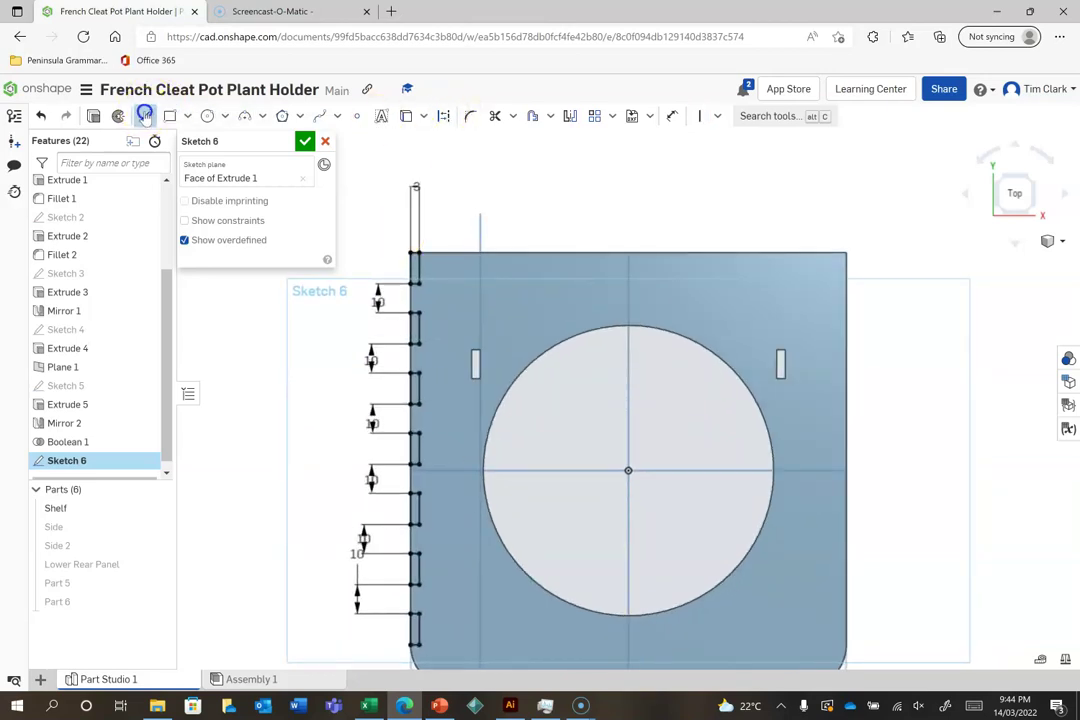
left_click(443, 115)
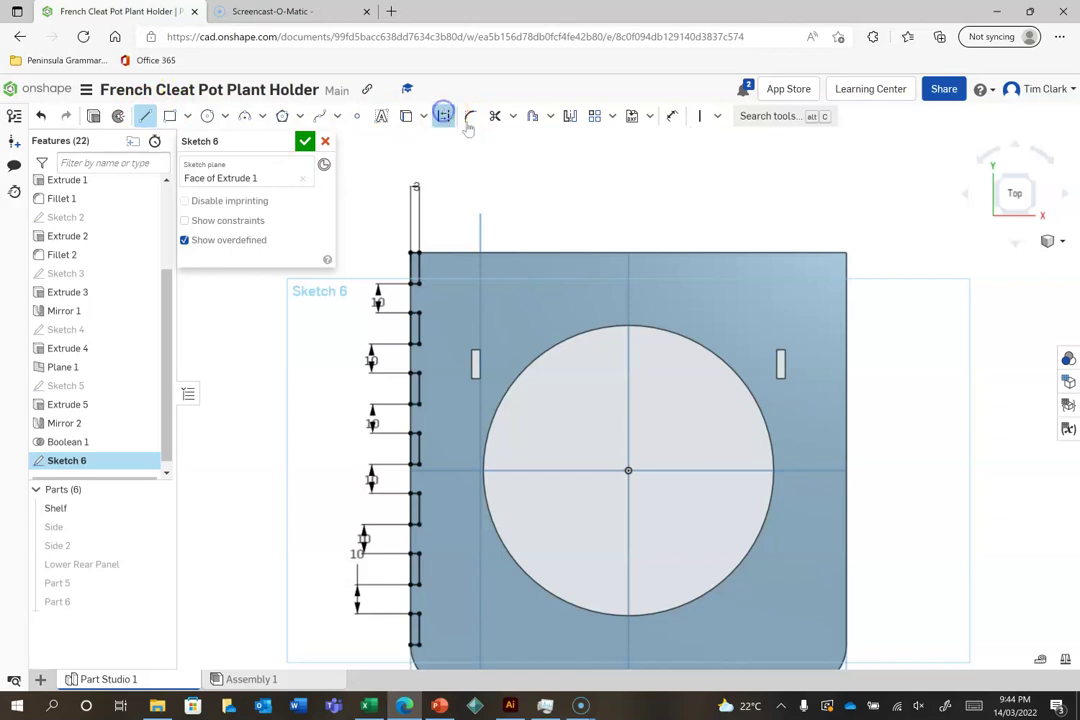
left_click(628, 252)
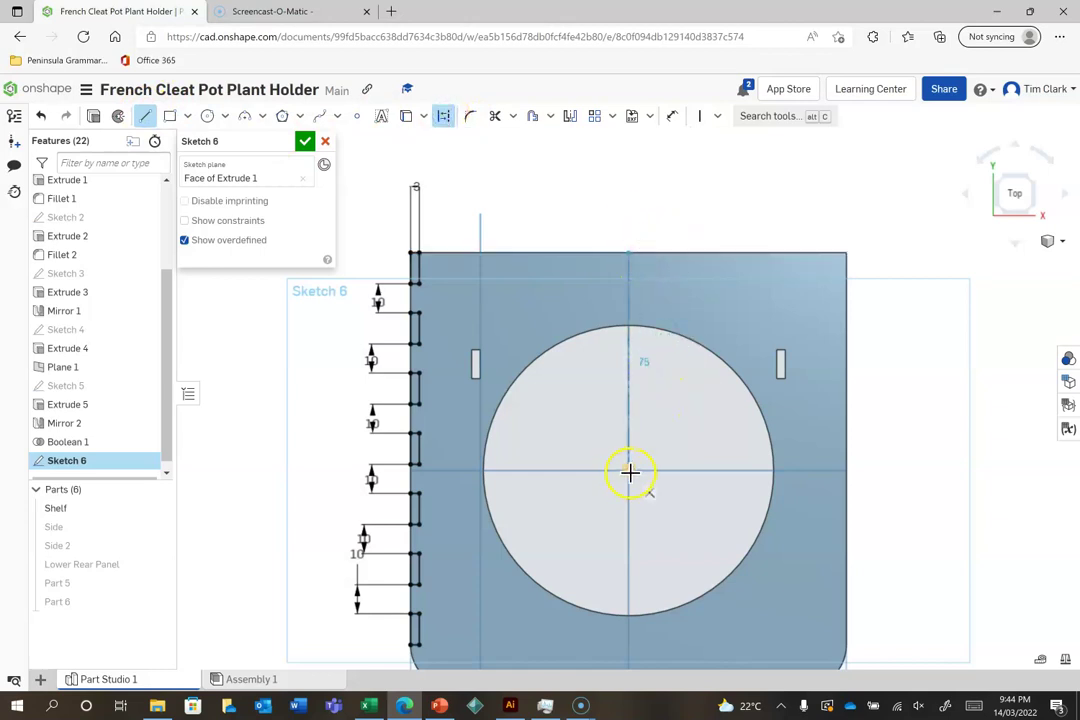
left_click(629, 471)
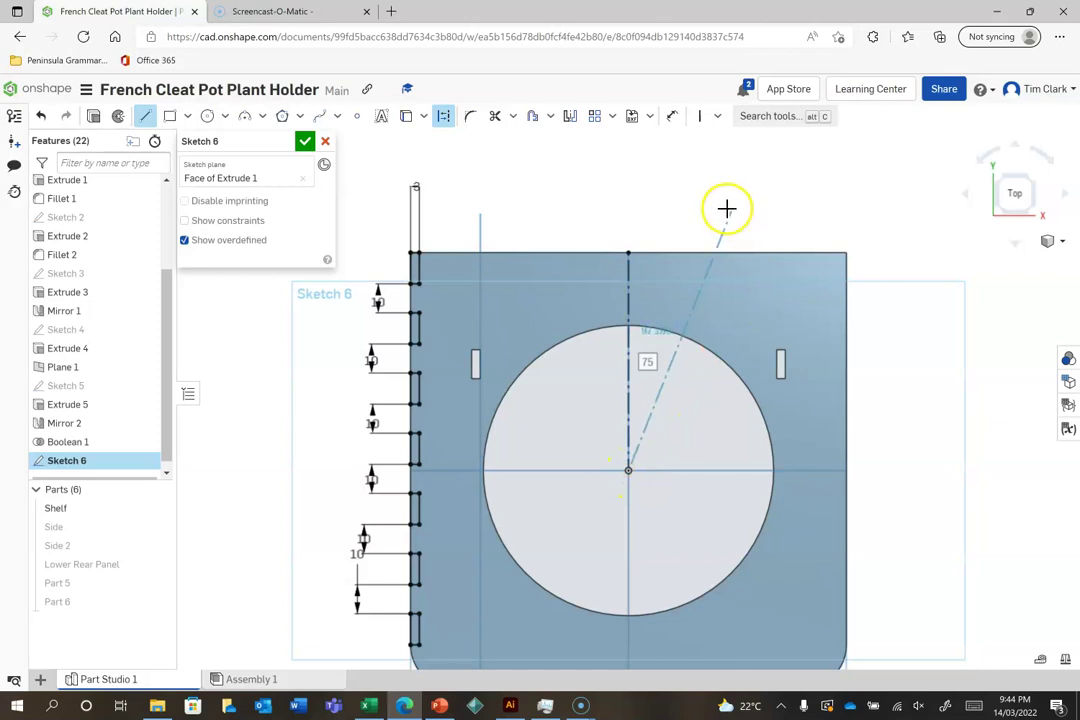
key("Escape")
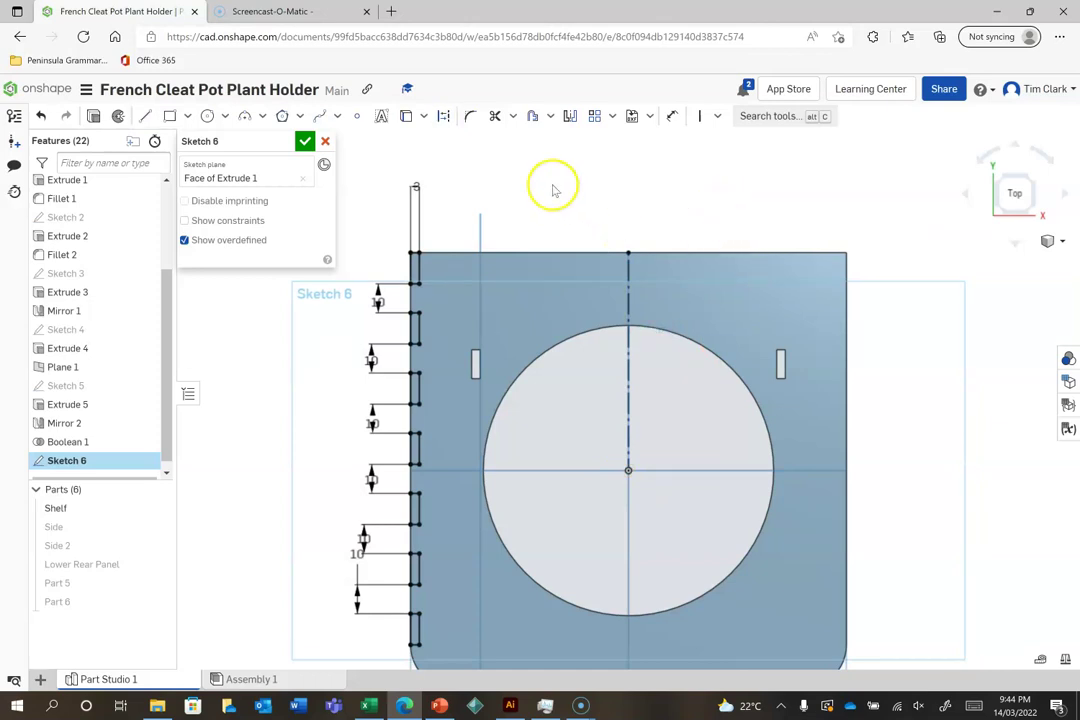
- Mirror all seven joint rectangles across the construction line to the opposite side edge and finish the sketch
left_click(570, 116)
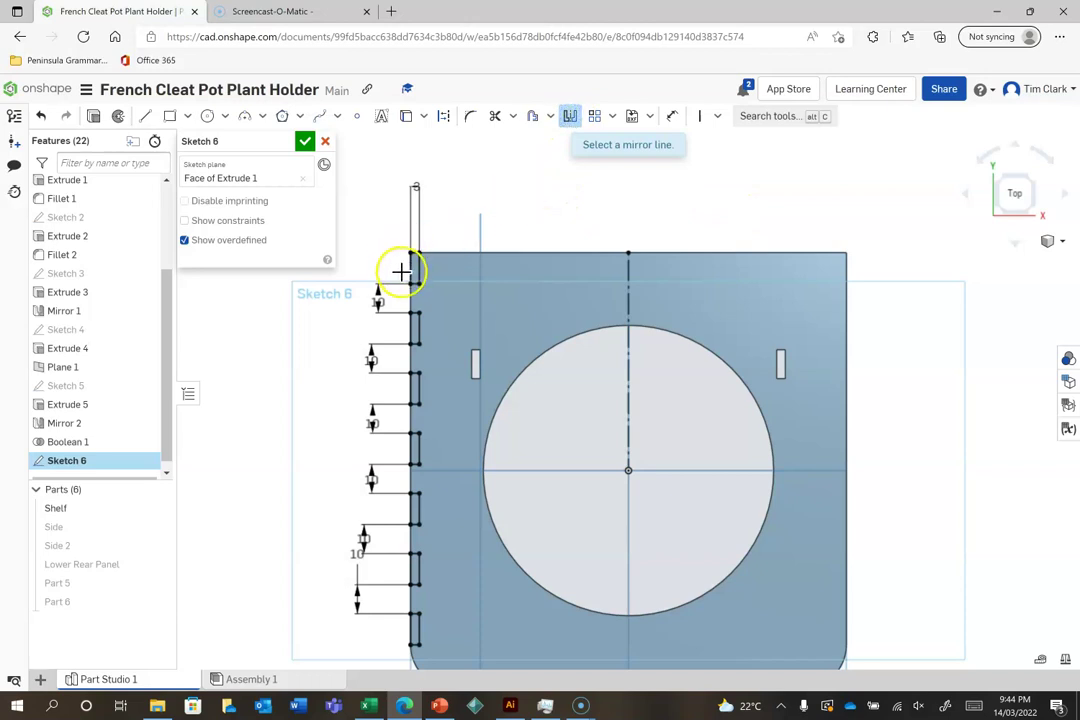
left_click(628, 287)
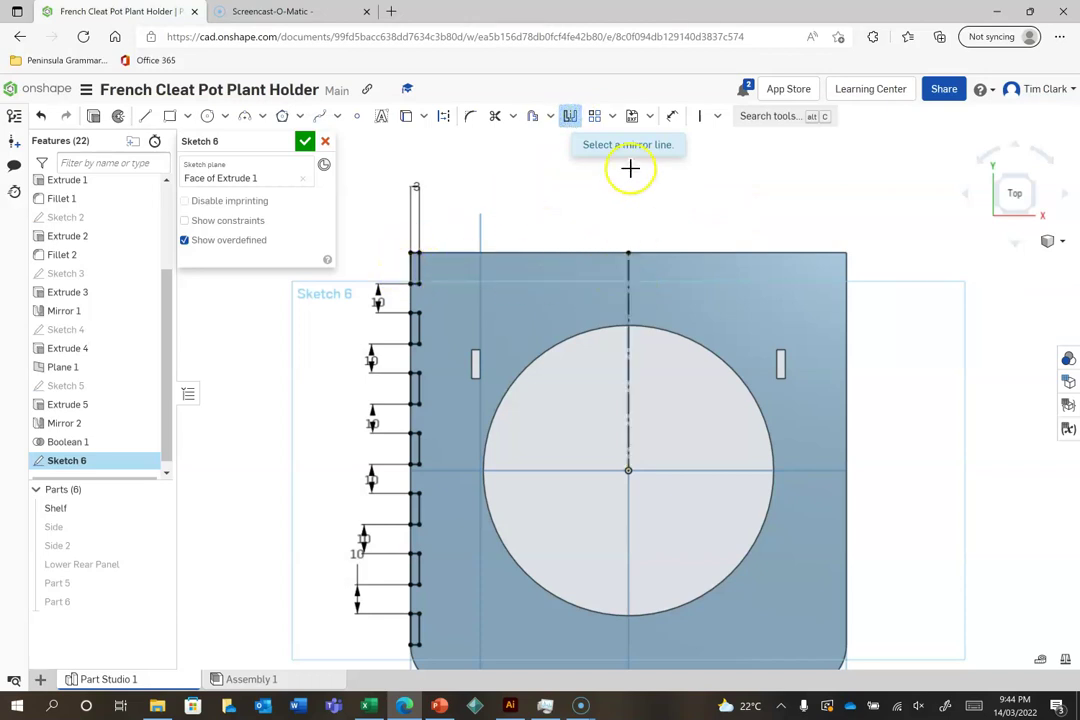
left_click(627, 288)
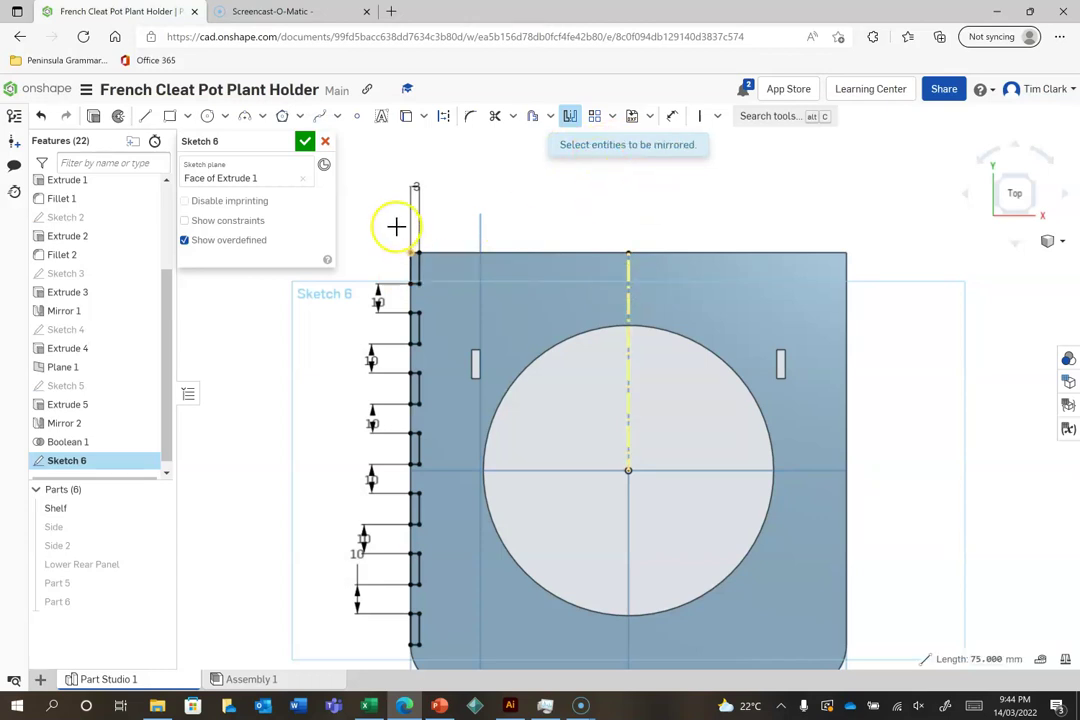
mouse_move(389, 228)
left_mouse_down()
mouse_move(446, 369)
mouse_move(427, 448)
mouse_move(439, 646)
left_mouse_up()
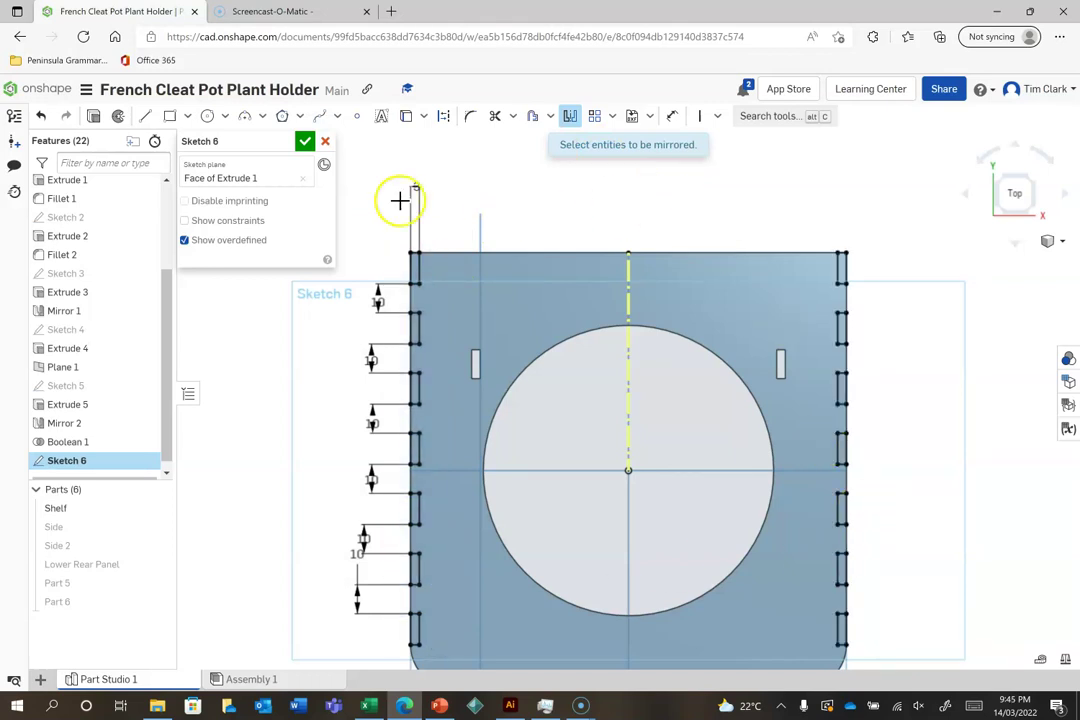
left_click(302, 141)
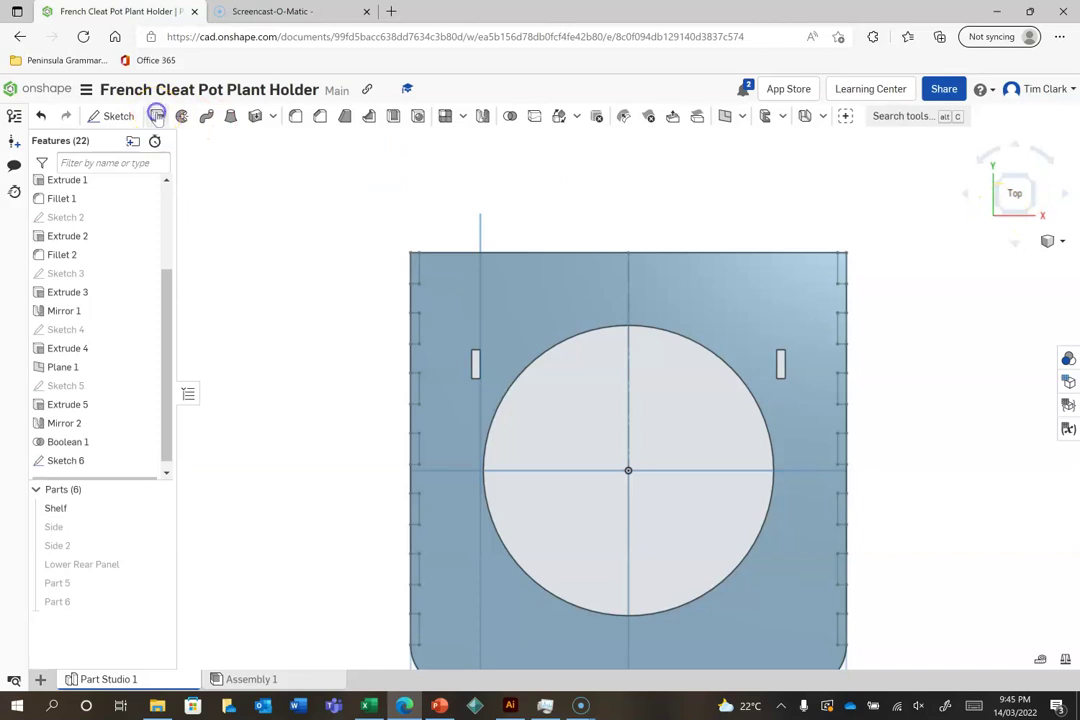
- Try to extrude the joint rectangles along both side edges of the shelf as a 25 mm blind Remove
left_click(157, 116)
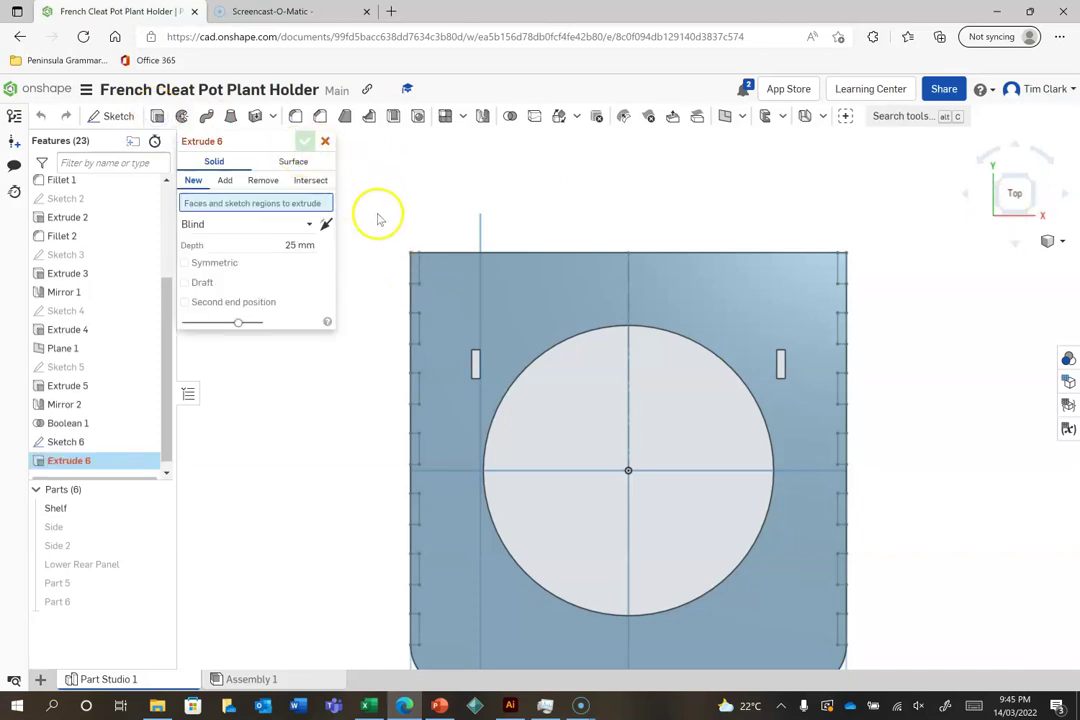
left_click_drag(380, 221, 436, 653)
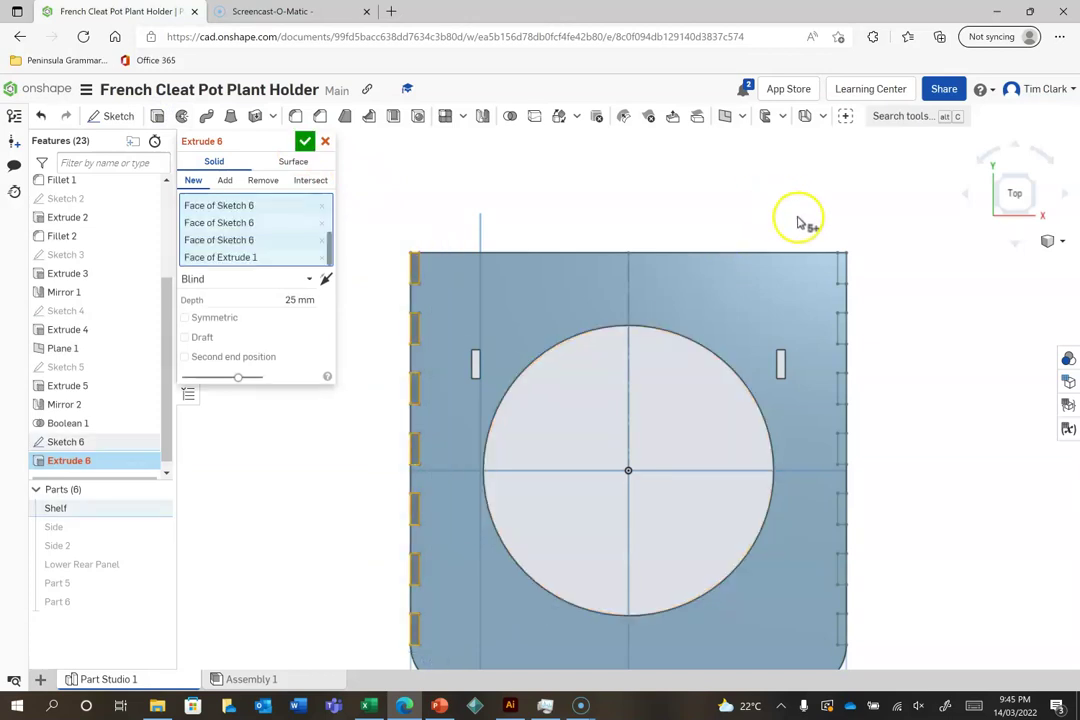
left_click_drag(830, 229, 869, 660)
left_click(872, 463)
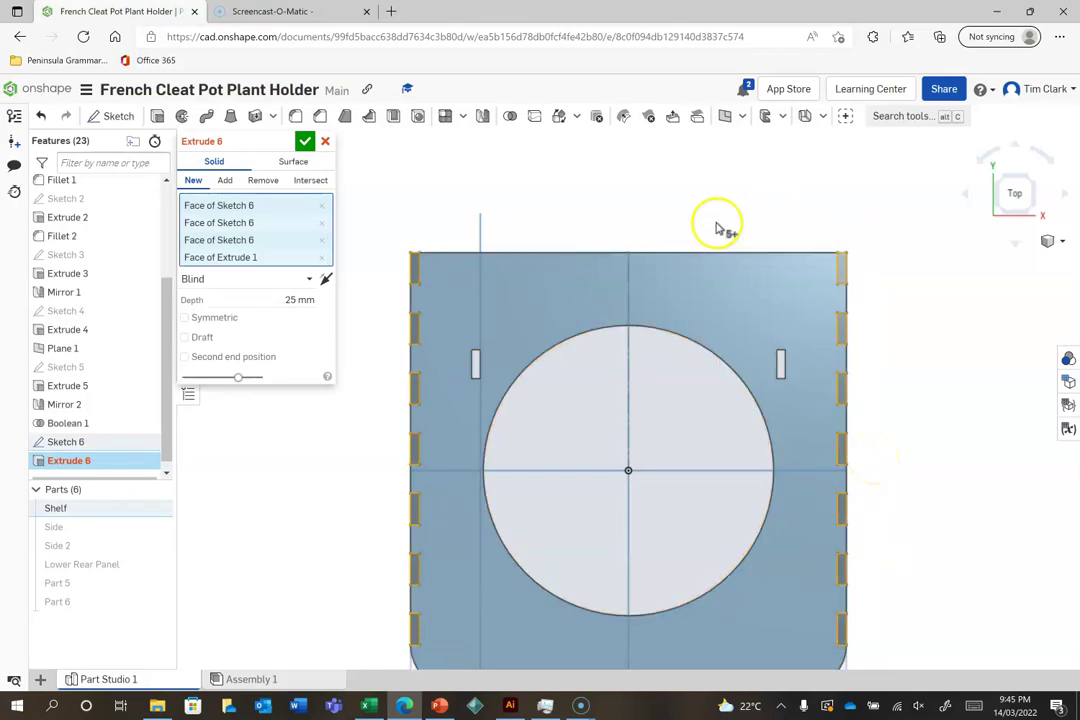
left_click(263, 180)
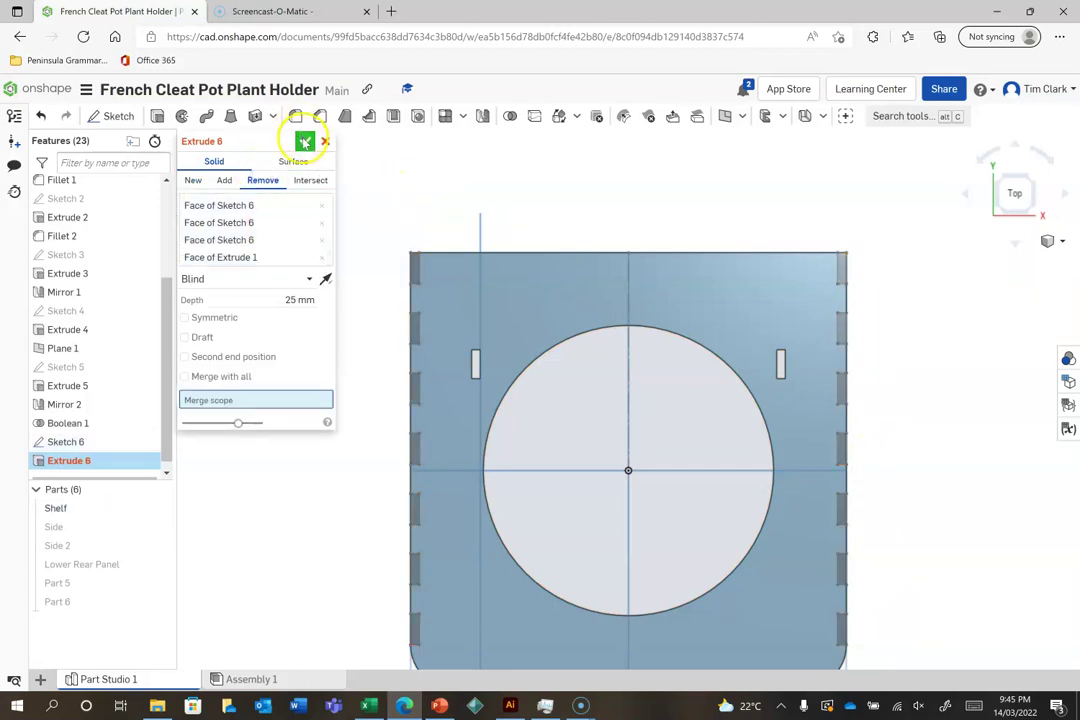
left_click(304, 140)
- Edit the joint cut extrude and set its merge scope to the Shelf part
left_click(995, 214)
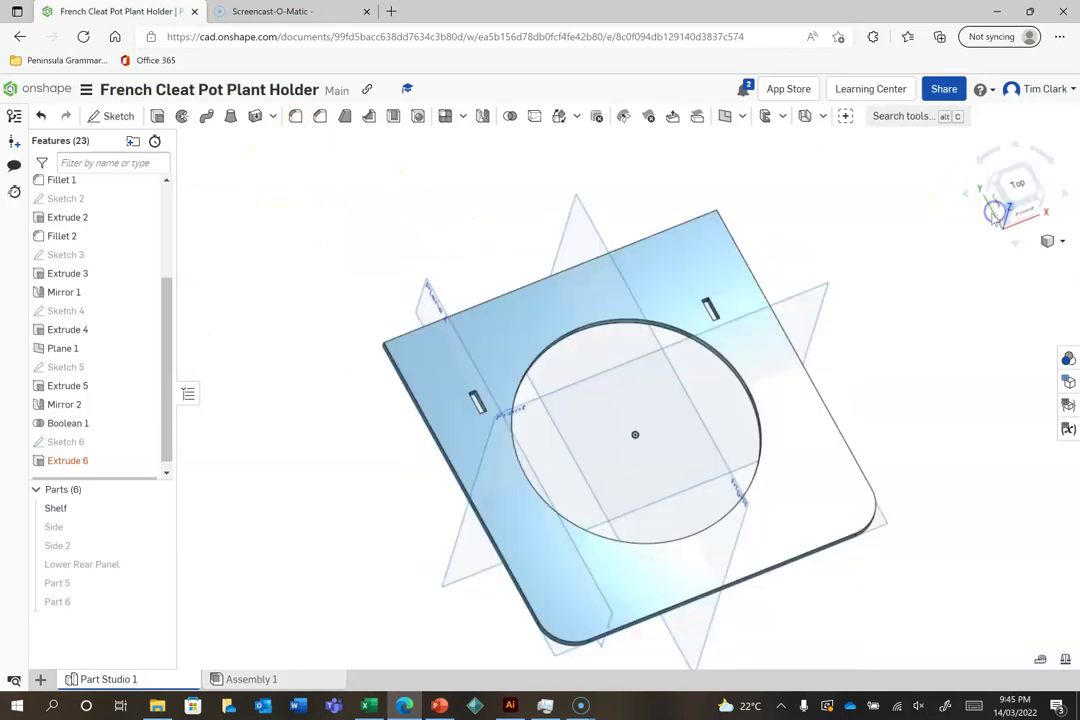
double_click(60, 461)
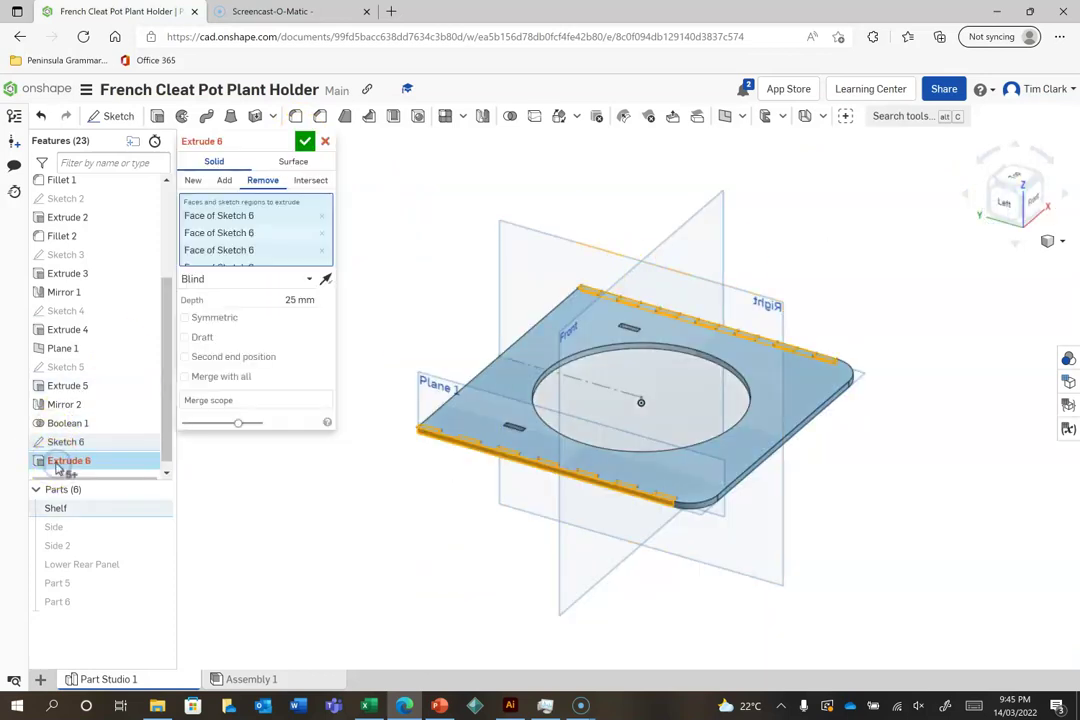
left_click(200, 401)
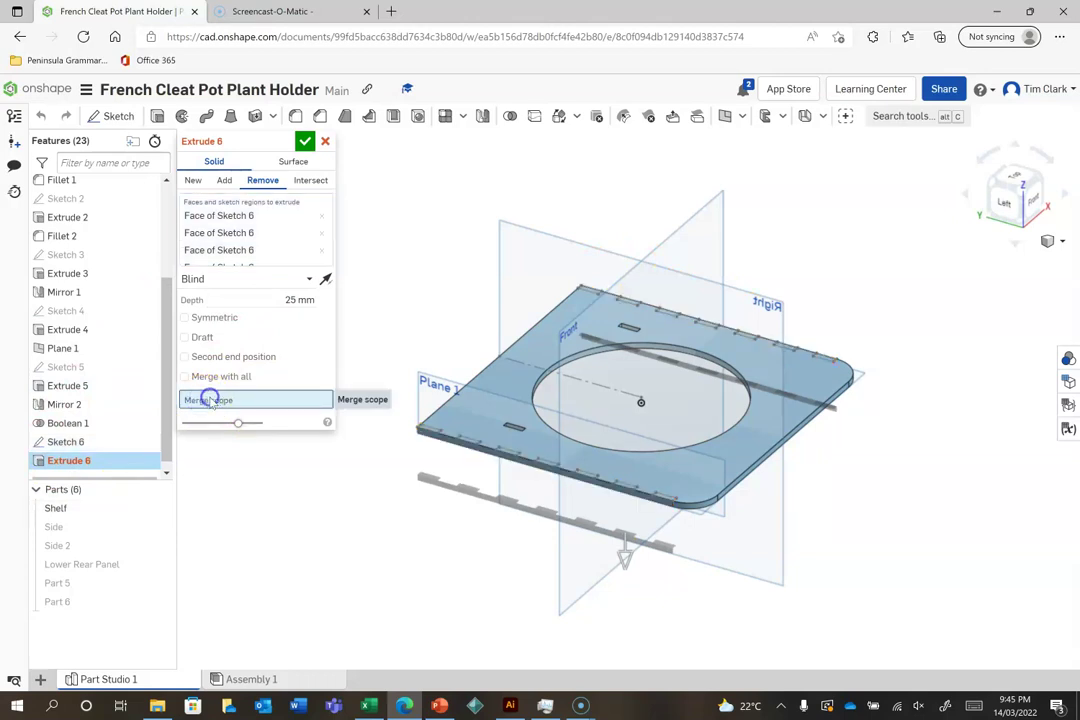
left_click(507, 382)
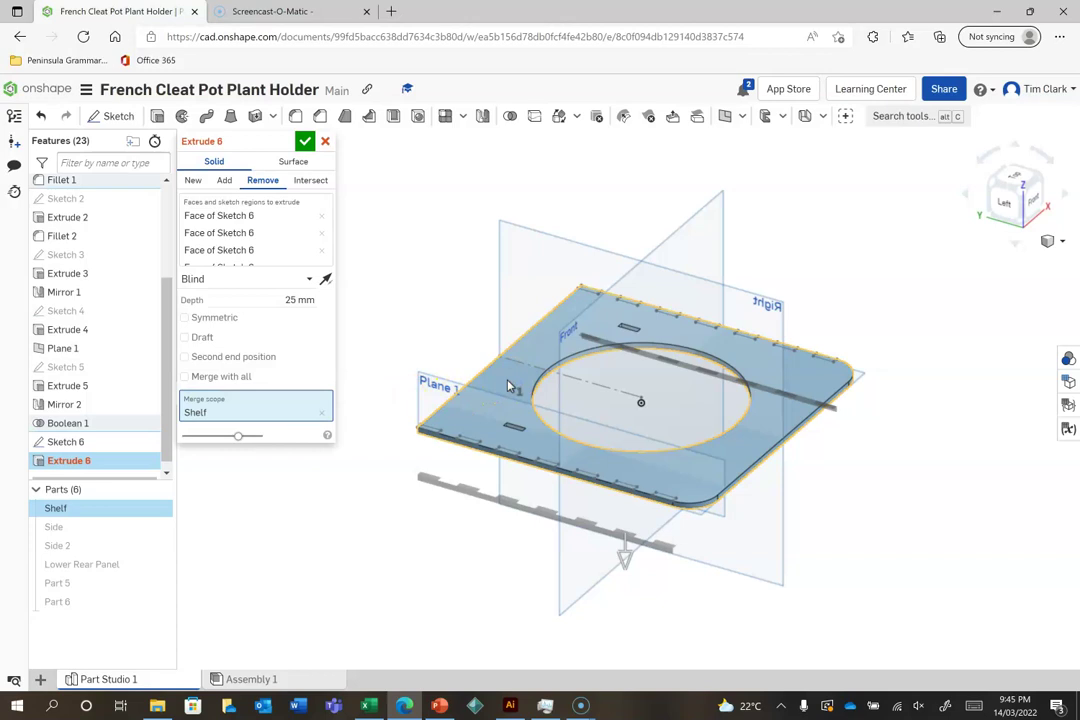
left_click(304, 141)
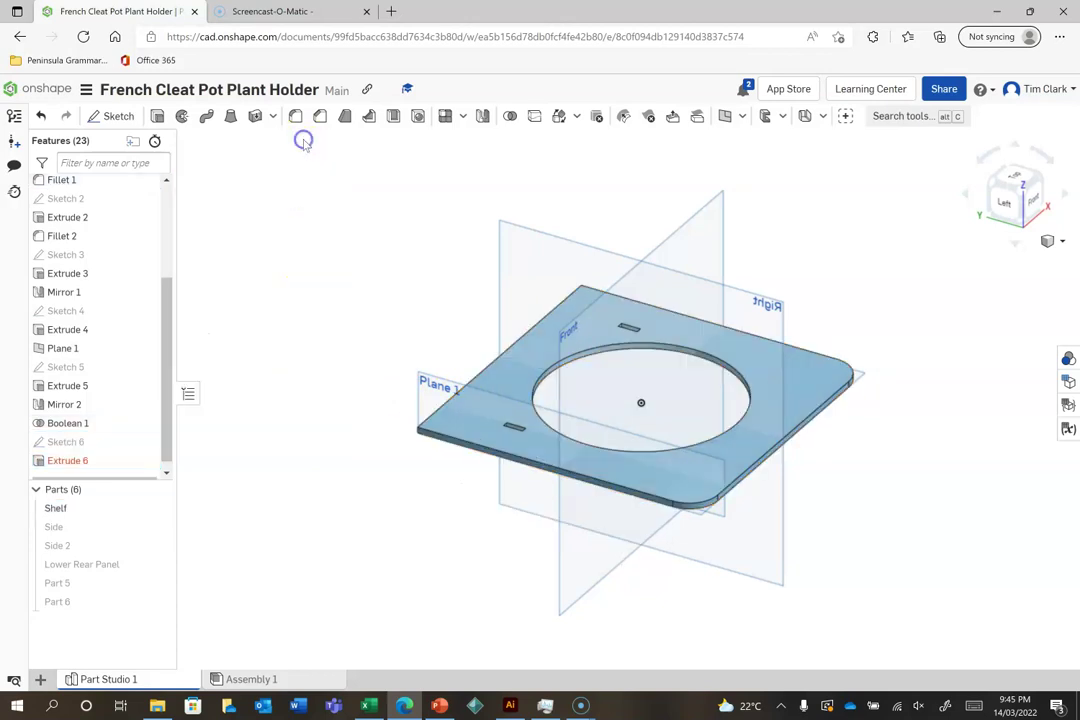
- Reopen the joint cut extrude and clear all of its selected faces and sketch regions
left_click(63, 461)
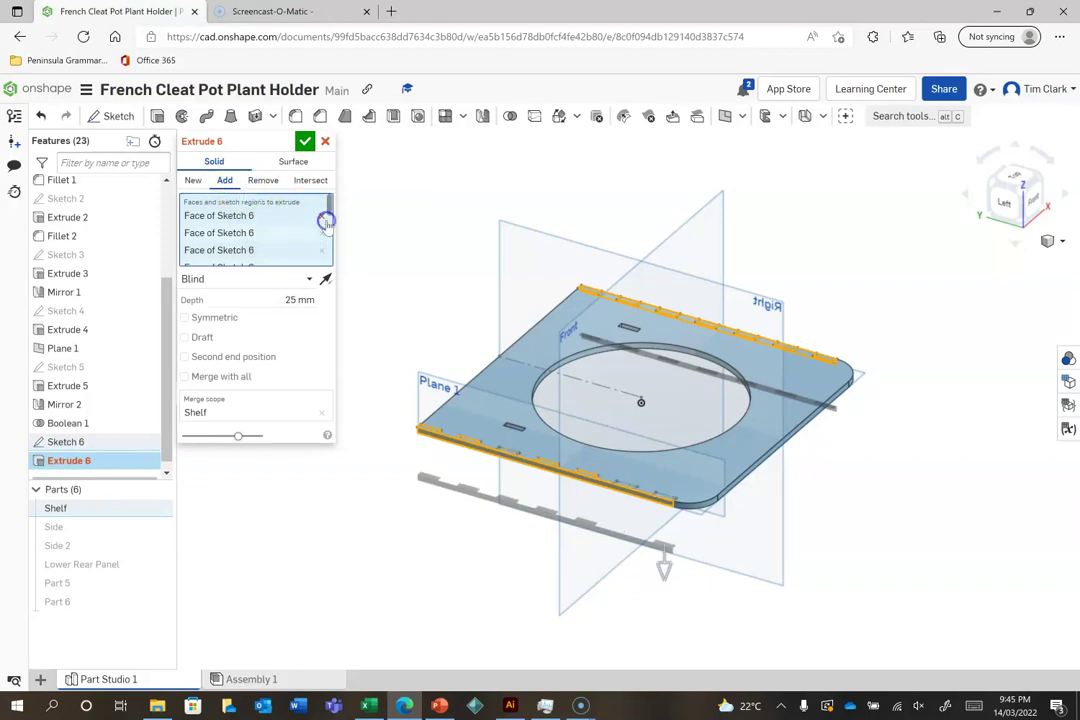
scroll(325, 220, "down", 1)
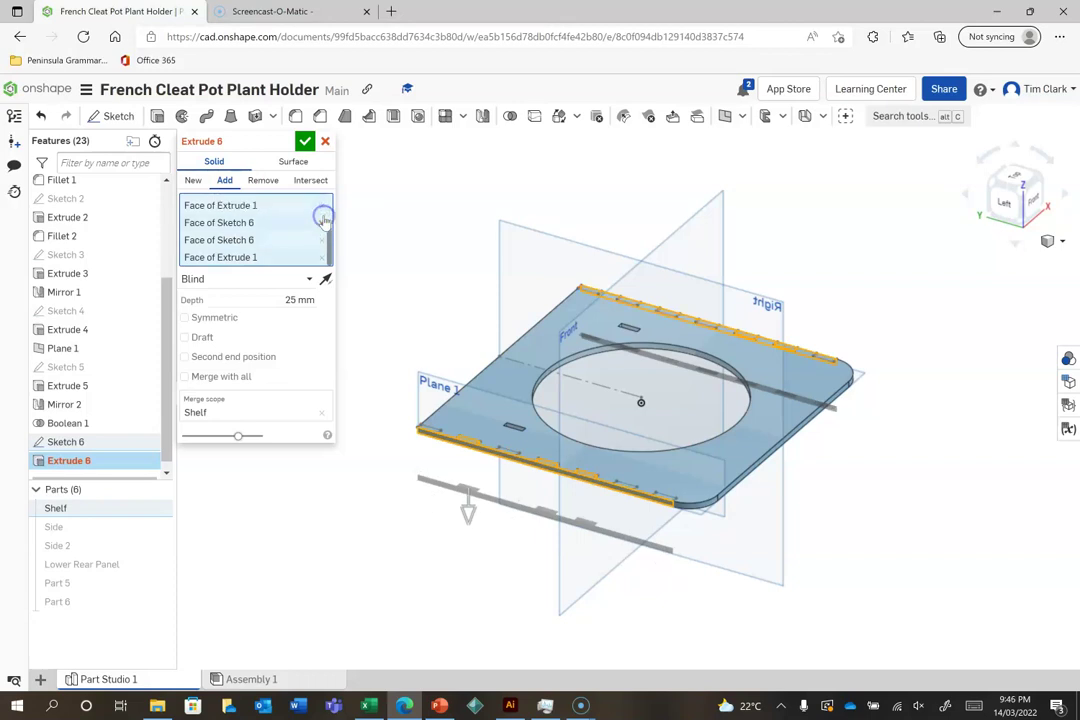
left_click(325, 218)
left_click(324, 216)
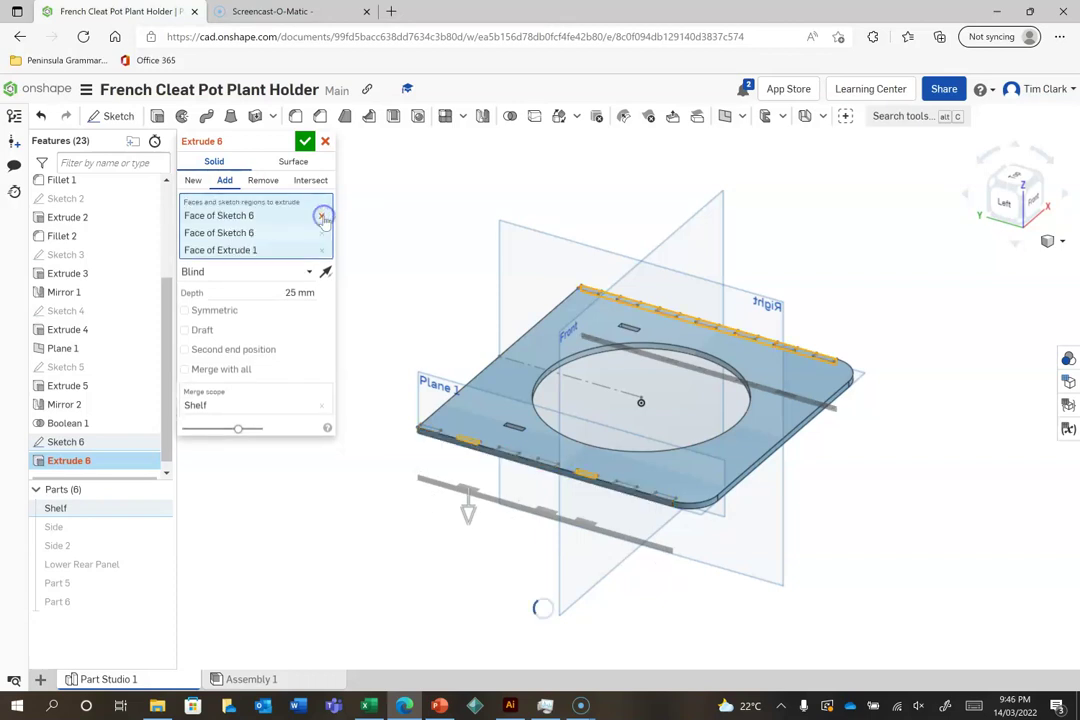
left_click(324, 212)
left_click(324, 212)
left_click(324, 212)
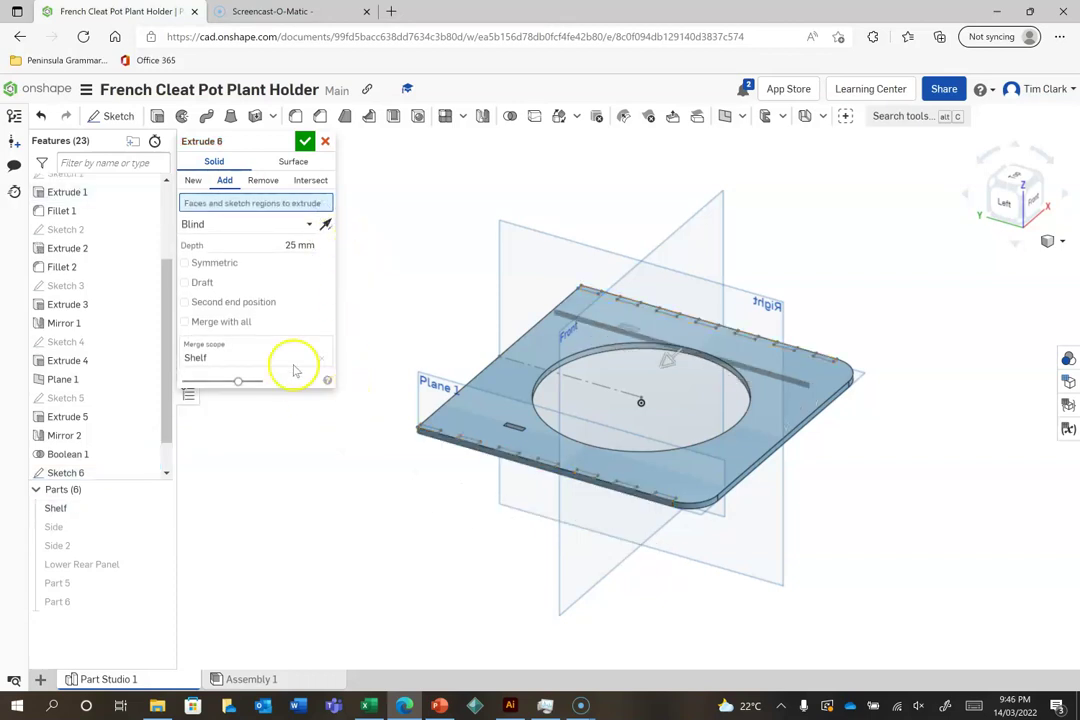
- Select the two rear corner rectangles as the regions to extrude and set the operation to Remove
scroll(456, 458, "up", 4)
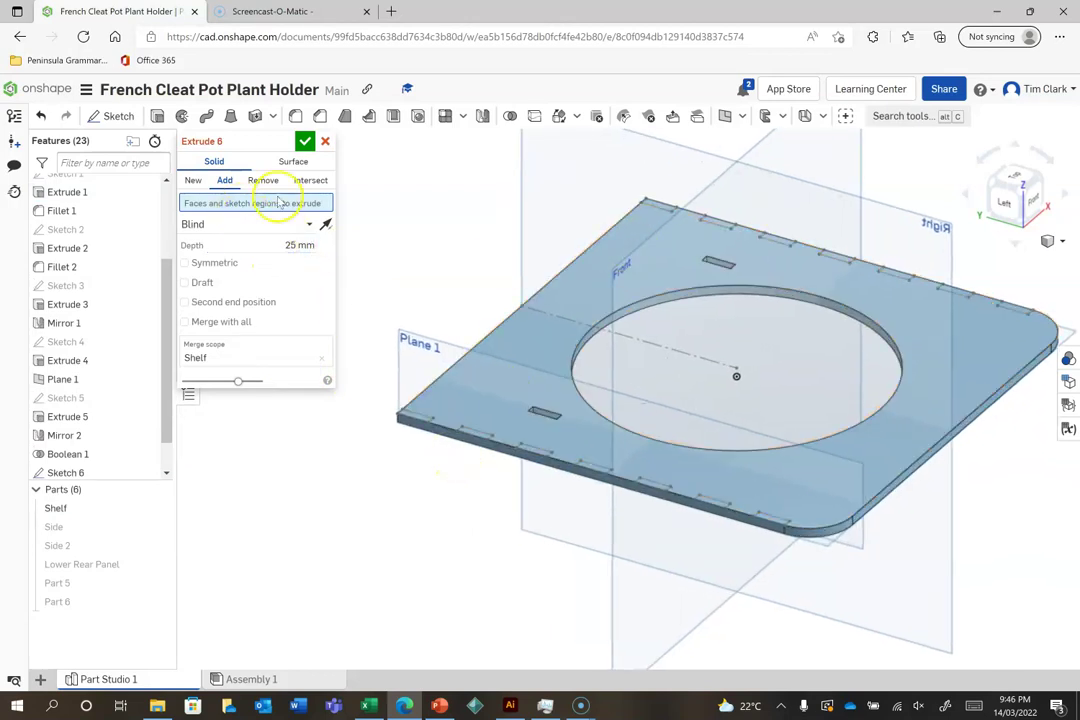
left_click(415, 417)
left_click(656, 206)
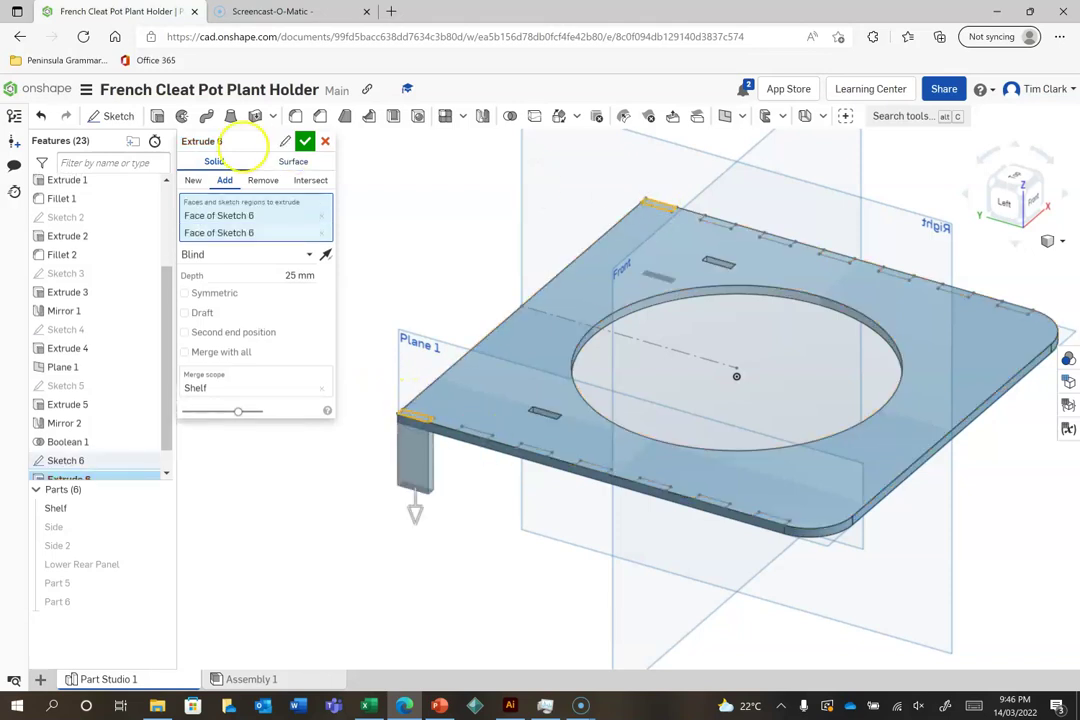
left_click(258, 180)
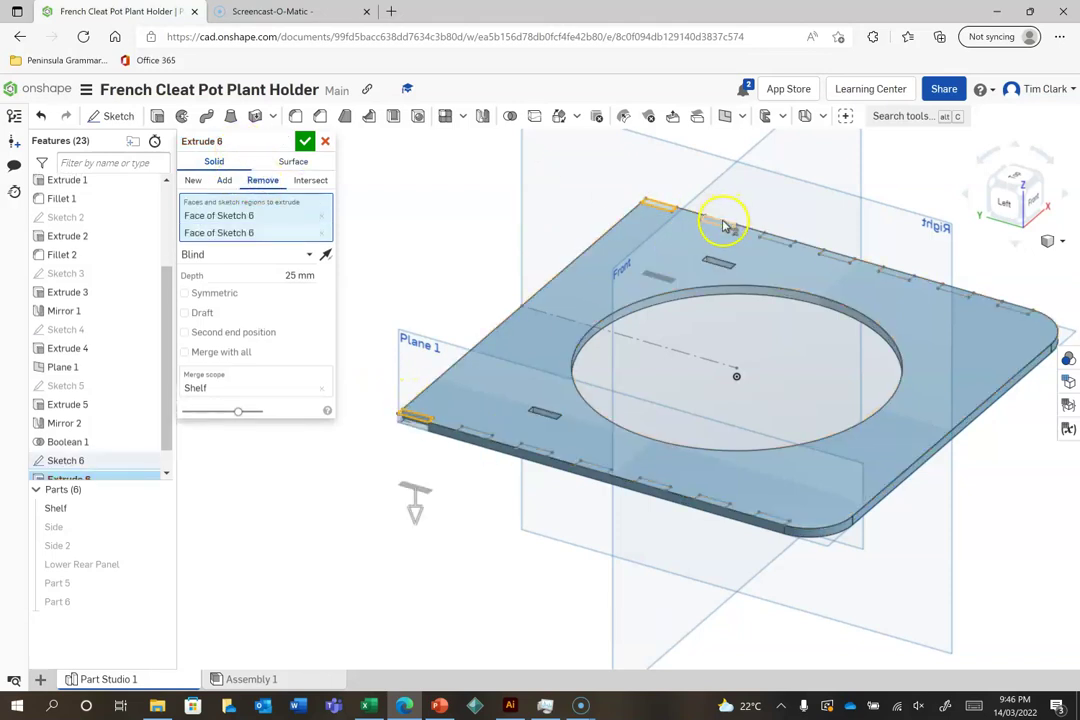
- Add the six remaining rectangles along the shelf's far side edge to the Remove extrude
left_click(724, 222)
left_click(786, 245)
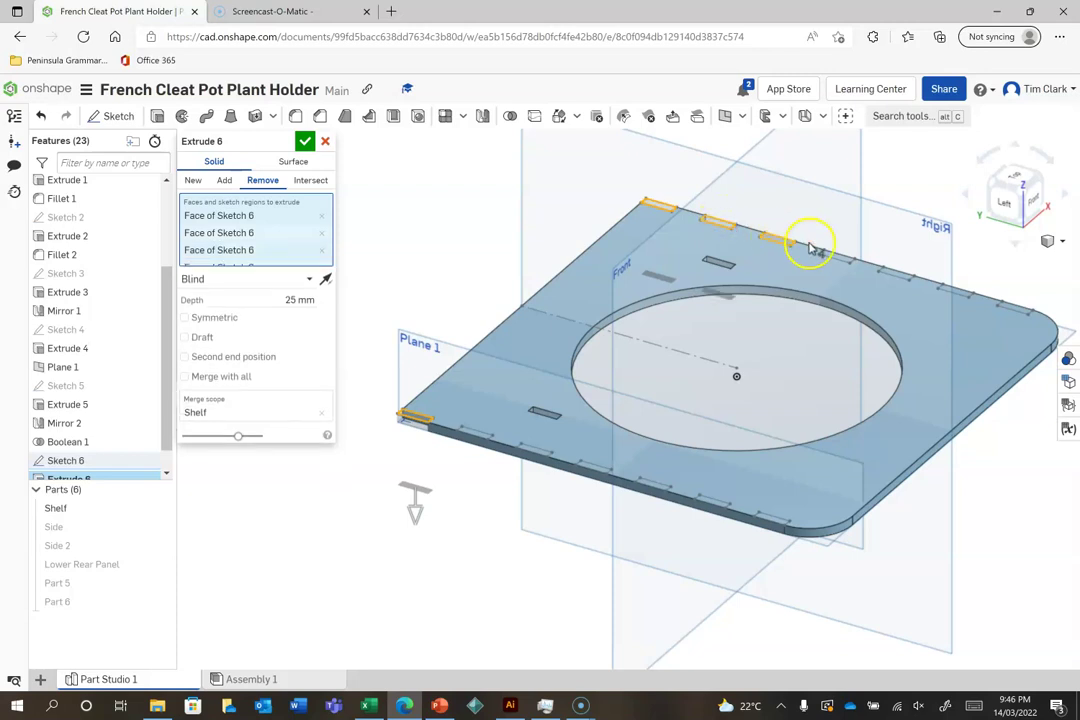
left_click(843, 262)
left_click(898, 272)
left_click(955, 290)
left_click(1015, 307)
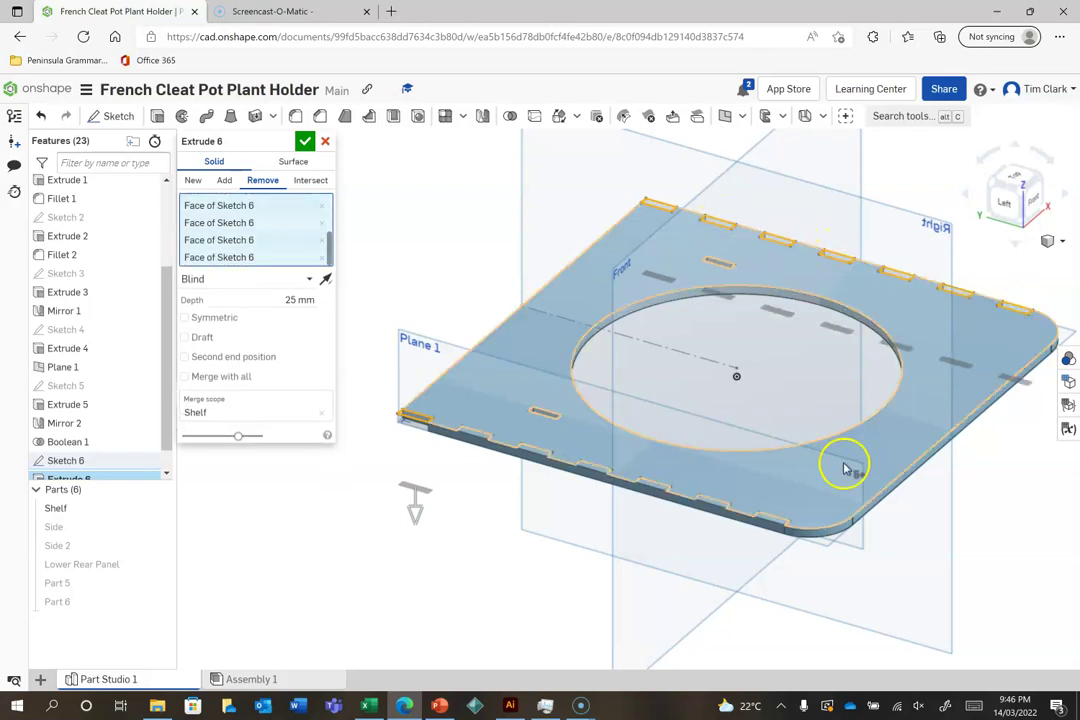
- Add the six remaining rectangles along the shelf's near side edge to the Remove extrude and finish it
left_click(474, 435)
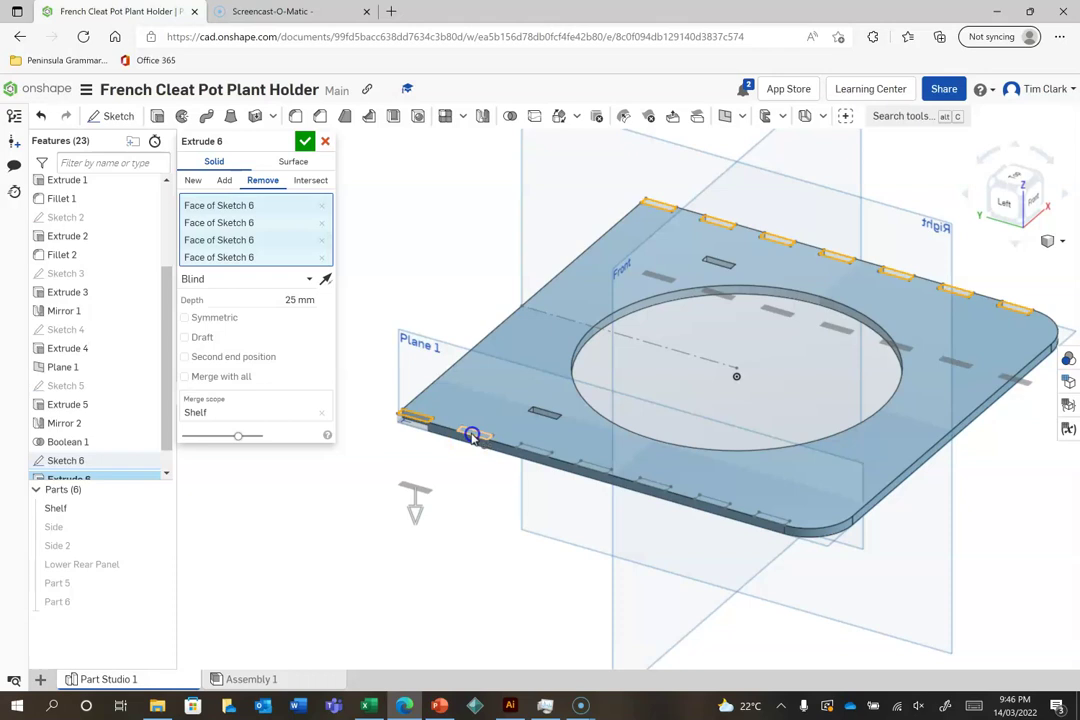
left_click(535, 453)
left_click(595, 470)
left_click(655, 486)
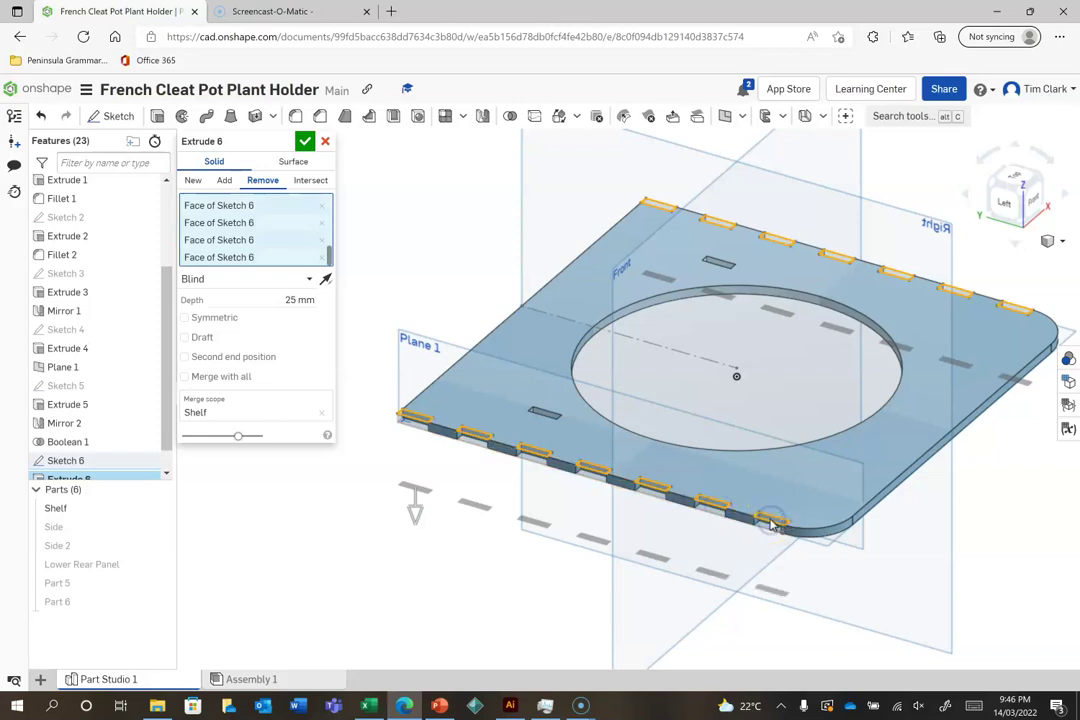
left_click(305, 142)
- Hide the Shelf and show only the Lower Rear Panel
scroll(737, 386, "down", 3)
scroll(736, 398, "up", 2)
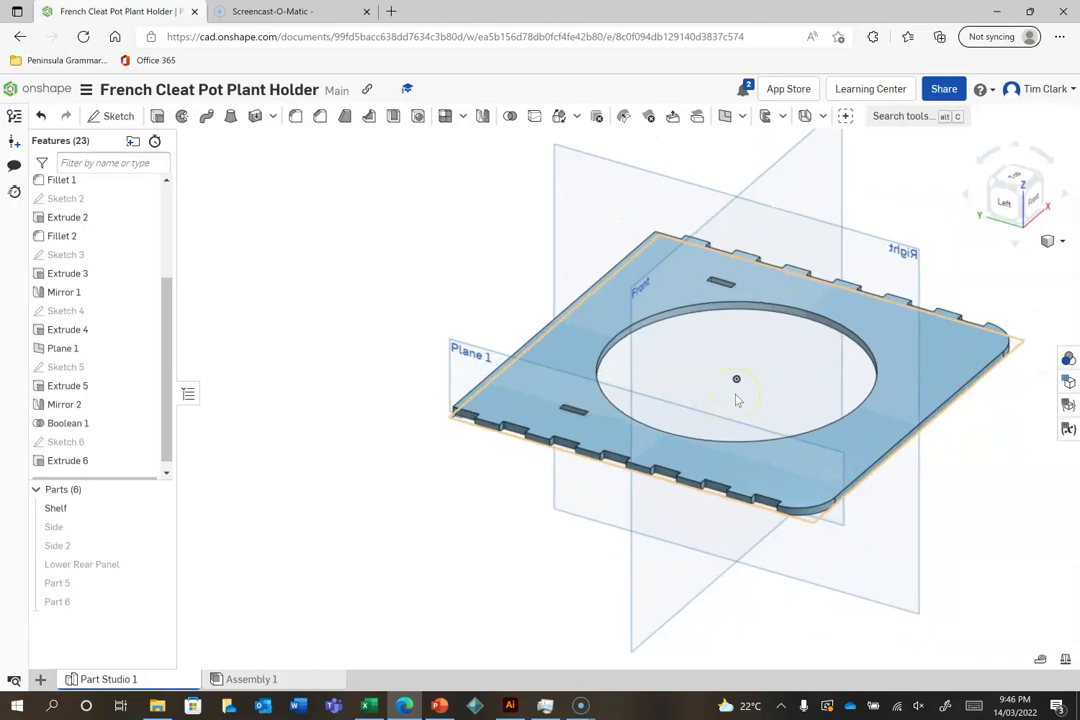
left_click(158, 510)
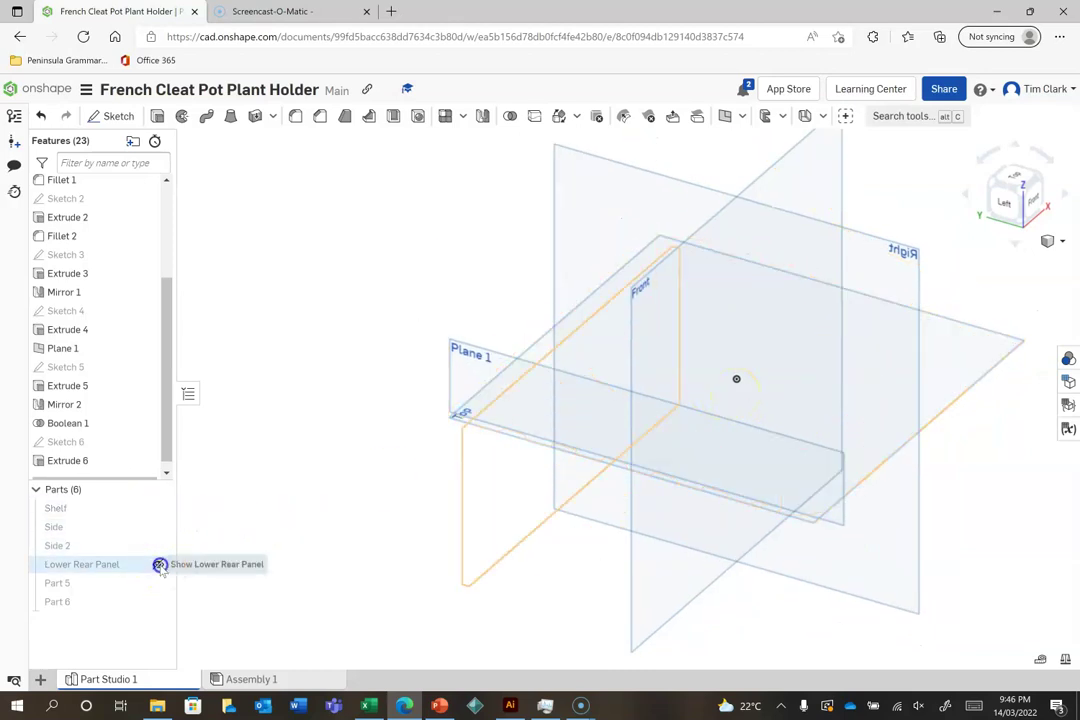
left_click(158, 564)
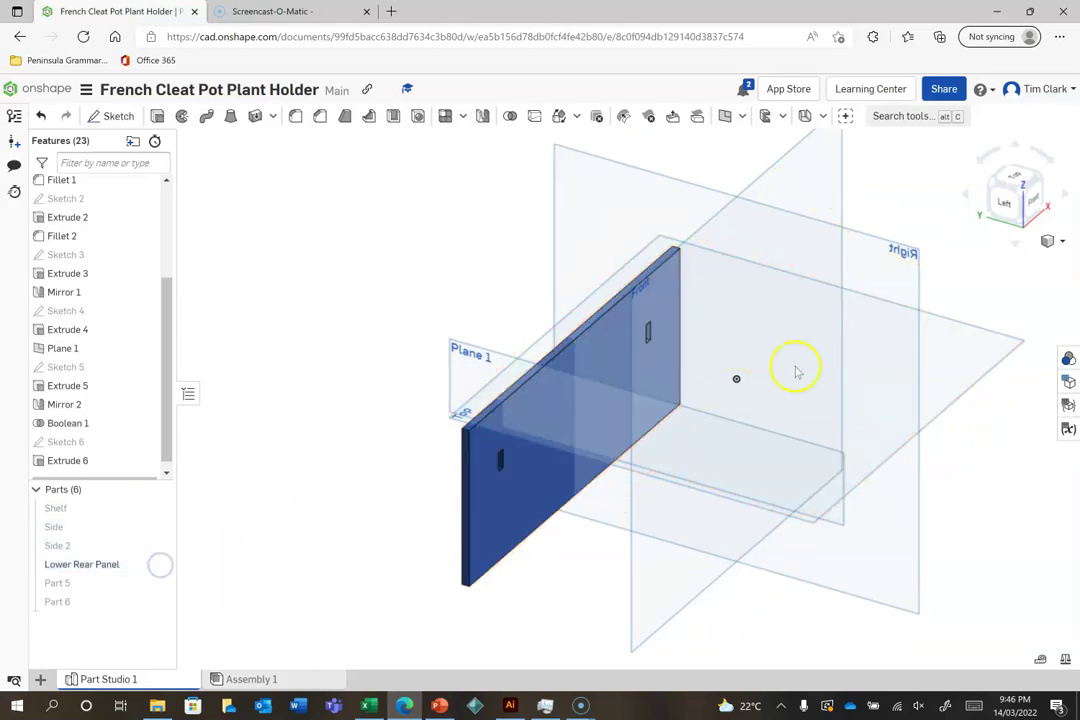
- Start a new sketch on the front face of the Lower Rear Panel, viewed from the front
left_click(1036, 198)
scroll(697, 629, "down", 3)
scroll(698, 630, "up", 5)
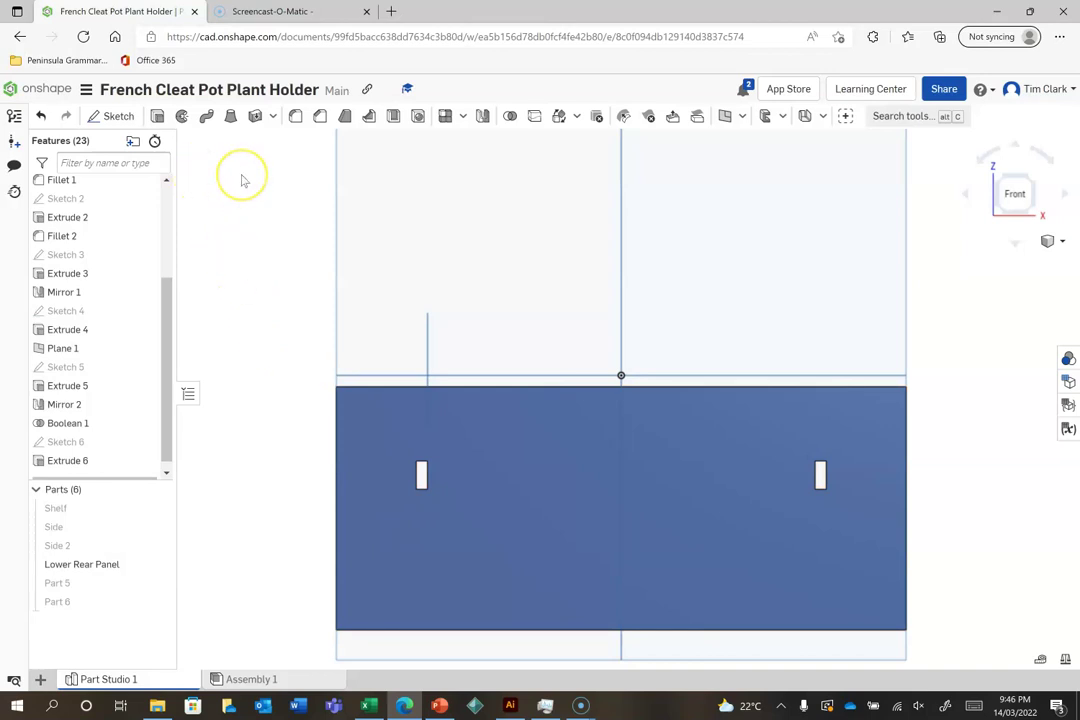
left_click(118, 116)
left_click(595, 528)
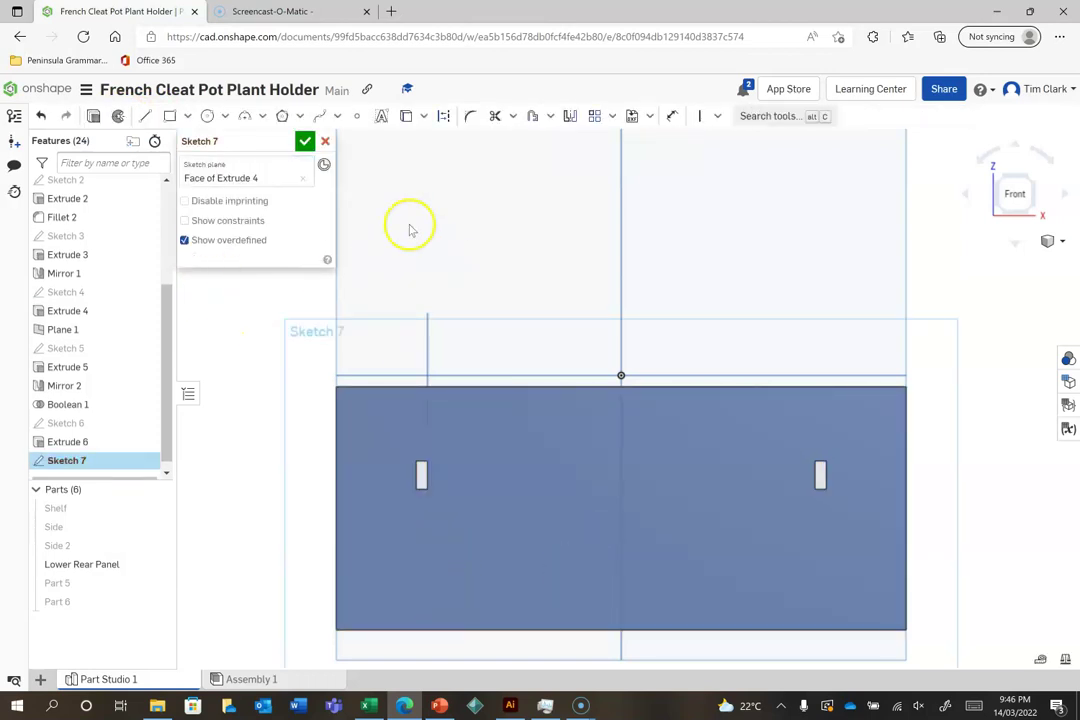
- Sketch three rectangles down the panel's left edge, about 6 × 14.5 mm, 10 × 17.5 mm and 9 × 10.5 mm, with the outer two at the corners
left_click(170, 116)
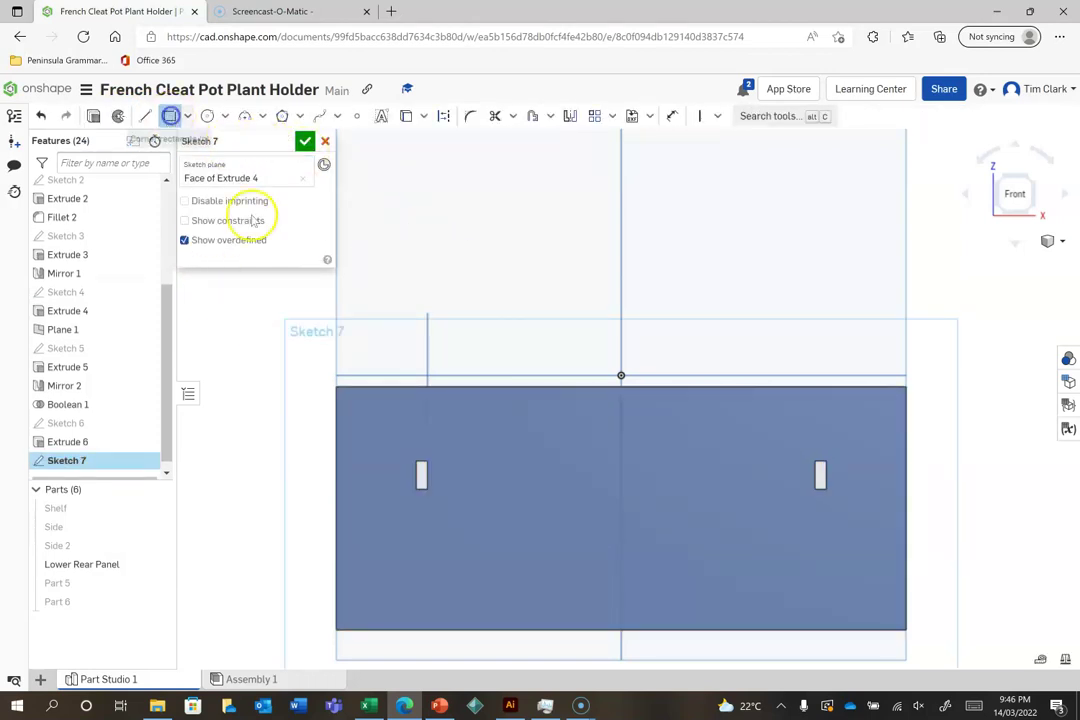
left_click(340, 386)
left_click(358, 441)
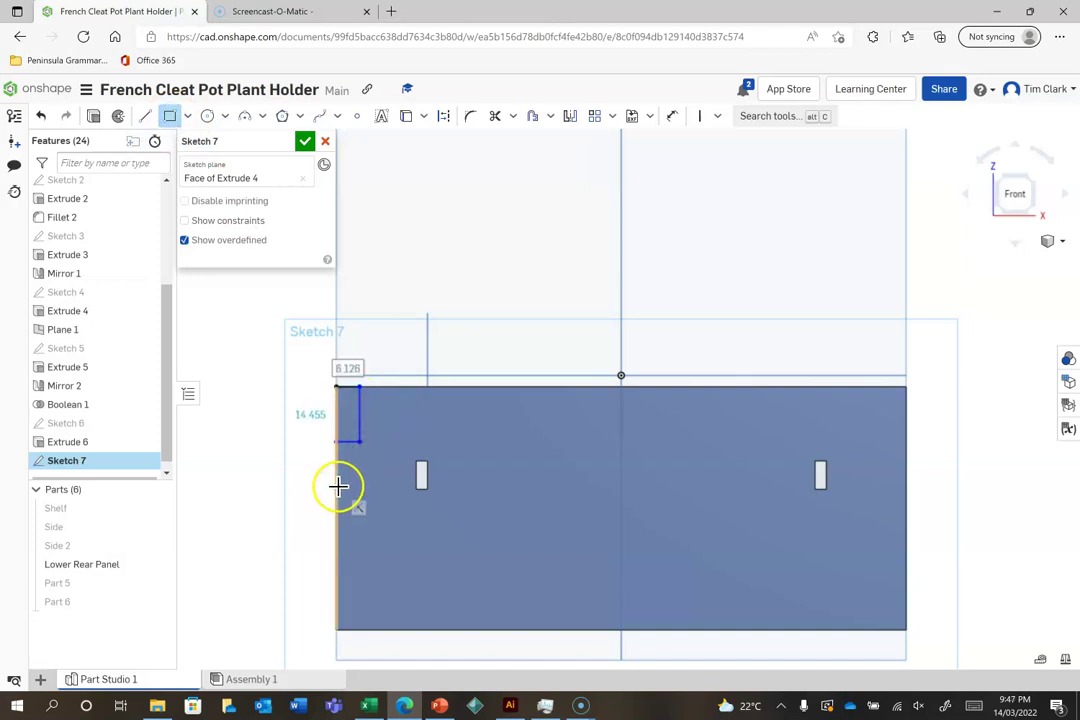
left_click(338, 486)
left_click(374, 553)
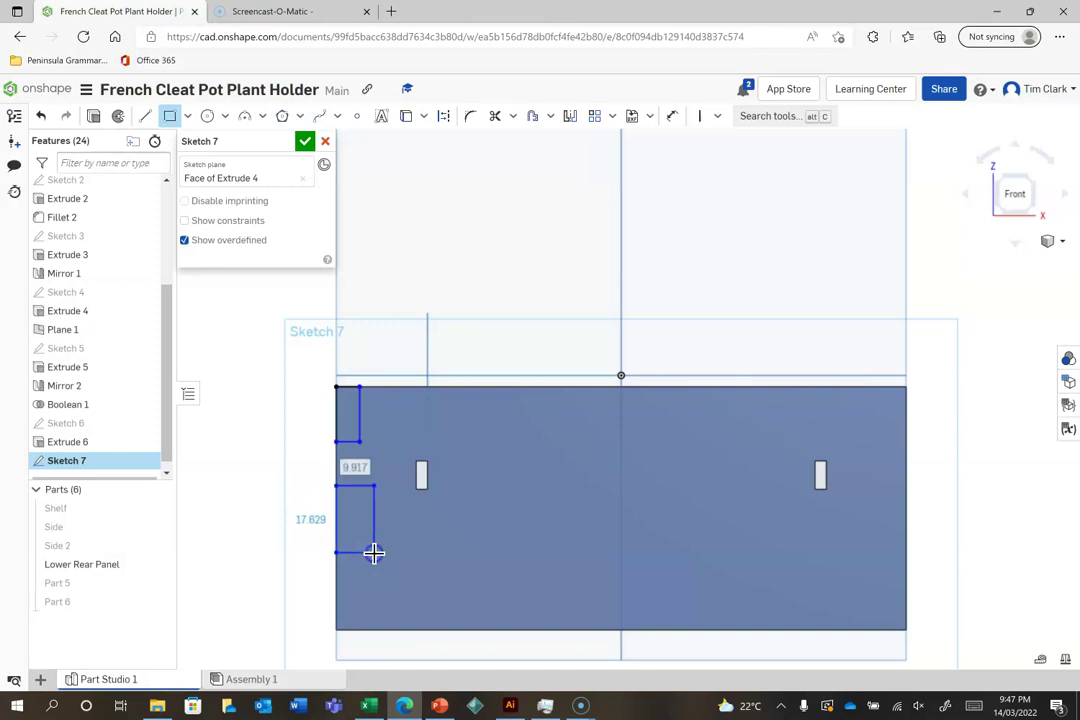
left_click(338, 629)
left_click(371, 591)
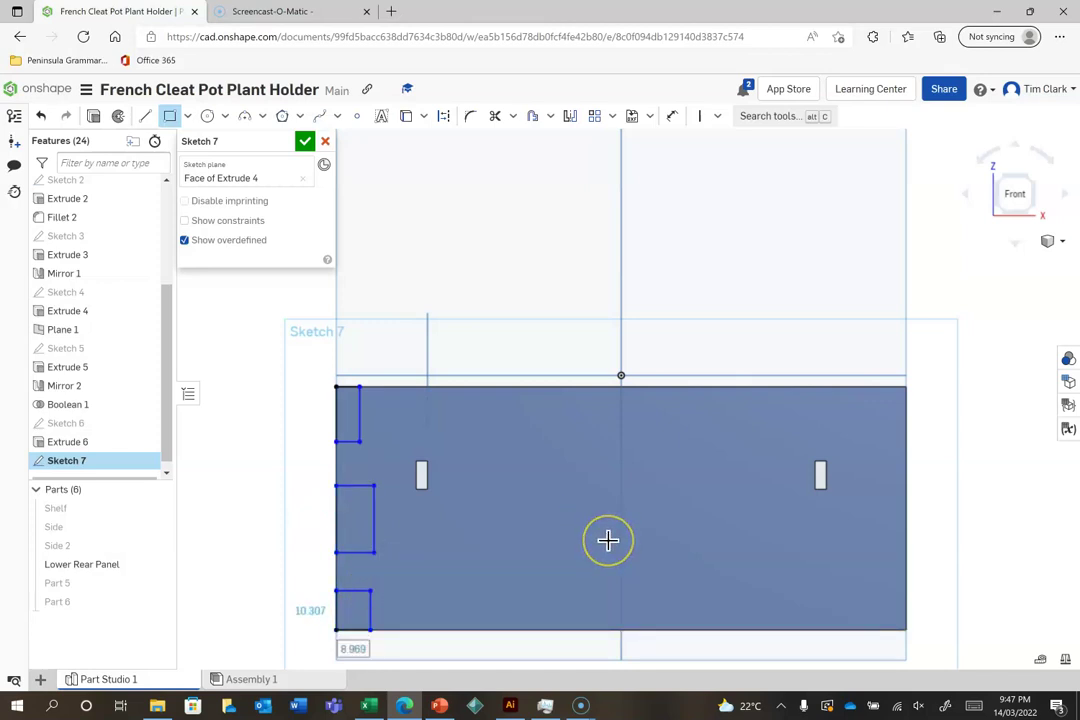
- Sketch three rectangles down the panel's right edge, about 6 × 8 mm, 8.5 × 23 mm and 10 × 8 mm, with the outer two at the corners
left_click(906, 387)
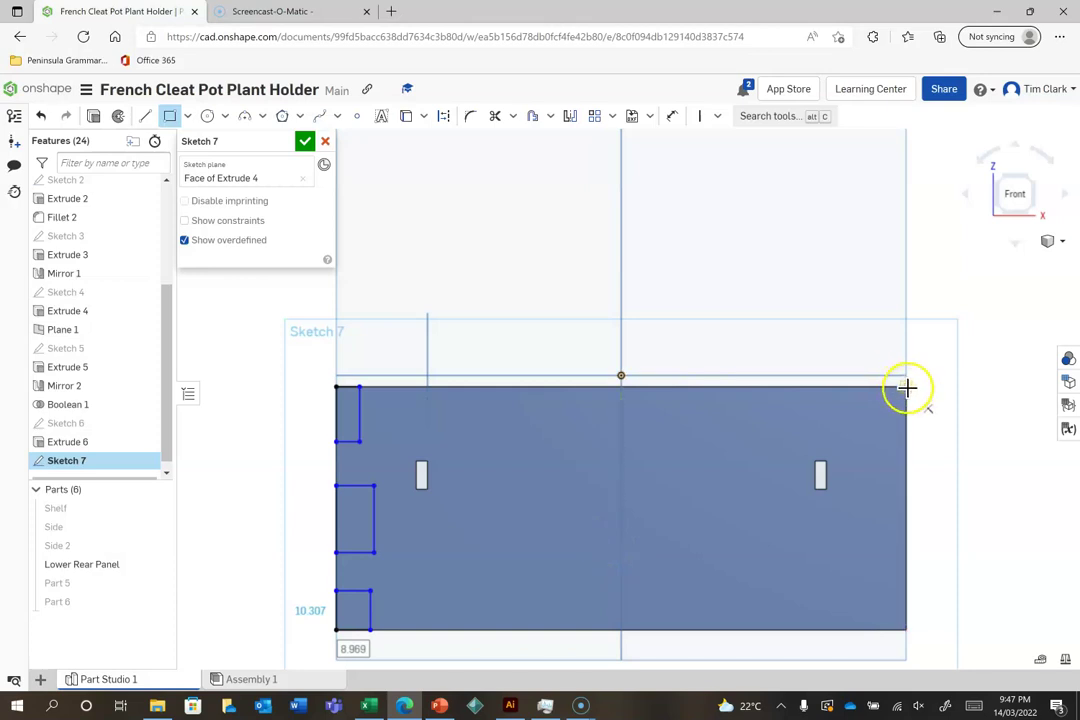
left_click(884, 418)
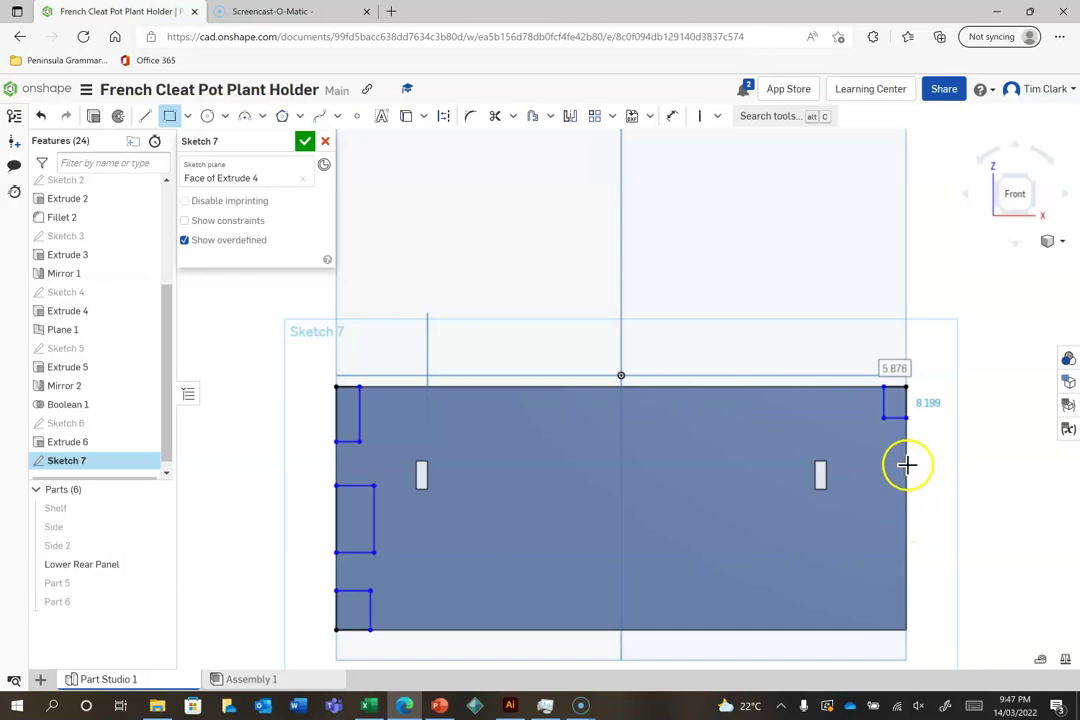
left_click_drag(906, 465, 874, 551)
left_click(906, 630)
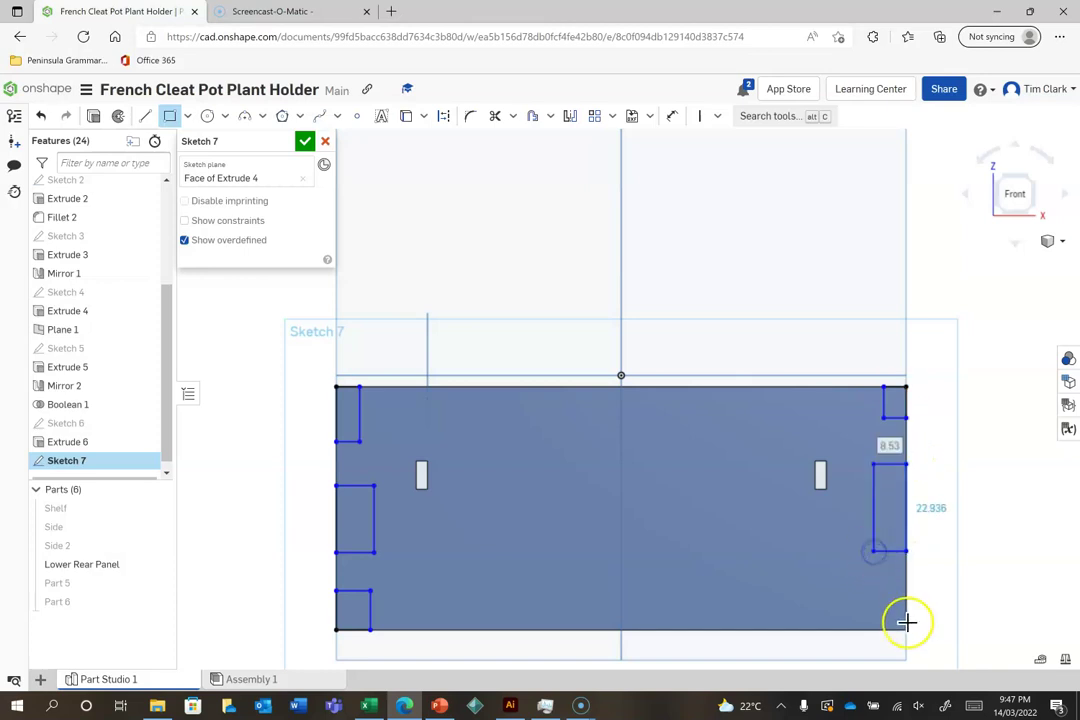
left_click_drag(906, 632, 869, 600)
left_click(869, 600)
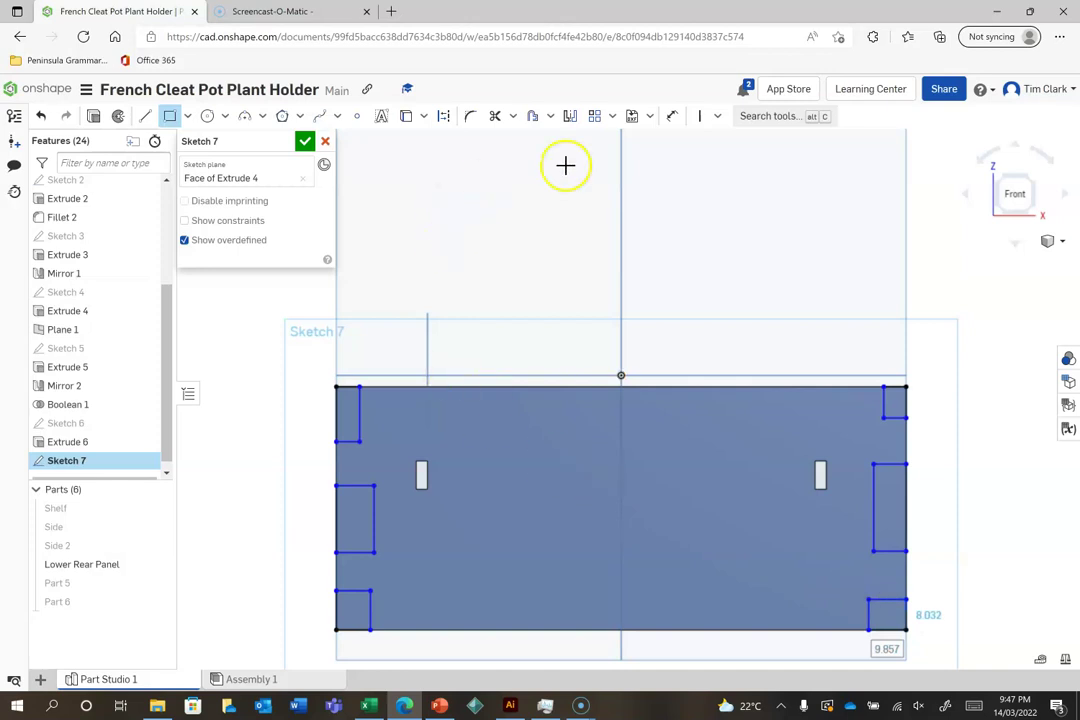
- Dimension the two vertical gaps between the three rectangles on the panel's left edge
left_click(672, 116)
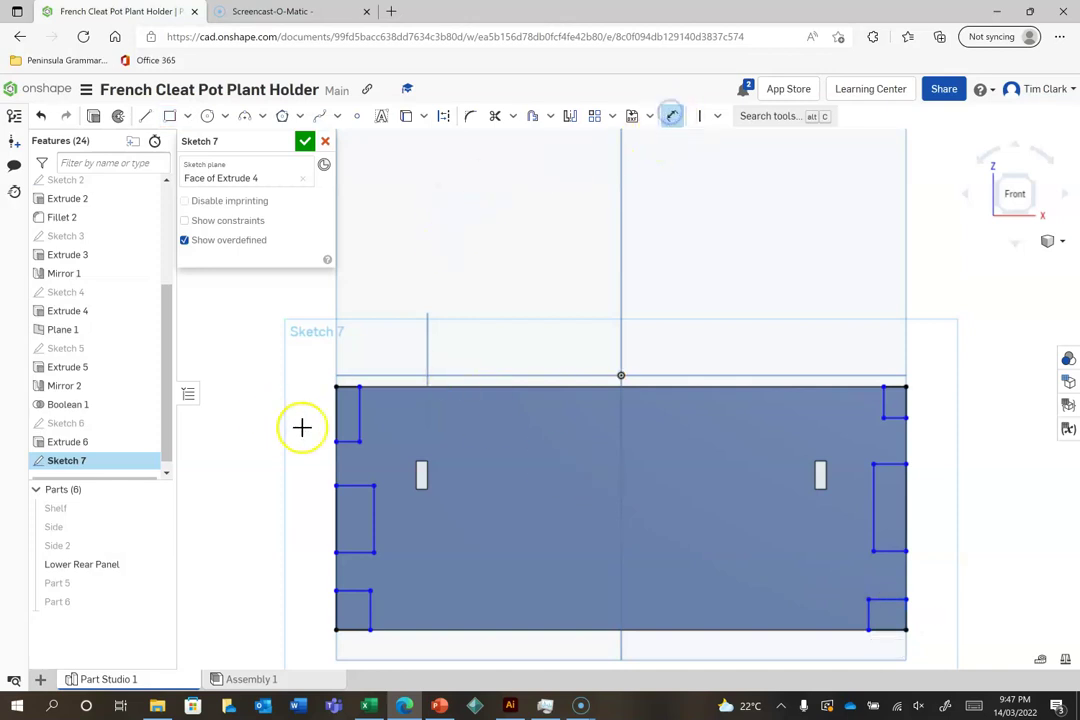
left_click(347, 443)
left_click(357, 484)
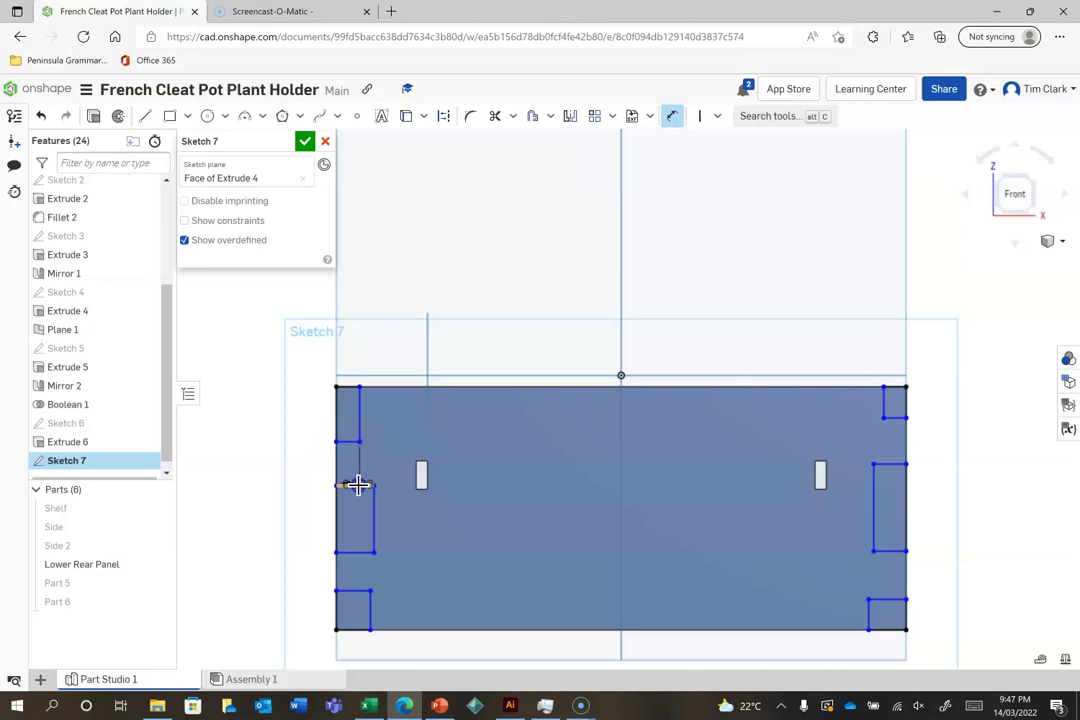
left_click(291, 461)
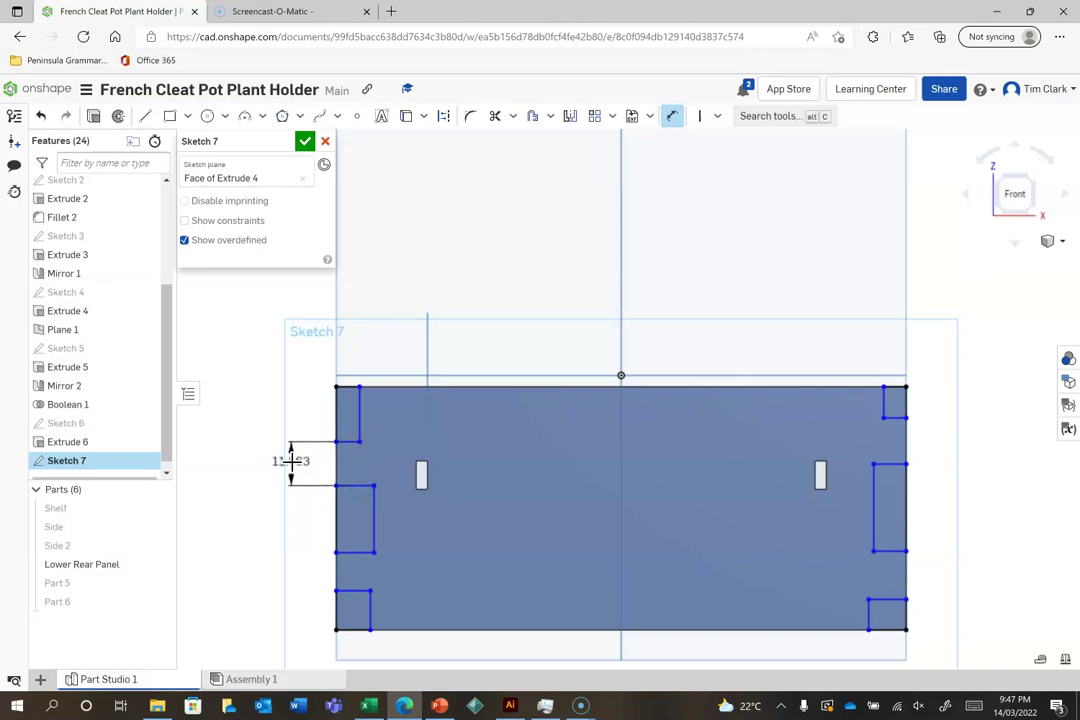
left_click(355, 554)
left_click(294, 569)
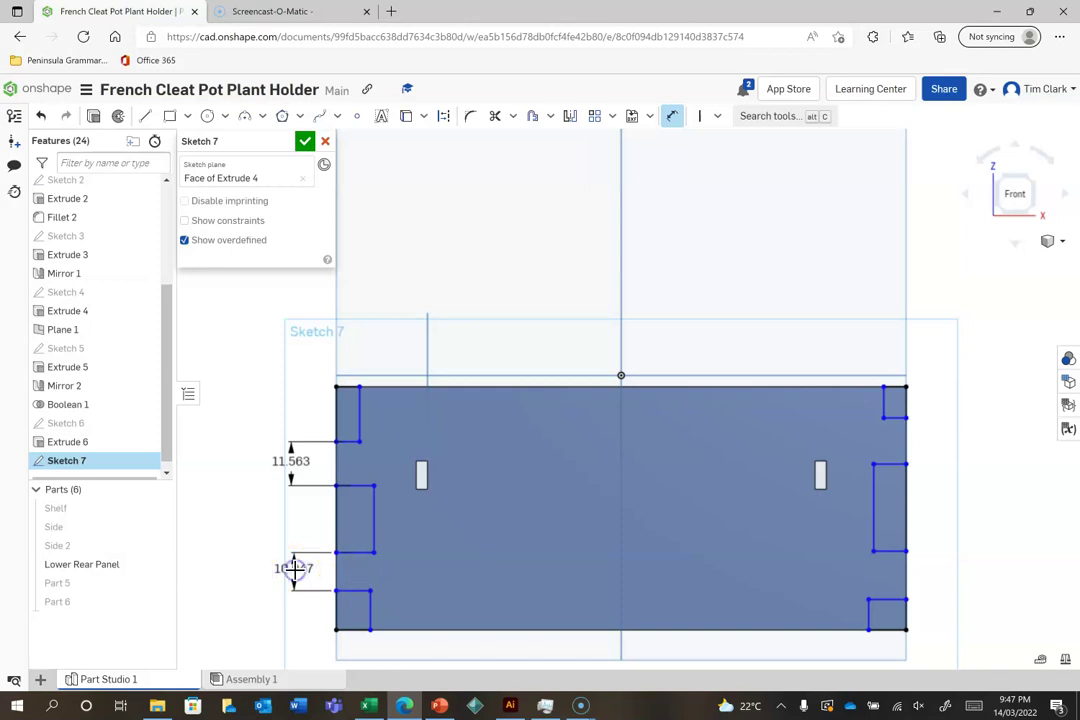
key("Return")
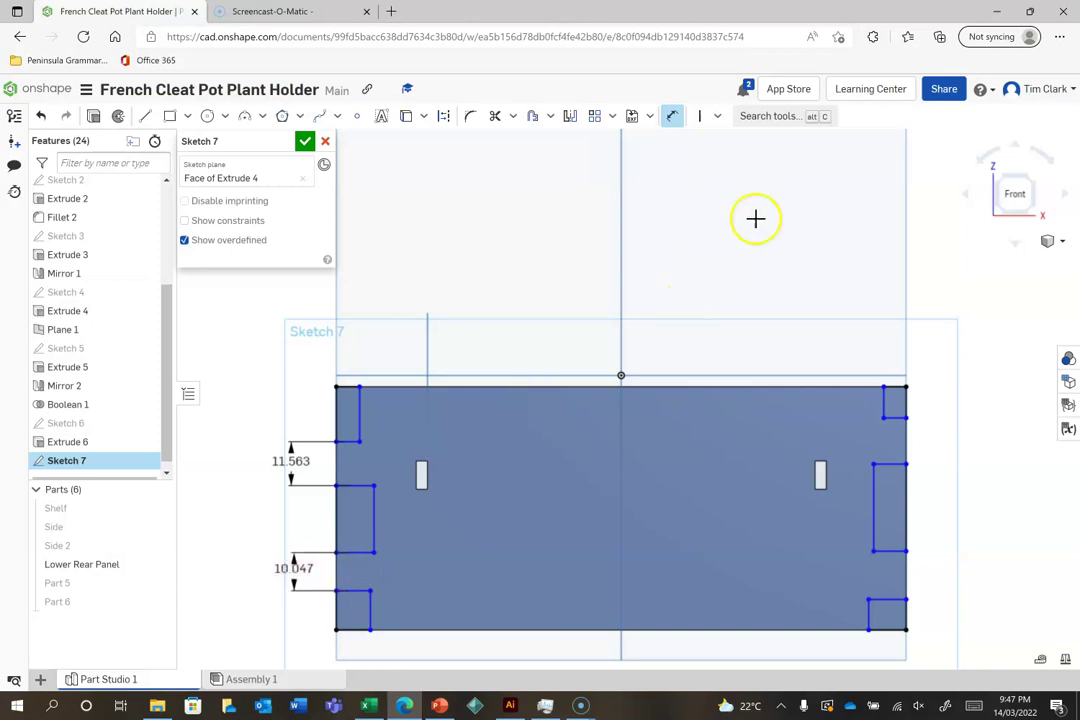
- Apply Equal constraints to make the three left-edge rectangles the same height
left_click(717, 116)
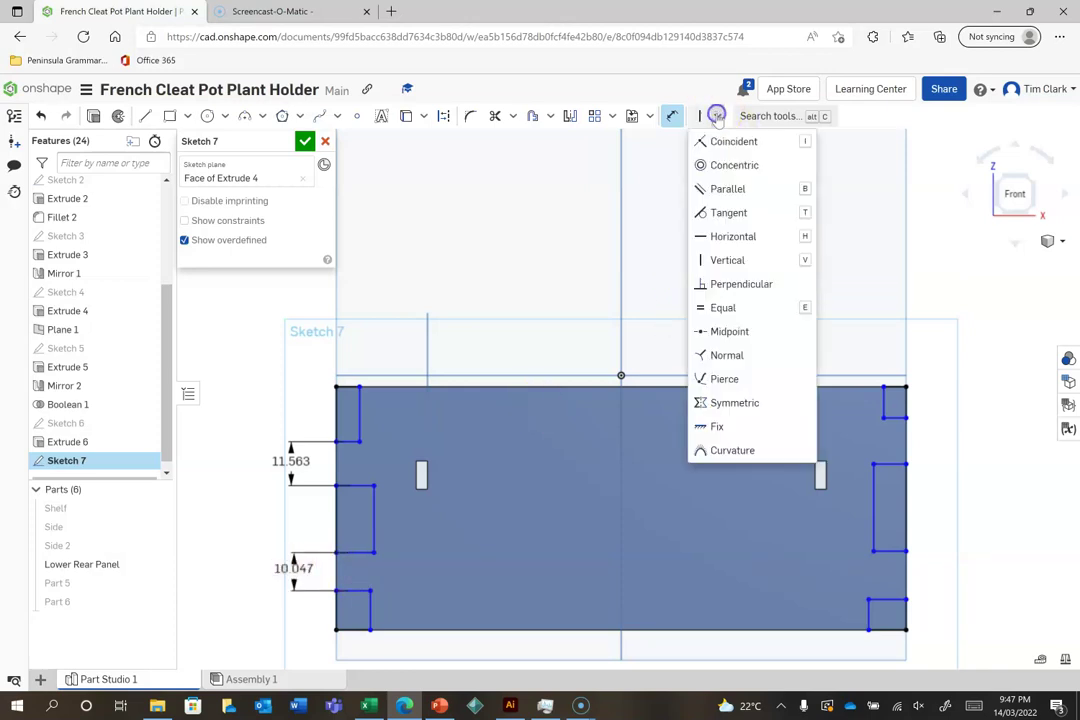
left_click(722, 310)
left_click(377, 514)
left_click(376, 515)
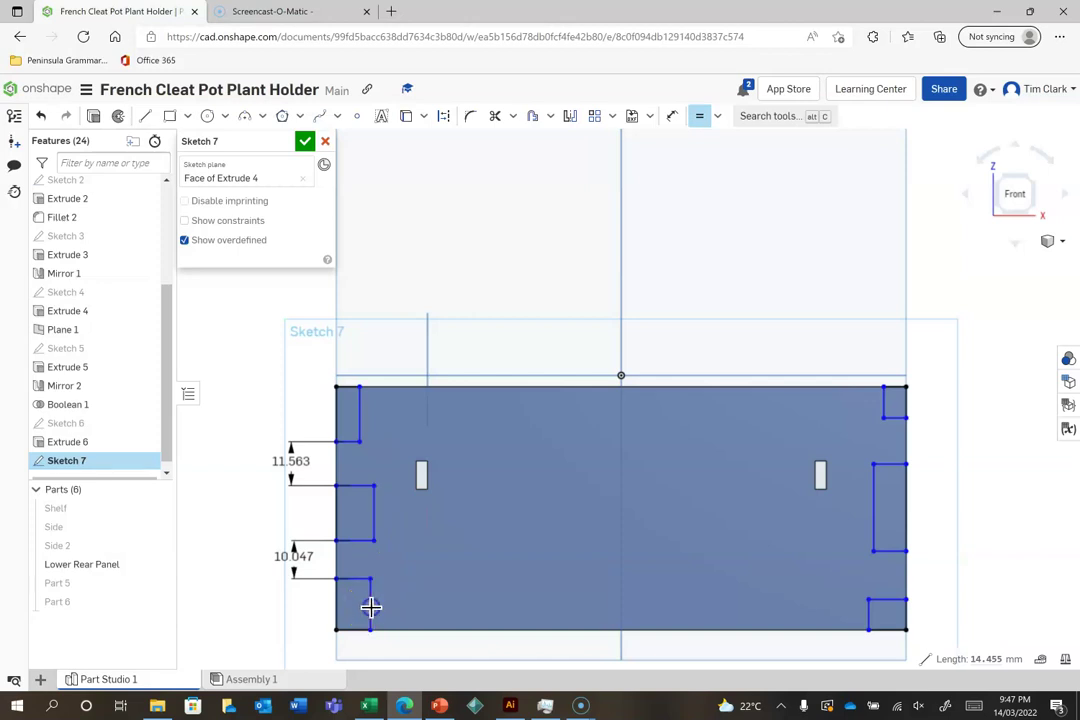
- Set both vertical gaps between the left-edge rectangles to 15 mm
left_click(291, 462)
double_click(293, 461)
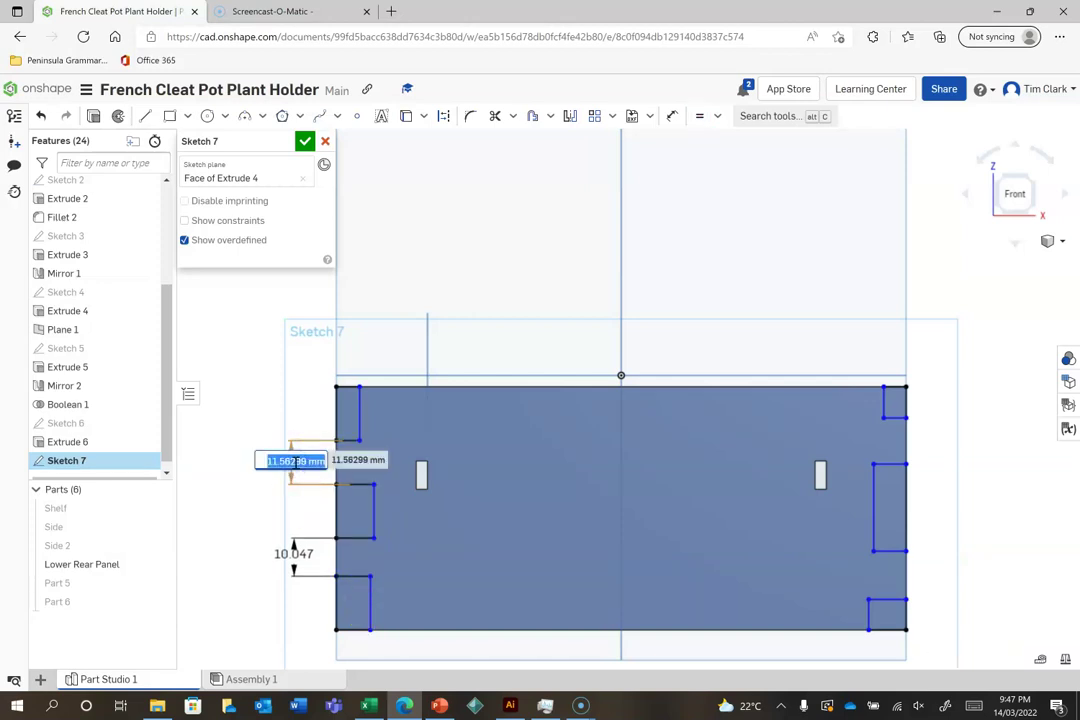
type("15")
key("Return")
left_click(294, 555)
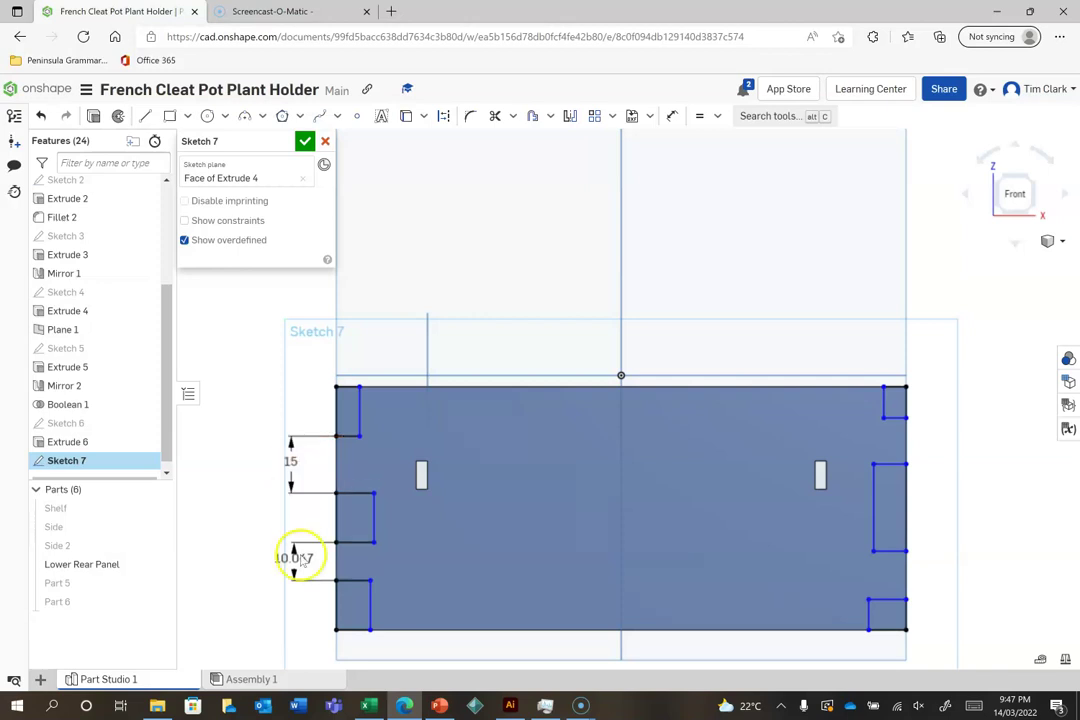
double_click(294, 558)
type("15")
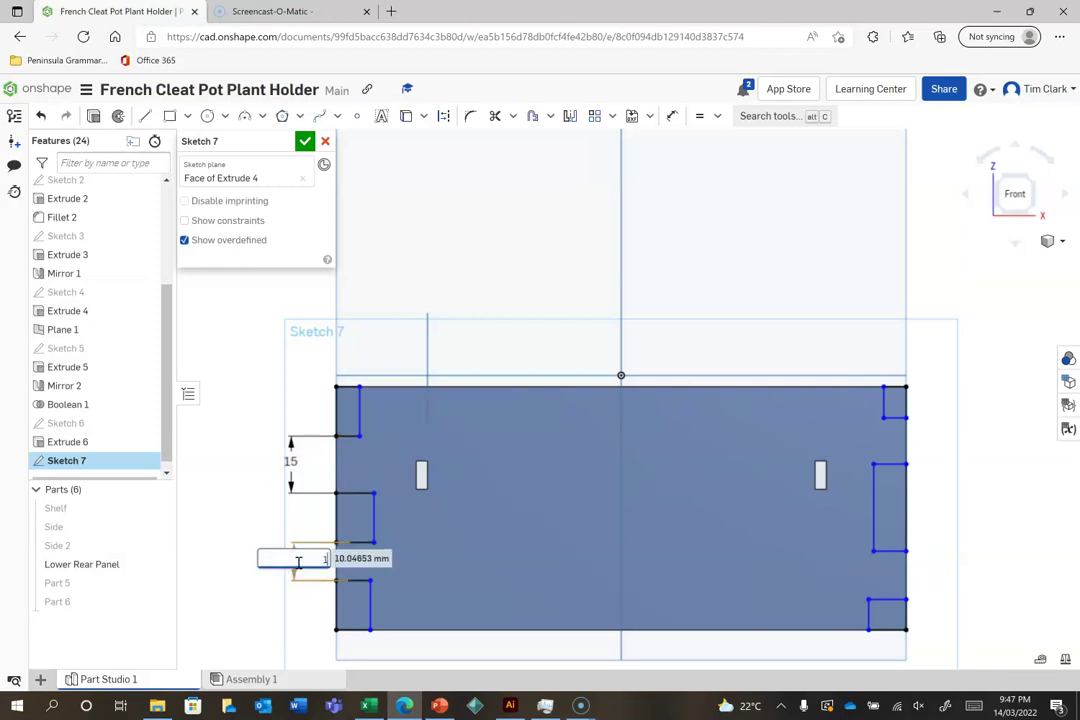
key("Return")
- Dimension the upper left rectangle's width as #MaterialThickness
left_click(674, 118)
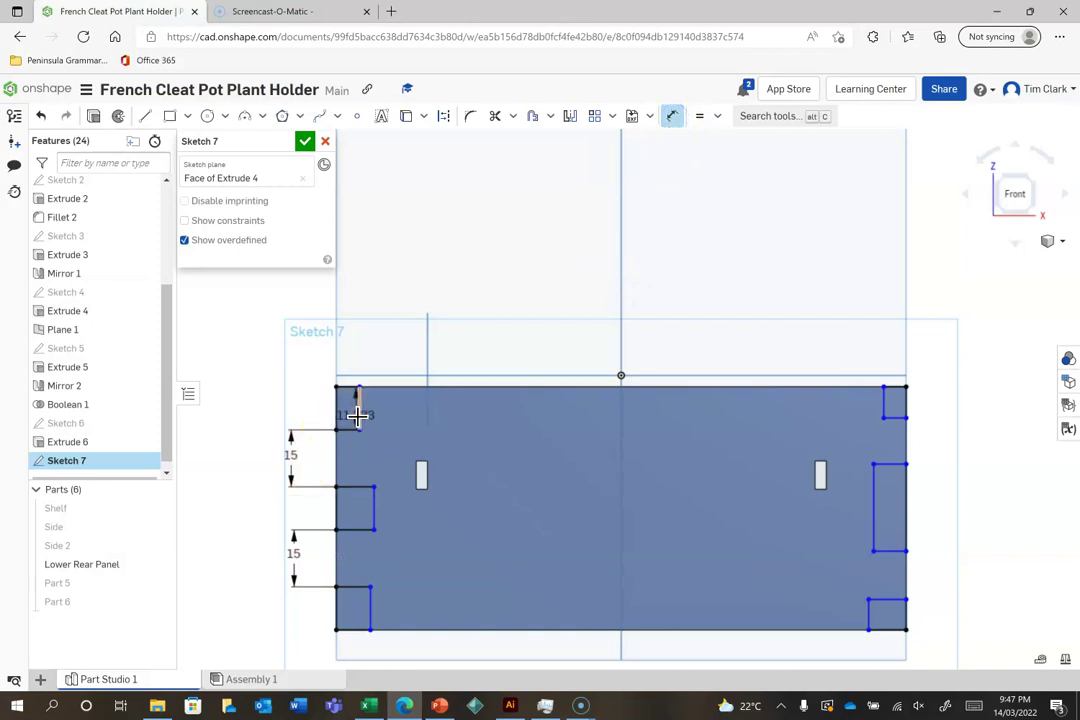
left_click(358, 335)
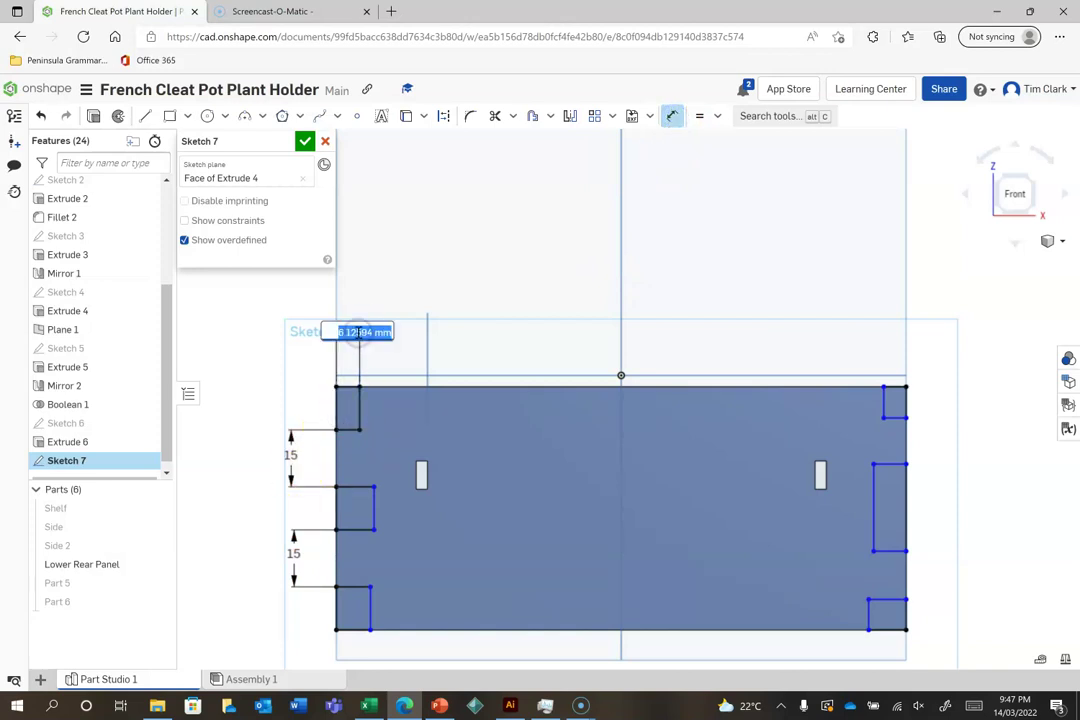
type("#MaterialThickness")
key("Return")
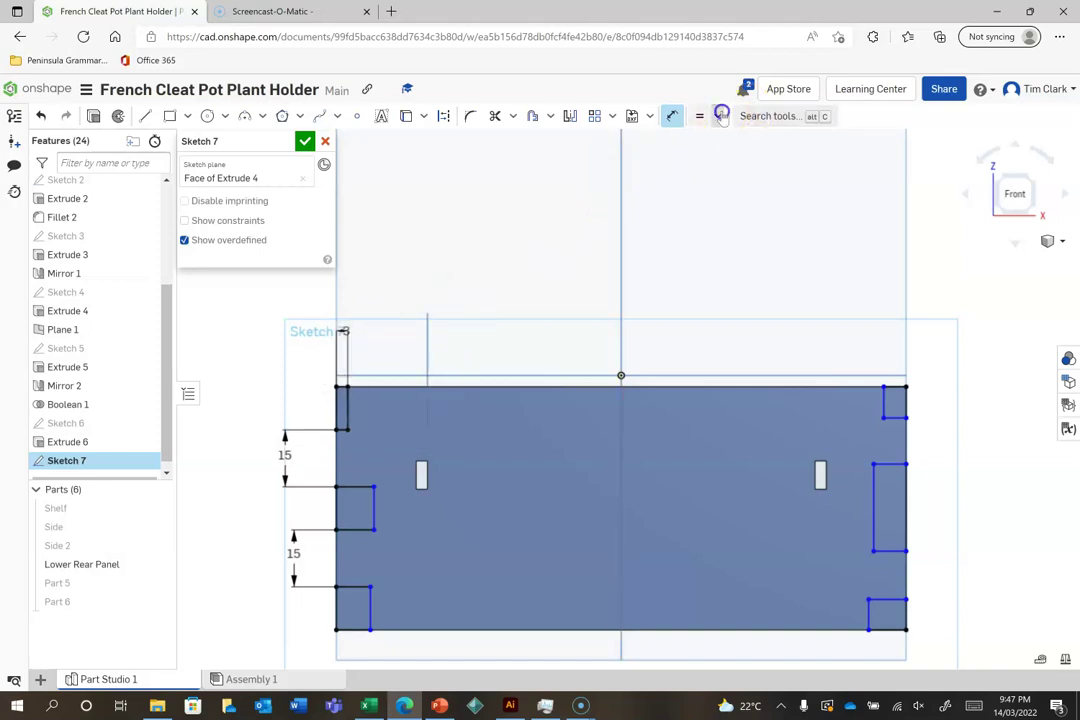
- Apply Vertical constraints to align the inner corners of the three left-edge rectangles
left_click(721, 116)
left_click(699, 258)
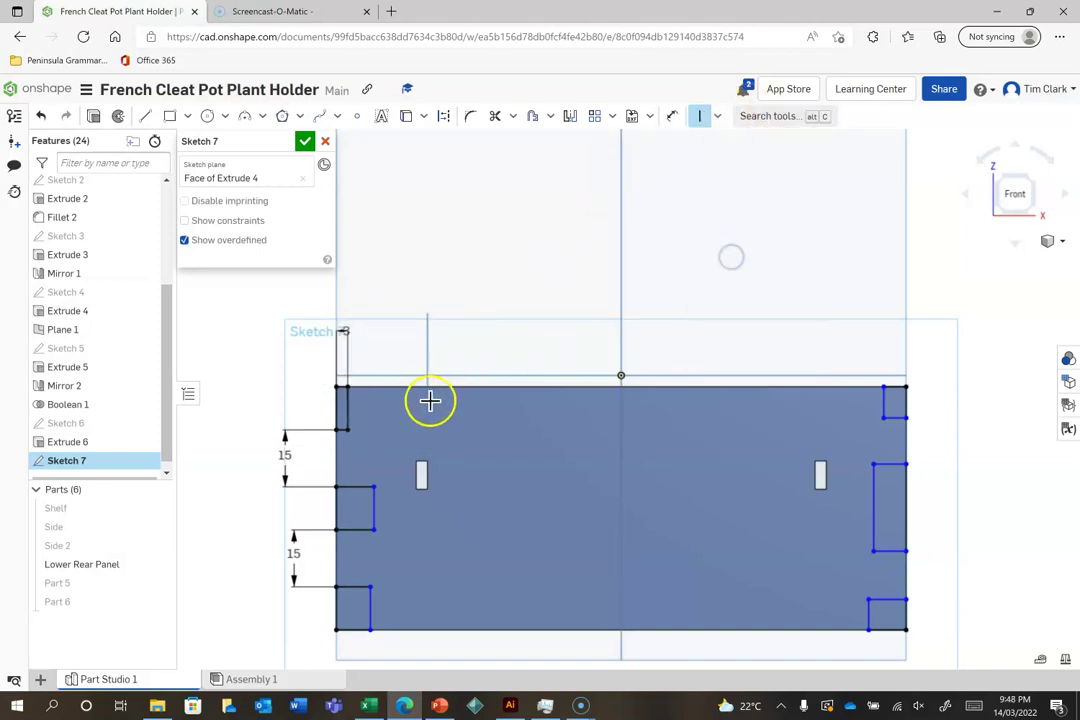
left_click(347, 431)
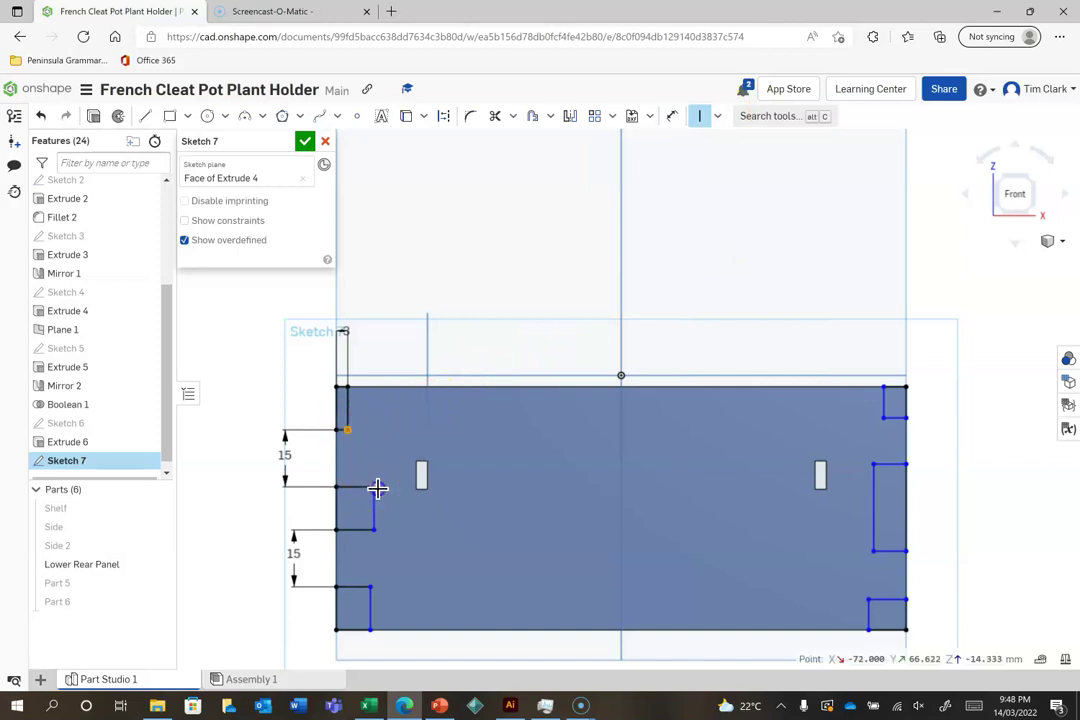
left_click(377, 489)
left_click(348, 531)
left_click(370, 586)
- Apply Horizontal constraints to level the inner corners of the right-edge rectangles with the matching corners of the left-edge ones
left_click(718, 116)
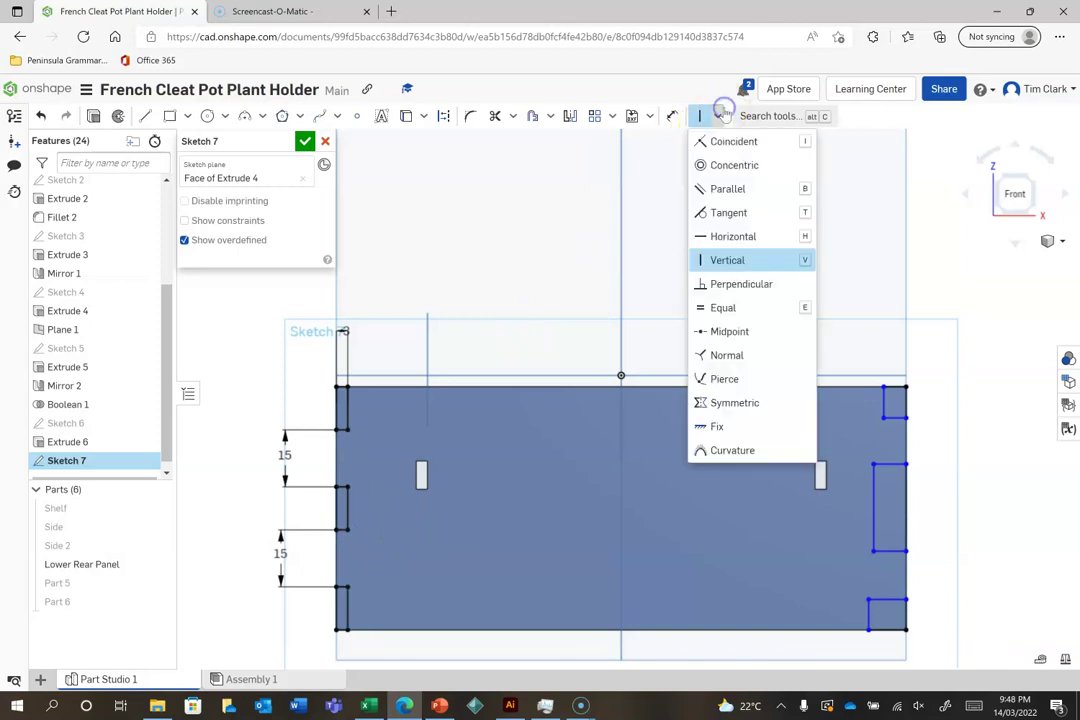
left_click(719, 235)
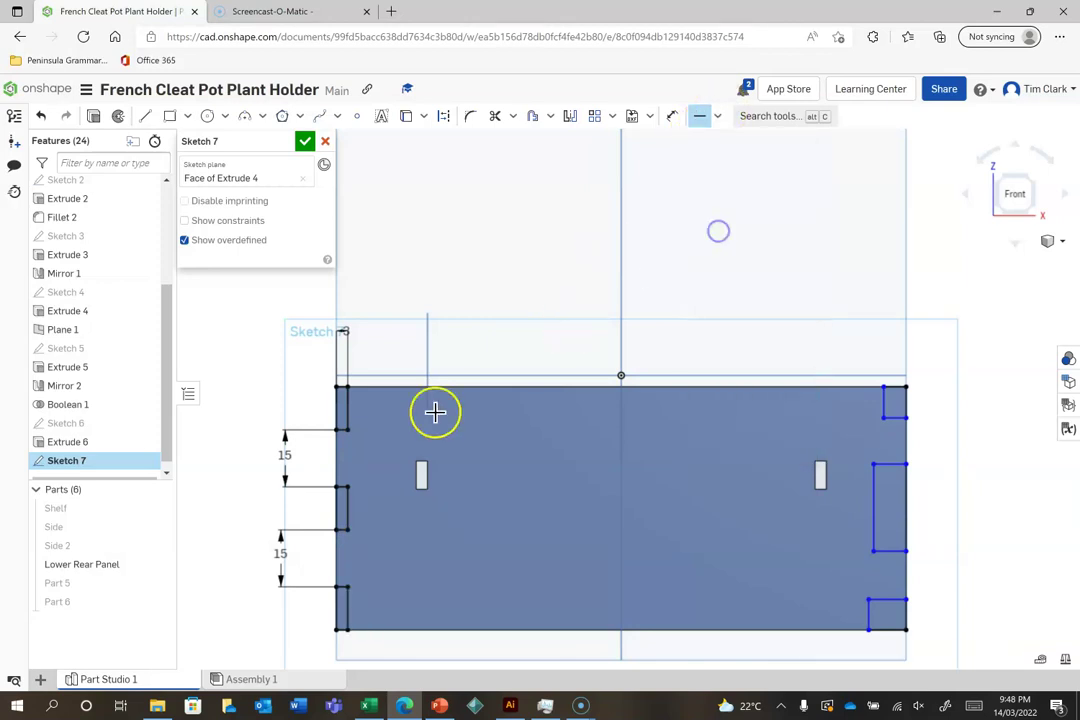
left_click(347, 431)
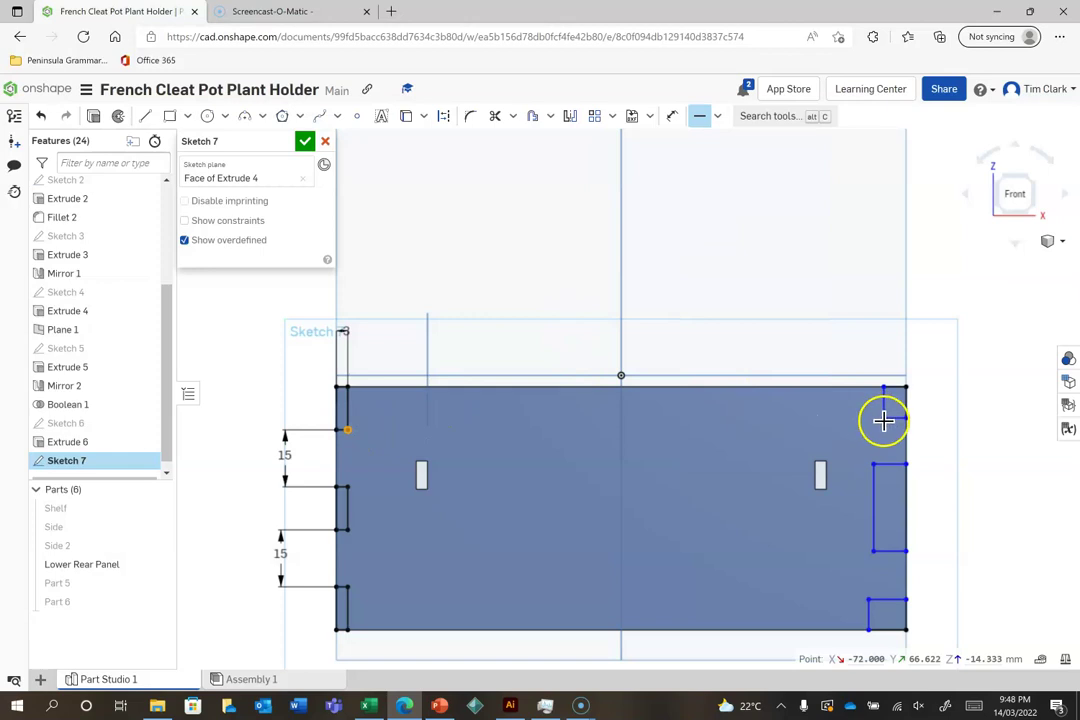
left_click(885, 420)
left_click(875, 465)
left_click(347, 486)
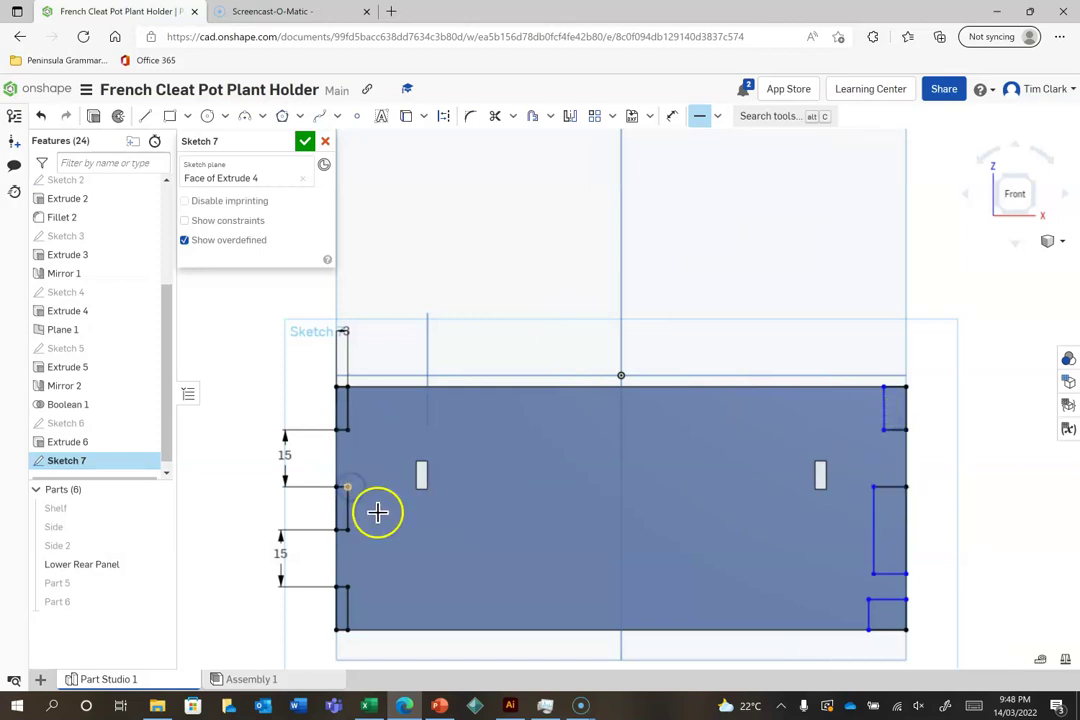
left_click(347, 530)
key("ctrl+z")
left_click(873, 599)
left_click_drag(687, 553, 348, 587)
- Apply Vertical constraints to align the inner corners of the three right-edge rectangles
left_click(717, 116)
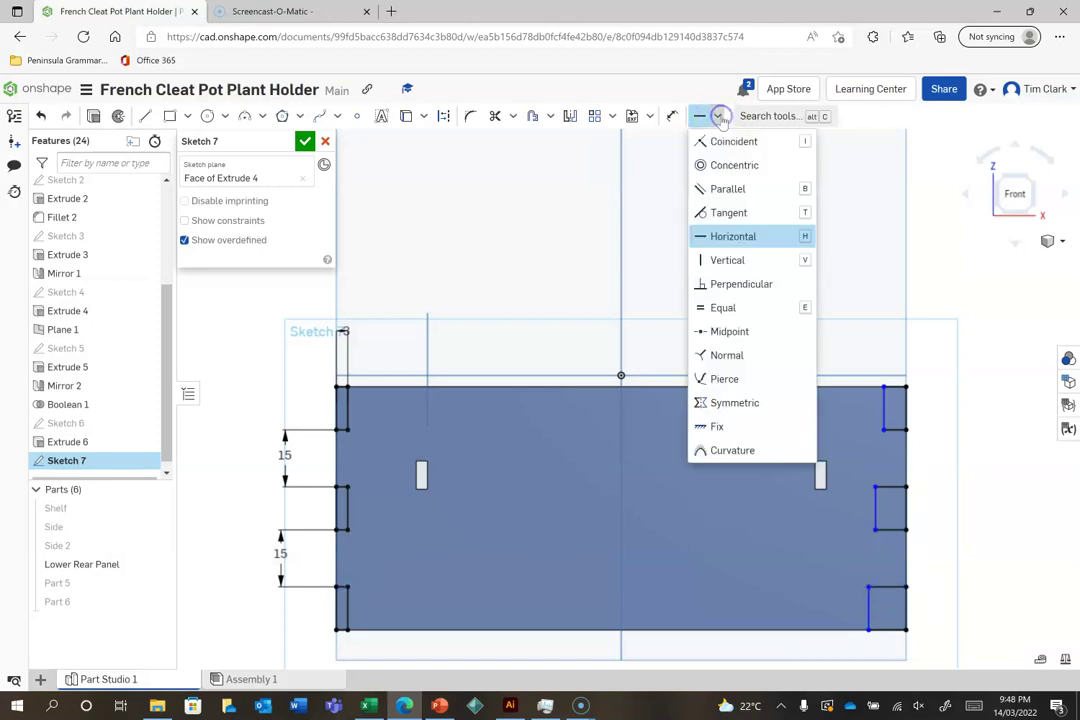
left_click(728, 258)
left_click(887, 428)
left_click(885, 429)
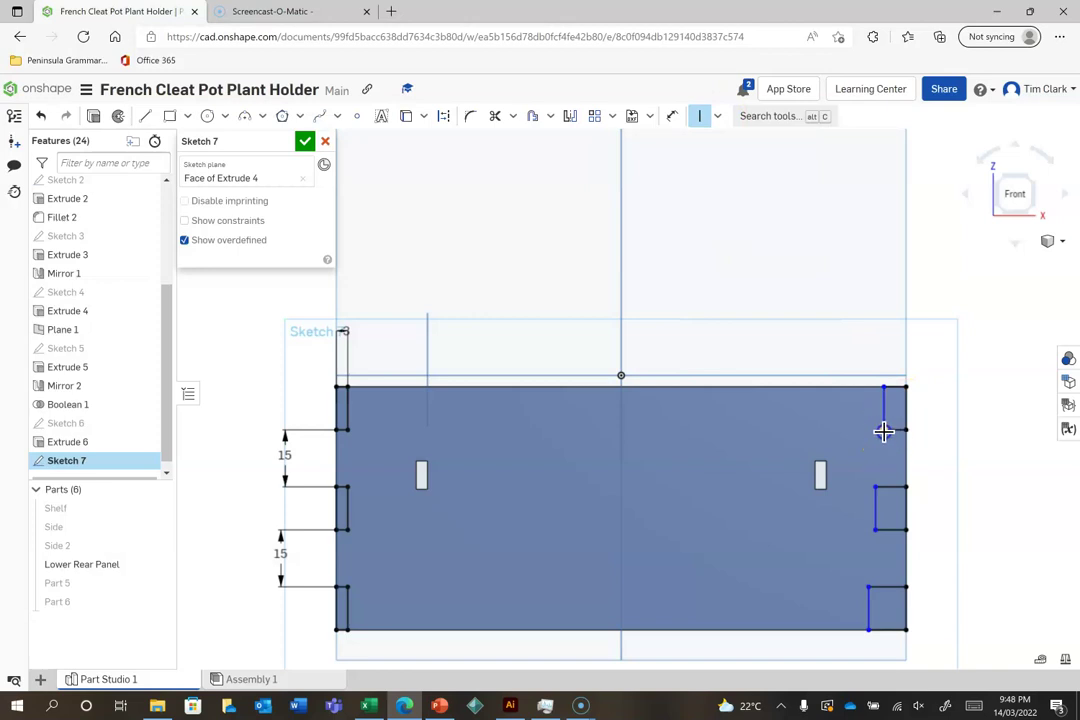
left_click(875, 487)
left_click(876, 529)
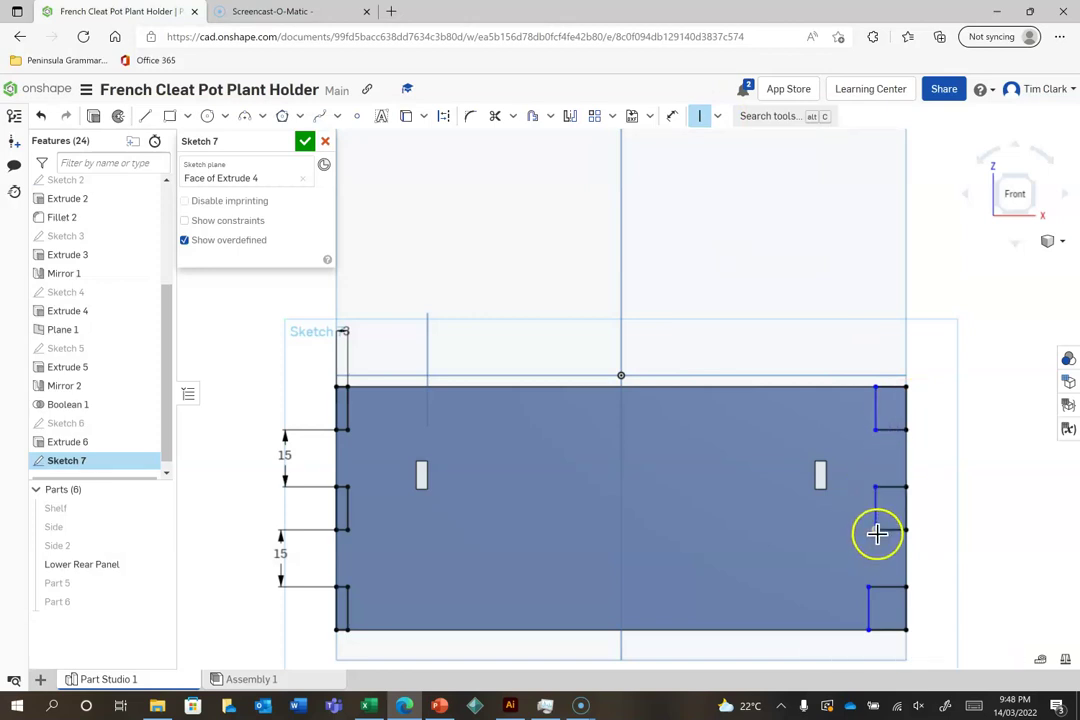
left_click(870, 587)
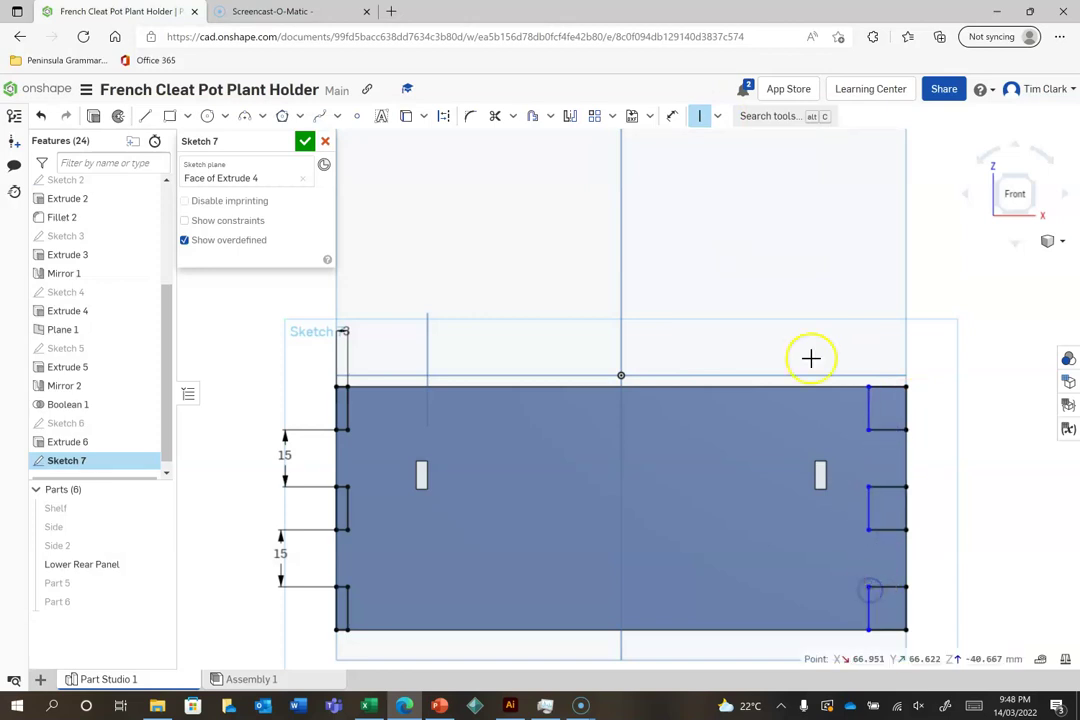
- Dimension the upper right rectangle's width as 3 mm and finish the sketch
left_click(672, 116)
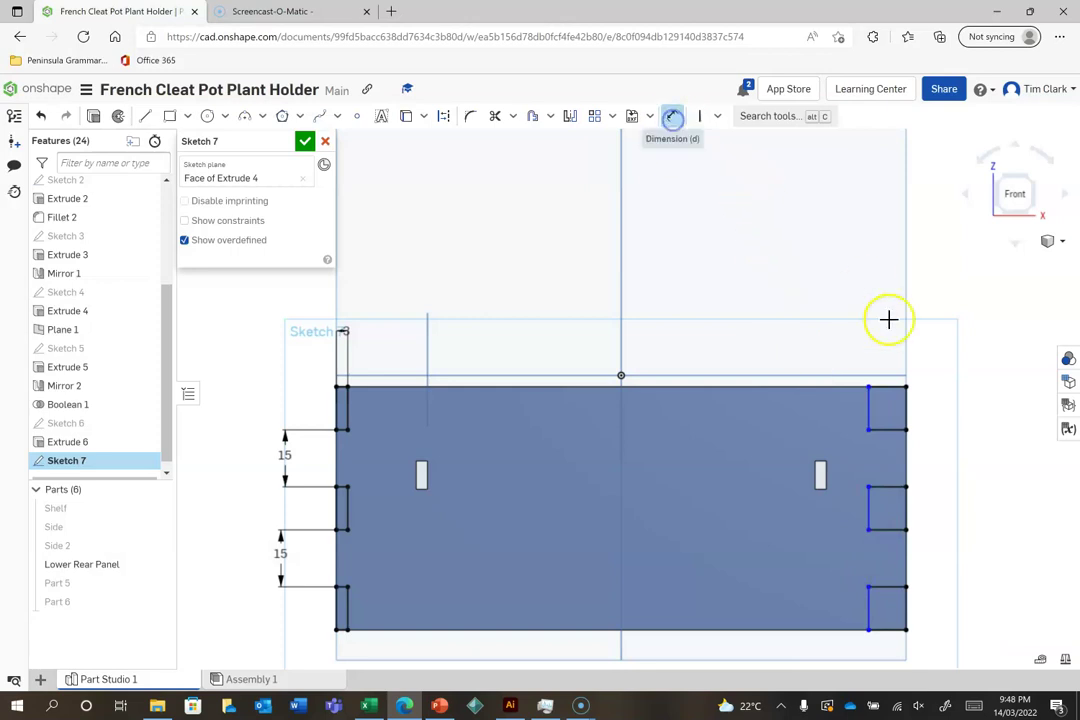
left_click(869, 401)
left_click(907, 405)
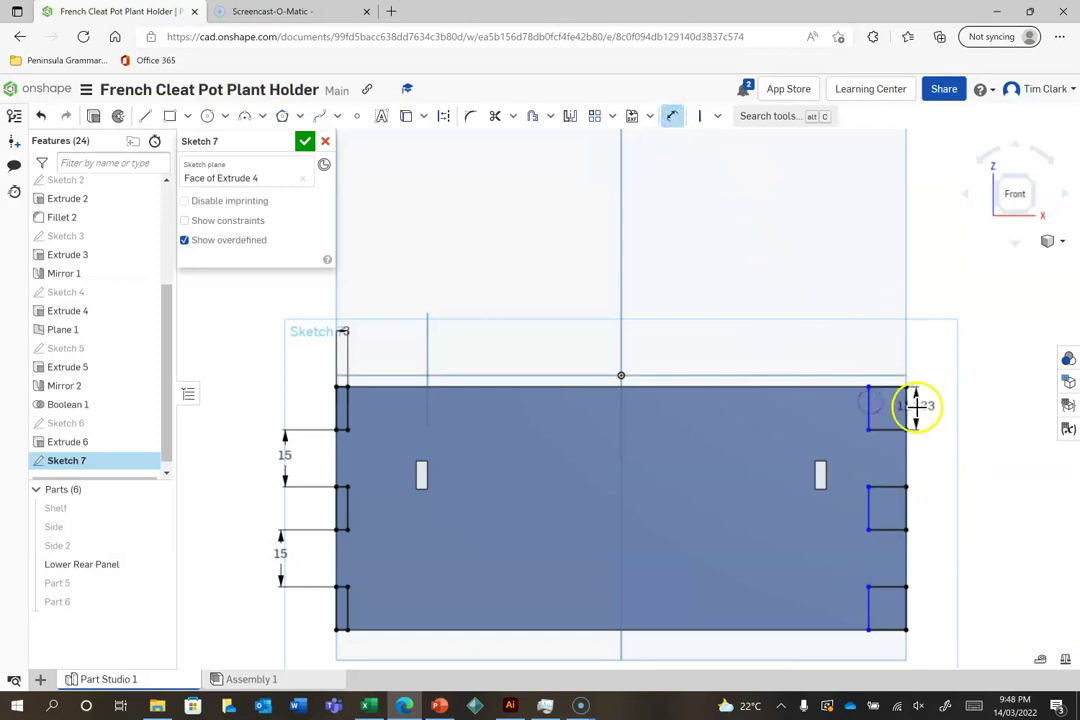
left_click(887, 321)
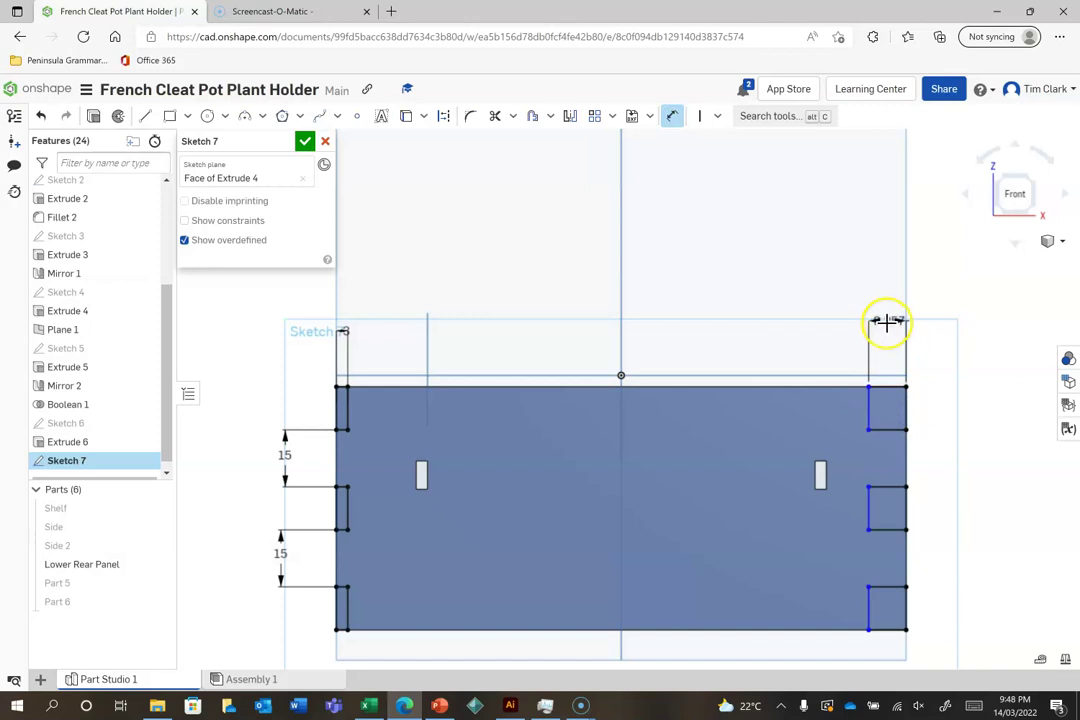
left_click(816, 322)
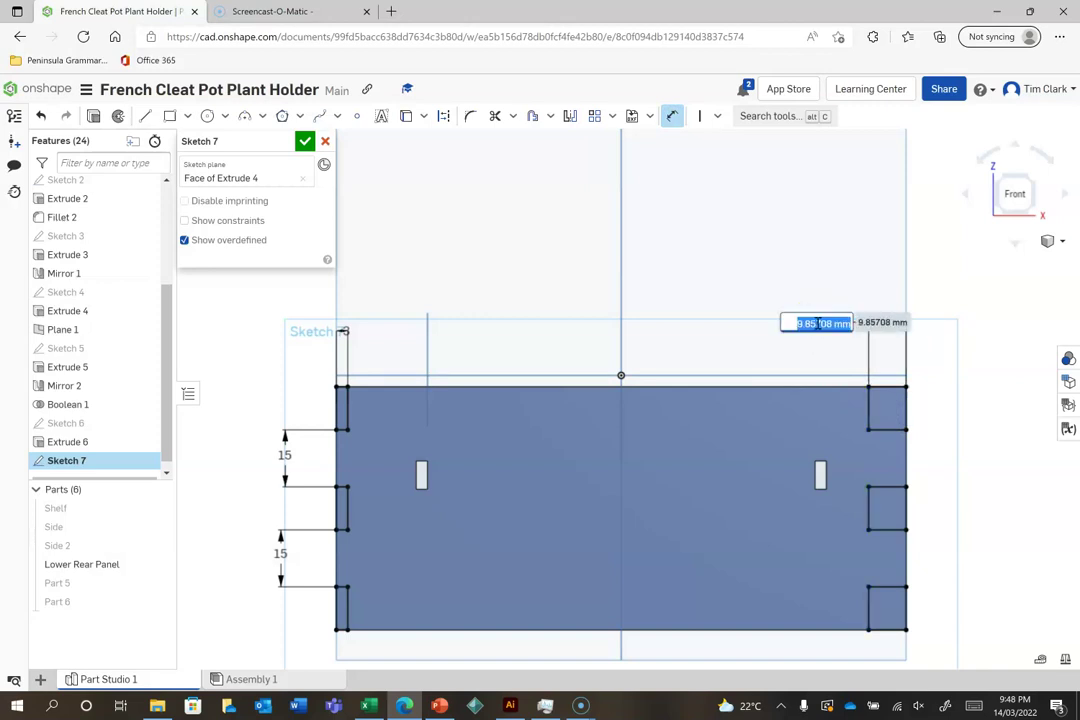
type("3")
key("Return")
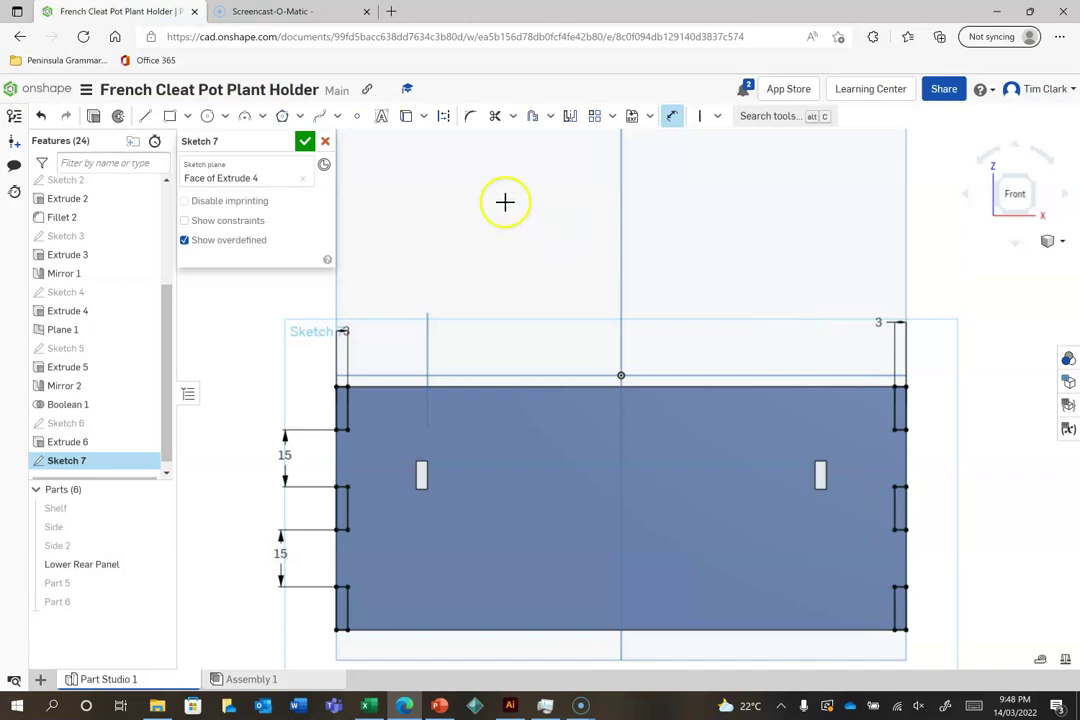
left_click(304, 141)
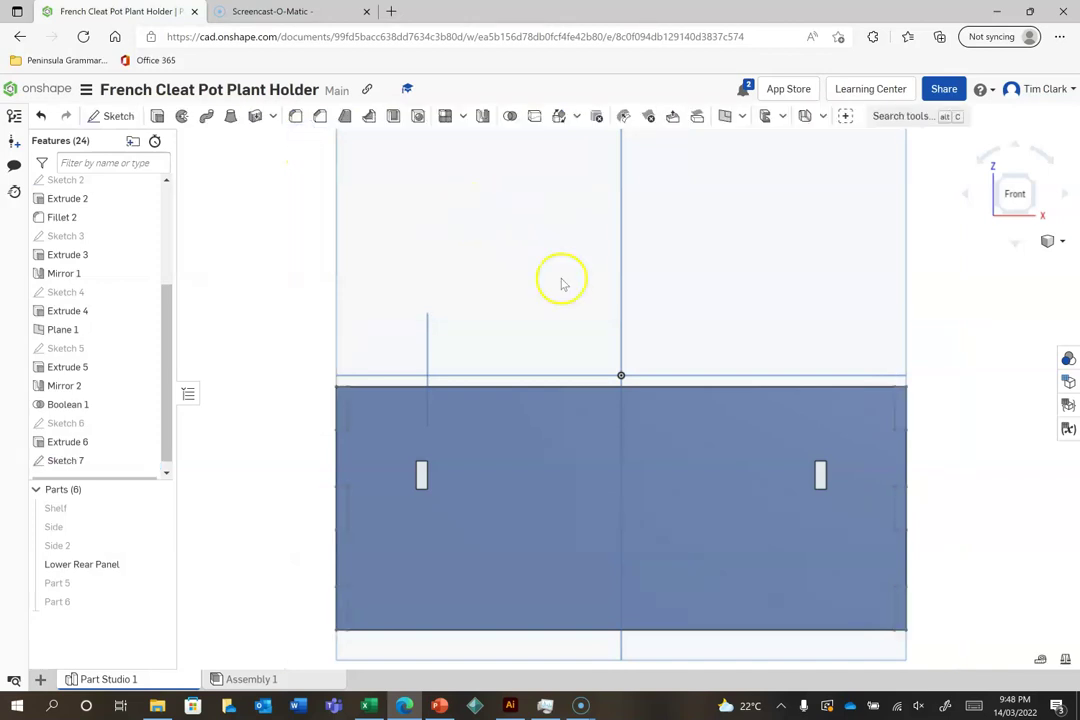
- Cut the six edge rectangles out of the Lower Rear Panel with a Remove extrude
left_click(157, 116)
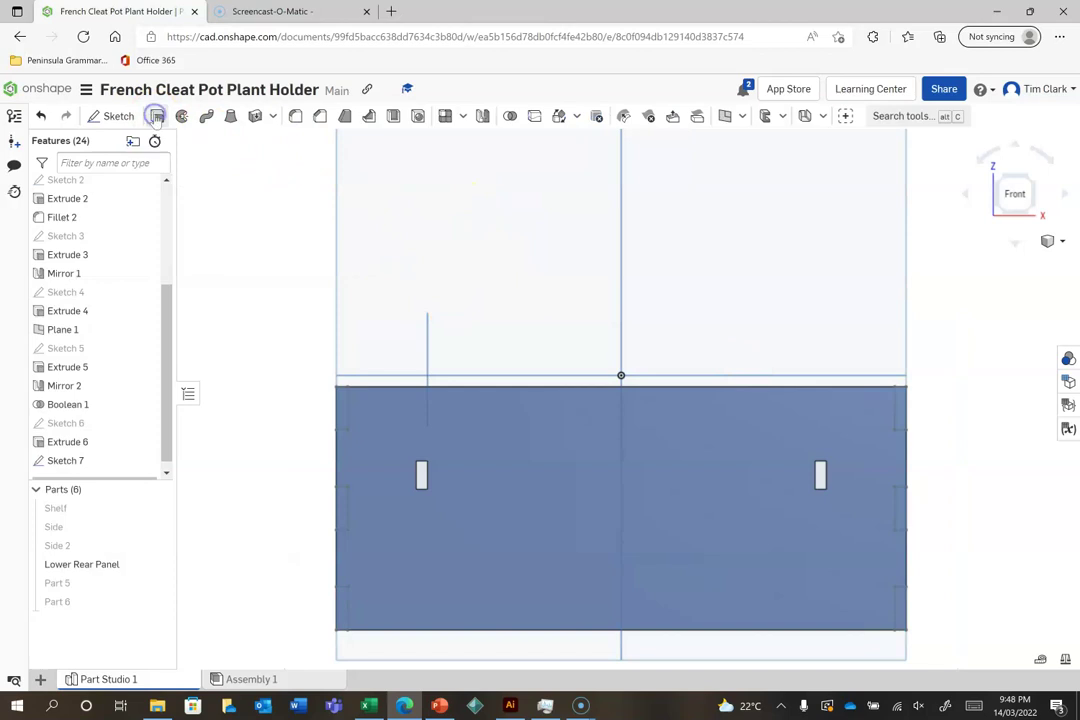
left_click(263, 181)
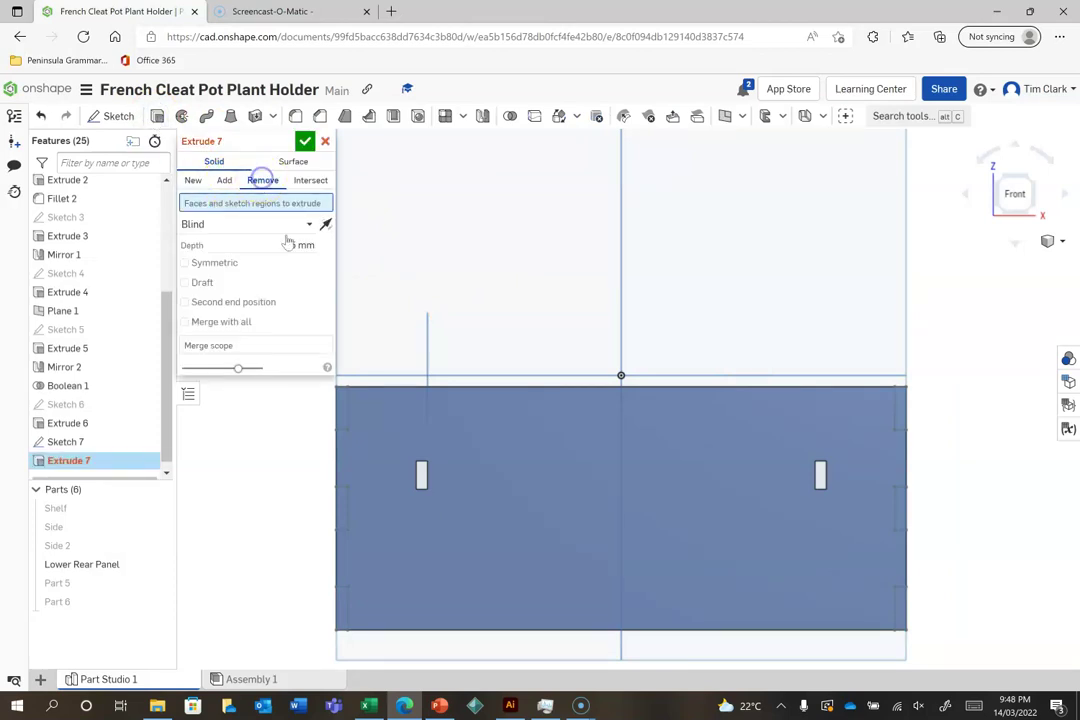
left_click(342, 410)
left_click(342, 507)
left_click(304, 141)
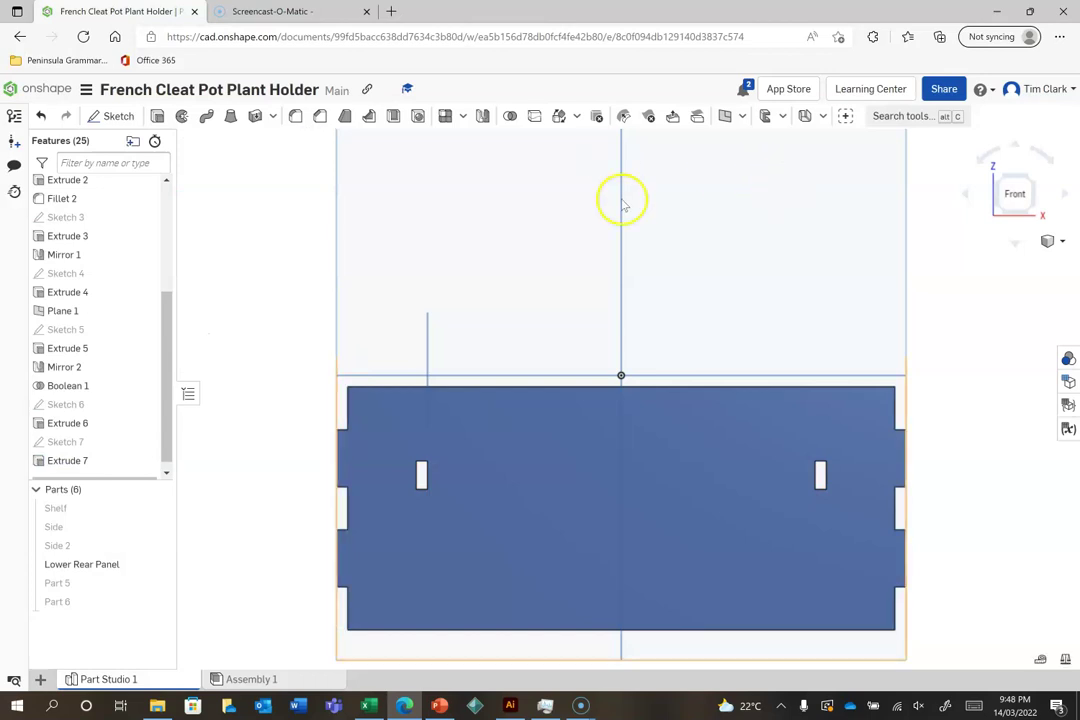
- Show all the hidden parts again and examine where the shelf and rear panel tabs meet the outer side face
left_click(158, 583)
left_click(159, 508)
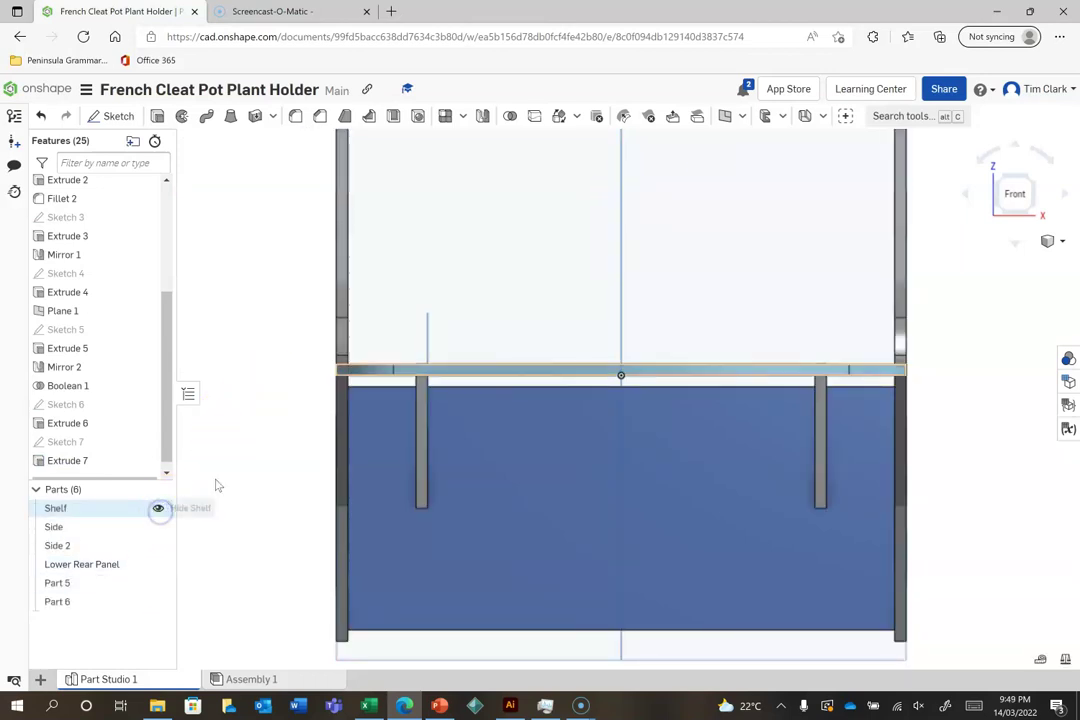
left_click(1000, 178)
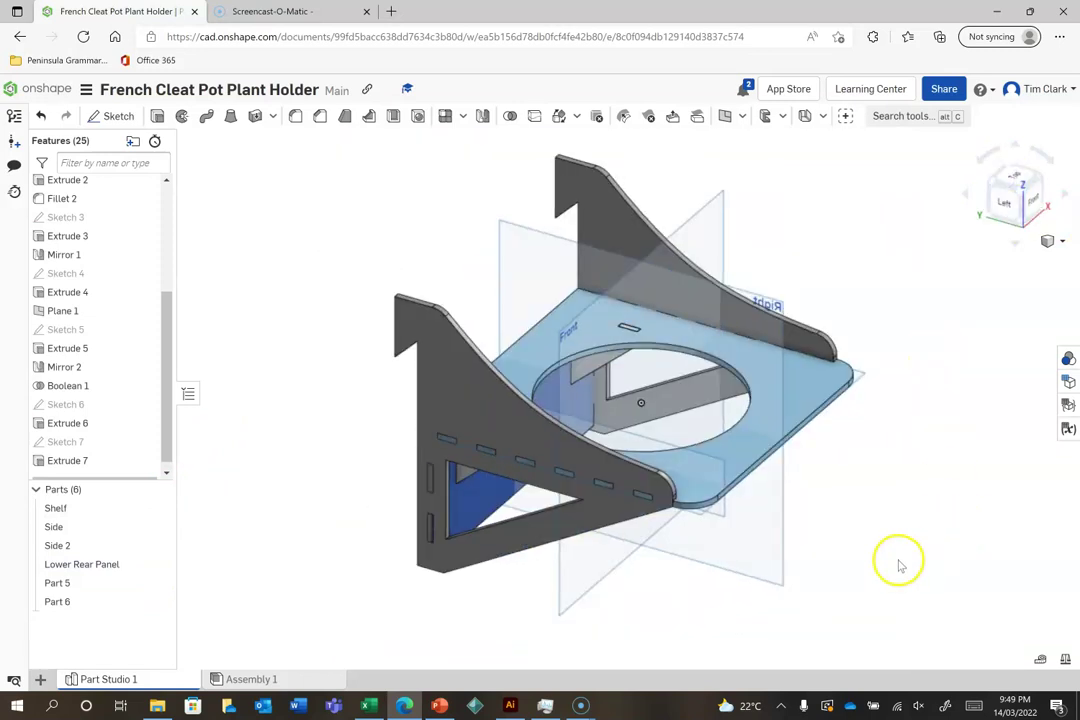
scroll(470, 452, "up", 5)
scroll(545, 489, "up", 3)
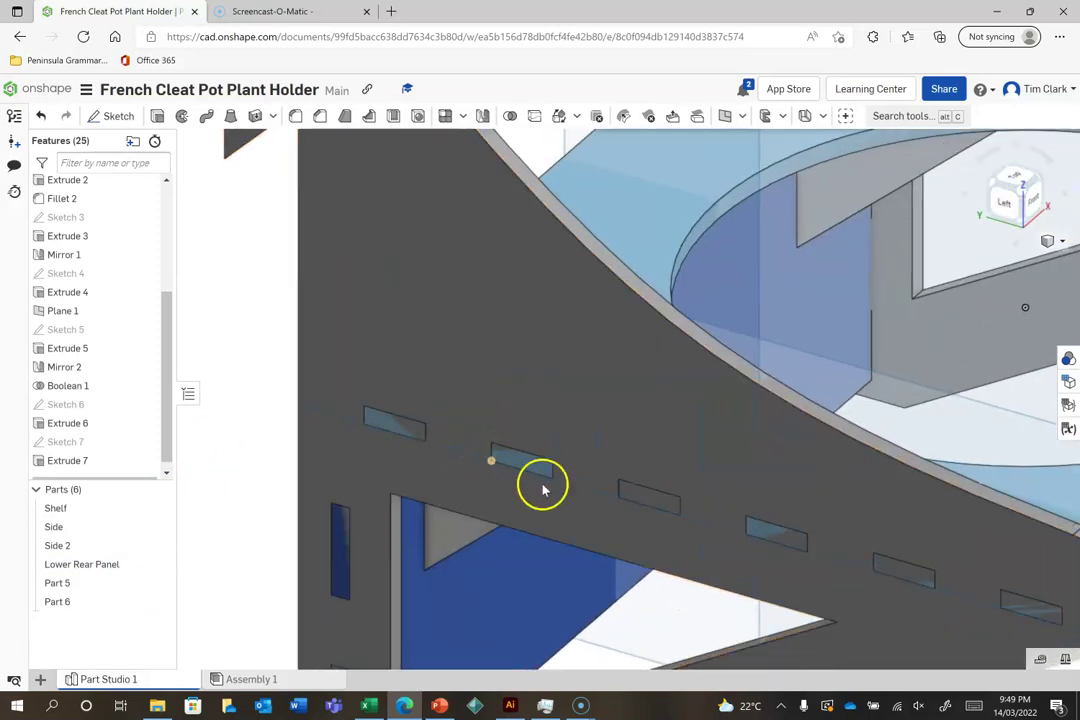
scroll(524, 469, "up", 2)
scroll(524, 469, "down", 8)
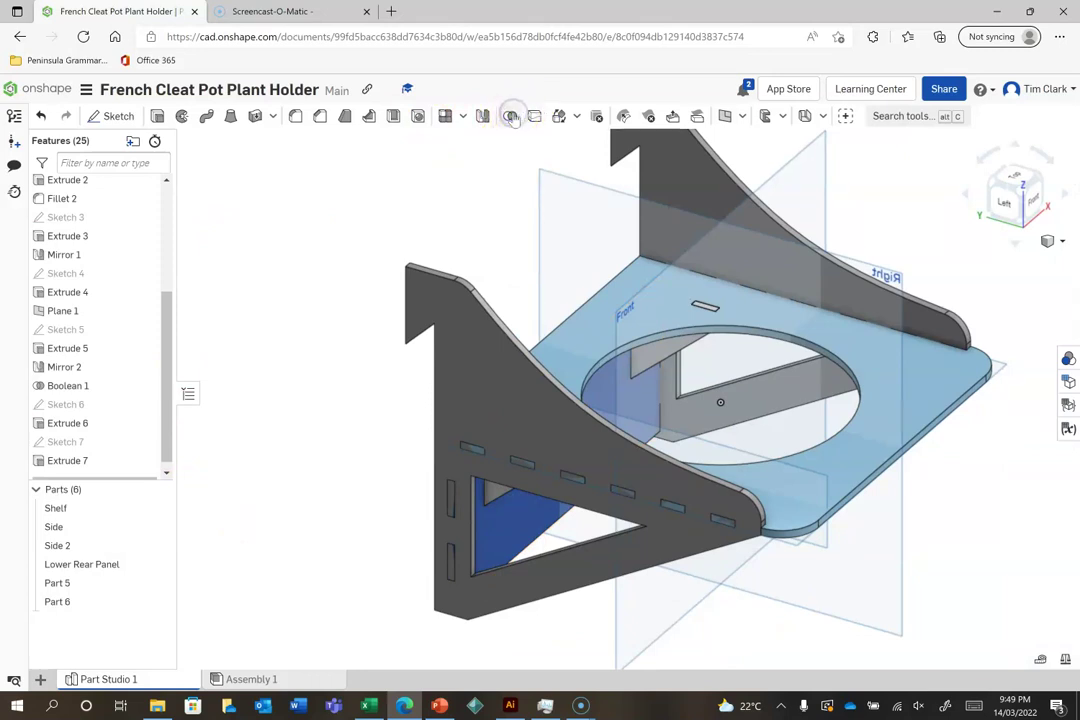
- Subtract the Shelf and Lower Rear Panel from Side and Side 2 with a Boolean, keeping the tool parts
left_click(511, 117)
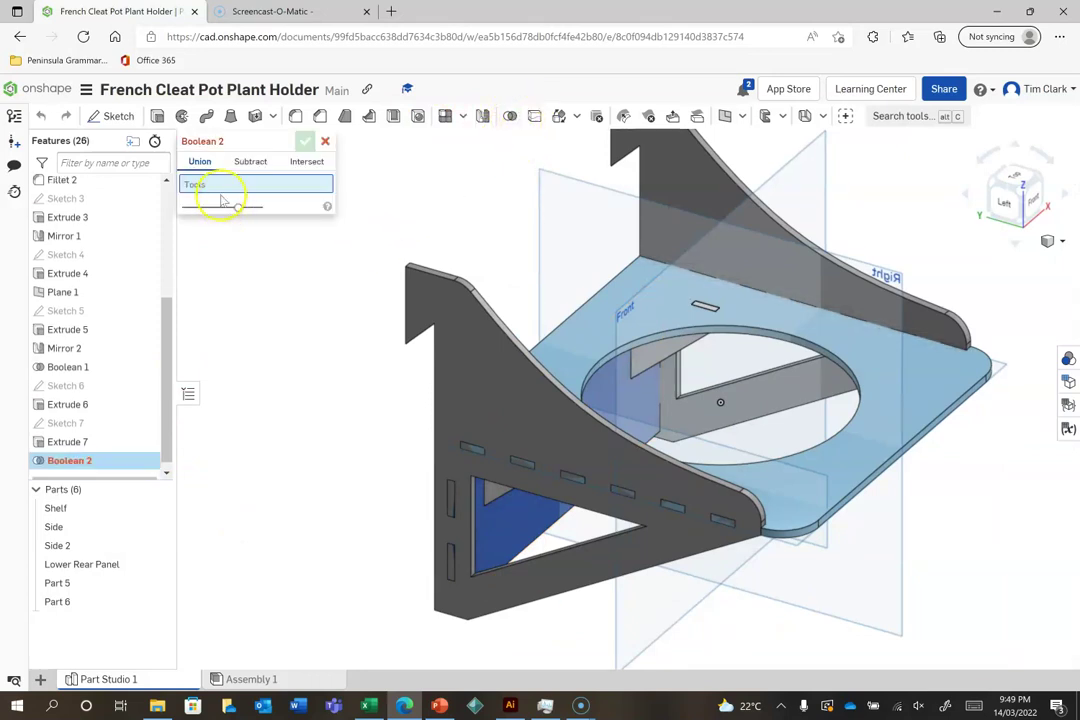
left_click(252, 162)
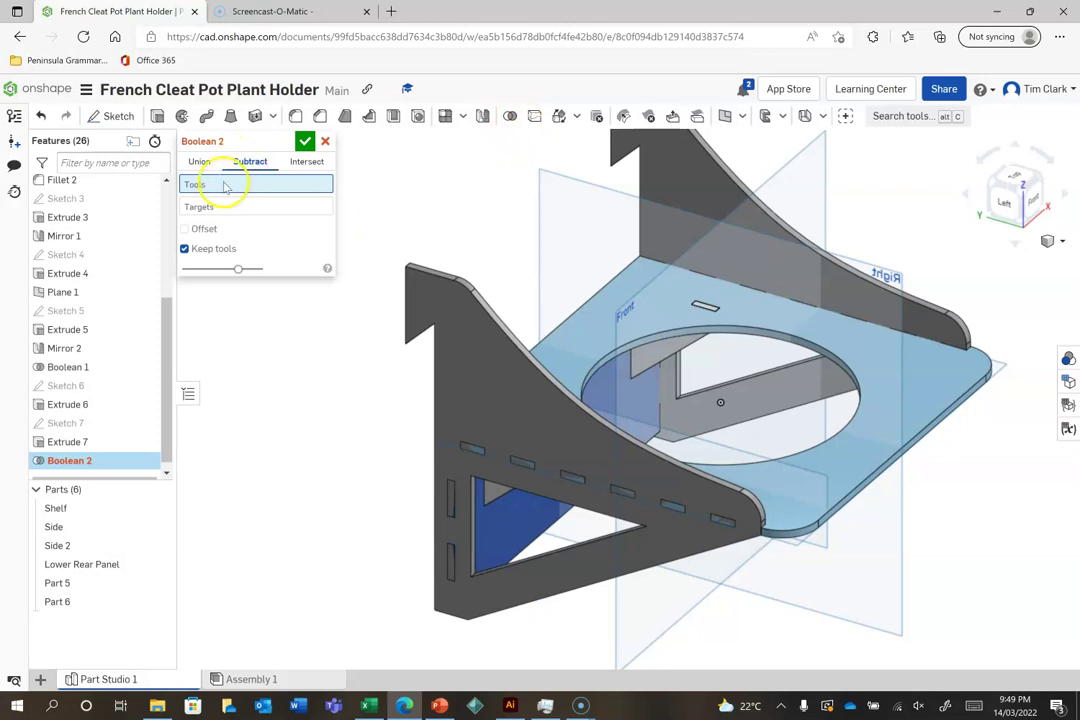
left_click(601, 323)
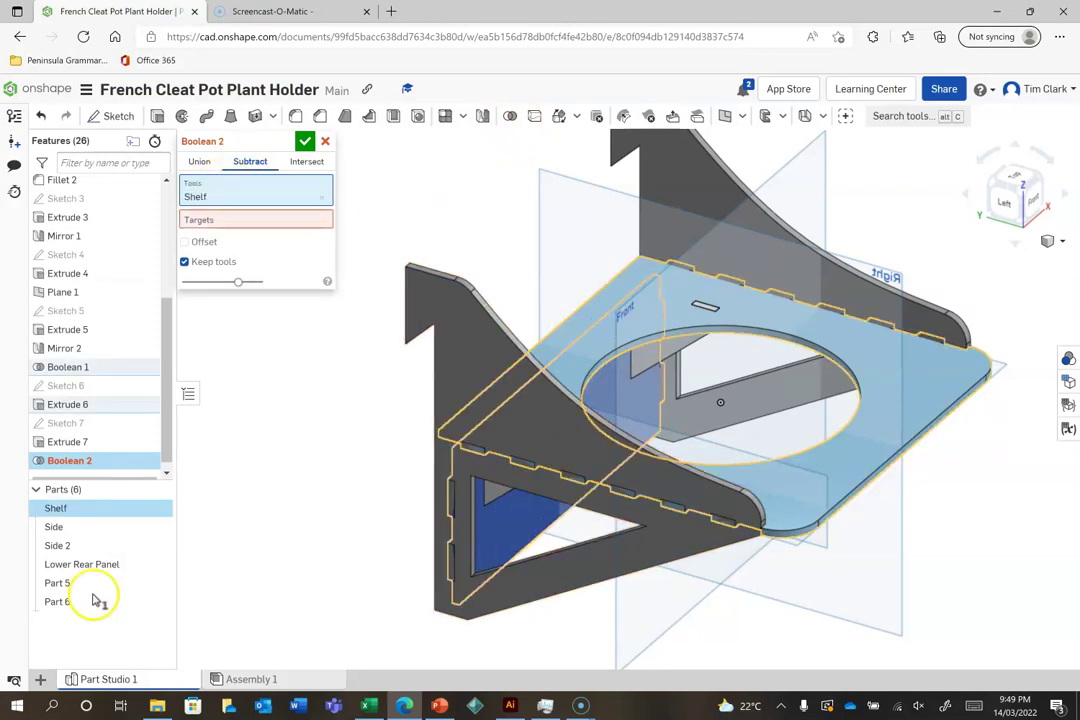
left_click(62, 566)
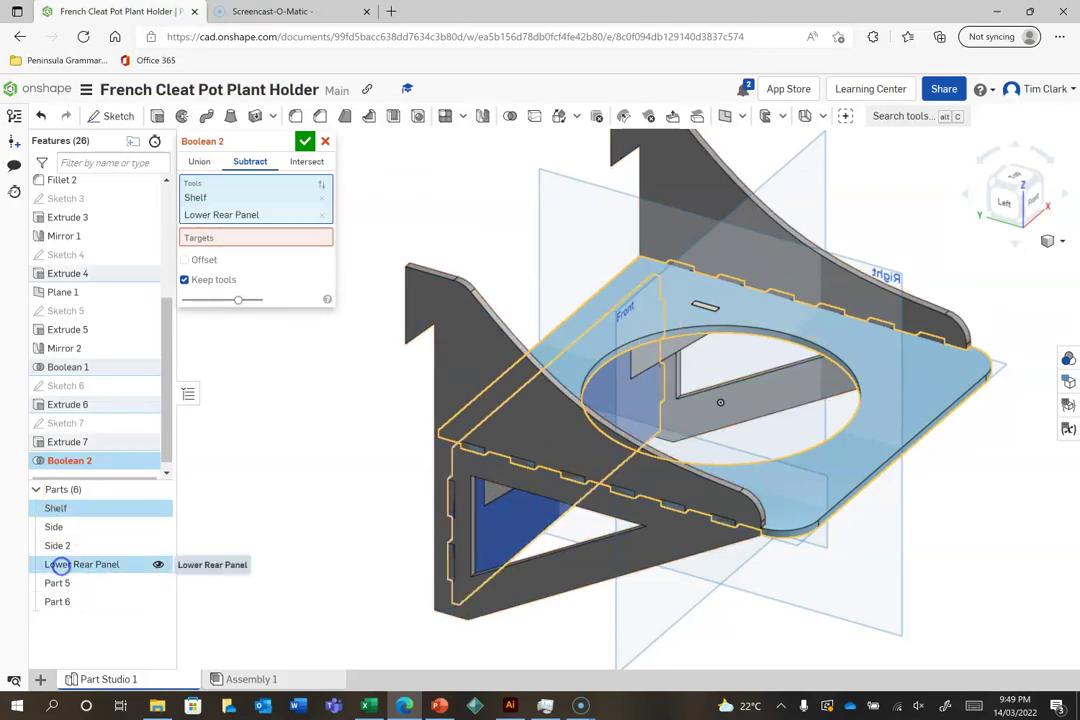
left_click(207, 237)
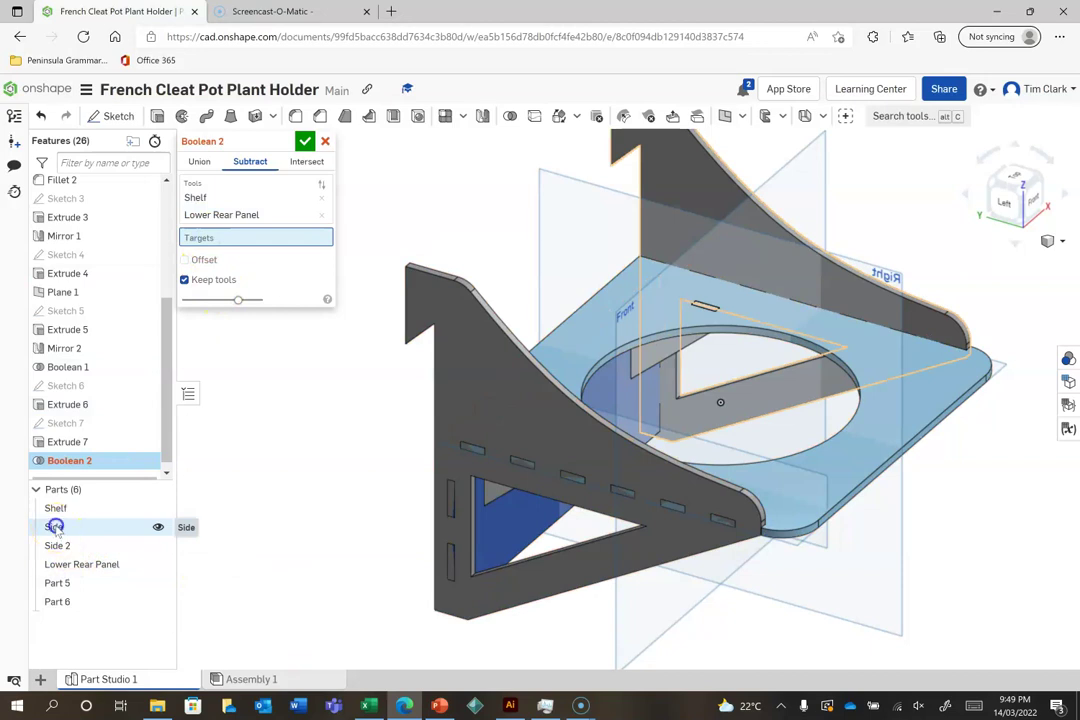
left_click(54, 528)
left_click(57, 547)
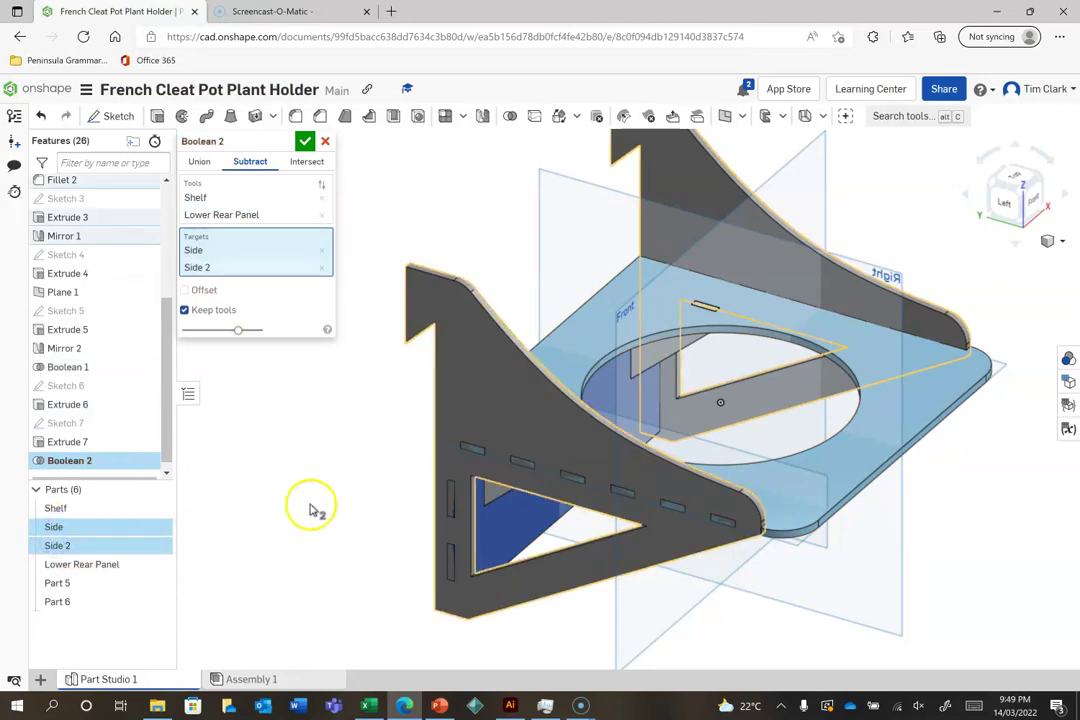
left_click(305, 141)
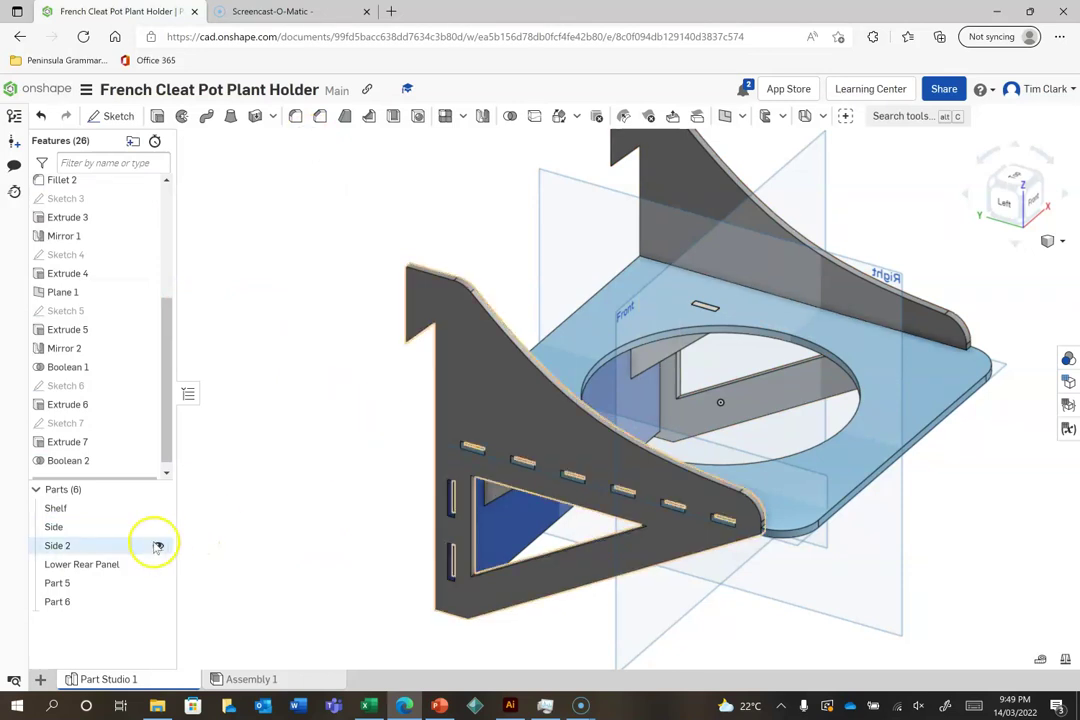
- Hide the Shelf and Lower Rear Panel to check the slots in both sides, show them again and inspect the holder from behind
left_click(156, 507)
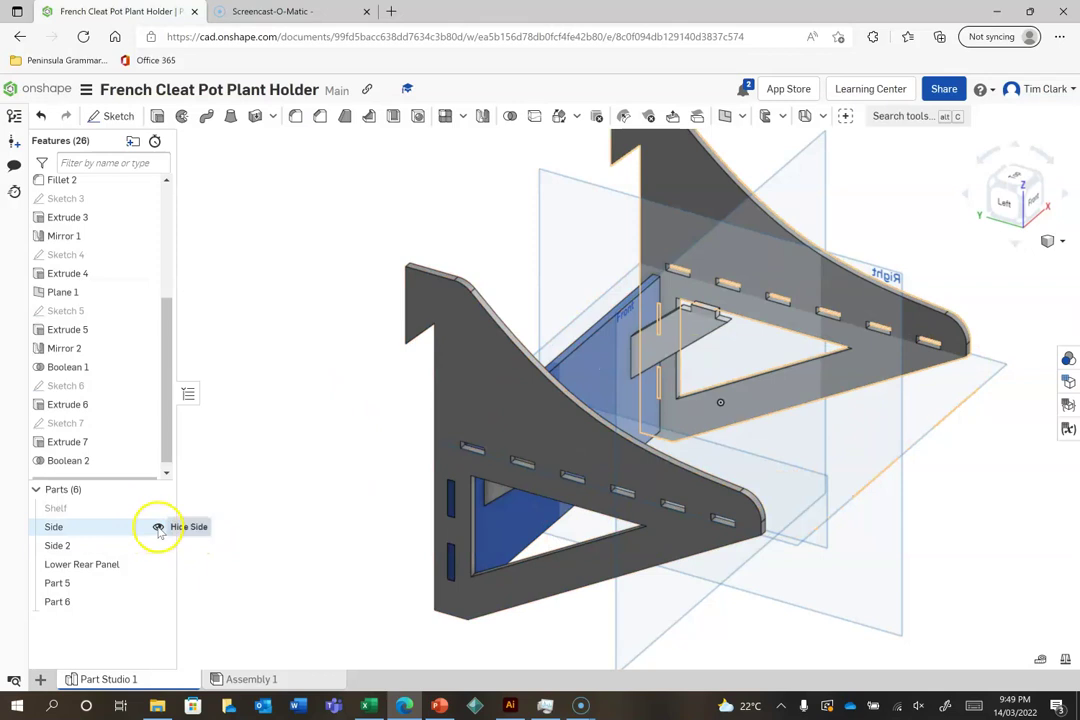
left_click(157, 565)
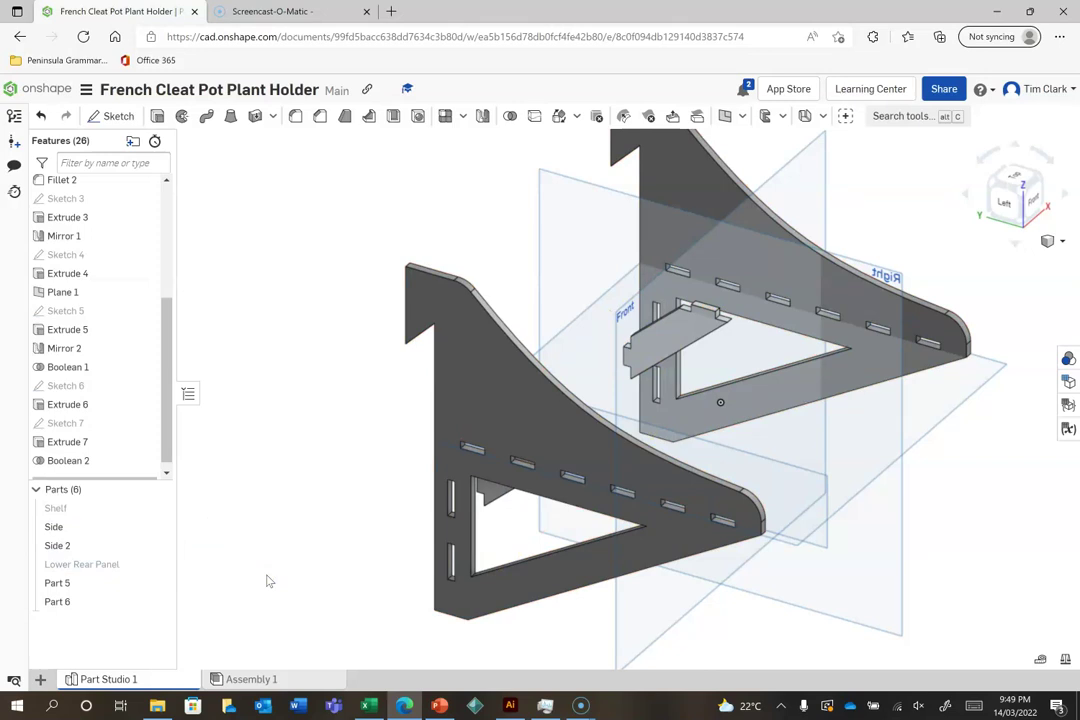
left_click(159, 508)
left_click(158, 564)
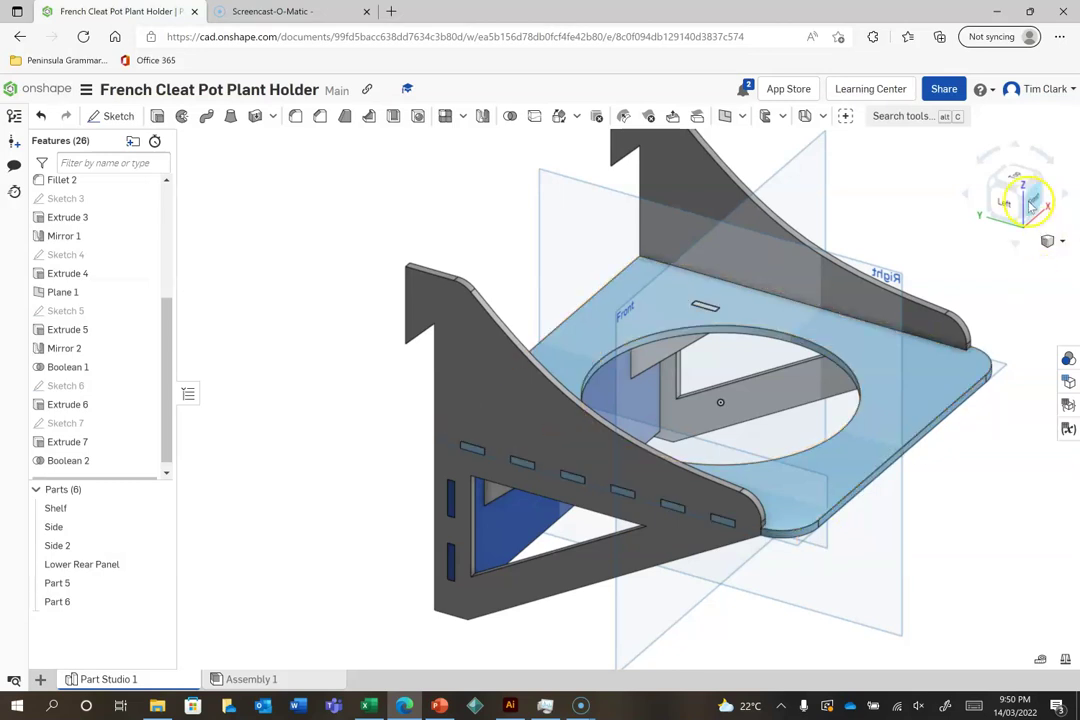
left_click(994, 197)
left_click(994, 197)
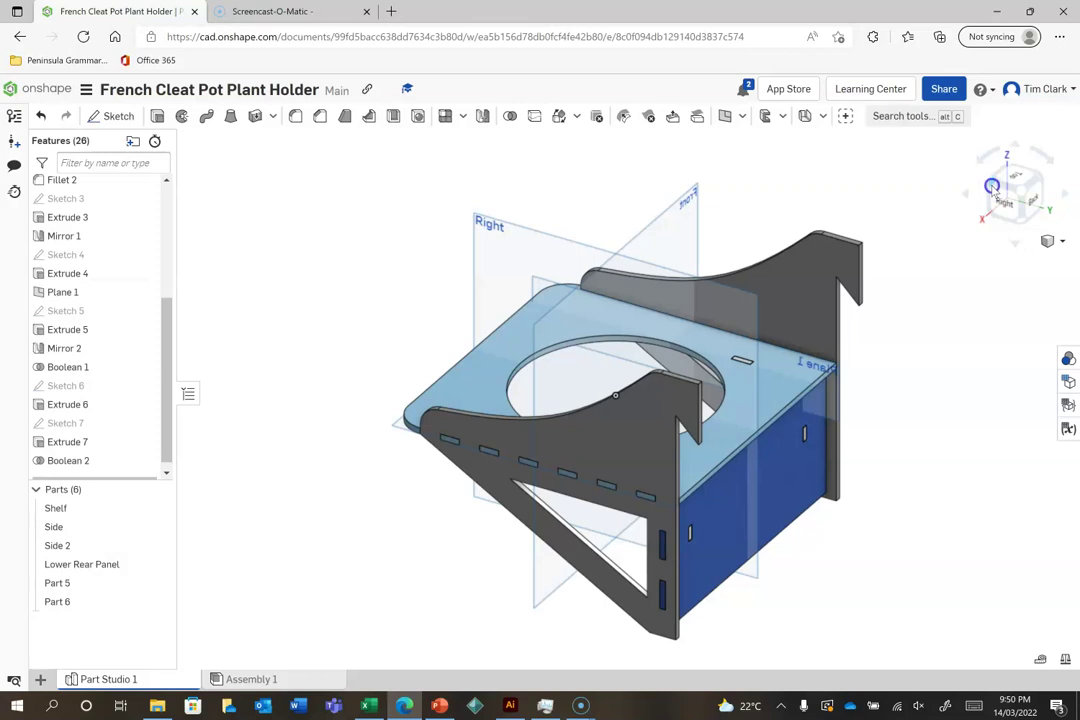
left_click(993, 187)
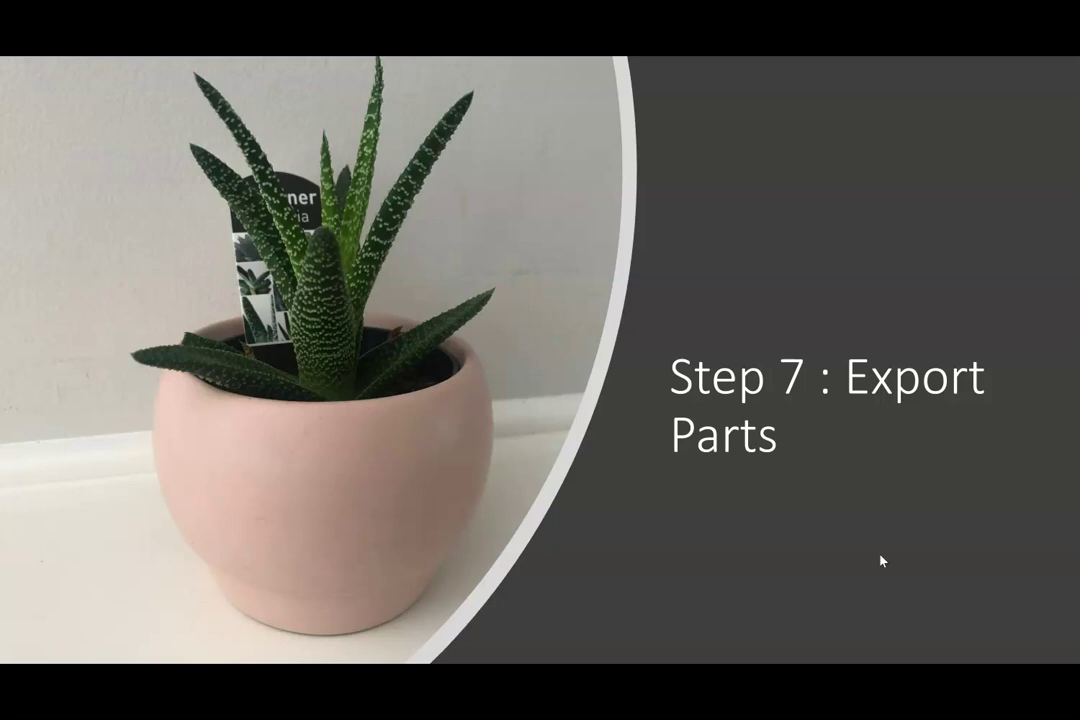
left_click(400, 555)
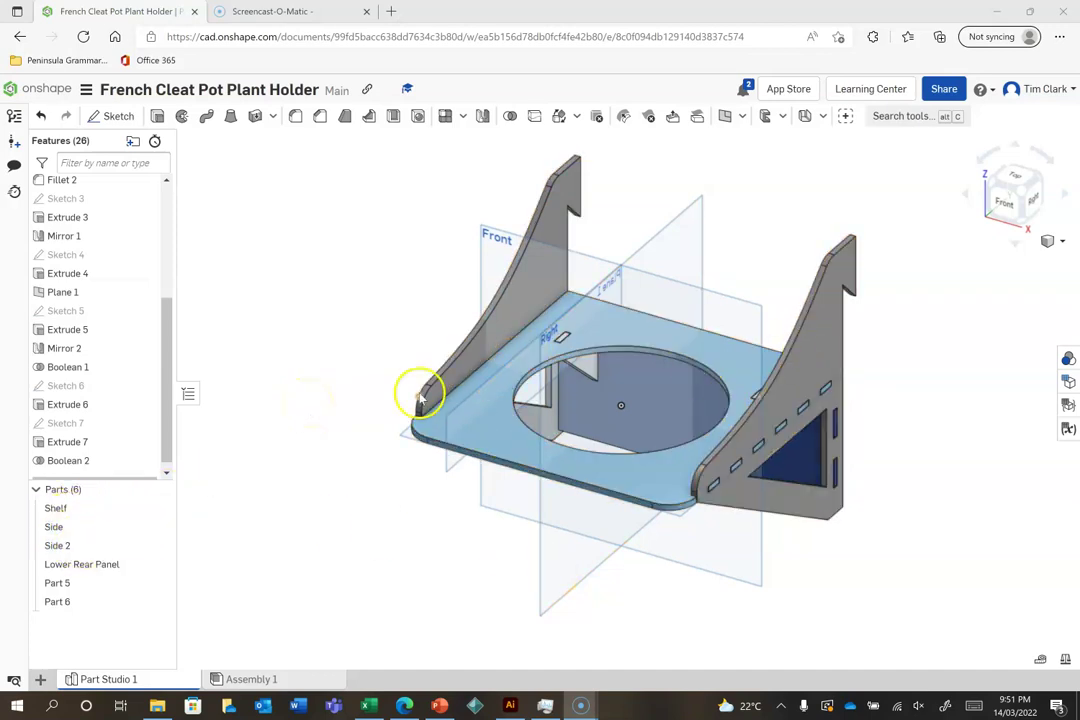
- Export the Shelf's upper face as a Release 14 DXF download with the file name Pot Plant - Shelf
right_click(478, 437)
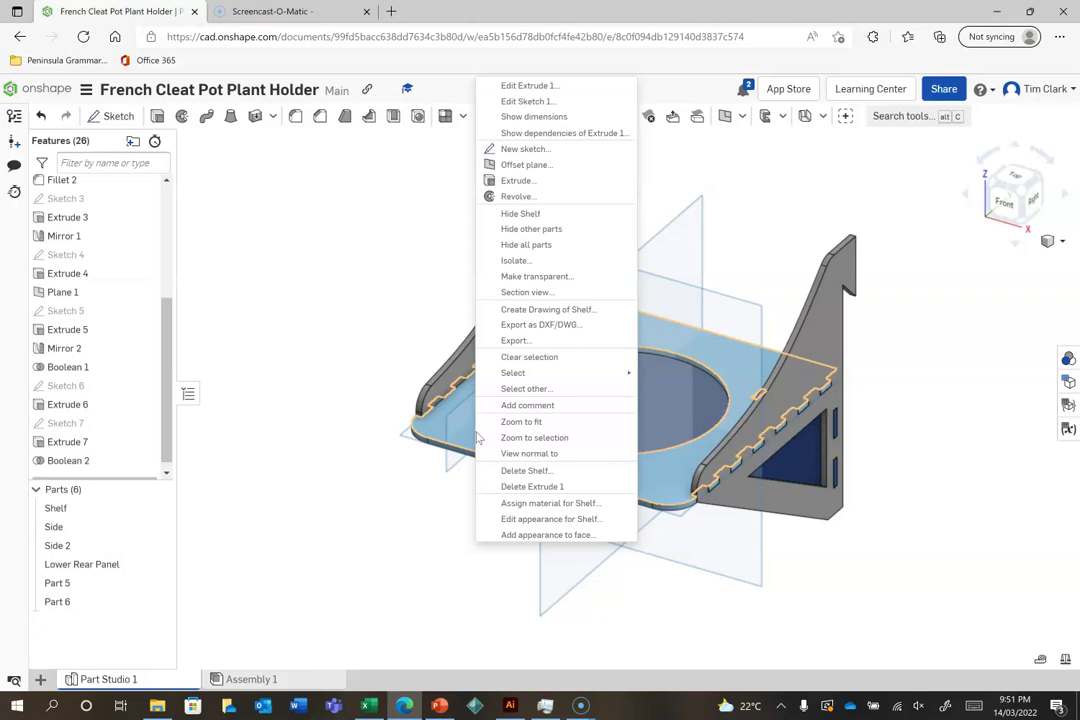
left_click(528, 325)
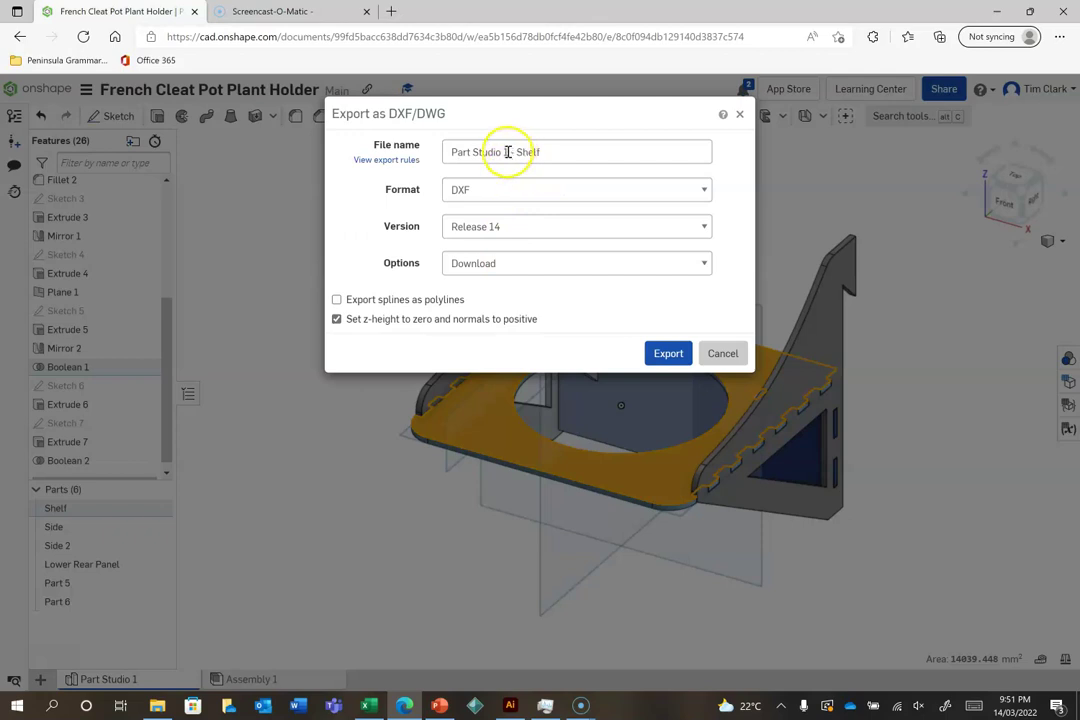
left_click_drag(506, 151, 431, 156)
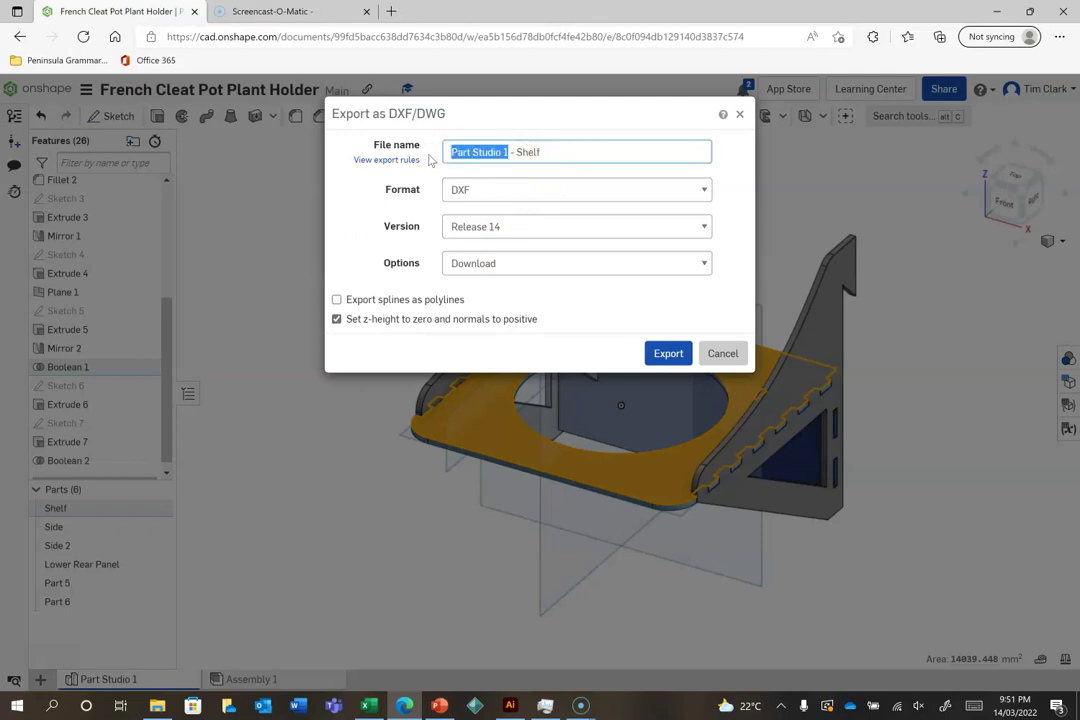
type("Po")
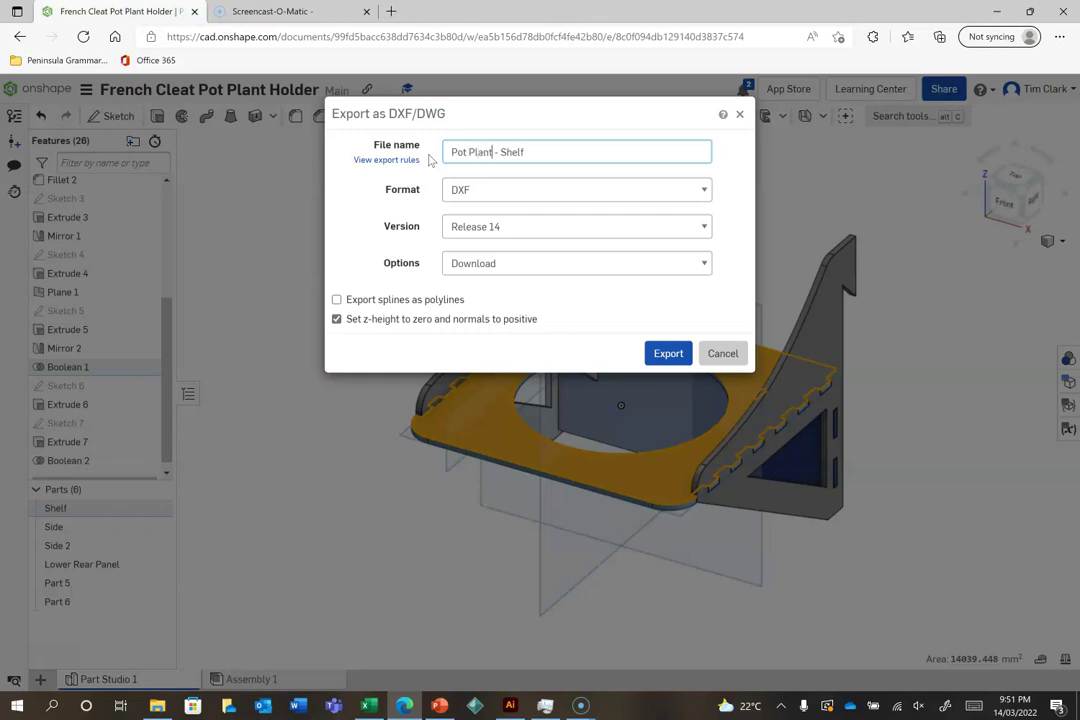
left_click(660, 354)
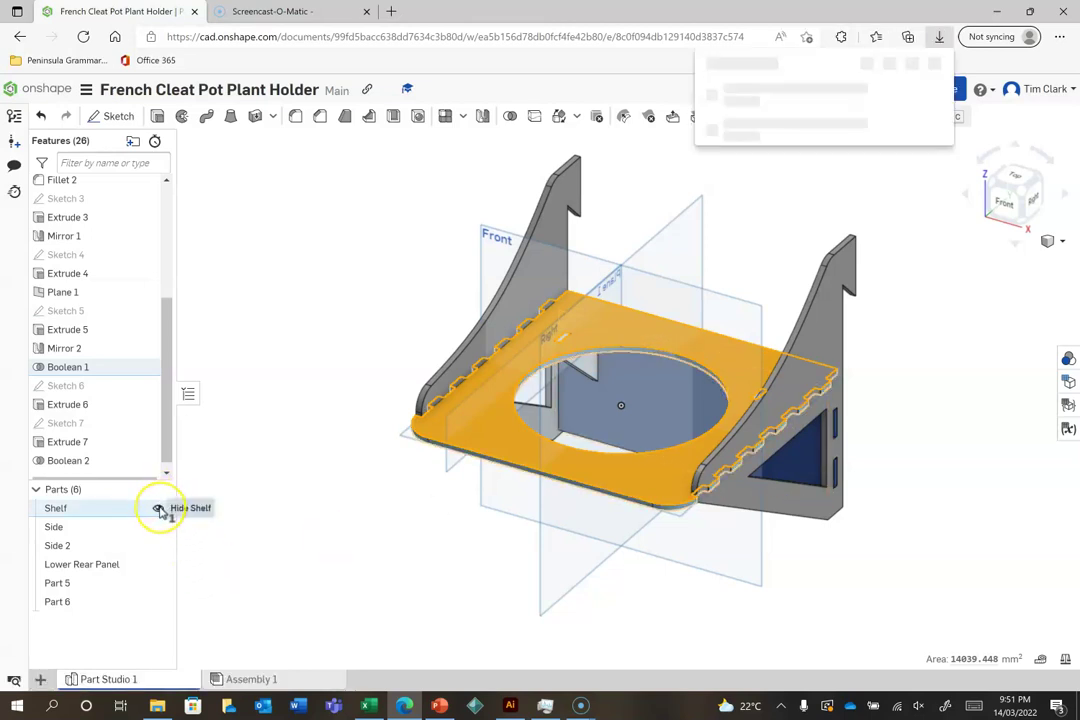
- Hide the Shelf and export the outer face of Side as a Release 14 DXF download named Pot Plant - Side
left_click(158, 509)
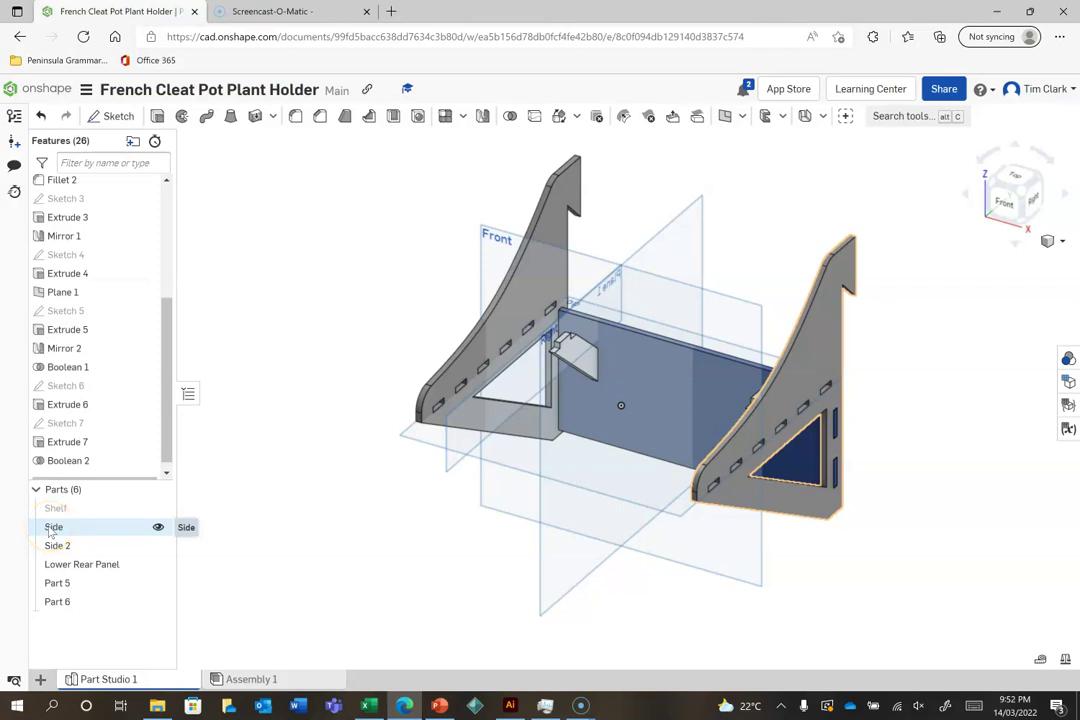
left_click(809, 346)
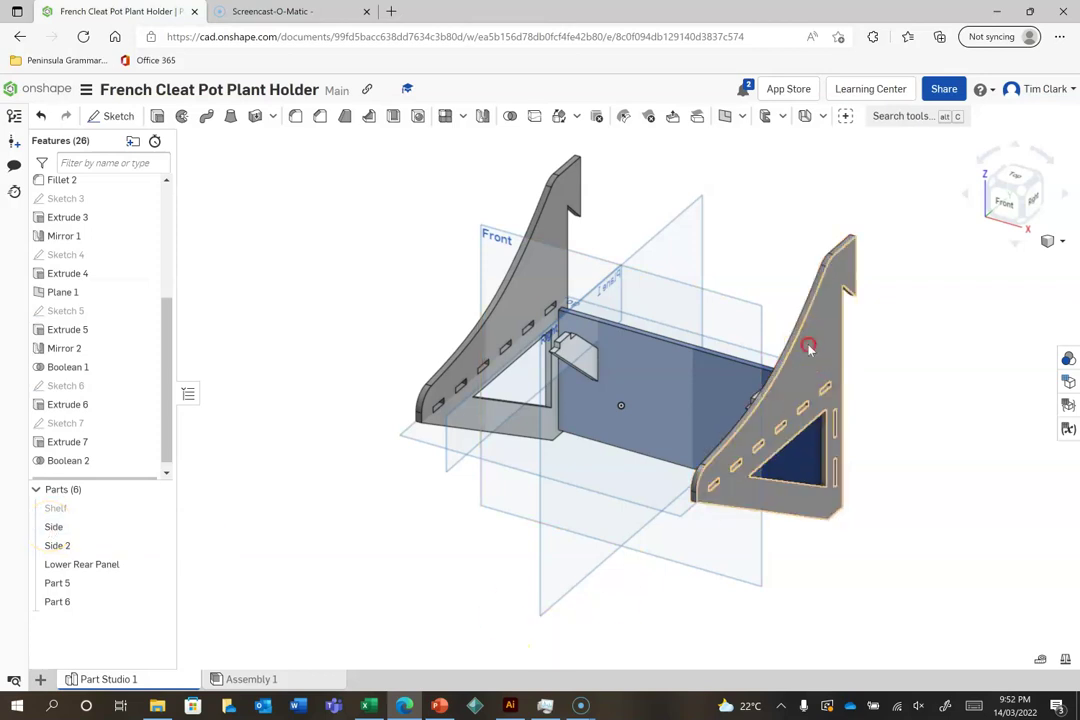
right_click(809, 346)
left_click(855, 323)
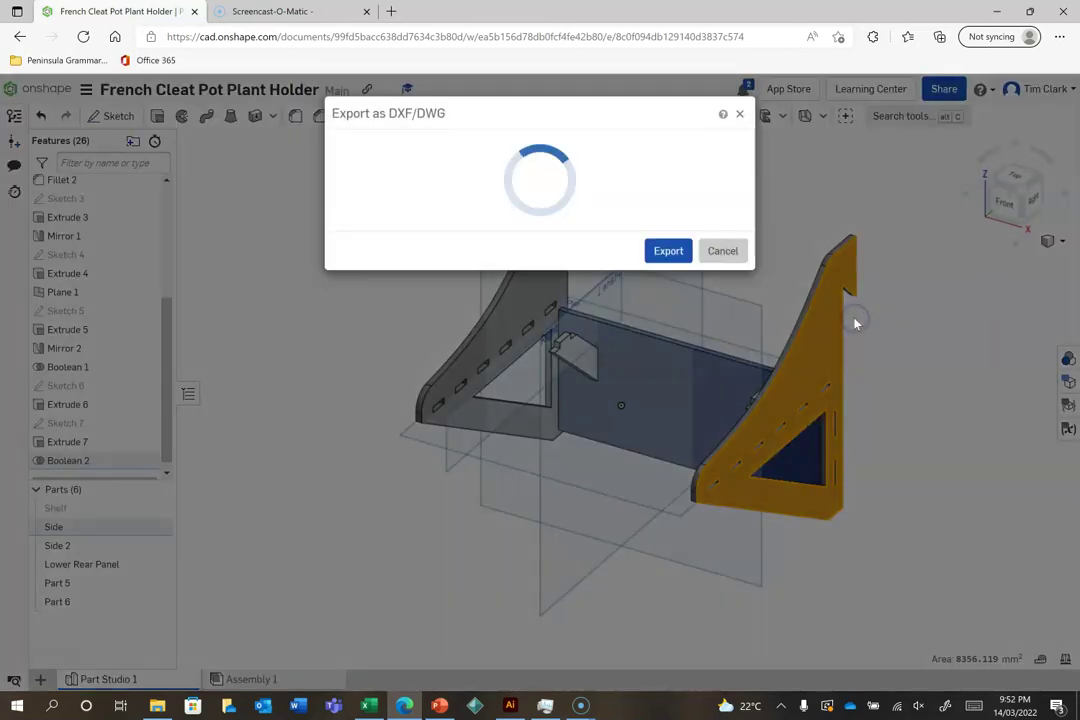
left_click(497, 152)
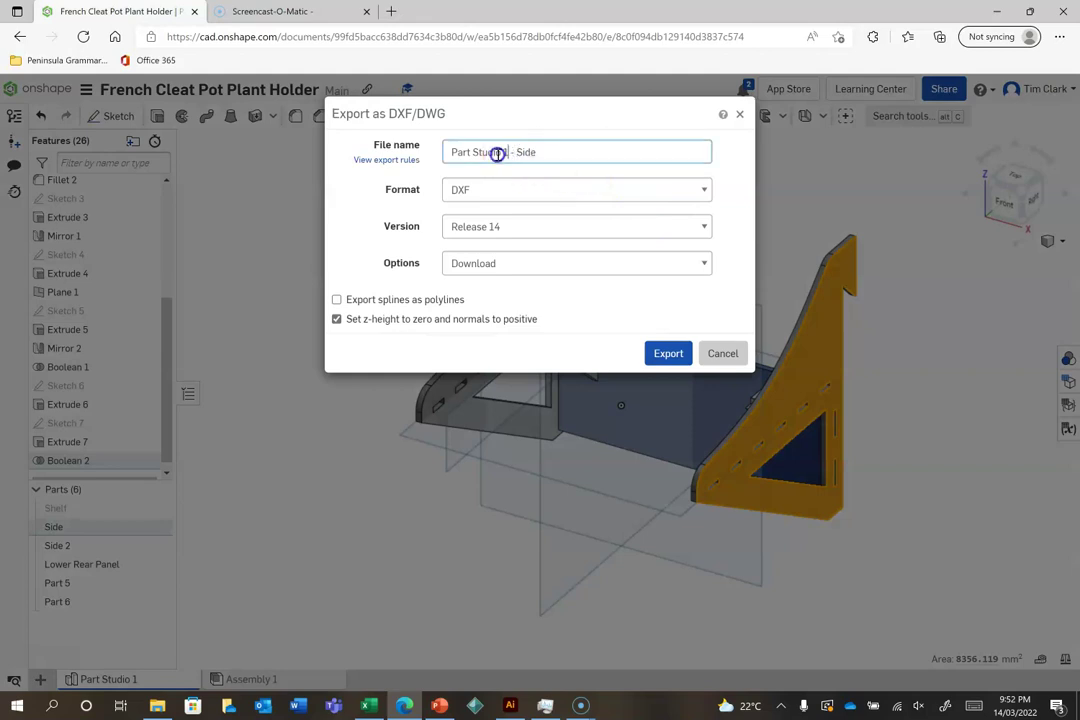
left_click(428, 155, "shift")
type("Po")
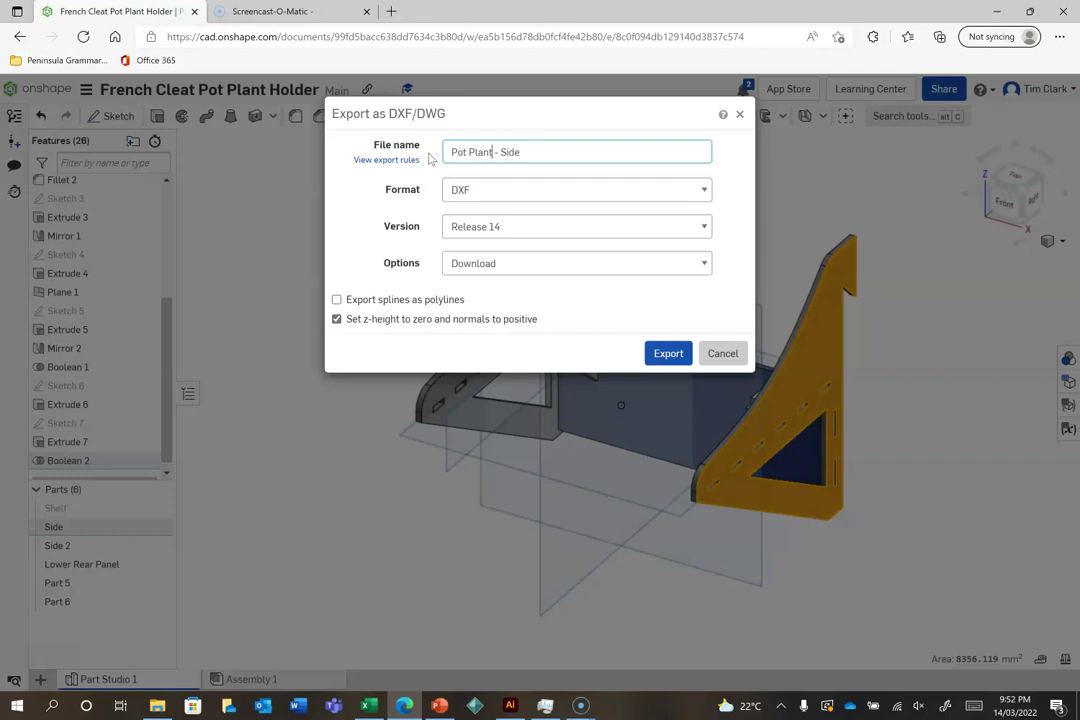
left_click(666, 353)
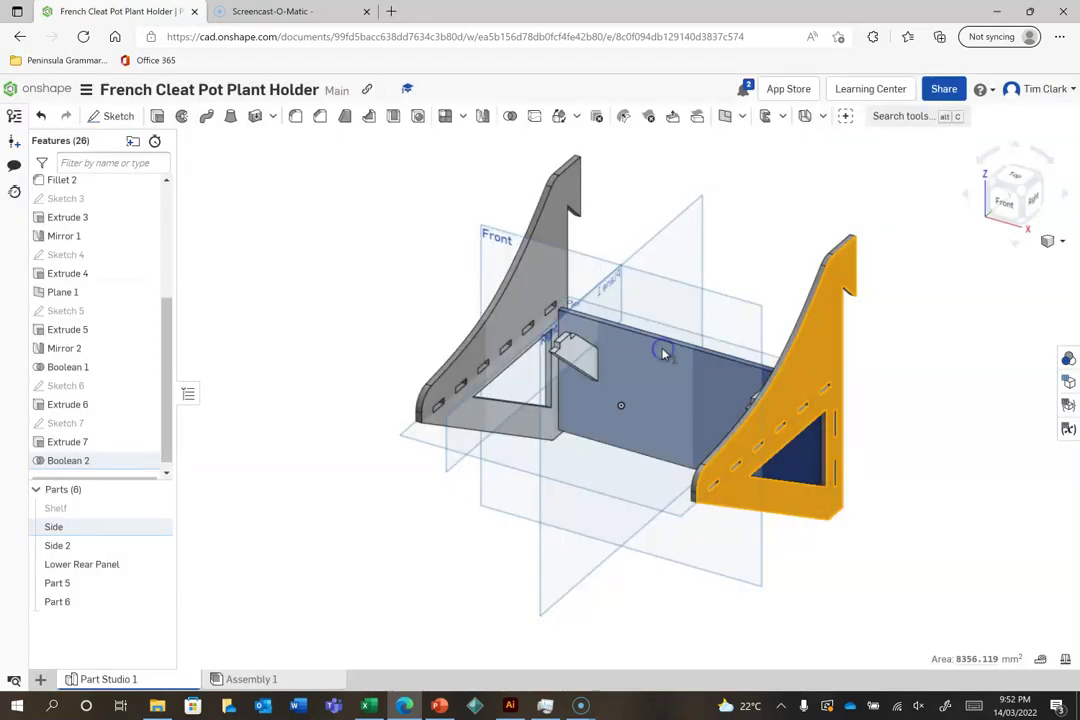
- Hide Side and export the outer face of Side 2 as a Release 14 DXF download named Pot Plant - Side 2
left_click(158, 526)
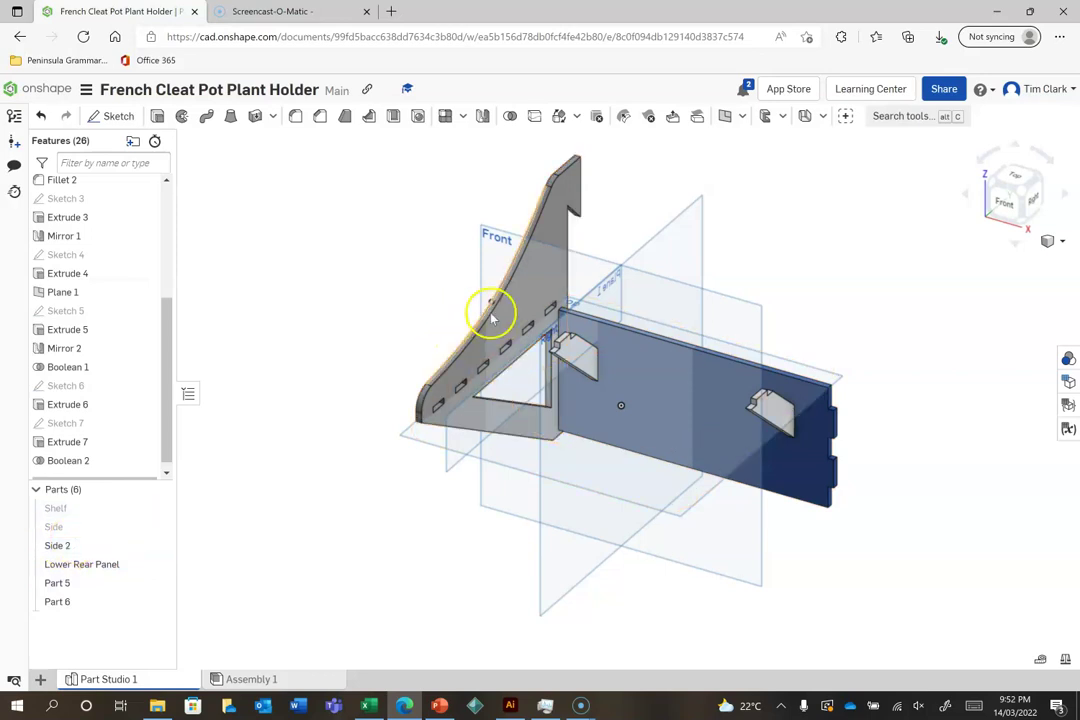
left_click_drag(997, 183, 716, 354)
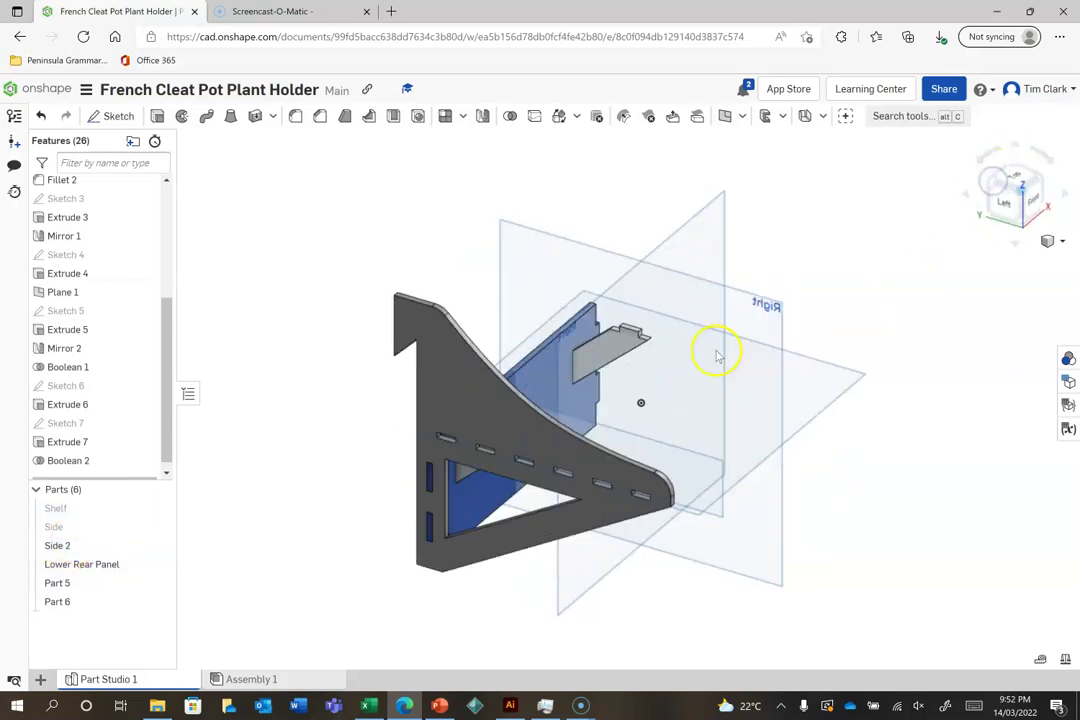
right_click(474, 392)
left_click(539, 292)
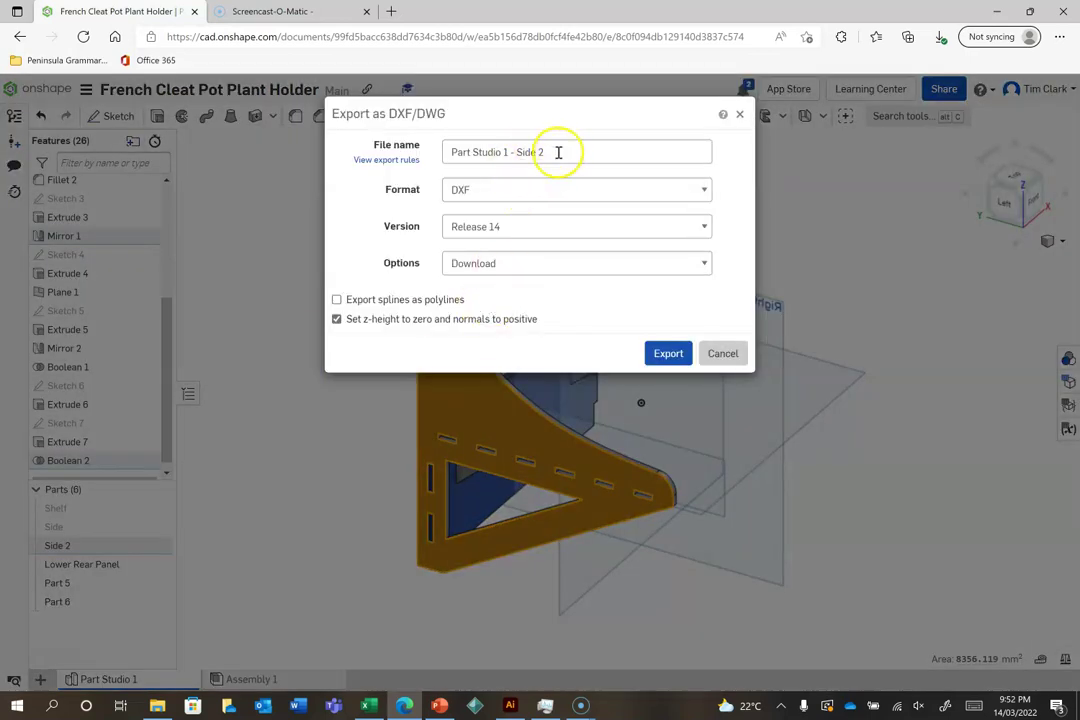
left_click_drag(508, 152, 434, 150)
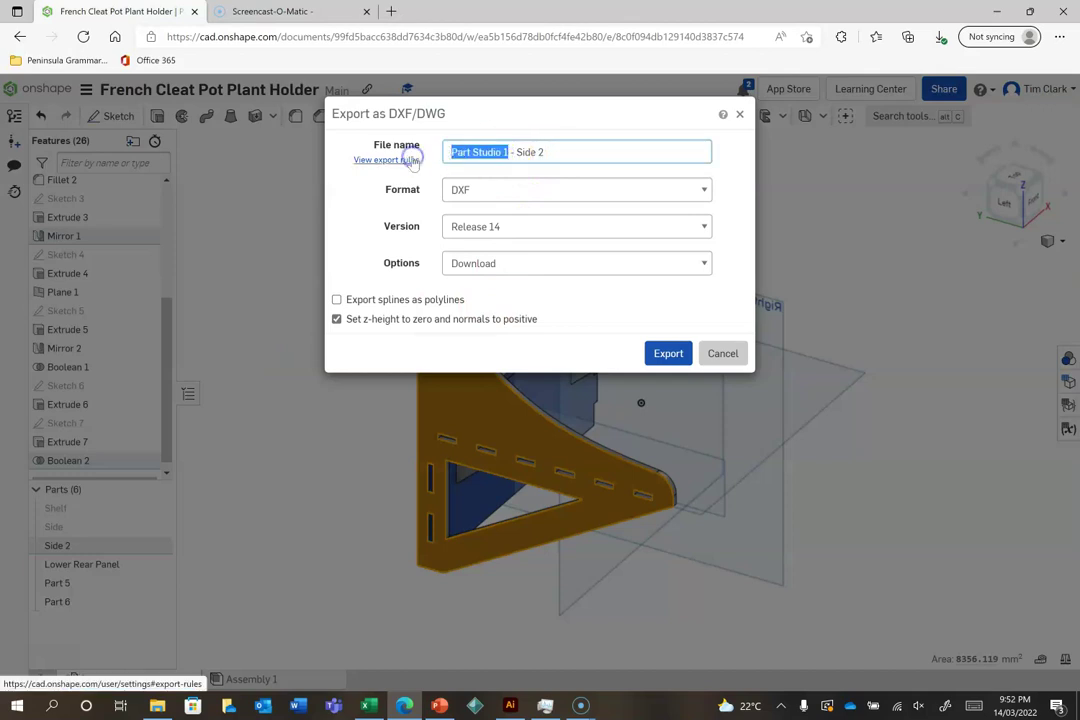
type("Po")
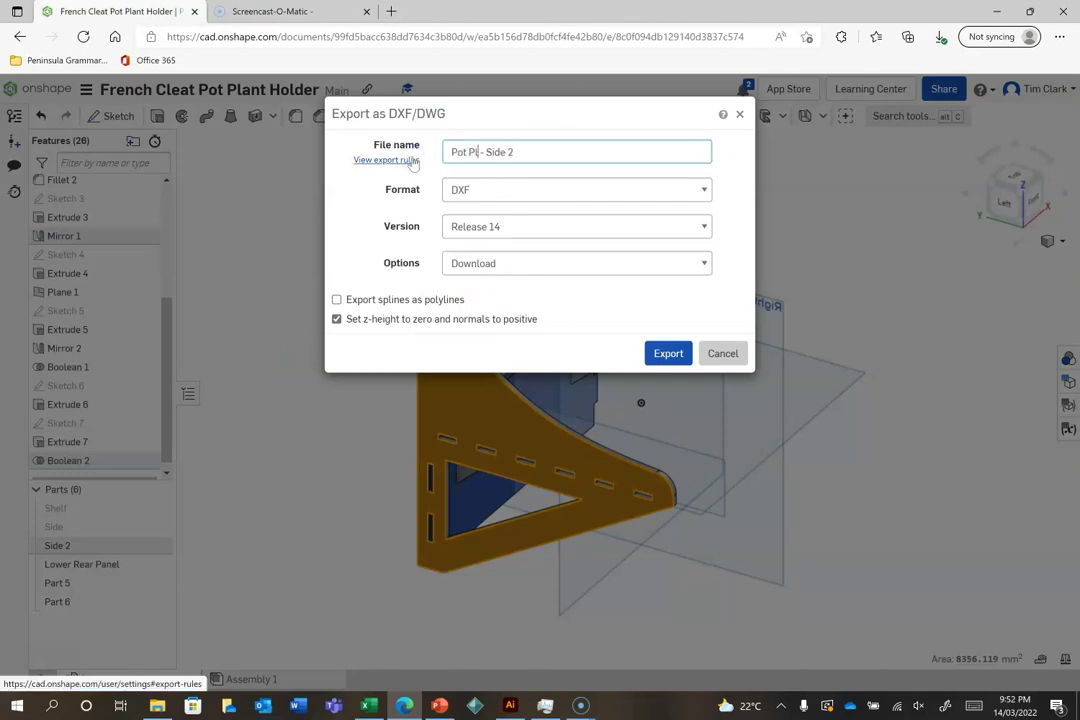
left_click(668, 353)
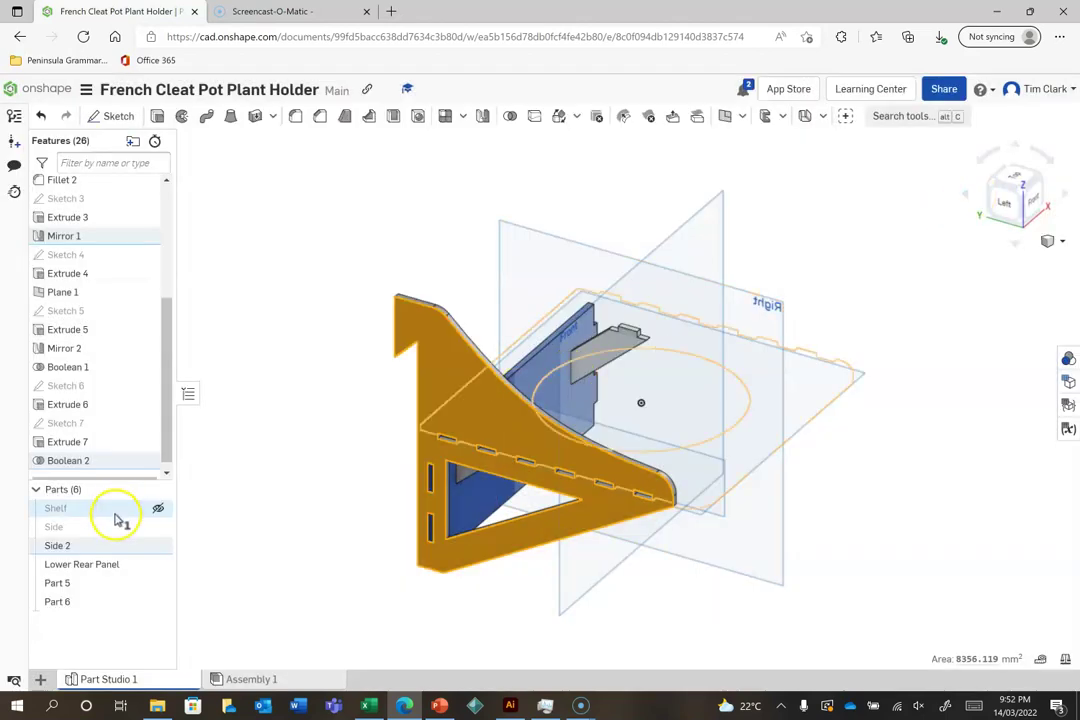
- Hide Side 2 and export the Lower Rear Panel's front face as a Release 14 DXF download named Pot Plant - Lower Rear Panel
left_click(158, 546)
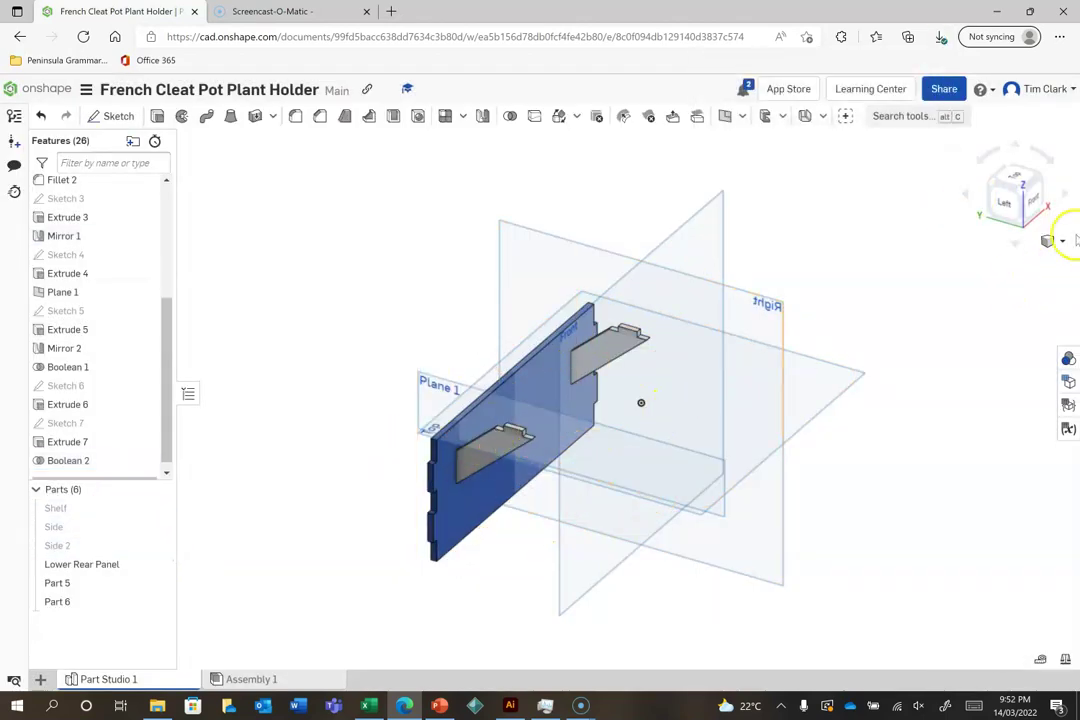
left_click(1040, 183)
left_click(1024, 181)
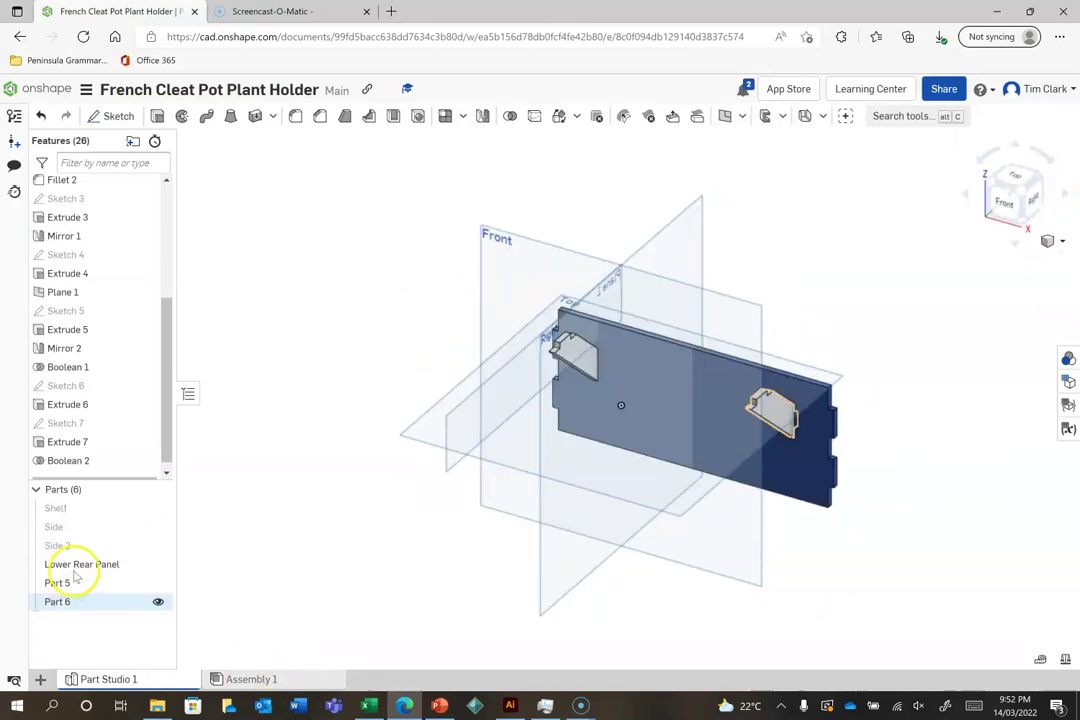
right_click(676, 400)
left_click(733, 326)
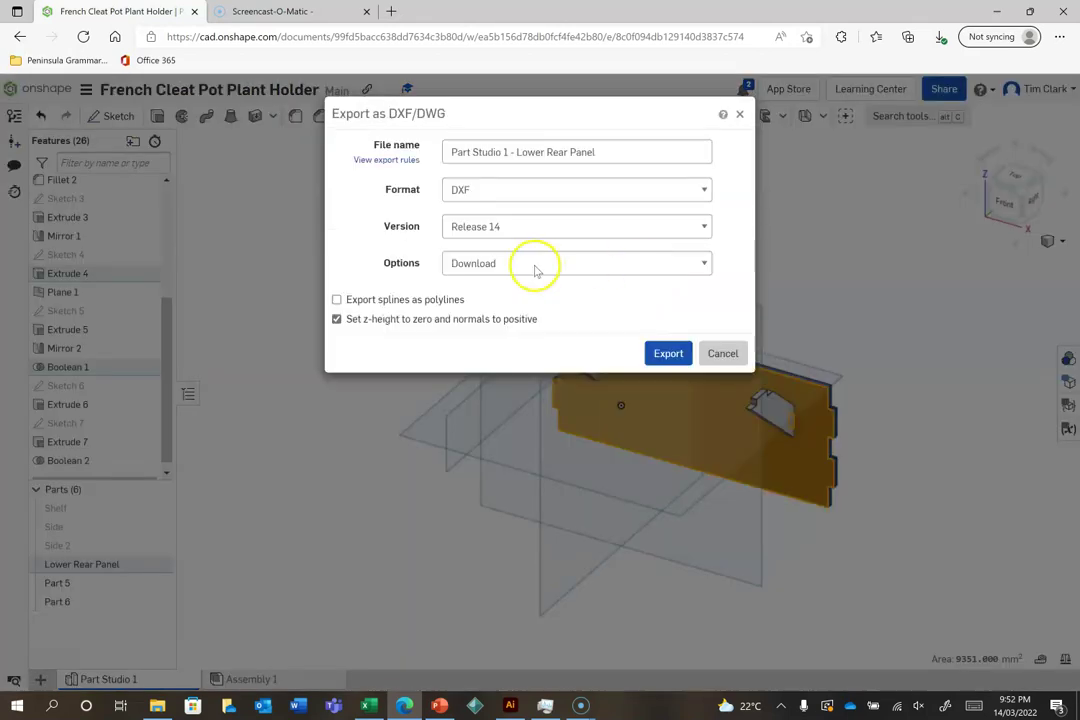
left_click_drag(508, 152, 410, 162)
type("Pot Plant")
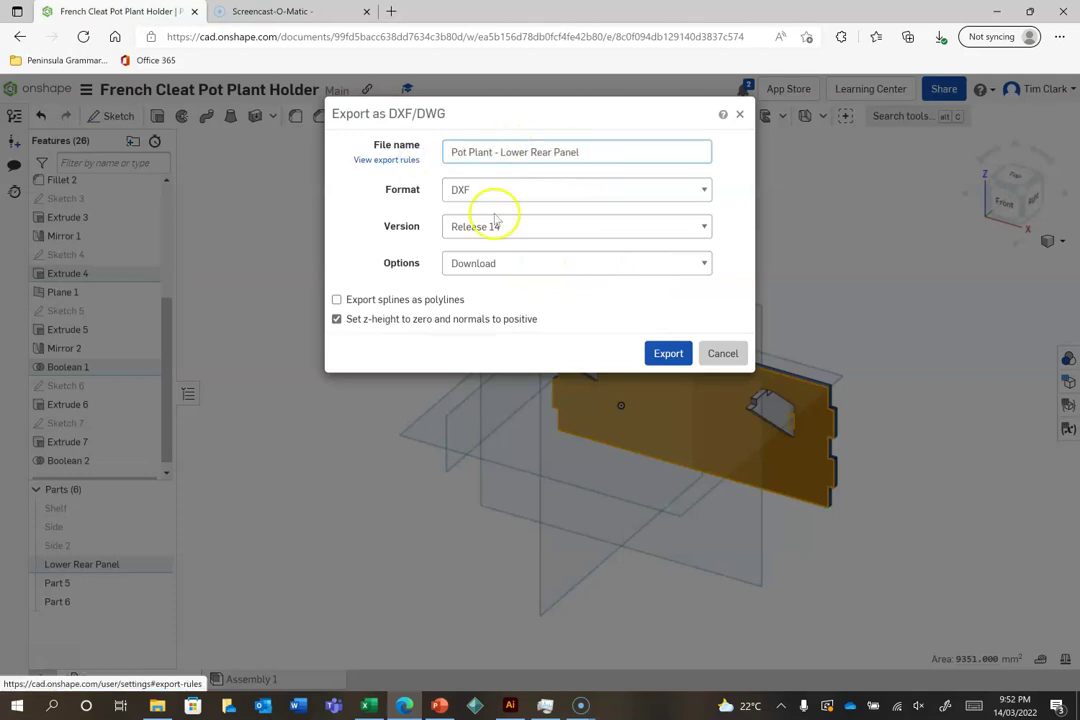
left_click(660, 354)
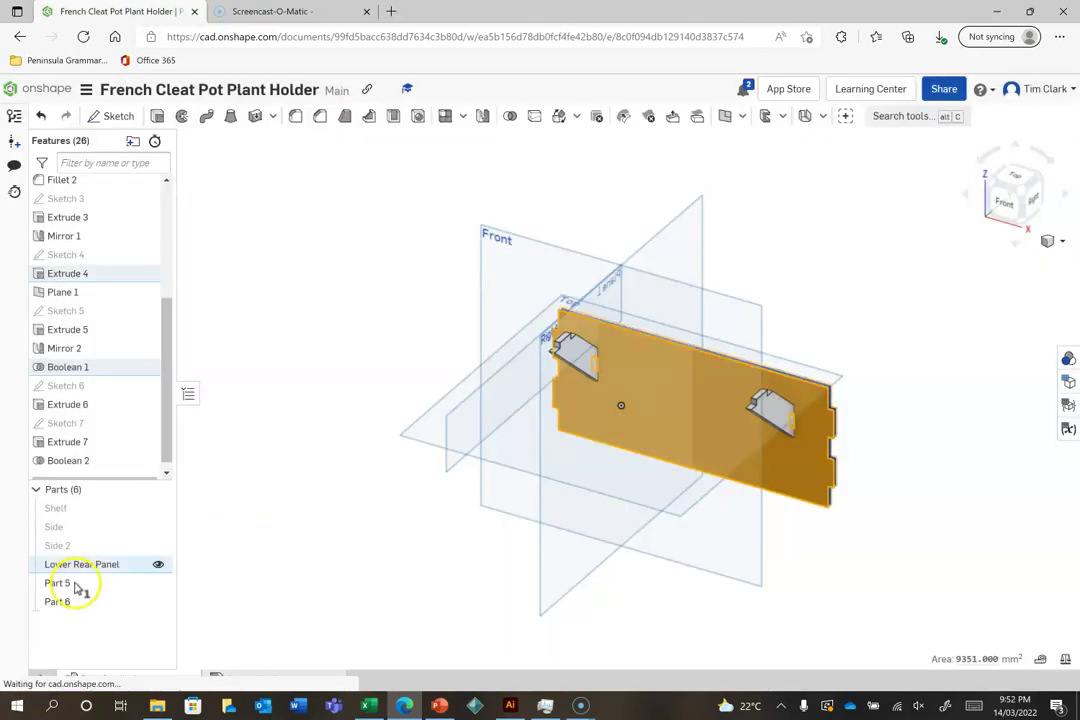
- Hide the Lower Rear Panel and export the large face of Part 6 as a Release 14 DXF download named Pot Plant Bracket 1
left_click(158, 567)
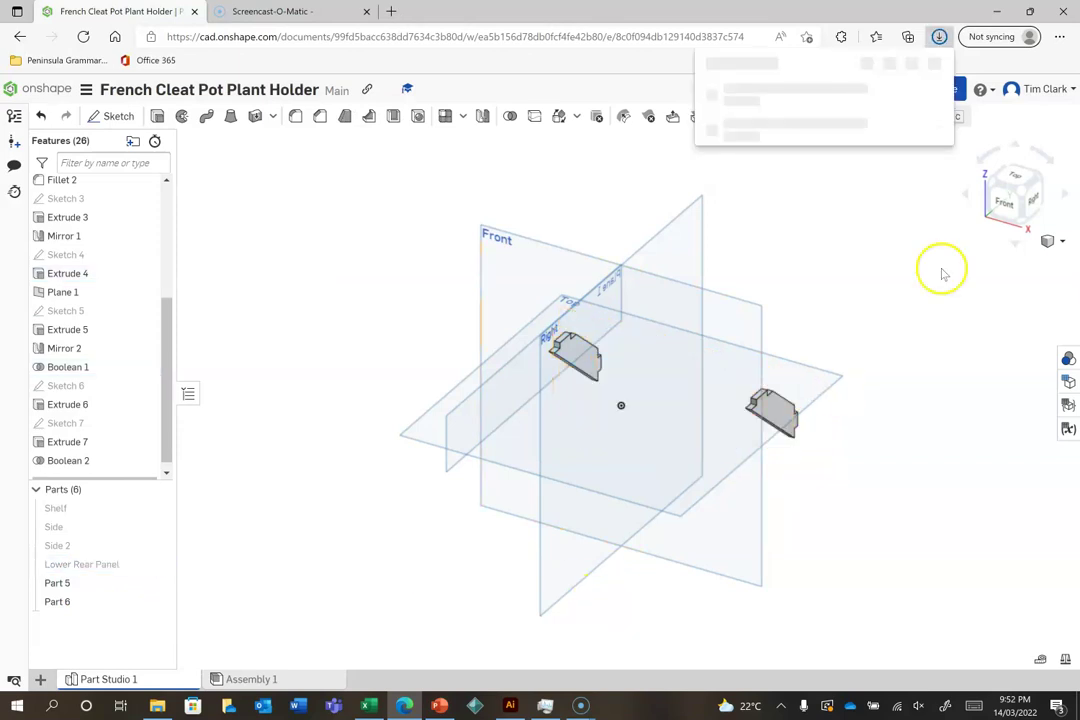
left_click(776, 416)
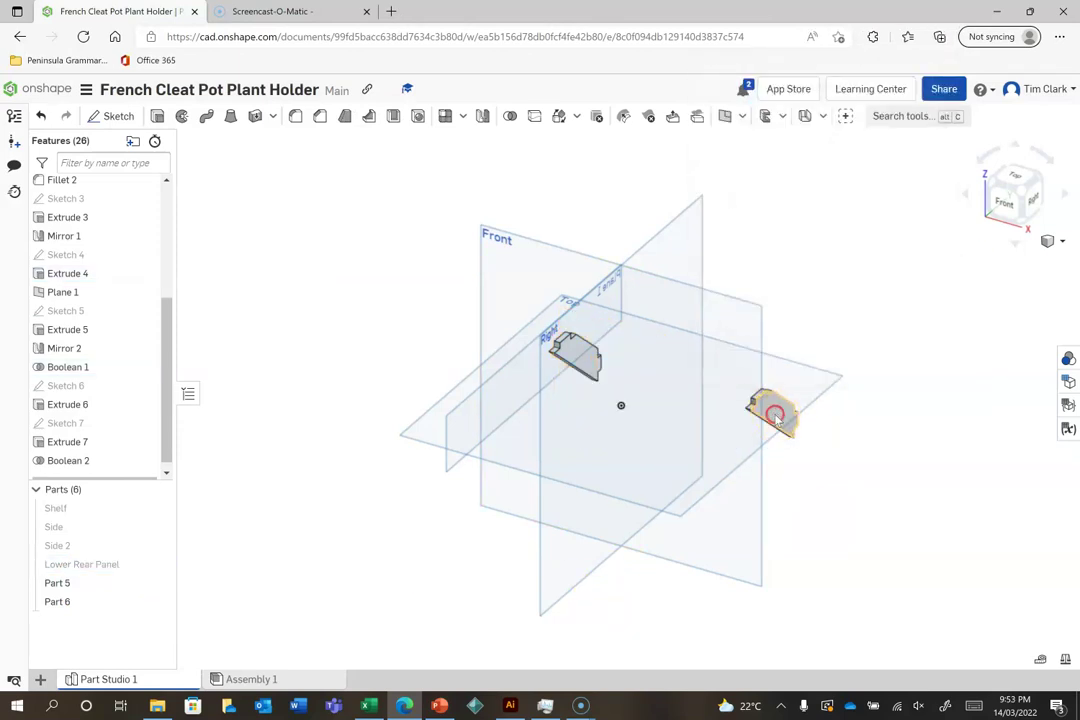
right_click(776, 416)
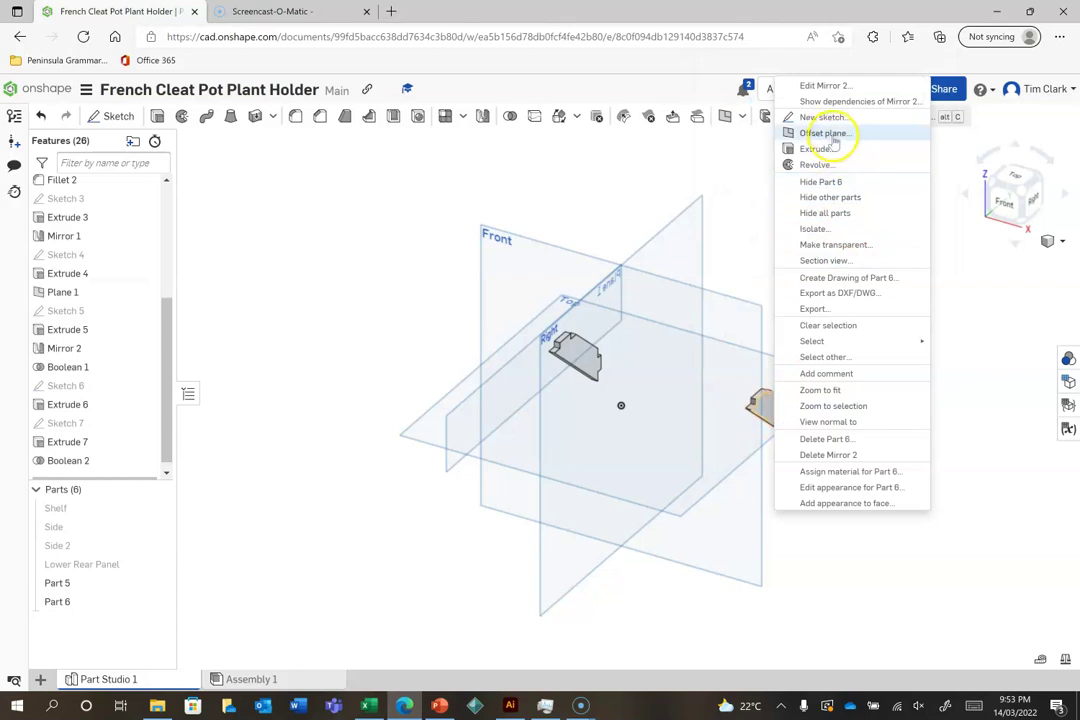
left_click(820, 293)
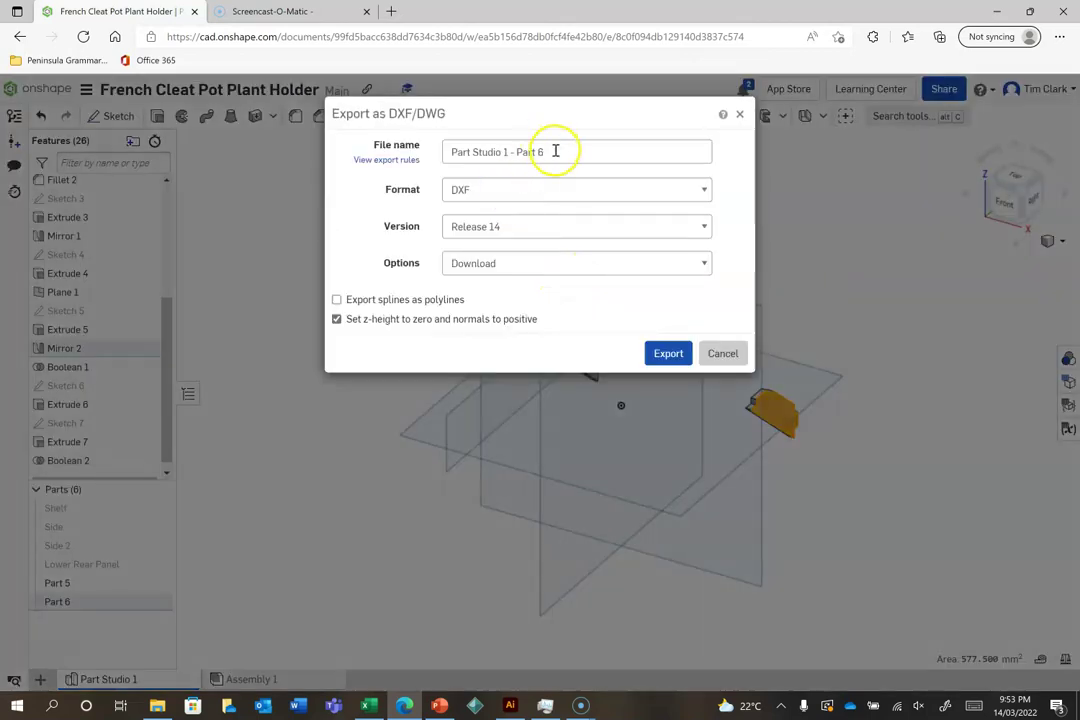
left_click_drag(558, 151, 422, 160)
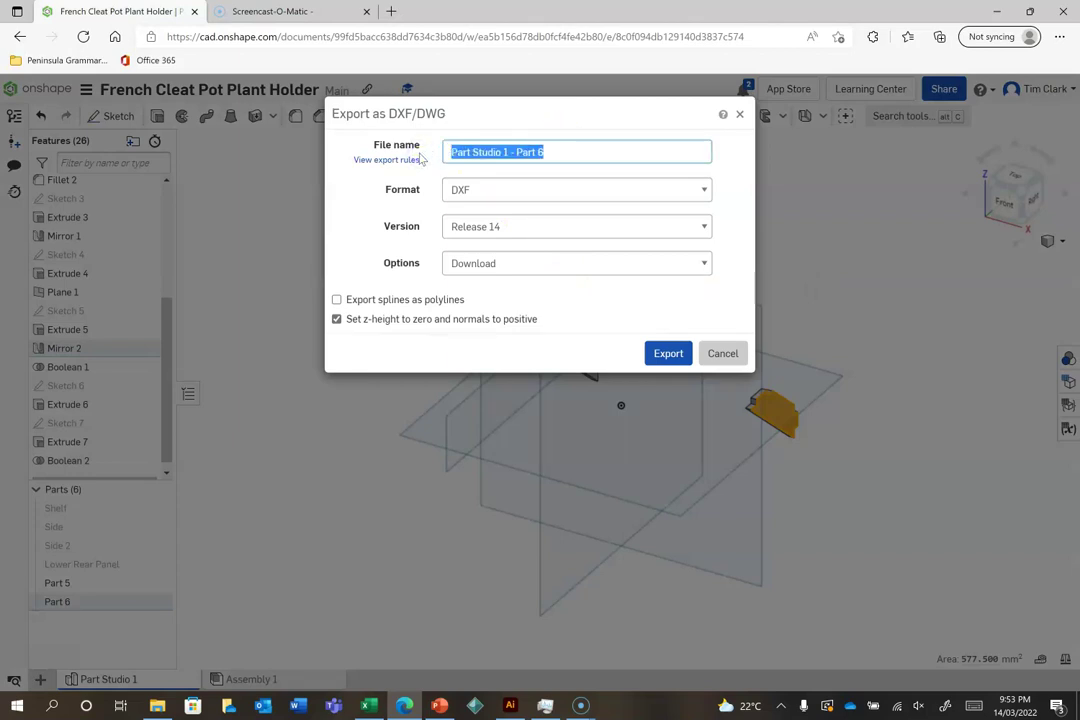
type("Pot Plant Bracket 1")
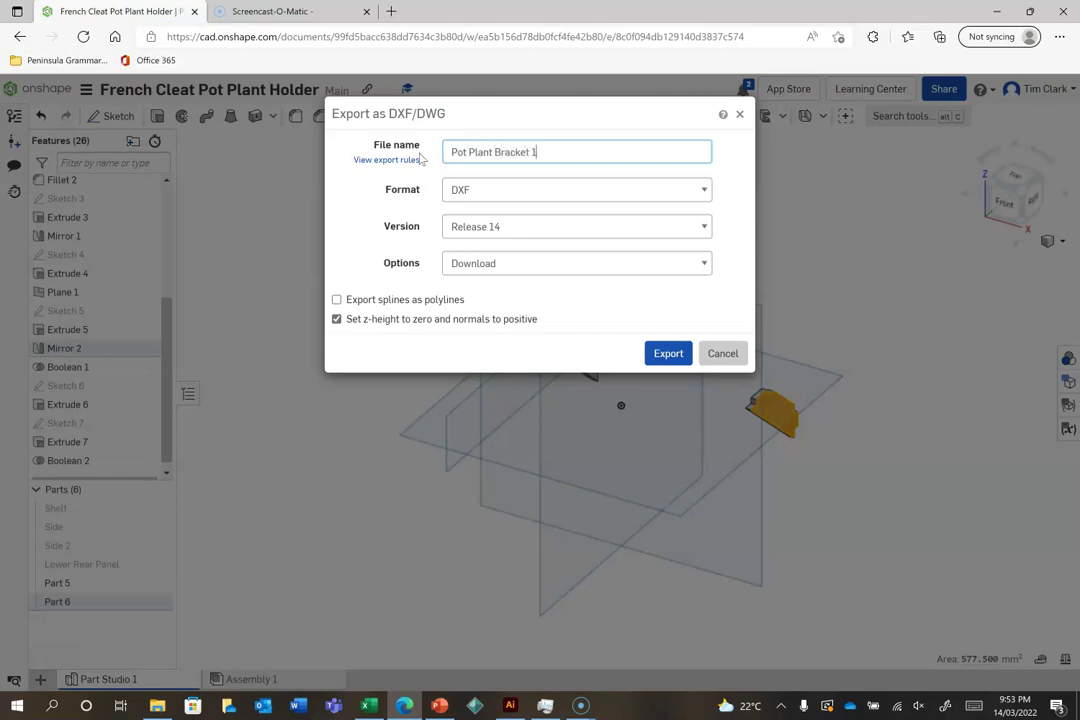
left_click(664, 352)
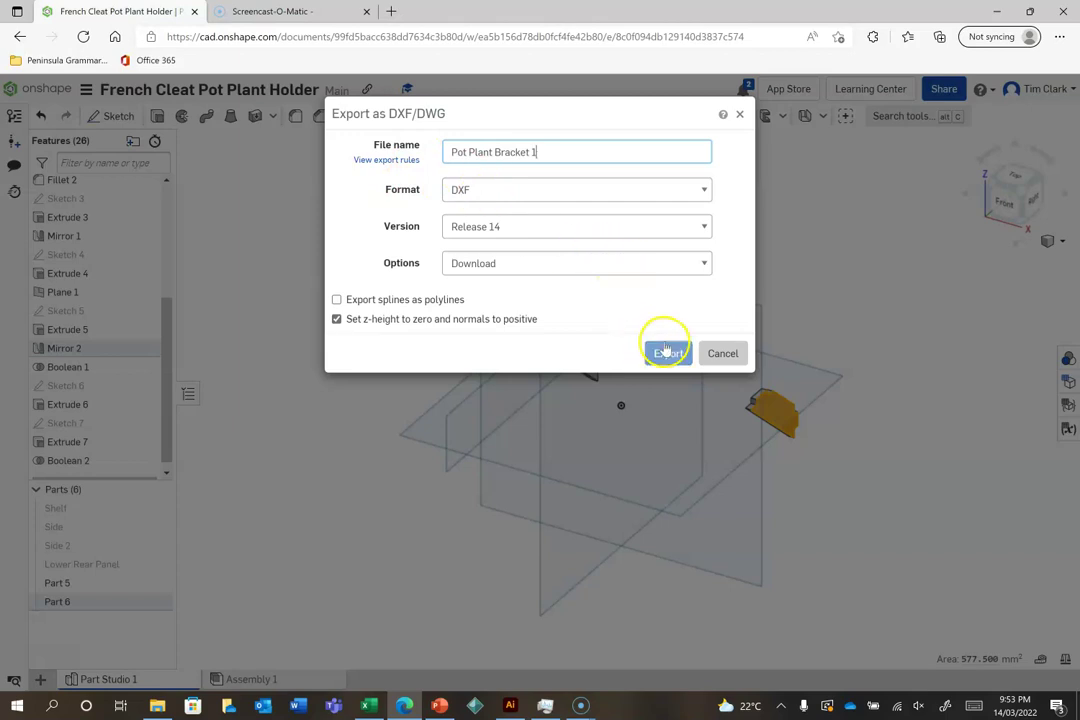
left_click(766, 402)
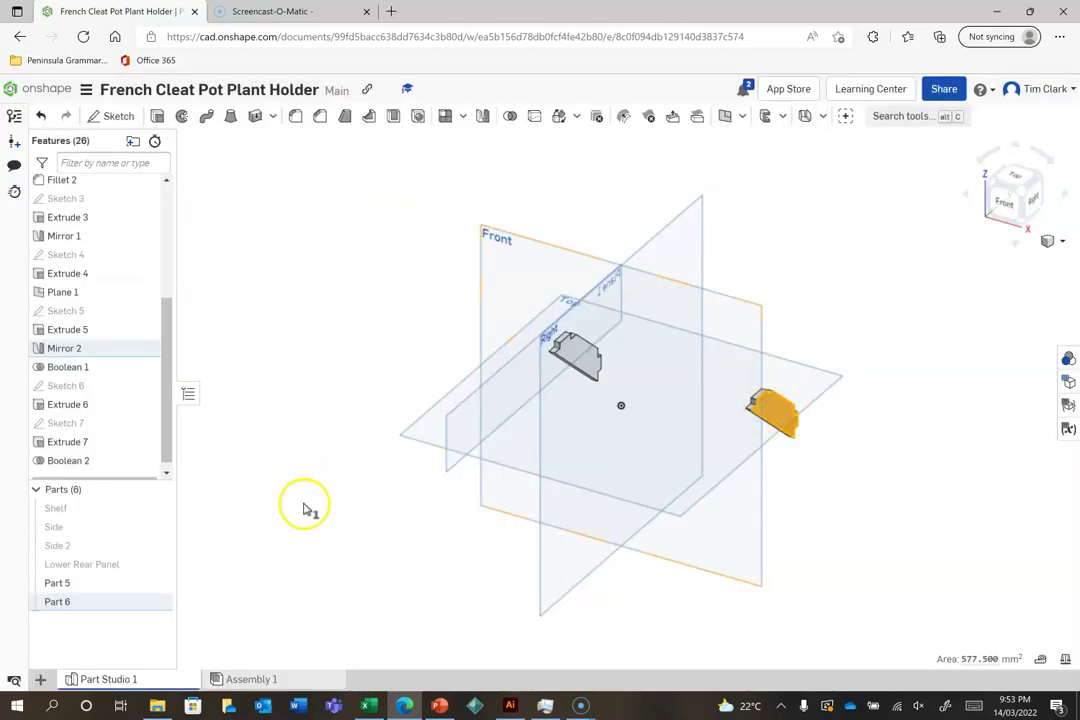
- Hide Part 6 and export the large face of Part 5 as a Release 14 DXF download named Pot Plant - Support 2
left_click(127, 598)
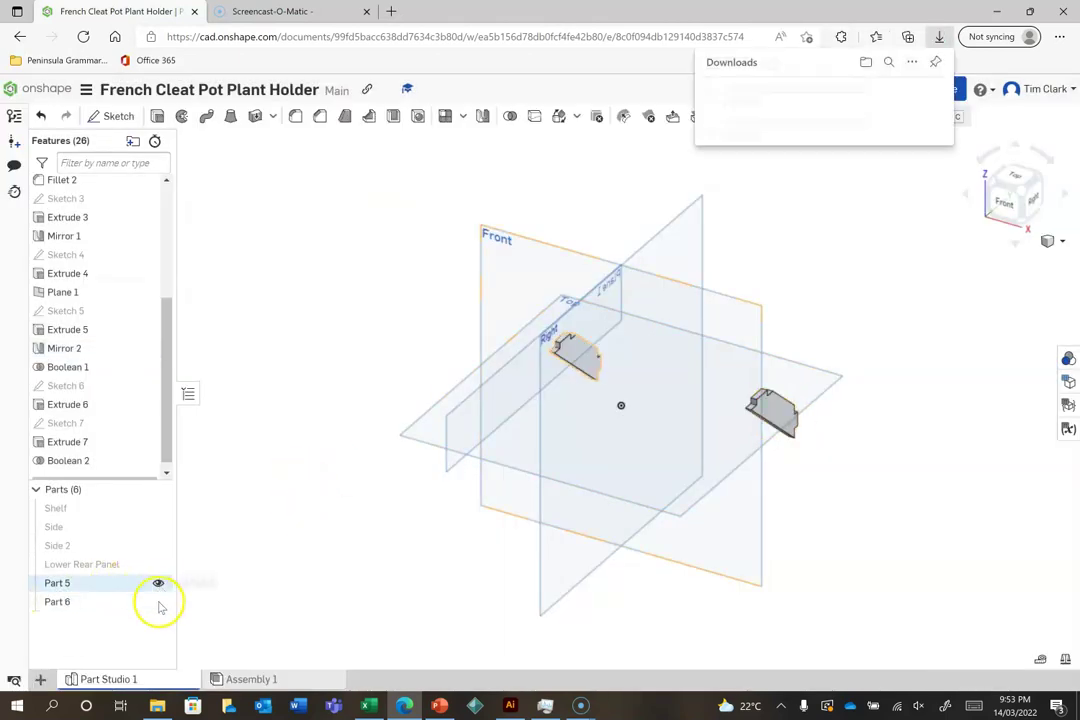
left_click(156, 601)
left_click(590, 355)
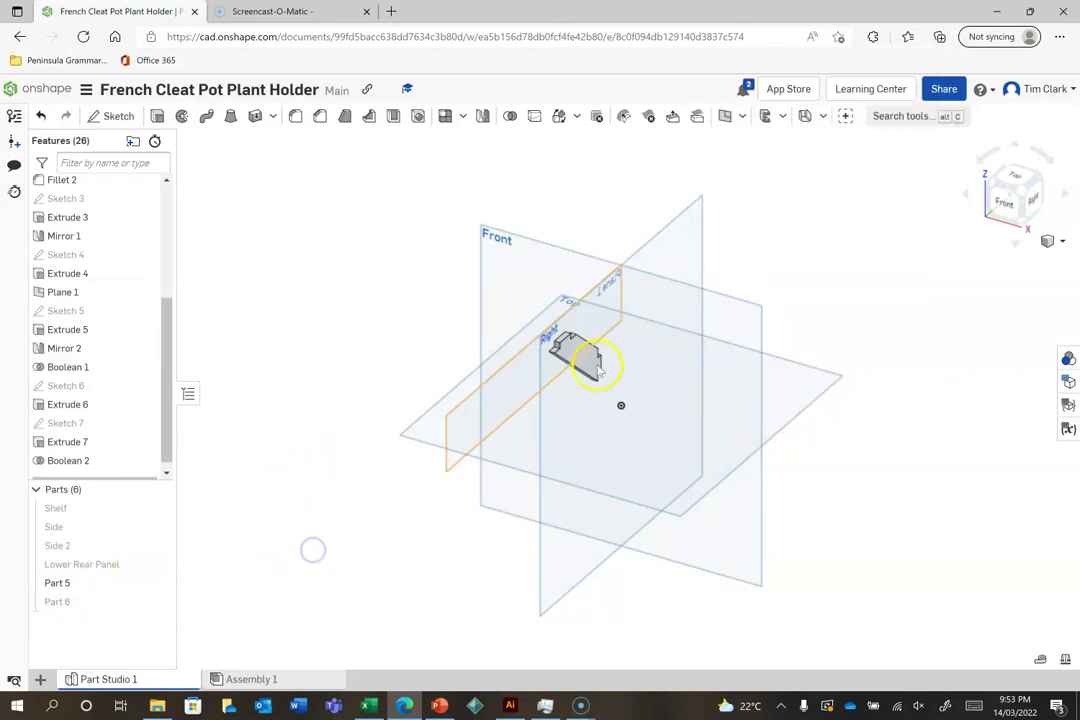
right_click(583, 352)
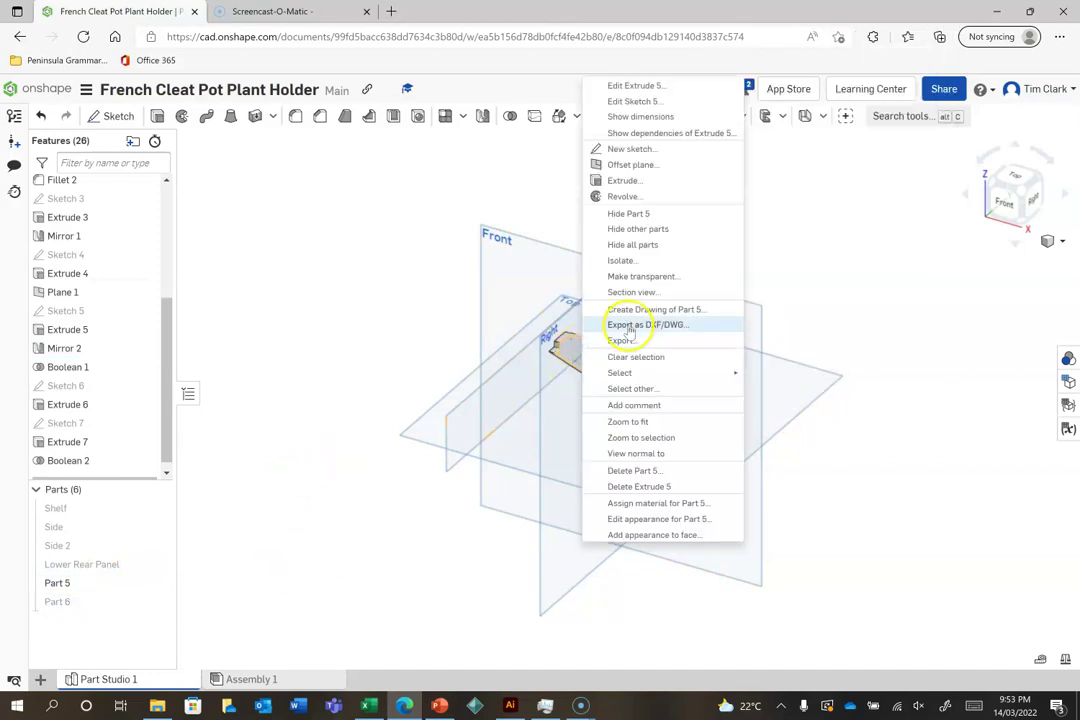
left_click(622, 323)
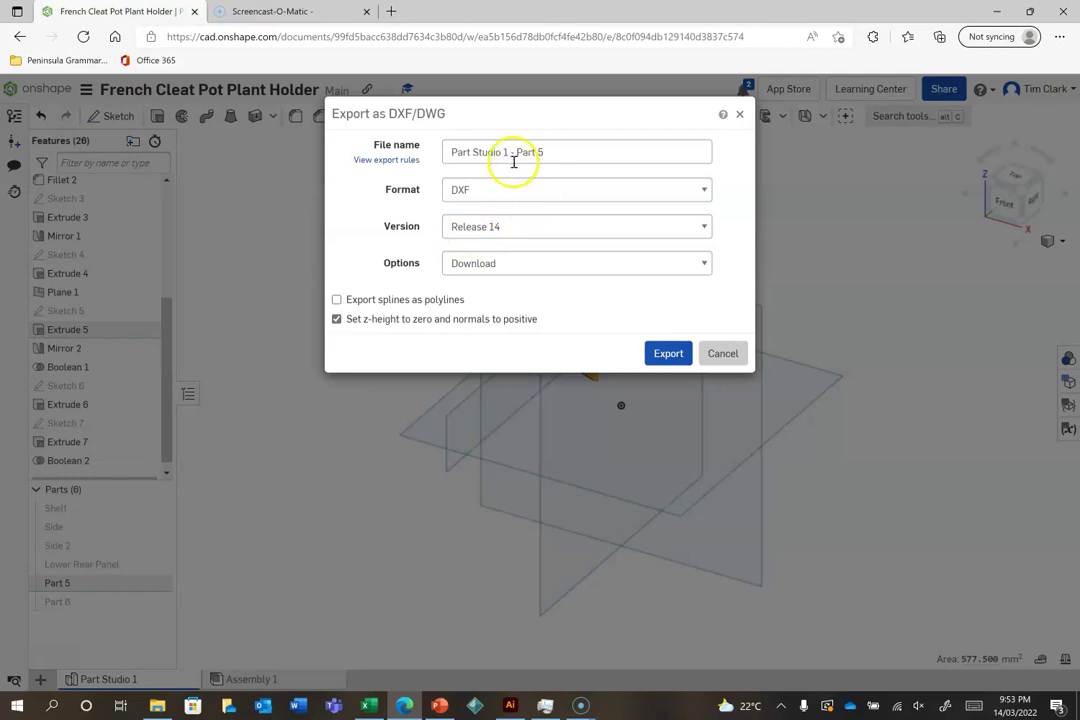
left_click_drag(543, 152, 448, 152)
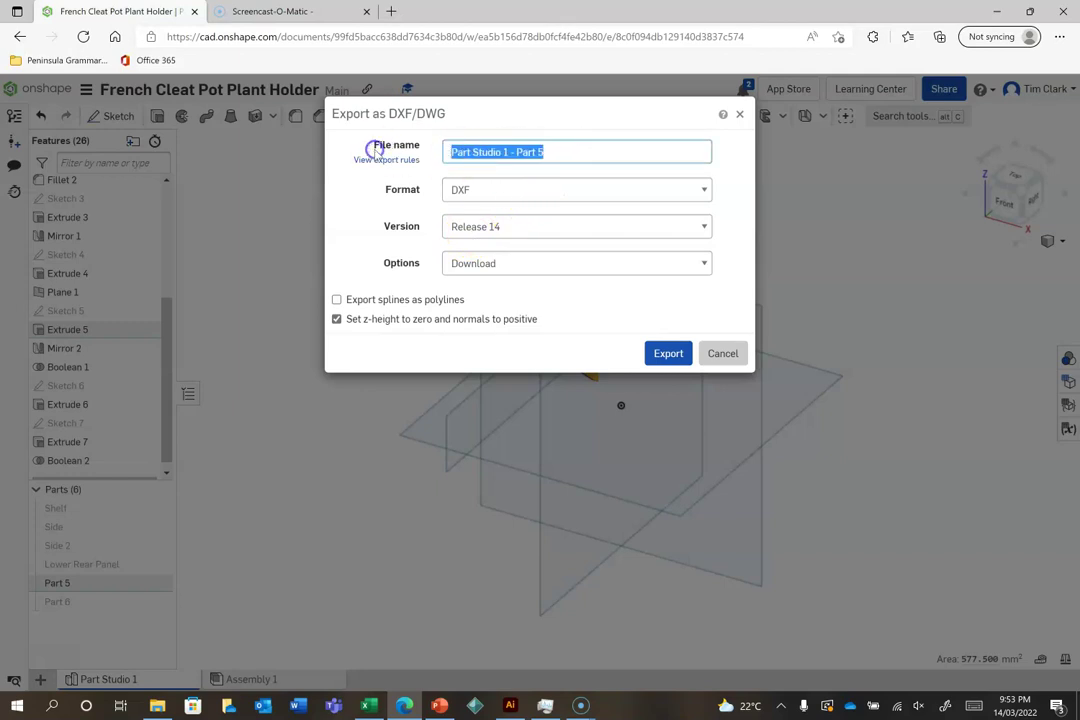
type("Pot Plant - Support 2")
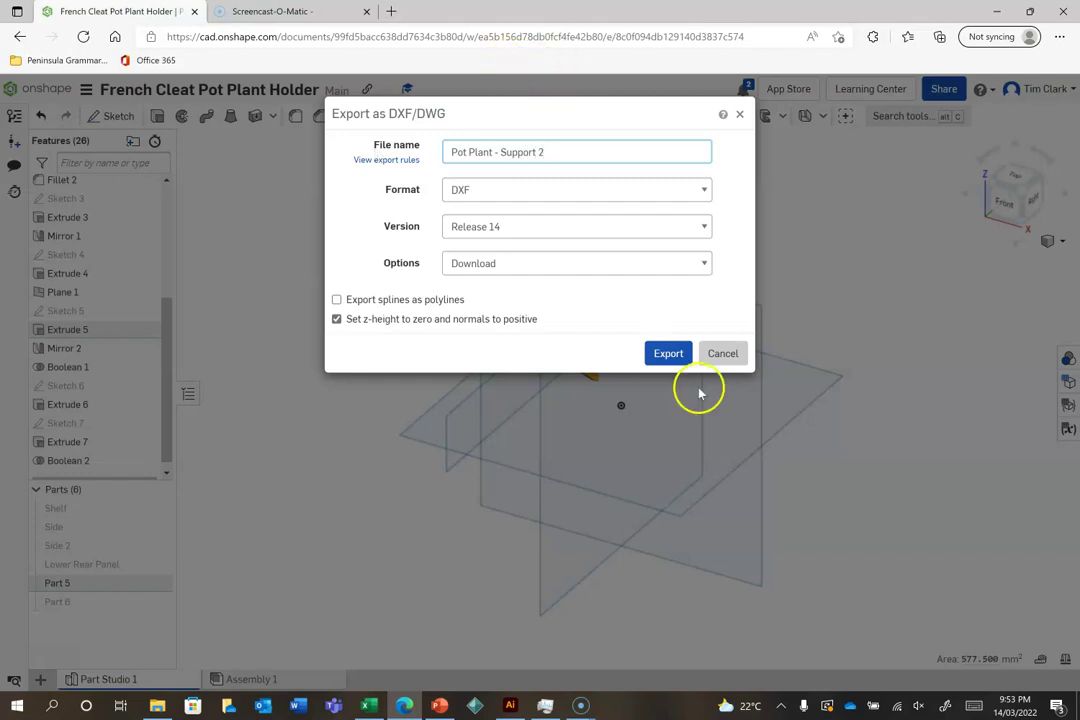
left_click(668, 353)
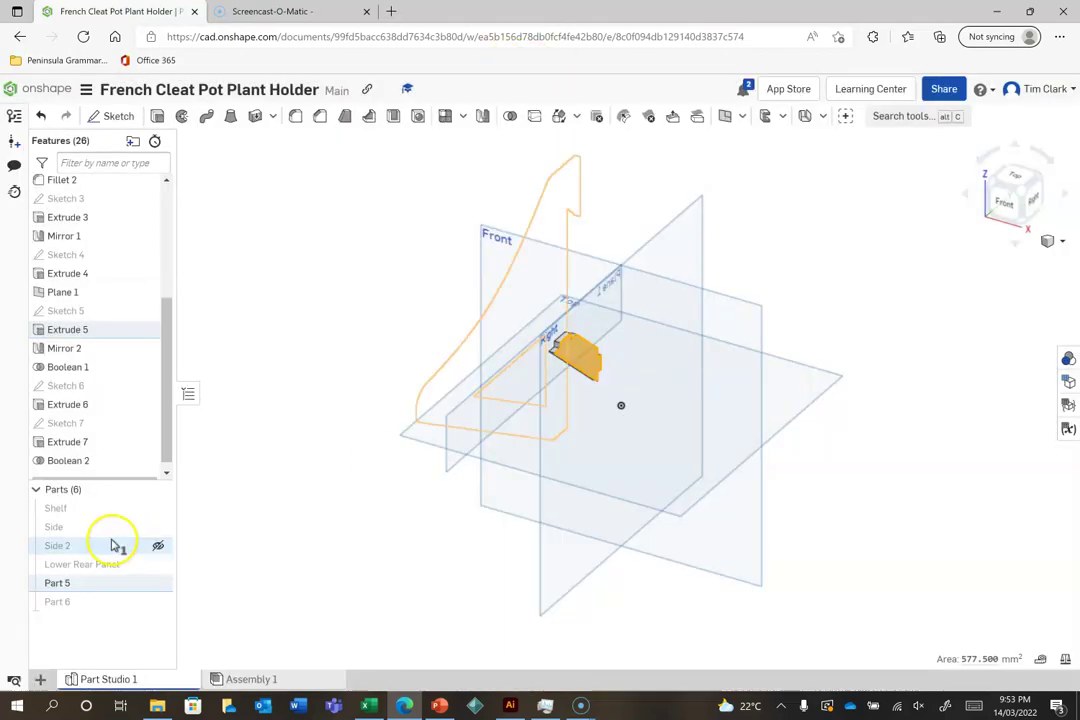
- Hide Part 5, then show all the parts of the pot plant holder again
left_click(120, 583)
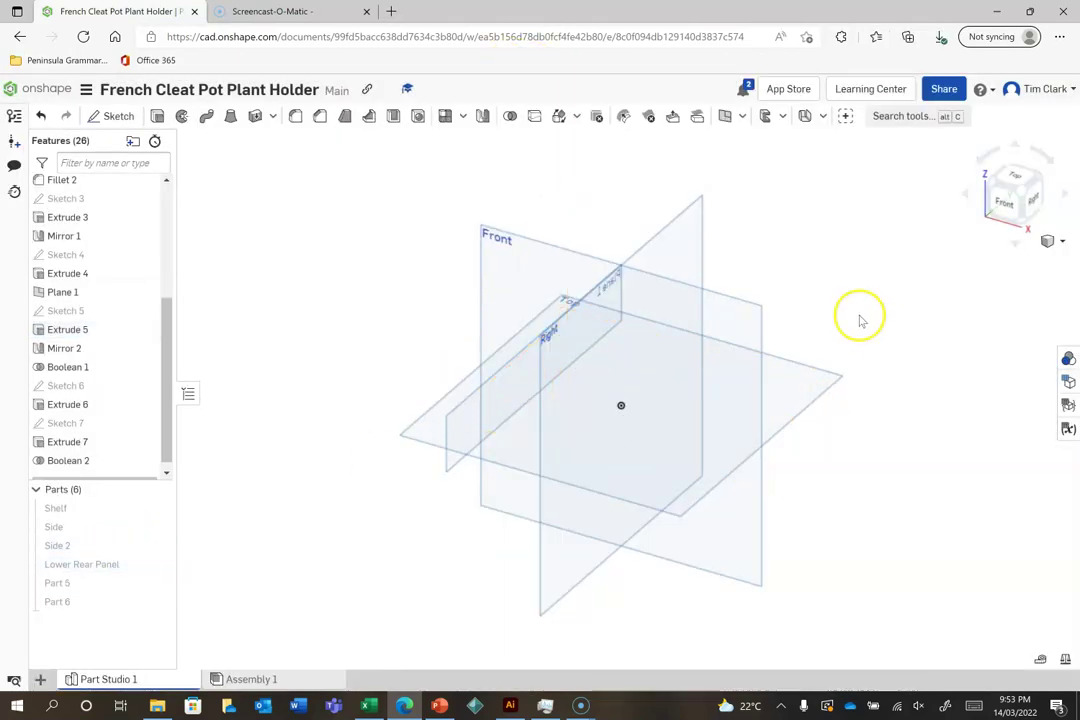
left_click(156, 601)
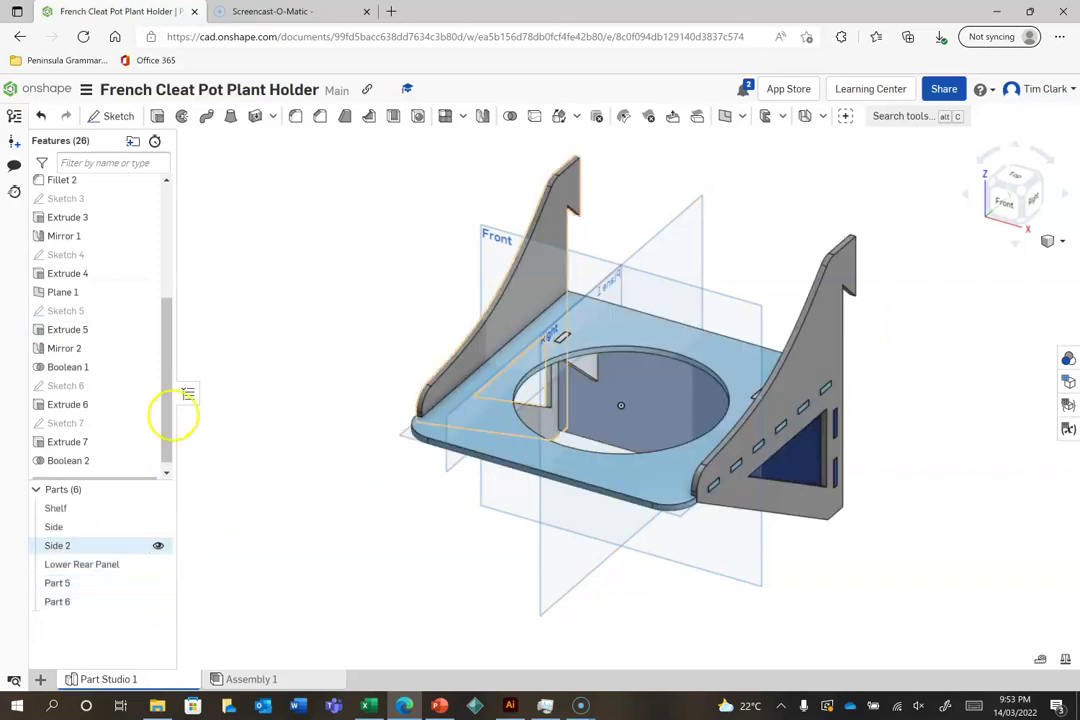
left_click_drag(165, 428, 166, 241)
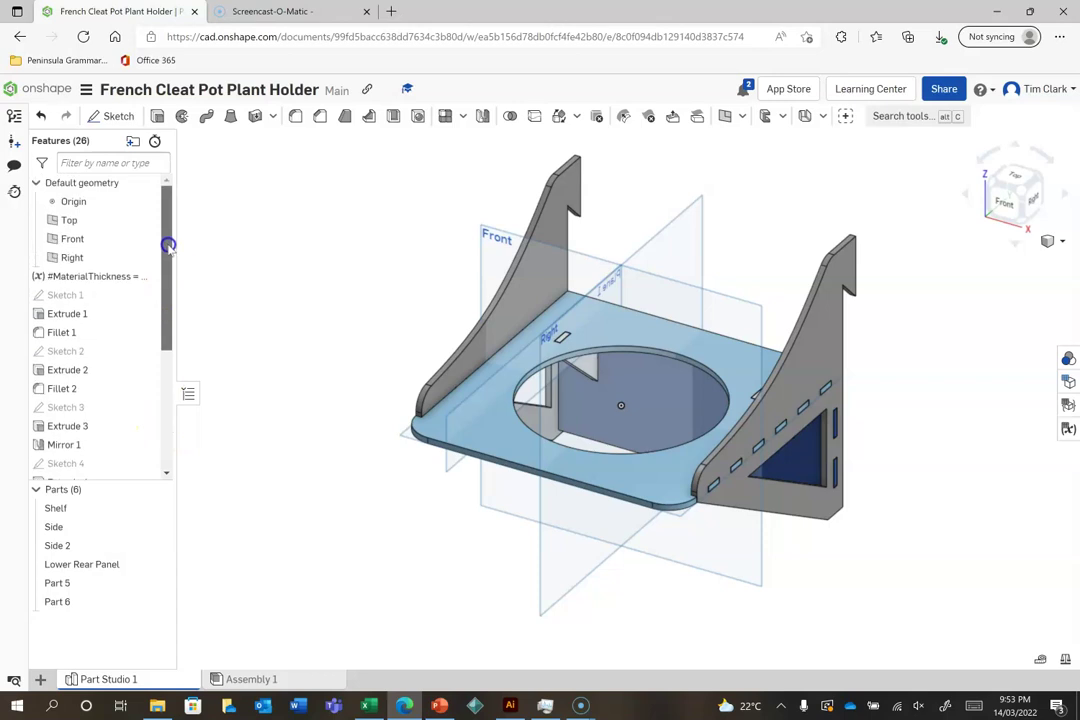
- Hide the Top, Front and Right planes and set the MaterialThickness variable to 2.8 mm
left_click(146, 220)
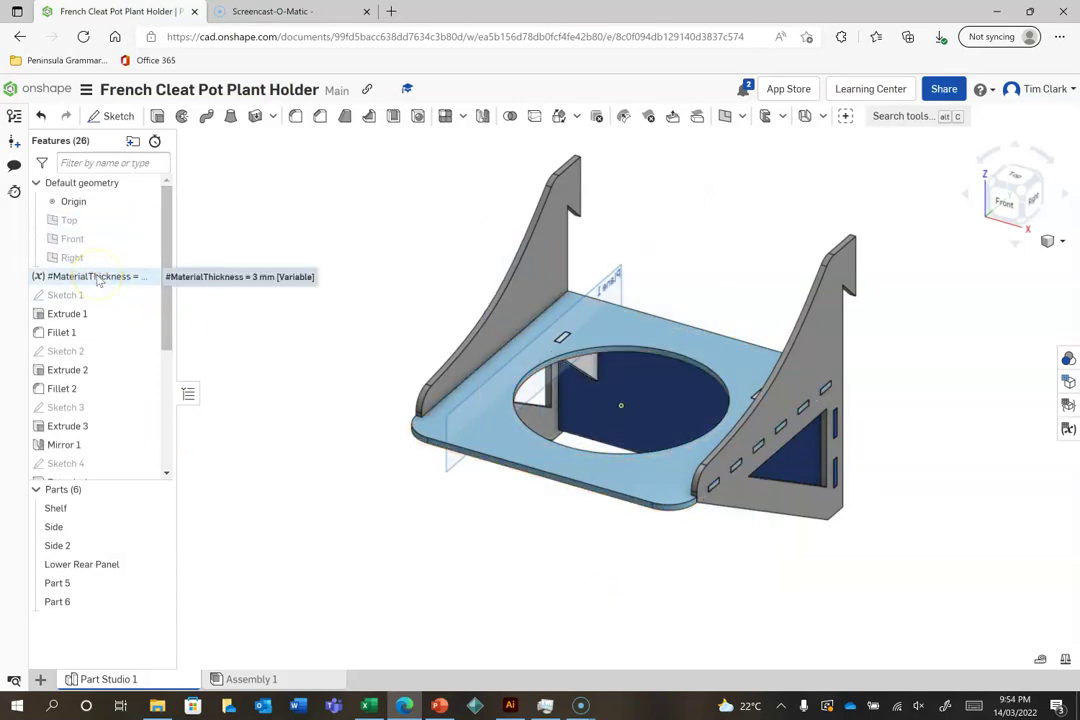
double_click(66, 277)
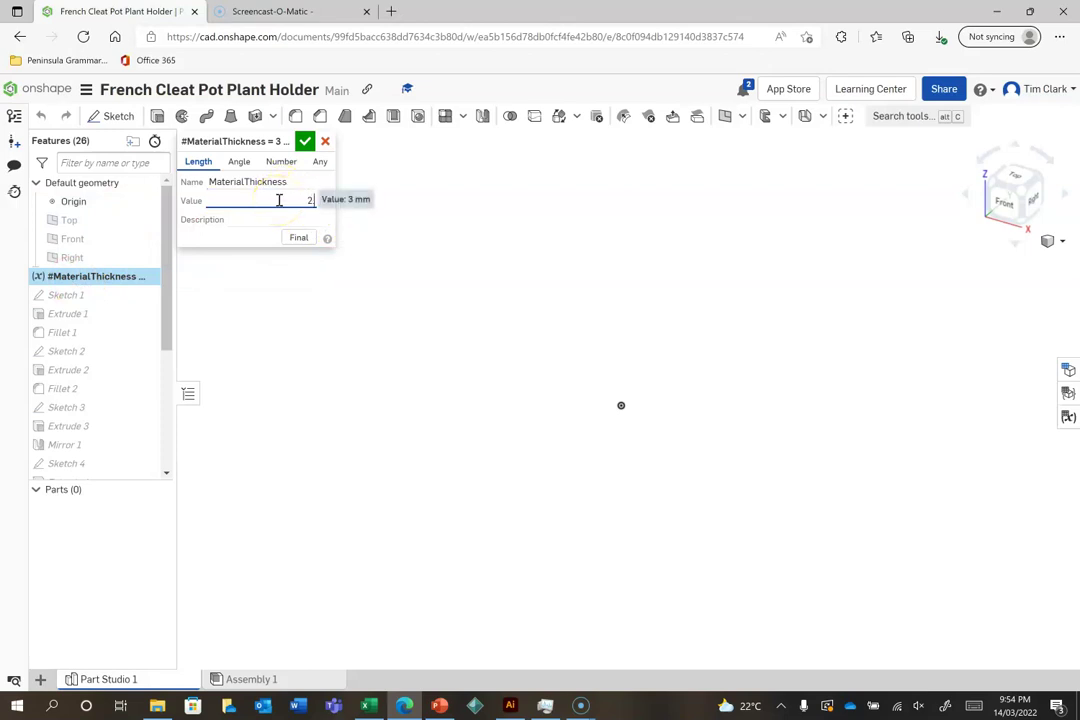
type("2.8mm")
key("Return")
left_click(306, 146)
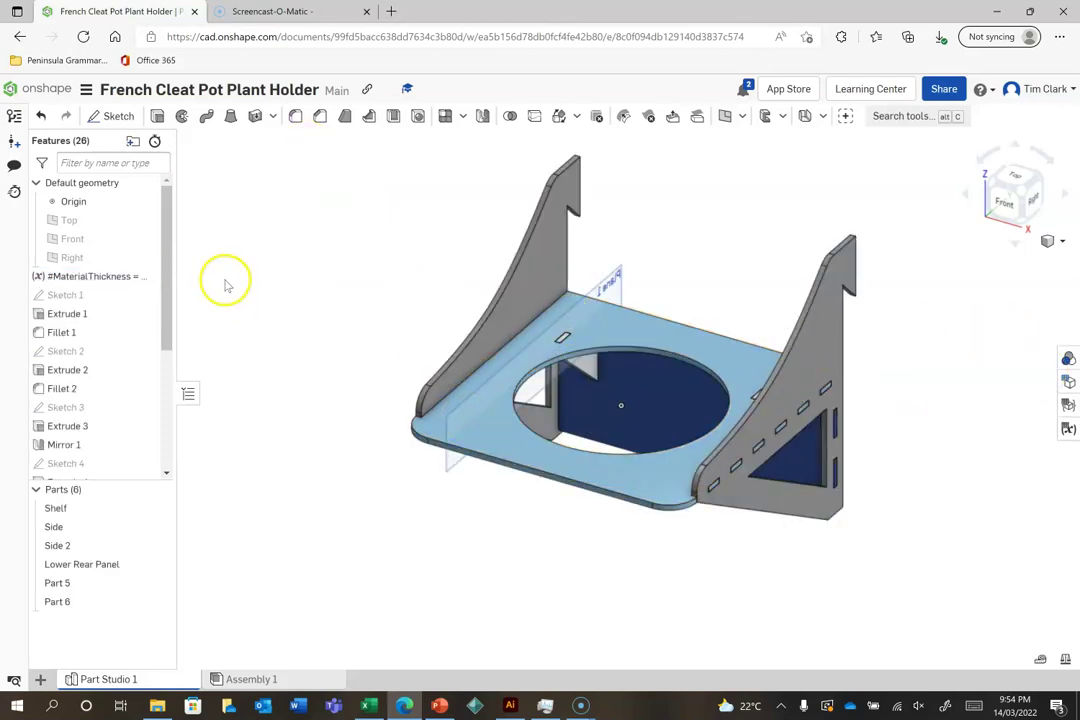
- Set the MaterialThickness variable to 6 mm
double_click(120, 277)
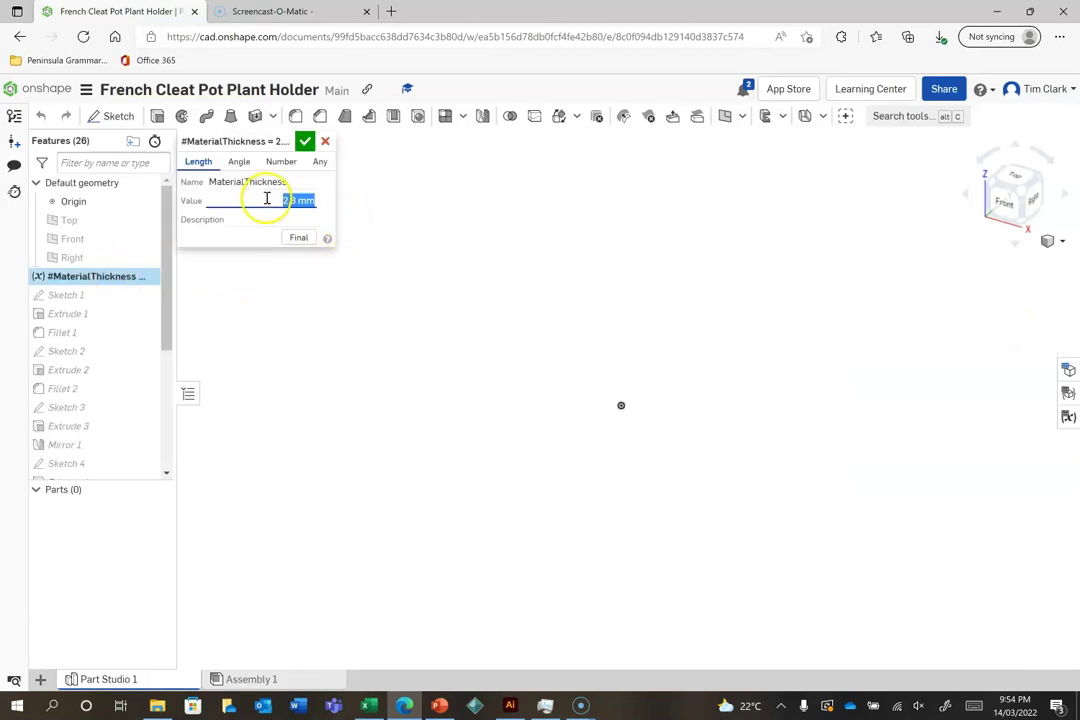
type("6")
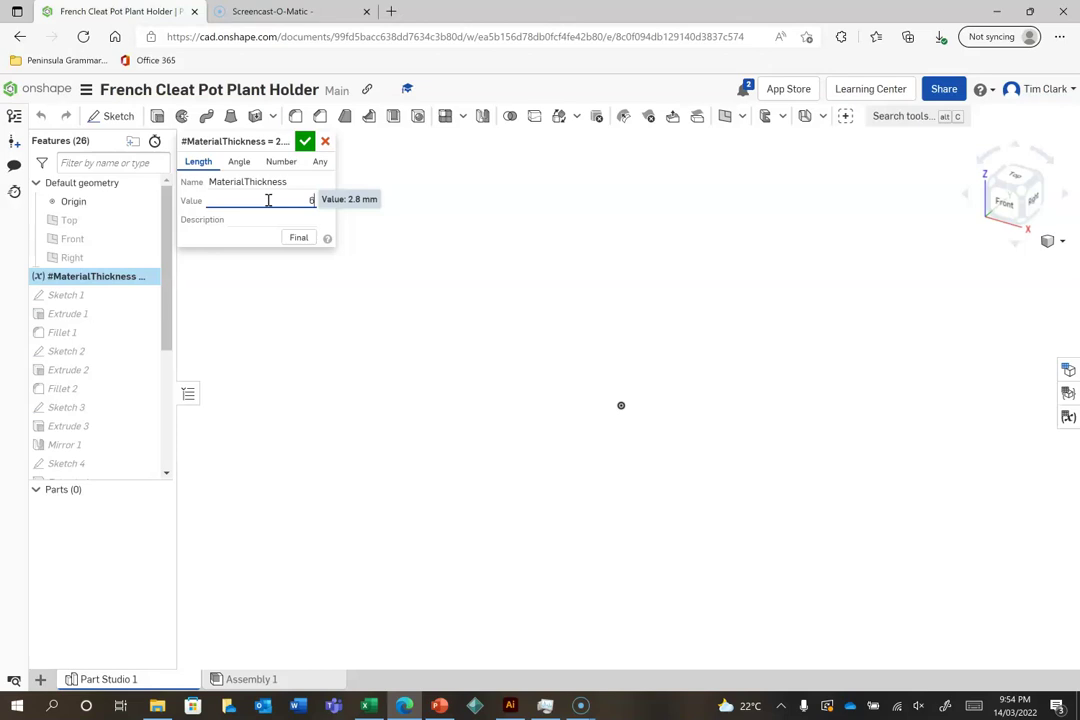
key("Return")
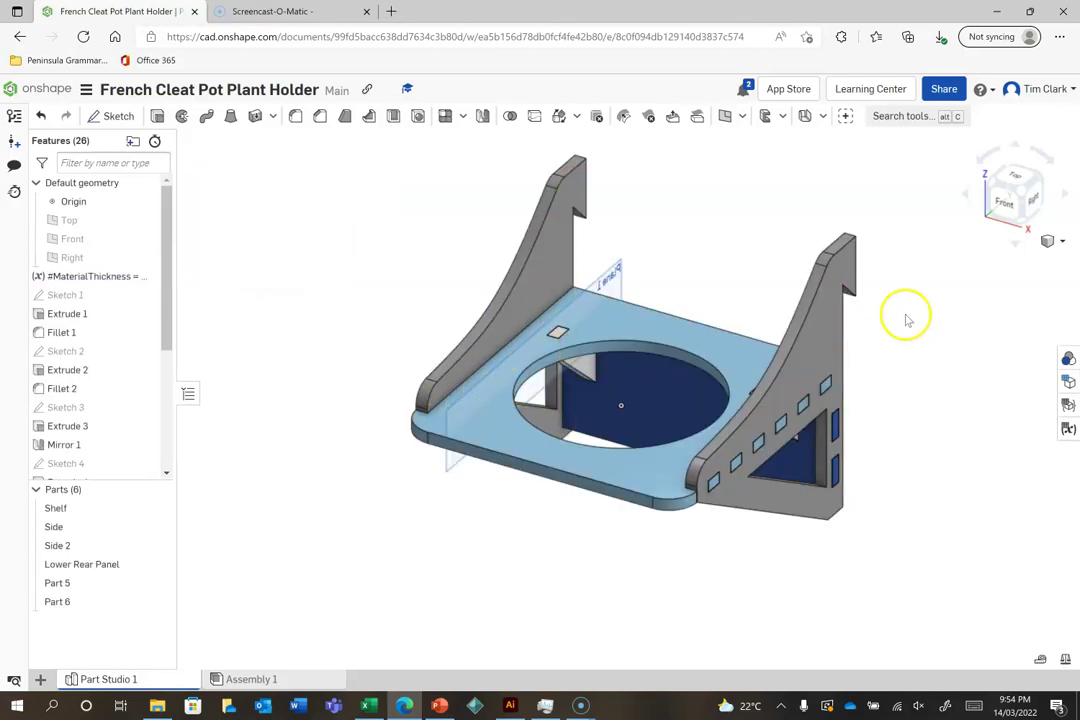
- Examine the pot plant holder's panels and slot joints from all four corners at the new material thickness
left_click(1043, 183)
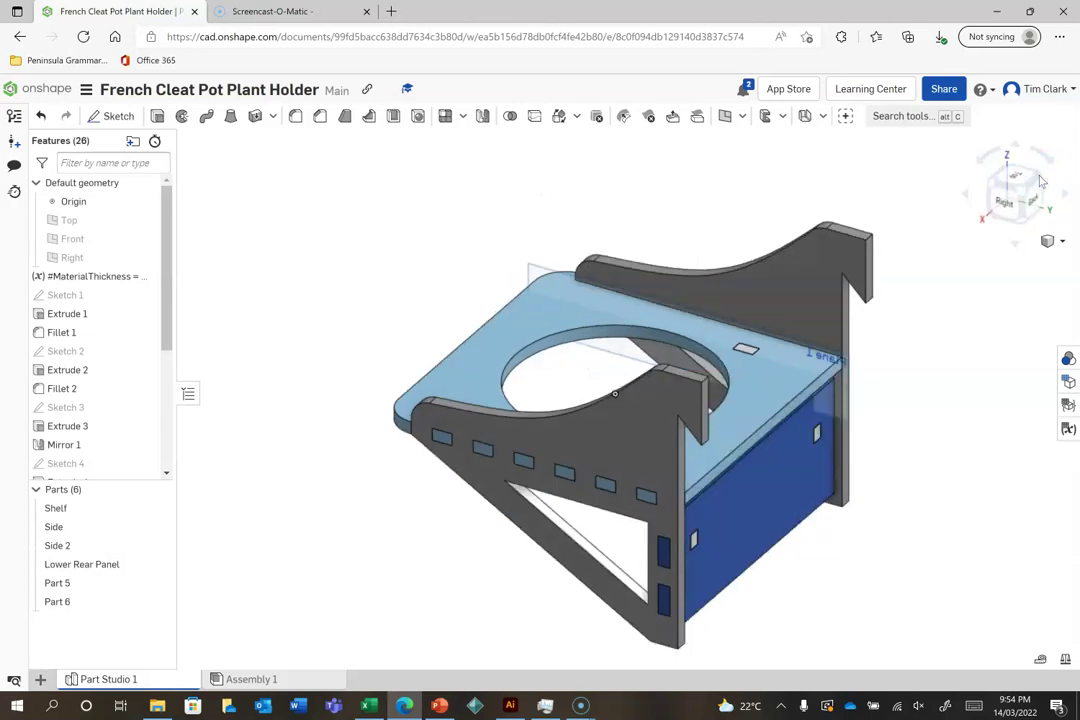
left_click(1043, 183)
left_click(1043, 183)
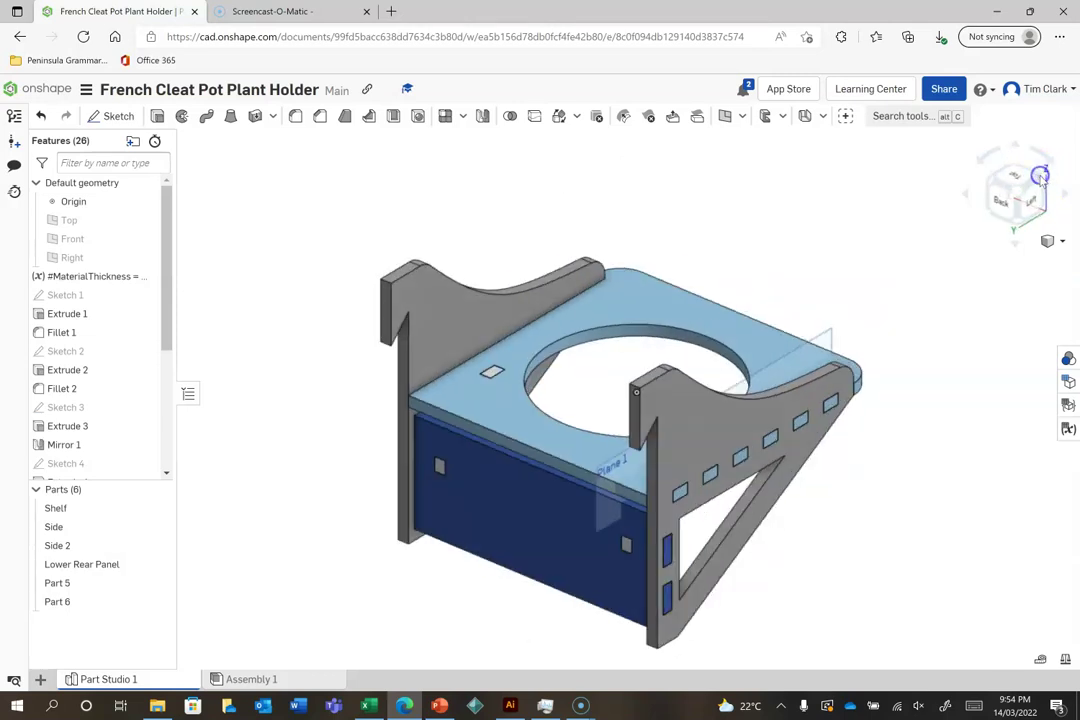
left_click(1043, 183)
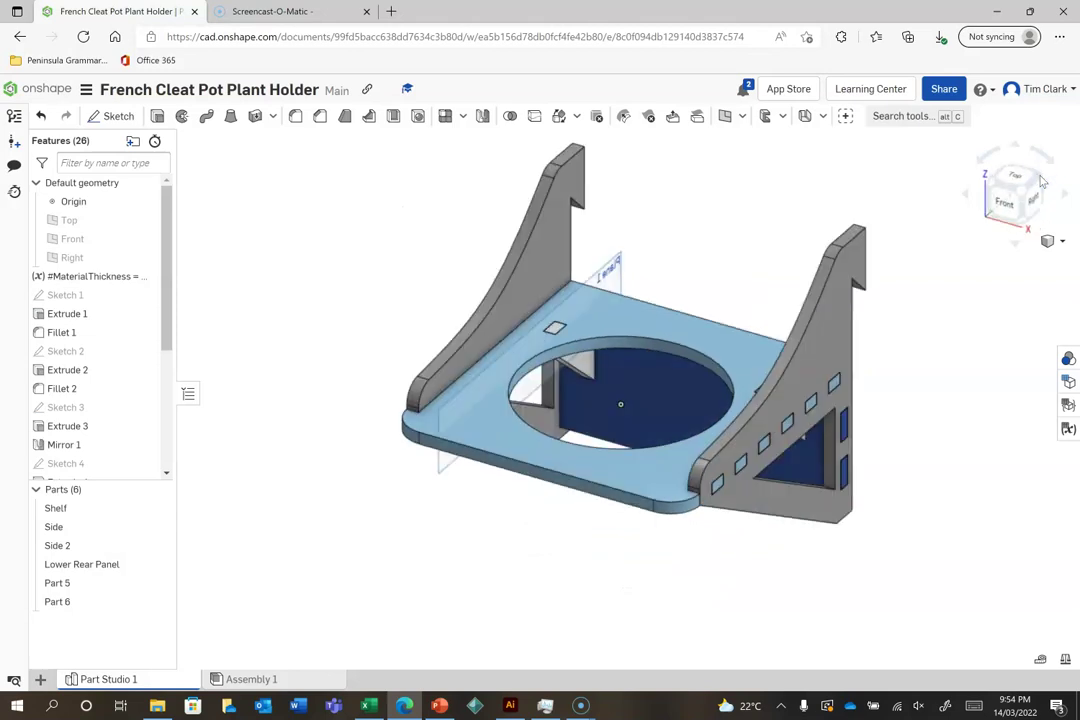
left_click(1042, 182)
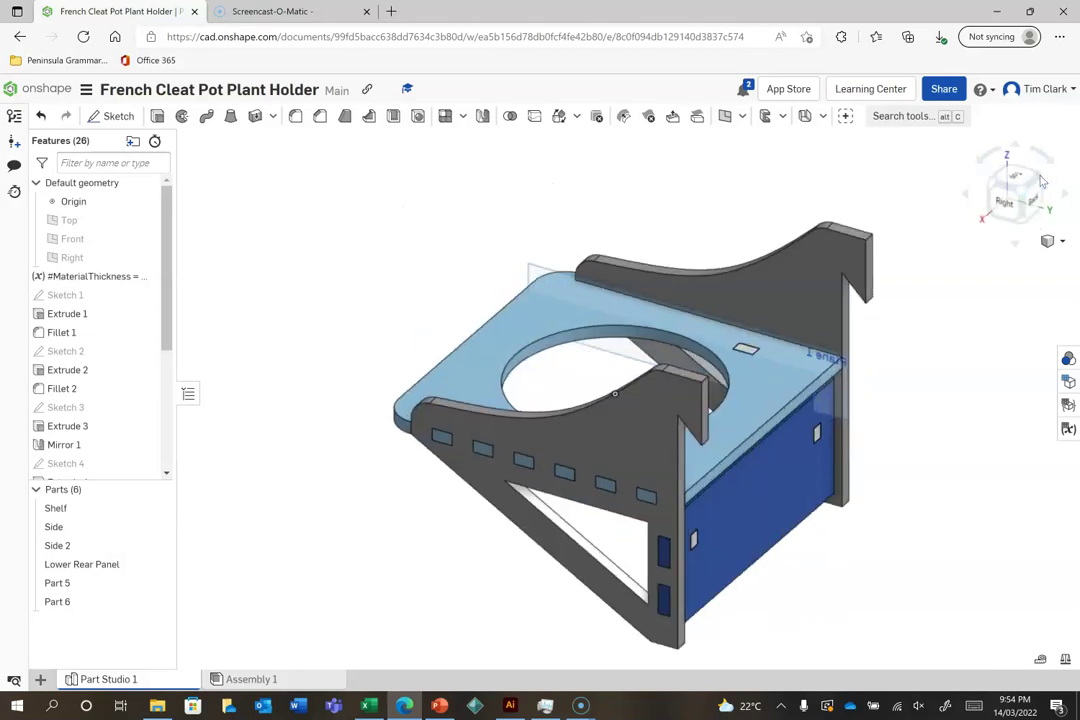
left_click(1040, 182)
left_click(1040, 182)
left_click(1040, 182)
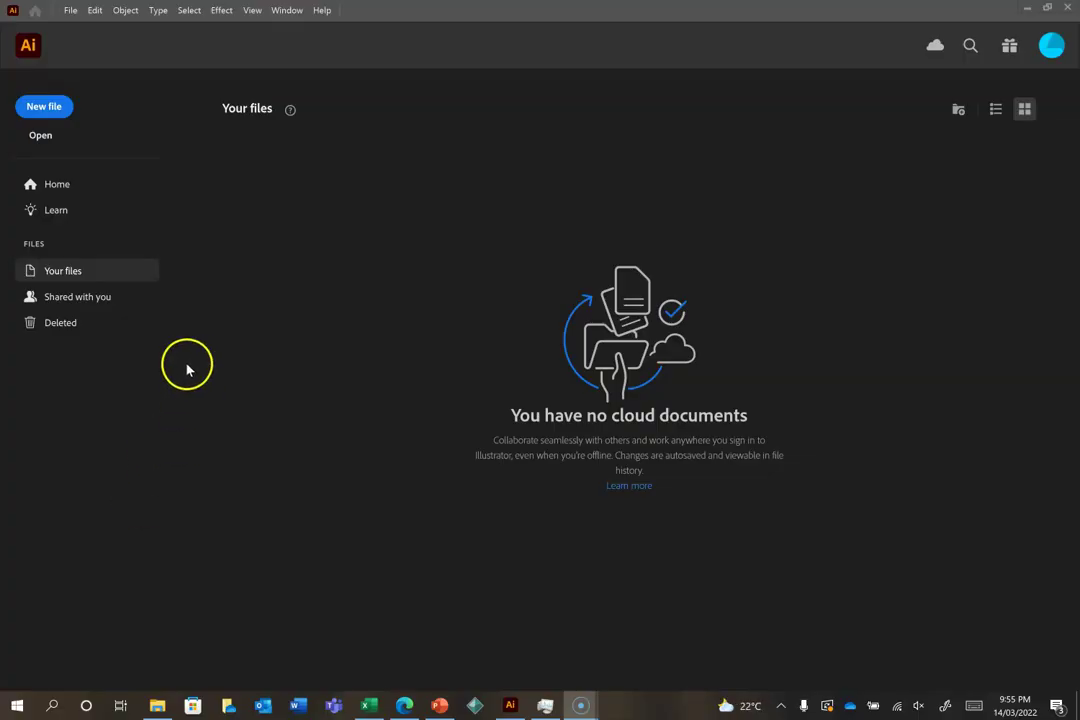
- In Illustrator, create a new custom document 600 mm wide and 400 mm high
left_click(45, 107)
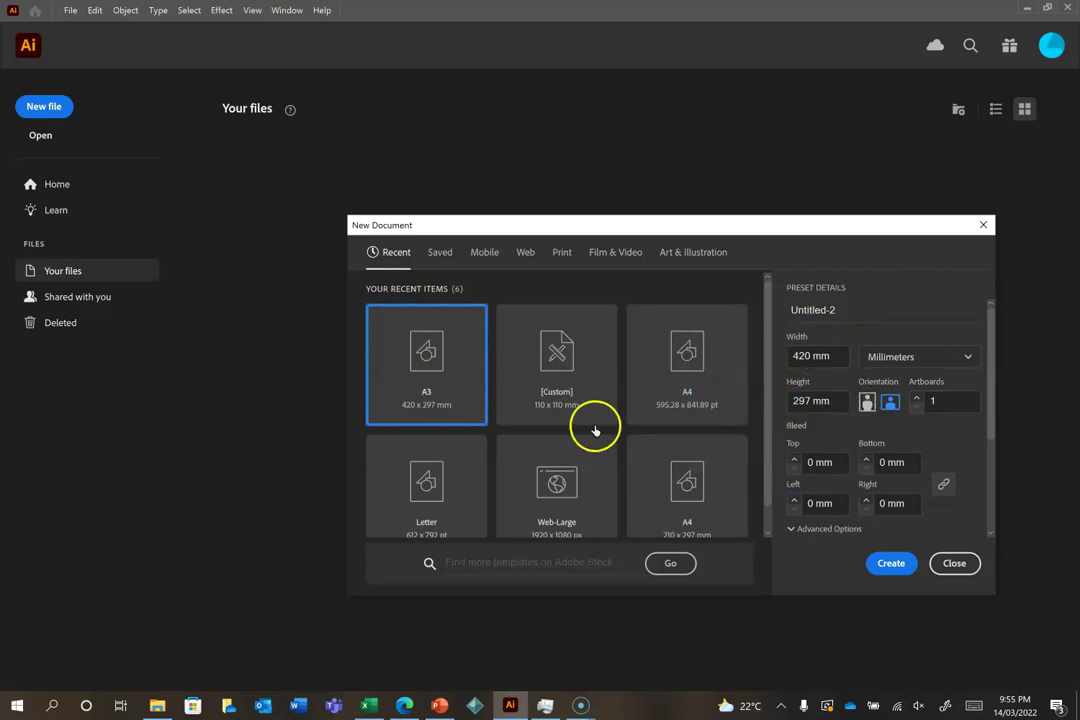
left_click(560, 383)
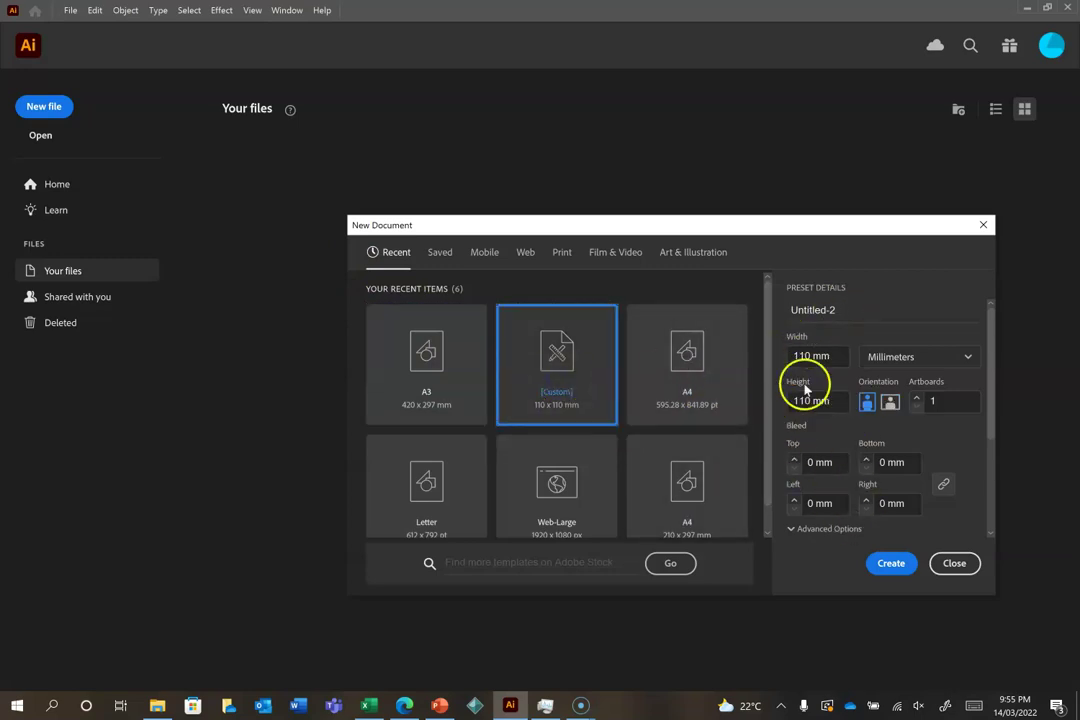
left_click_drag(832, 356, 777, 360)
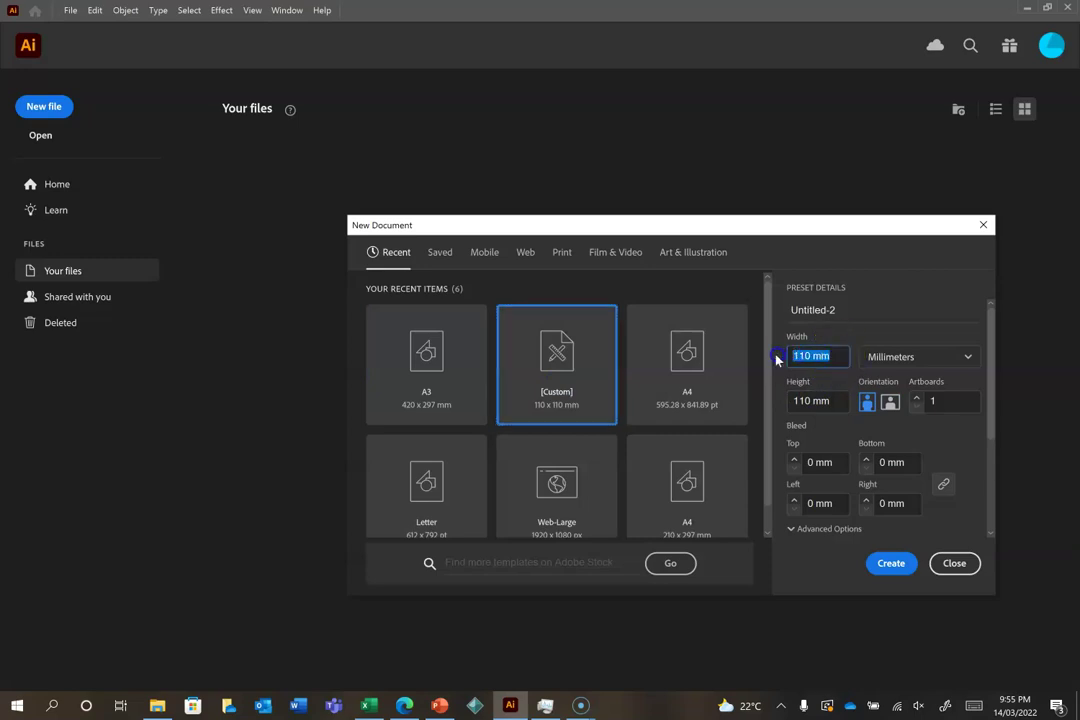
left_click(870, 538)
type("600")
left_click_drag(830, 400, 798, 400)
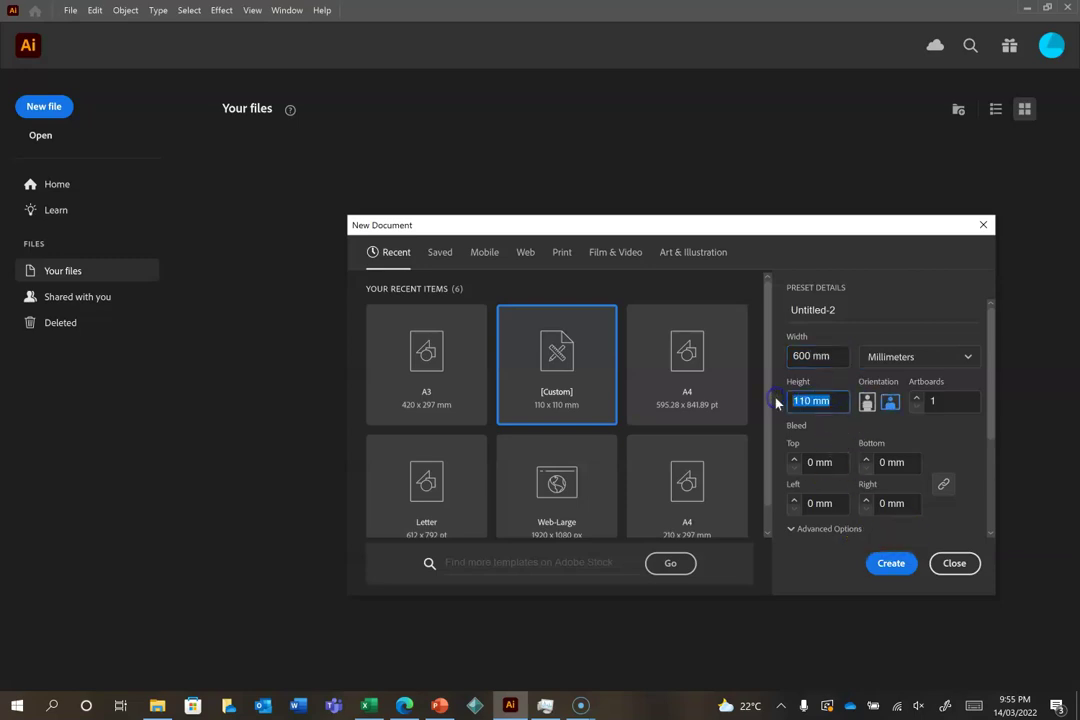
type("400")
left_click(822, 398)
left_click(832, 364)
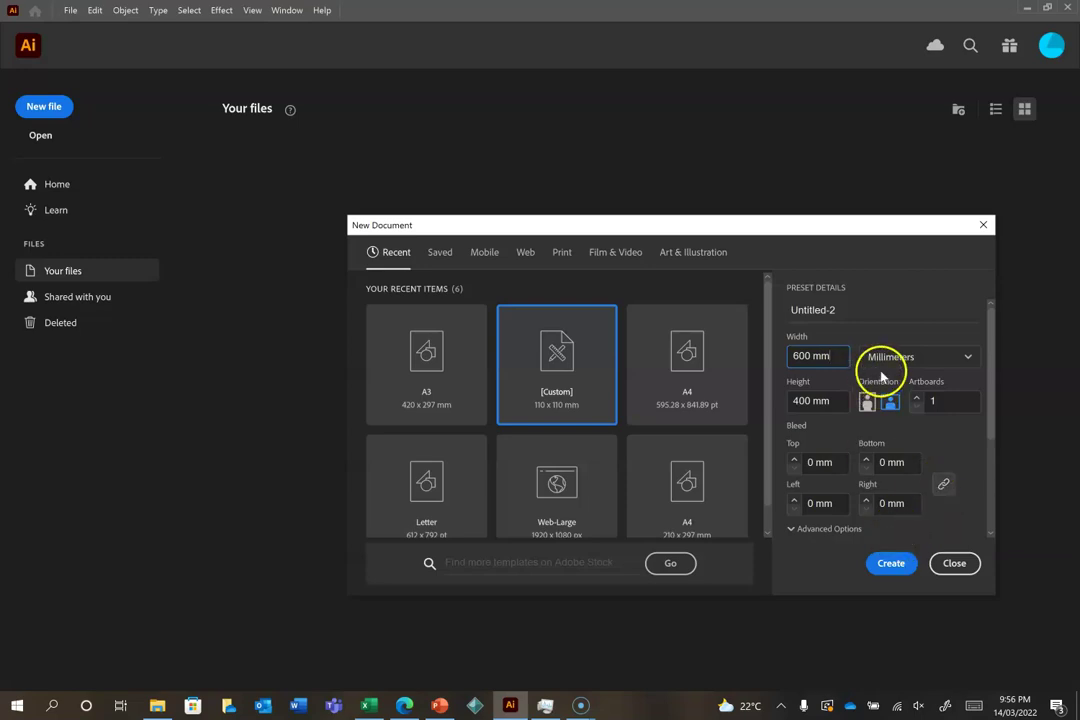
left_click(892, 565)
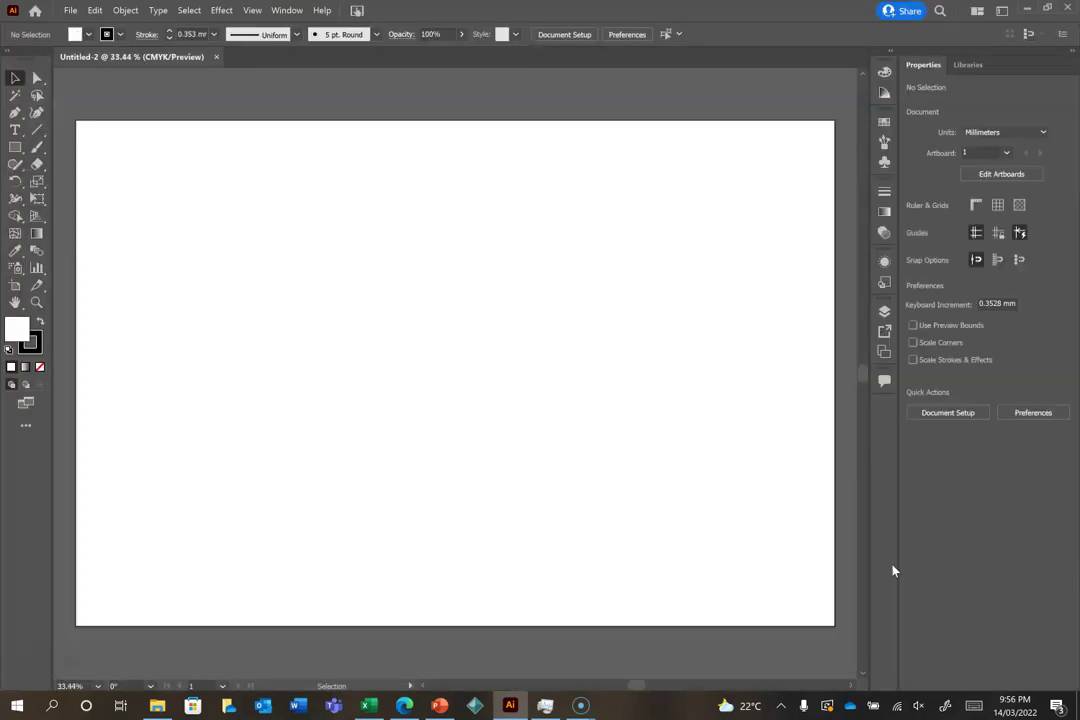
left_click(72, 12)
left_click(86, 233)
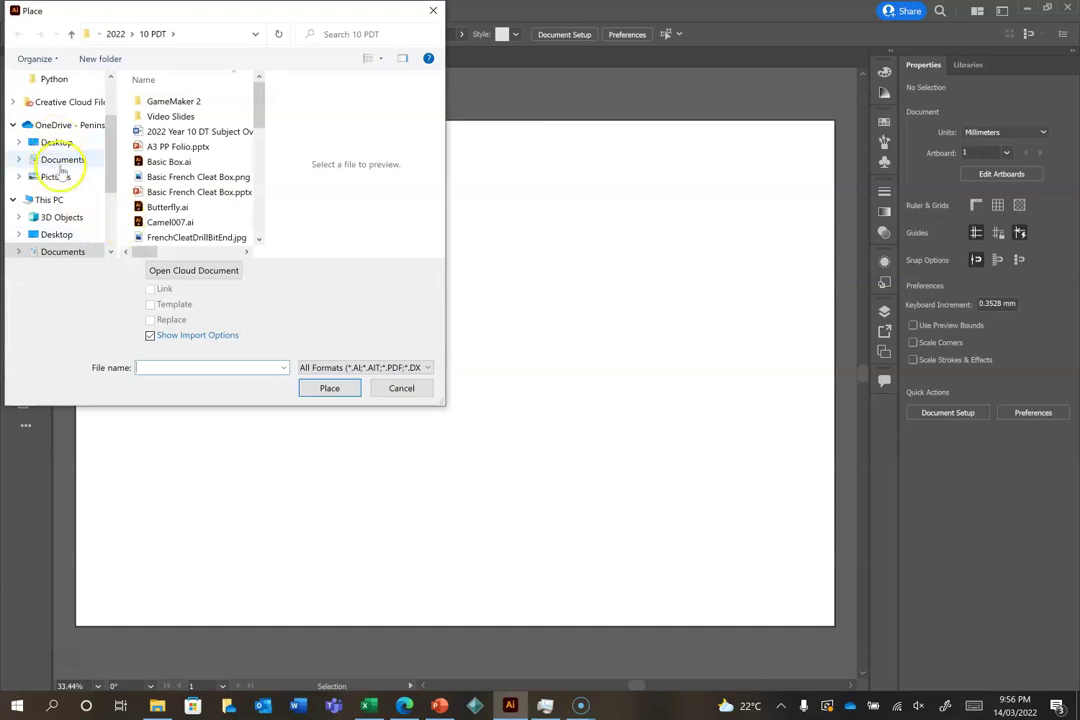
left_click(178, 119)
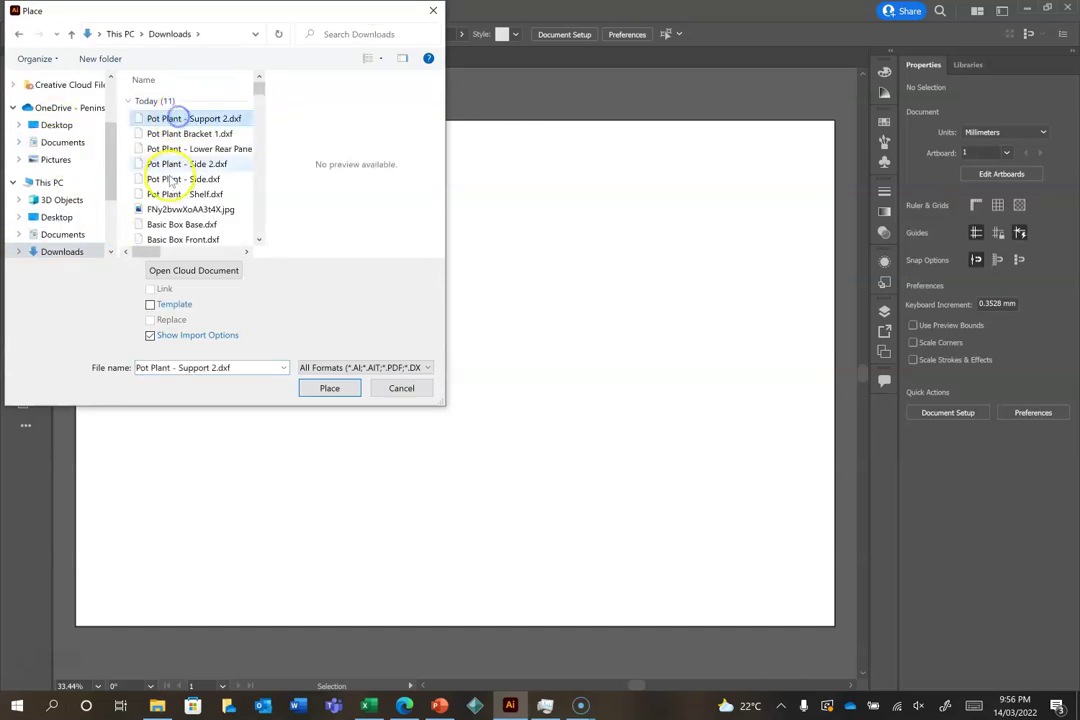
left_click(168, 195, "shift")
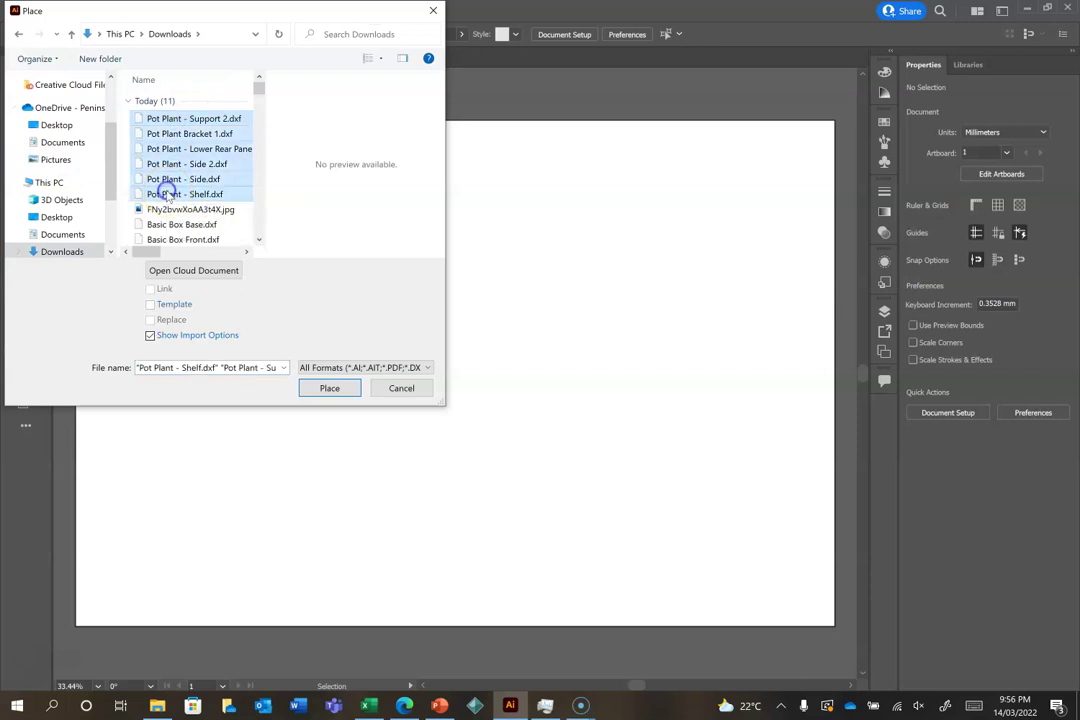
left_click(329, 389)
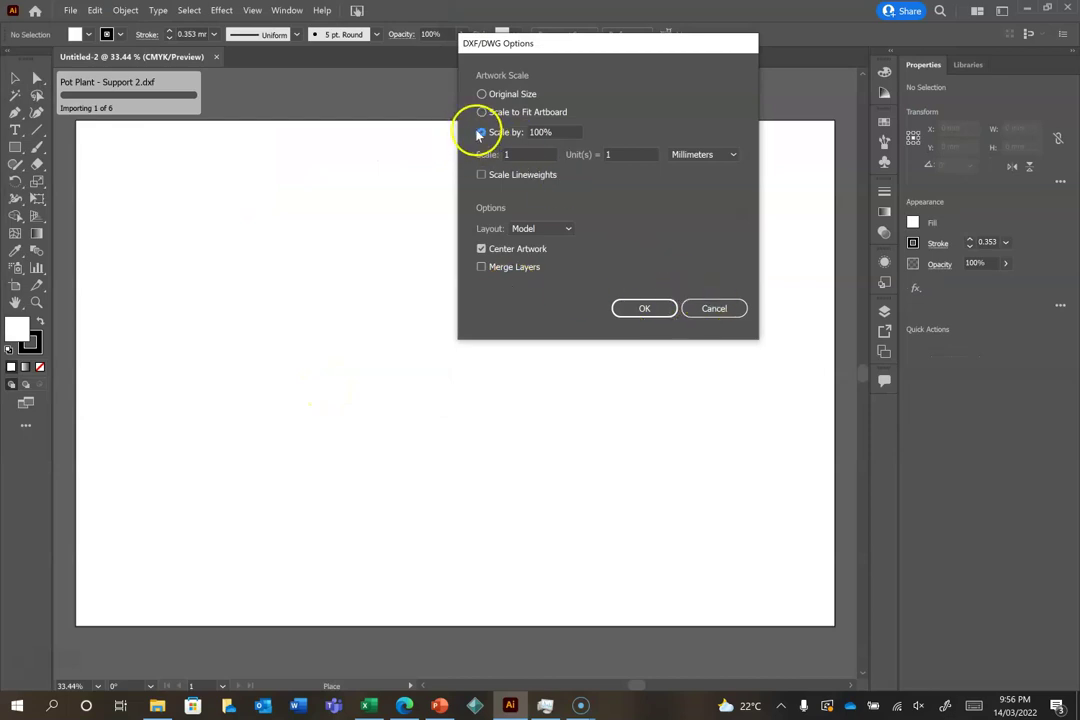
left_click(724, 310)
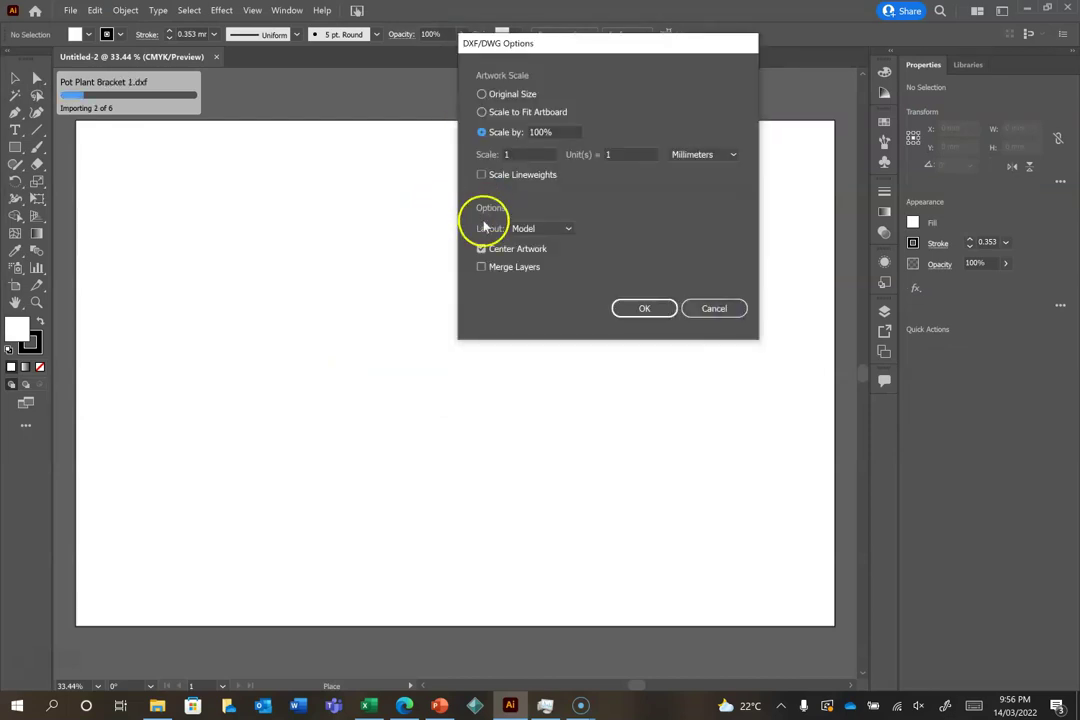
left_click(711, 309)
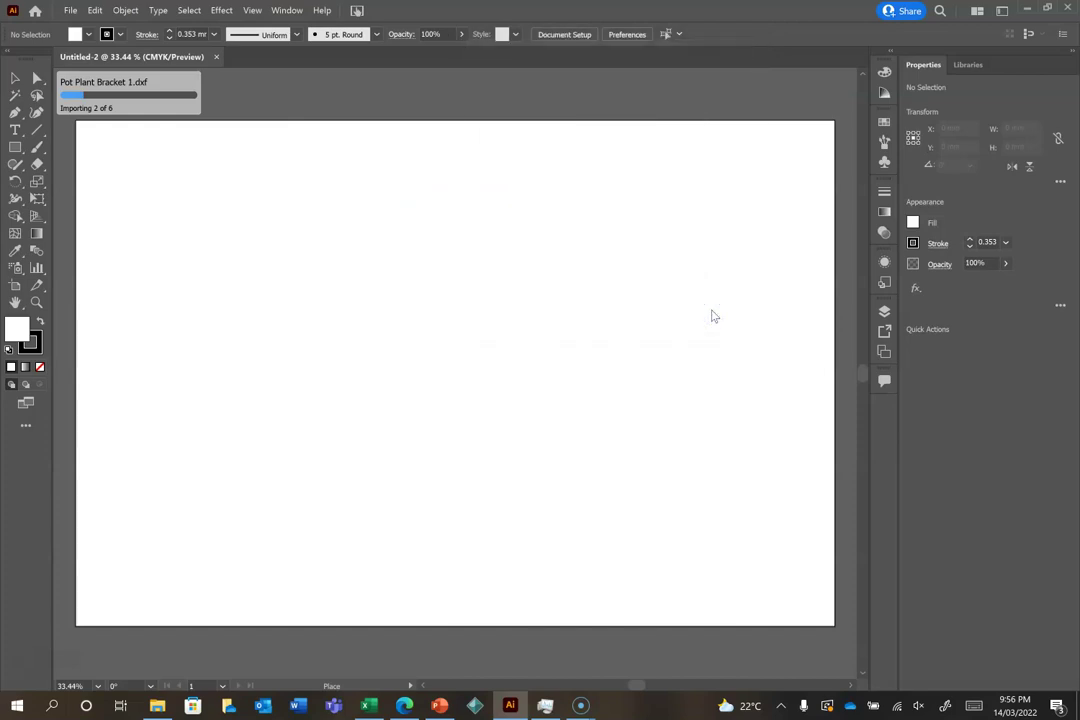
left_click(711, 310)
left_click(711, 309)
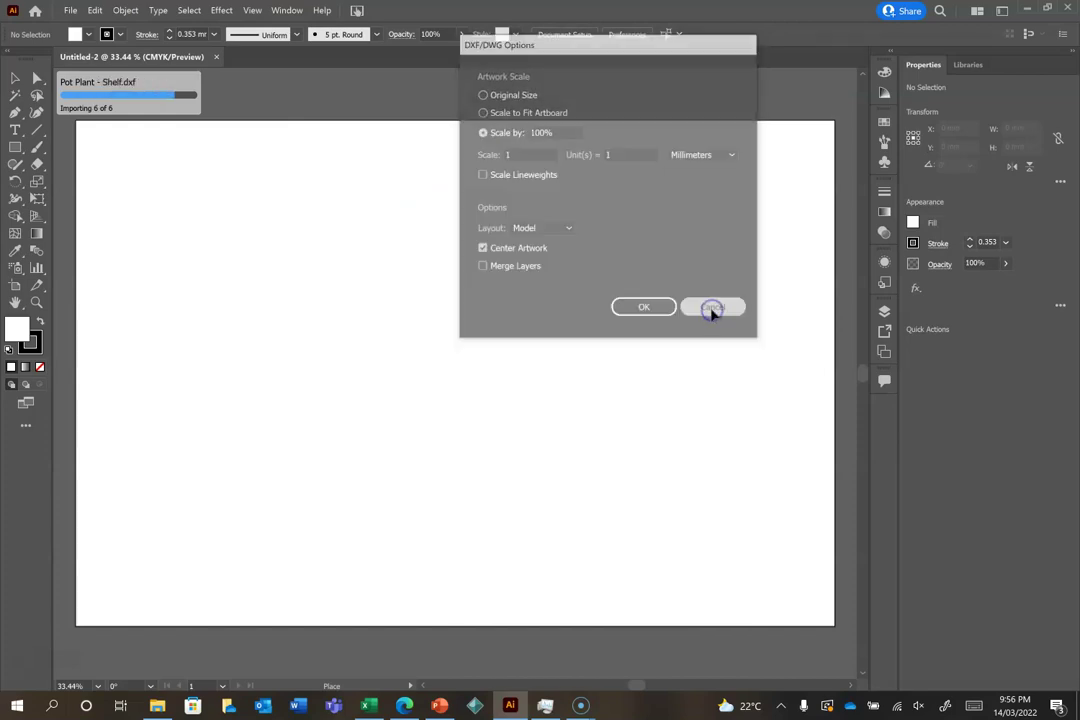
- Import the six Pot Plant DXF files from Downloads with Place, scaled by 100% at 1 unit = 1 millimetre
left_click(70, 10)
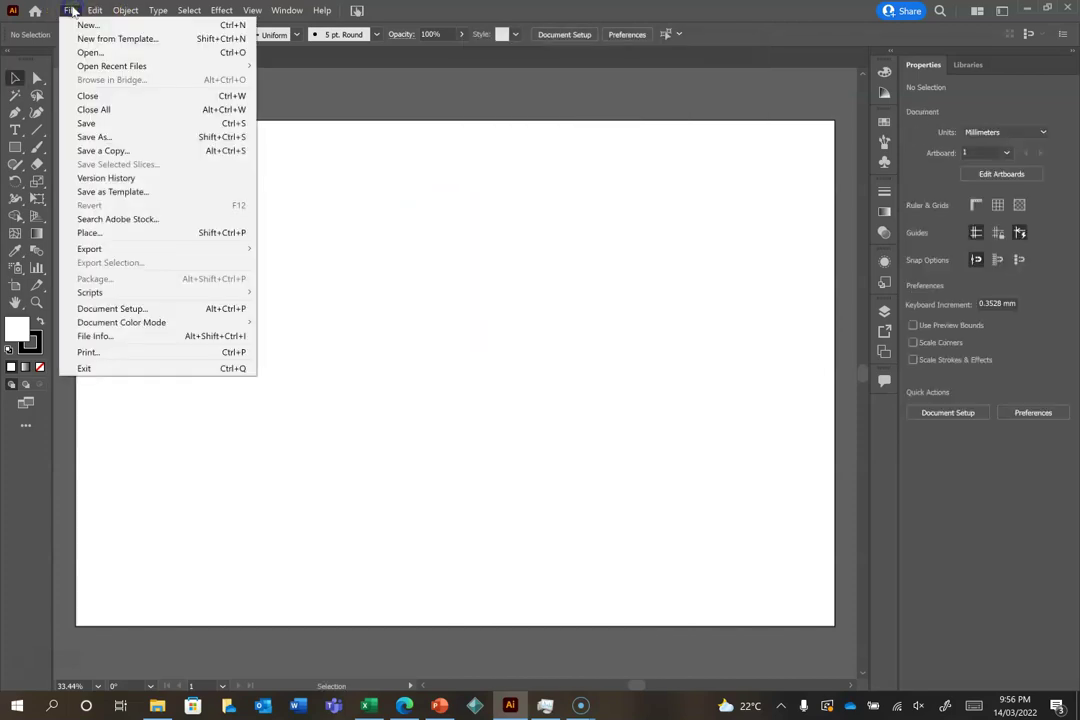
left_click(92, 232)
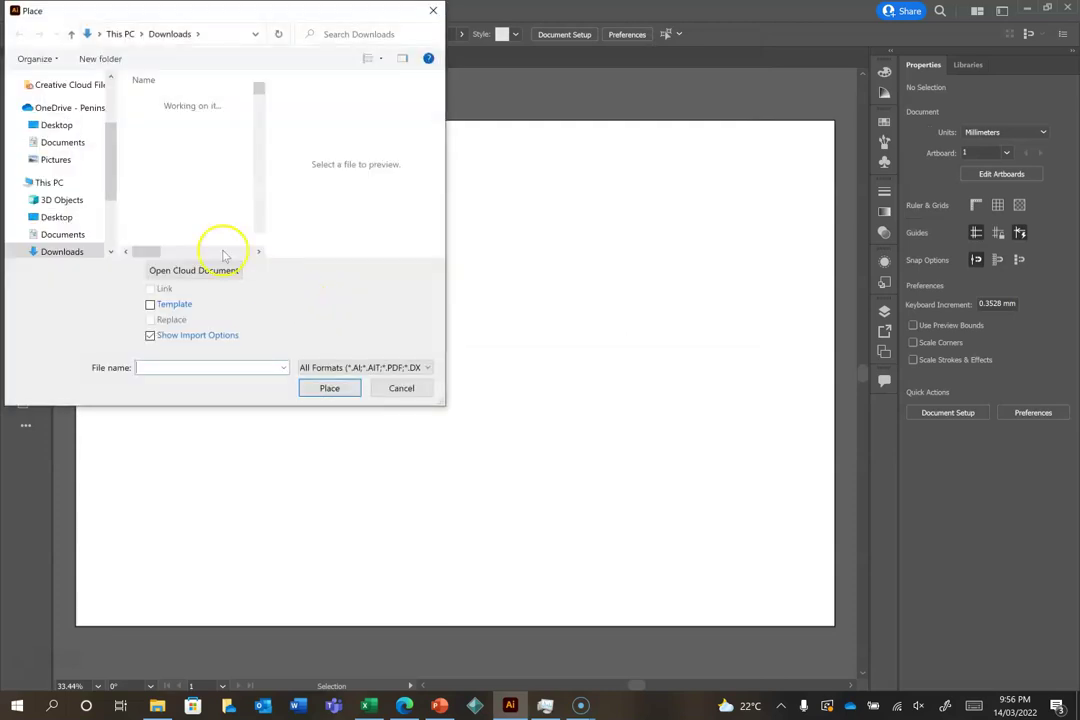
left_click(175, 118)
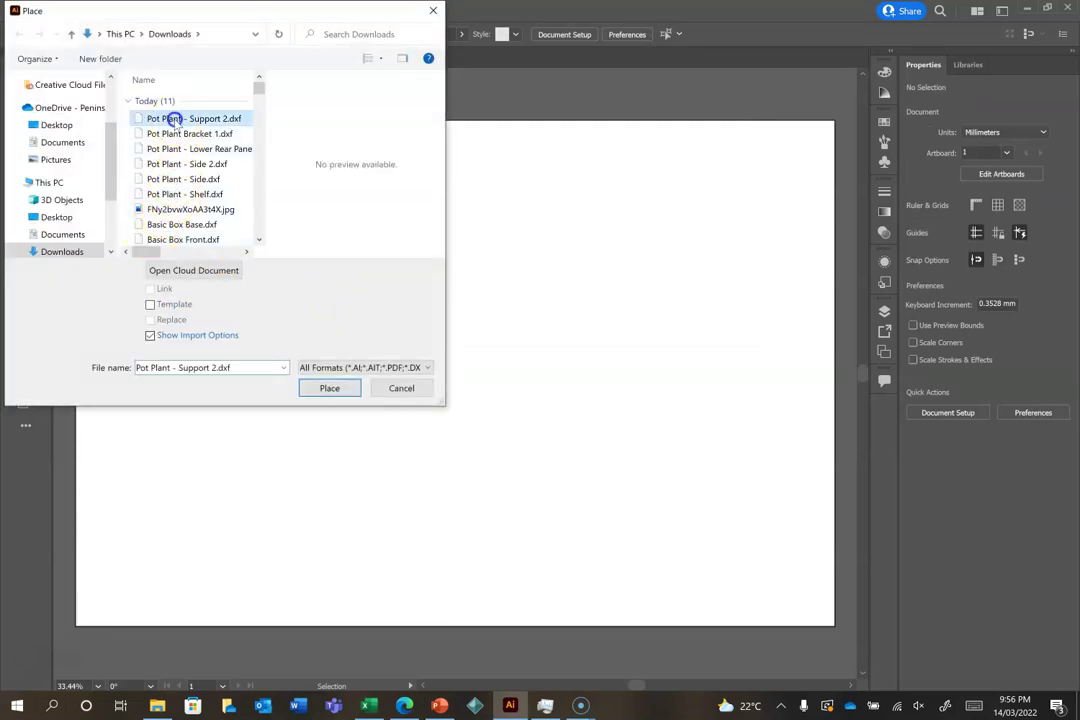
left_click(163, 192, "shift")
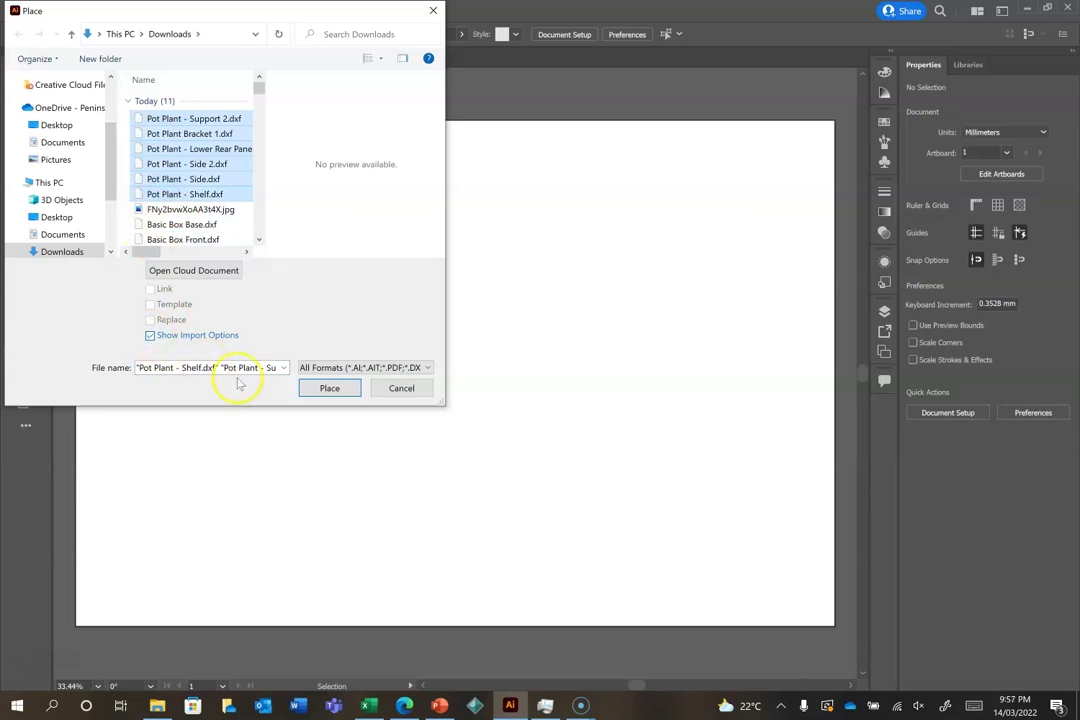
left_click(326, 389)
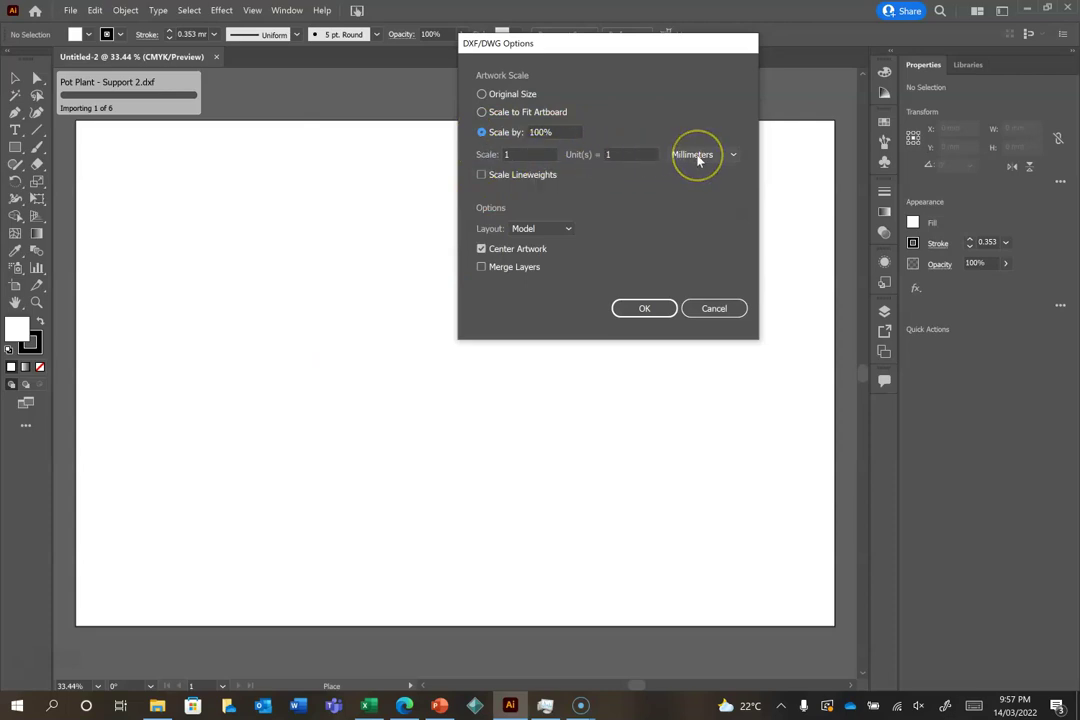
left_click(644, 308)
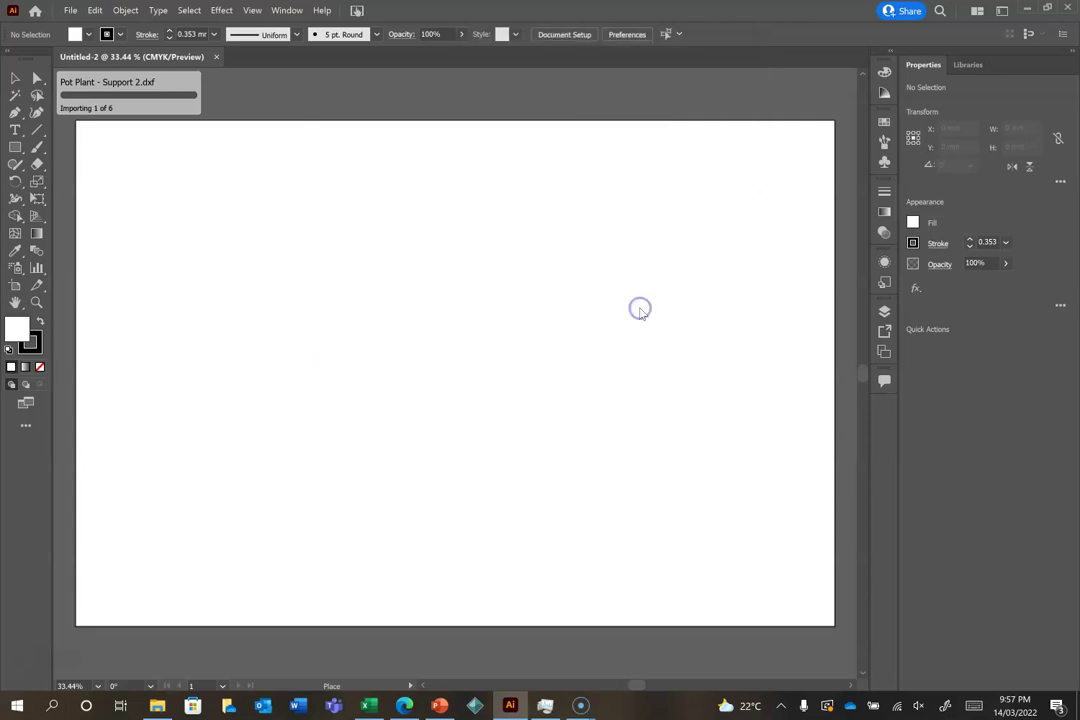
left_click(644, 308)
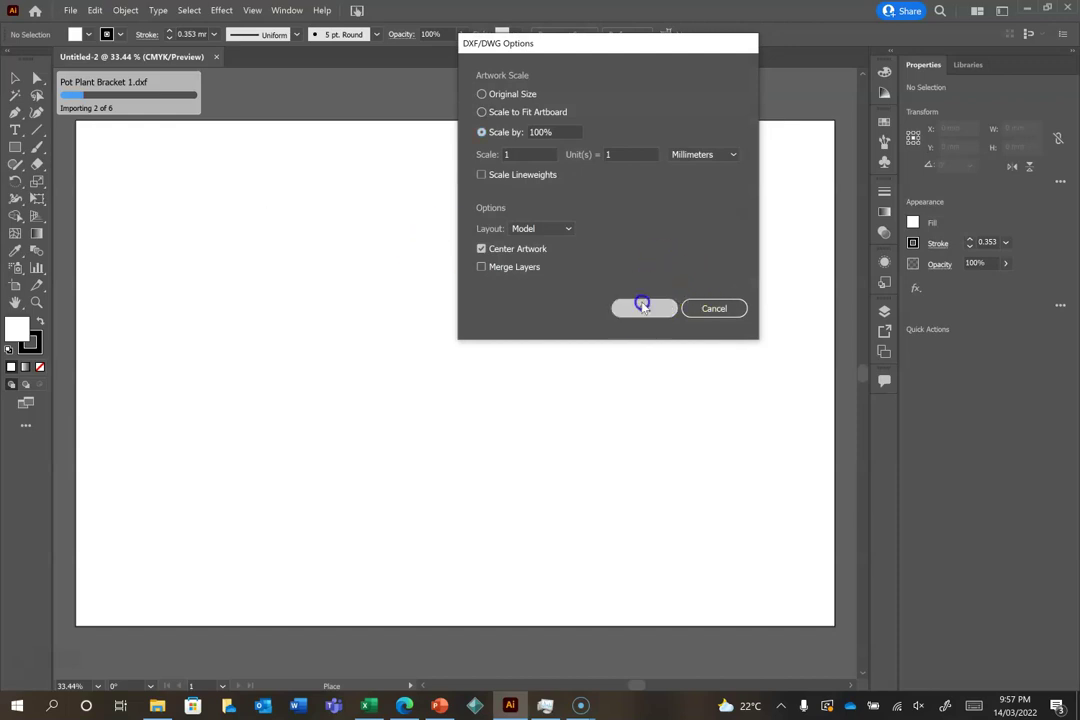
left_click(644, 308)
left_click(644, 308)
- Place the six imported parts apart on the artboard, starting with the two small brackets in its upper-left corner, and select the rear panel
left_click(86, 128)
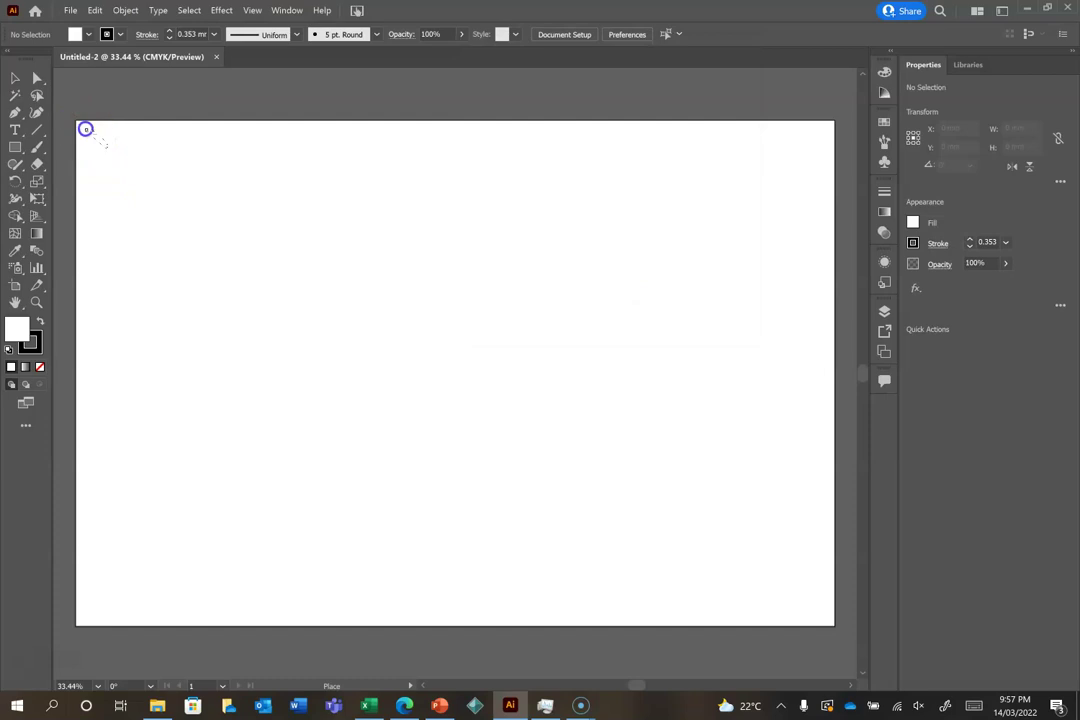
left_click(86, 129)
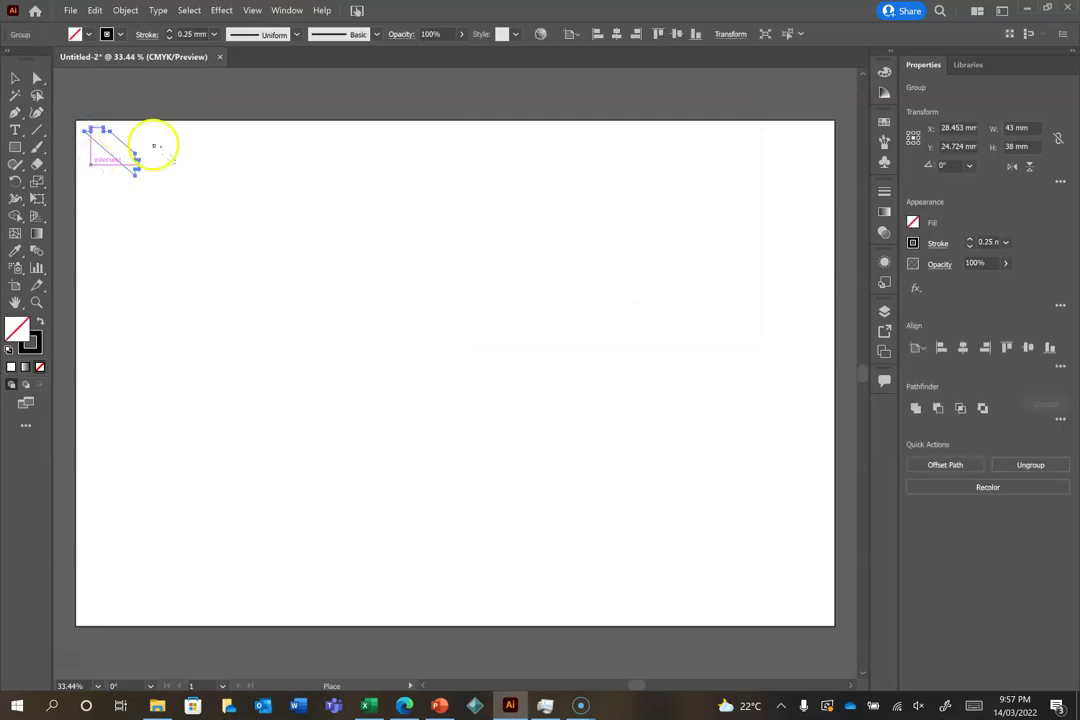
left_click(150, 127)
left_click(206, 248)
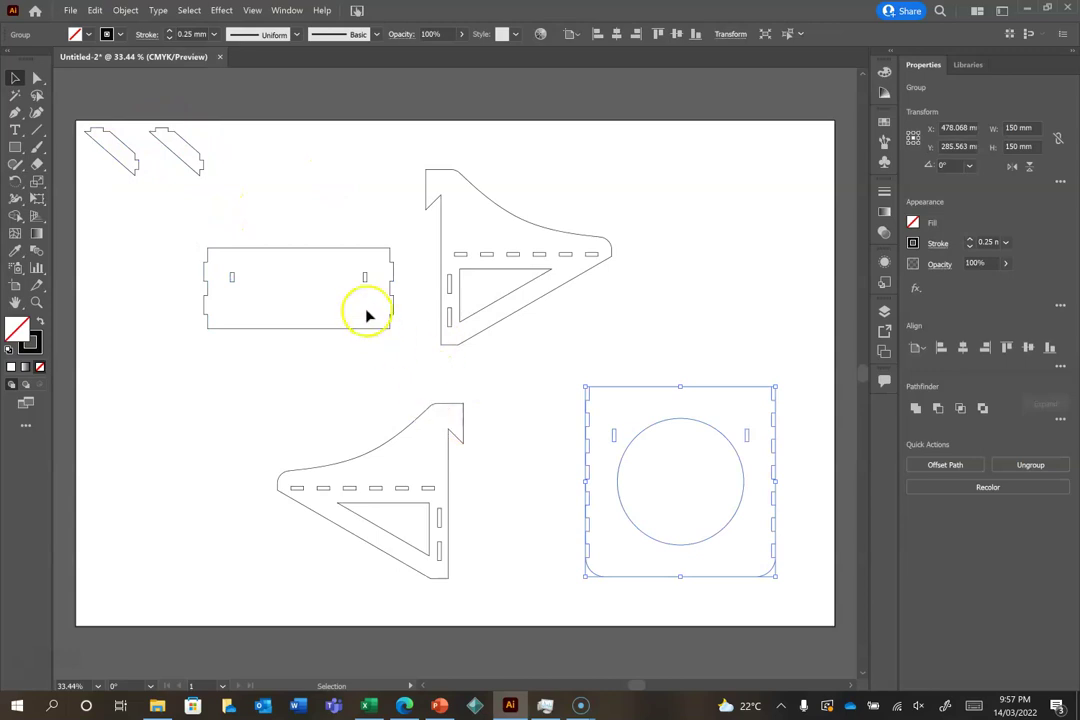
left_click(340, 249)
left_click(340, 249)
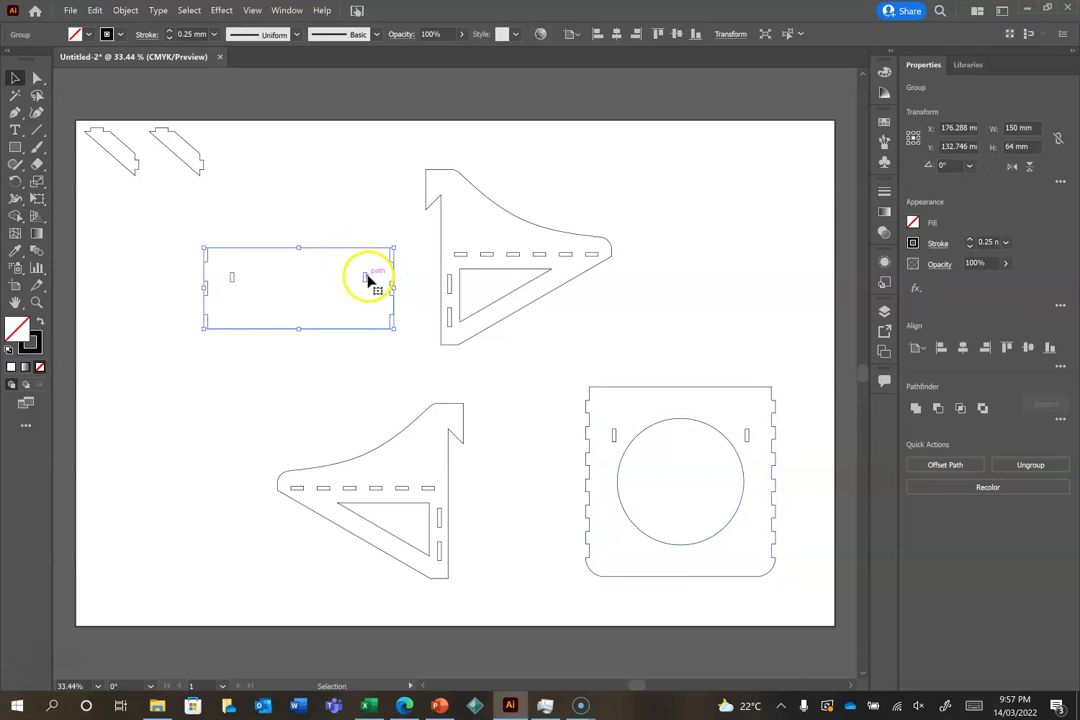
- Move the rear panel, both side panels and the shelf close together around the small brackets in the artboard's upper-left area
left_click_drag(363, 274, 239, 212)
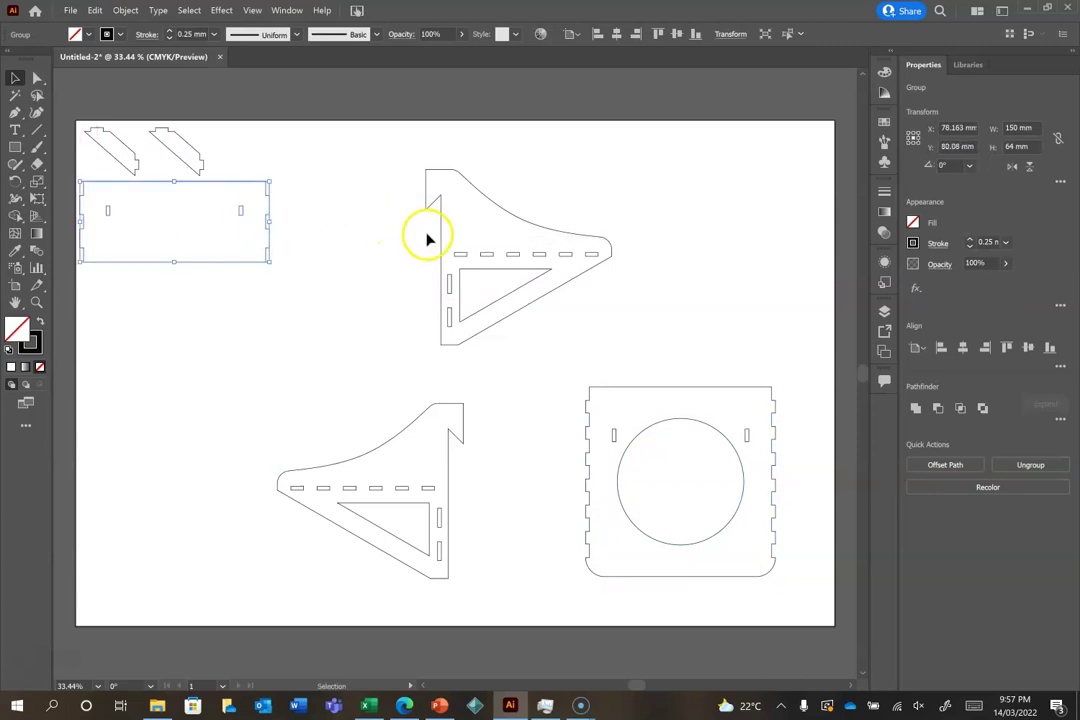
left_click_drag(467, 258, 309, 217)
left_click_drag(450, 477, 251, 341)
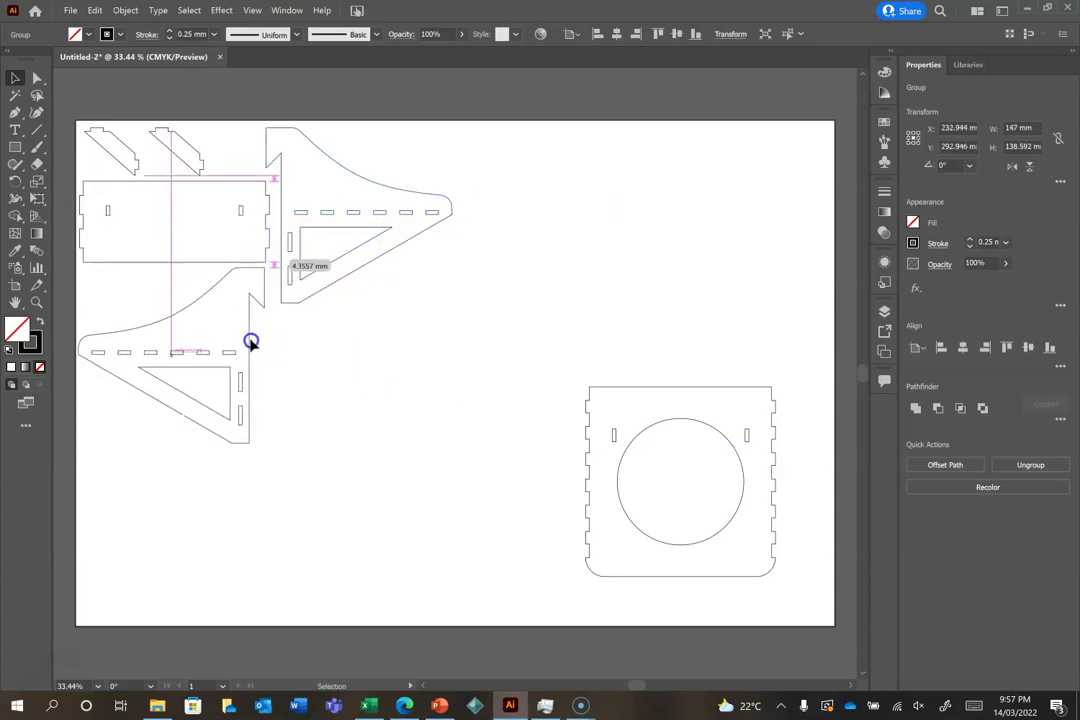
left_click(658, 390)
left_click_drag(670, 393, 352, 313)
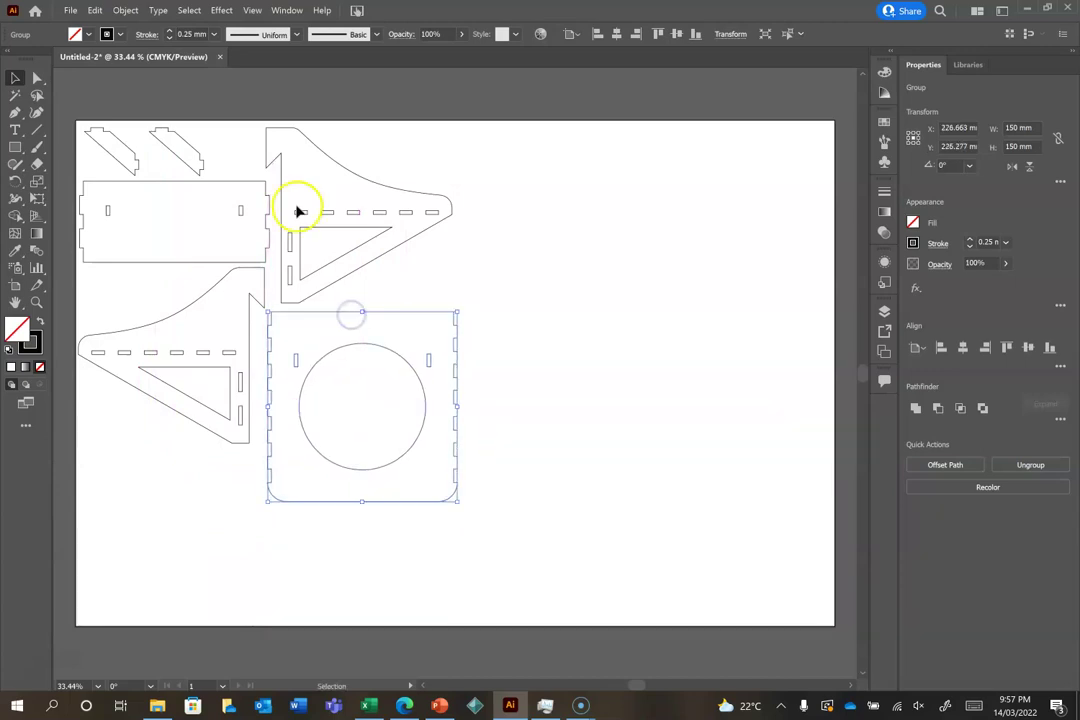
- Nest one small bracket beside each side panel's curved edge and close the gaps, with the rear panel in the artboard's upper-left corner
left_click(195, 150)
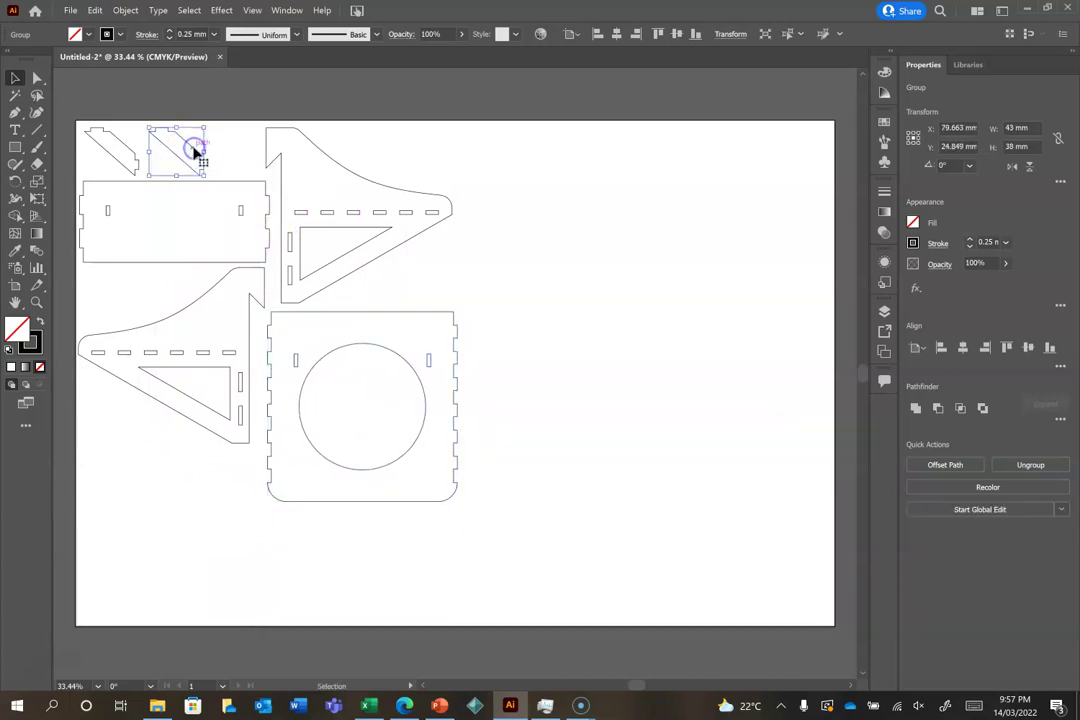
left_click_drag(190, 146, 412, 156)
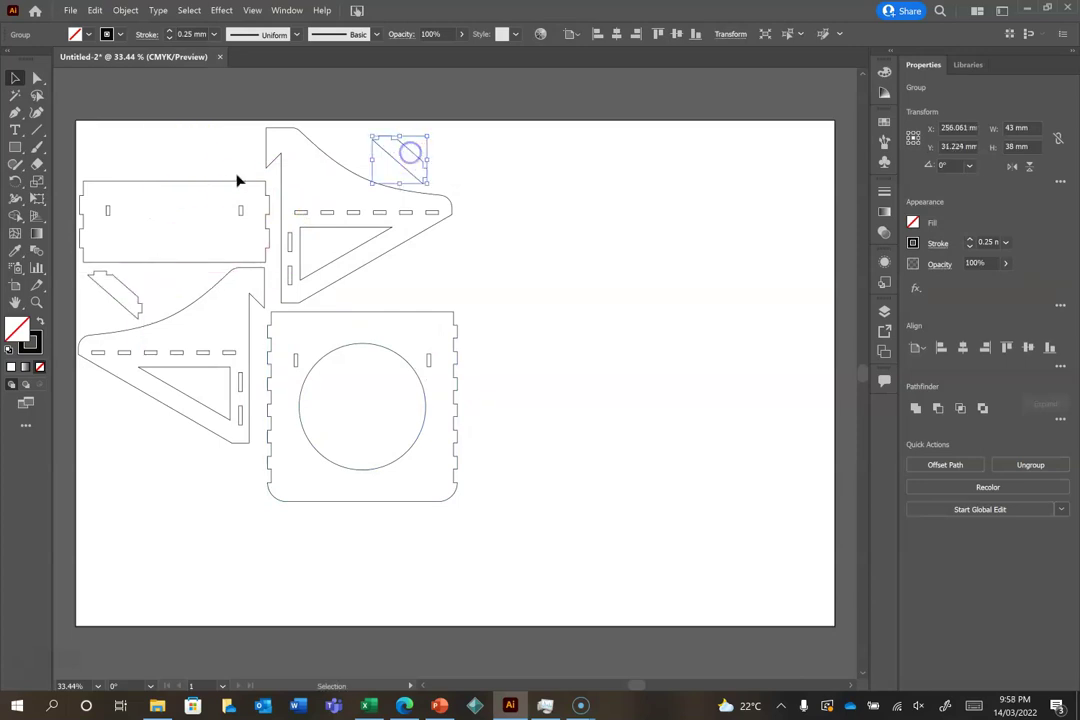
left_click_drag(217, 186, 210, 127)
left_click(344, 170)
left_click_drag(340, 167, 347, 165)
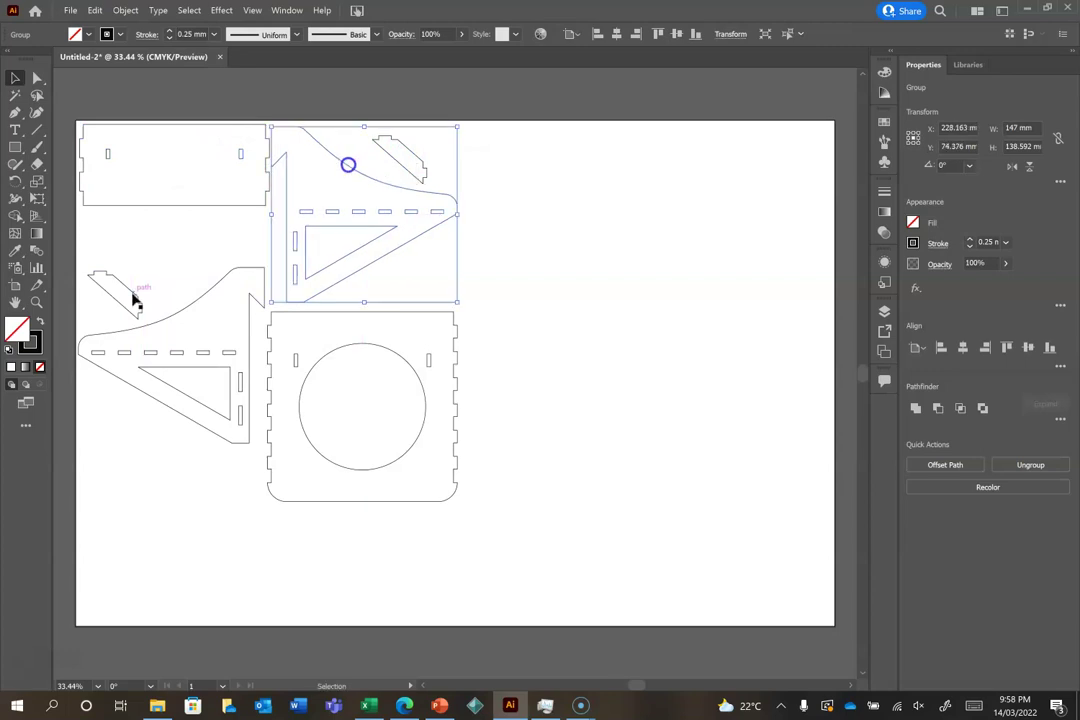
left_click(134, 294)
left_click_drag(131, 290, 129, 233)
left_click_drag(181, 314, 181, 258)
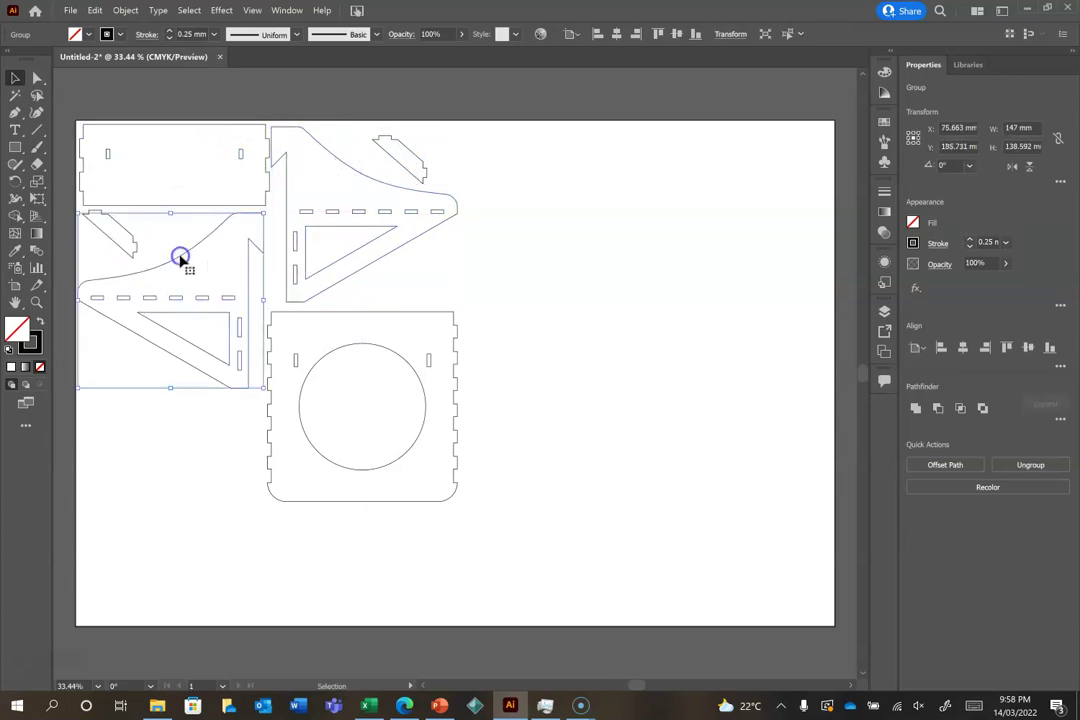
- Move the shelf at its original size directly below the left-hand side panel, undoing any accidental stretching
left_click(352, 315)
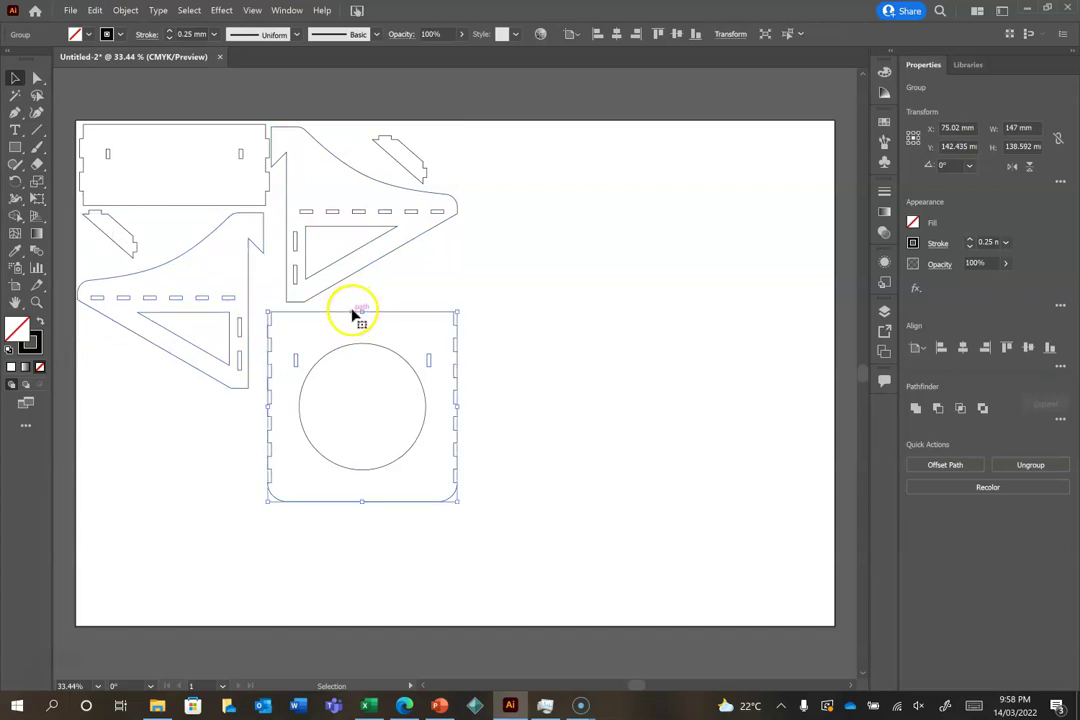
left_click_drag(362, 312, 362, 253)
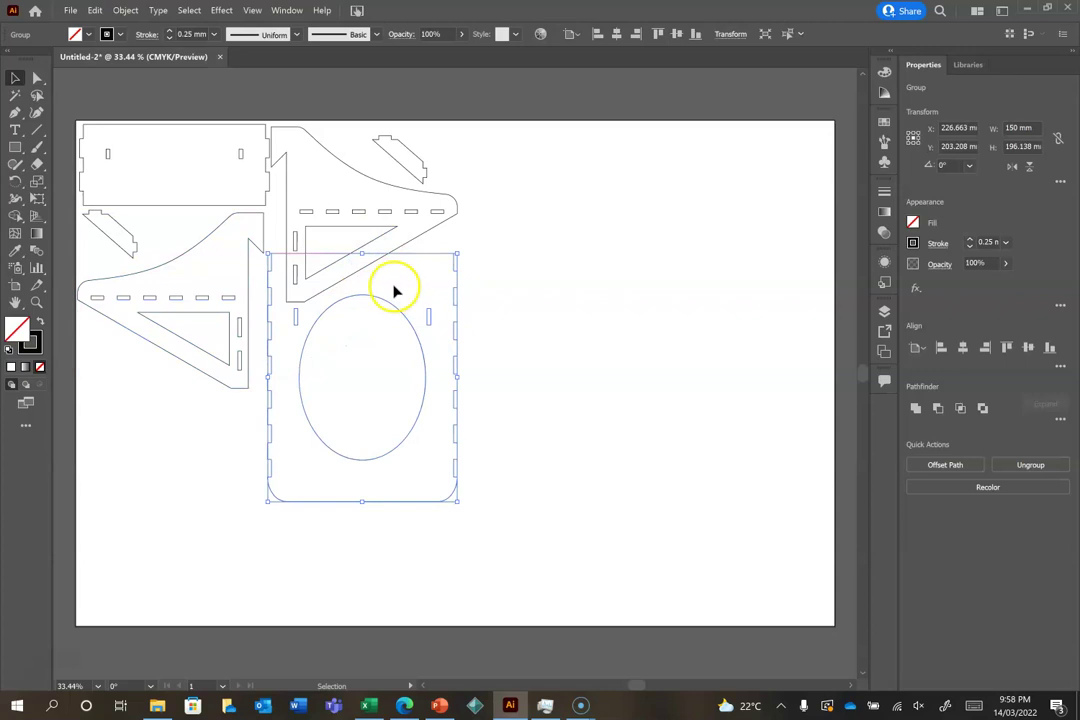
key("ctrl+z")
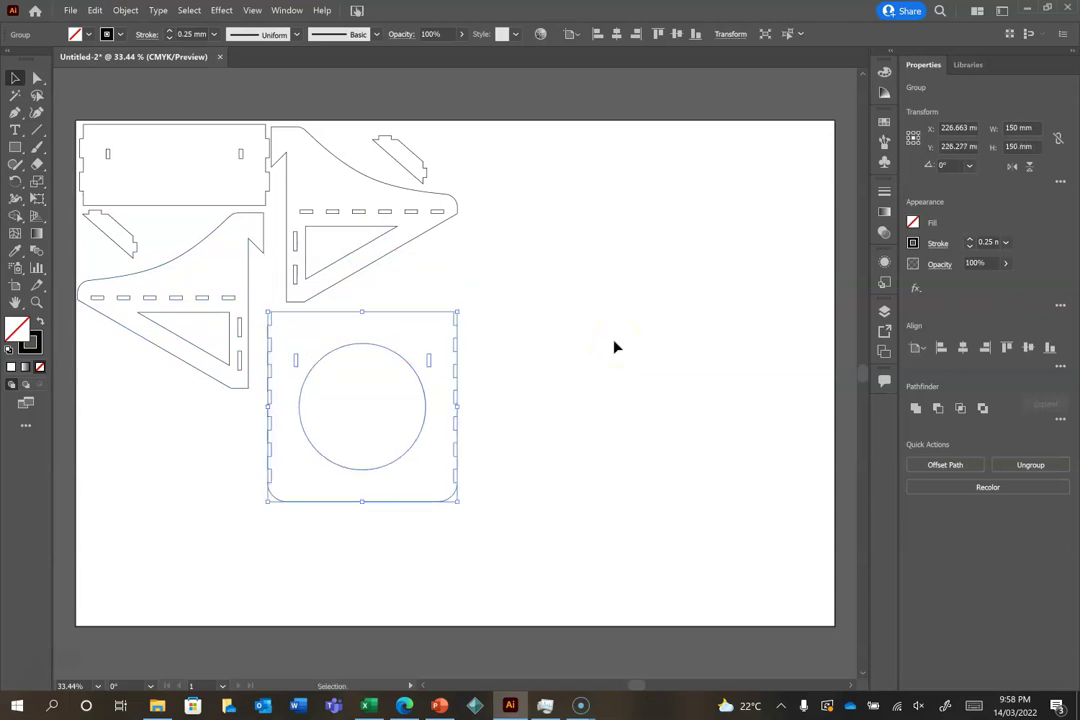
left_click_drag(407, 314, 219, 396)
left_click(347, 352)
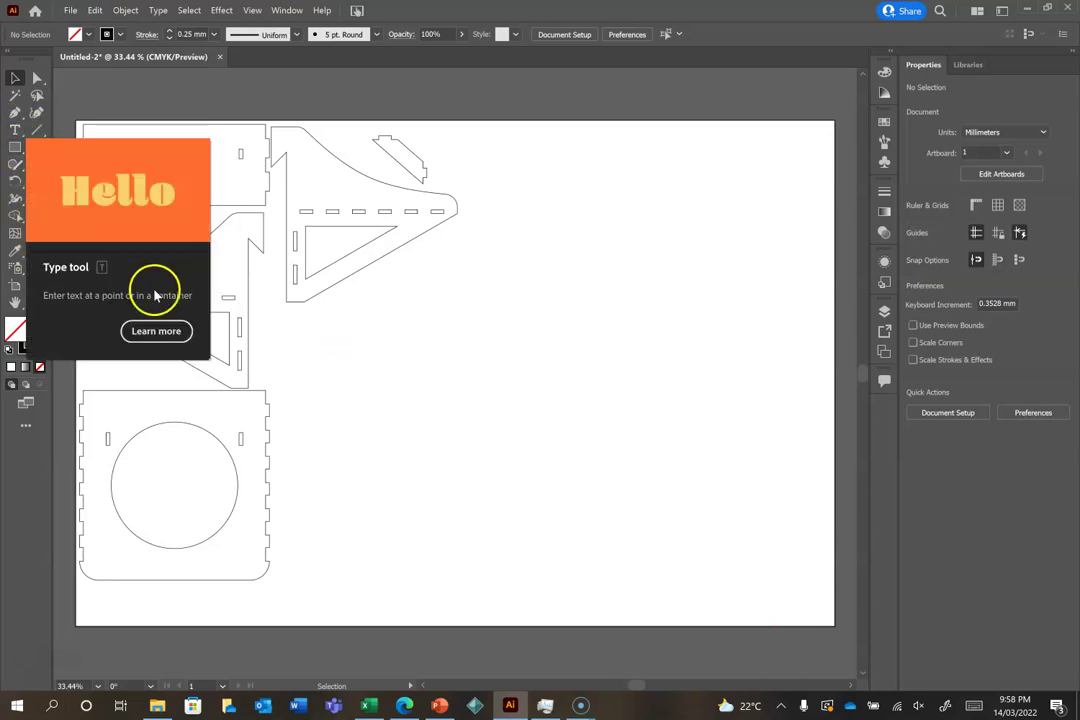
- Add the point text "TIC 10PDT" and place it in the empty area beside the parts
left_click(15, 130)
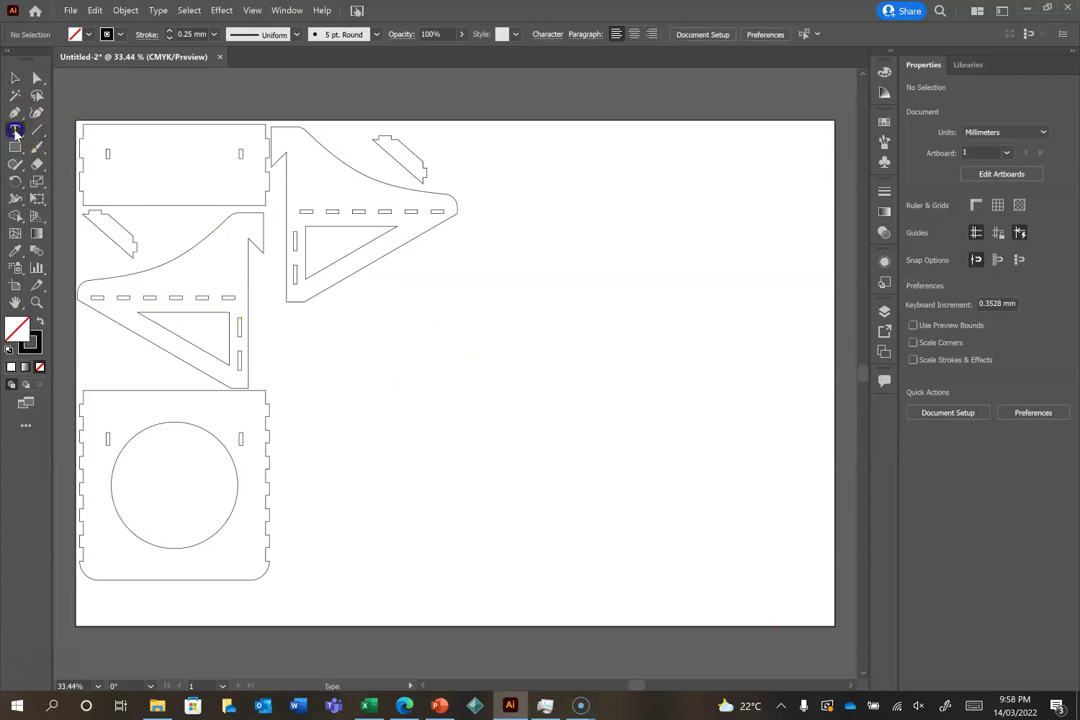
left_click(398, 351)
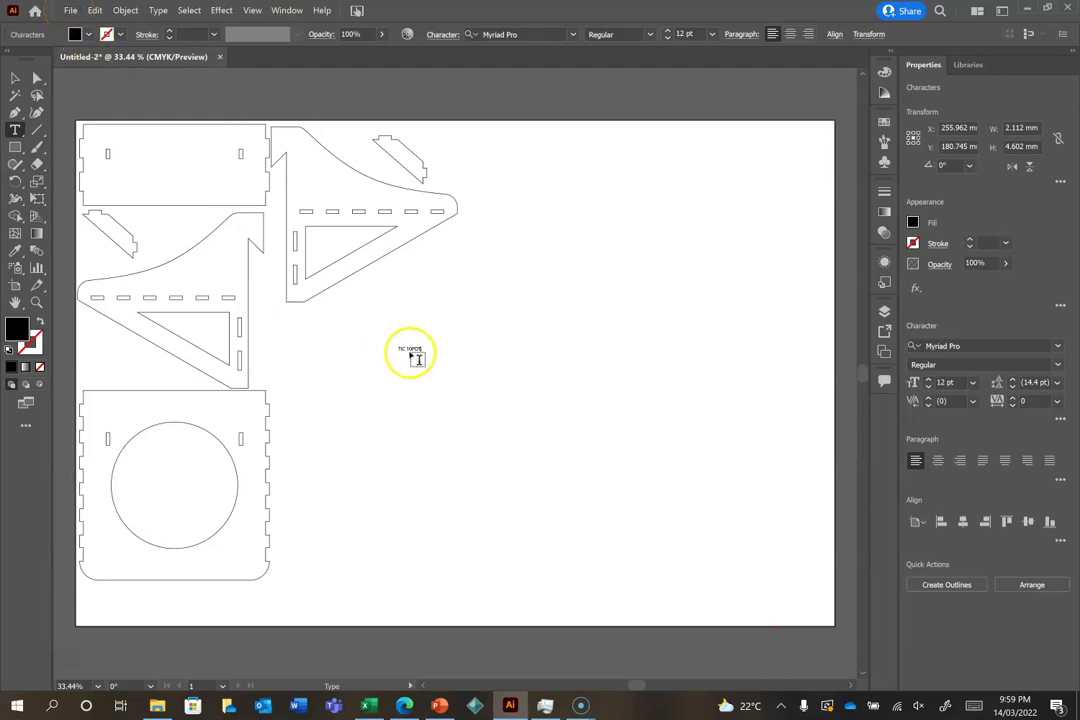
left_click(14, 79)
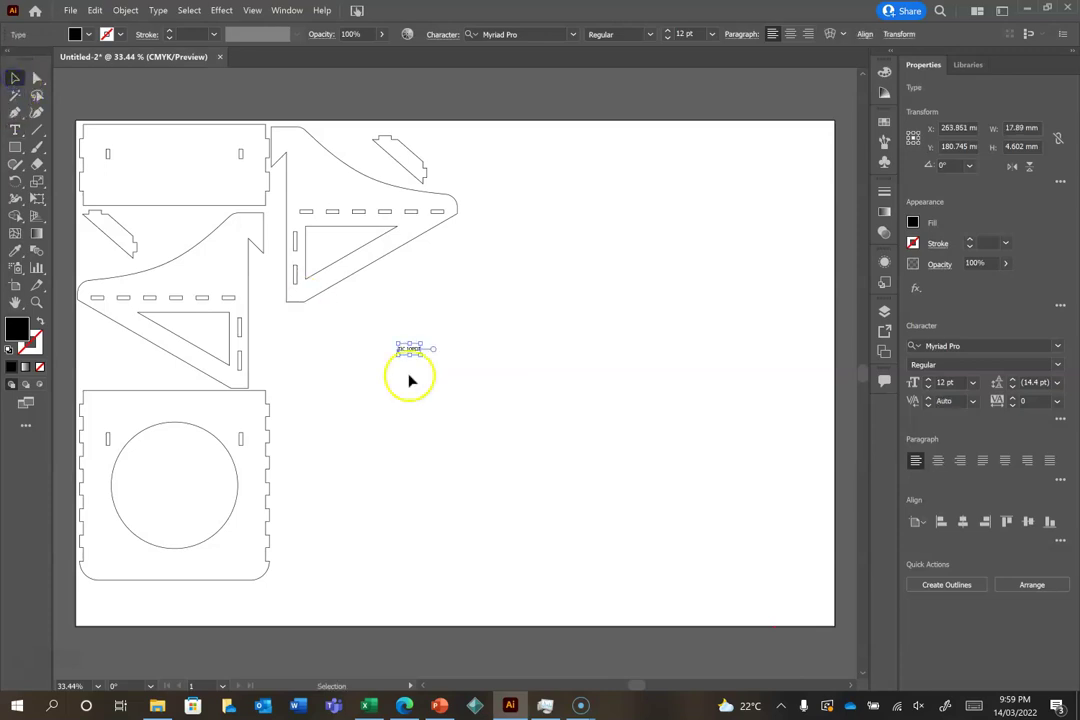
left_click_drag(405, 353, 563, 255)
- Set the stroke weight of all six parts to 0.04 mm
left_click_drag(68, 128, 477, 596)
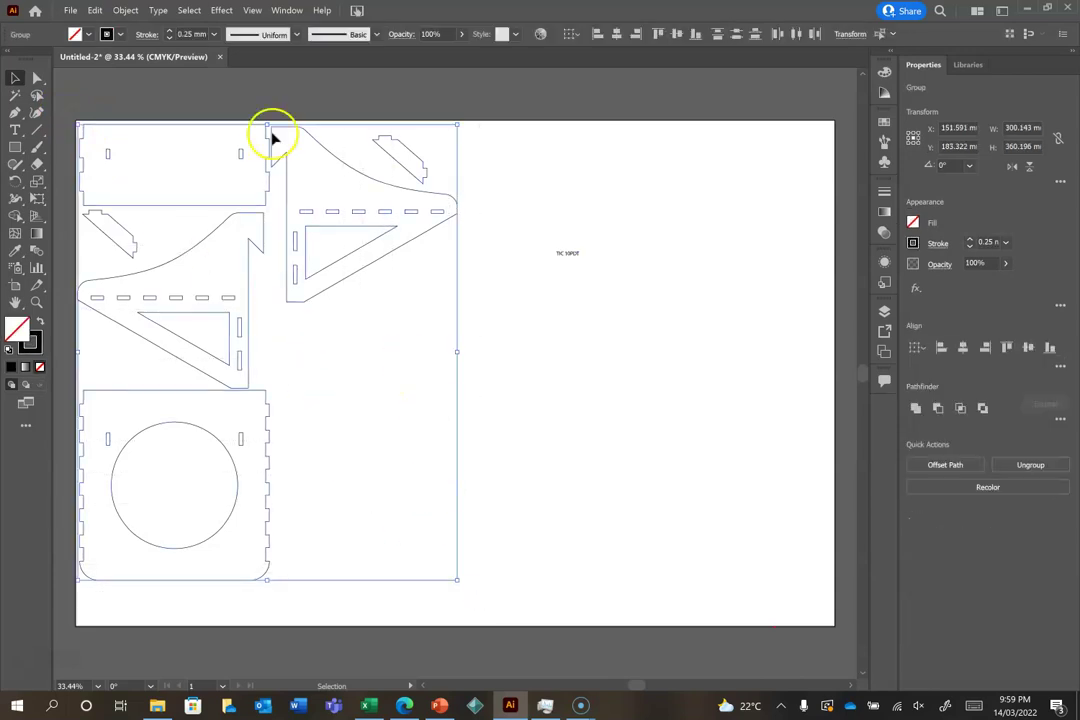
left_click(190, 34)
left_click(180, 32)
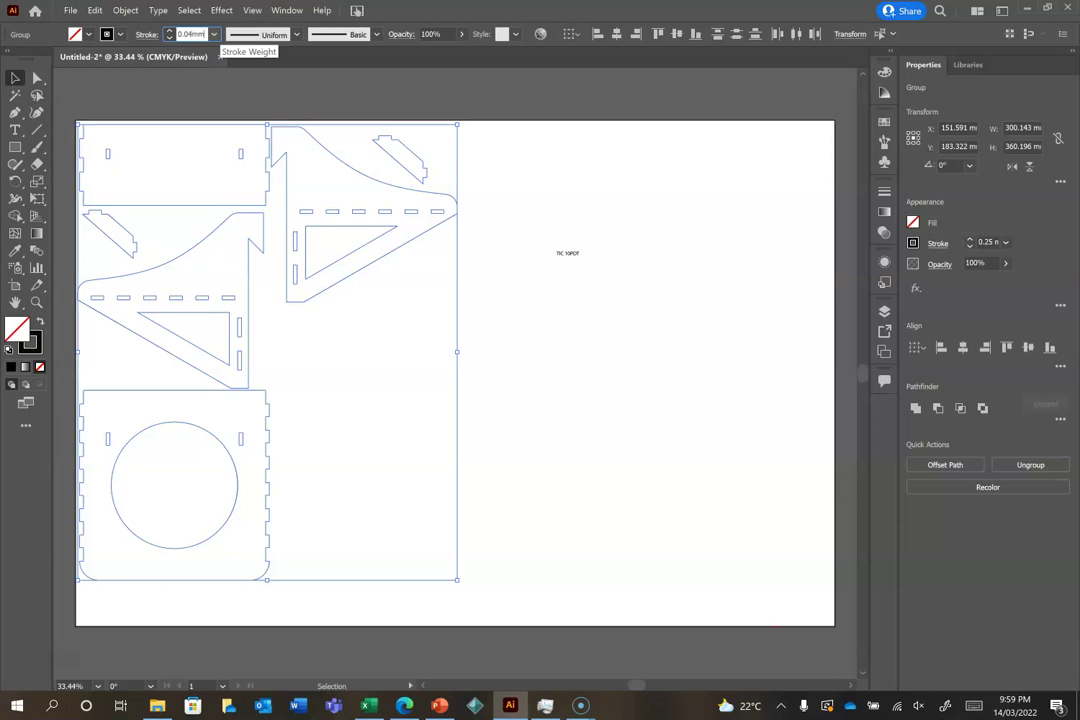
left_click(521, 339)
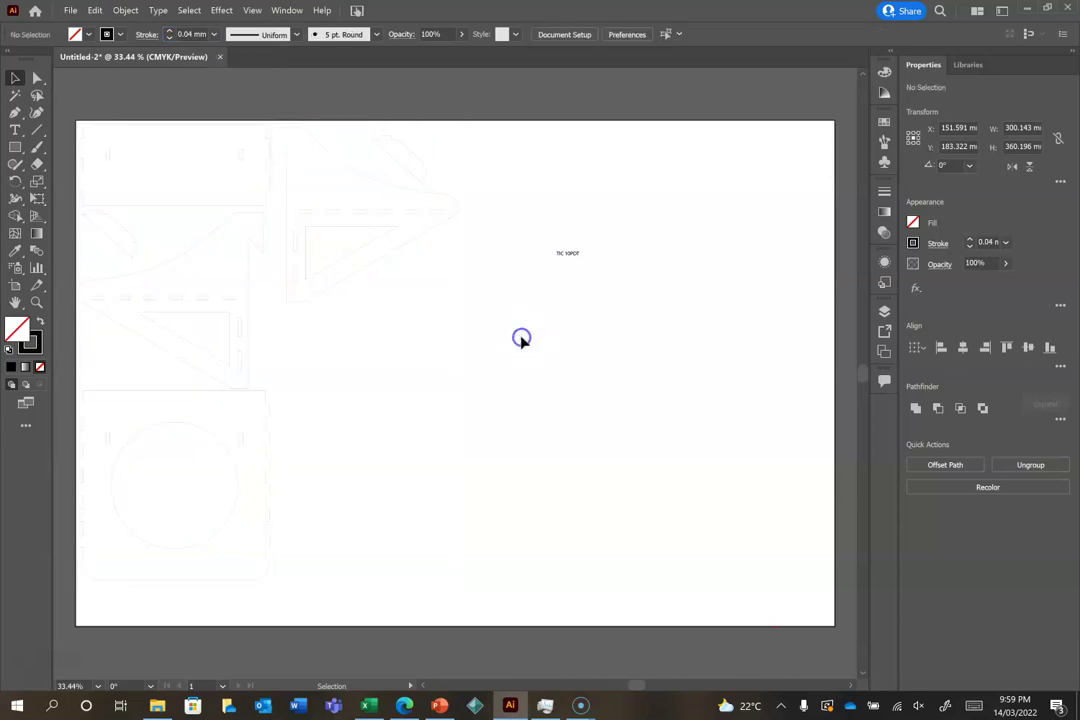
- Place a copy of the TIC 10PDT label on each of the two side panels and on the shelf
left_click_drag(579, 257, 331, 225)
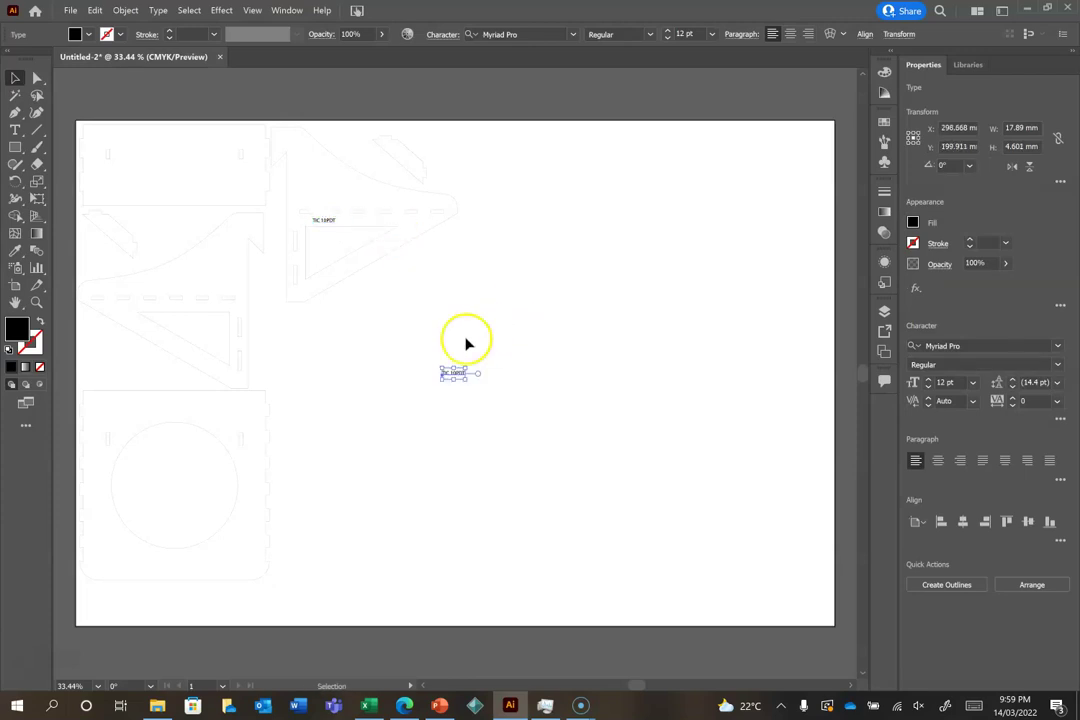
left_click_drag(458, 376, 204, 308)
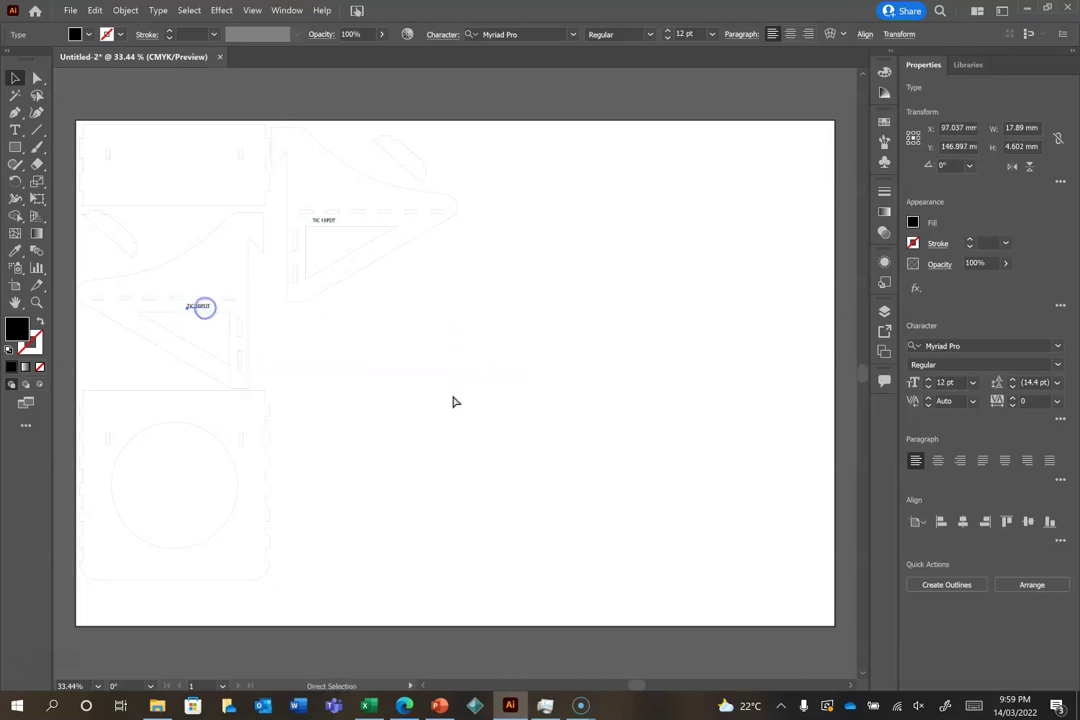
left_click_drag(457, 374, 239, 415)
left_click(398, 391)
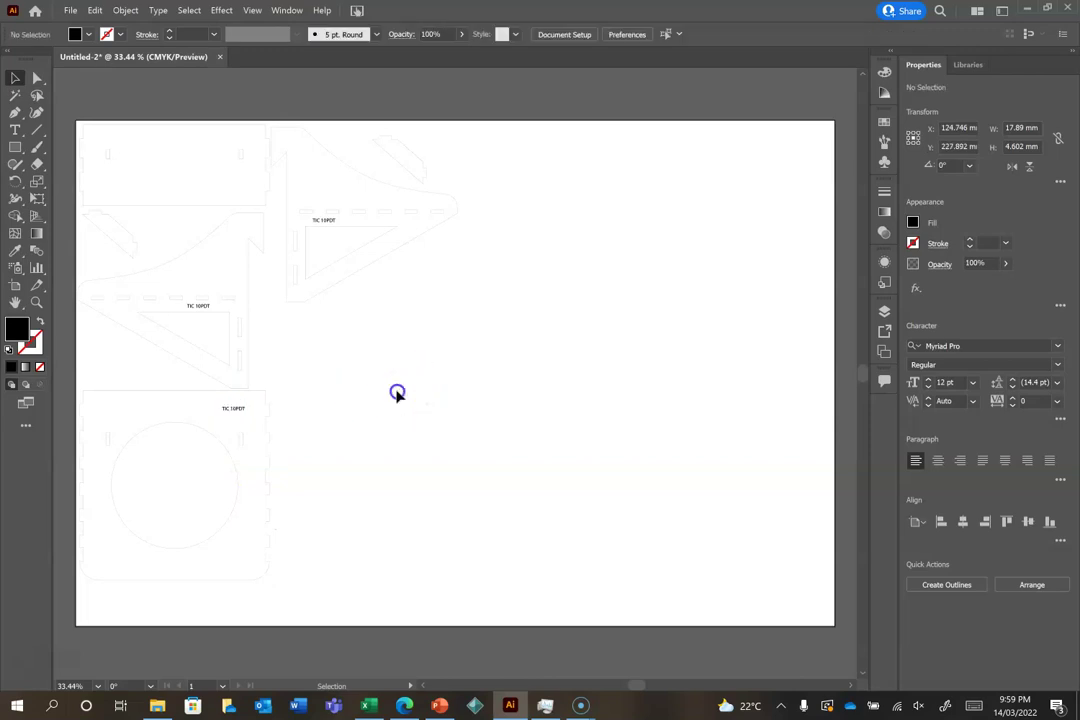
- Duplicate the shelf's TIC 10PDT label and place the copy in the upper-right corner of the rear panel
left_click(241, 409)
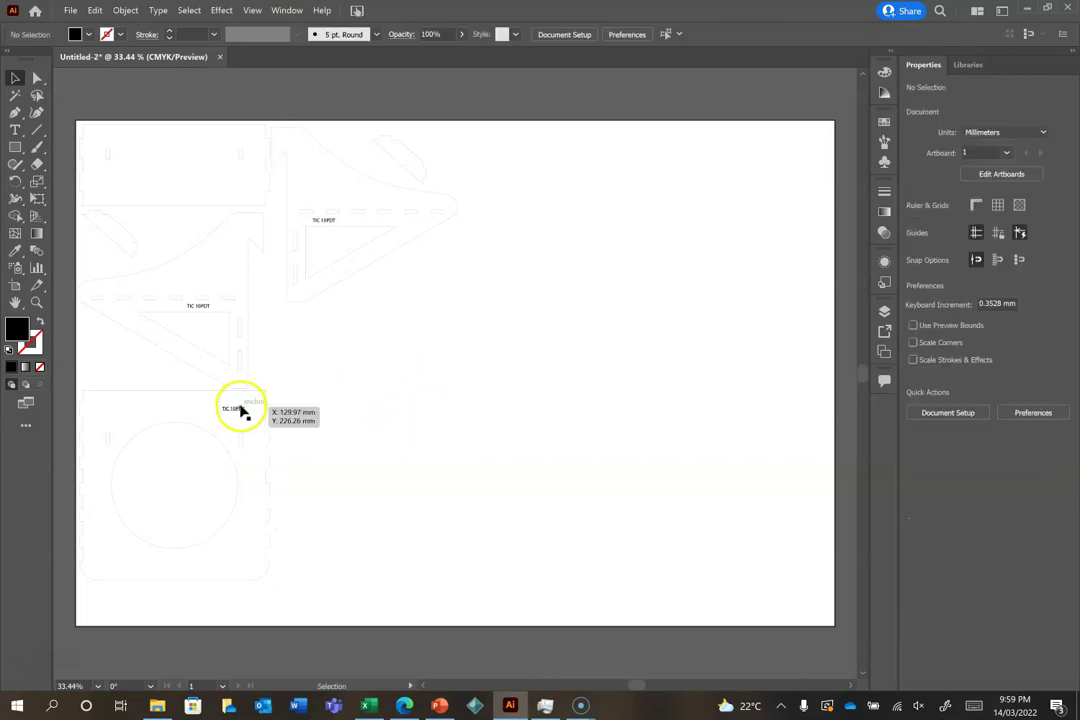
key("ctrl+c")
key("ctrl+v")
left_click(455, 365)
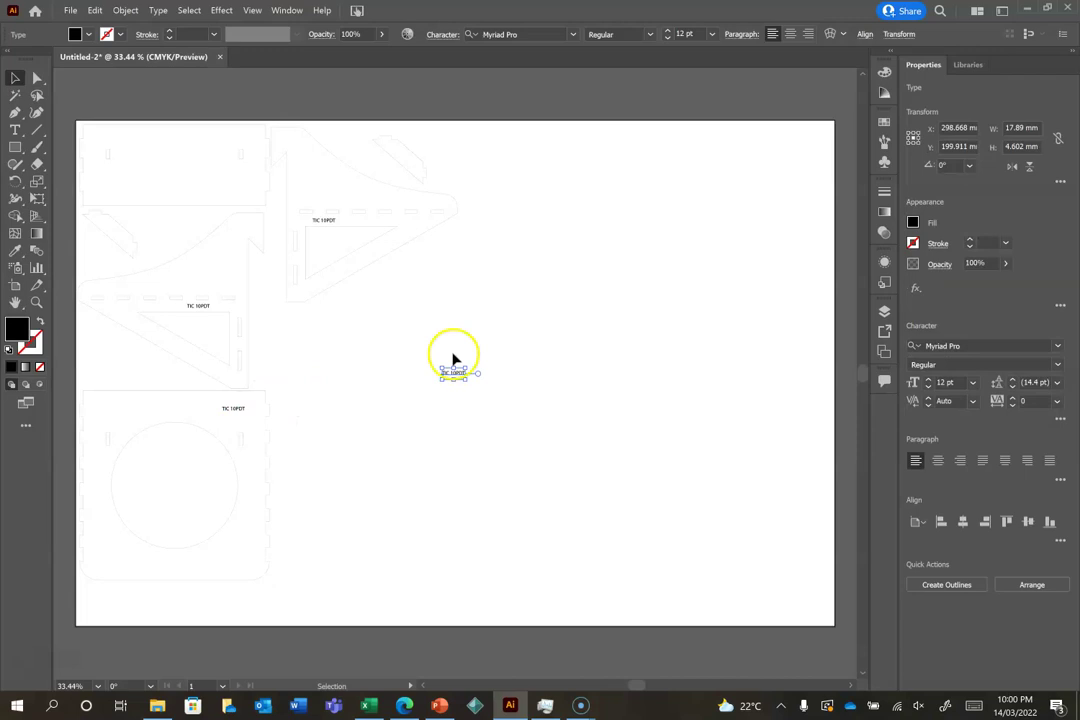
left_click_drag(464, 378, 375, 153)
left_click_drag(239, 160, 252, 138)
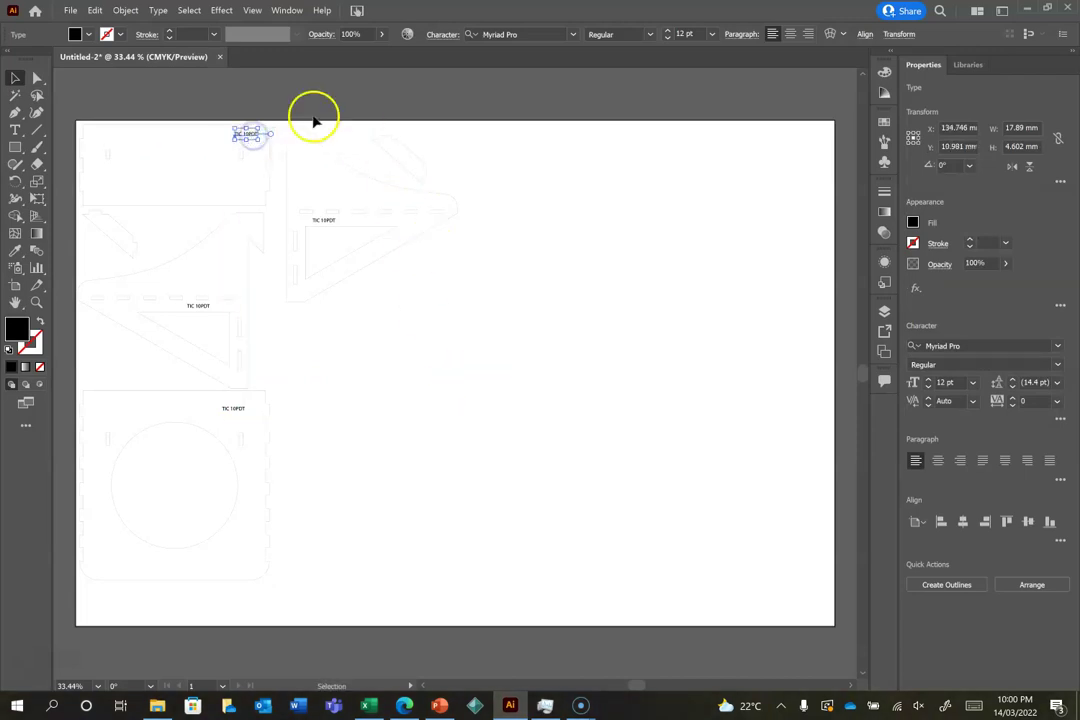
left_click(499, 366)
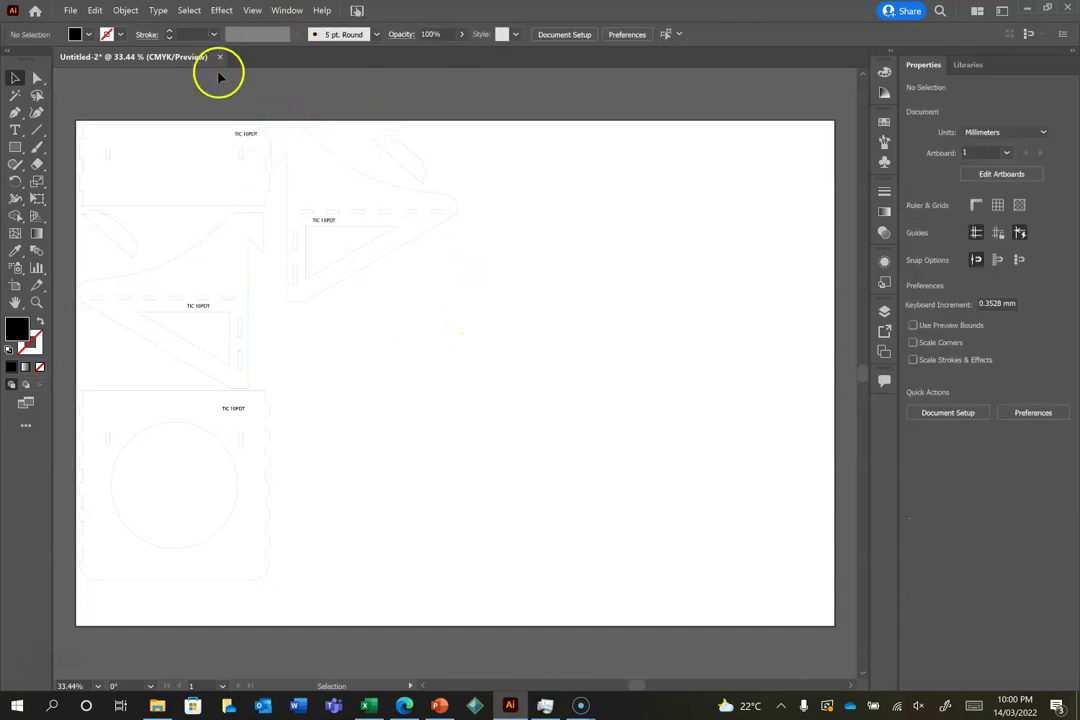
- Select every label with the same font family and convert the text to outlines
left_click(247, 134)
left_click(187, 11)
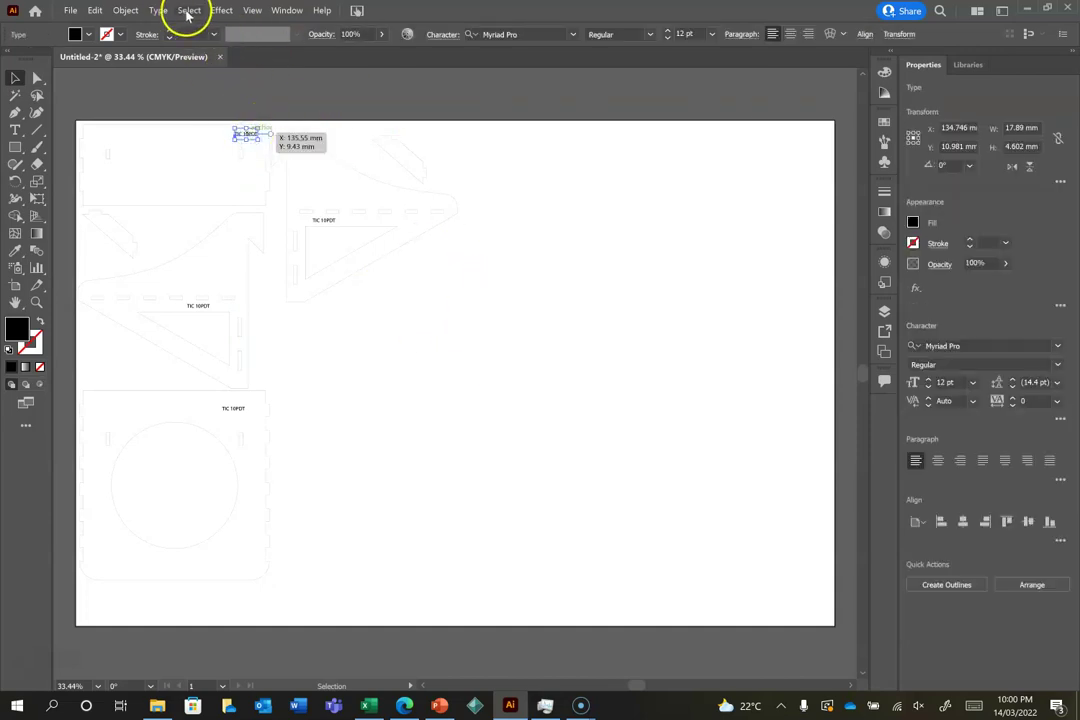
mouse_move(208, 129)
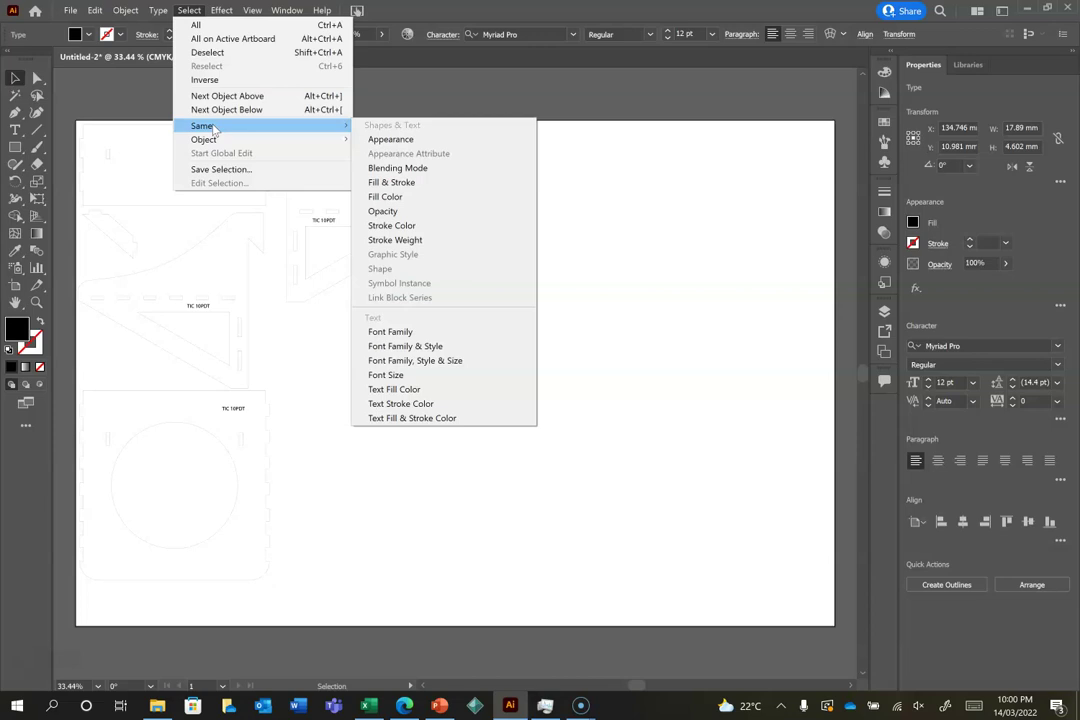
left_click(395, 332)
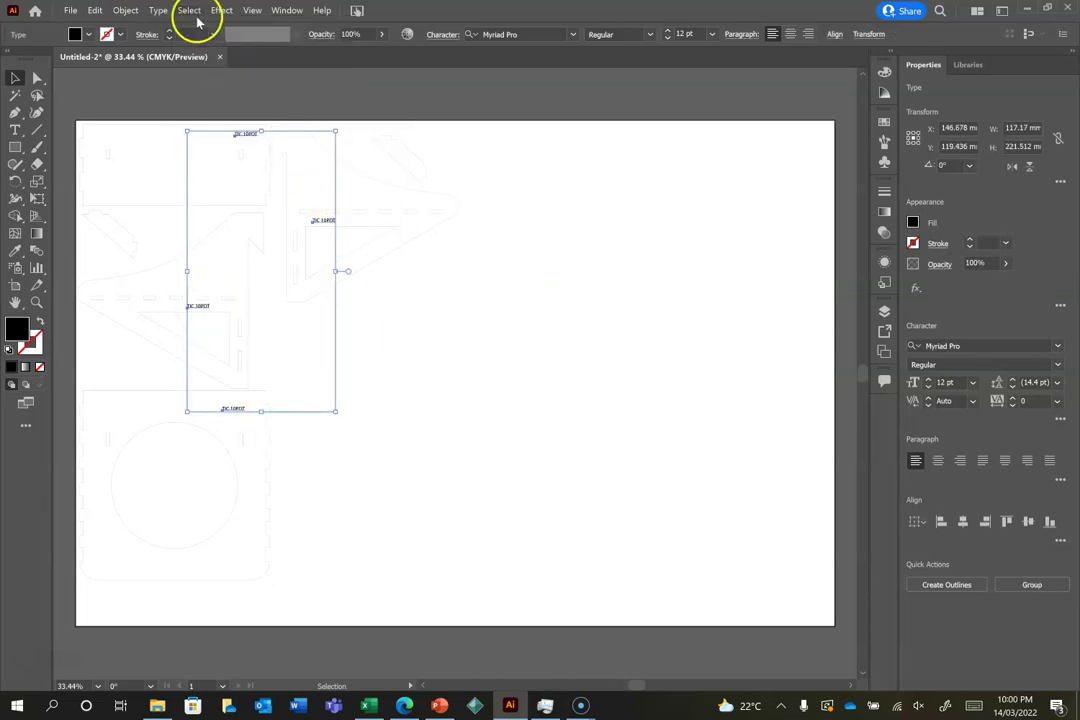
left_click(158, 11)
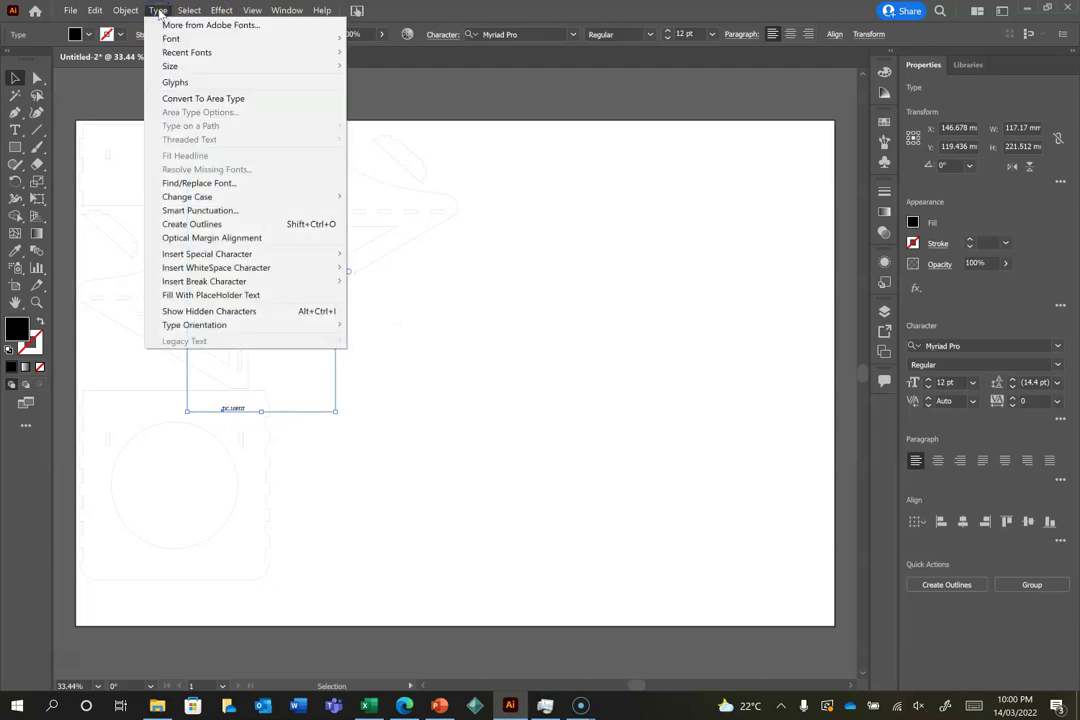
left_click(195, 224)
left_click(431, 415)
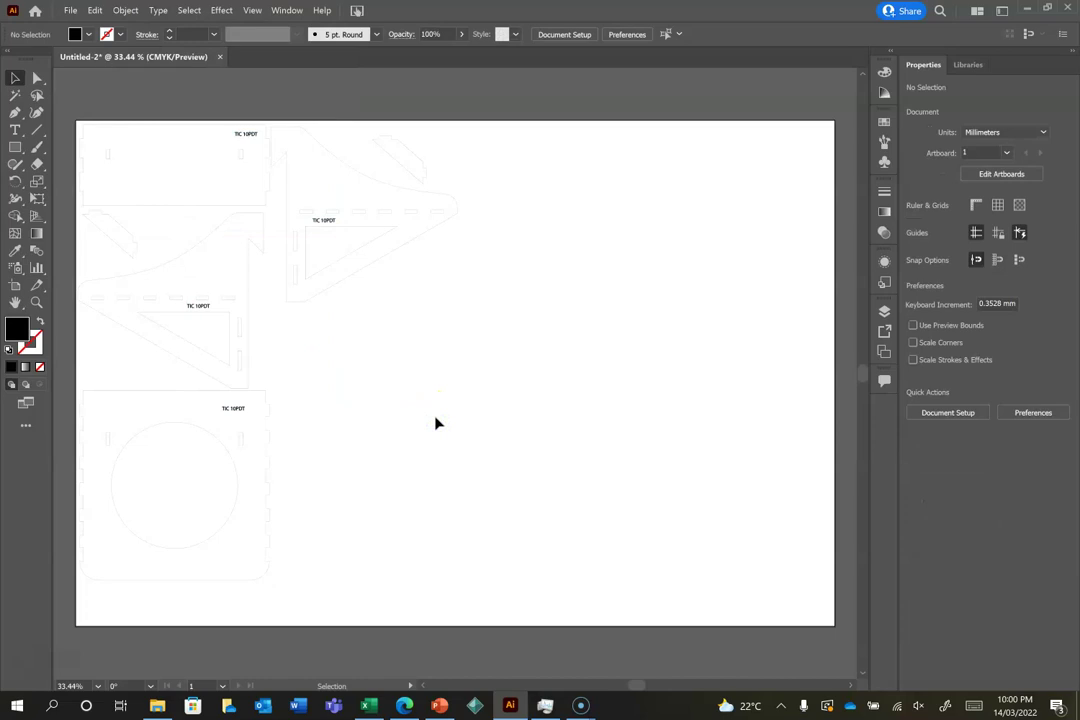
- Save the document as the Adobe Illustrator file "Pot Plant Holder" in Documents > 2022 > 10 PDT, using the Illustrator 2020 version
left_click(71, 10)
left_click(92, 123)
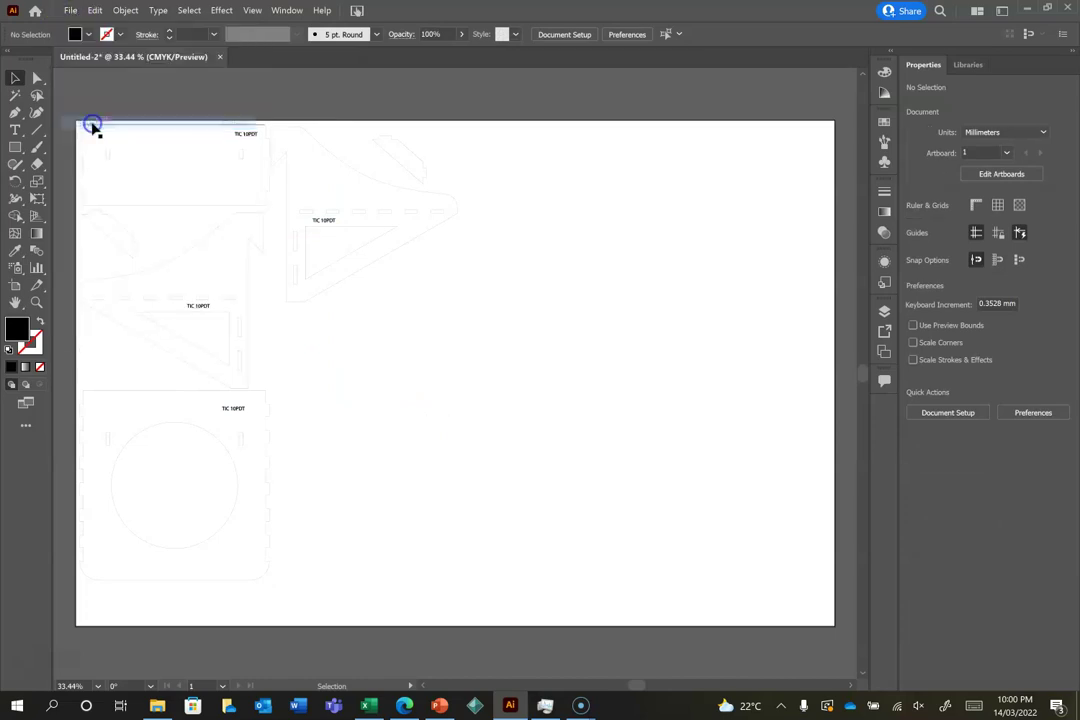
left_click(777, 581)
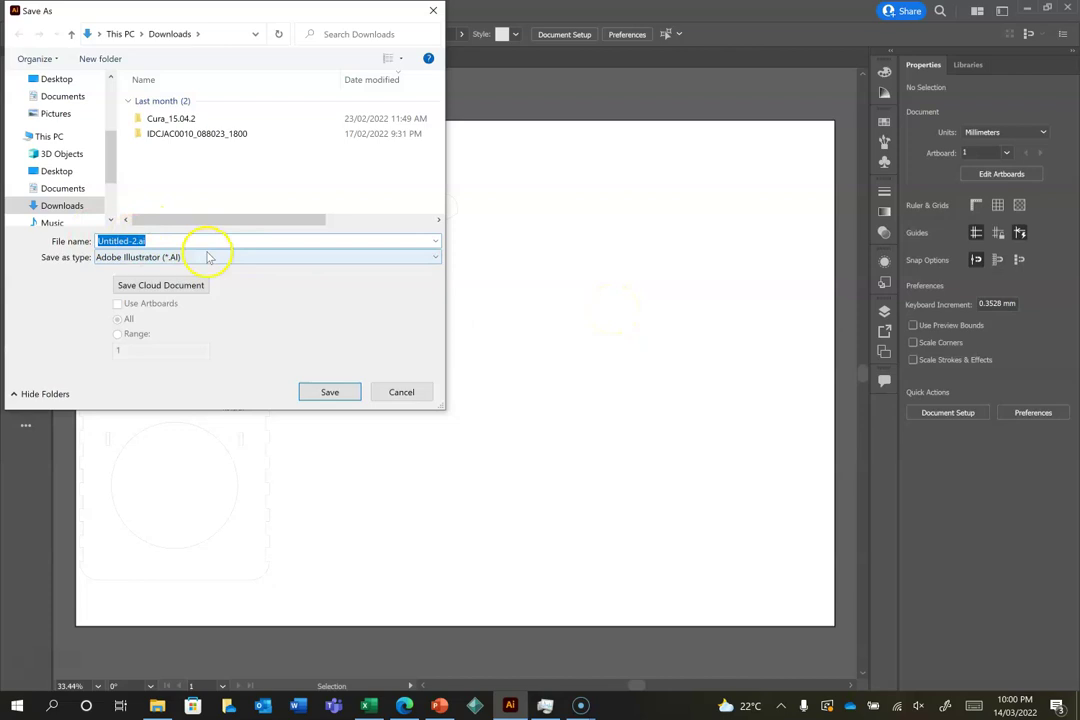
type("Pot Pl")
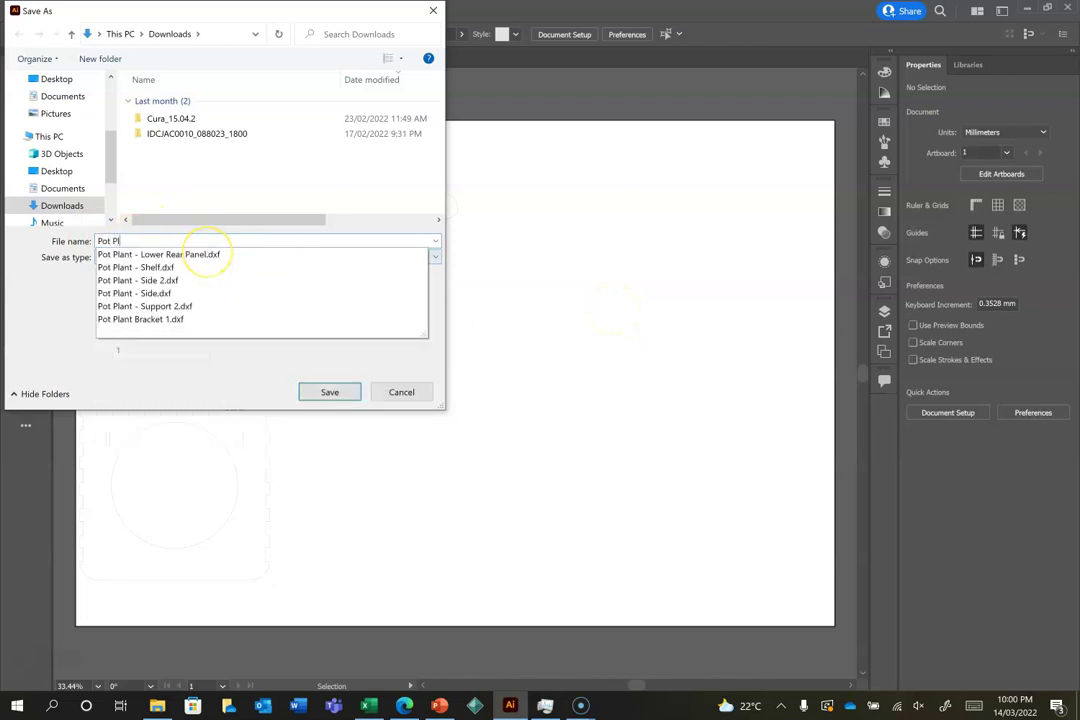
type("ant Holder")
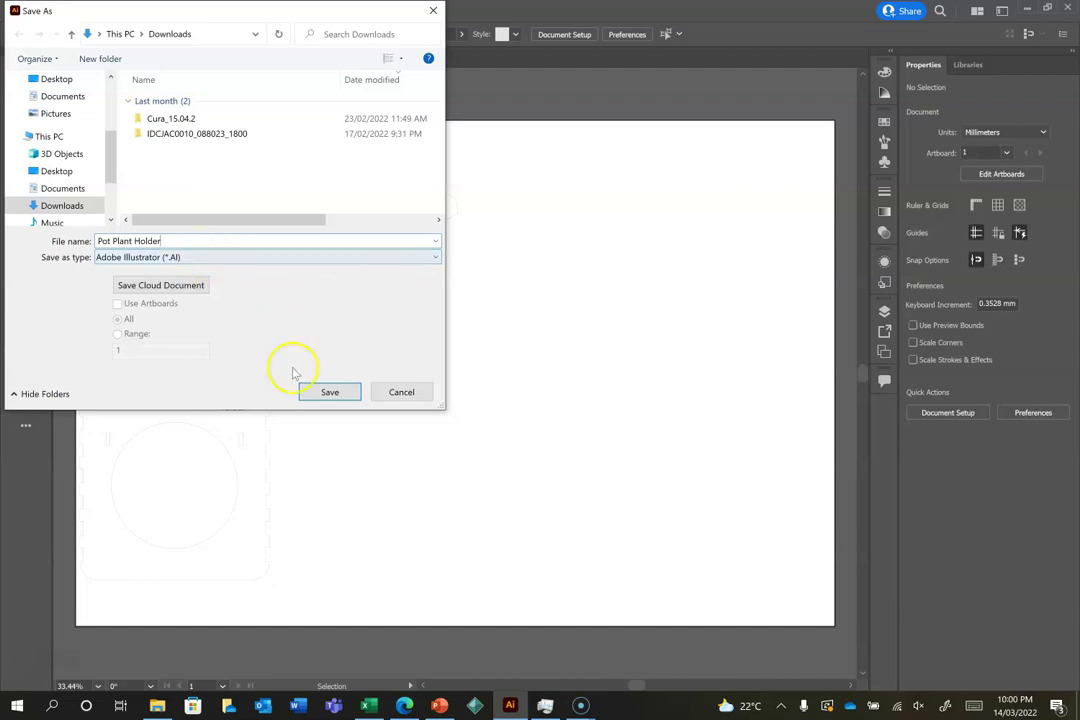
left_click(330, 392)
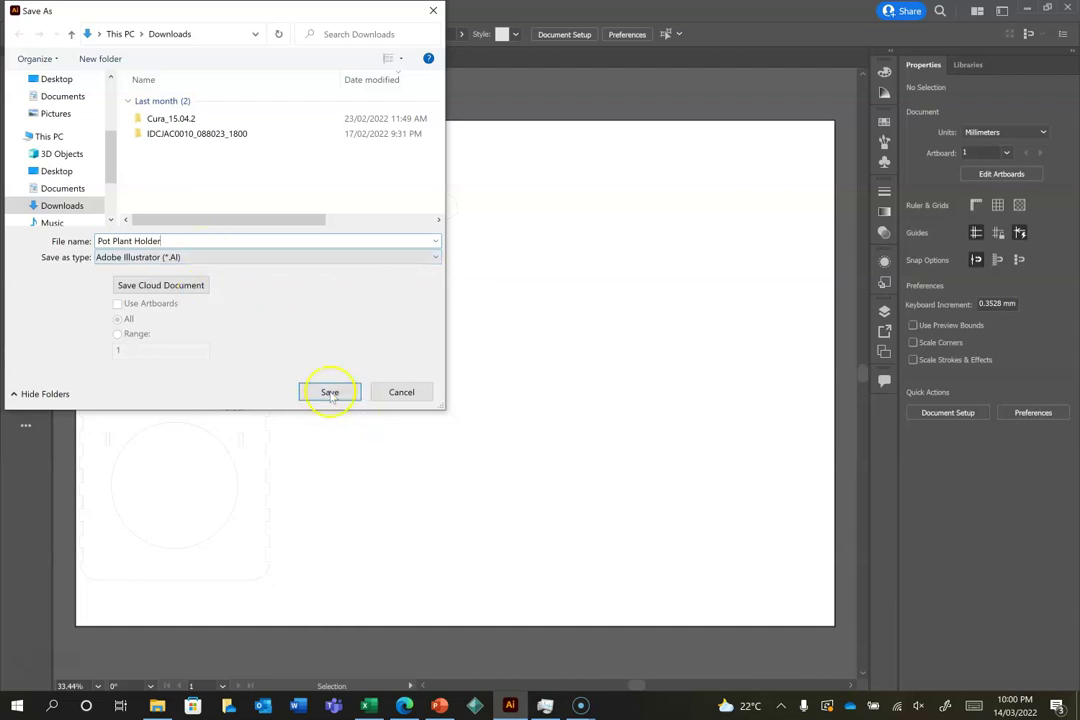
left_click(64, 188)
double_click(157, 131)
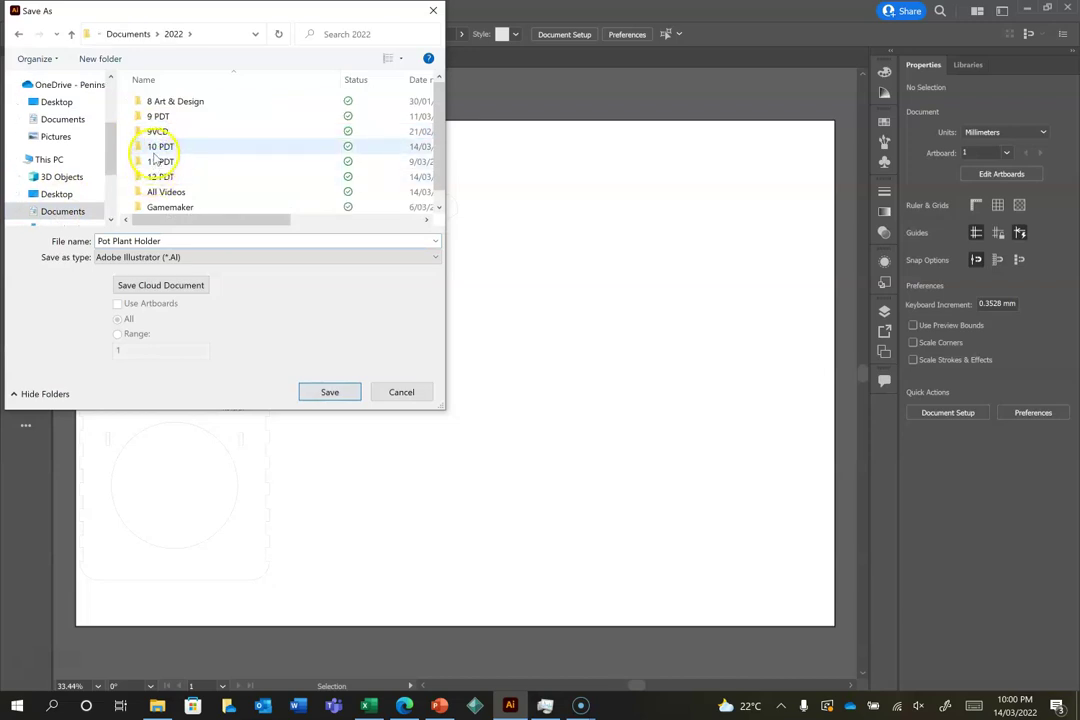
double_click(156, 146)
left_click(314, 390)
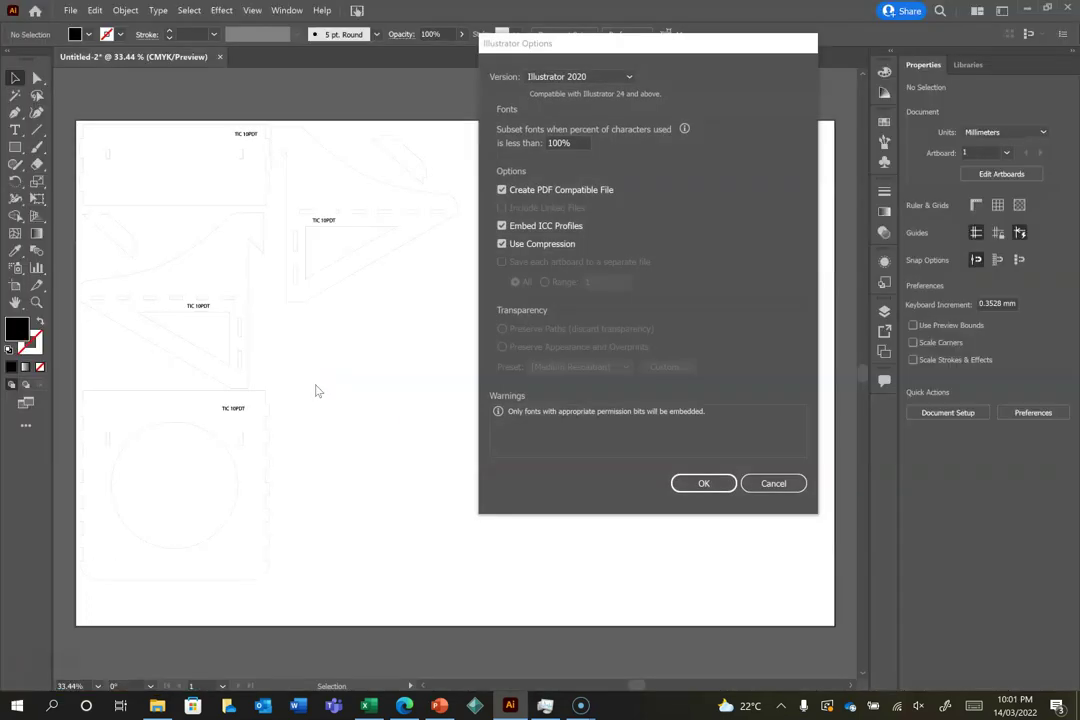
left_click(702, 484)
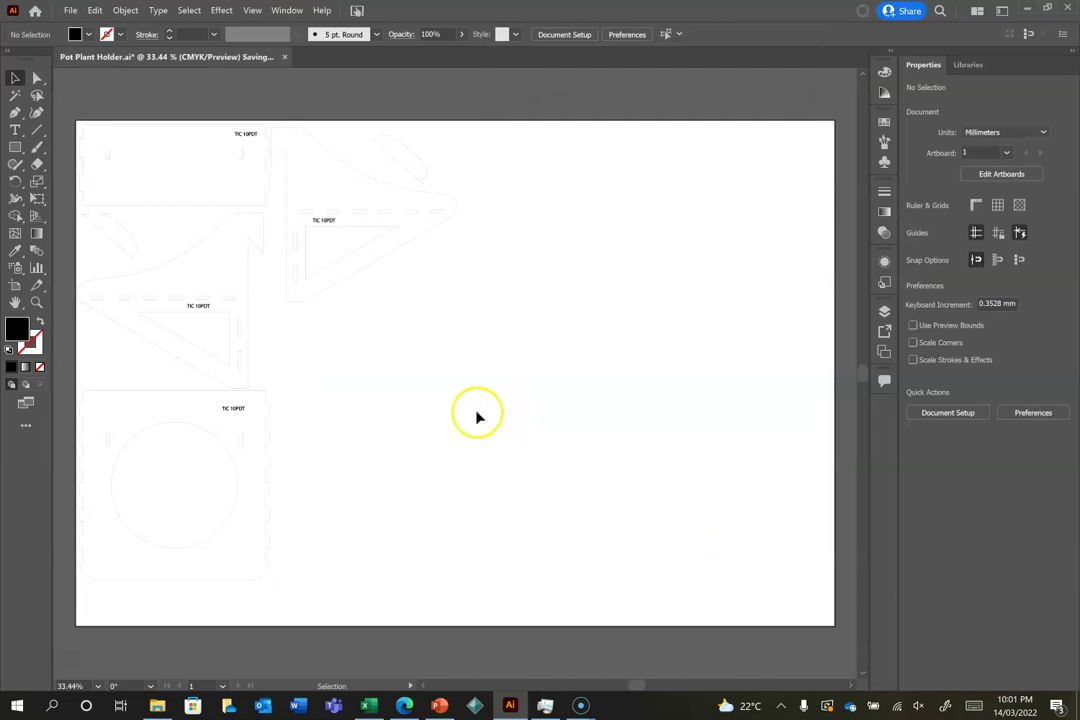